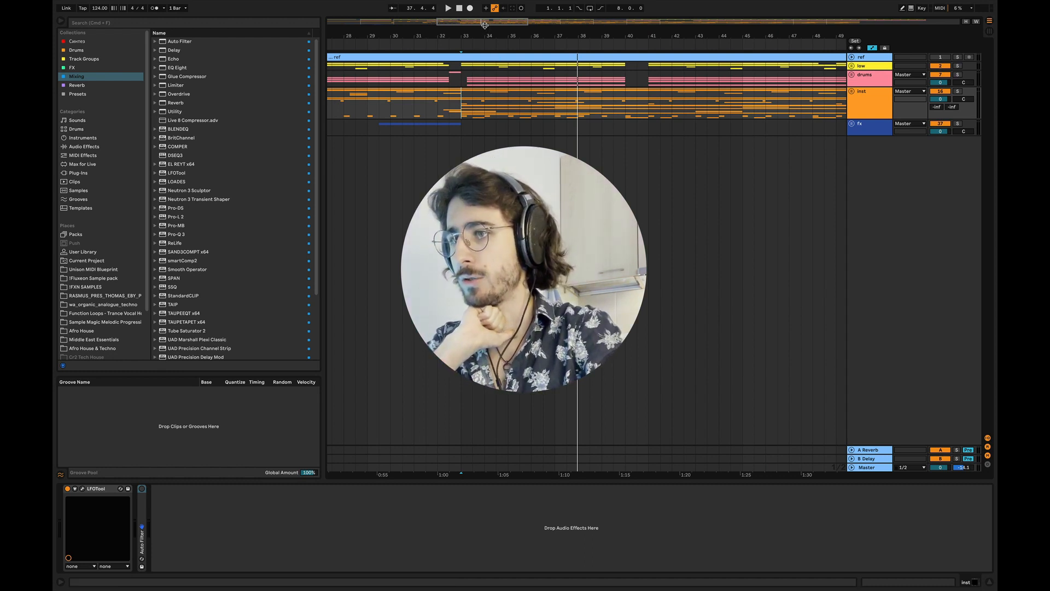
Step: Review the arrangement from its start and highlight the drop section from bar 17 to bar 33 across the tracks
left_click_drag(484, 24, 443, 18)
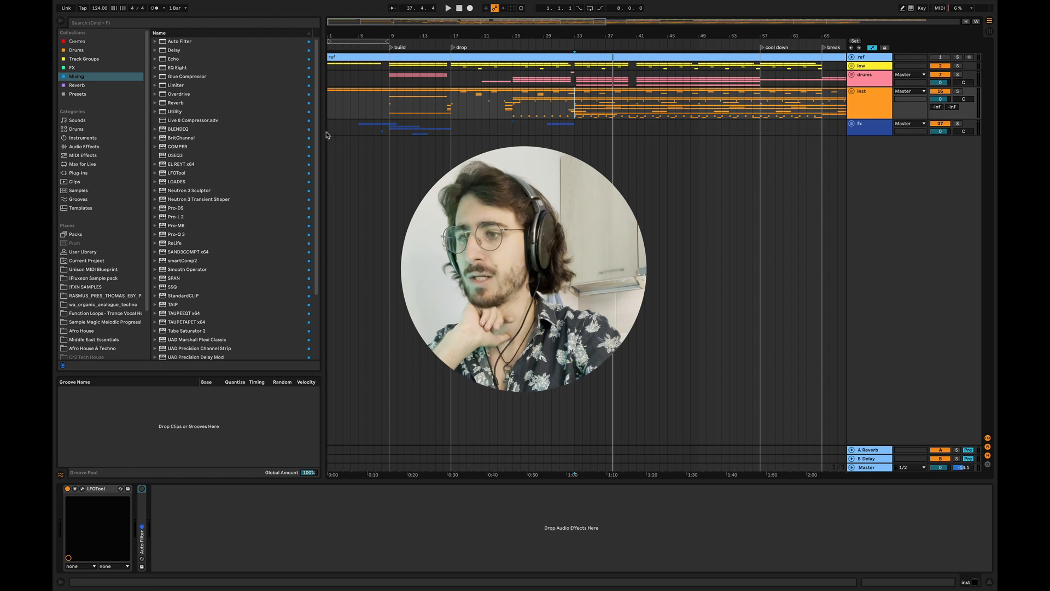
left_click_drag(580, 130, 328, 58)
left_click(451, 130)
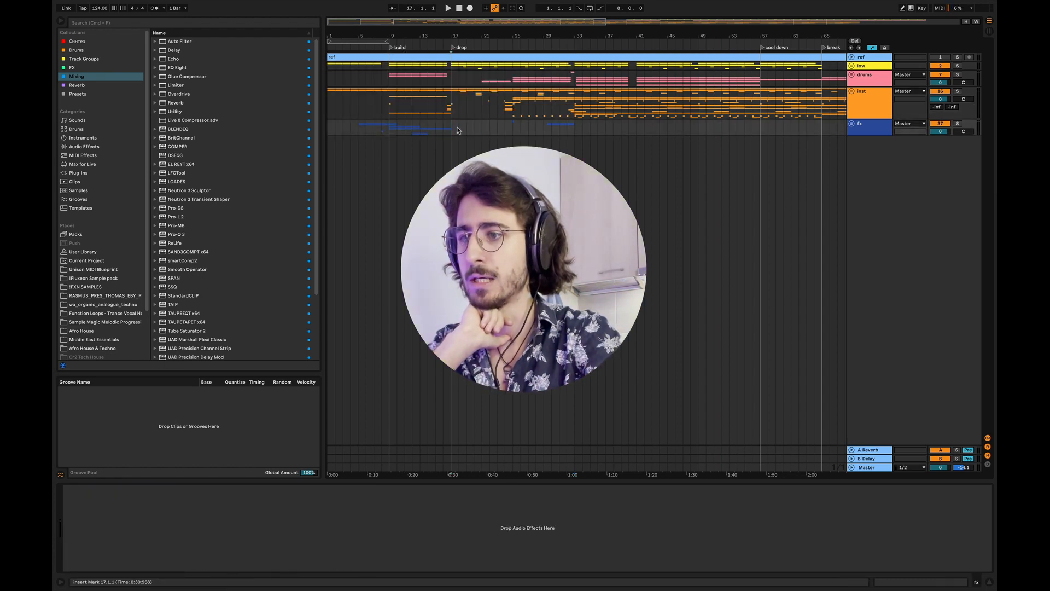
left_click_drag(451, 130, 573, 70)
scroll(573, 70, "right", 5)
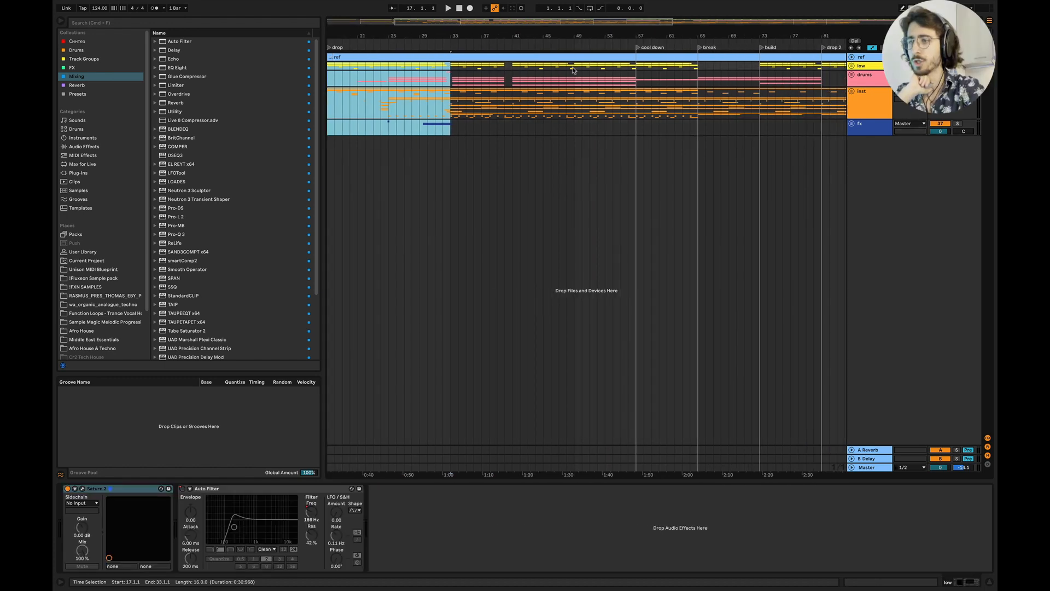
Step: Highlight the second half of the drop and the cool down section from bar 57 to 65, and examine the following sections
left_click_drag(467, 127, 681, 94)
scroll(681, 93, "right", 5)
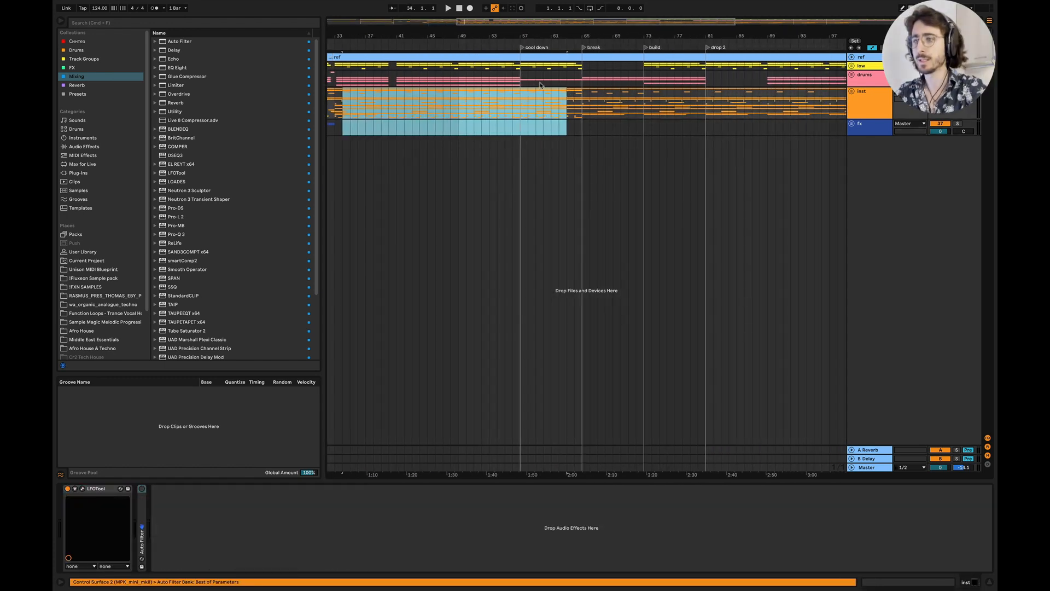
left_click_drag(523, 66, 597, 123)
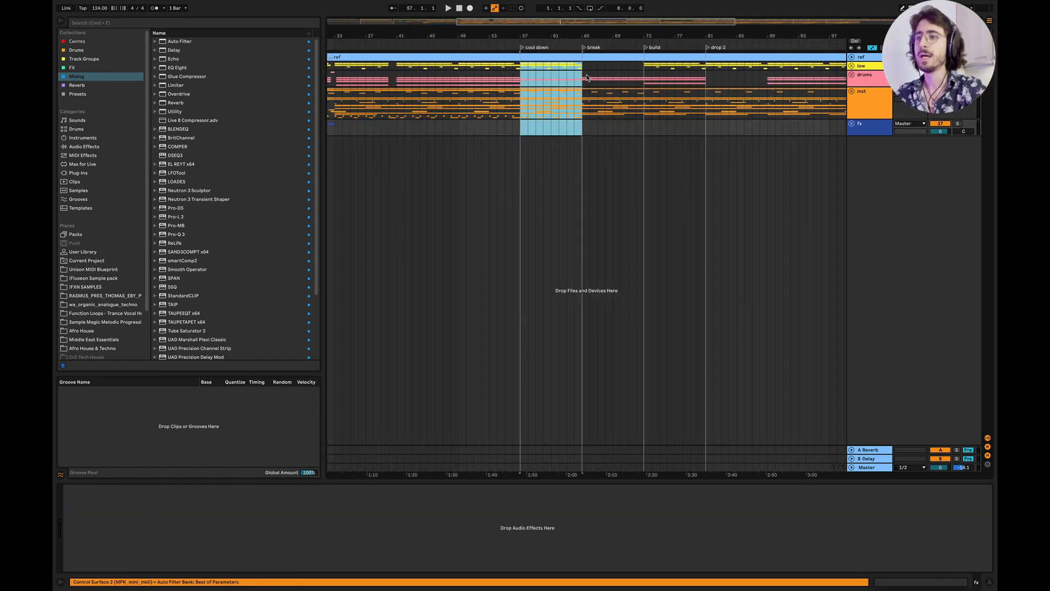
scroll(586, 78, "right", 3)
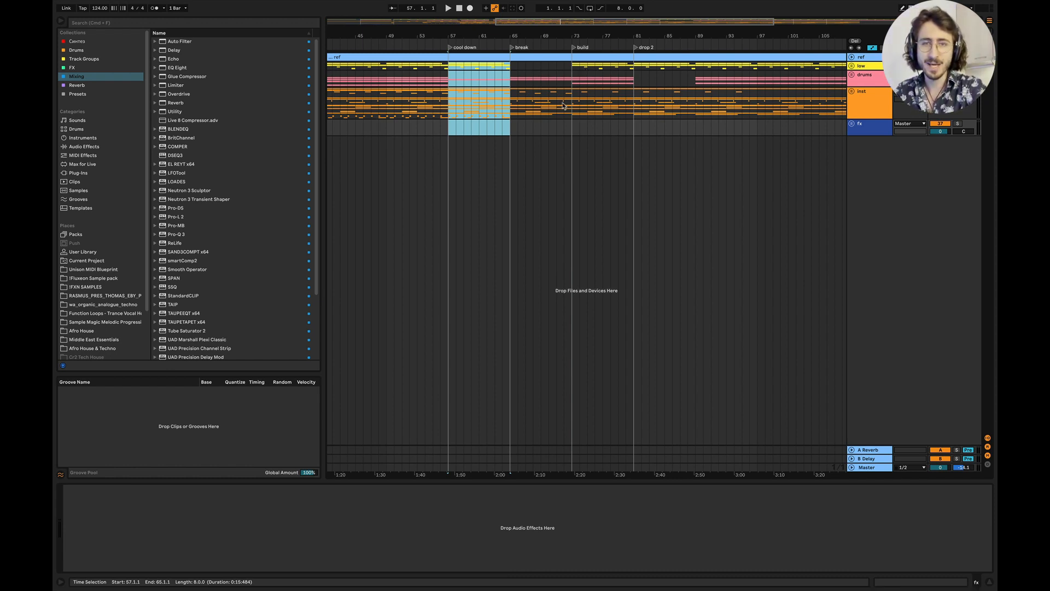
scroll(563, 105, "left", 10)
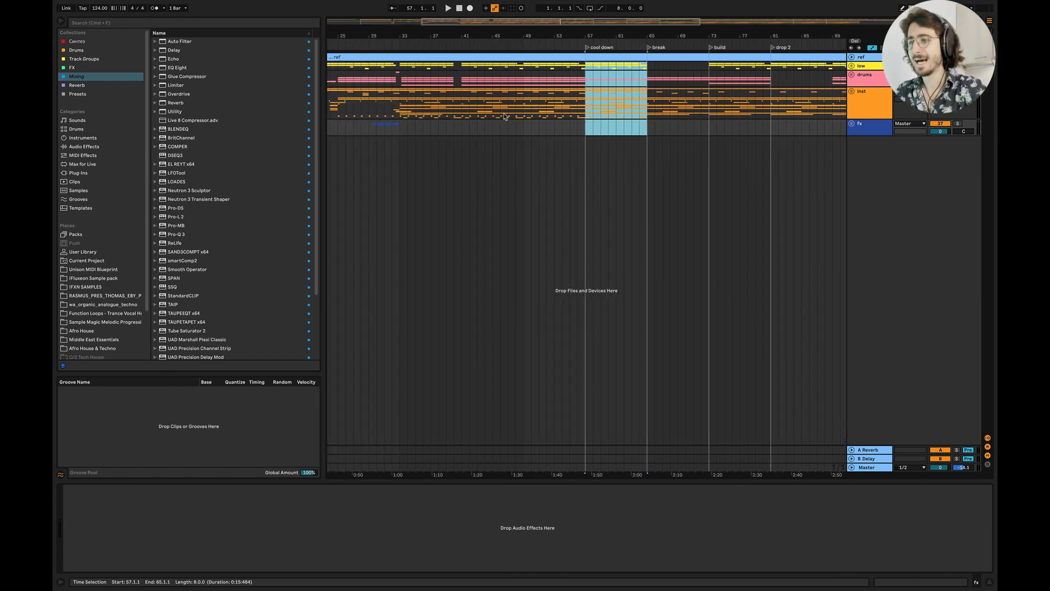
left_click(504, 116)
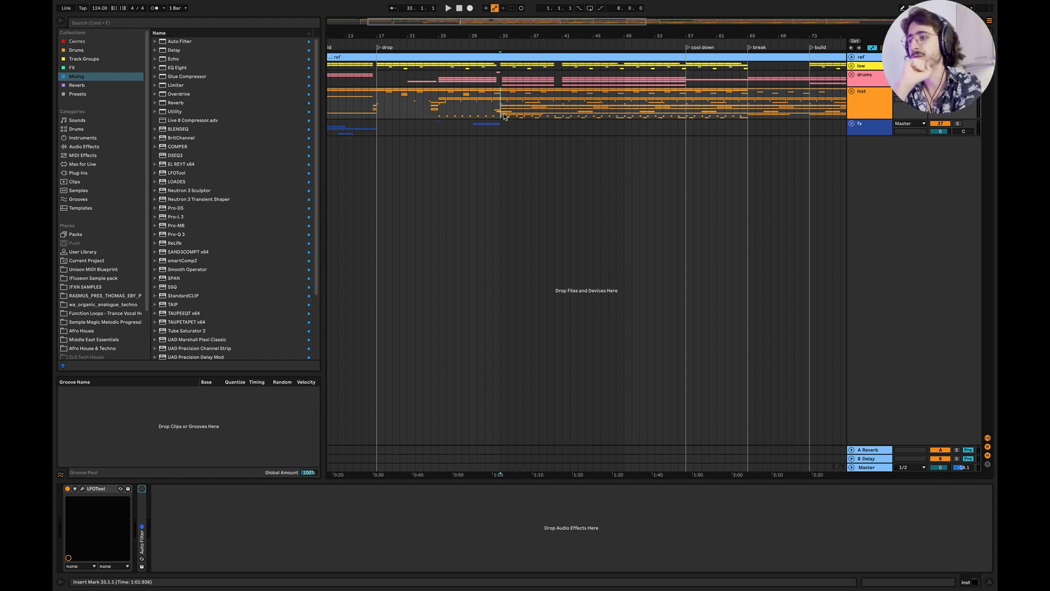
Step: Highlight the opening part of the arrangement, and mark out bars 32 to 54 on the inst and fx groups
scroll(504, 116, "left", 4)
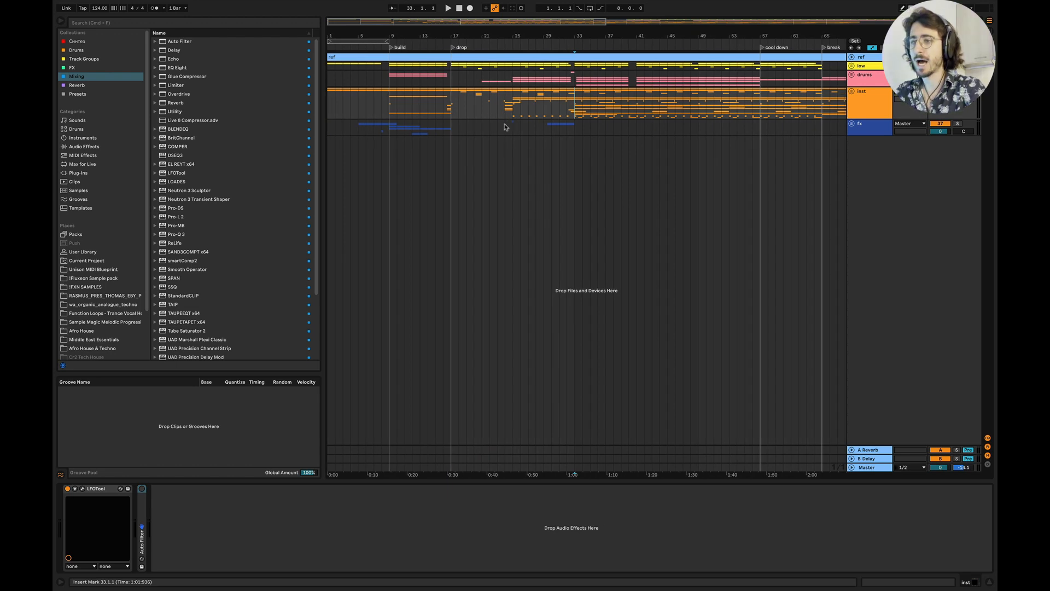
scroll(415, 113, "up", 2)
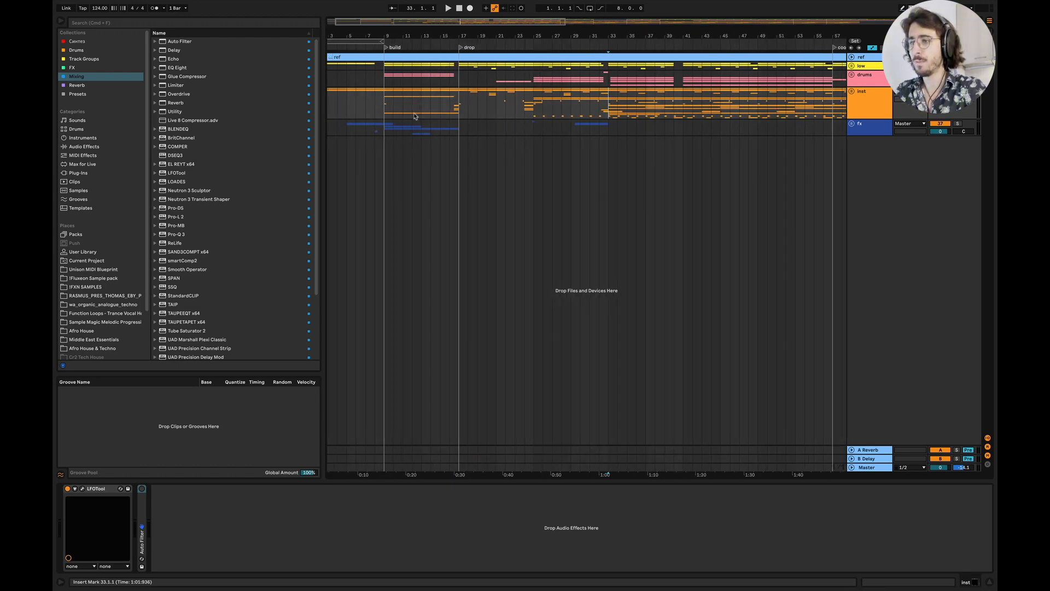
scroll(414, 113, "left", 1)
left_click_drag(627, 130, 328, 60)
scroll(692, 139, "right", 2)
left_click_drag(568, 131, 774, 97)
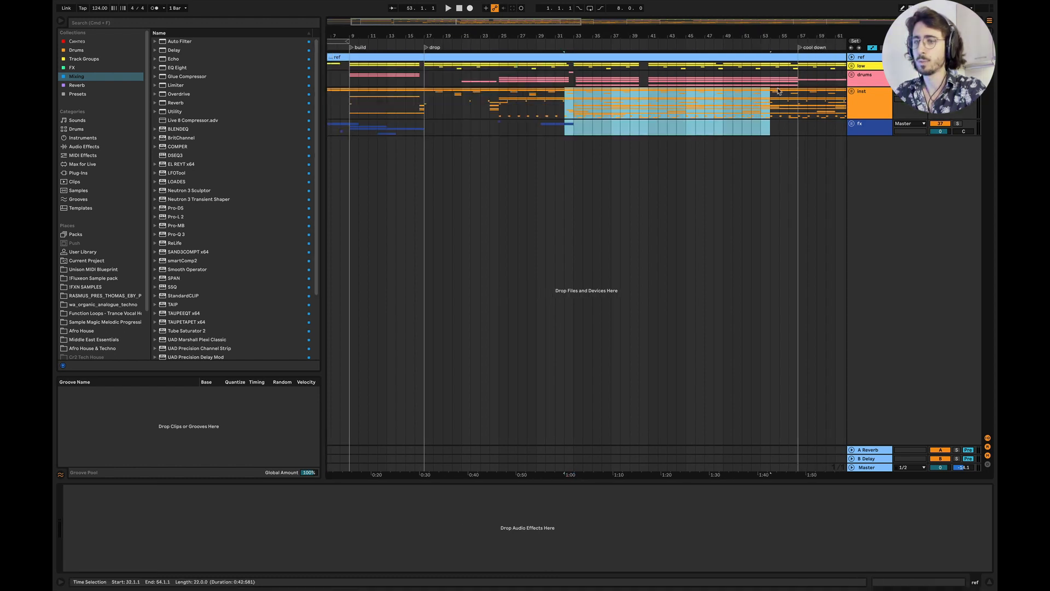
Step: Play the arrangement from bar 1 to listen to the intro and build
scroll(776, 96, "left", 2)
left_click(328, 129)
scroll(328, 129, "up", 2)
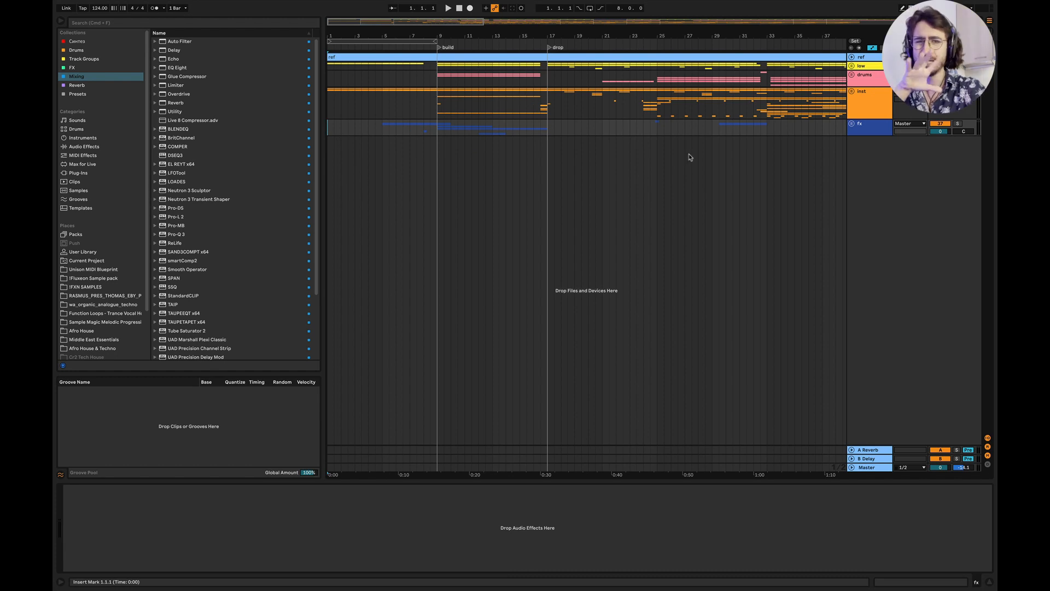
key("space")
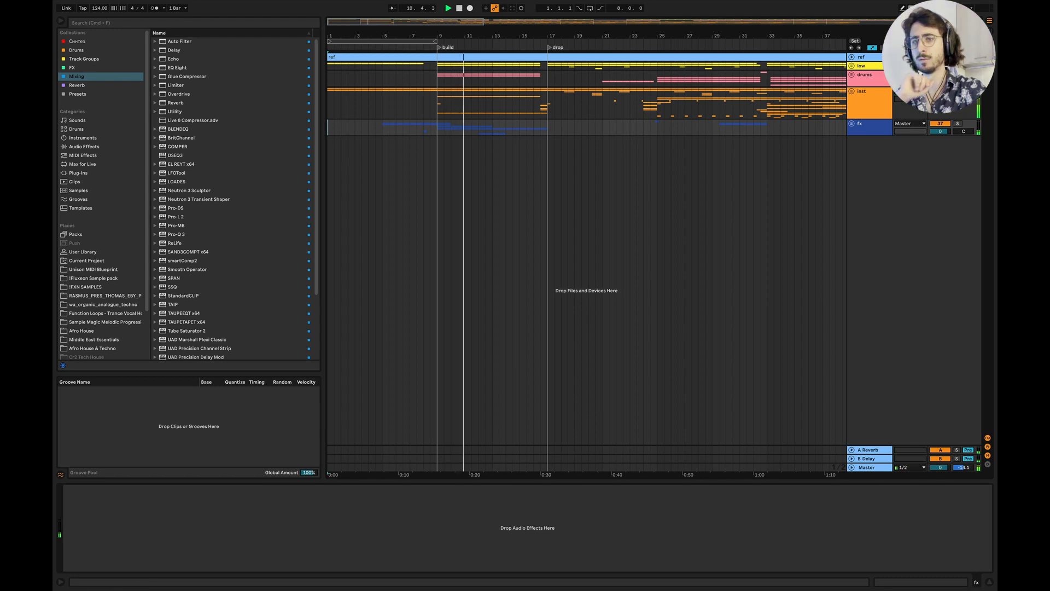
Step: Expand the drums group and its snare track, and show the snare sampler's Volume automation during the build
left_click(852, 75)
scroll(577, 171, "up", 4)
scroll(580, 172, "left", 4)
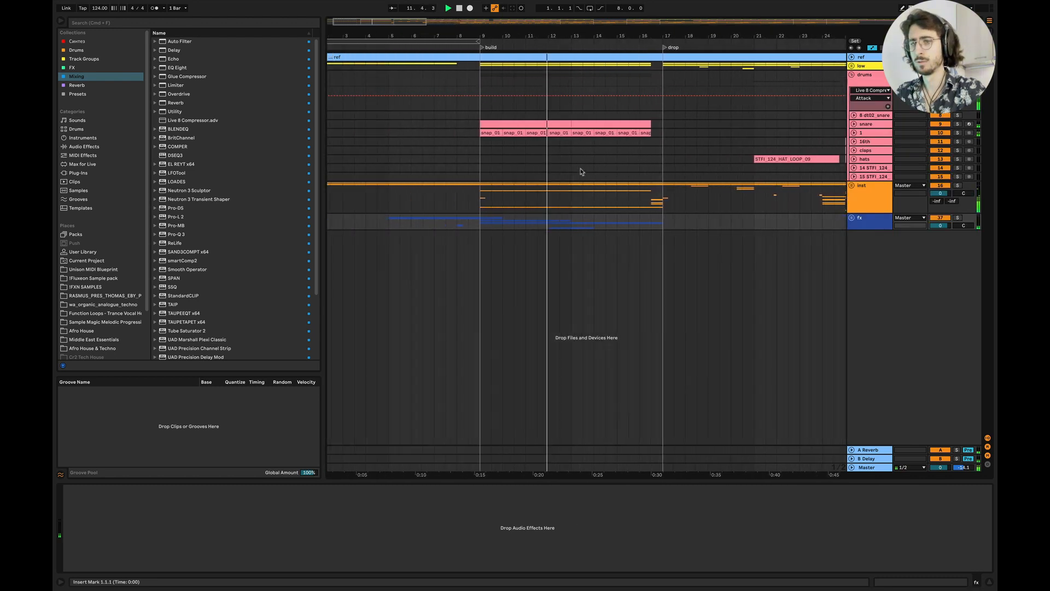
left_click(853, 124)
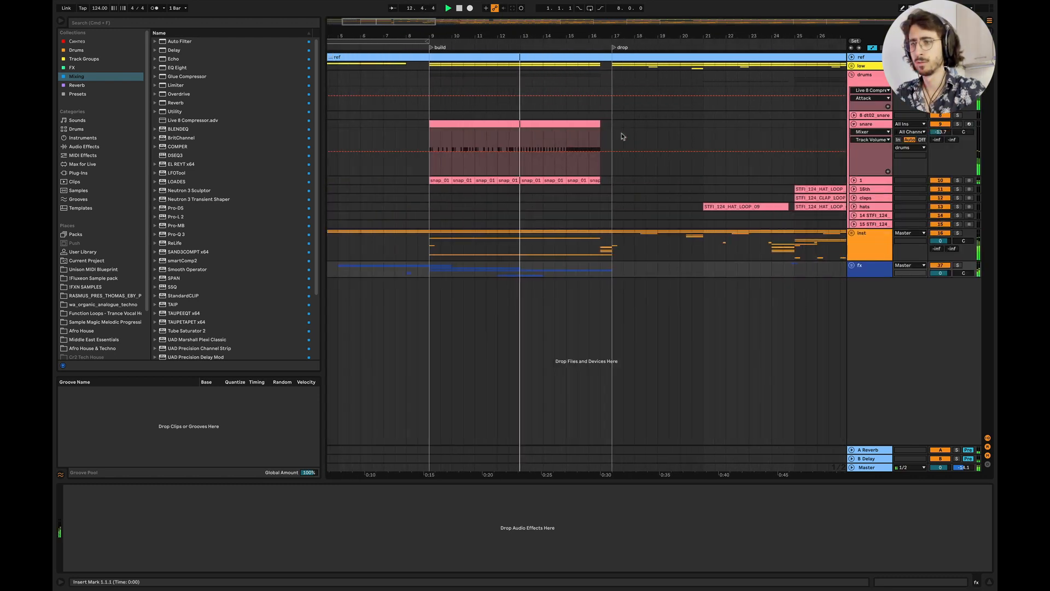
left_click(939, 132)
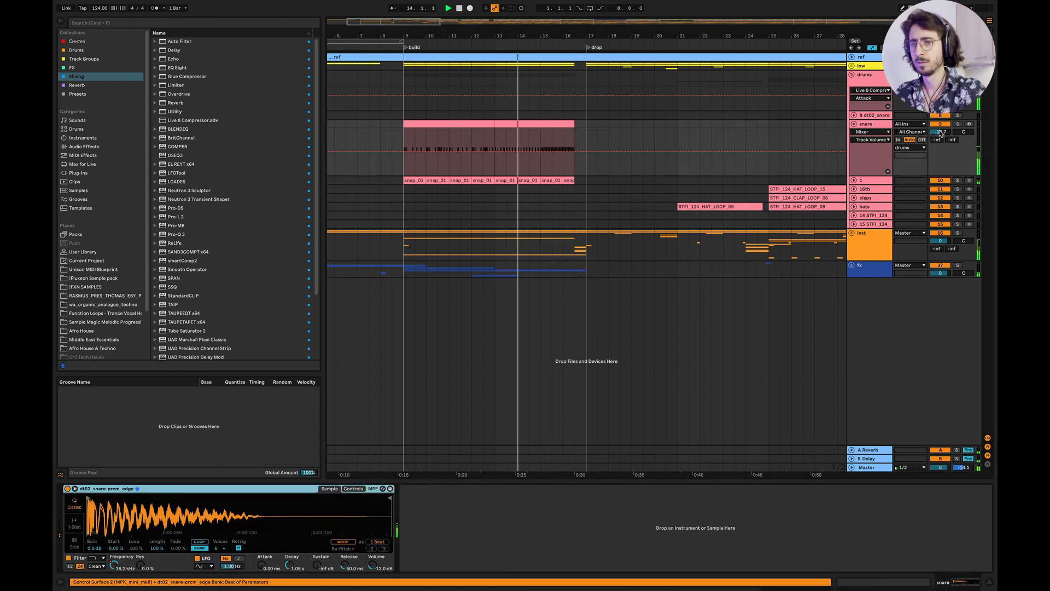
left_click(342, 565)
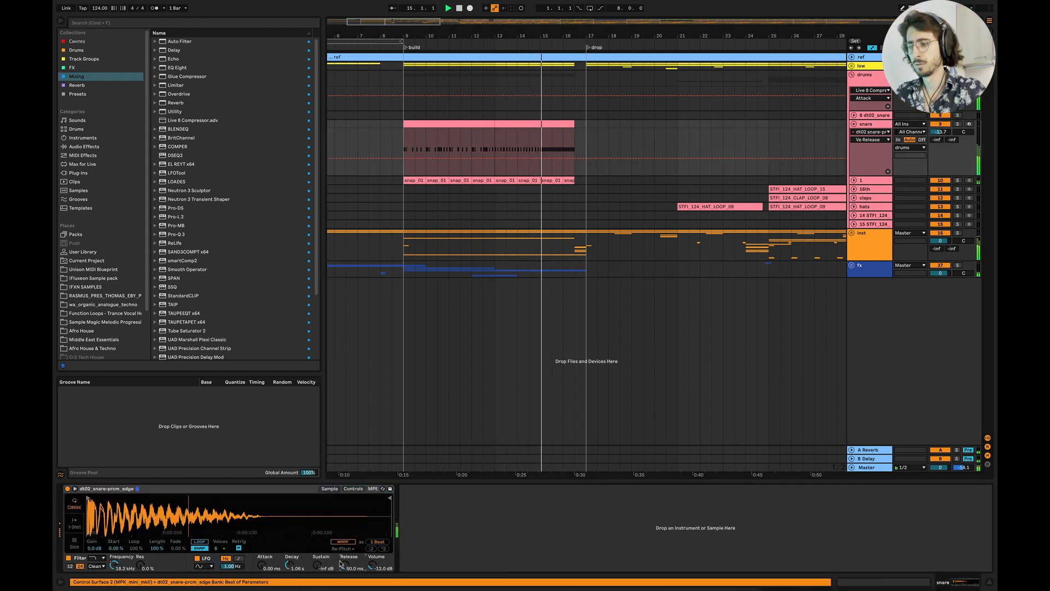
left_click(372, 565)
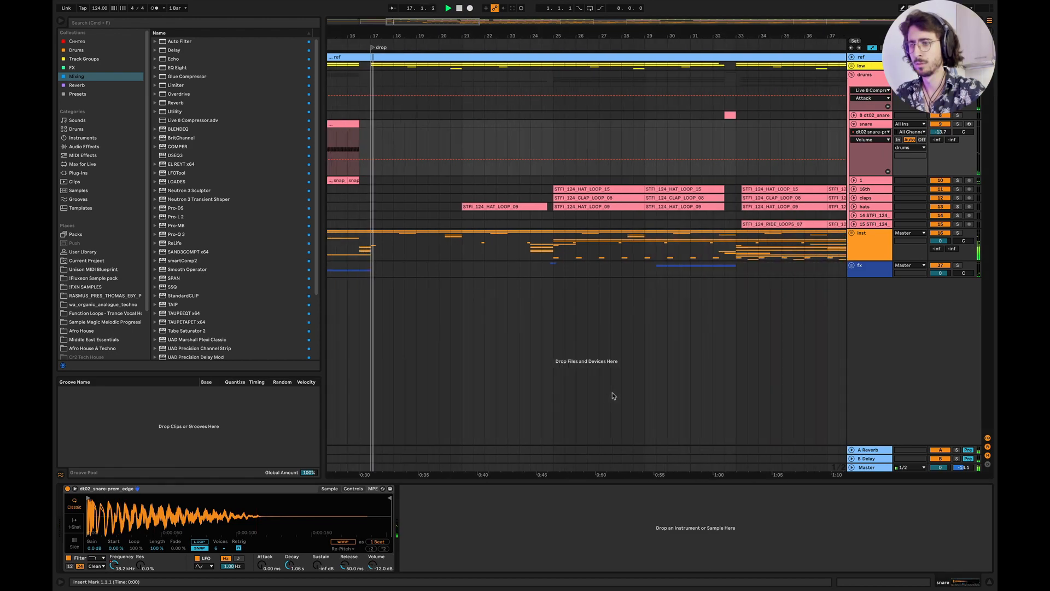
Step: Check the Voice Record session in the audio recorder, and return to the drop marker in the arrangement
key("ctrl+Left")
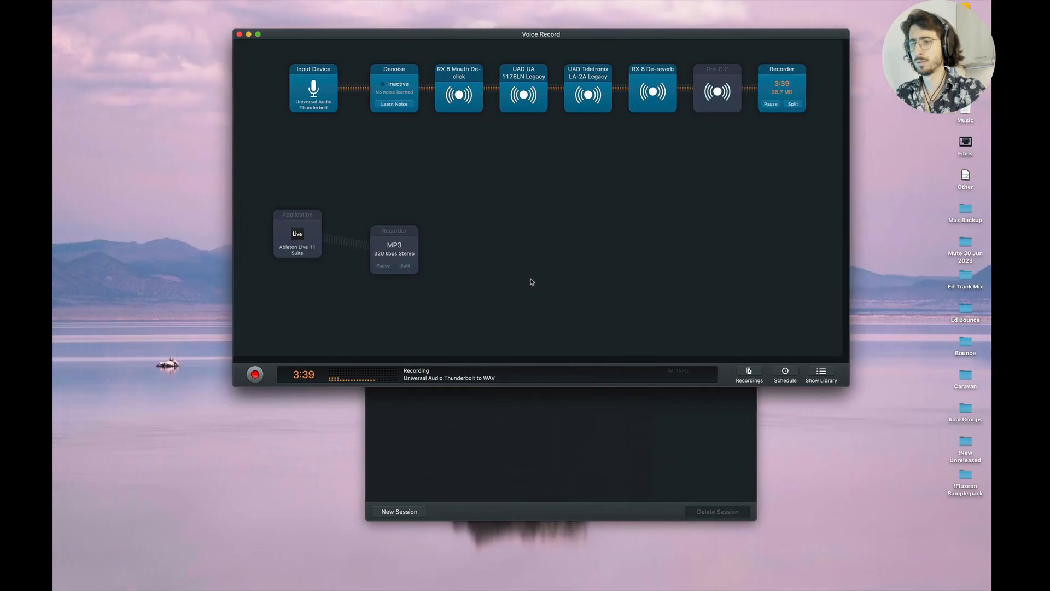
key("ctrl+Right")
scroll(452, 204, "up", 3)
scroll(453, 204, "left", 4)
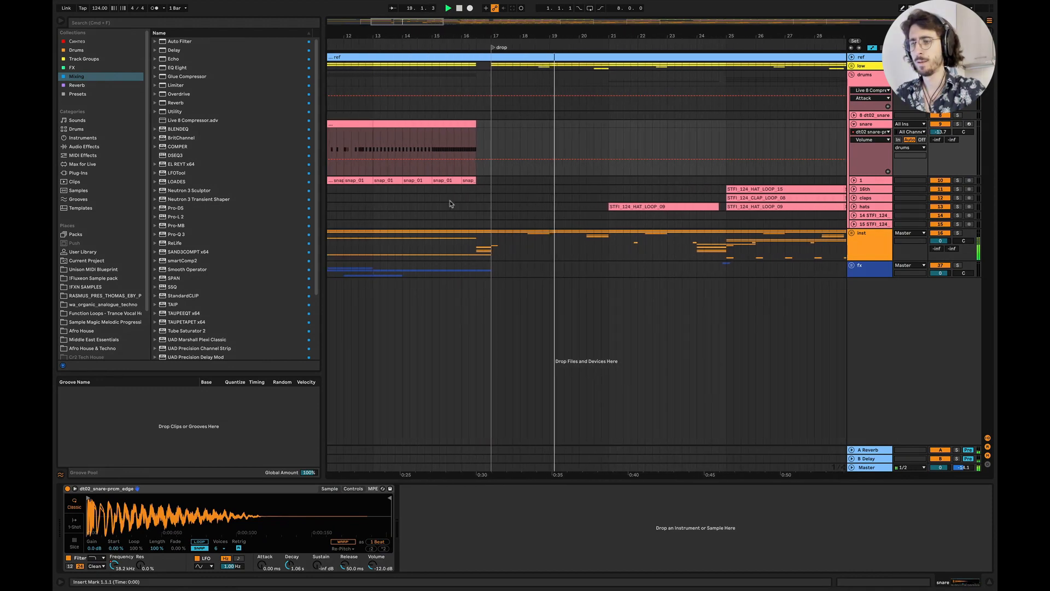
scroll(503, 207, "down", 5)
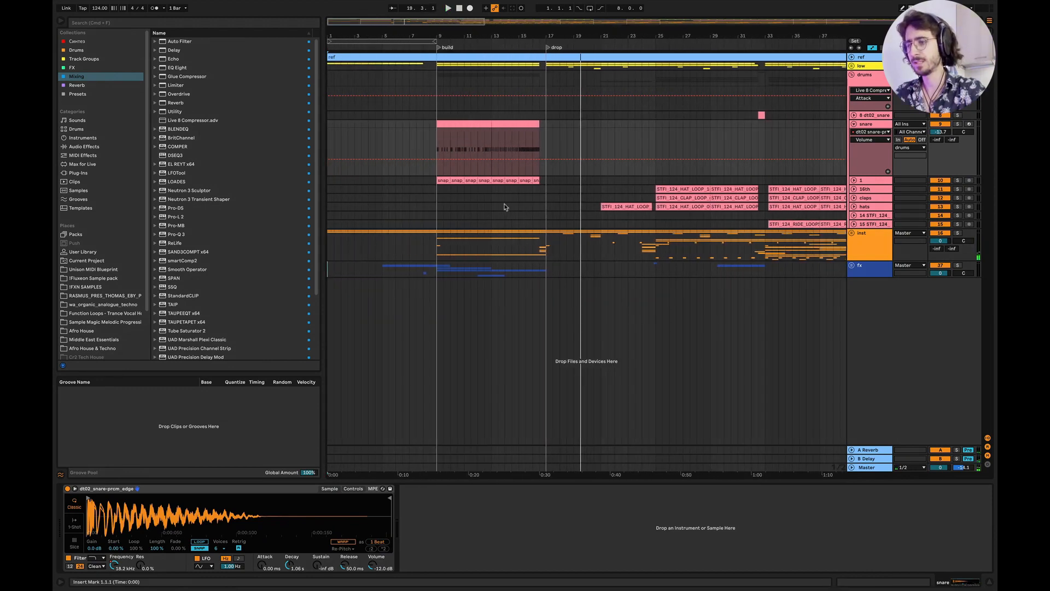
scroll(553, 208, "left", 3)
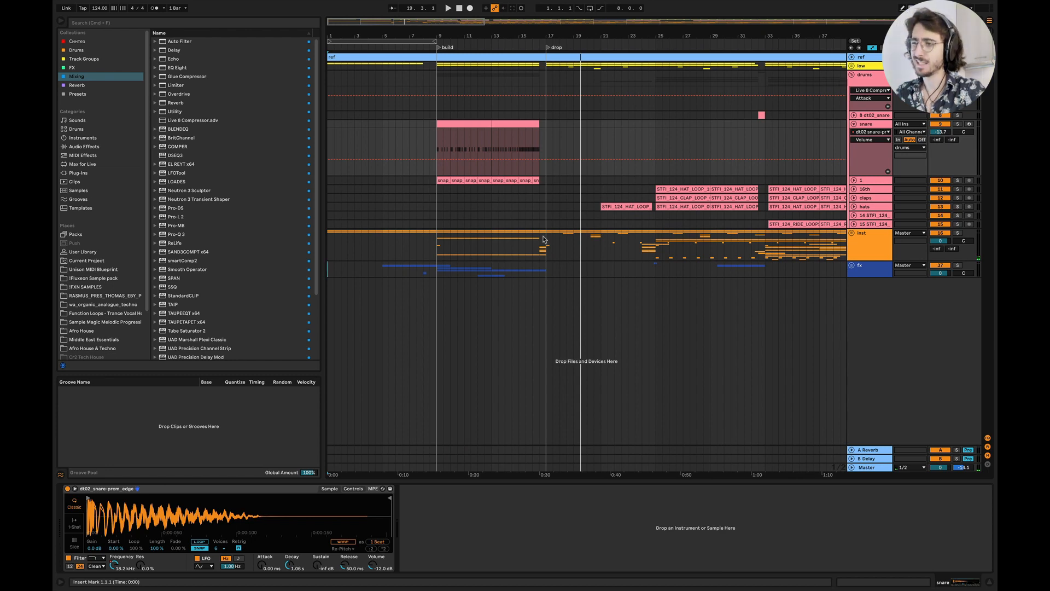
scroll(543, 239, "up", 8)
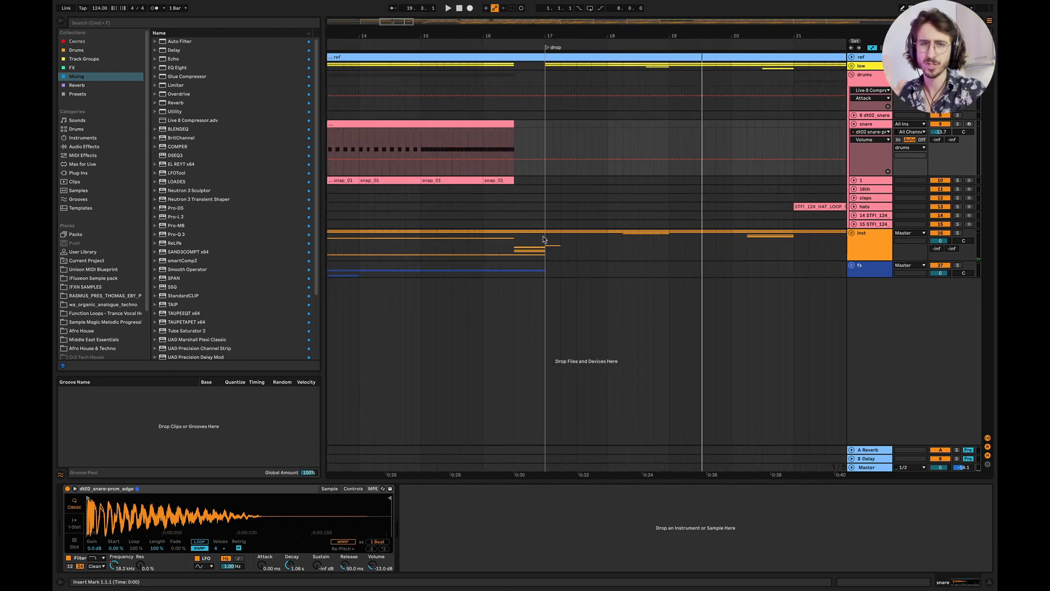
Step: Set the insert mark at bar 17, collapse the snare track and drums group, and expand the low group
left_click(543, 239)
scroll(543, 239, "down", 4)
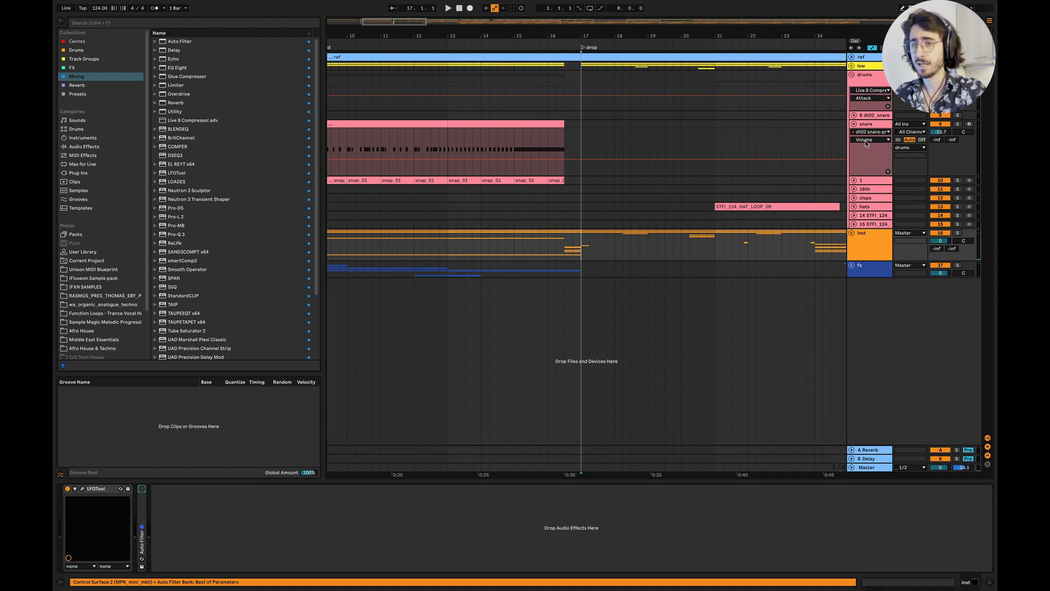
left_click(853, 124)
left_click(852, 75)
left_click(852, 66)
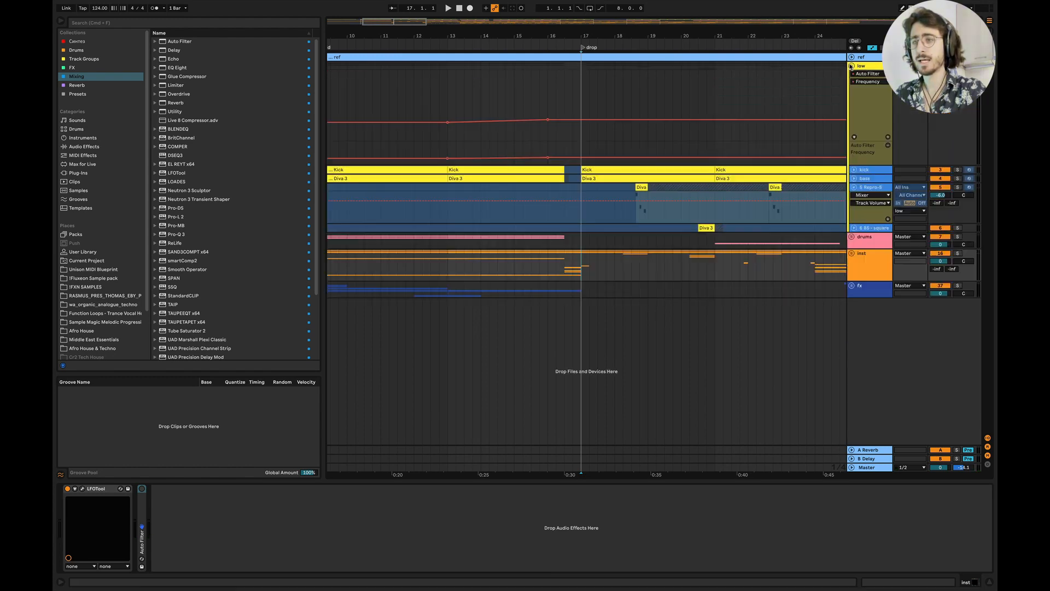
Step: Open the Kick clip at the drop for editing and unfreeze the kick track
double_click(499, 170)
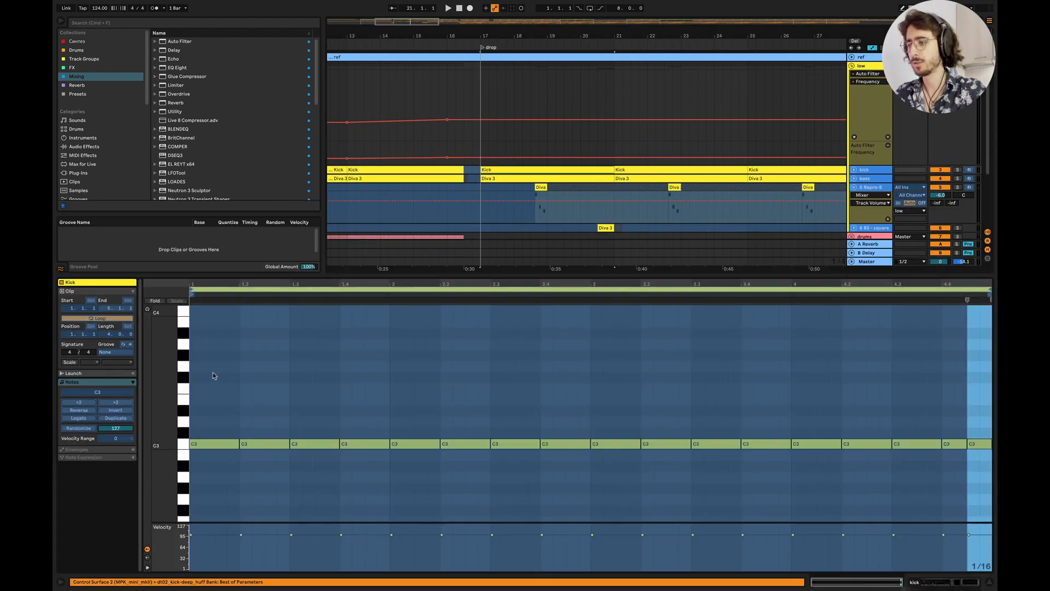
right_click(877, 170)
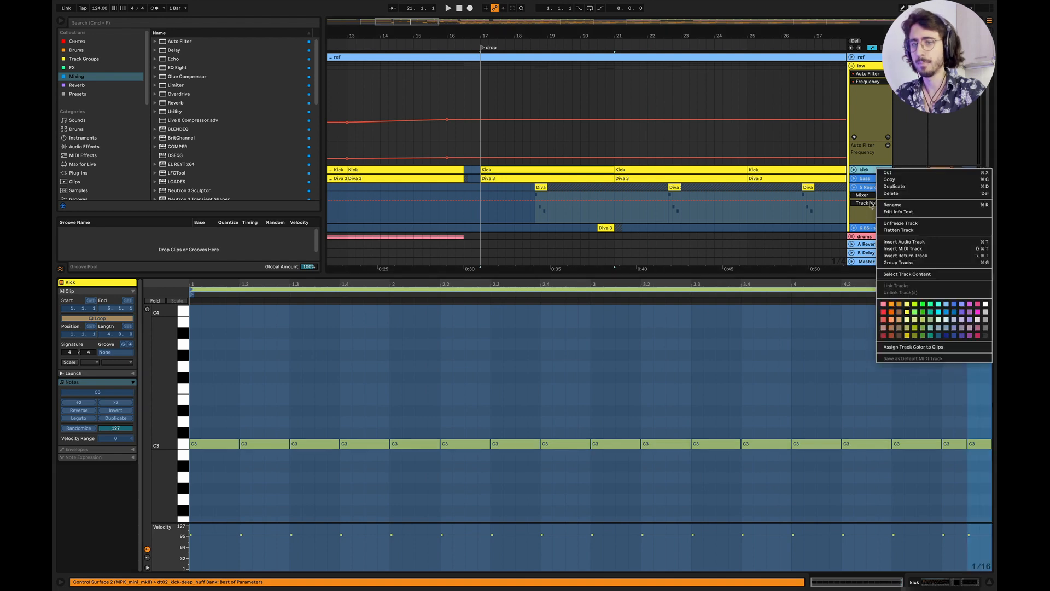
left_click(914, 224)
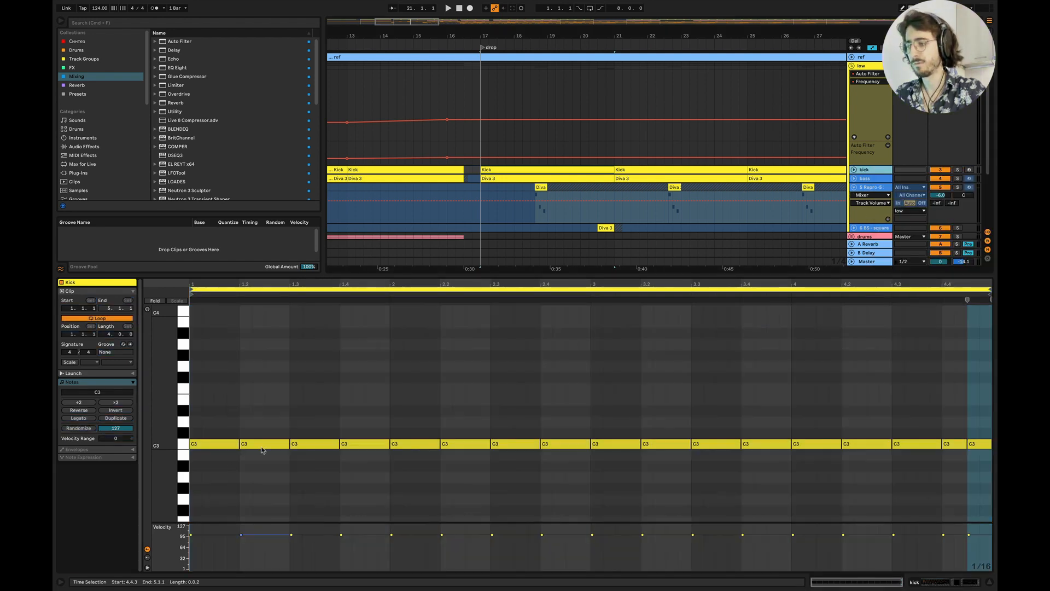
Step: Shorten the first C3 note of the drop's Kick clip to about a sixteenth, duplicate it, and close the clip editor
left_click_drag(238, 441, 207, 442)
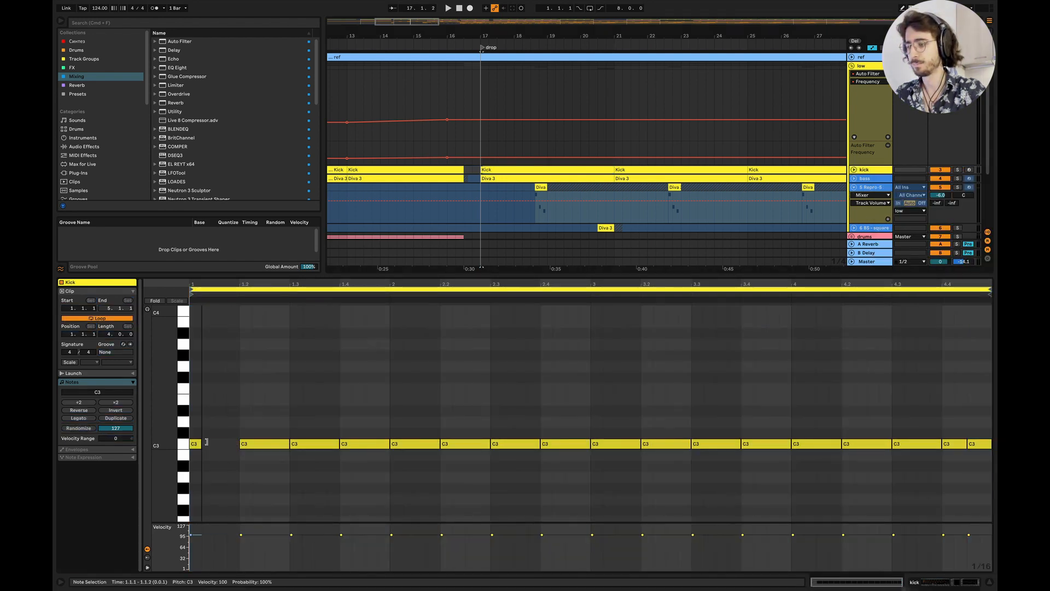
key("super+d")
left_click(989, 581)
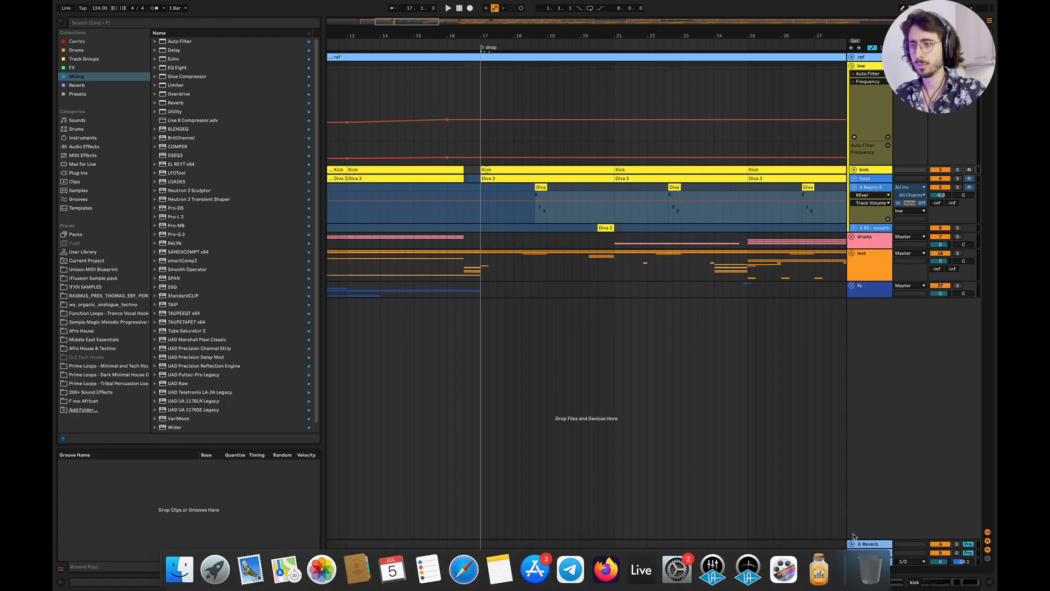
Step: Play from shortly before the drop, expand the bass track, and trim about half a beat off the start of its Diva 3 clip at bar 17
left_click(430, 188)
key("space")
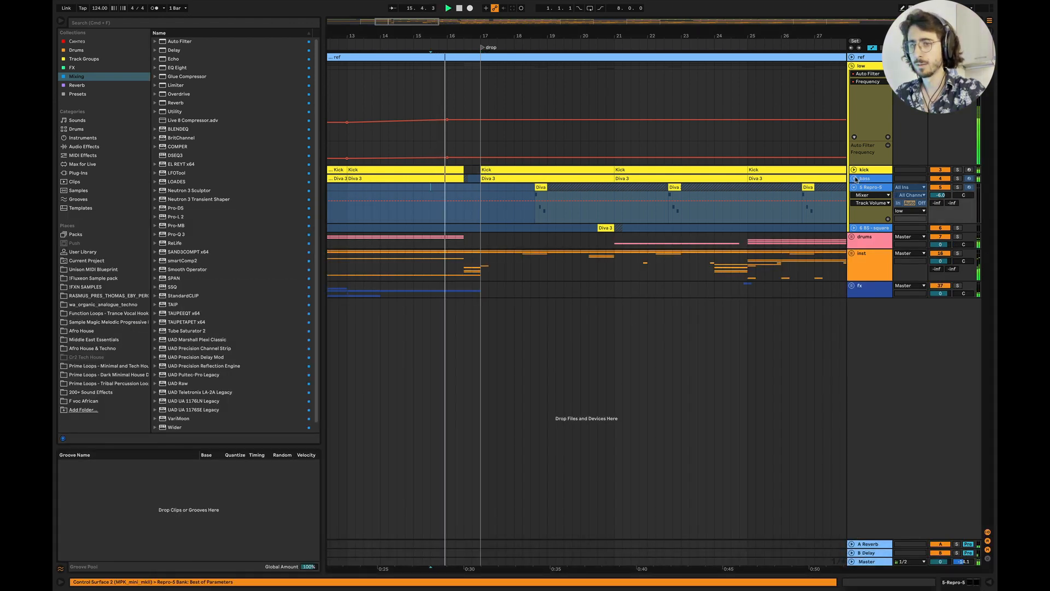
left_click(853, 179)
scroll(484, 179, "up", 5)
left_click_drag(489, 180, 498, 181)
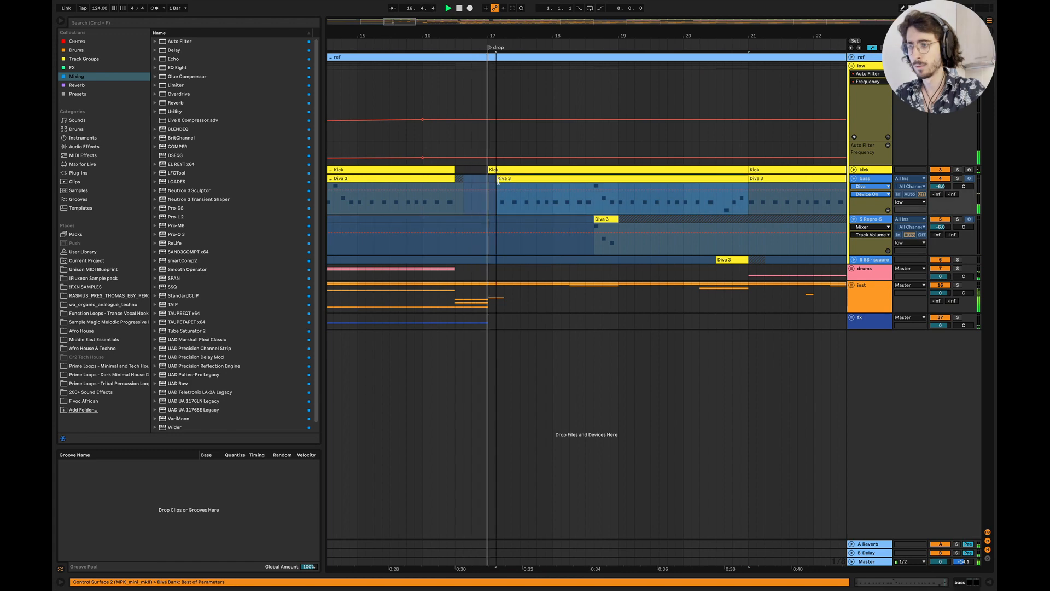
Step: Expand the kick track and play the transition into the drop from 16.4.1
left_click(472, 182)
key("space")
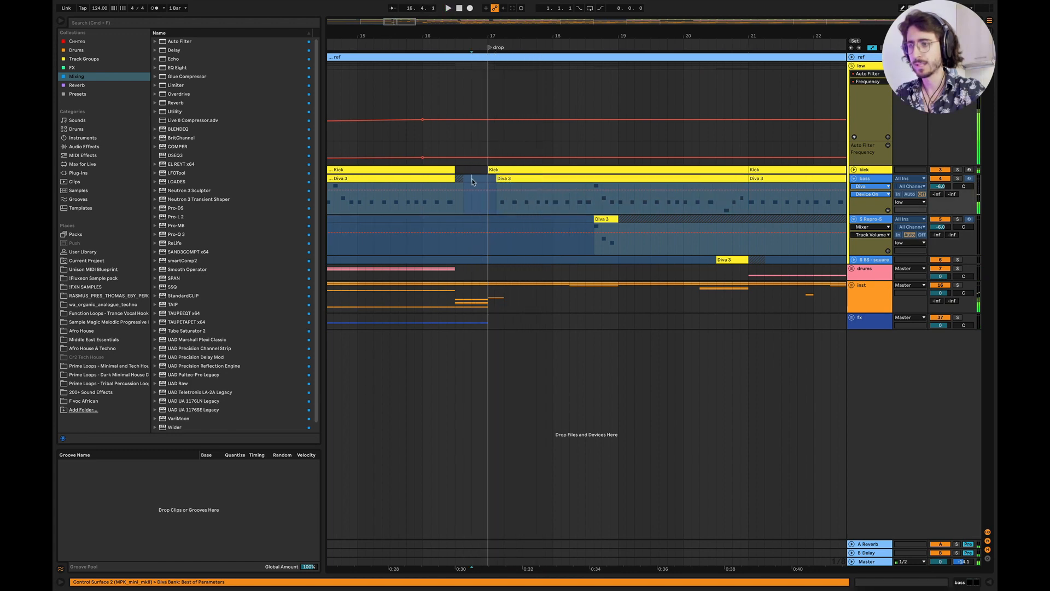
left_click(853, 169)
scroll(470, 212, "up", 3)
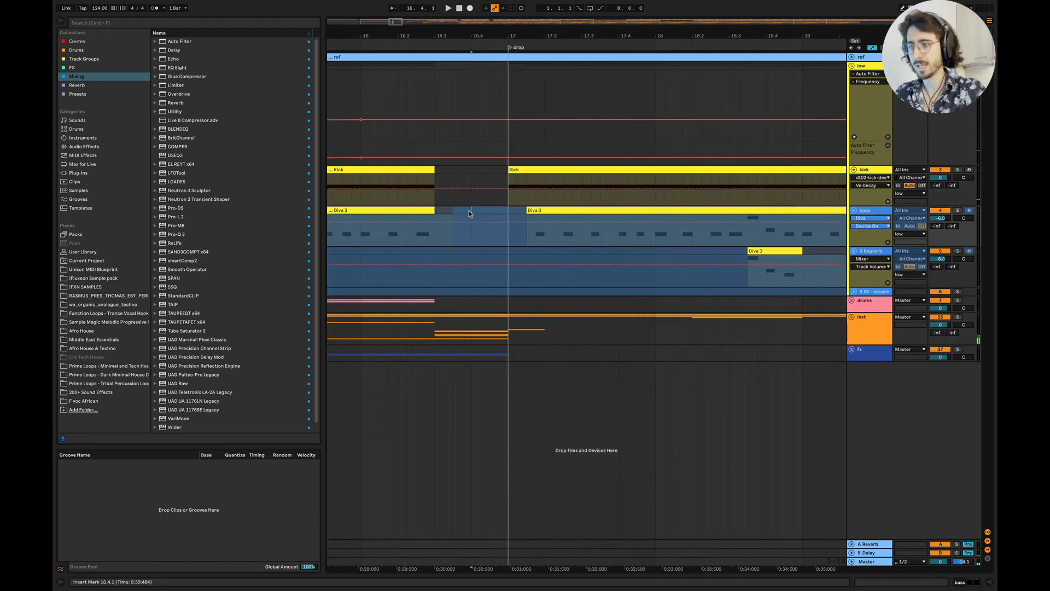
key("space")
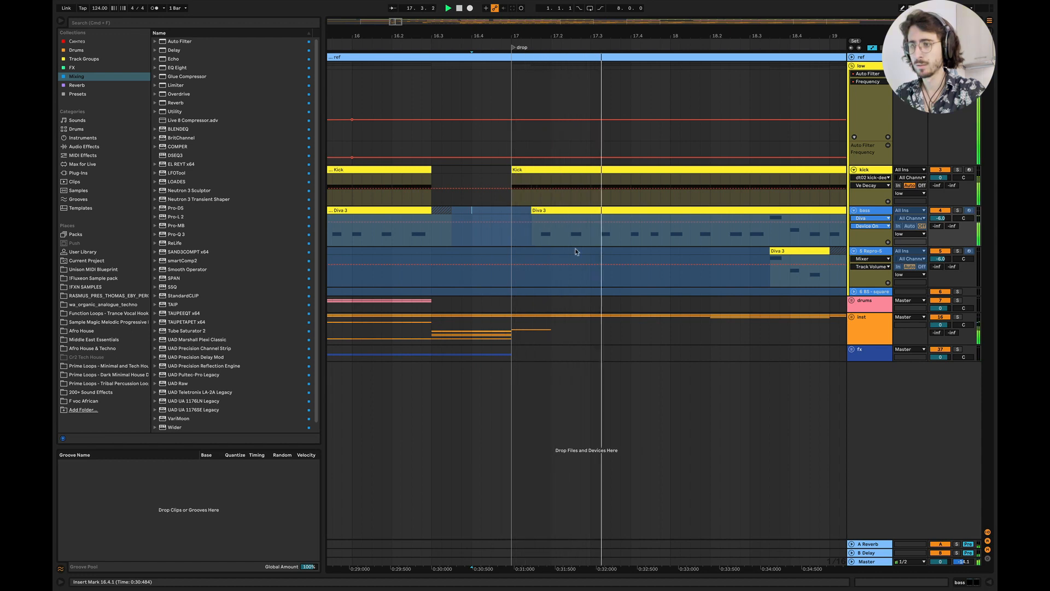
Step: Collapse the kick, bass and Repro-5 tracks in the arrangement
scroll(576, 252, "down", 1)
scroll(576, 252, "right", 3)
scroll(575, 252, "down", 3)
scroll(523, 274, "right", 3)
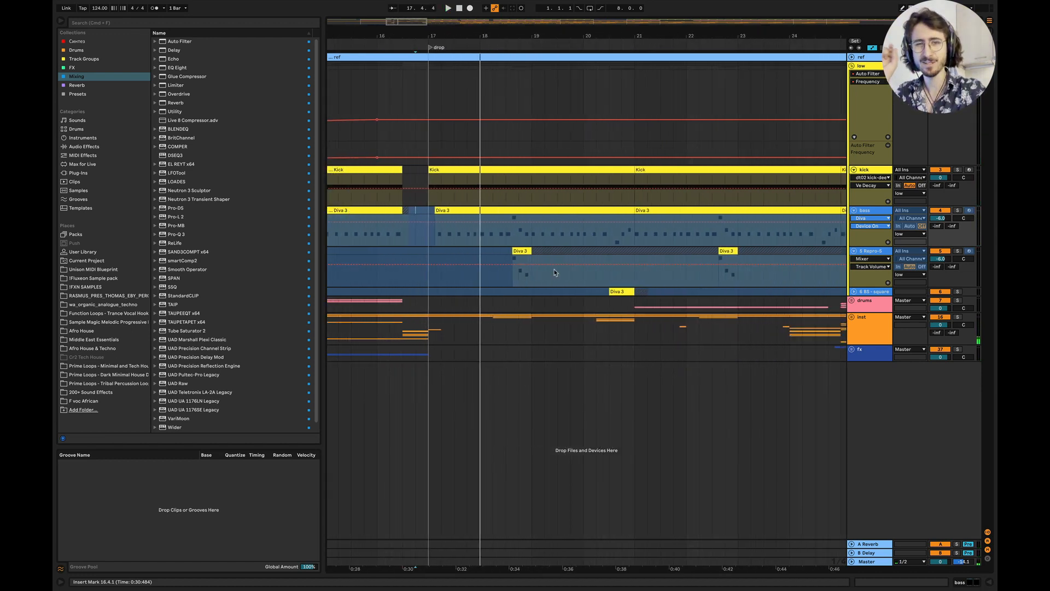
scroll(682, 302, "down", 5)
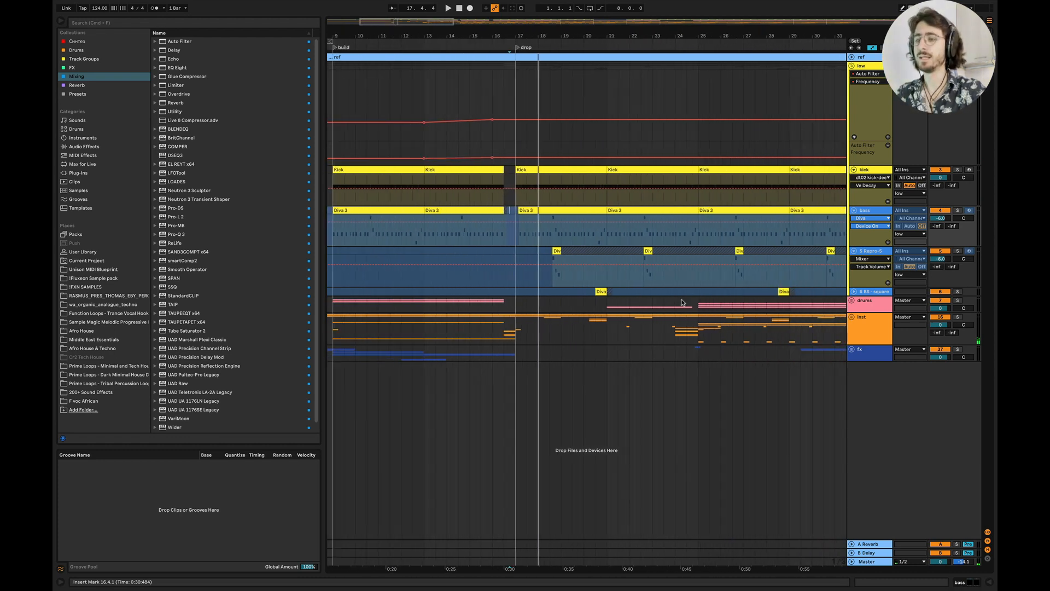
scroll(682, 302, "right", 1)
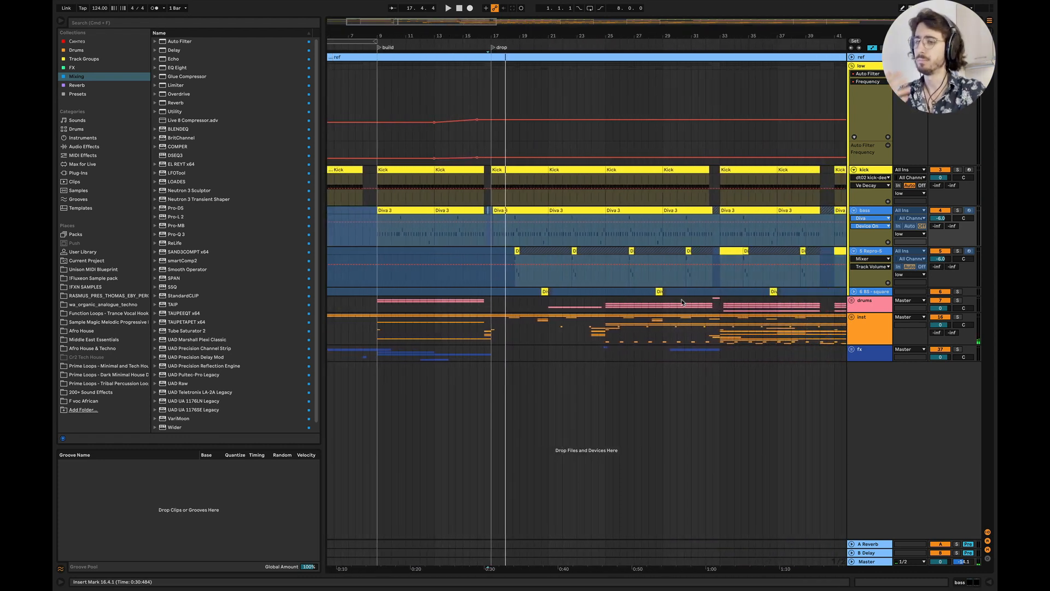
left_click(854, 170)
left_click(854, 178)
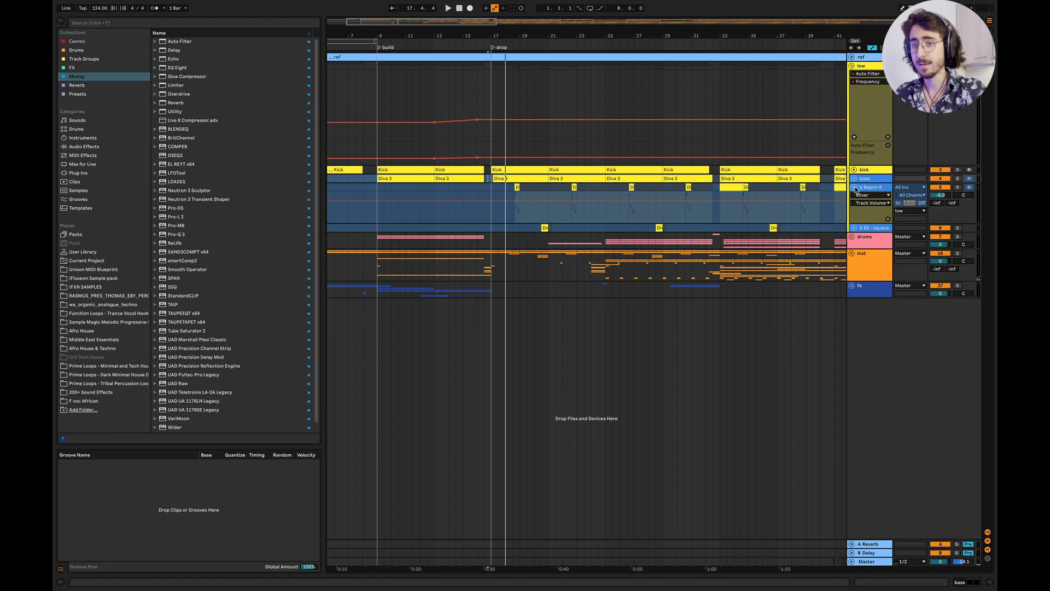
left_click(854, 187)
Step: Play the first drop from 17.1.1 to review the section up to about bar 24
left_click(491, 233)
scroll(491, 232, "up", 3)
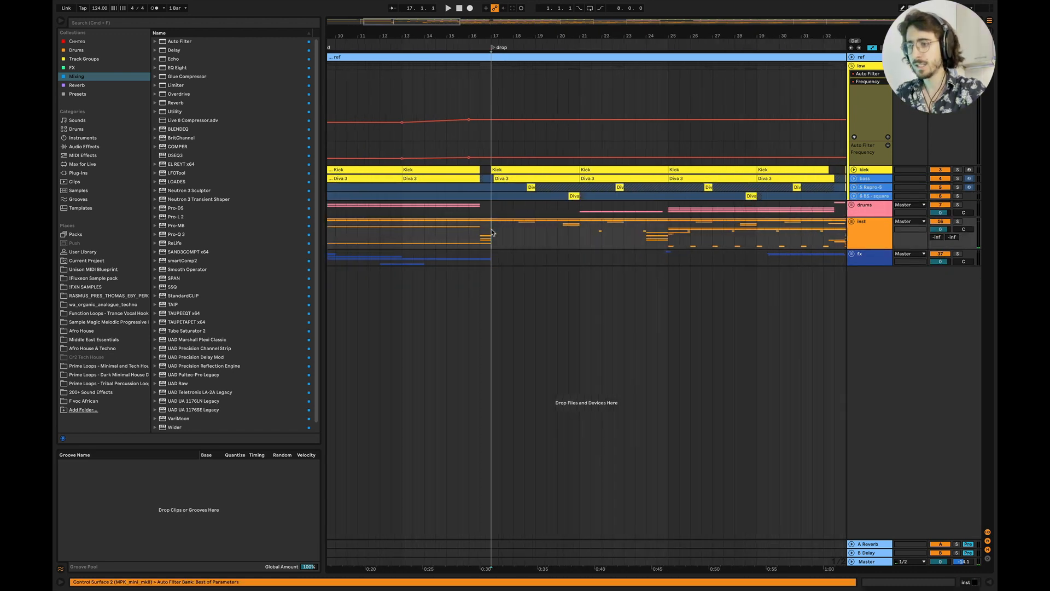
scroll(491, 233, "right", 3)
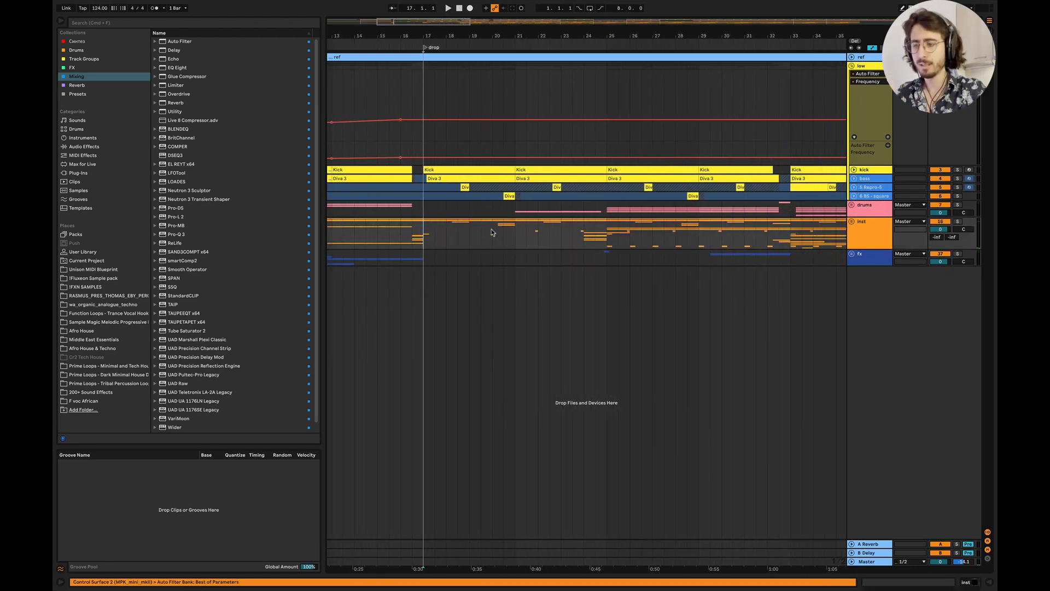
left_click(421, 230)
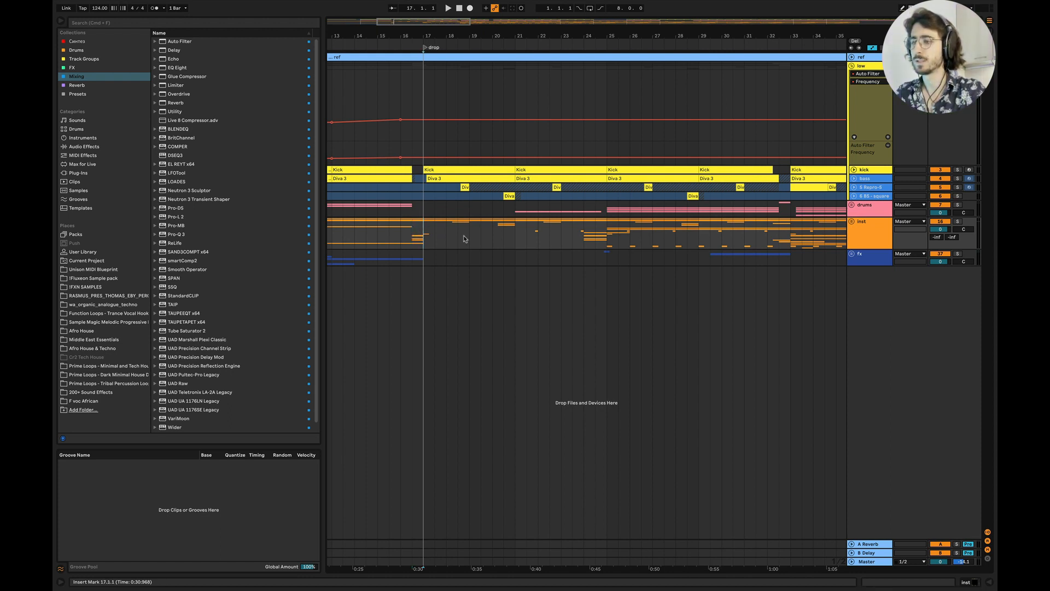
key("space")
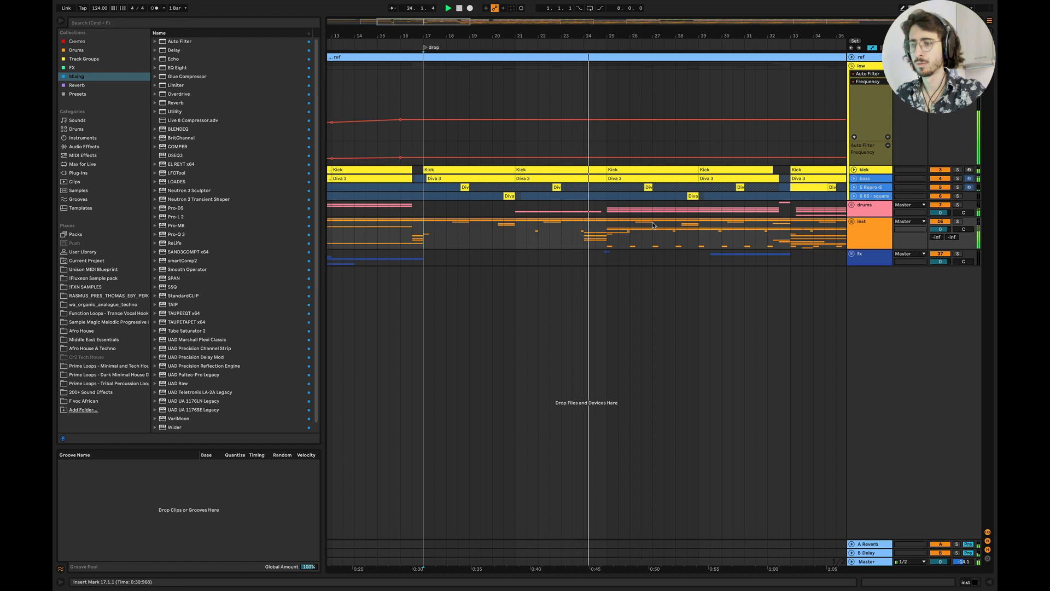
Step: Mark bar 23 on the fx track and open the twisted transition fx folder of Wave Alchemy - SFX Collection 02 in the Drums collection
left_click(567, 258)
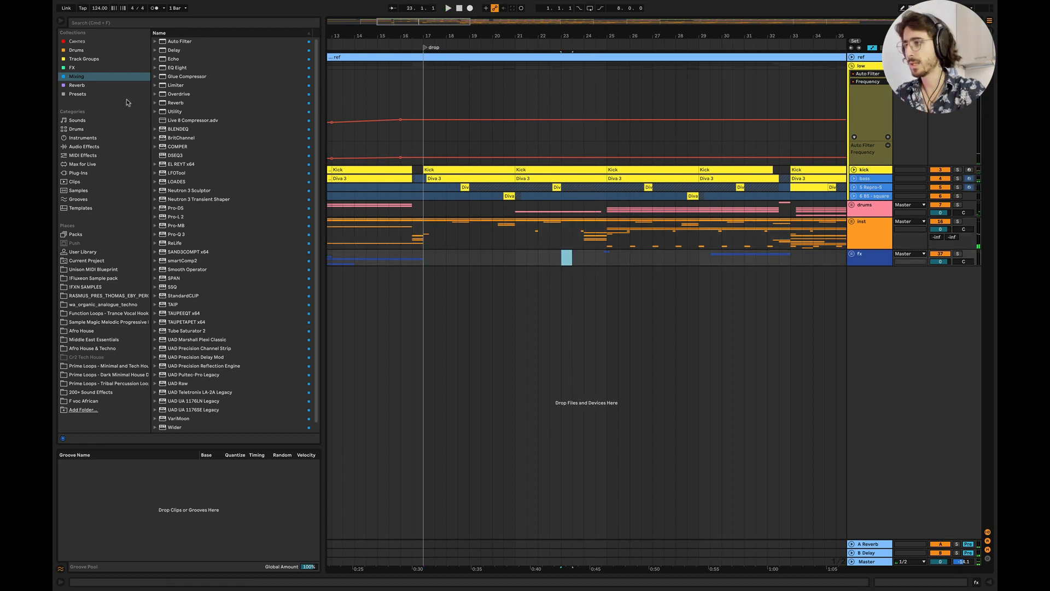
left_click(99, 51)
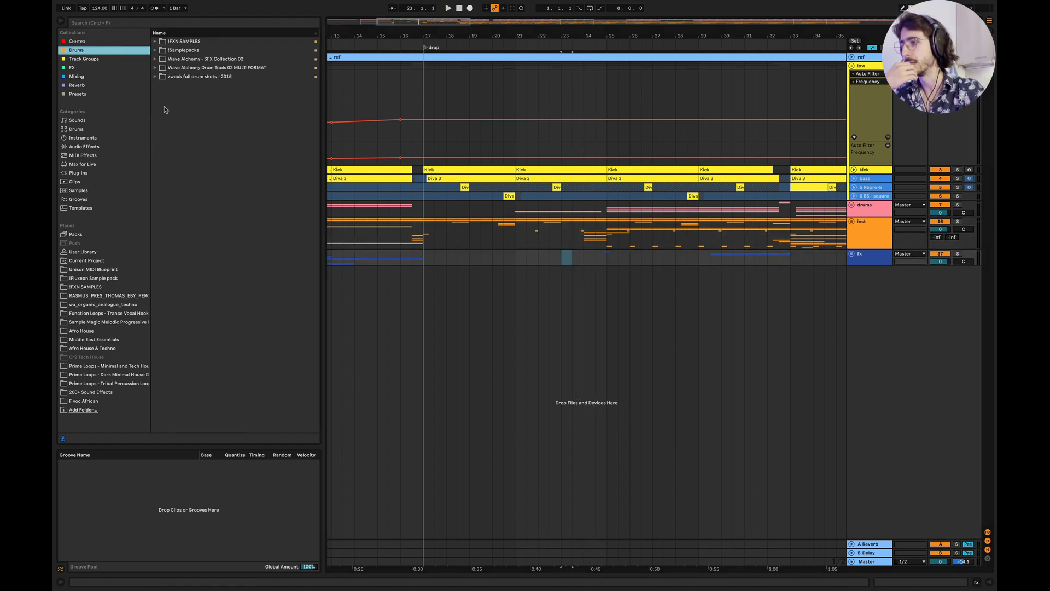
left_click(156, 59)
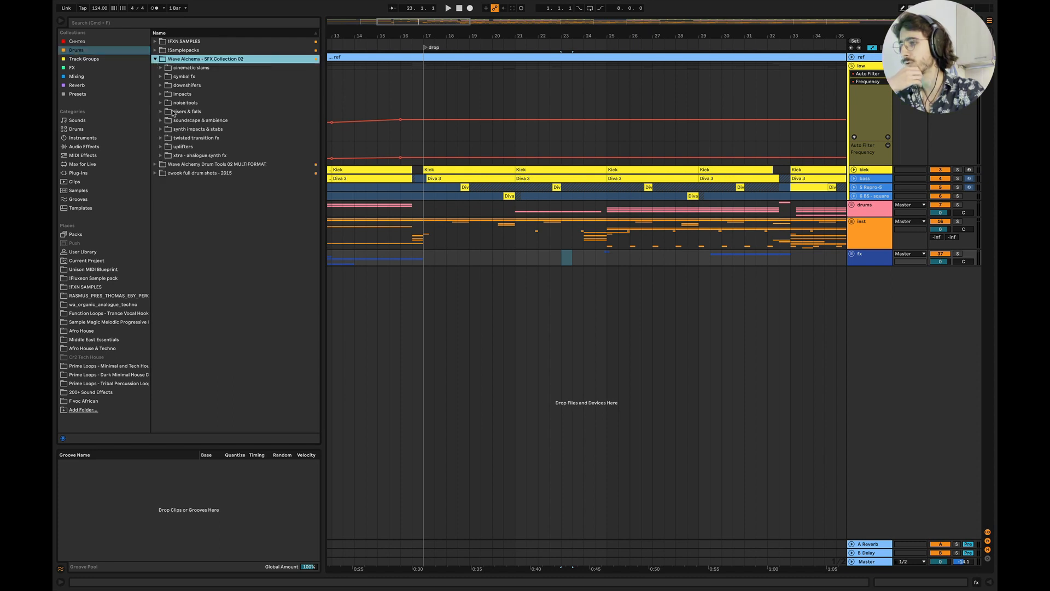
left_click(164, 138)
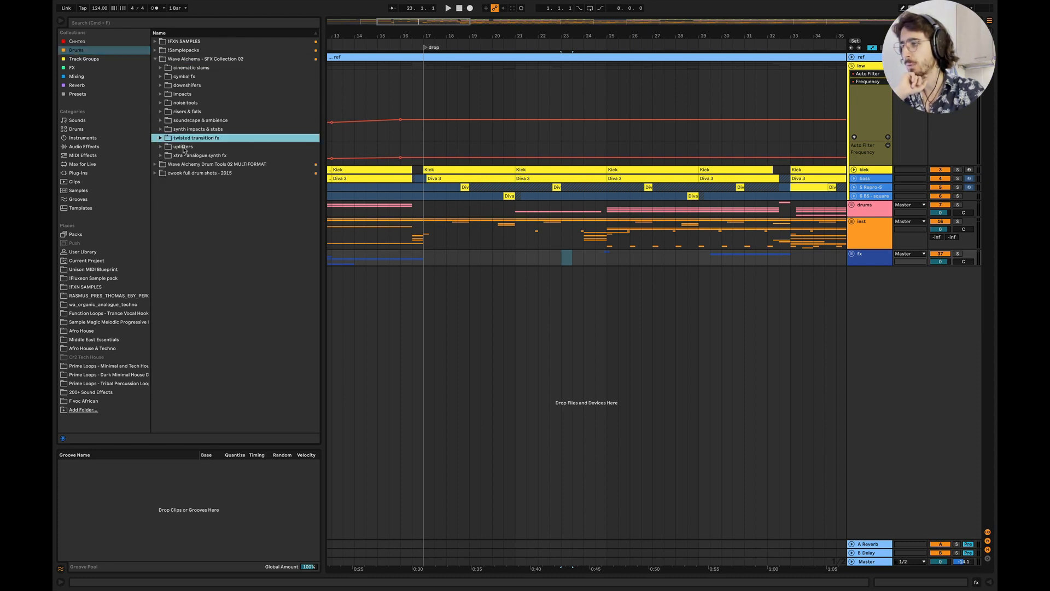
left_click(161, 139)
scroll(241, 241, "down", 5)
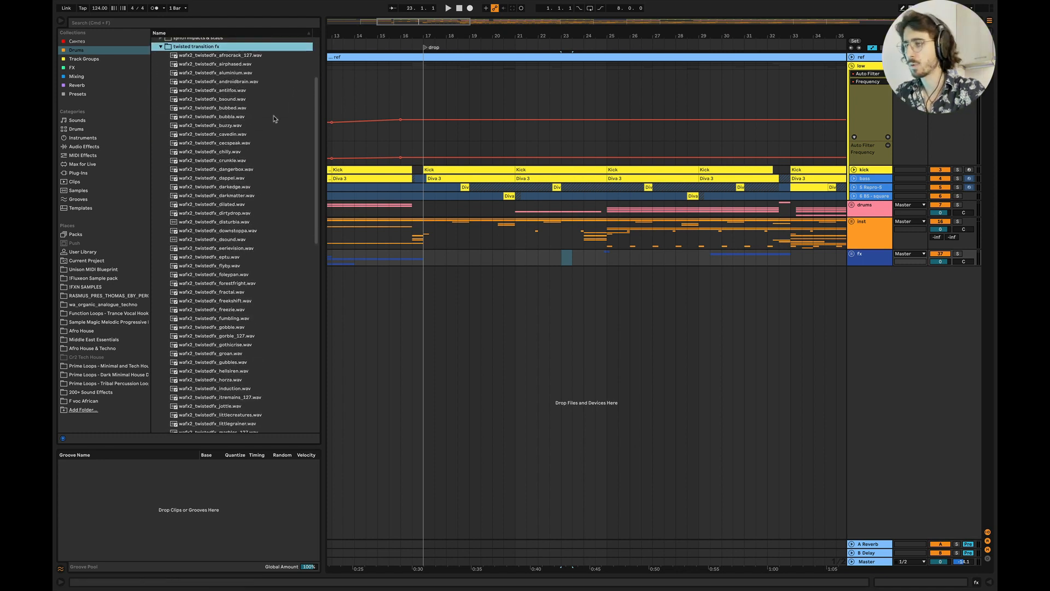
Step: Audition wafx2_twistedfx_cavedin.wav and place it on a new audio track below fx, starting at 23.1.1
left_click(221, 135)
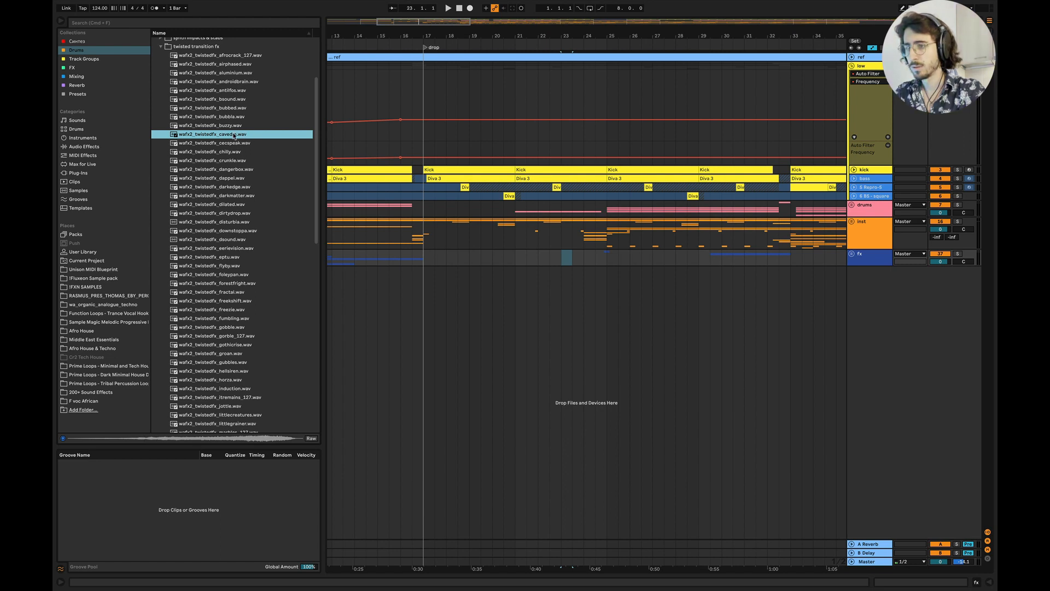
left_click_drag(234, 135, 558, 302)
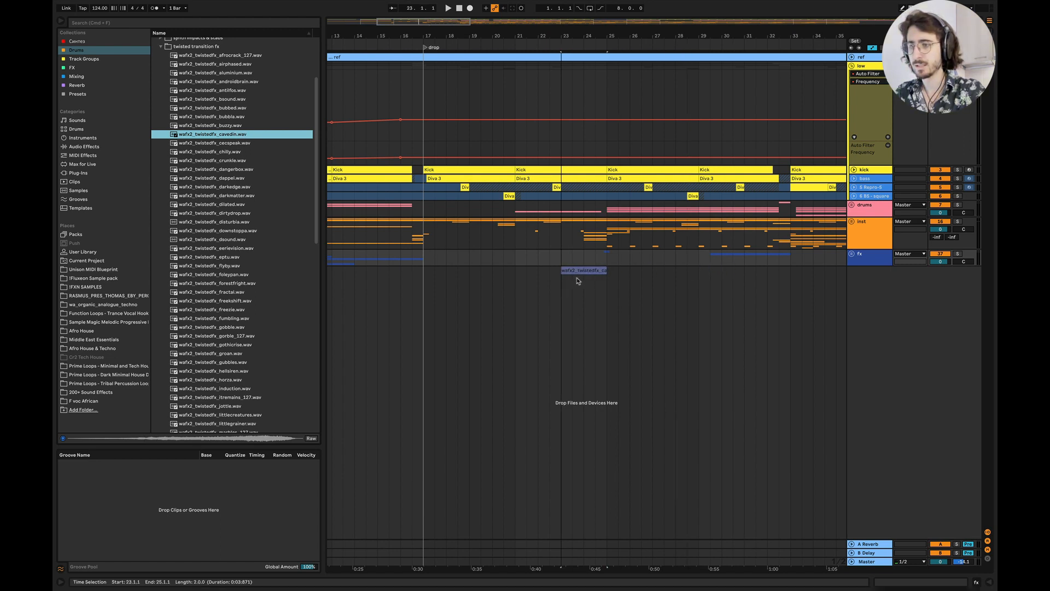
scroll(604, 280, "up", 5)
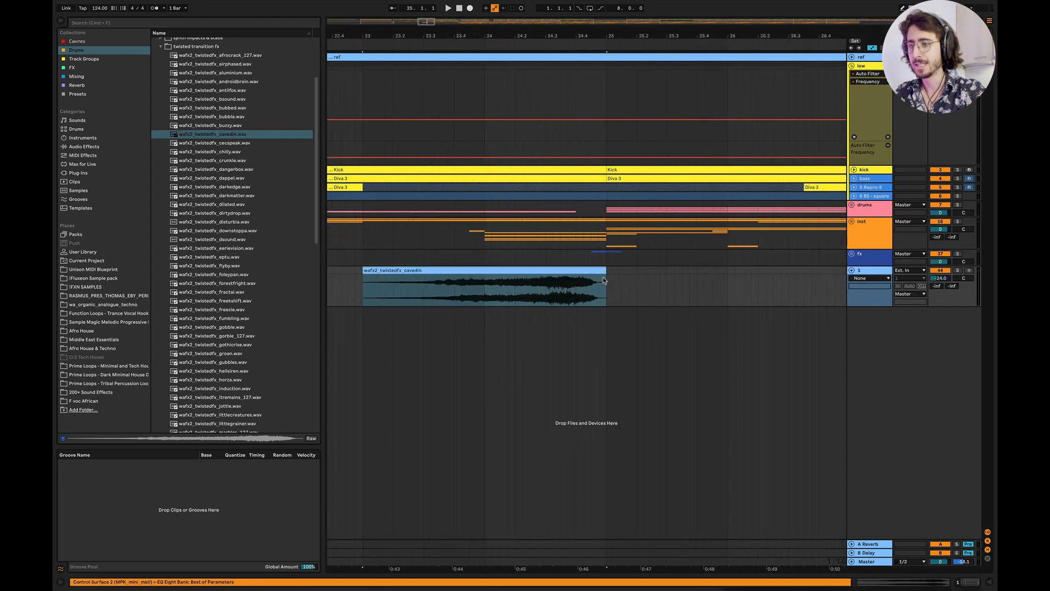
scroll(574, 271, "down", 3)
Step: Move the cavedin clip a little under one bar earlier so it ends just after bar 24, and play the section from 21.2.1
left_click(513, 238)
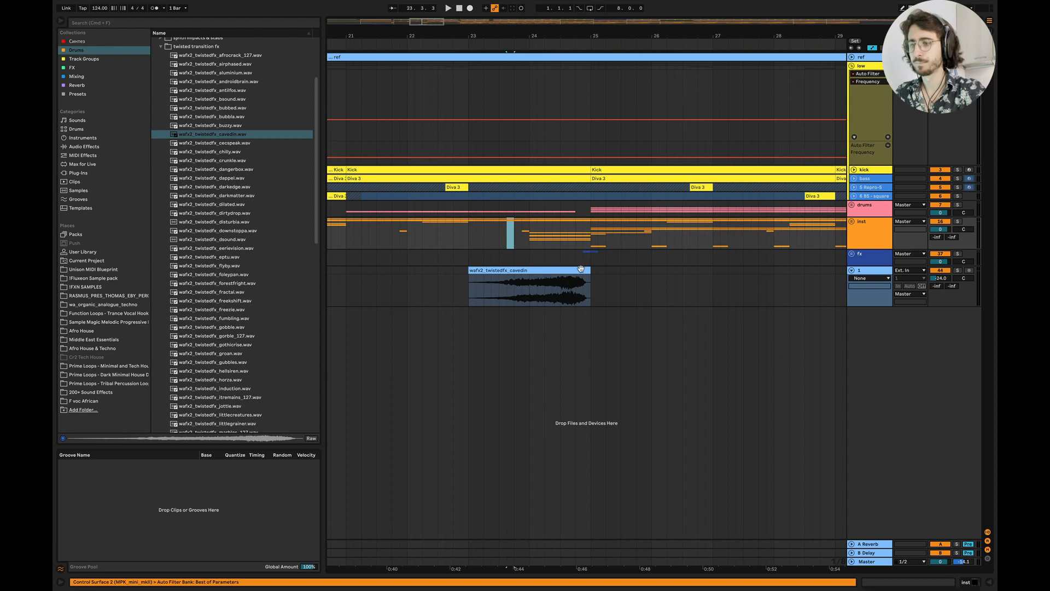
mouse_move(580, 269)
left_mouse_down()
mouse_move(527, 276)
mouse_move(529, 267)
left_mouse_up()
left_click(458, 298)
key("space")
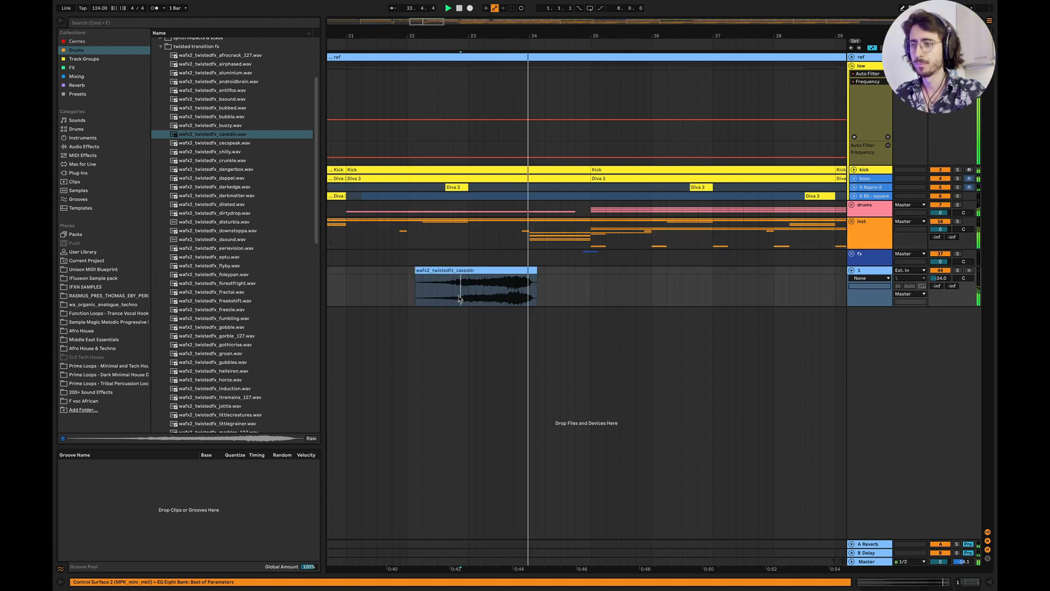
left_click(361, 282)
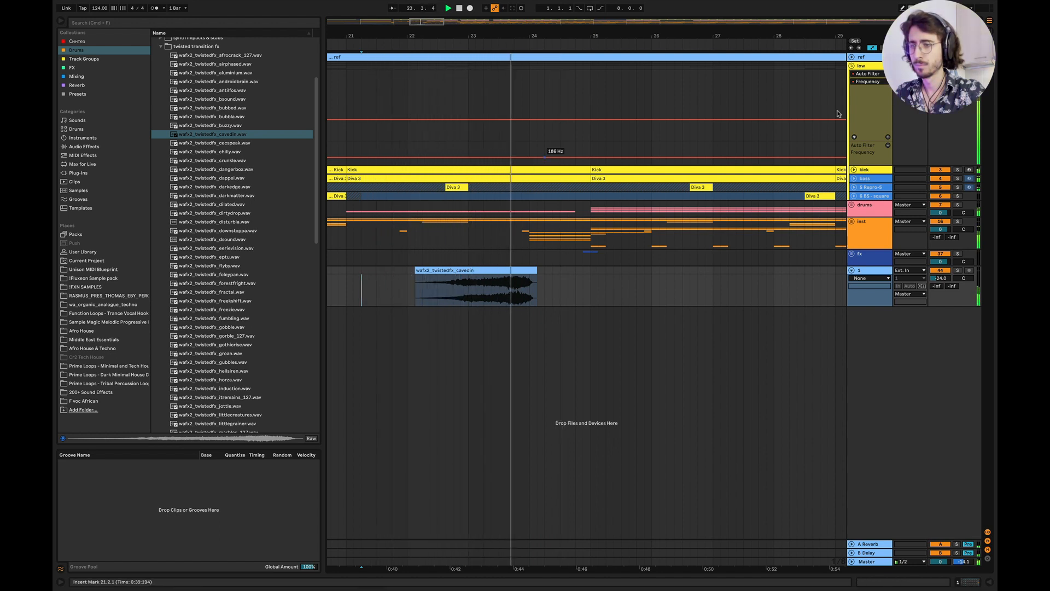
Step: Show the low group's devices and remove its extra Auto Filter Frequency automation lanes, keeping only the main one
double_click(868, 66)
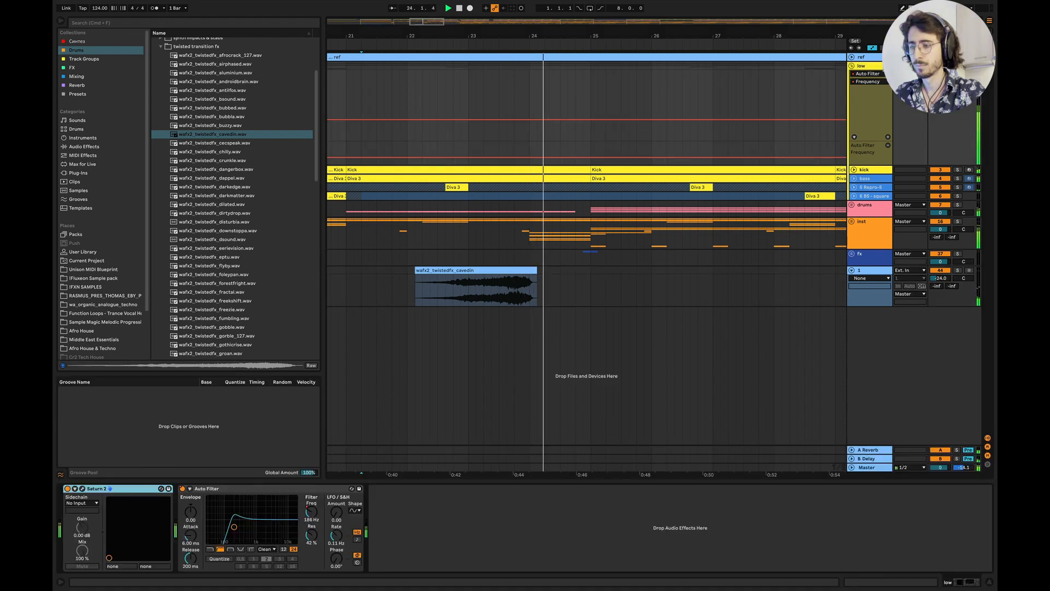
right_click(310, 512)
left_click(326, 523)
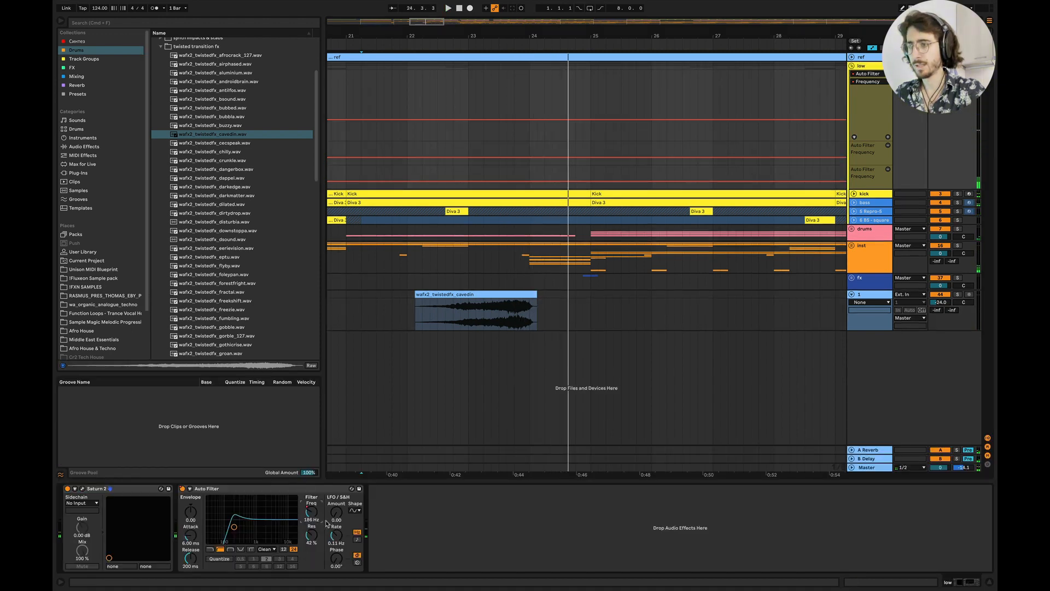
left_click(888, 170)
left_click(887, 146)
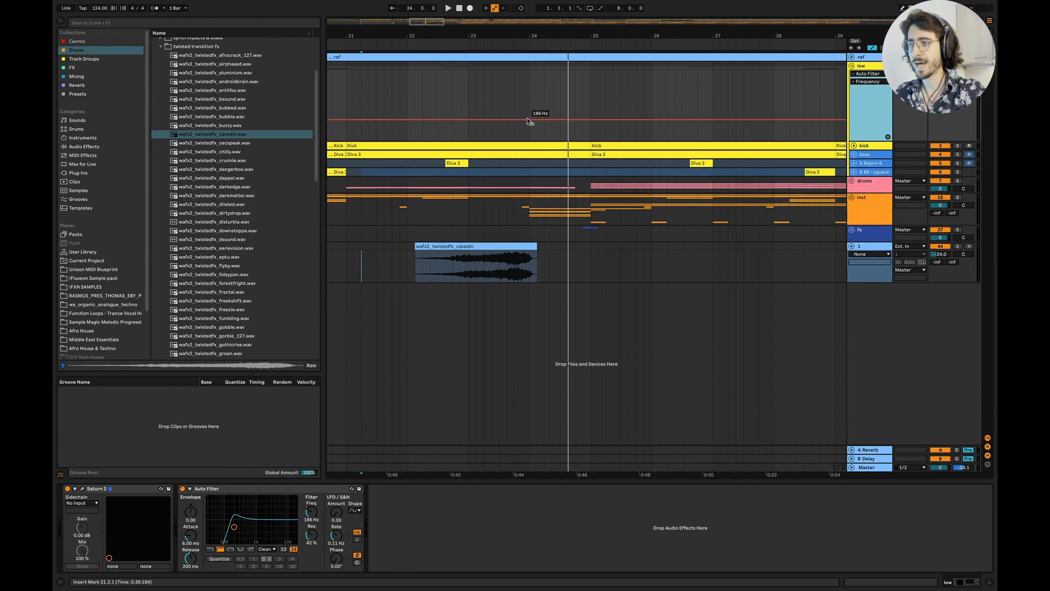
Step: Shape low's Auto Filter Frequency automation to drop to minimum at bar 23, rise to about 440 Hz before bar 25, and return to minimum there
left_click(592, 120)
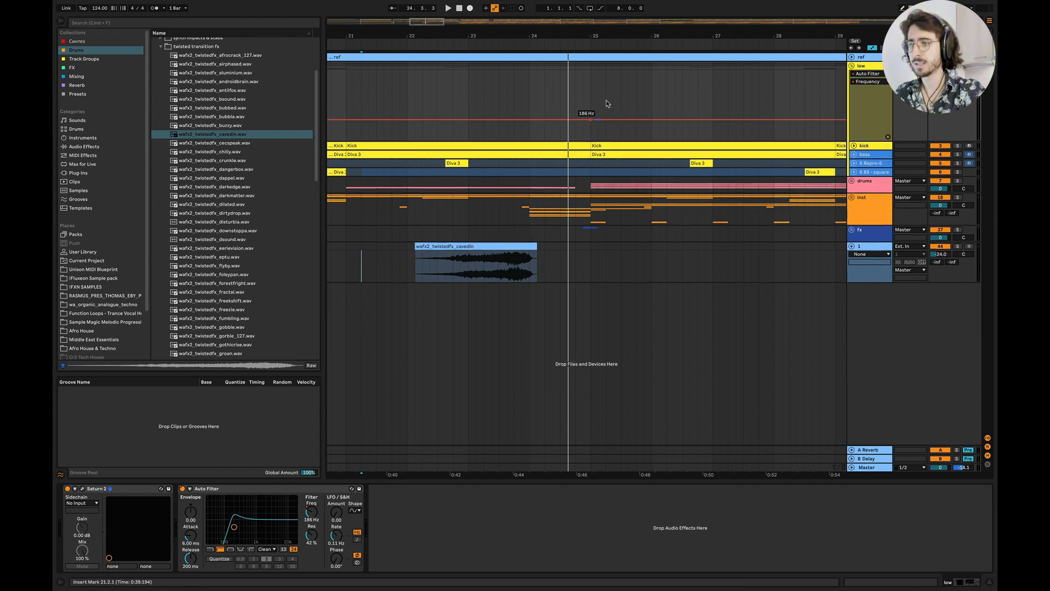
left_click_drag(591, 121, 590, 142)
key("ctrl+z")
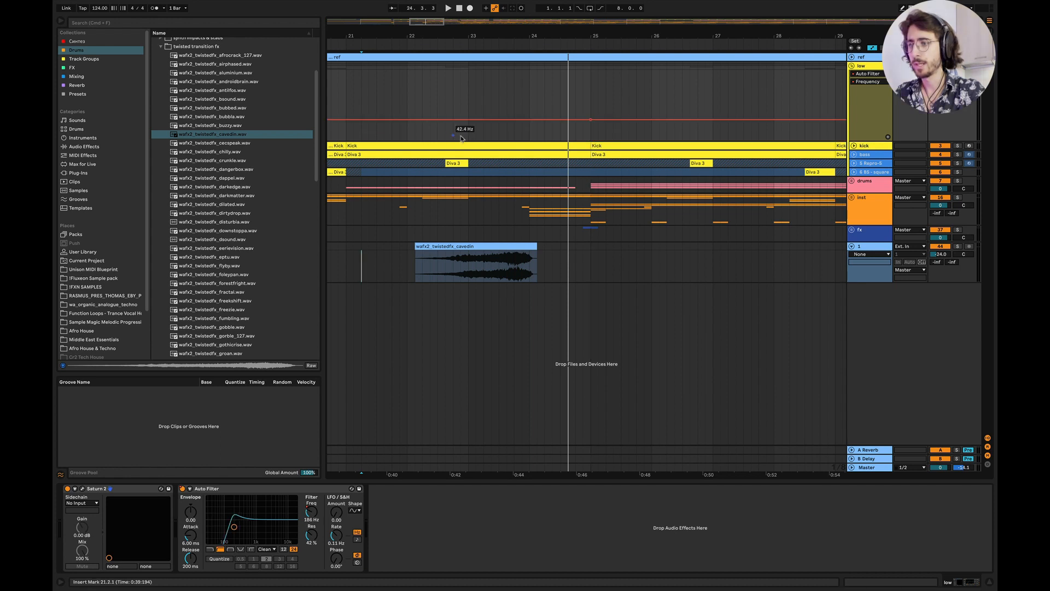
left_click_drag(467, 120, 469, 139)
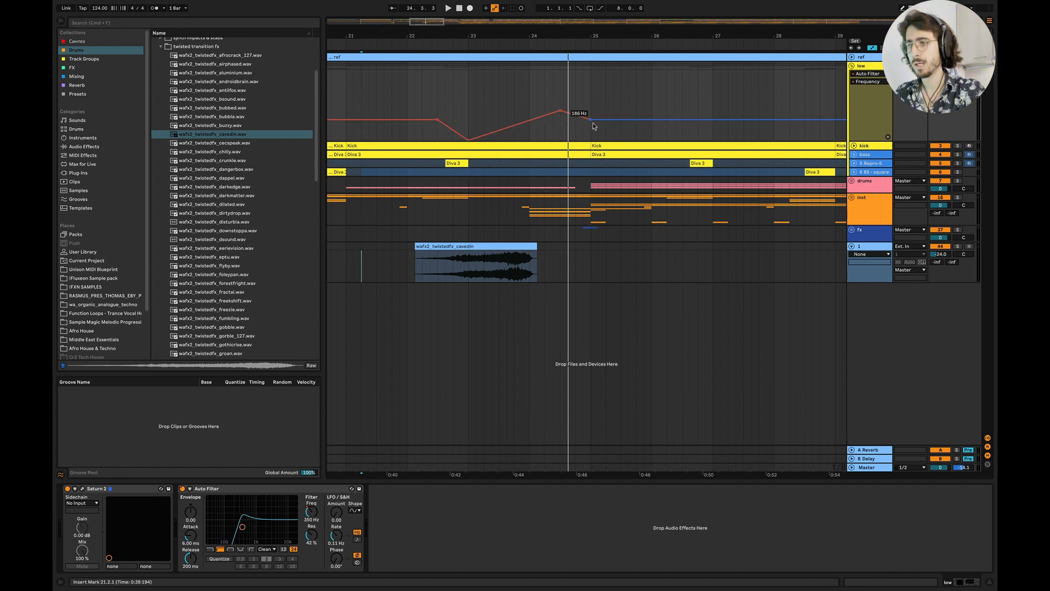
left_click_drag(592, 121, 591, 142)
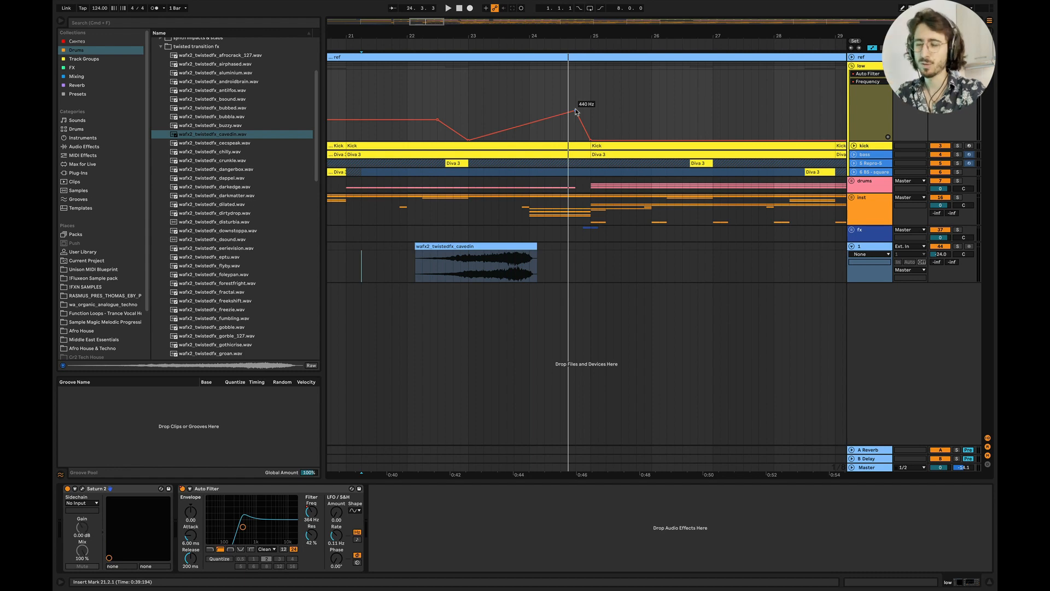
Step: Automate the Auto Filter Resonance on low to dip to 0% at bars 23 and 25, peaking at 42% around the middle of bar 24
left_click(467, 140)
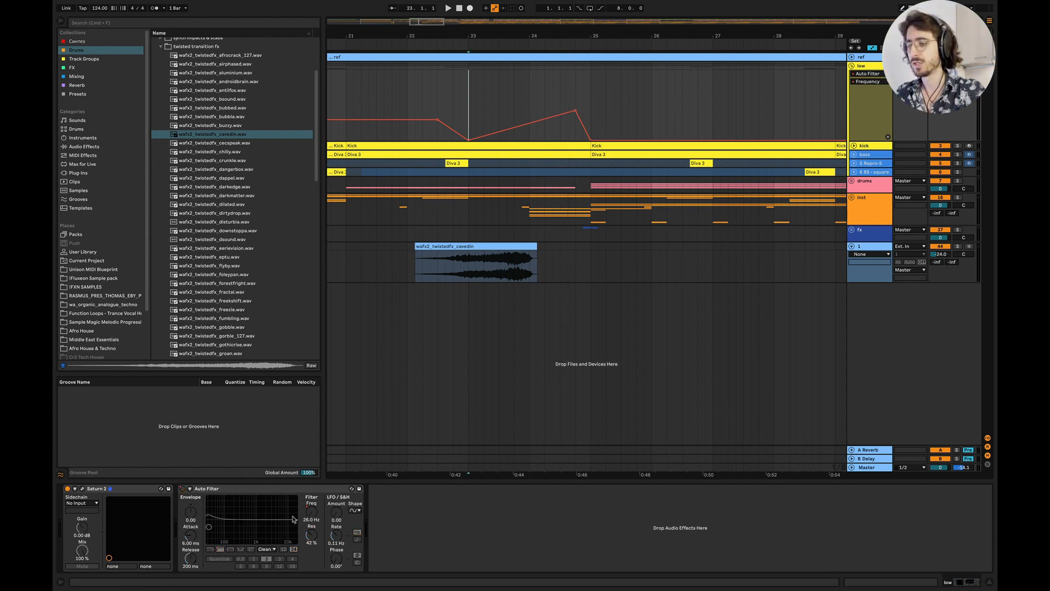
left_click(311, 534)
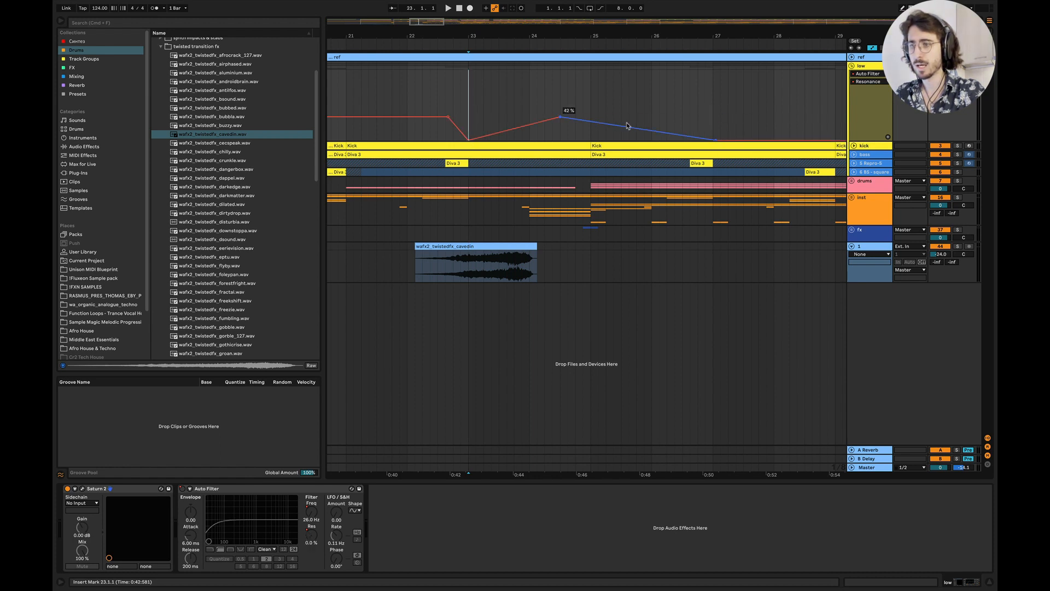
key("super+z")
left_click_drag(593, 115, 593, 157)
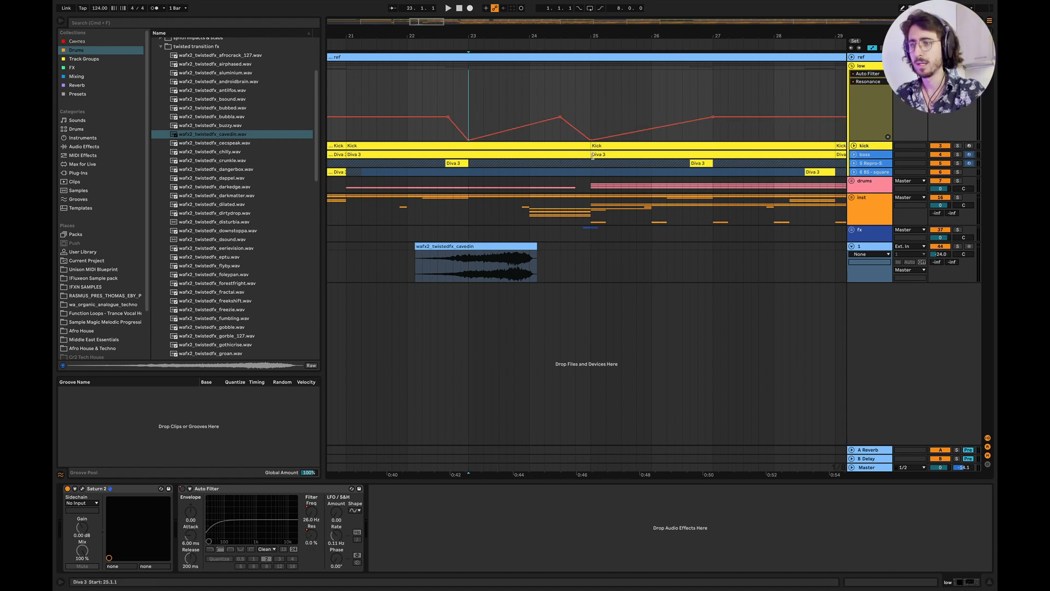
Step: Automate the Device On state of low's Auto Filter to switch on at bar 23 and off at bar 25
left_click(864, 67)
left_click_drag(309, 517, 310, 514)
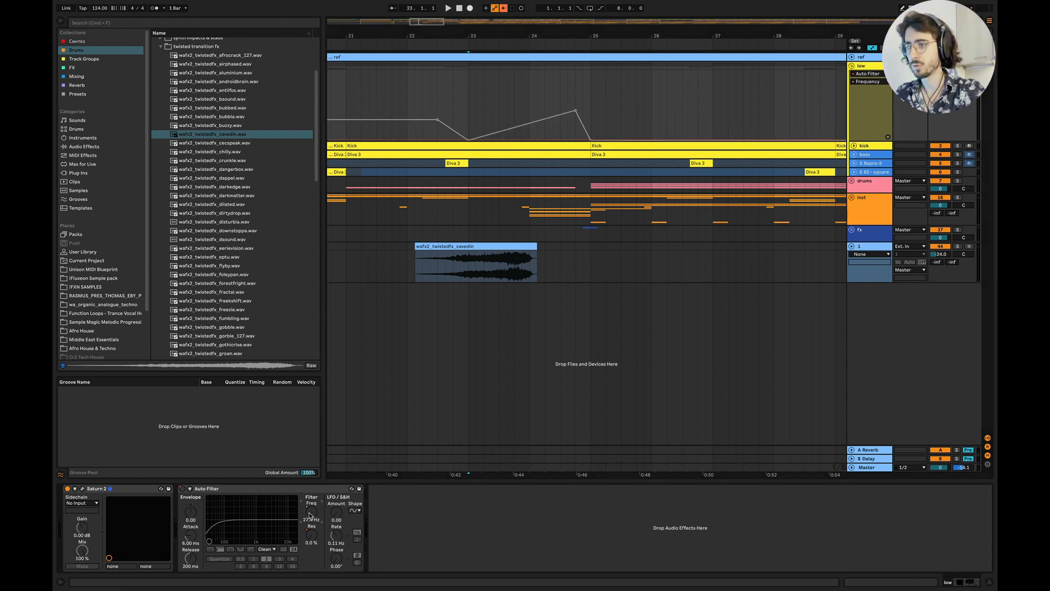
right_click(181, 490)
left_click(498, 99)
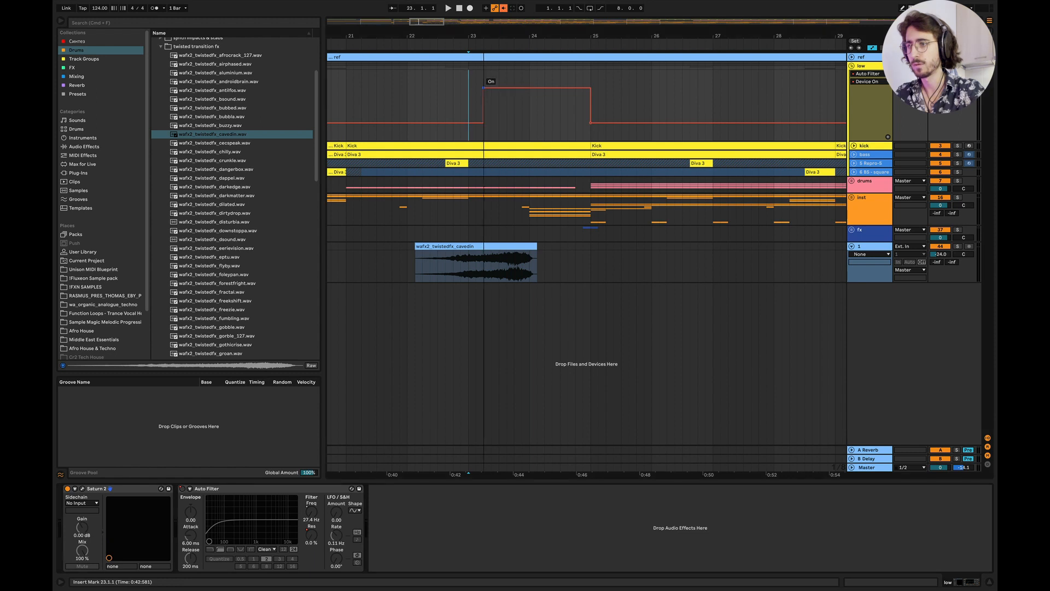
left_click_drag(484, 87, 460, 88)
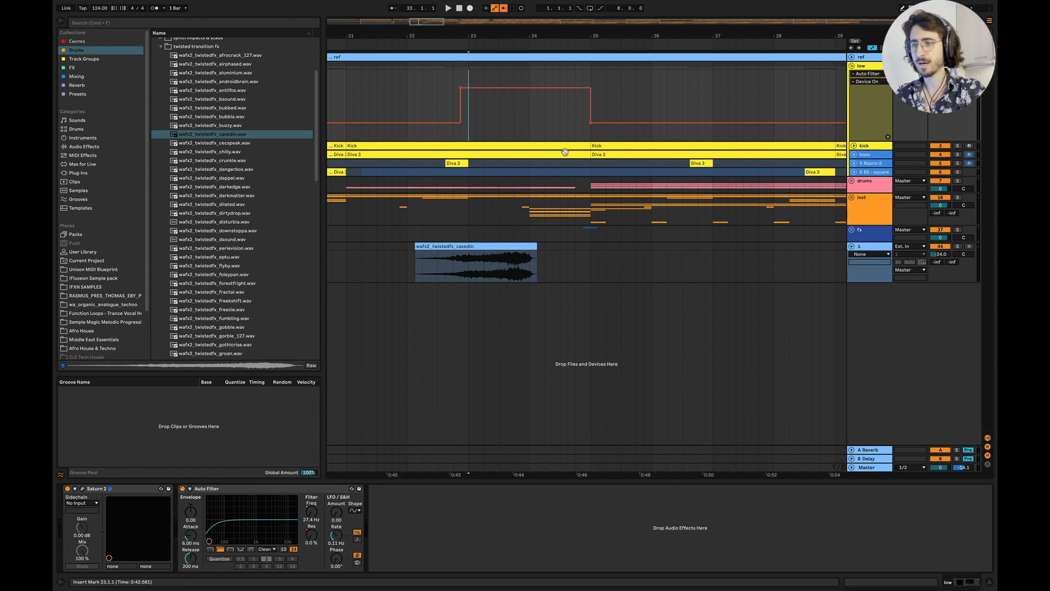
left_click_drag(531, 163, 590, 159)
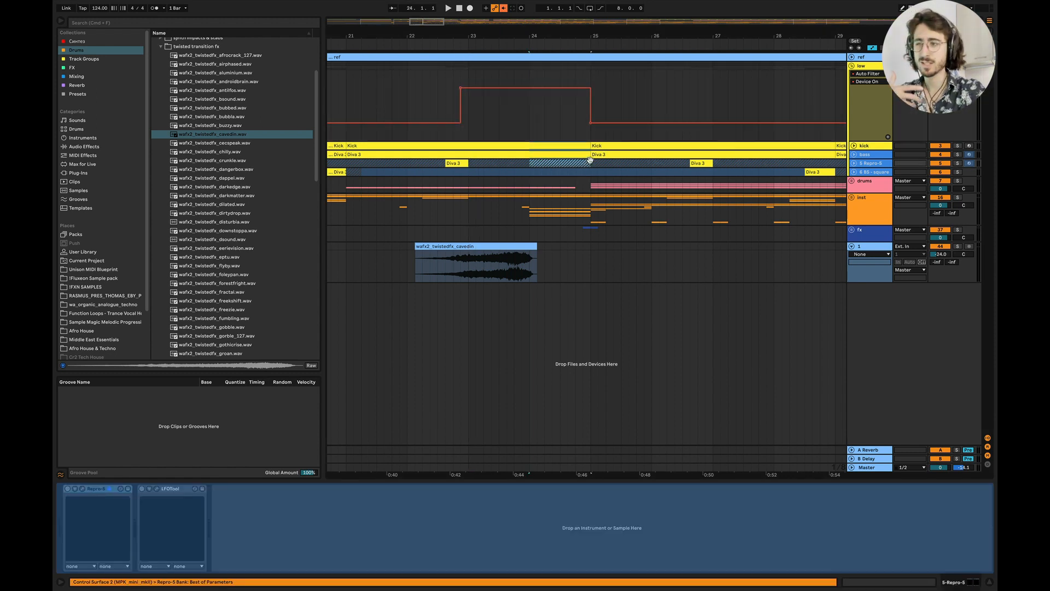
left_click(422, 98)
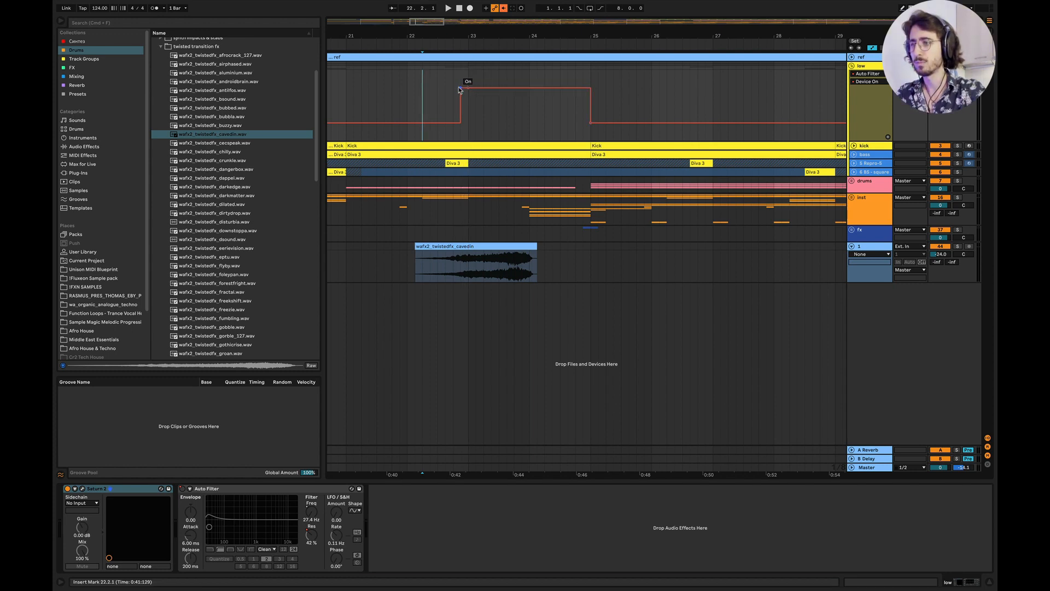
left_click_drag(460, 89, 468, 88)
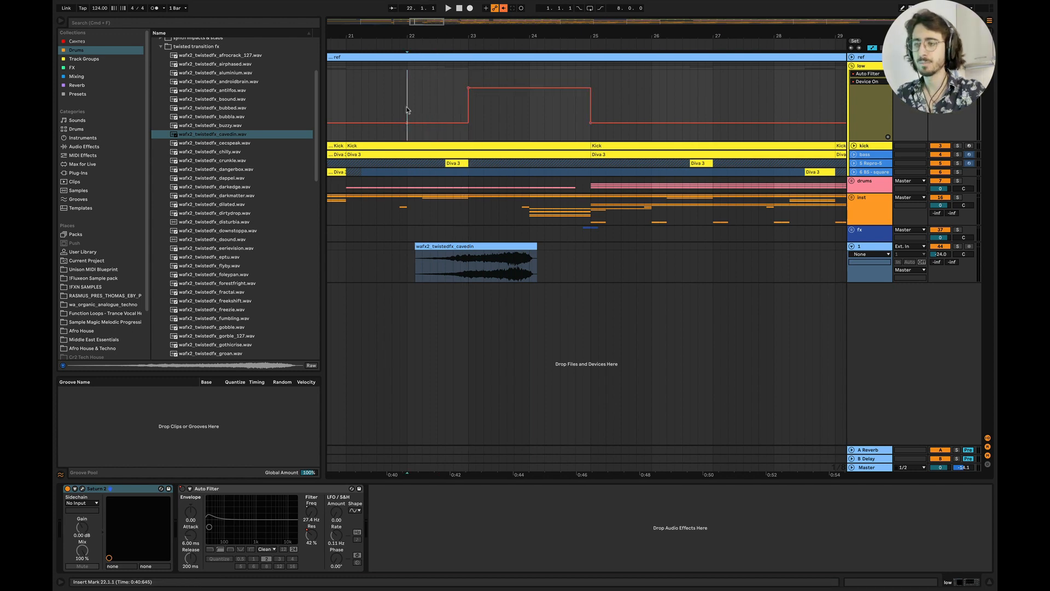
Step: Re-enable the overridden automation and play back the transition from bar 22, checking low's Auto Filter circuit options
key("space")
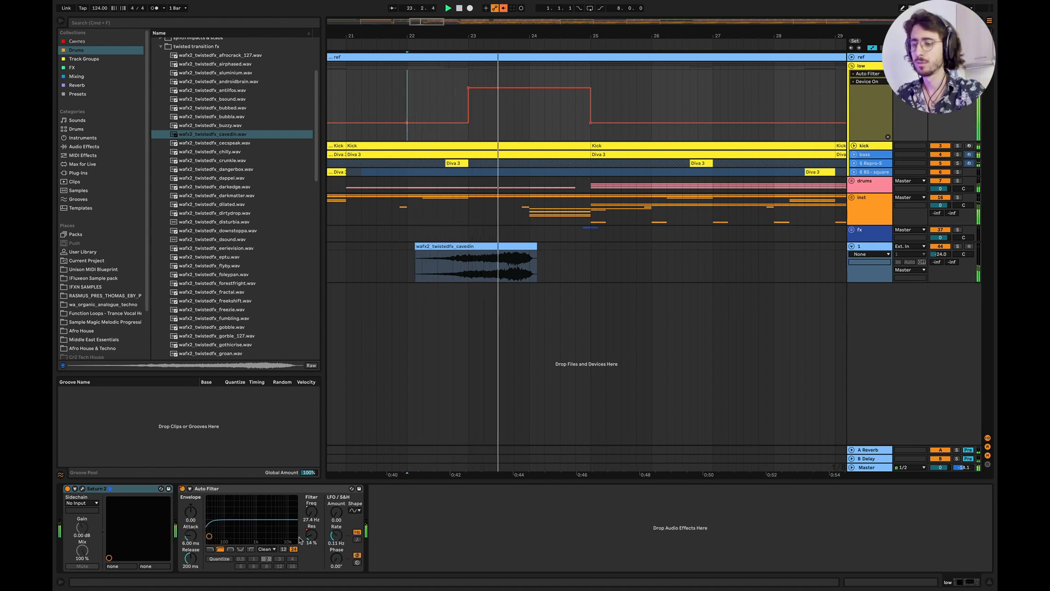
left_click(503, 9)
key("space")
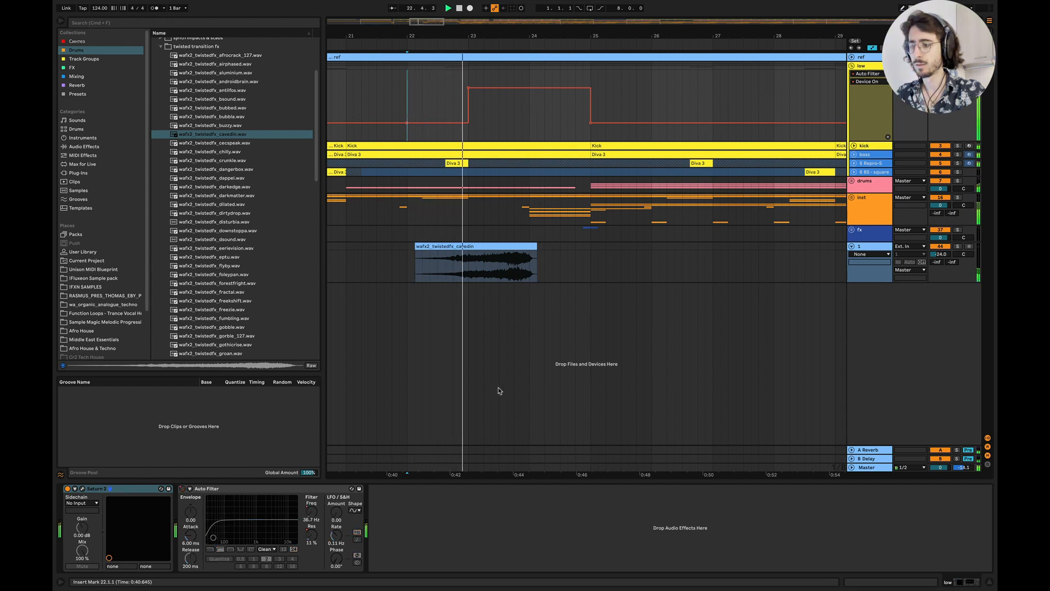
left_click(267, 549)
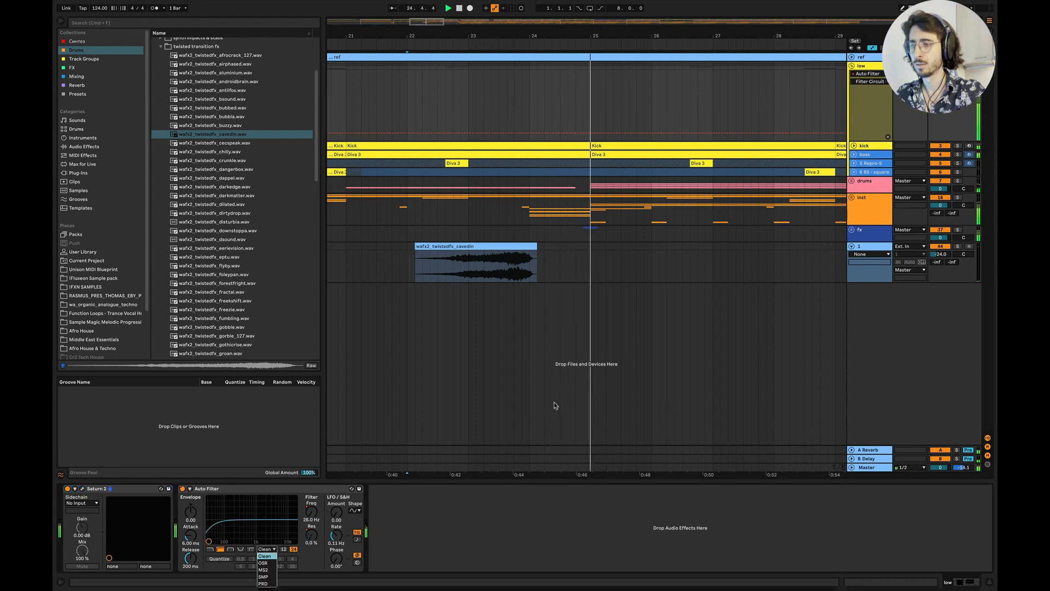
left_click(503, 232)
left_click(500, 221)
key("space")
key("space")
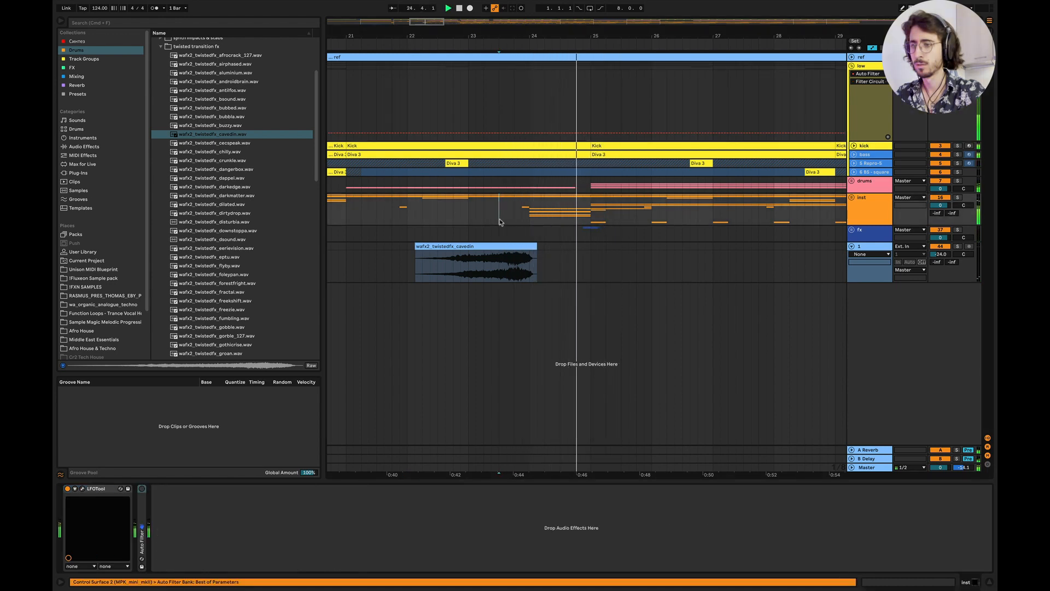
Step: Clear the drums group between bars 24 and 25 and trim the kick clip starting at bar 21 to end at bar 24
left_click(530, 186)
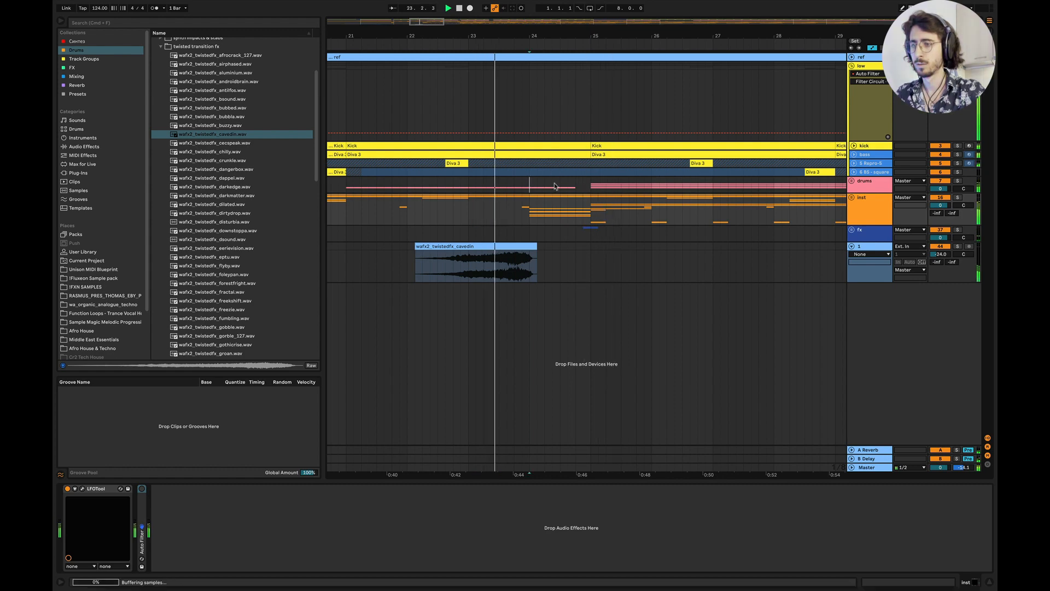
left_click(590, 186, "shift")
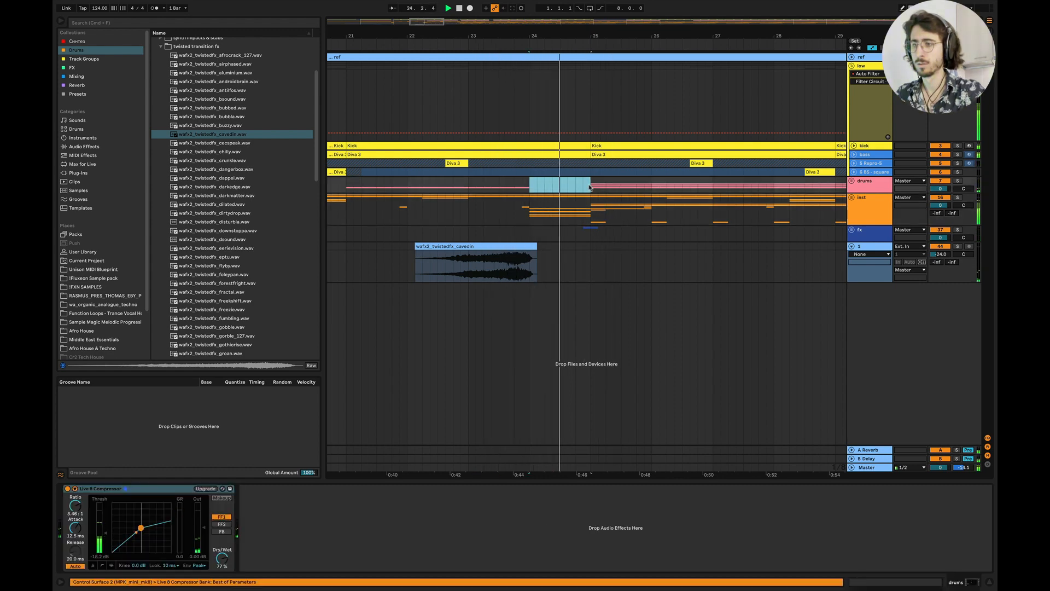
key("Delete")
left_click(445, 208)
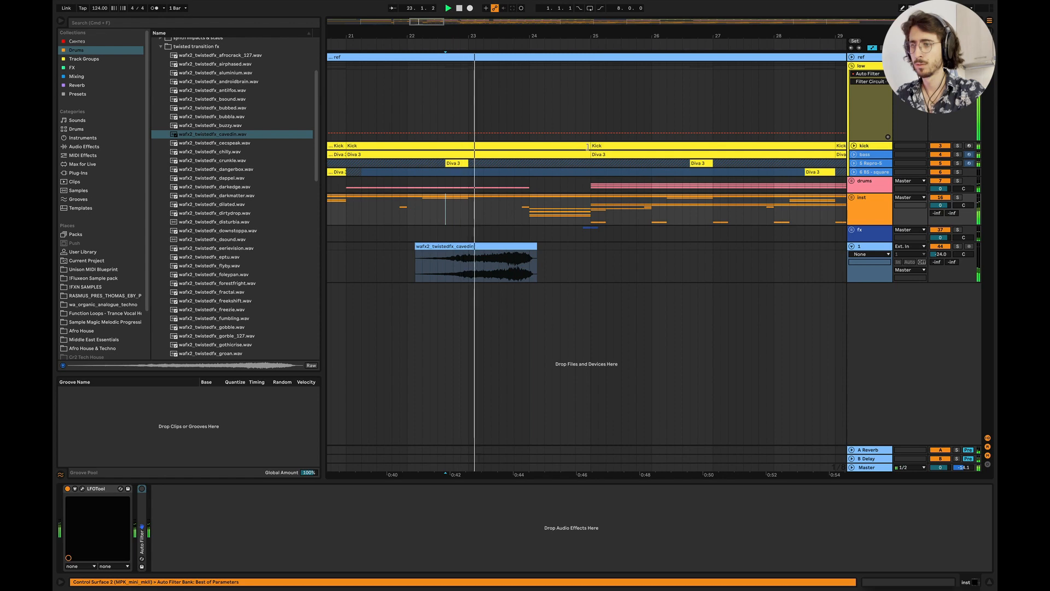
left_click_drag(588, 147, 530, 146)
scroll(531, 146, "down", 8)
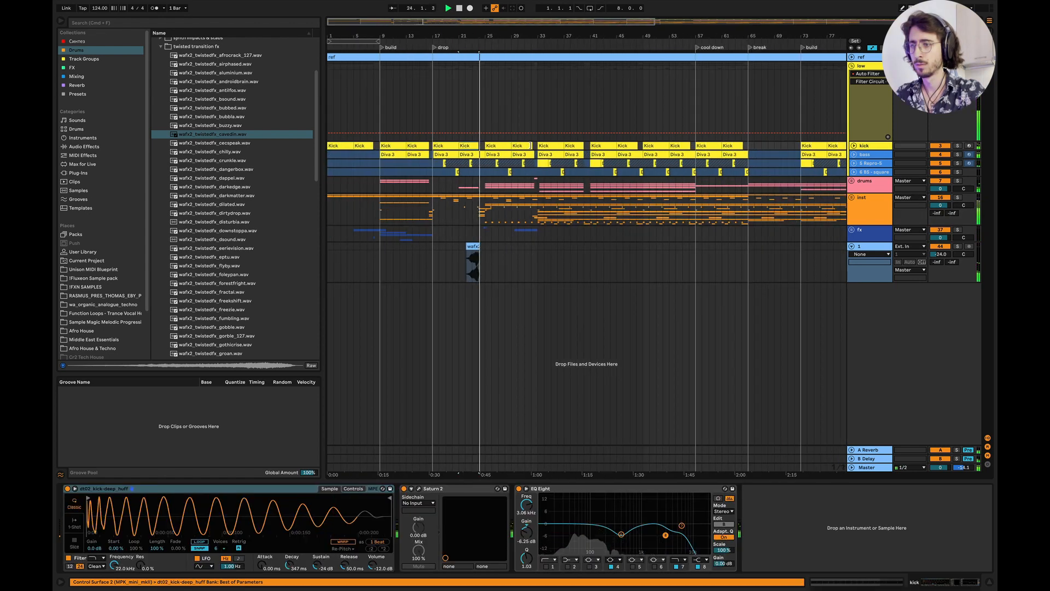
scroll(530, 146, "up", 8)
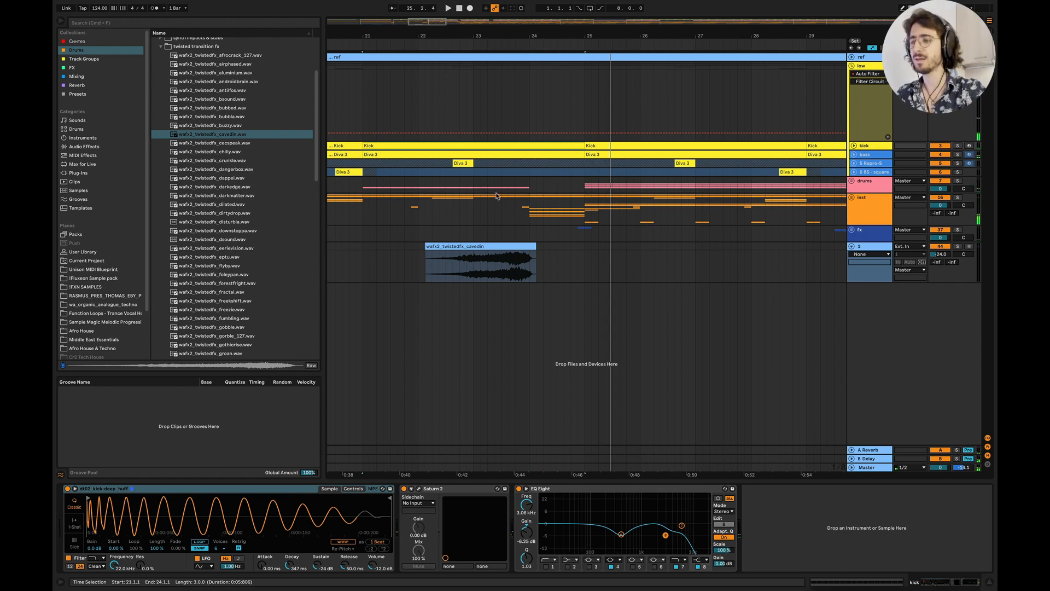
Step: Play the transition and move the peak of low's Auto Filter Frequency automation to the middle of bar 24
left_click(466, 221)
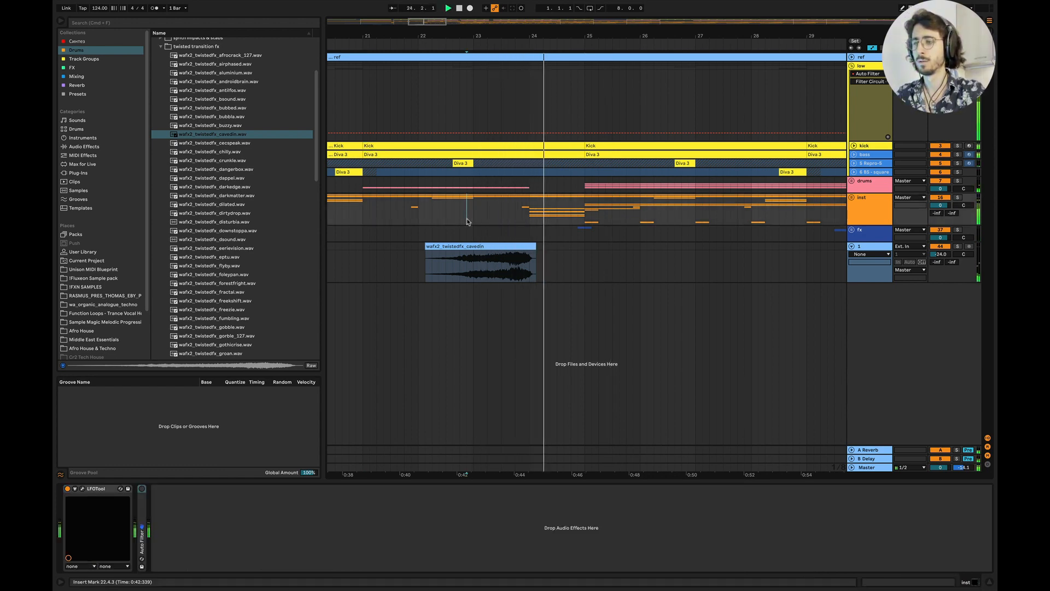
left_click(501, 211)
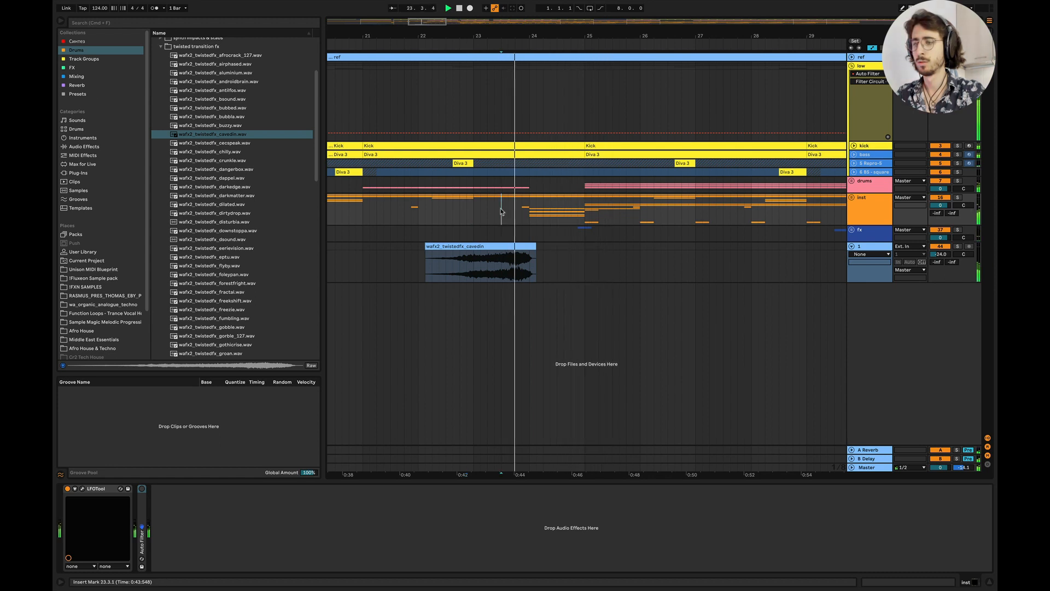
left_click(880, 65)
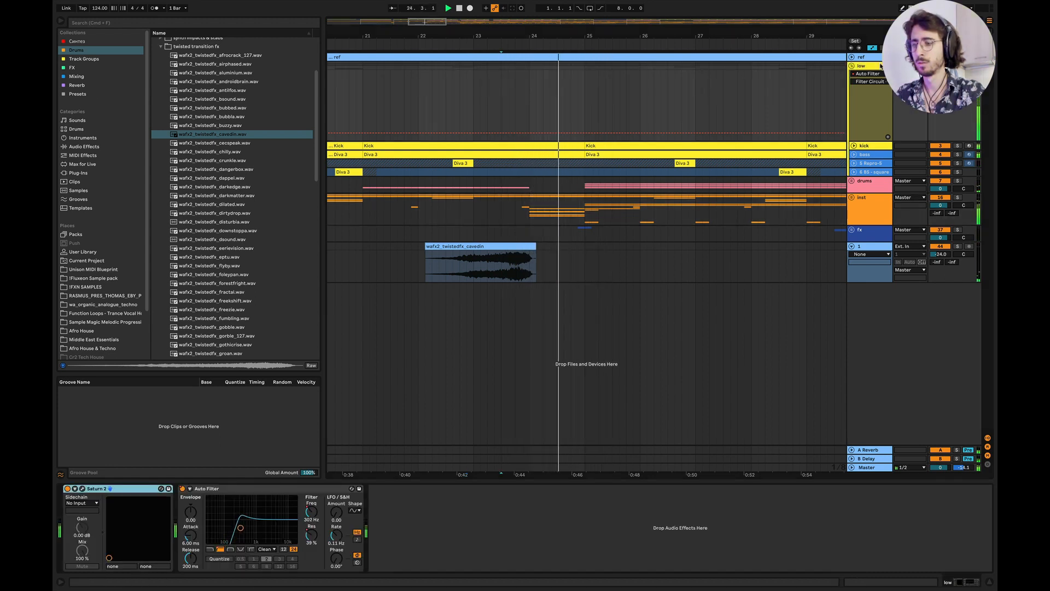
key("space")
left_click(312, 511)
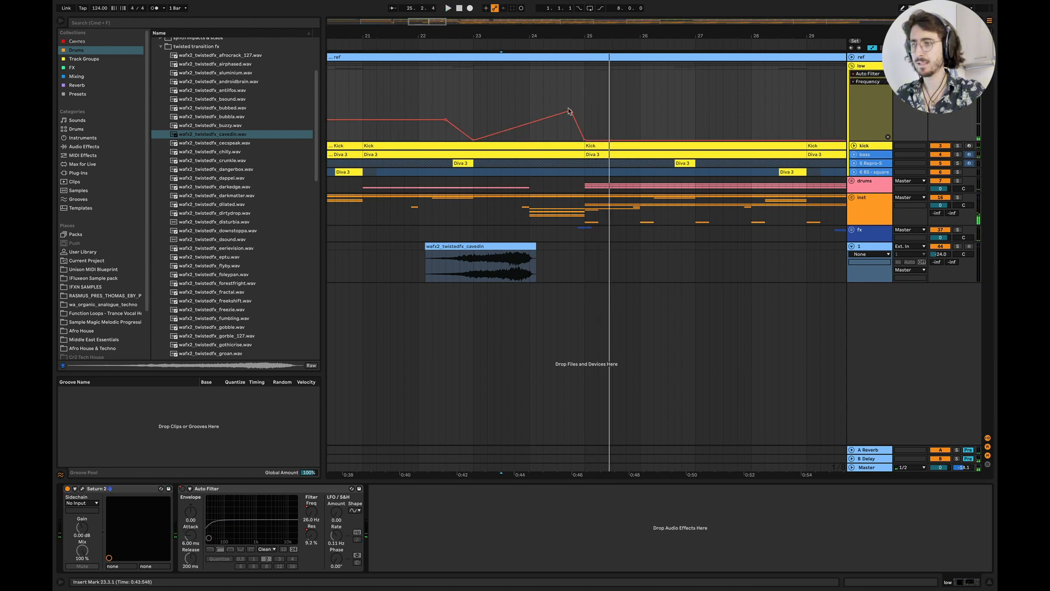
left_click(522, 102)
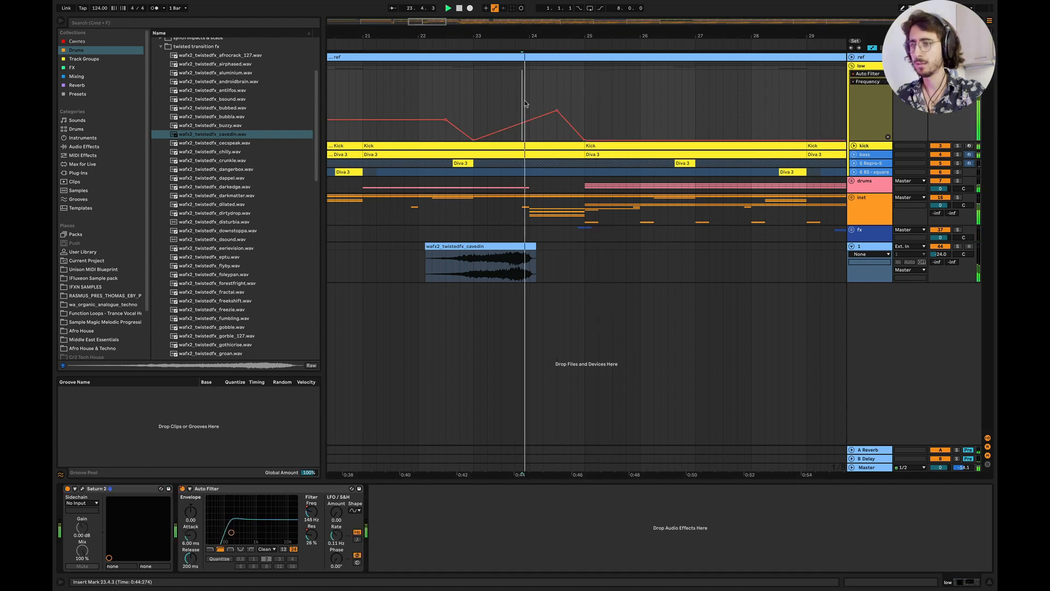
key("space")
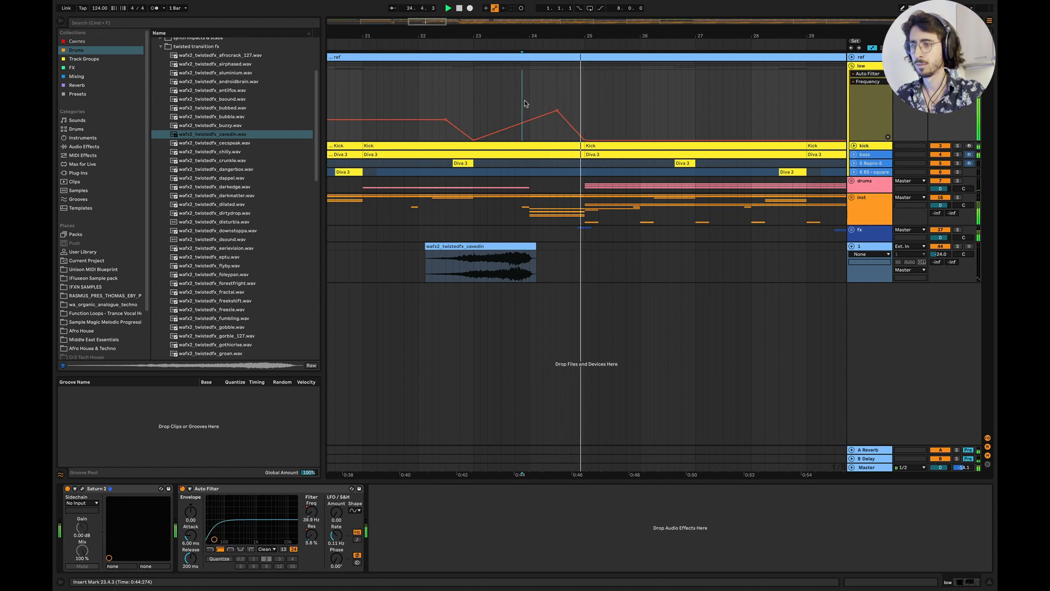
Step: Audition the twisted transition fx samples and place wafx2_twistedfx_dirtydrop.wav on a new audio track at bar 24
left_click(398, 207)
left_click(233, 144)
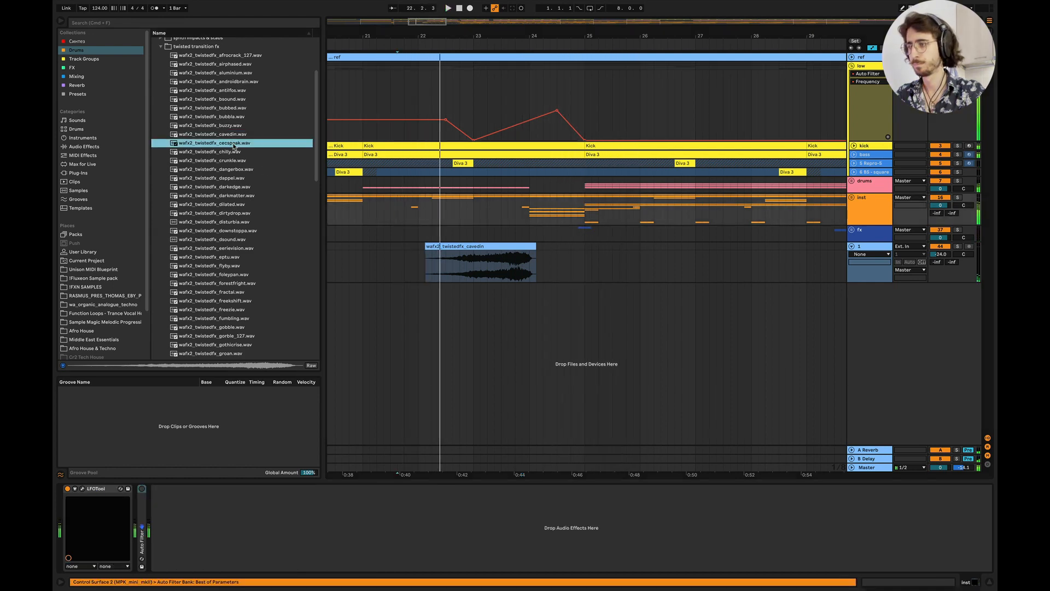
left_click(229, 152)
left_click(227, 170)
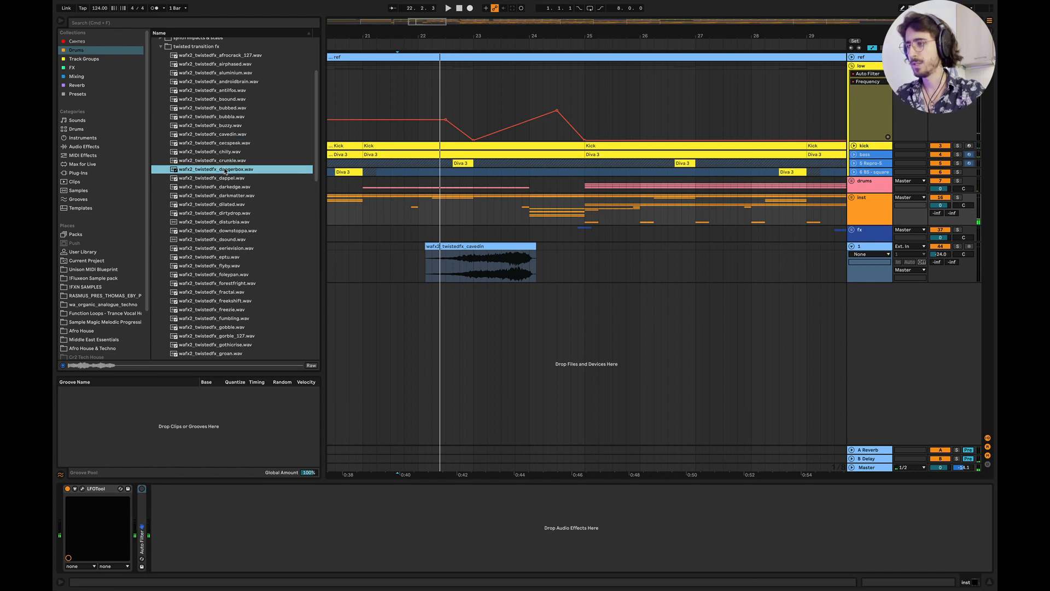
left_click(222, 188)
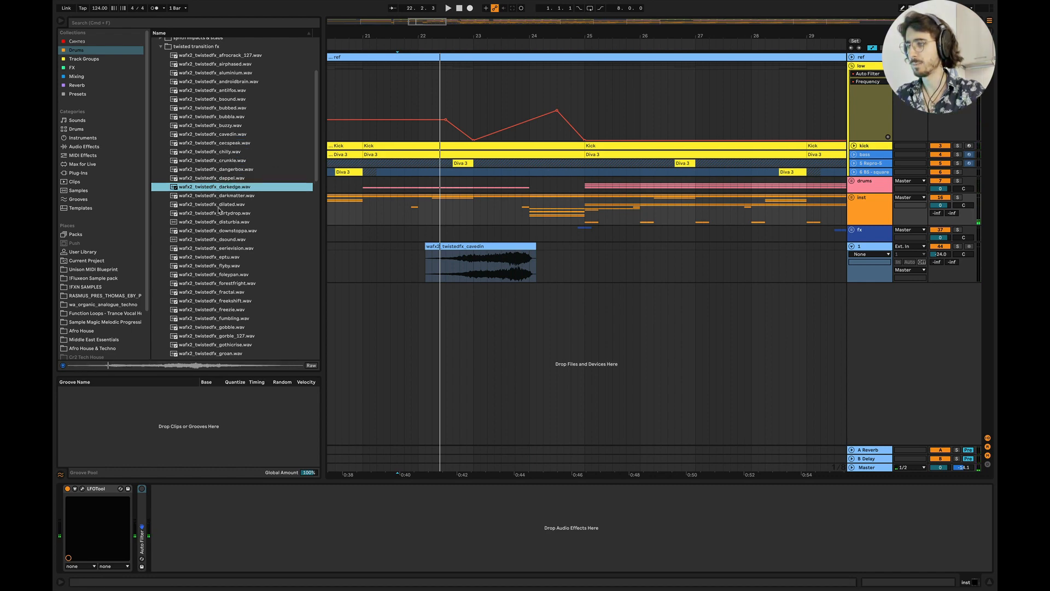
left_click(219, 205)
left_click(222, 221)
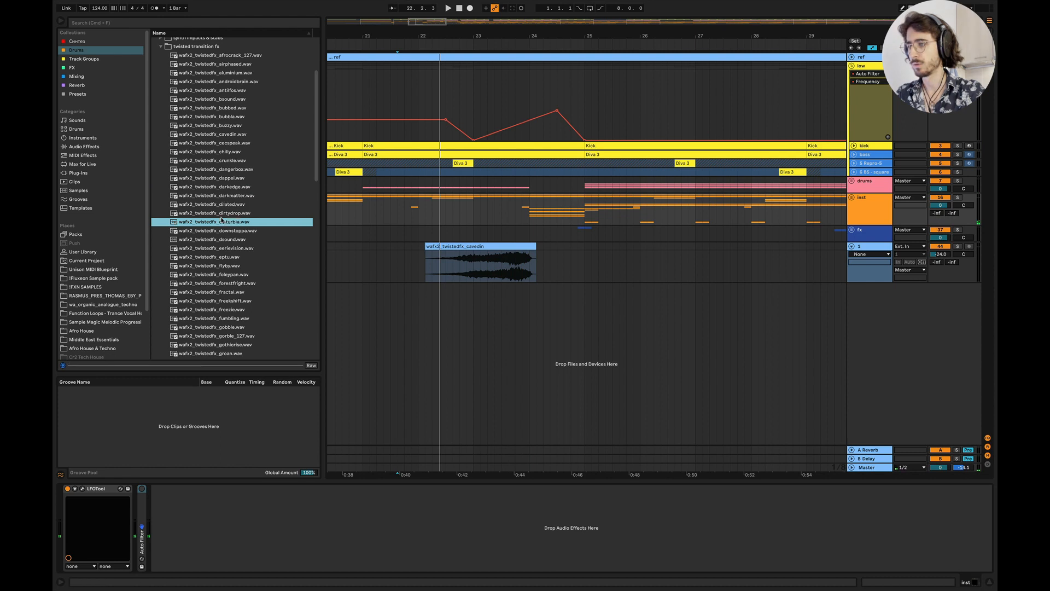
key("Up")
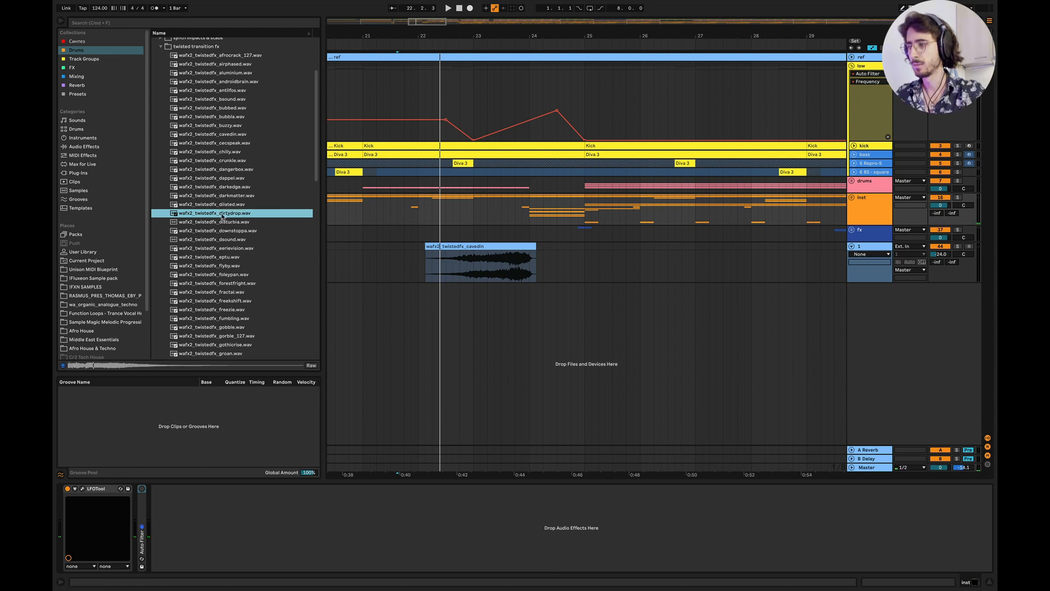
left_click_drag(221, 216, 529, 306)
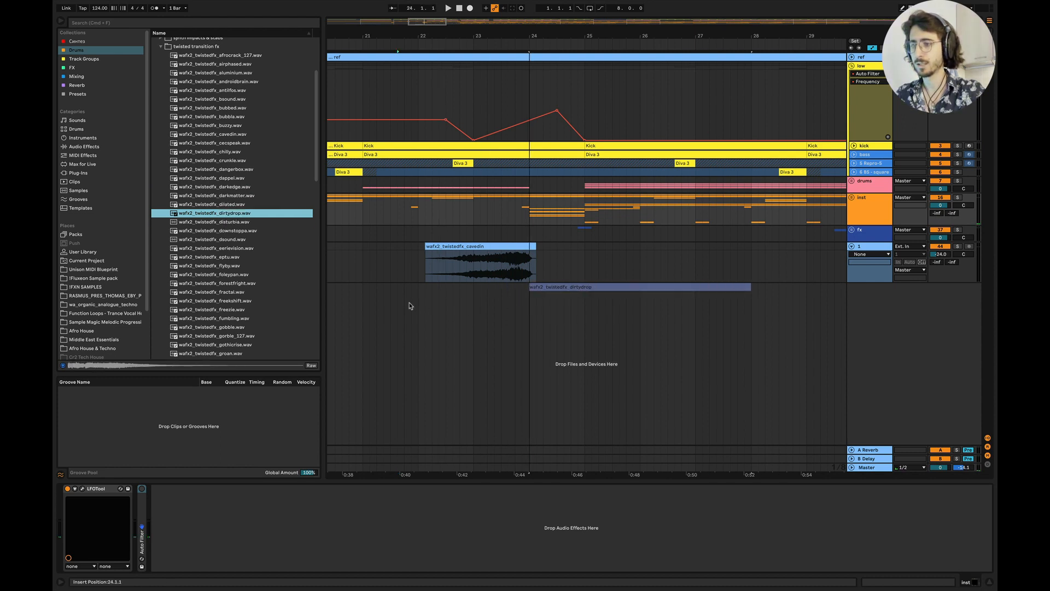
Step: Trim the dirtydrop clip to end at bar 27 and give it a fade-out starting around the middle of bar 24
left_click_drag(397, 305, 396, 306)
key("space")
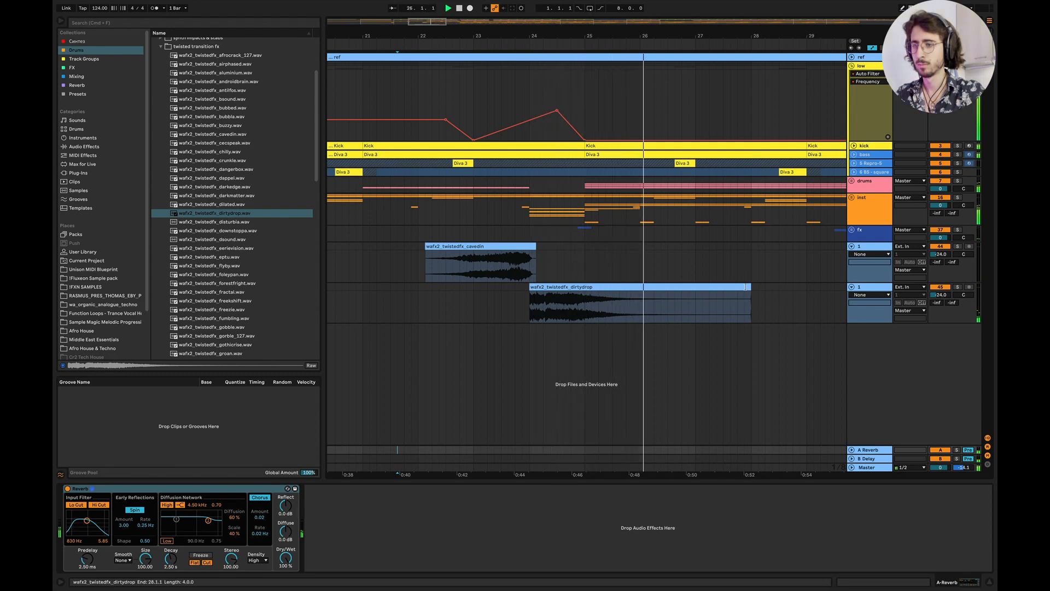
key("space")
left_click_drag(748, 286, 691, 284)
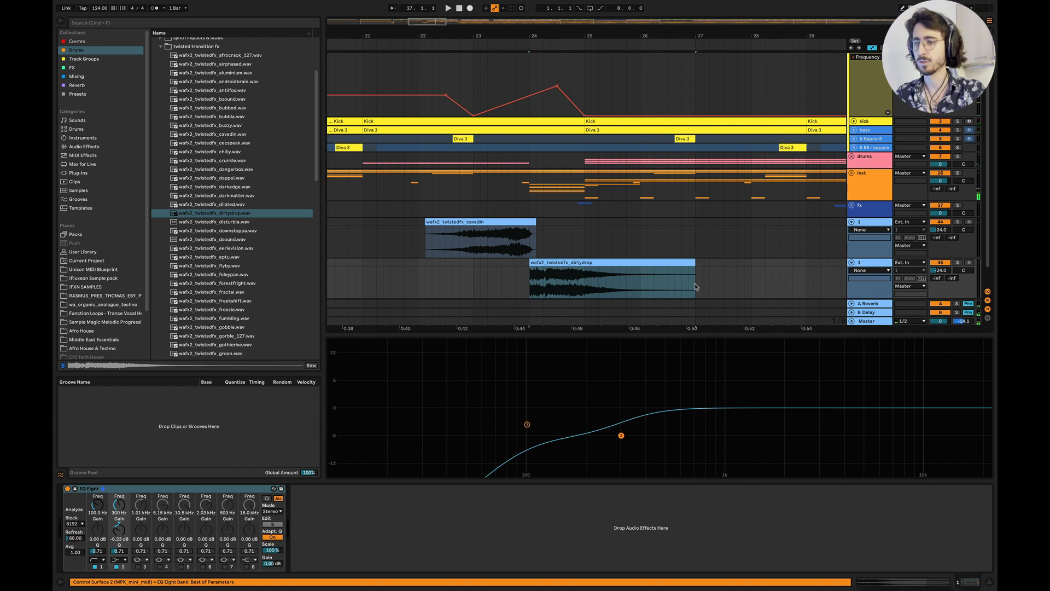
key("a")
left_click(991, 584)
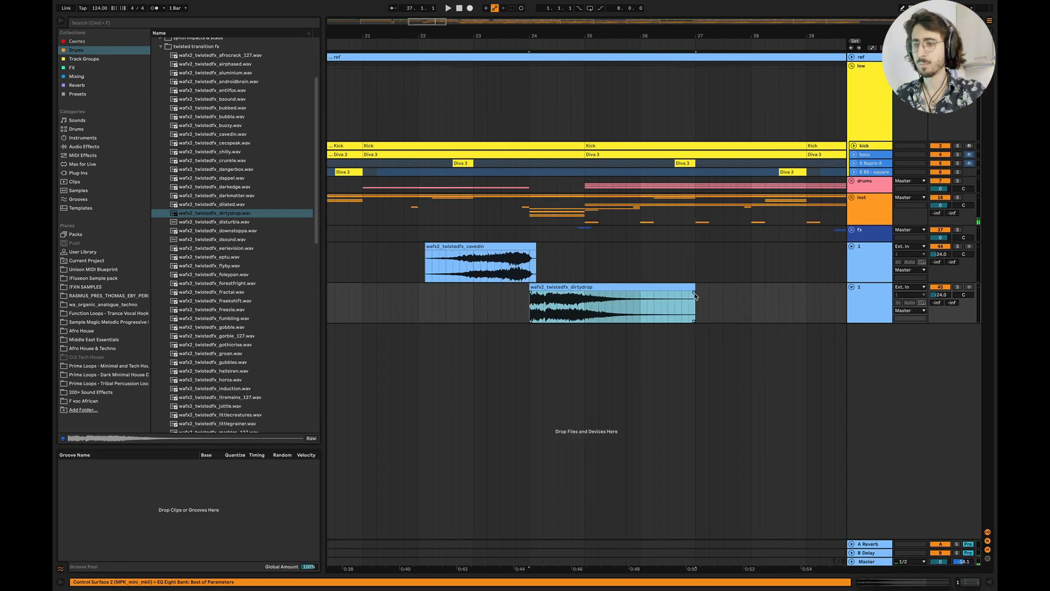
left_click_drag(694, 293, 559, 297)
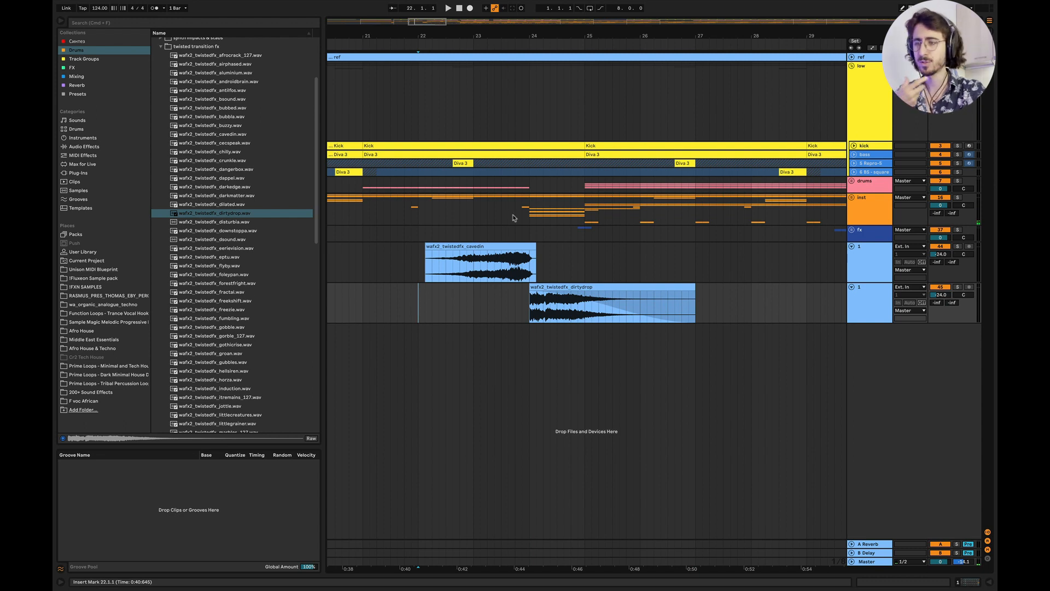
Step: Listen to the transition from bar 22 and shorten the dirtydrop clip to end at about 25.2
left_click_drag(529, 188, 588, 143)
left_click(406, 240)
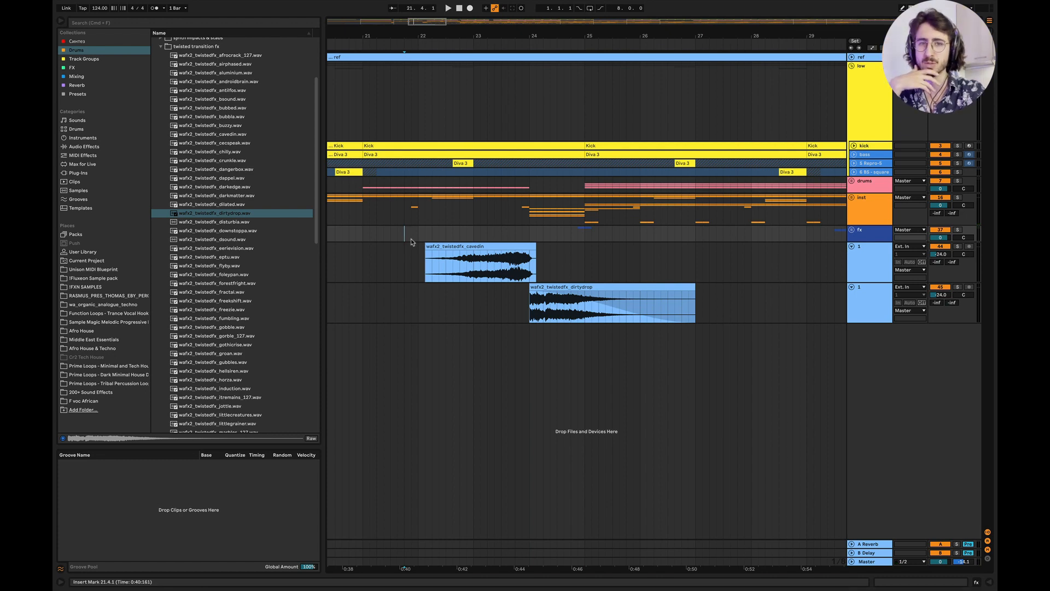
left_click(411, 238)
key("space")
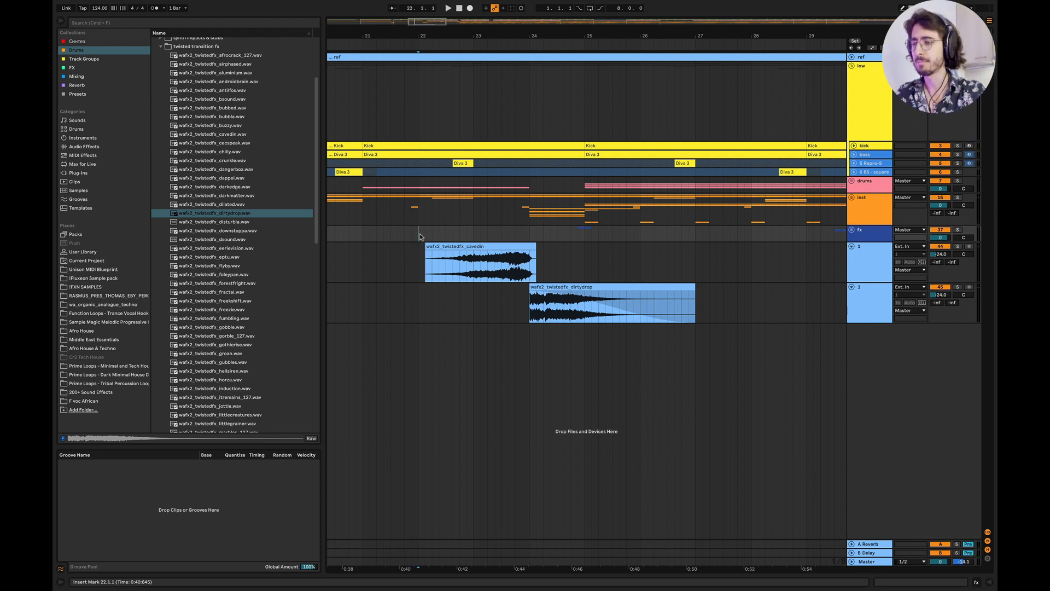
key("space")
left_click(861, 251)
left_click(866, 290)
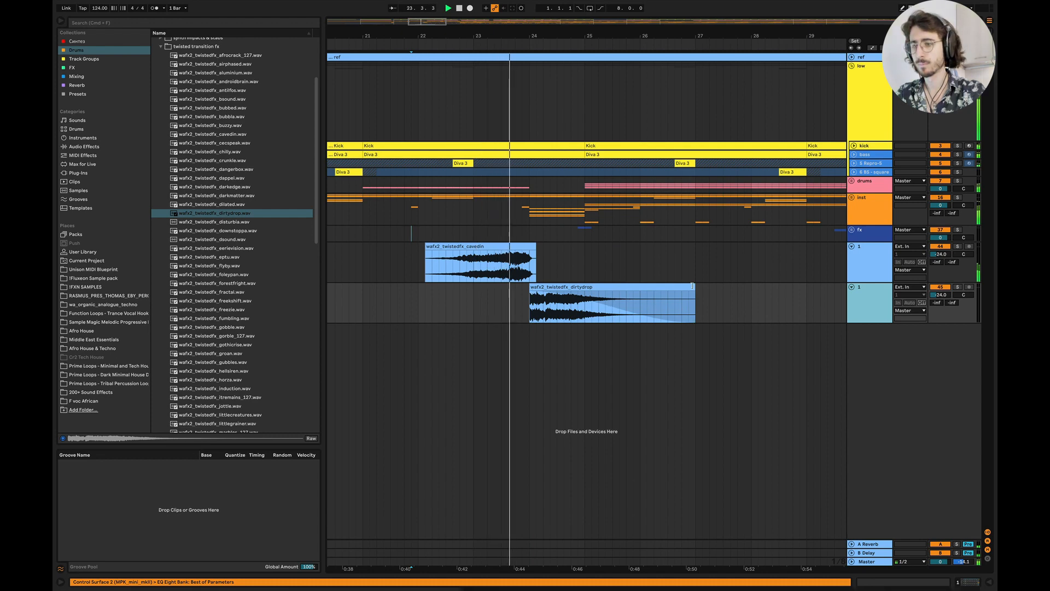
left_click_drag(694, 287, 596, 286)
left_click(481, 305)
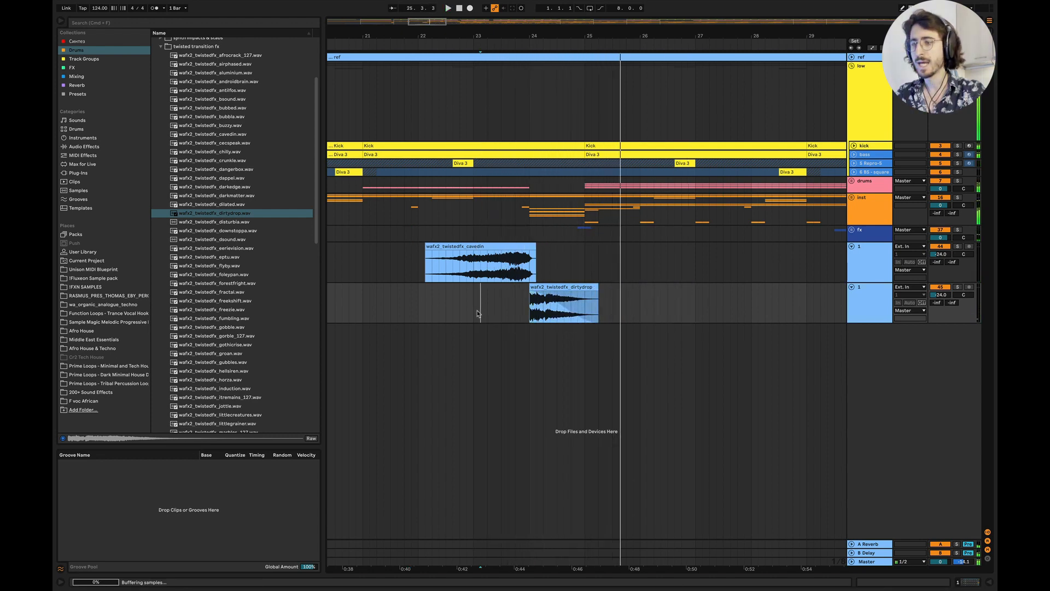
key("space")
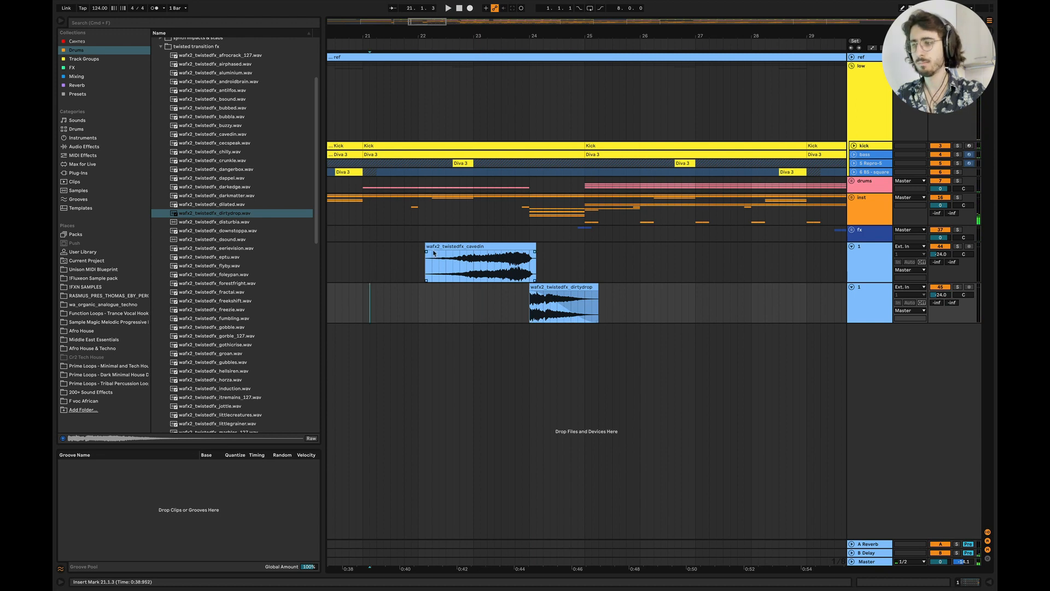
Step: Trim the start of the cavedin clip to 22.2.1 and fade it in until about bar 23
left_click(434, 252)
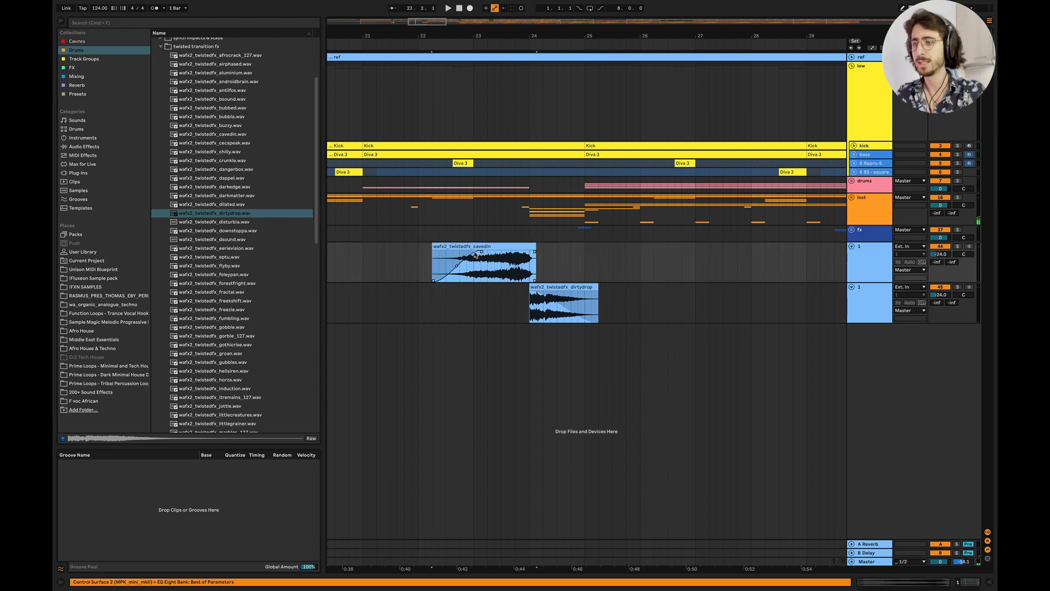
left_click(401, 274)
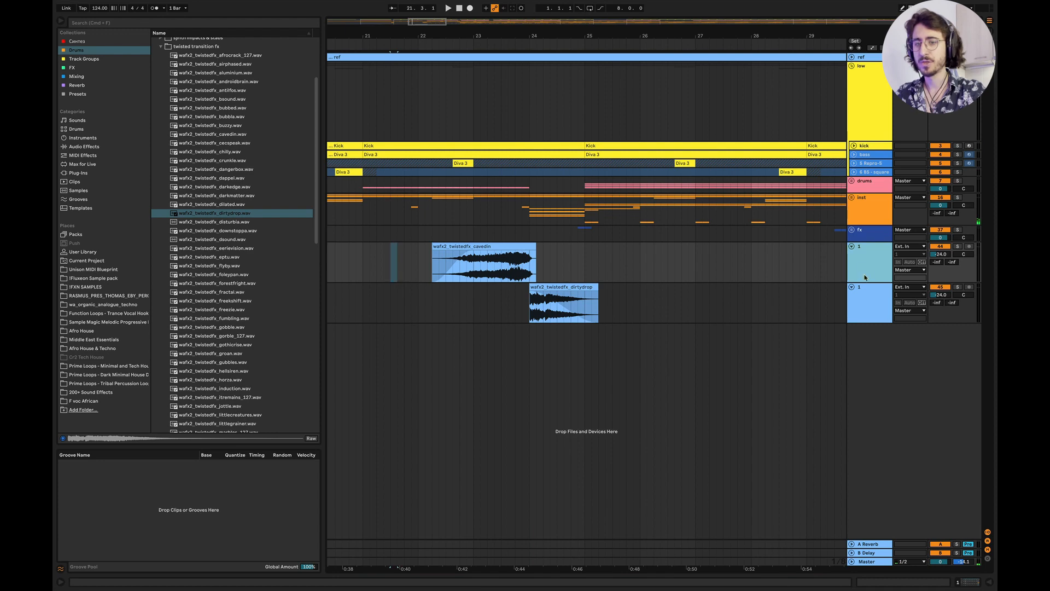
Step: Move the two transition sample tracks into the fx group, fold it, and assign the group's colour to its tracks and clips
left_click(867, 237)
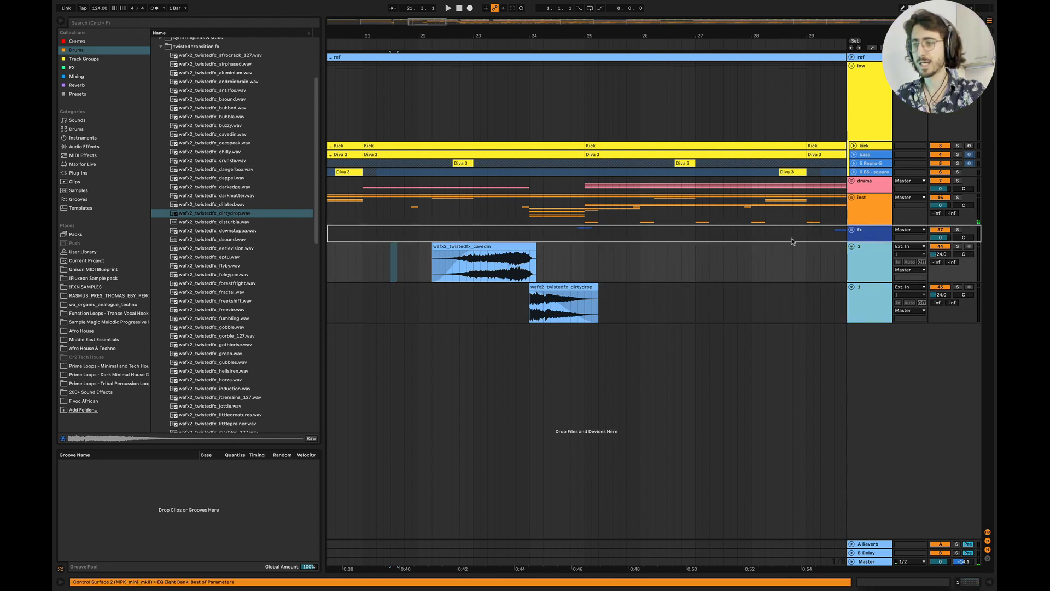
key("Left")
key("space")
right_click(881, 236)
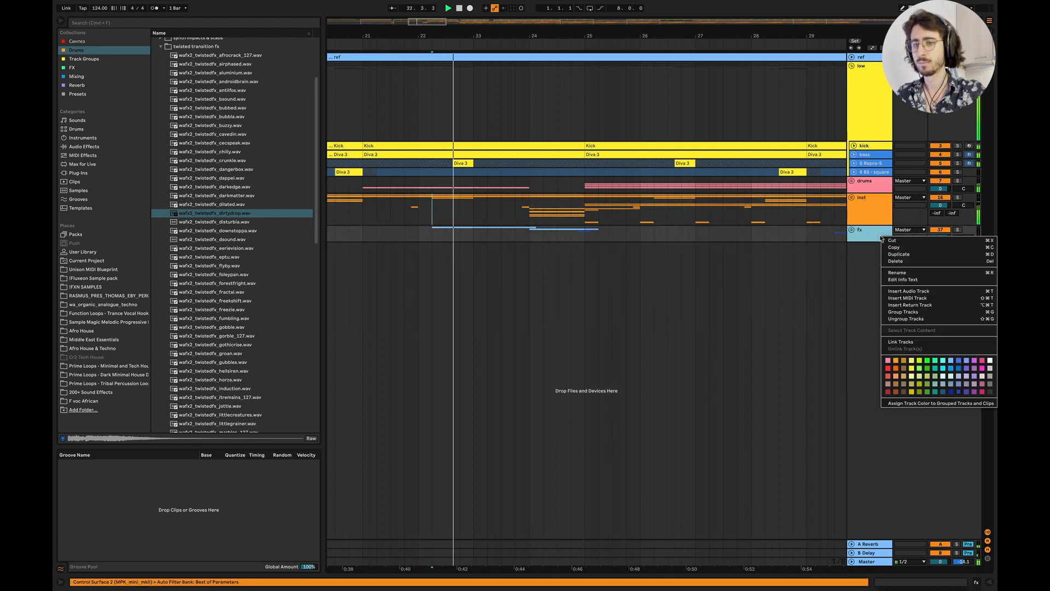
left_click(809, 335)
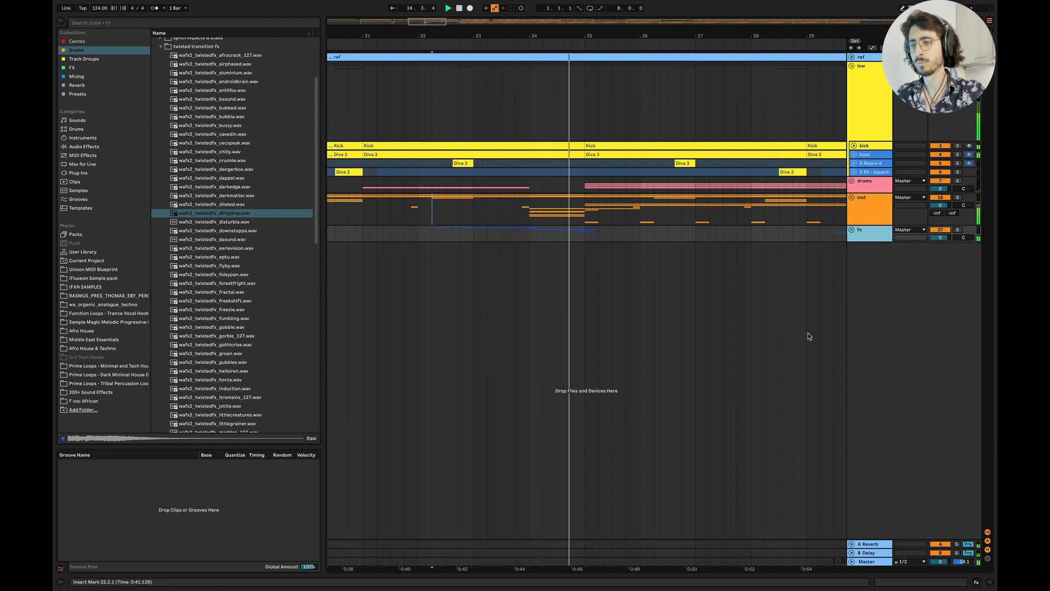
Step: Play the arrangement from bar 24 to bar 36 and unfold the drums group to examine its tracks around the bar 33 and 41 transitions
scroll(808, 335, "right", 4)
scroll(809, 335, "left", 1)
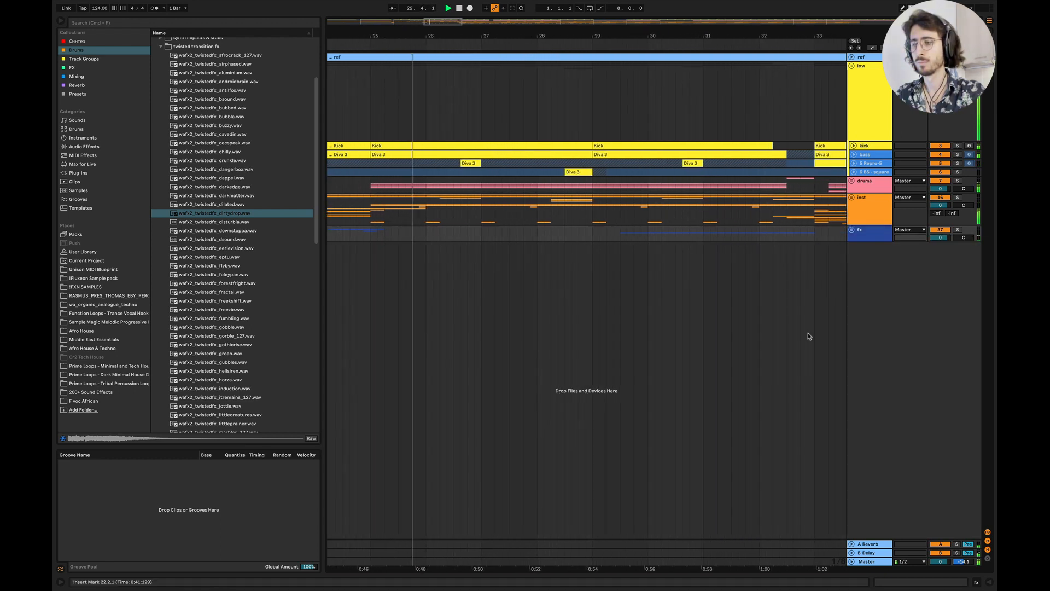
scroll(809, 336, "down", 3)
scroll(808, 336, "right", 2)
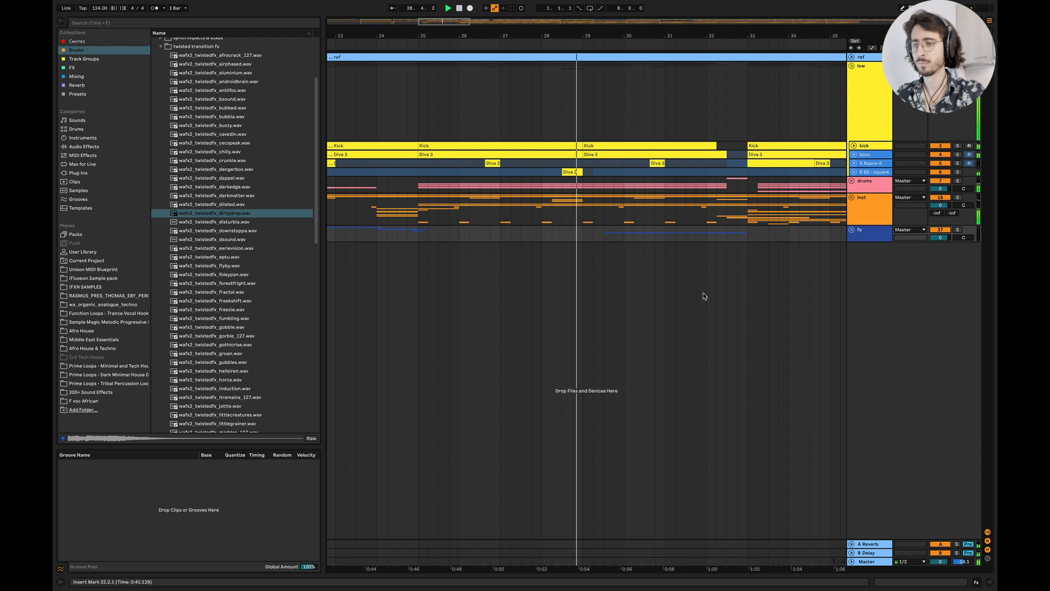
scroll(704, 296, "right", 3)
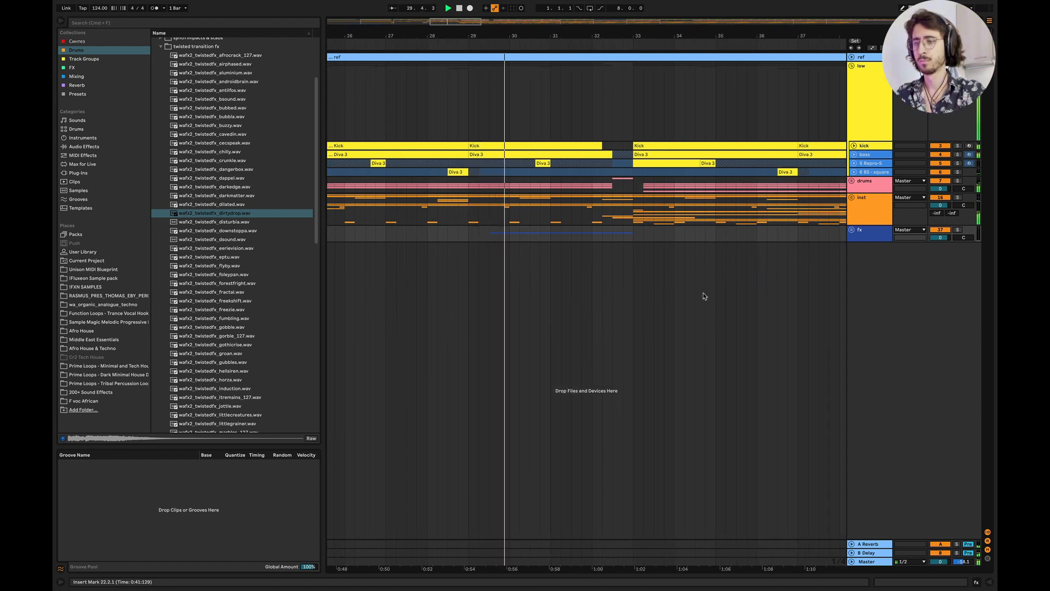
double_click(865, 112)
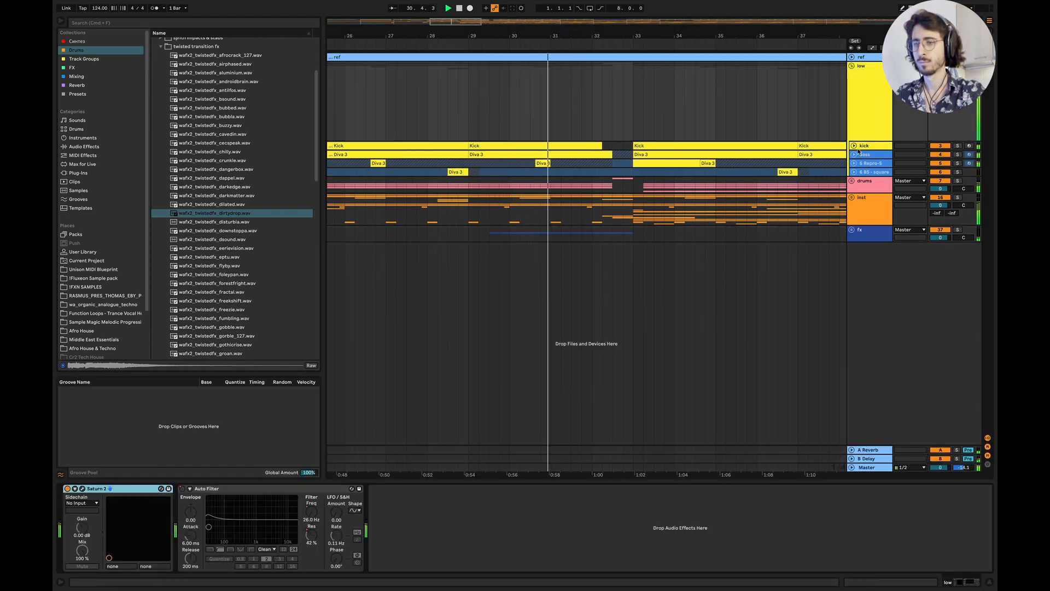
left_click(851, 181)
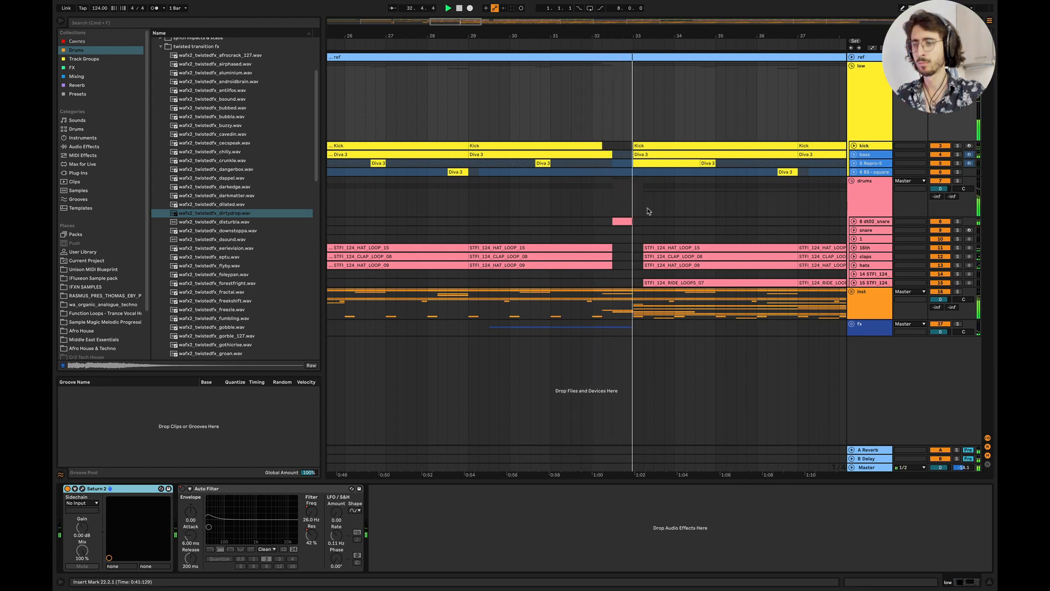
scroll(648, 212, "right", 3)
scroll(598, 234, "right", 2)
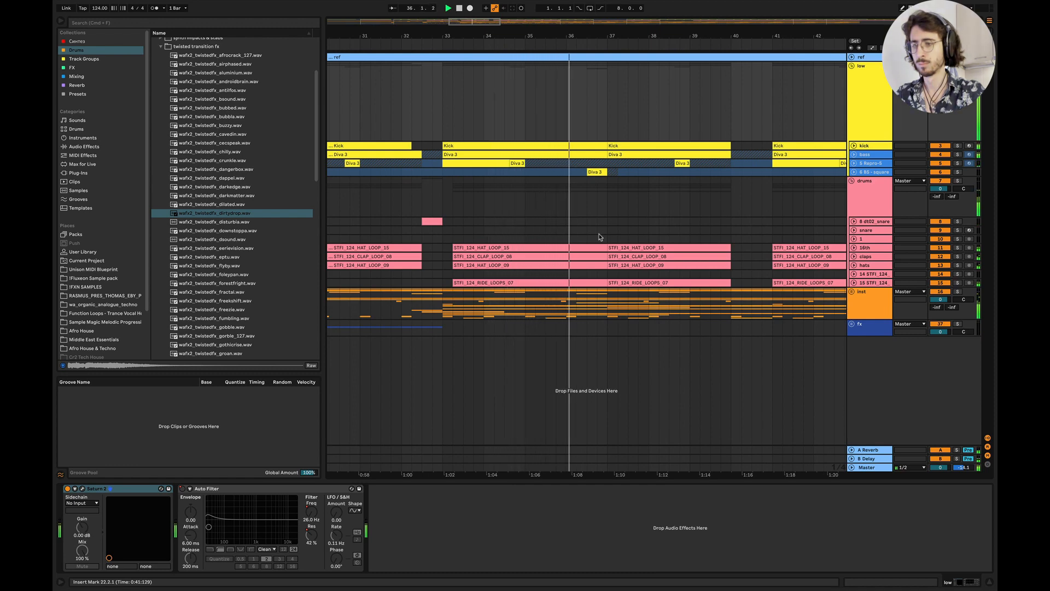
scroll(599, 237, "down", 5)
scroll(599, 236, "down", 4)
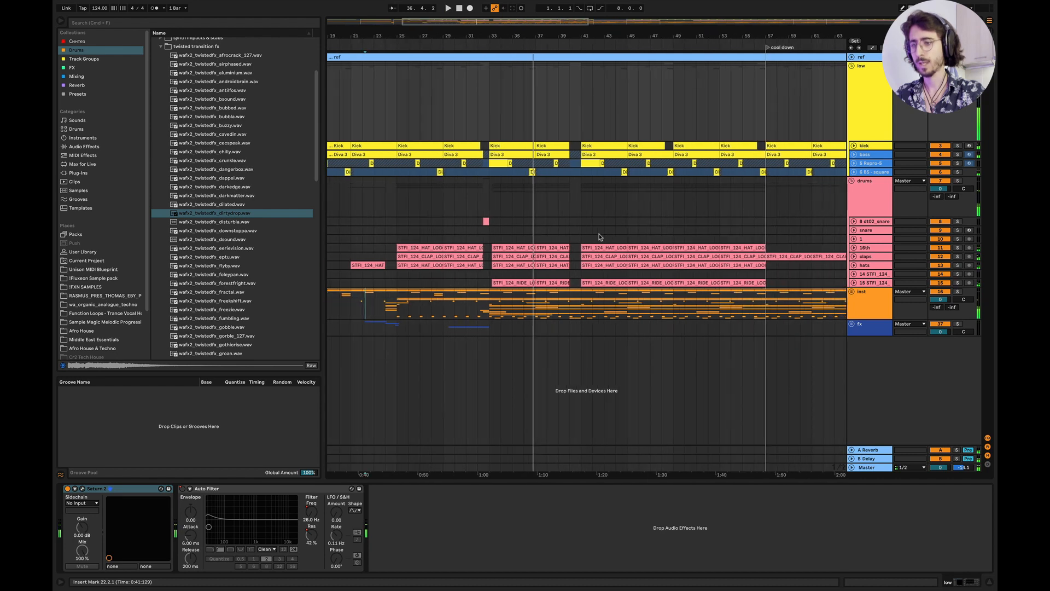
Step: Fold the low and drums groups and unfold the inst group to expose its tracks around bars 26 to 45
left_click(850, 61)
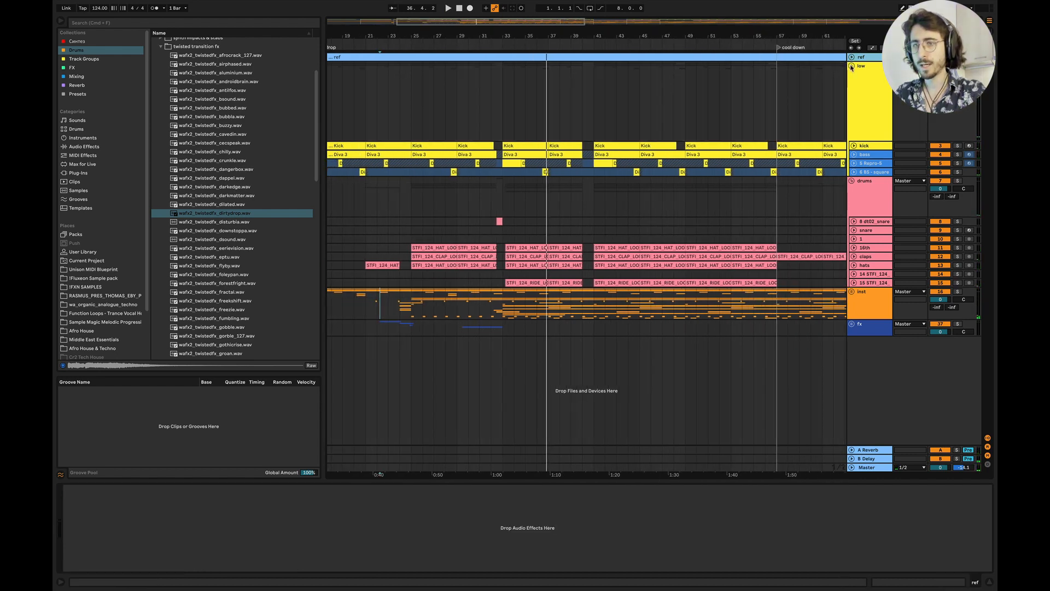
left_click(852, 66)
left_click(851, 75)
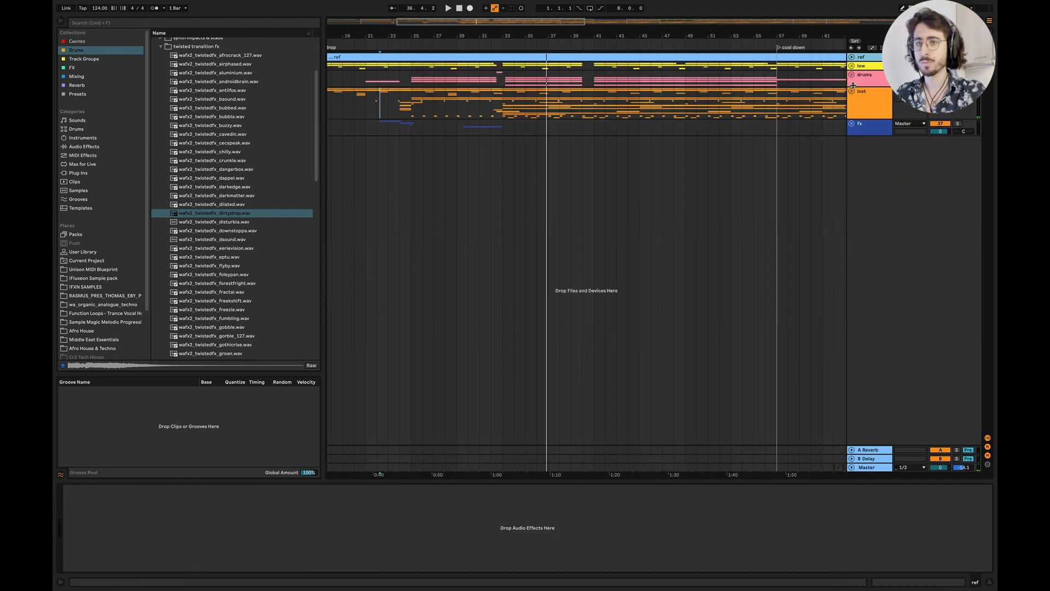
left_click(852, 90)
scroll(537, 264, "up", 3)
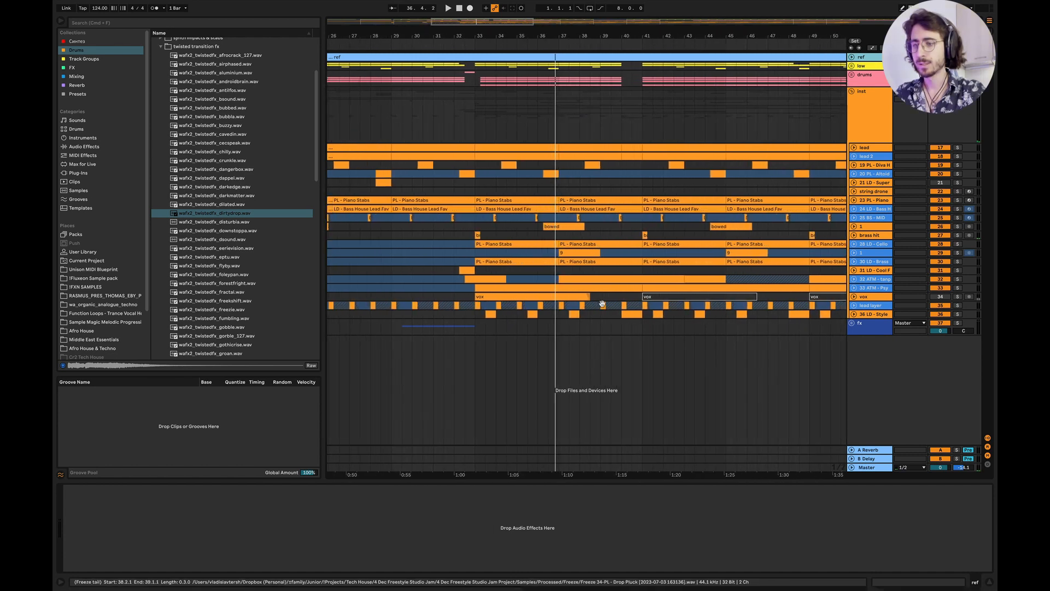
Step: Delete the clips on the LD - Style & Fashion track between bars 33 and 40
left_click_drag(620, 316, 478, 317)
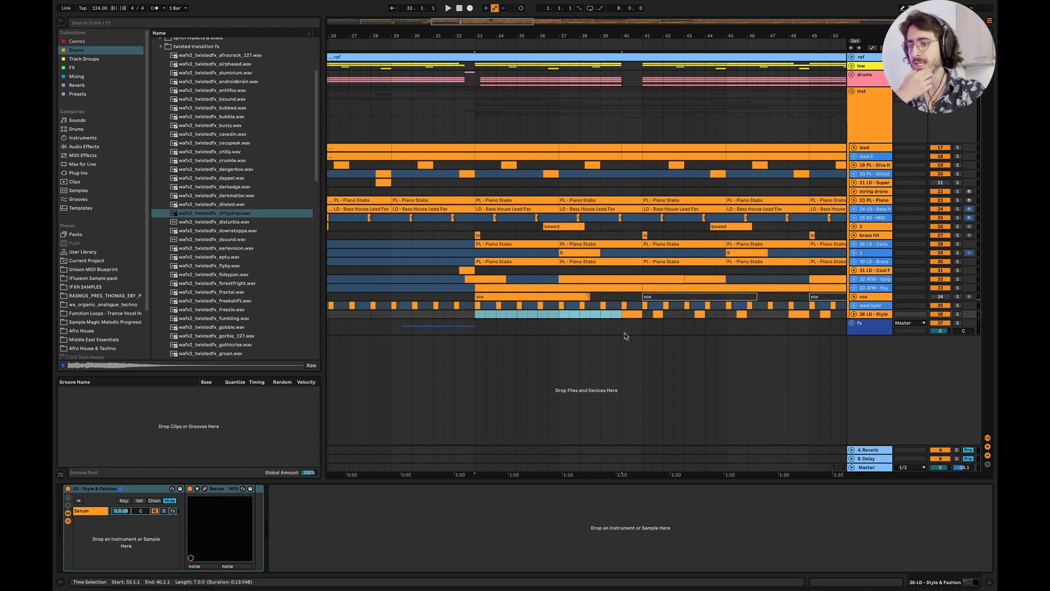
scroll(626, 336, "down", 6)
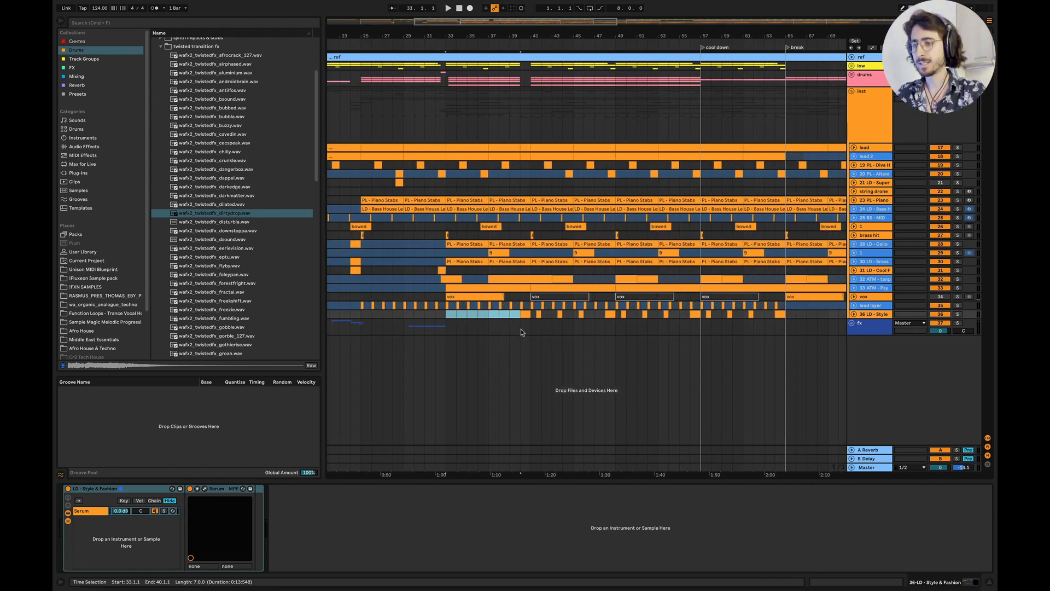
left_click_drag(521, 332, 536, 312)
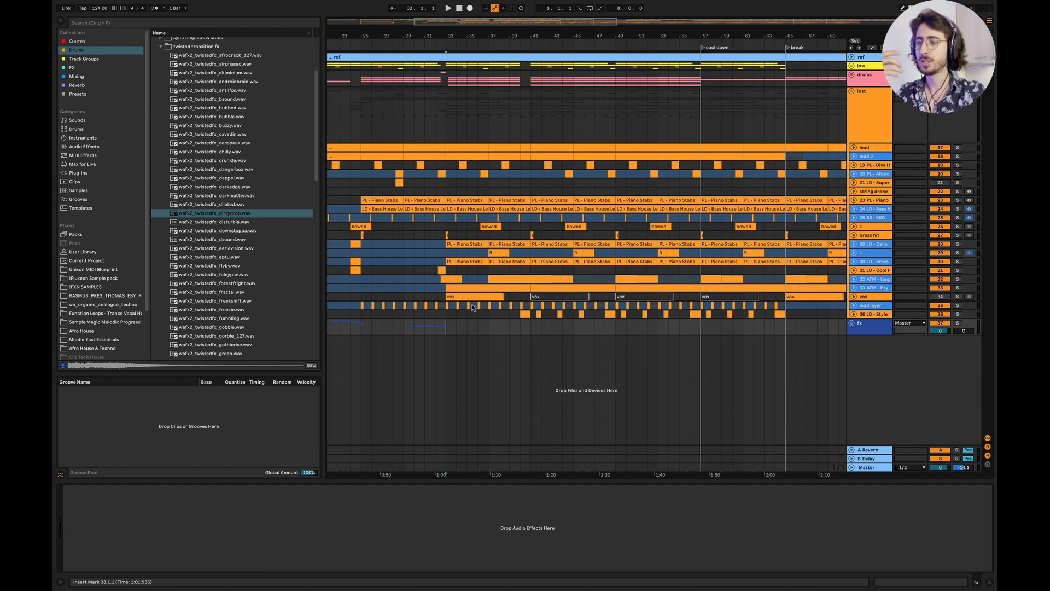
Step: Listen to the section from 32.4.1, and audition the downstoppa, dsound and eerievision transition samples
scroll(465, 320, "up", 5)
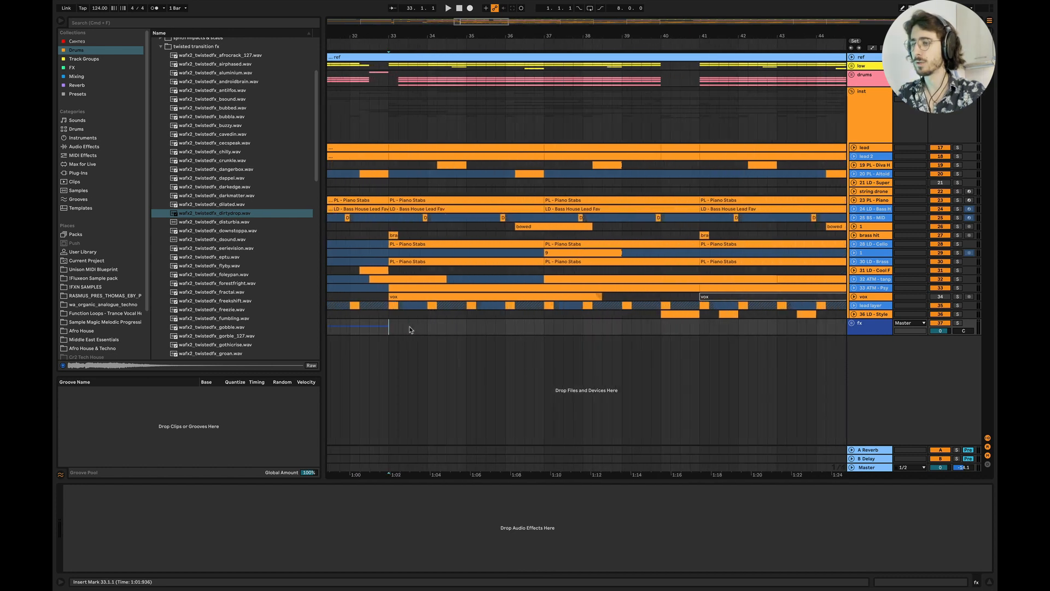
key("space")
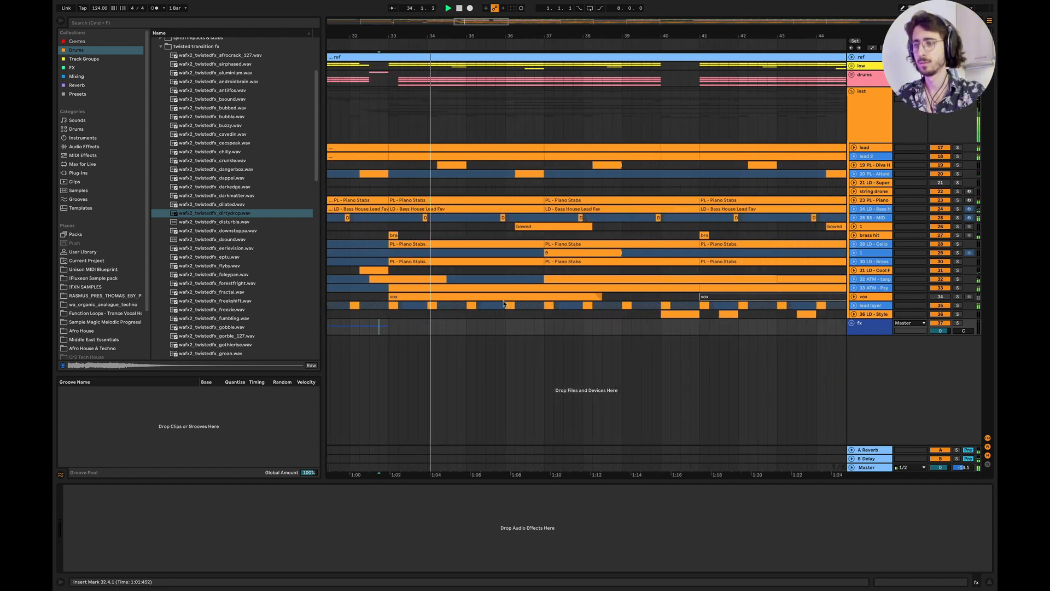
scroll(624, 303, "right", 1)
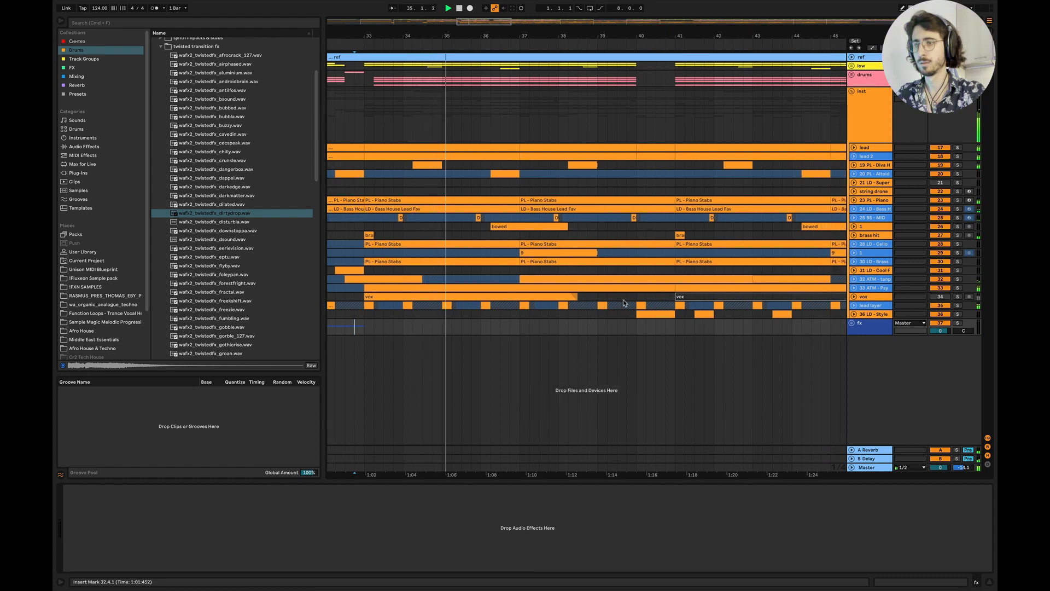
left_click(241, 233)
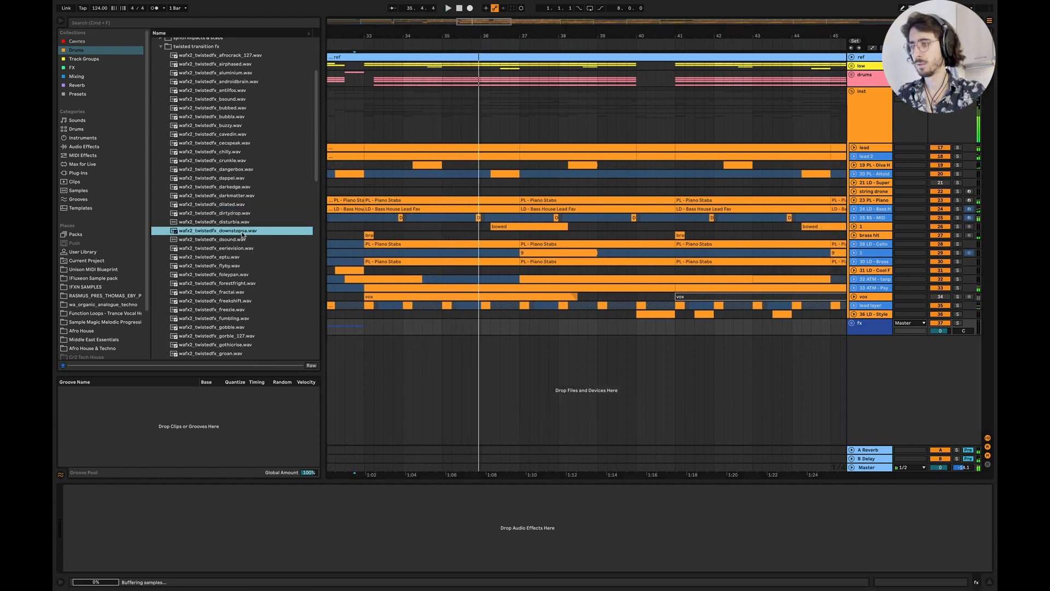
left_click(230, 241)
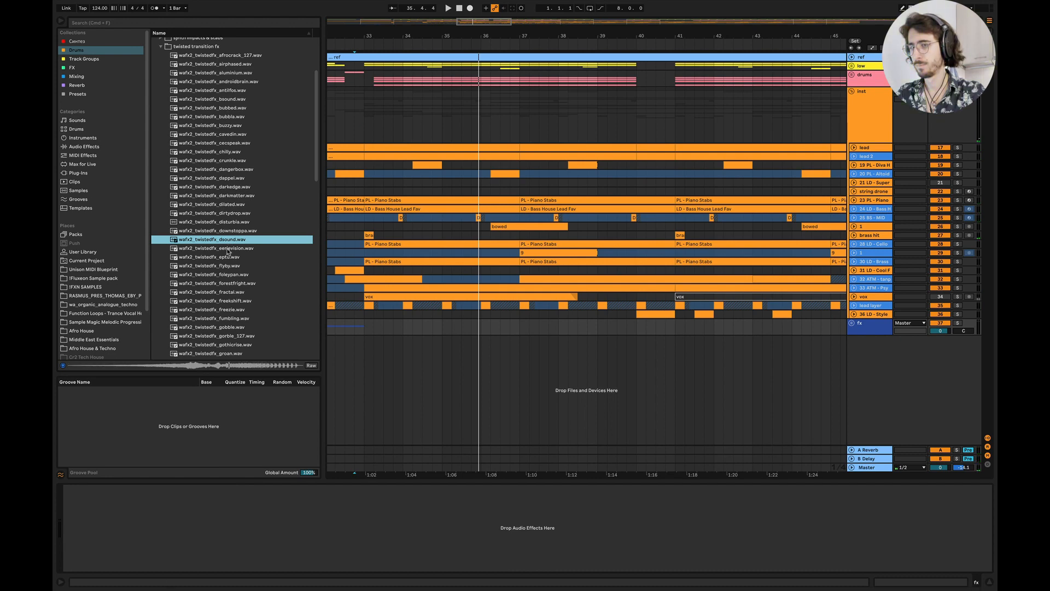
left_click(232, 251)
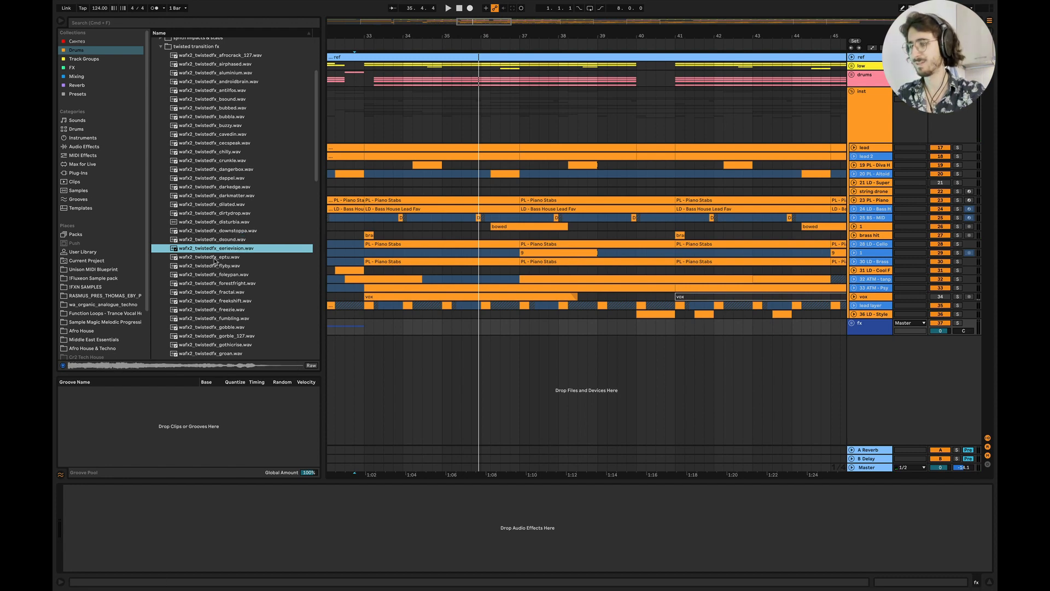
Step: Try the eptu sample on a new audio track from bar 39 to 41, listen from bar 37, and remove the clip
left_click_drag(211, 257, 564, 334)
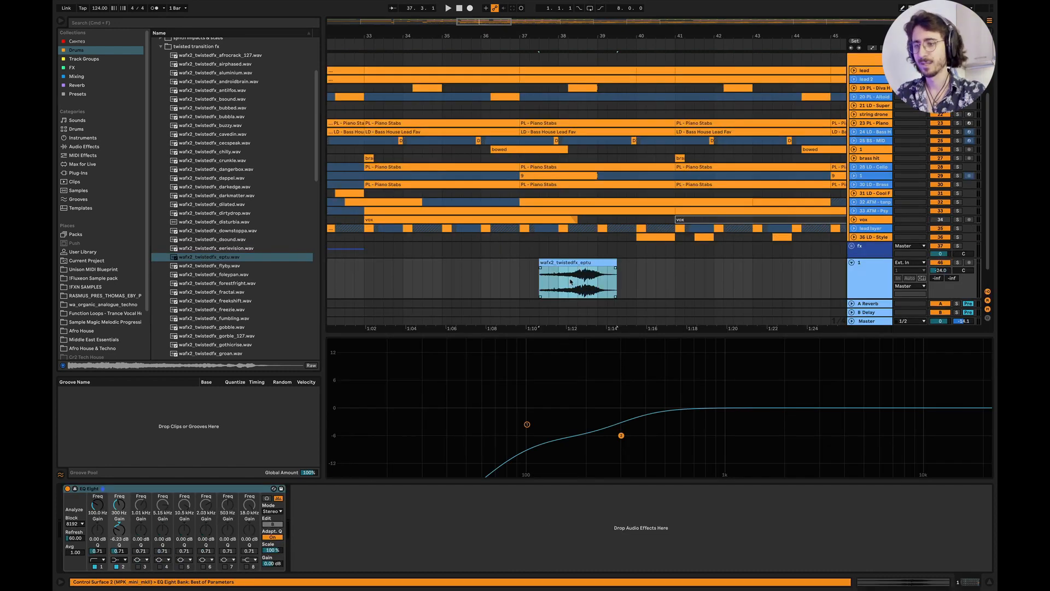
left_click_drag(571, 263, 628, 265)
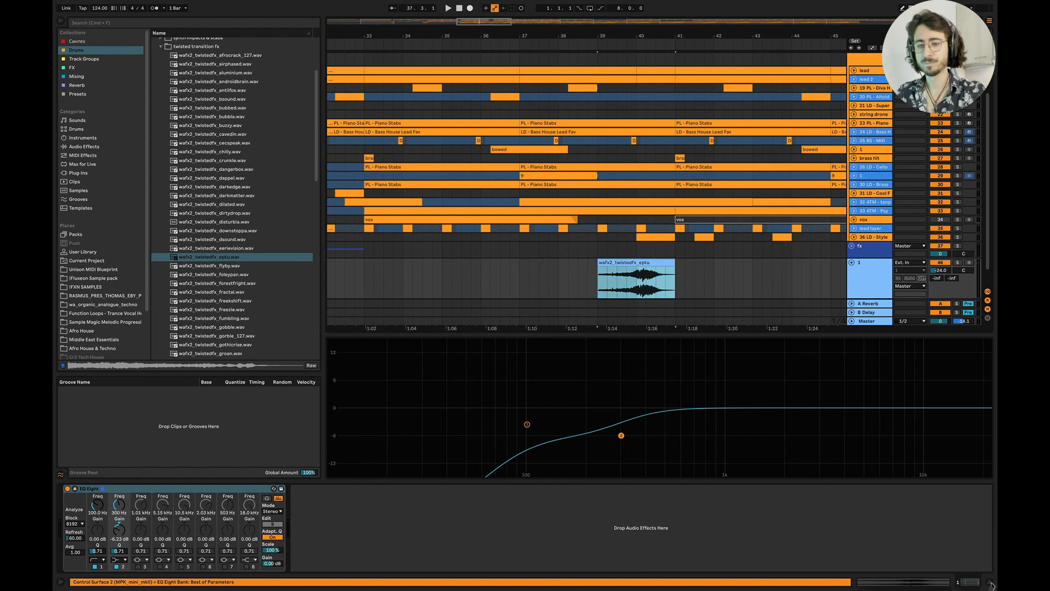
left_click(990, 582)
left_click(520, 353)
key("space")
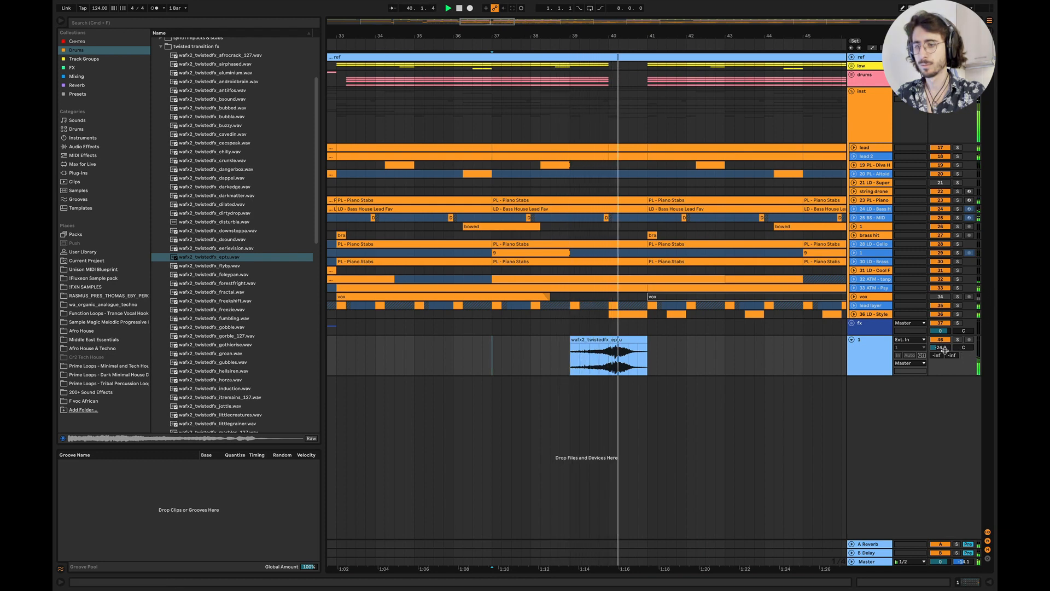
key("space")
left_click(608, 339)
key("Delete")
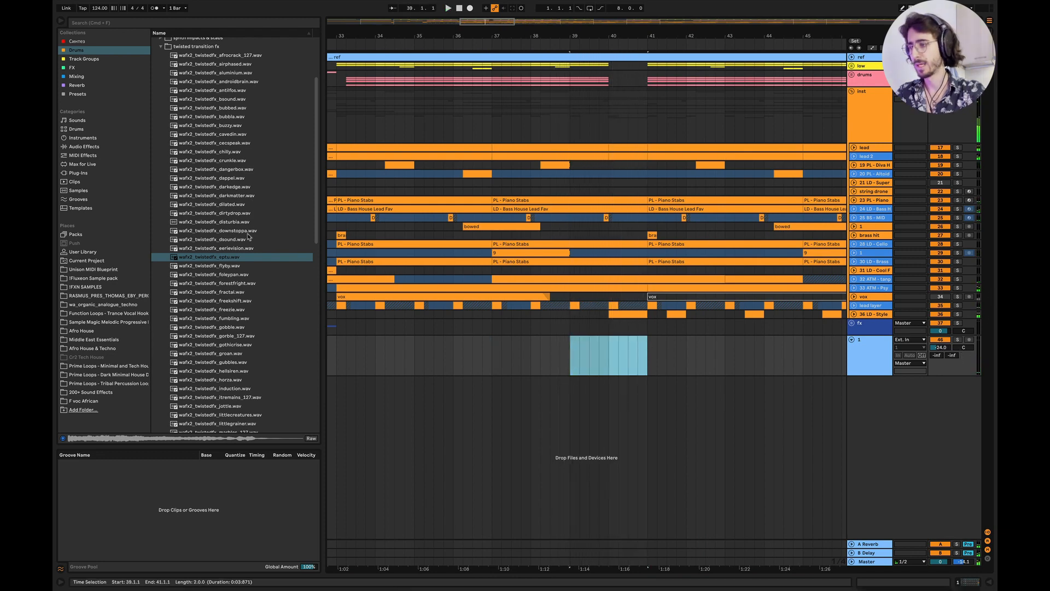
Step: Audition more transition samples, including foleypan, fractal, fumbling, gorble_127 and gobble
left_click(226, 274)
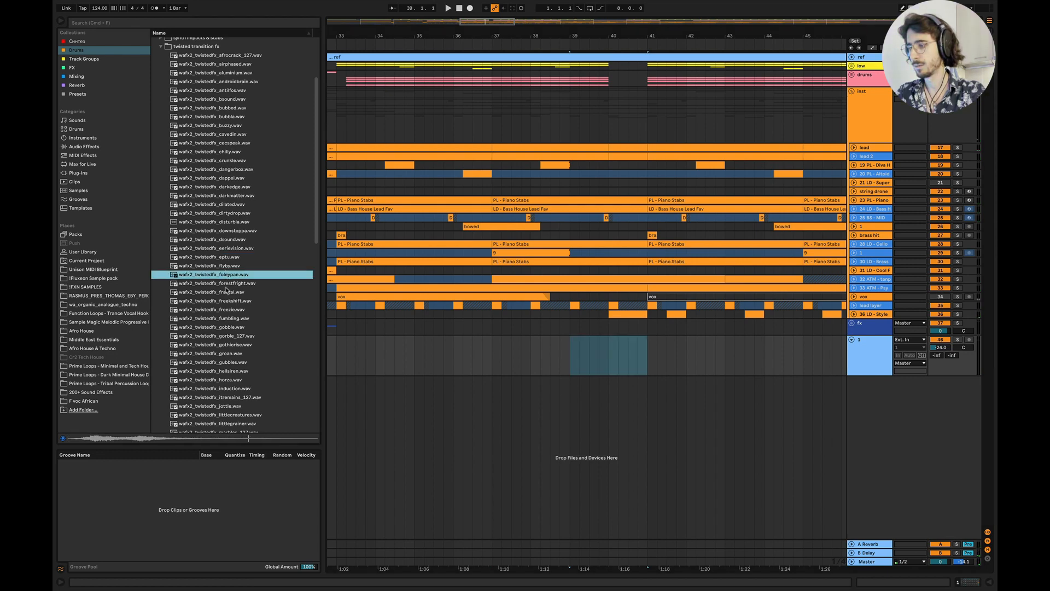
left_click(226, 291)
left_click(225, 318)
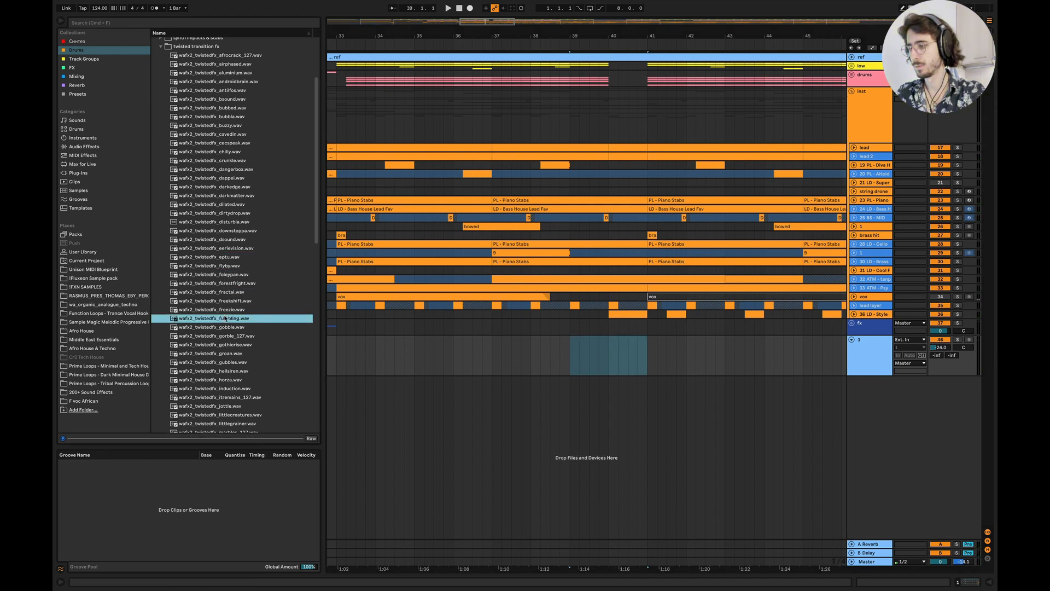
left_click(225, 334)
left_click(218, 328)
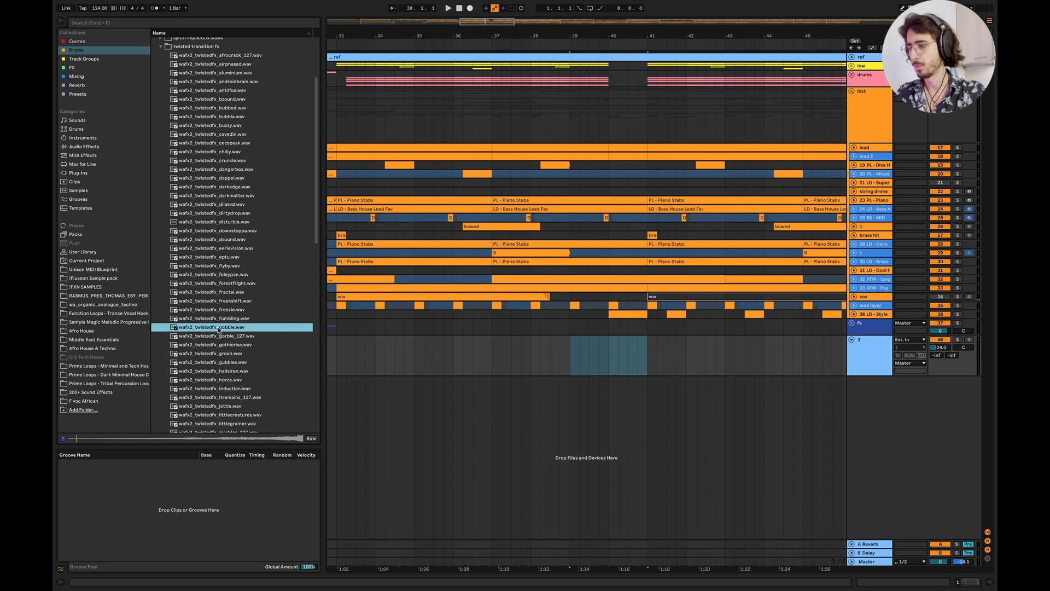
Step: Try the fumbling sample on the new audio track starting at bar 38, listen to it, and remove the clip
left_click(215, 321)
left_click_drag(214, 321, 534, 359)
key("space")
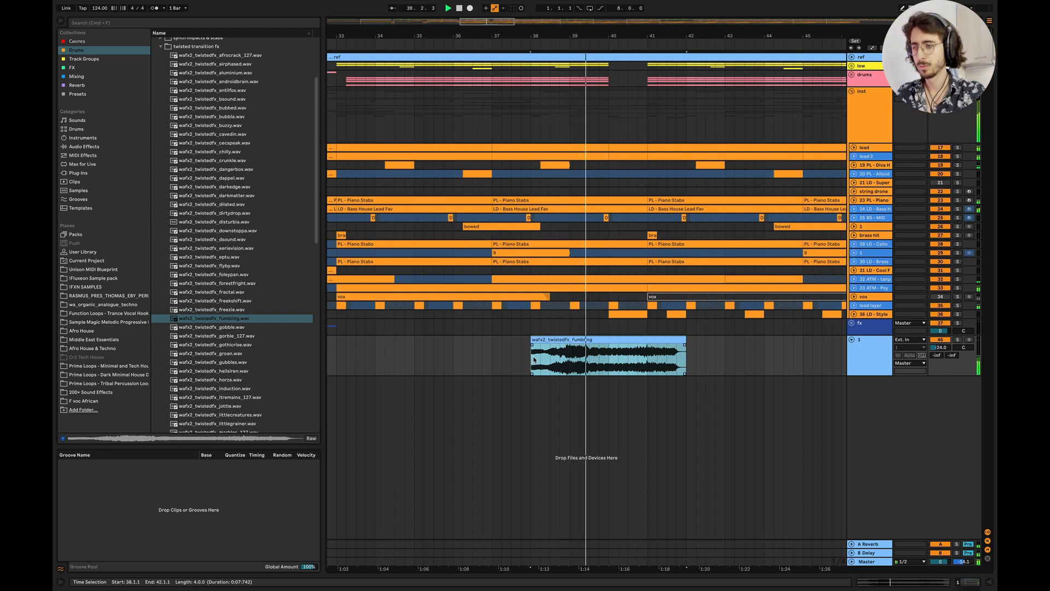
key("space")
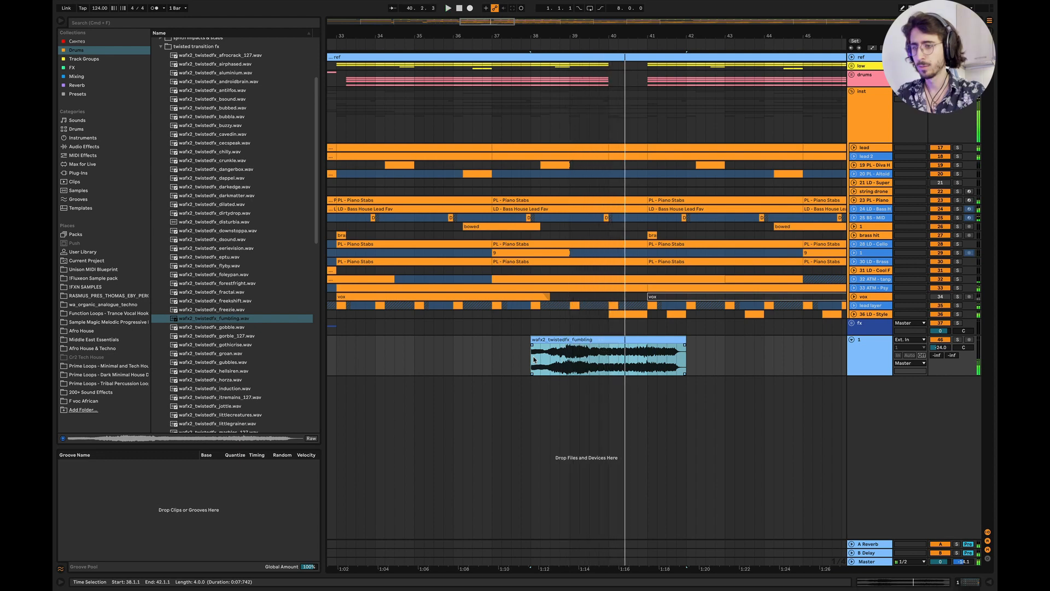
key("Delete")
Step: Place the gobble sample on the new audio track from bar 36 to bar 40 and listen to it from 38.3.1
left_click(226, 327)
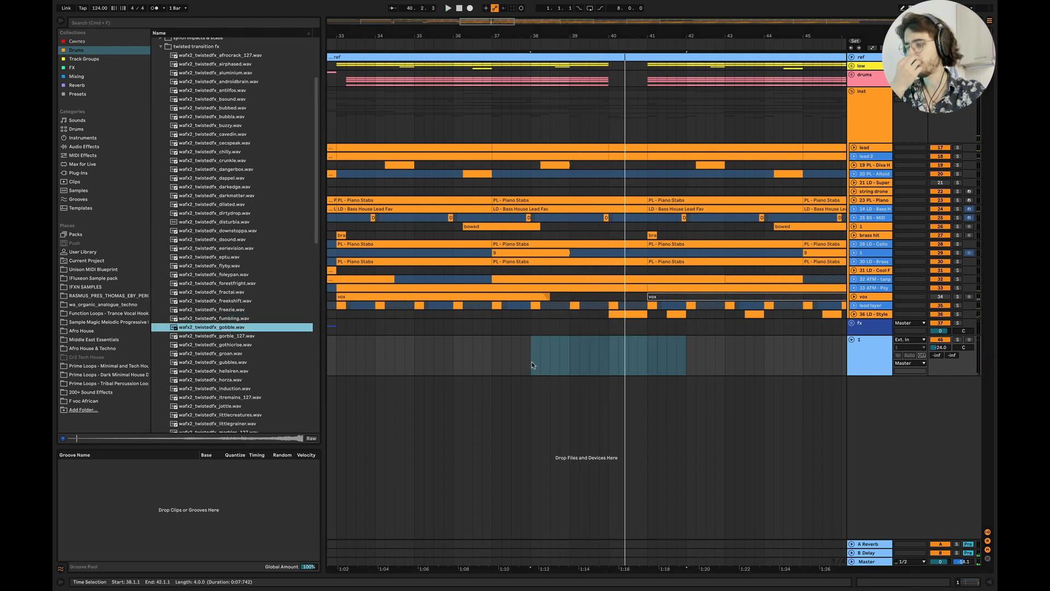
left_click_drag(239, 329, 454, 354)
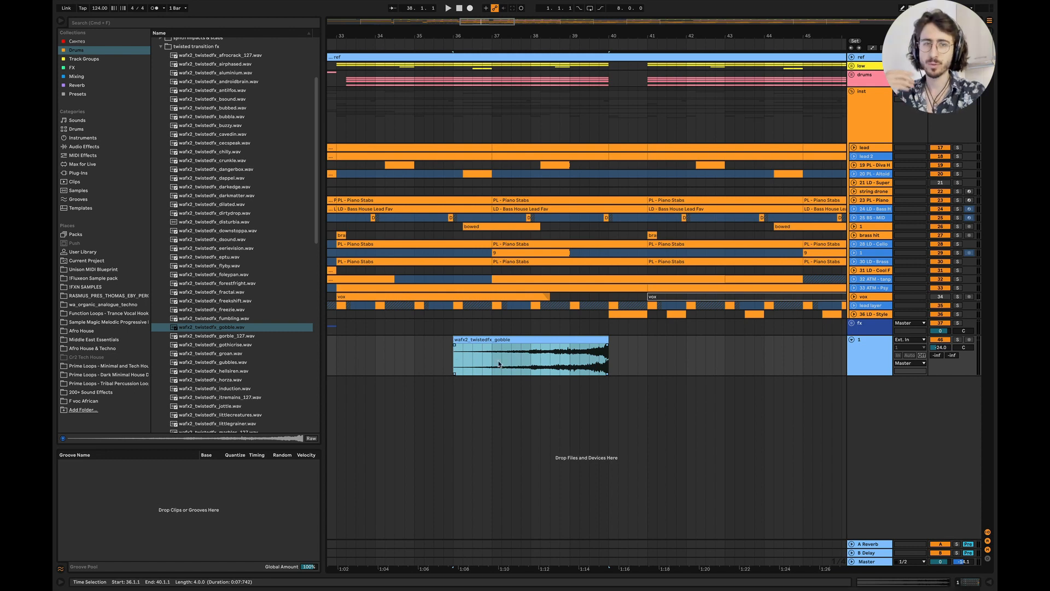
left_click(547, 374)
key("space")
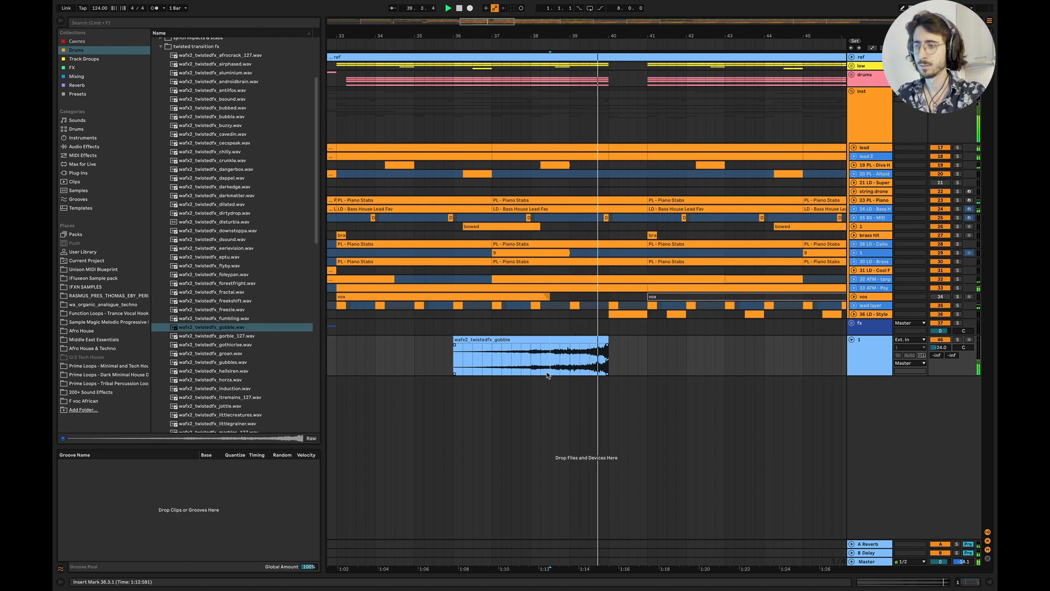
Step: Solo the gobble track, raise its EQ Eight low-cut frequency to 367 Hz, and play it from 38.4.1
key("s")
left_click(559, 366)
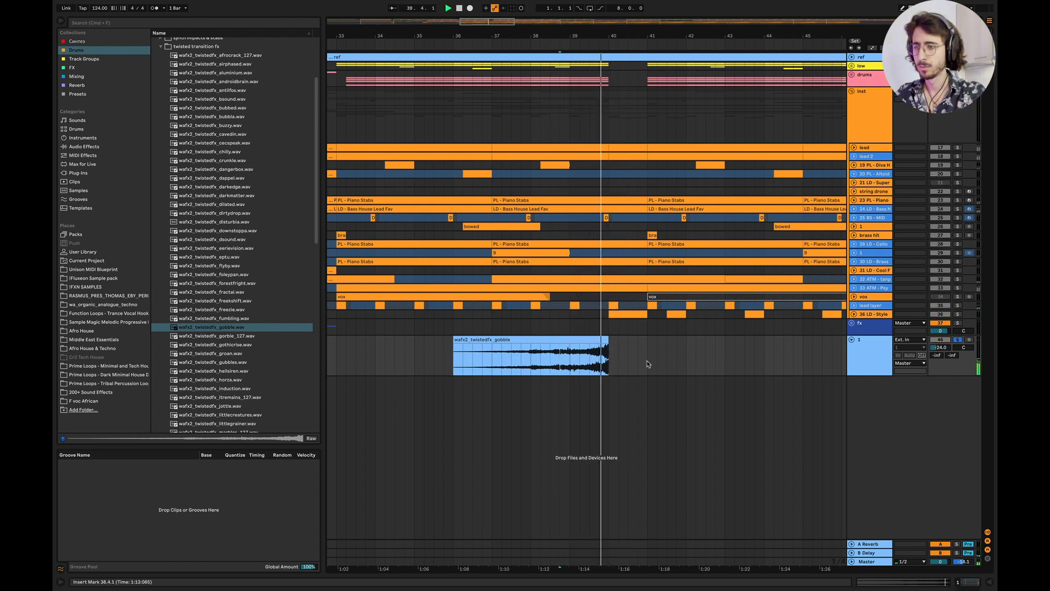
double_click(860, 348)
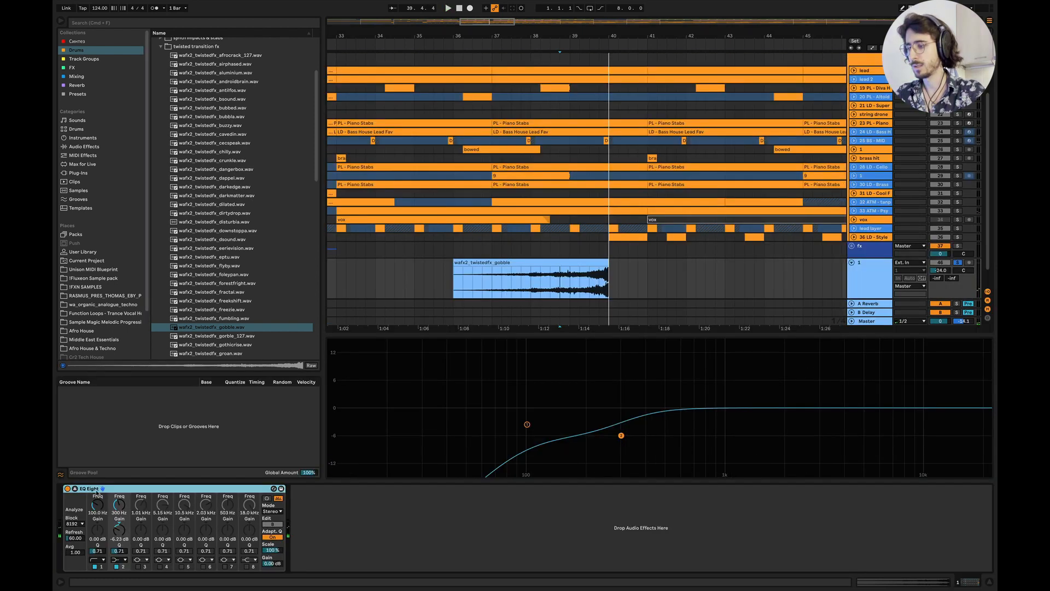
left_click(96, 500)
left_click_drag(97, 500, 97, 477)
key("space")
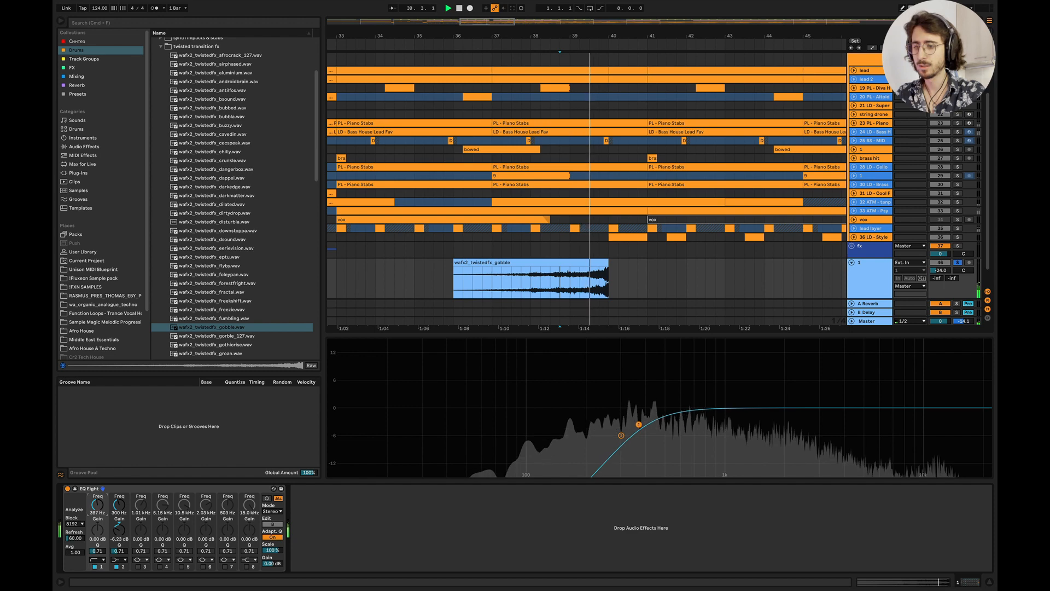
left_click(990, 583)
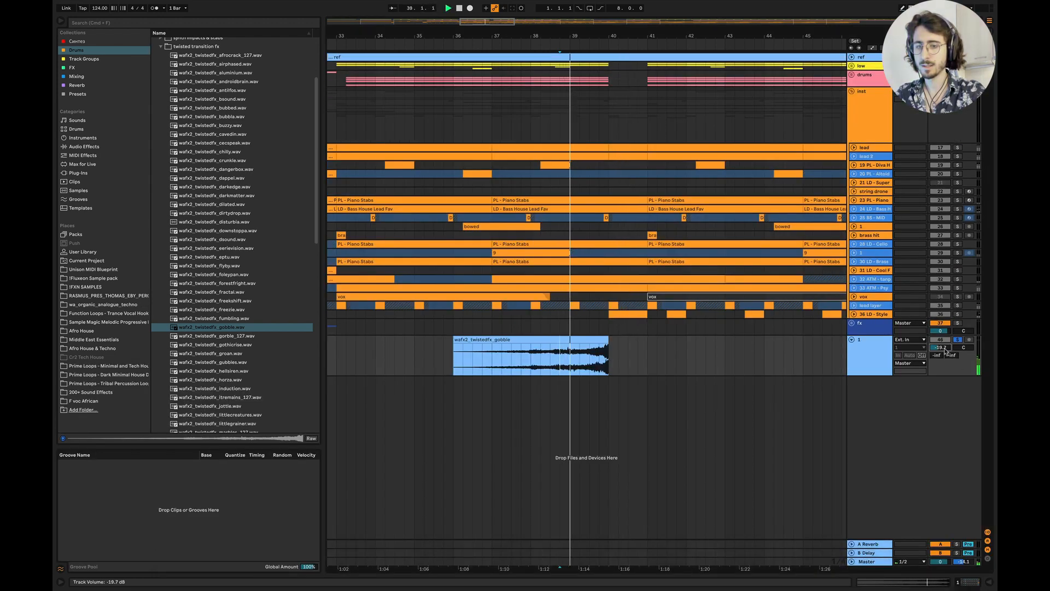
Step: Set the gobble track's sends to -20.6 dB for A Reverb and -30.5 dB for B Delay while listening to it
key("space")
mouse_move(937, 355)
left_mouse_down()
mouse_move(952, 345)
mouse_move(951, 362)
left_mouse_up()
key("space")
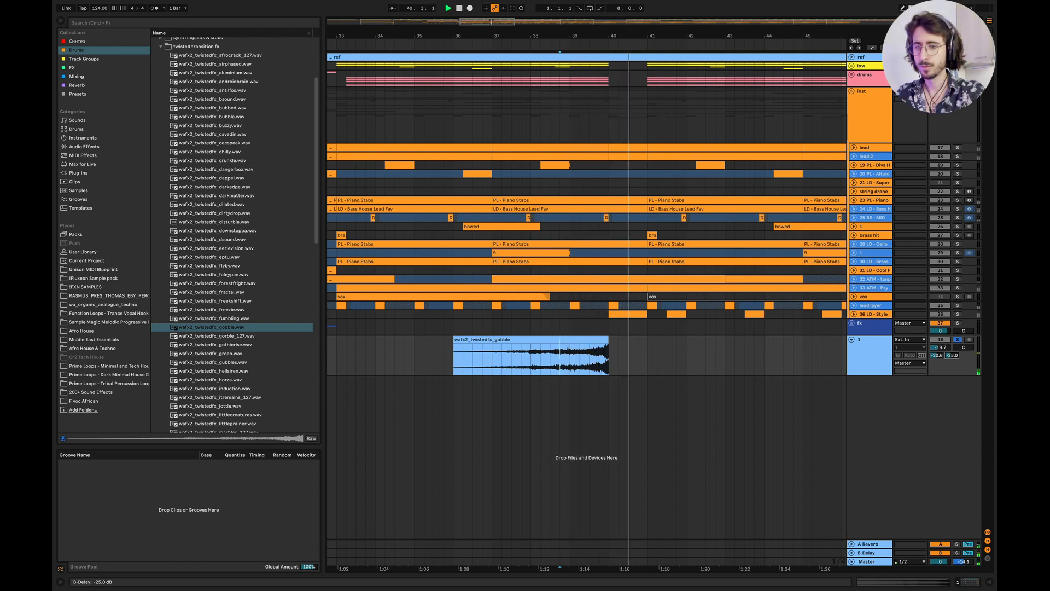
key("space")
Step: Unsolo the gobble track and play the full arrangement from 33.4.1
left_click(367, 350)
key("space")
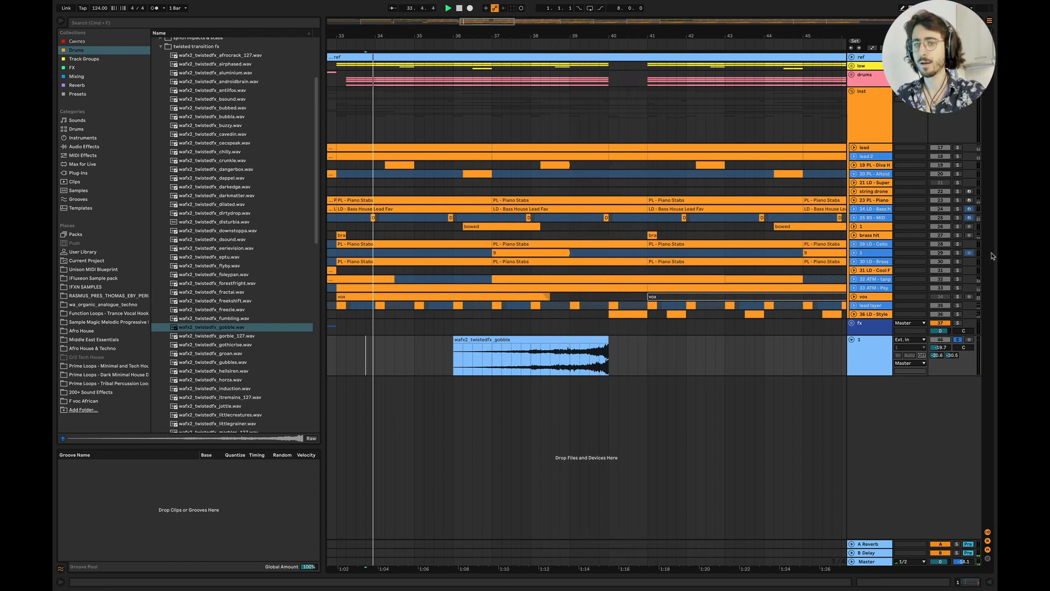
key("space")
key("space")
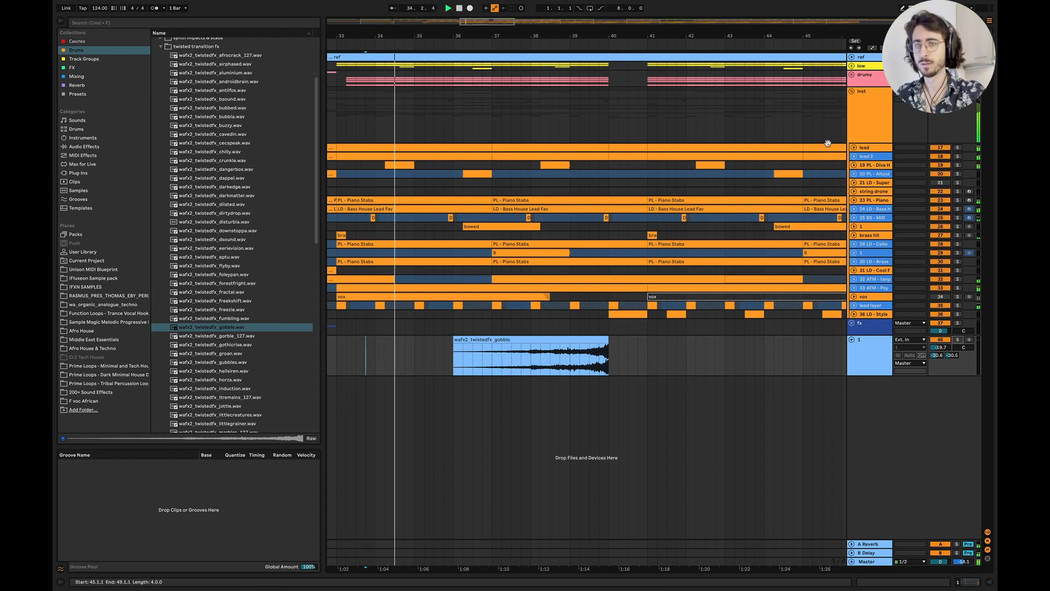
Step: Collapse the inst group, move the gobble track into the fx group, and assign the group's color to its tracks and clips
left_click(851, 91)
left_click_drag(858, 160, 861, 133)
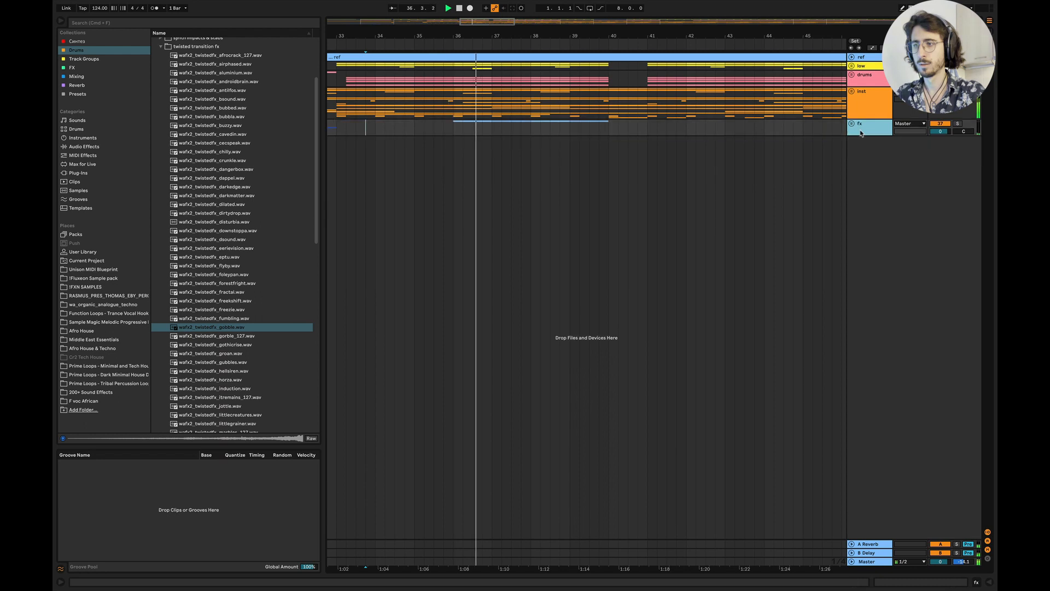
right_click(871, 133)
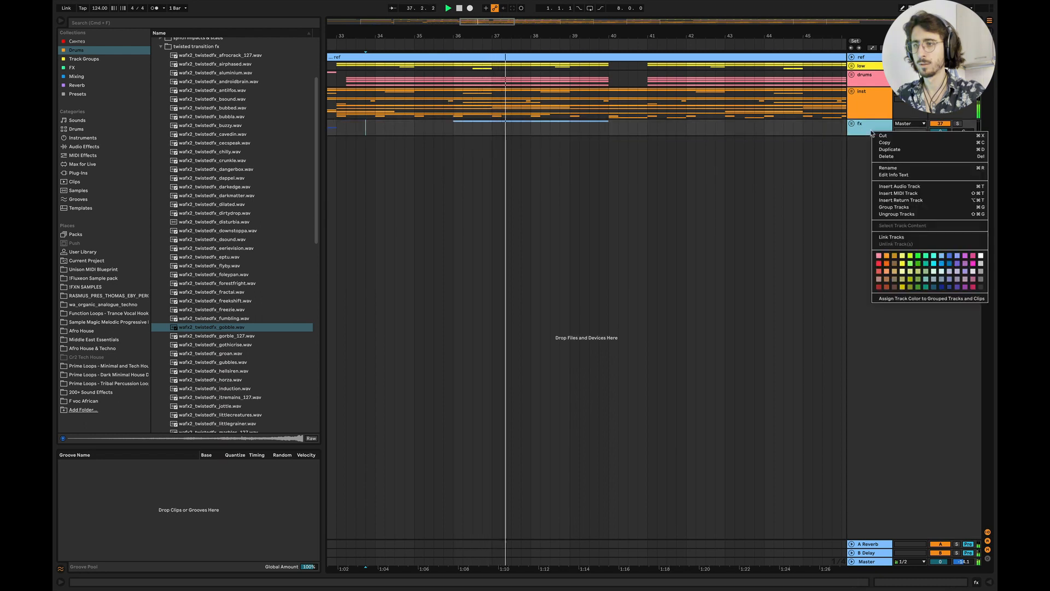
left_click(895, 298)
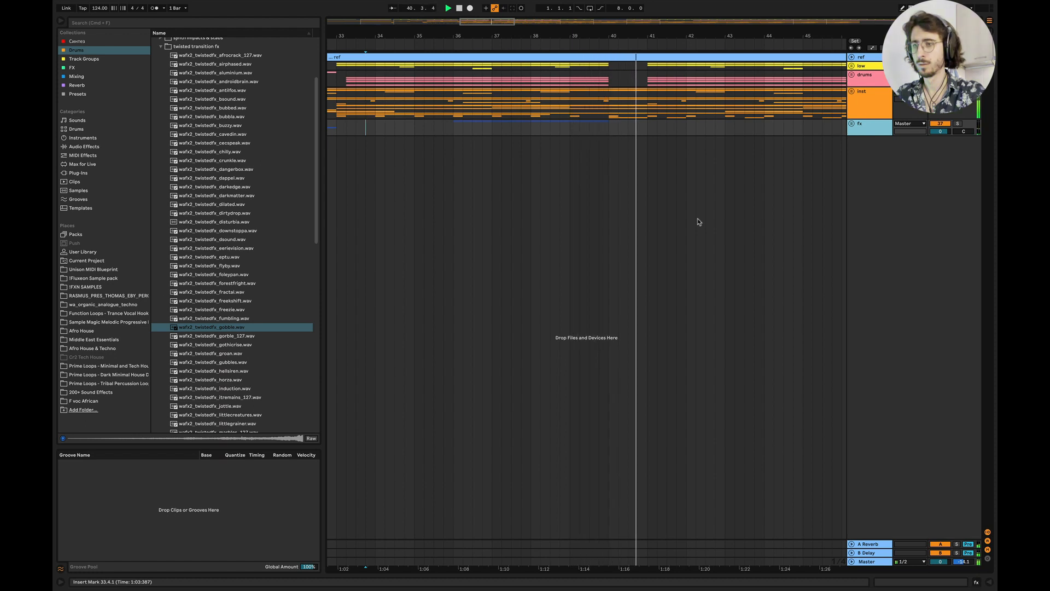
left_click(852, 125)
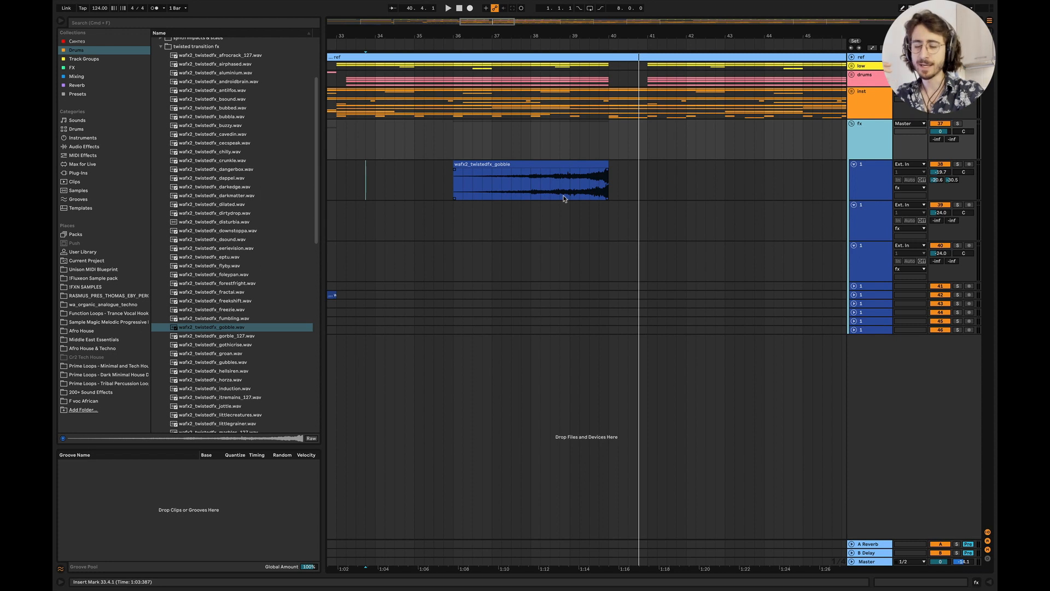
Step: Audition the gubbles sample, play the gobble transition from 37.1.1, and raise the gobble track's volume to -18.4 dB
left_click(514, 221)
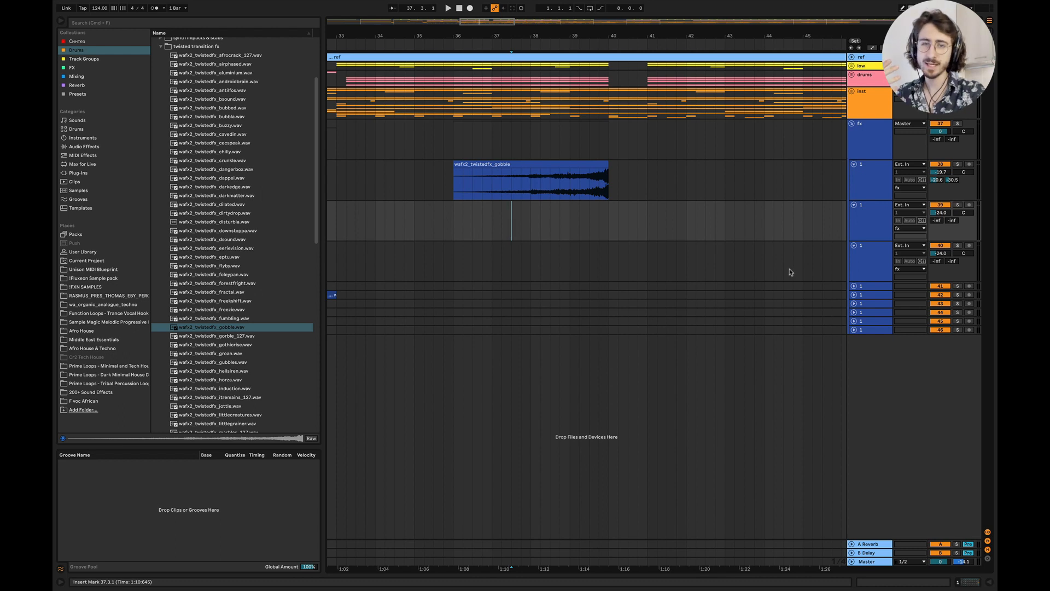
left_click(250, 363)
left_click(513, 222)
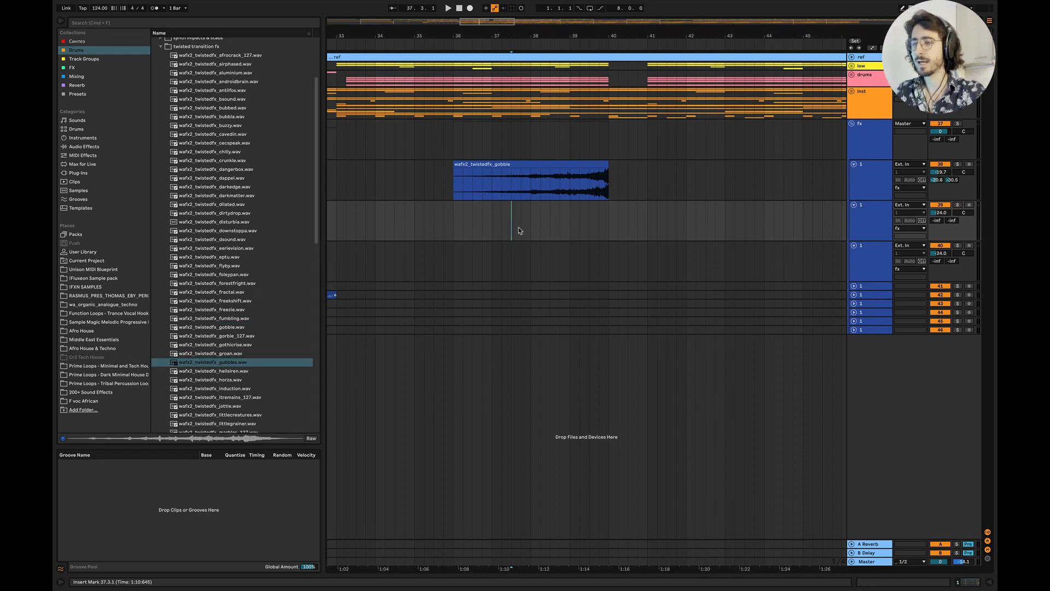
left_click(459, 226)
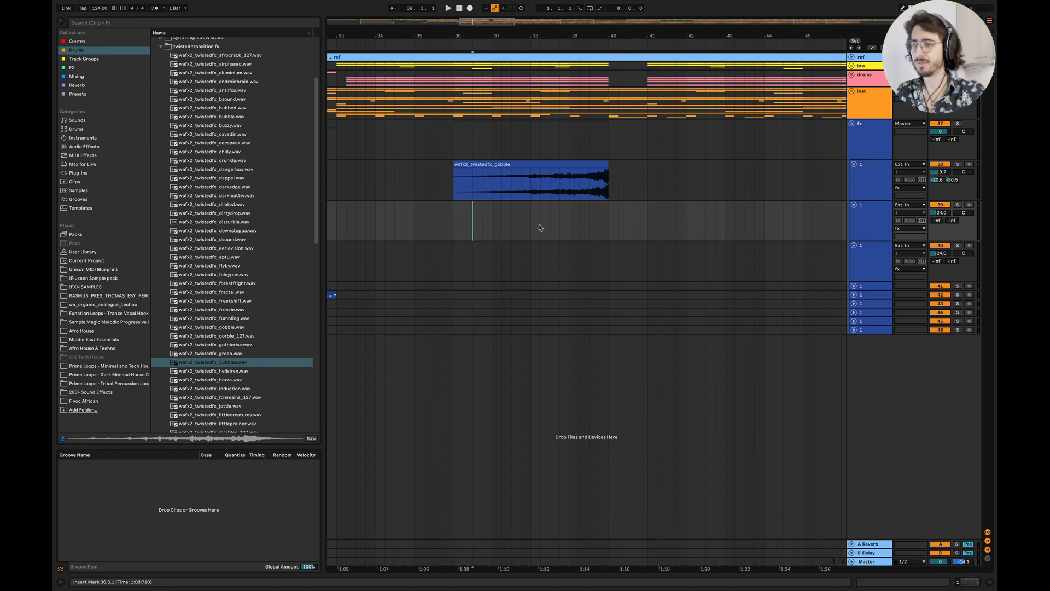
left_click_drag(454, 224, 621, 208)
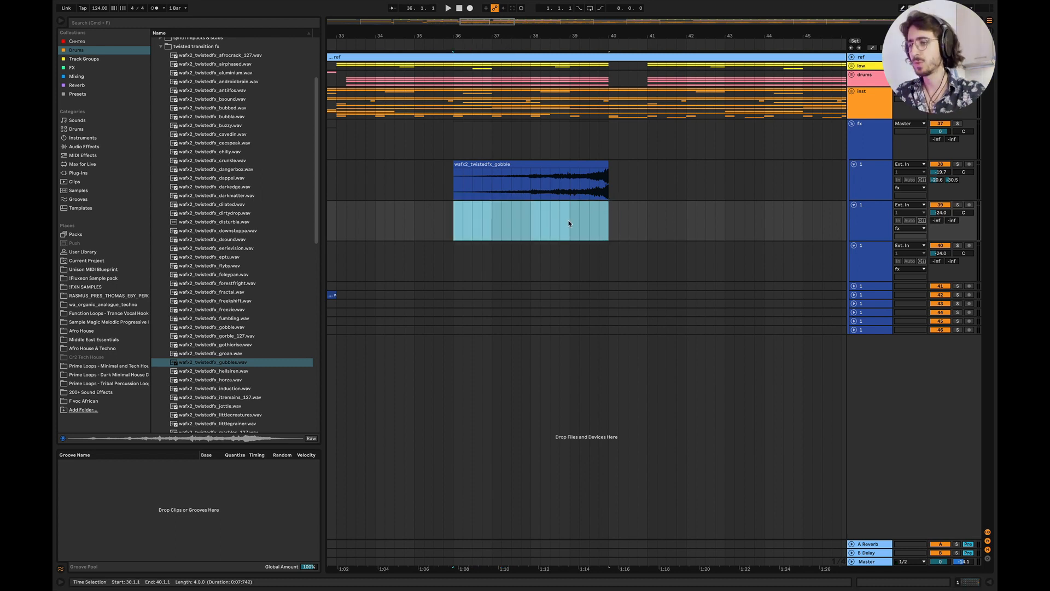
left_click(492, 233)
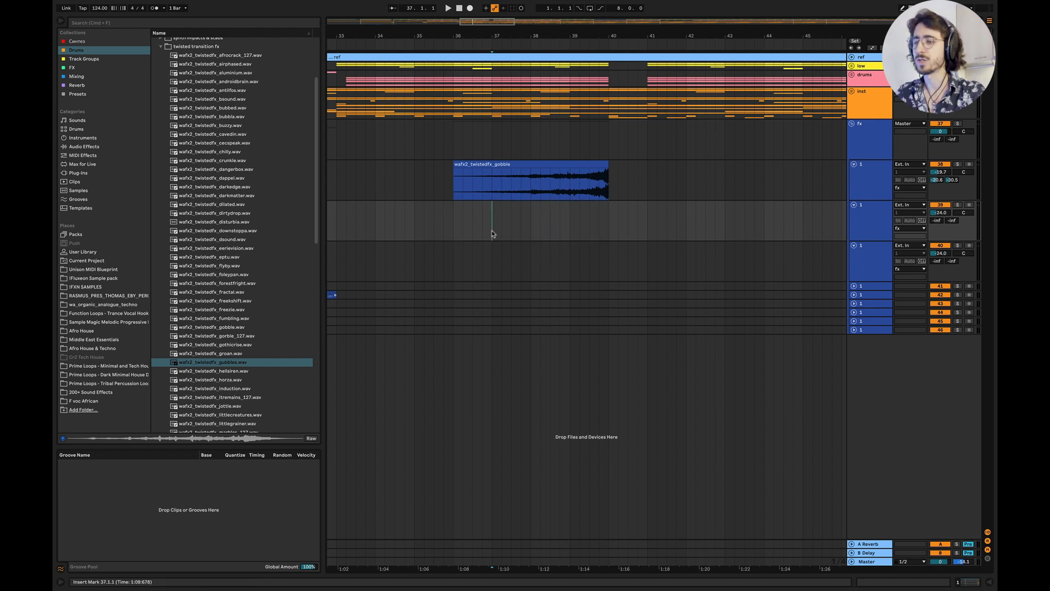
key("space")
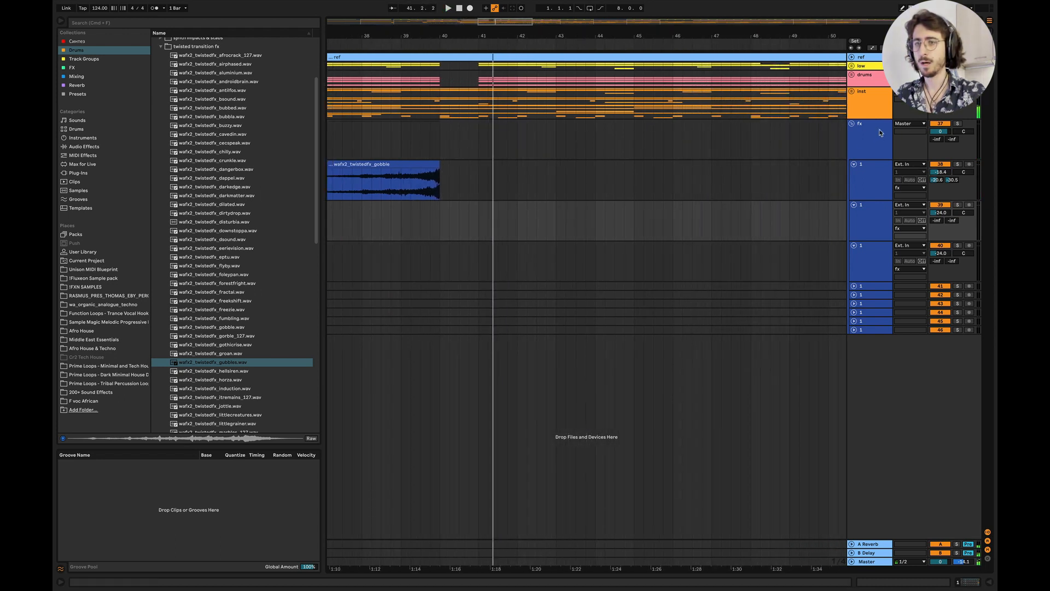
Step: Collapse the fx group and the Wave Alchemy - SFX Collection 02 folder, and expand the zwook full drum shots - 2015 folder
left_click(852, 124)
scroll(664, 148, "left", 5)
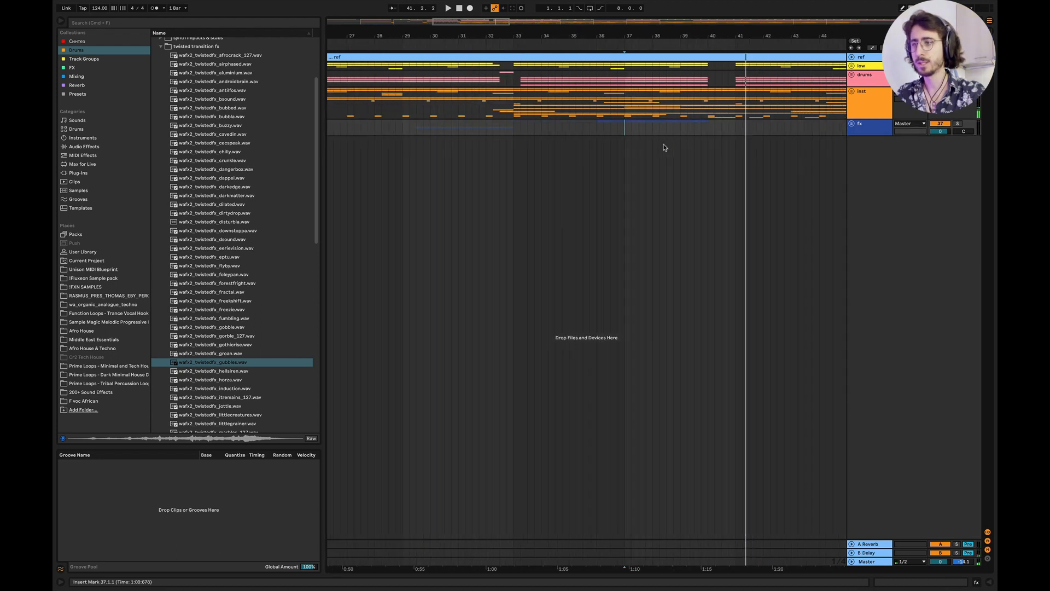
scroll(260, 164, "up", 5)
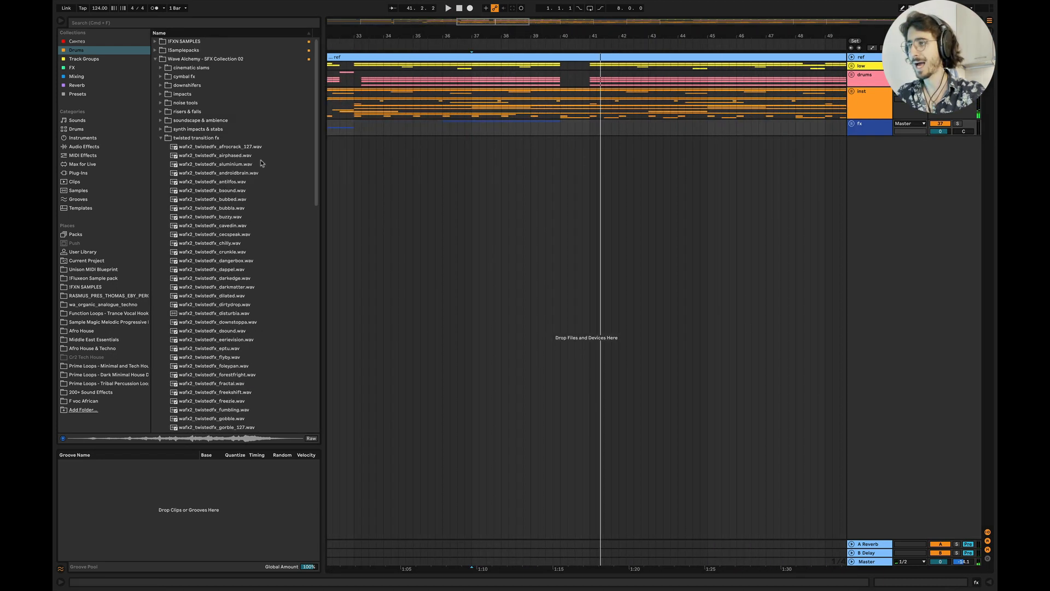
left_click(161, 139)
left_click(155, 59)
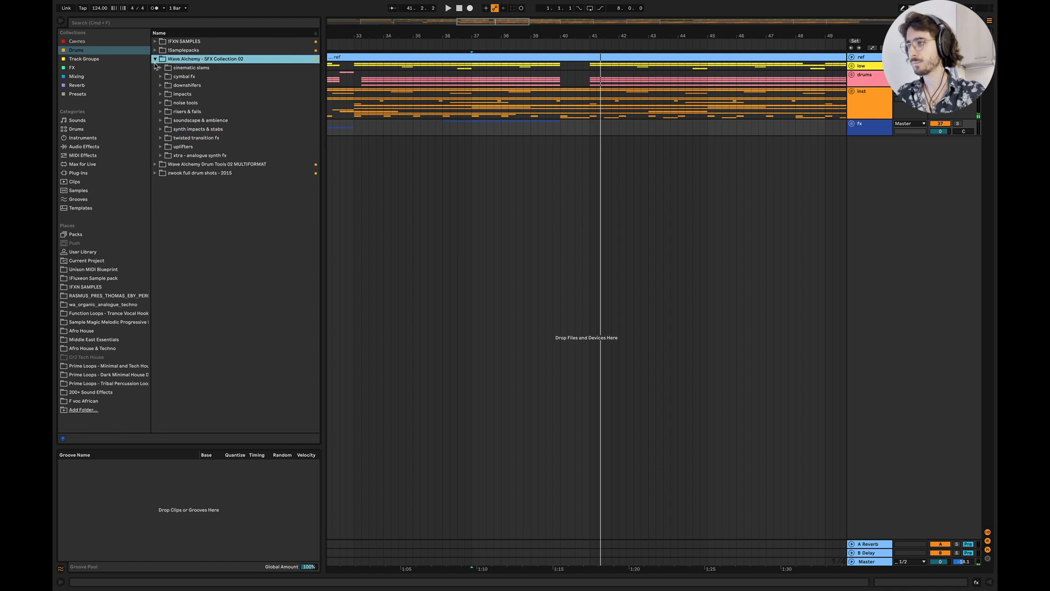
left_click(156, 77)
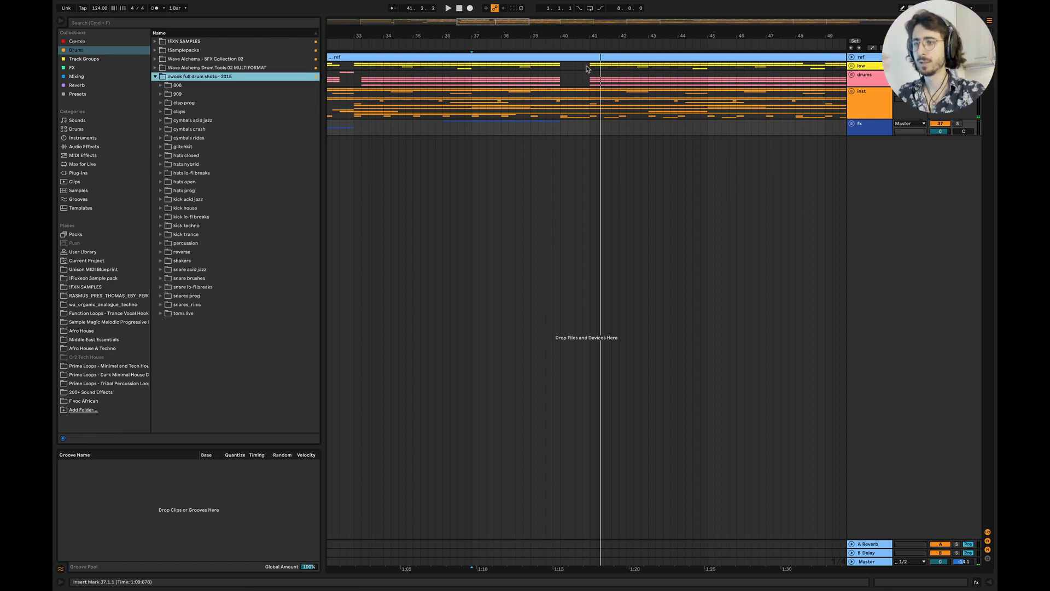
left_click_drag(593, 83, 631, 82)
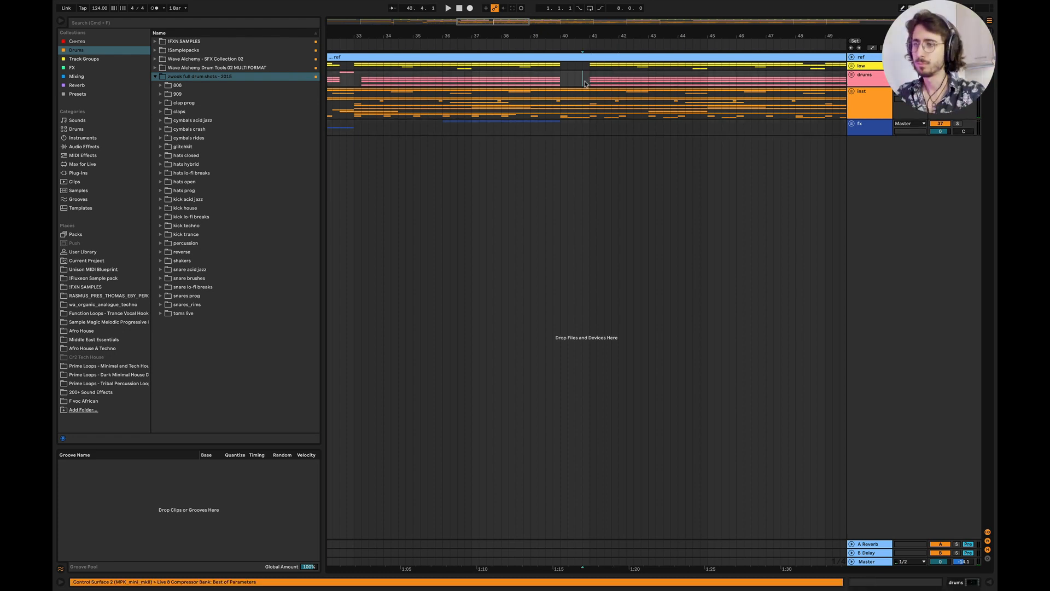
left_click_drag(584, 83, 660, 80)
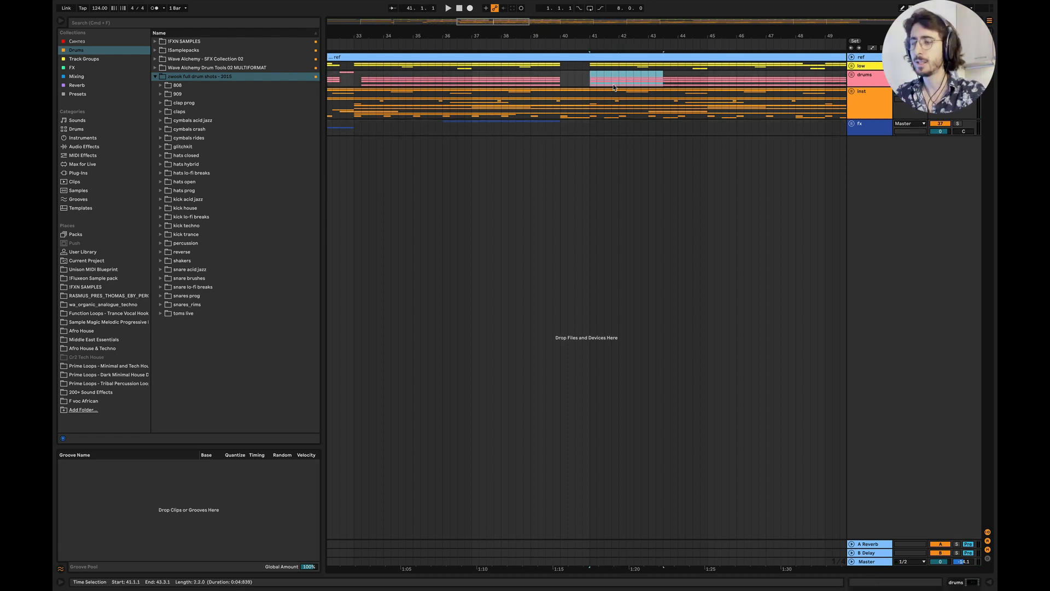
key("minus")
key("minus")
left_click_drag(444, 78, 563, 79)
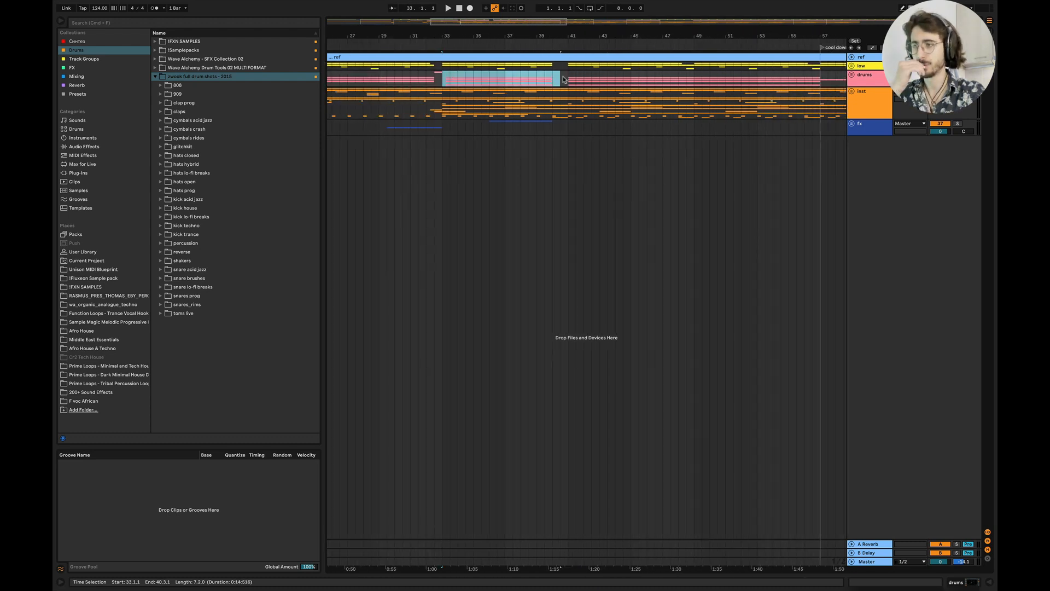
key("plus")
key("plus")
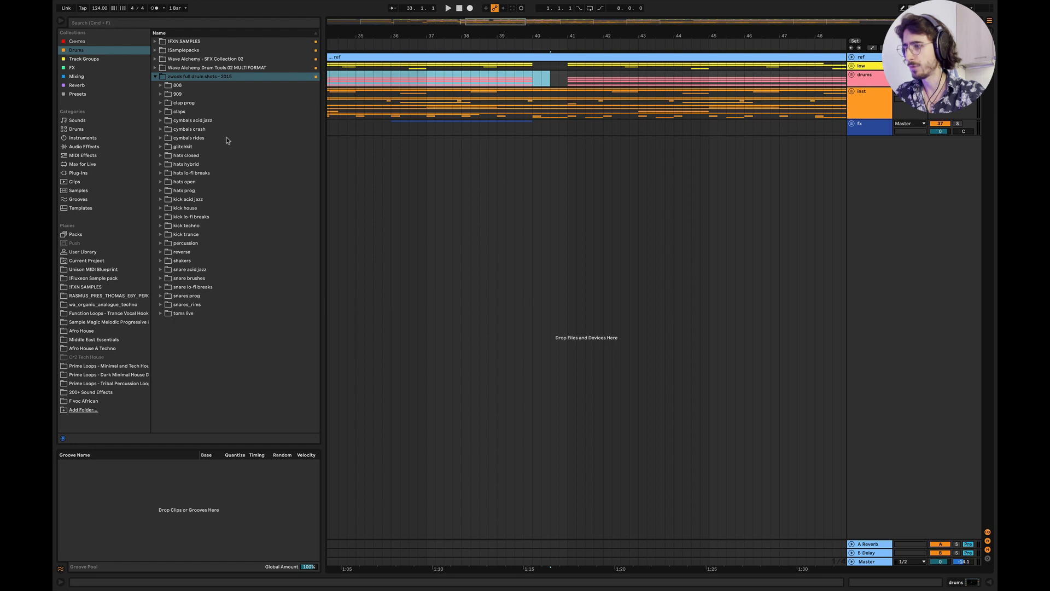
Step: Audition ride samples in the cymbals rides folder, including ride-007, ride-009, ride-014 and ride-011
left_click(161, 138)
left_click(193, 199)
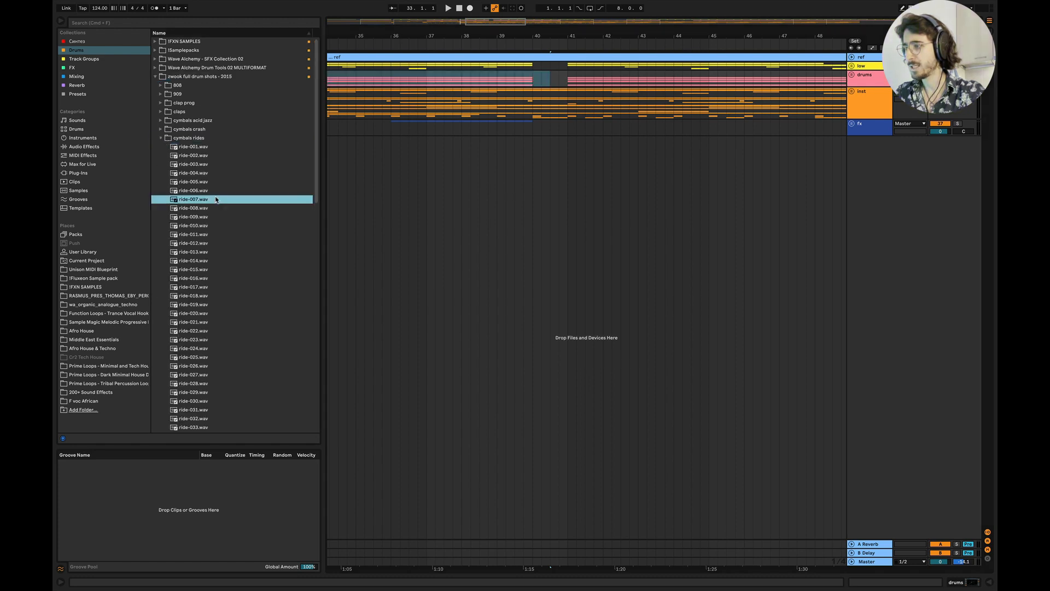
left_click(196, 217)
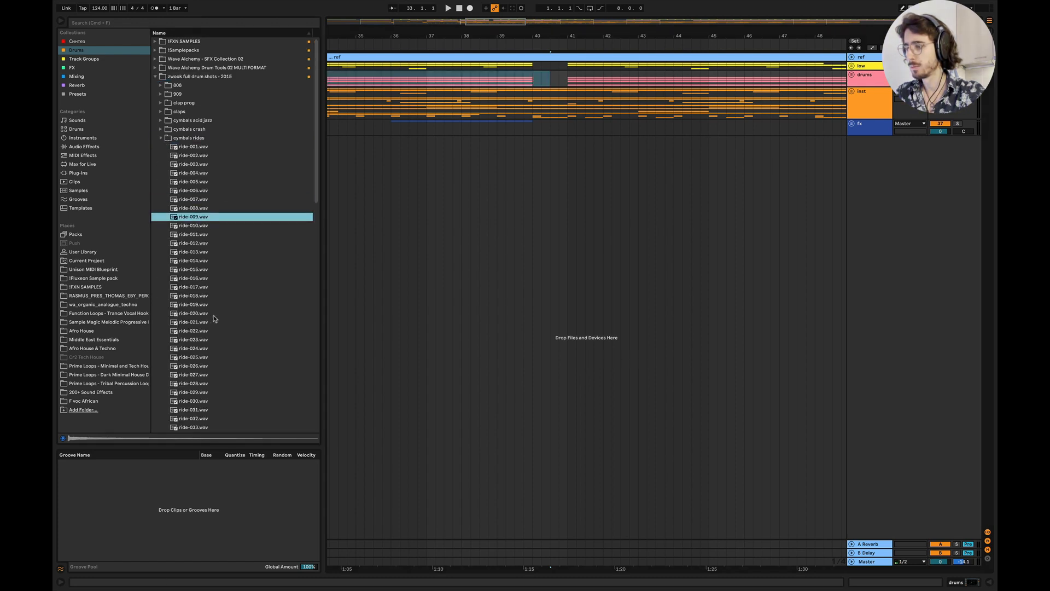
left_click(214, 314)
left_click(192, 261)
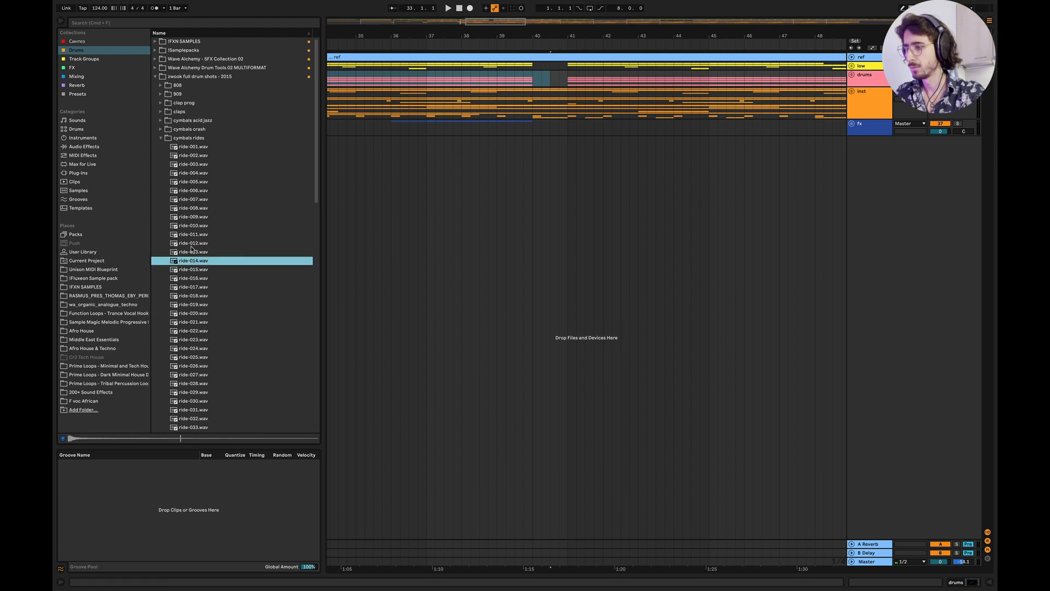
left_click(190, 246)
left_click(188, 236)
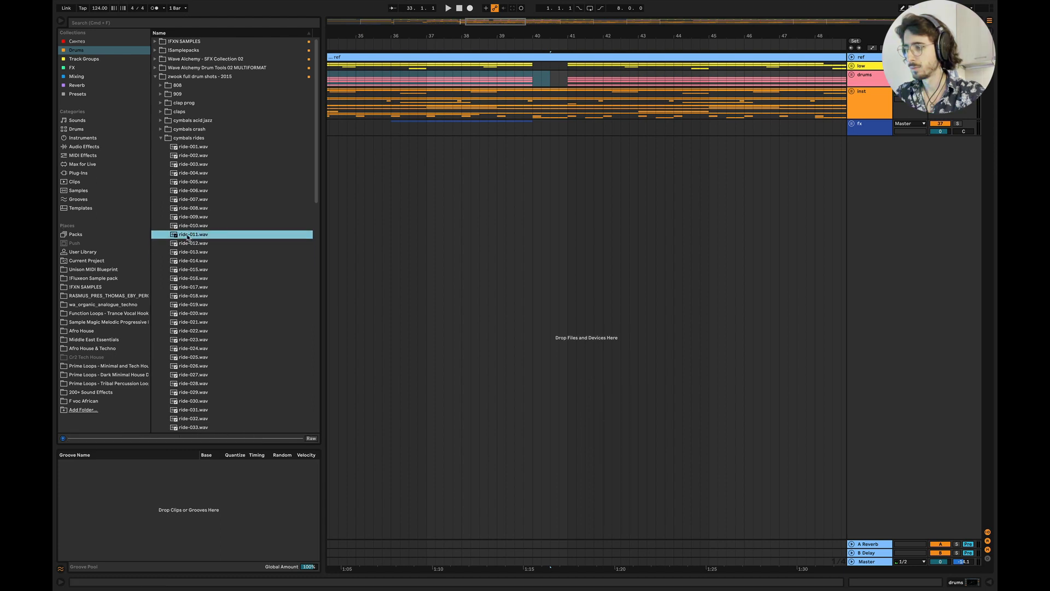
Step: Place the ride-011 sample on a new audio track at bar 41 and play the arrangement from within bar 39
mouse_move(186, 235)
left_mouse_down()
mouse_move(565, 181)
mouse_move(566, 158)
left_mouse_up()
scroll(563, 156, "up", 2)
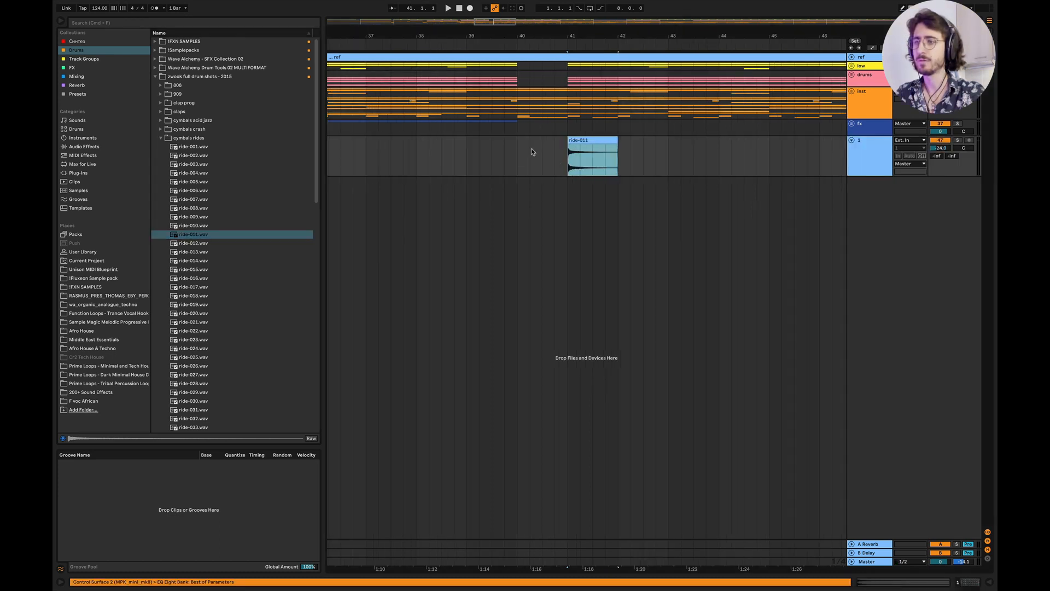
scroll(513, 156, "up", 5)
left_click(432, 159)
key("space")
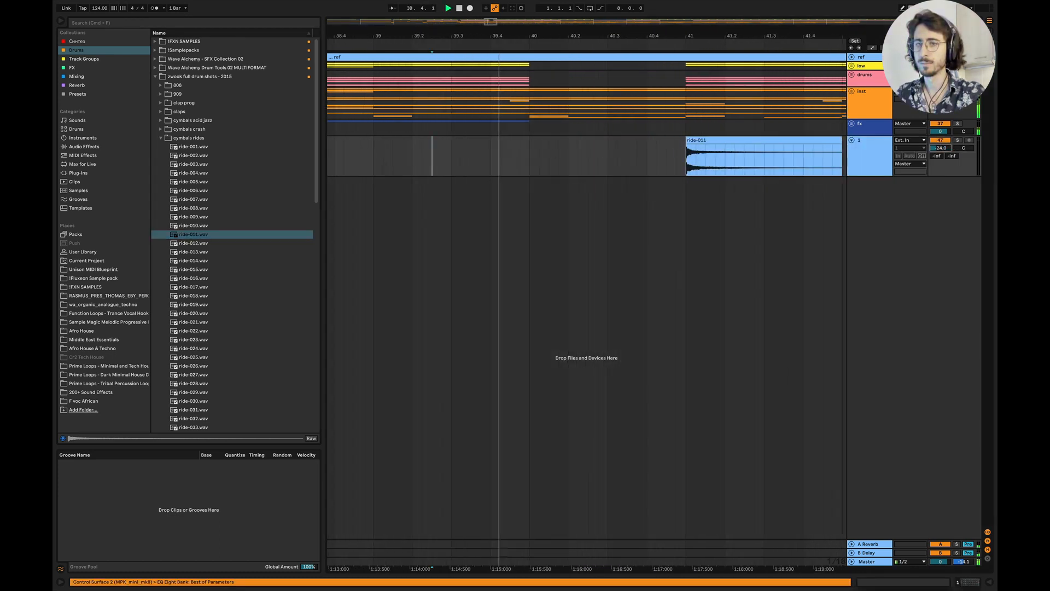
Step: Raise the ride track's volume to -12.3 dB while playing the lead-in to bar 41
left_click_drag(940, 148, 940, 143)
scroll(769, 183, "right", 1)
scroll(768, 183, "right", 3)
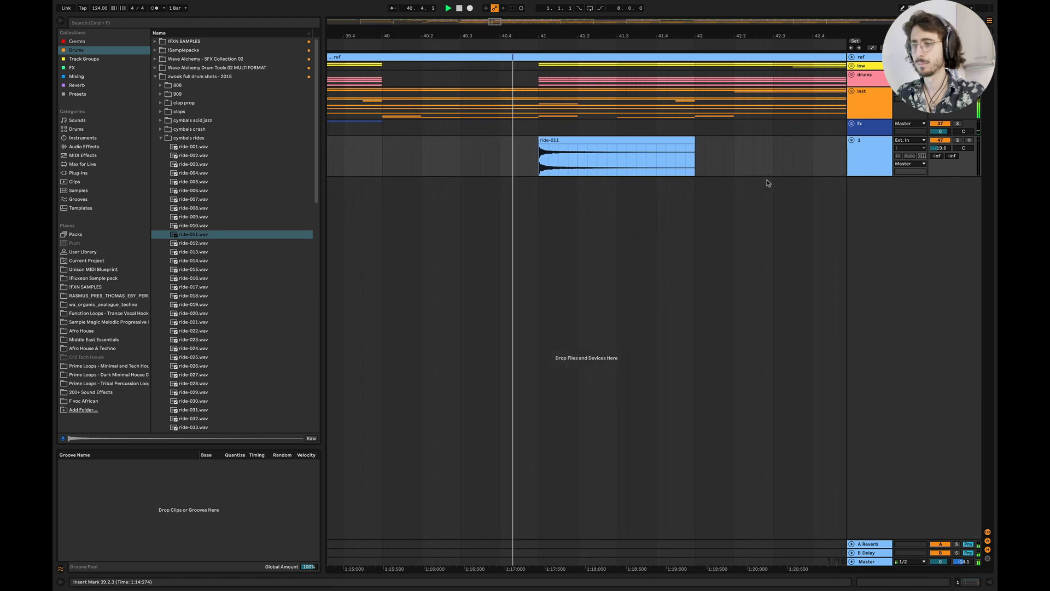
key("space")
key("space")
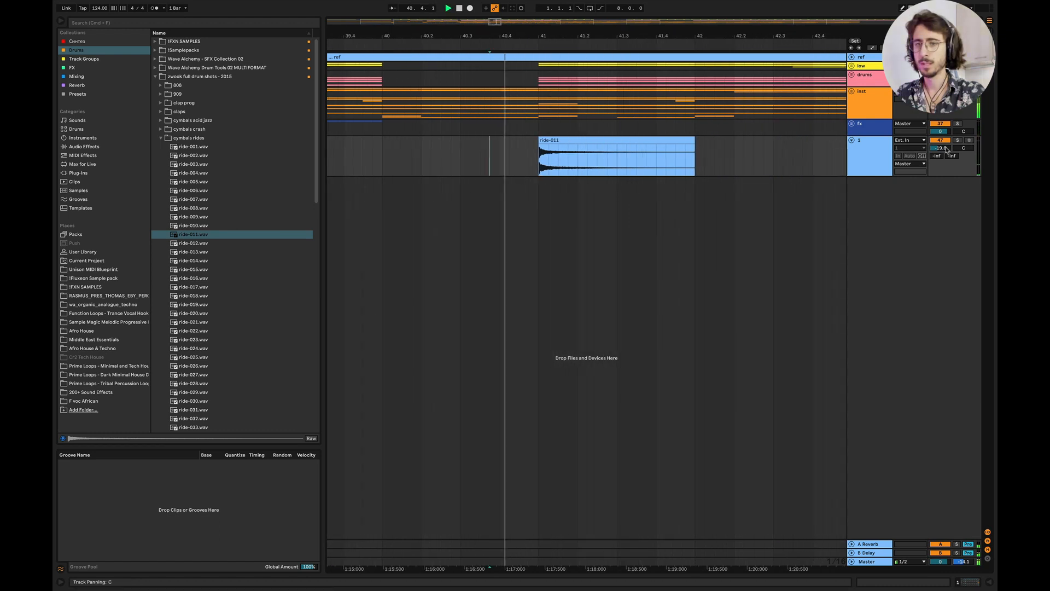
left_click_drag(940, 148, 939, 148)
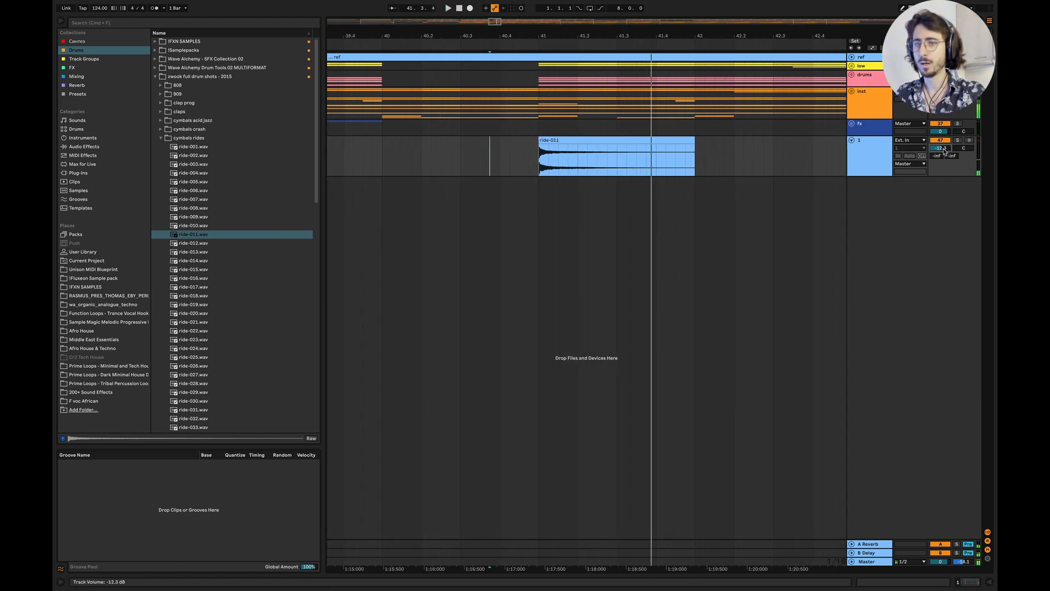
Step: Switch off band 2 of the ride track's EQ Eight and add ValhallaVintageVerb after it
double_click(858, 153)
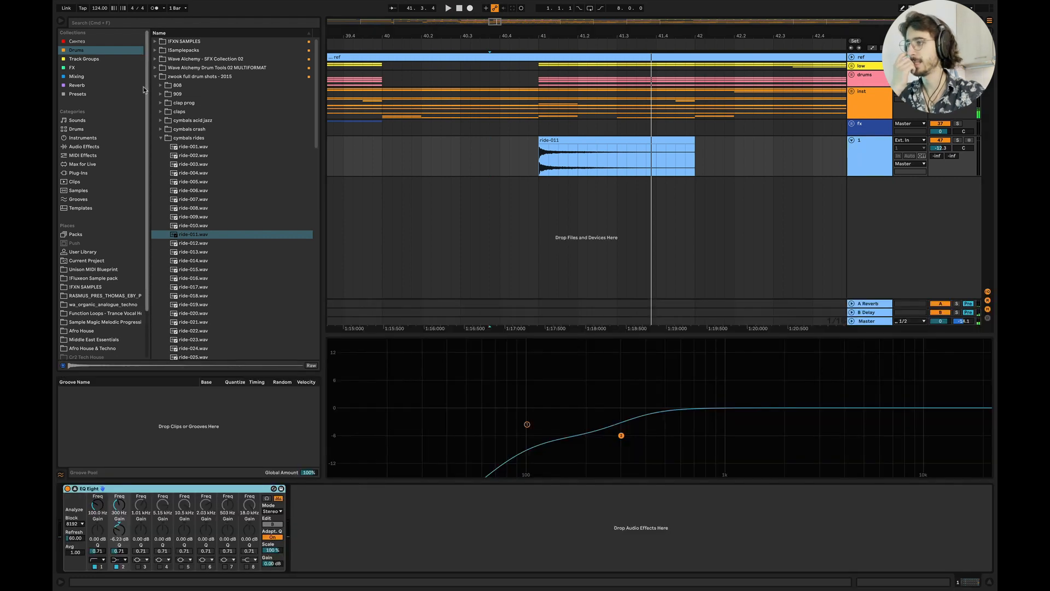
left_click(83, 86)
left_click_drag(183, 108, 377, 572)
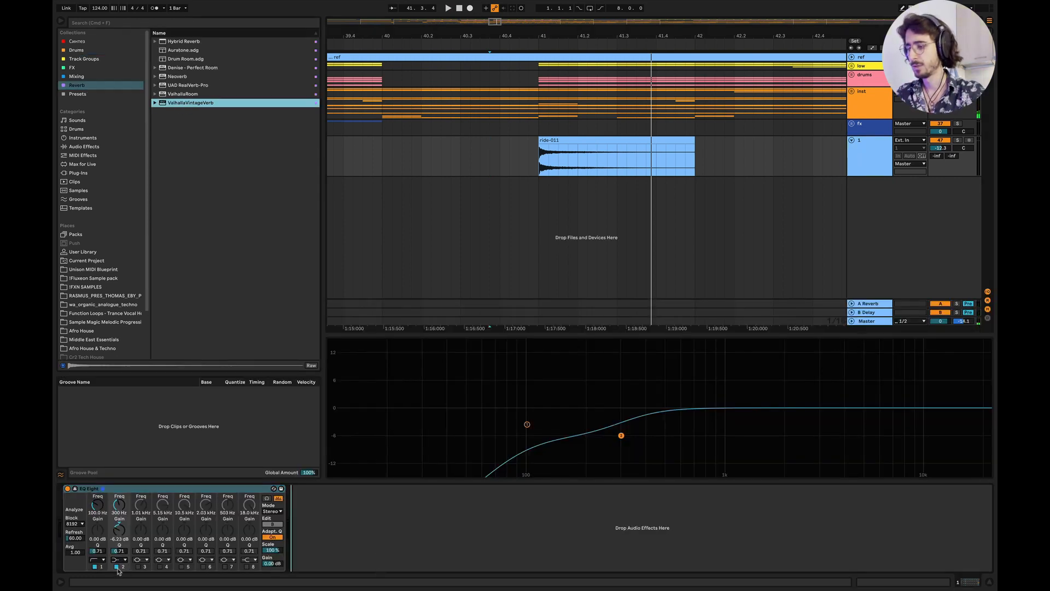
left_click(529, 159)
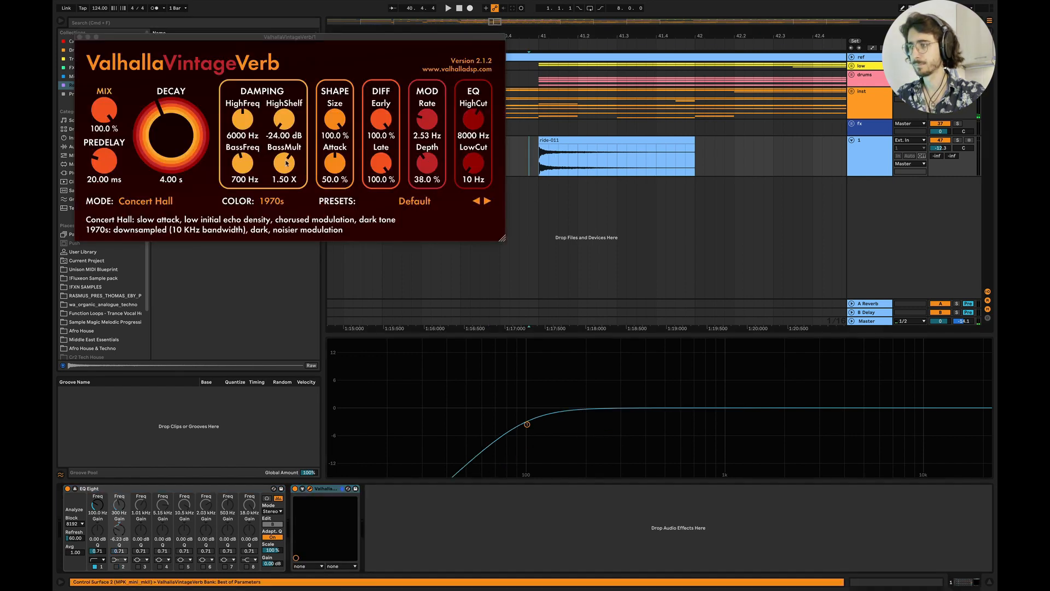
Step: Set the ride reverb's mix to 81.5 % and the track volume to -10.6 dB during playback, and close the plug-in window
left_click_drag(106, 110, 111, 132)
key("space")
key("space")
mouse_move(940, 148)
left_mouse_down()
mouse_move(940, 135)
mouse_move(940, 158)
left_mouse_up()
key("space")
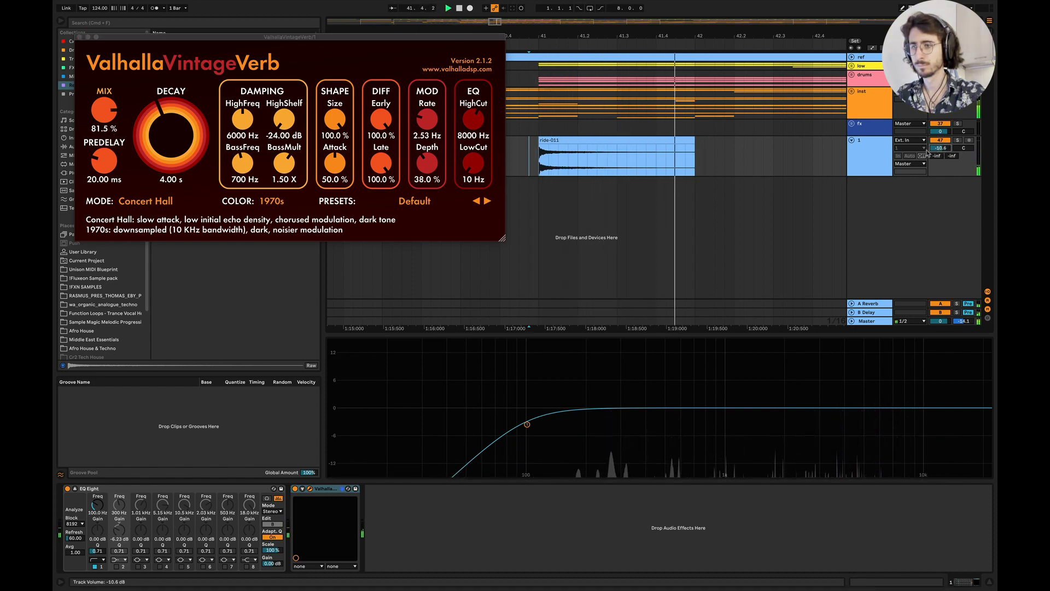
left_click(79, 37)
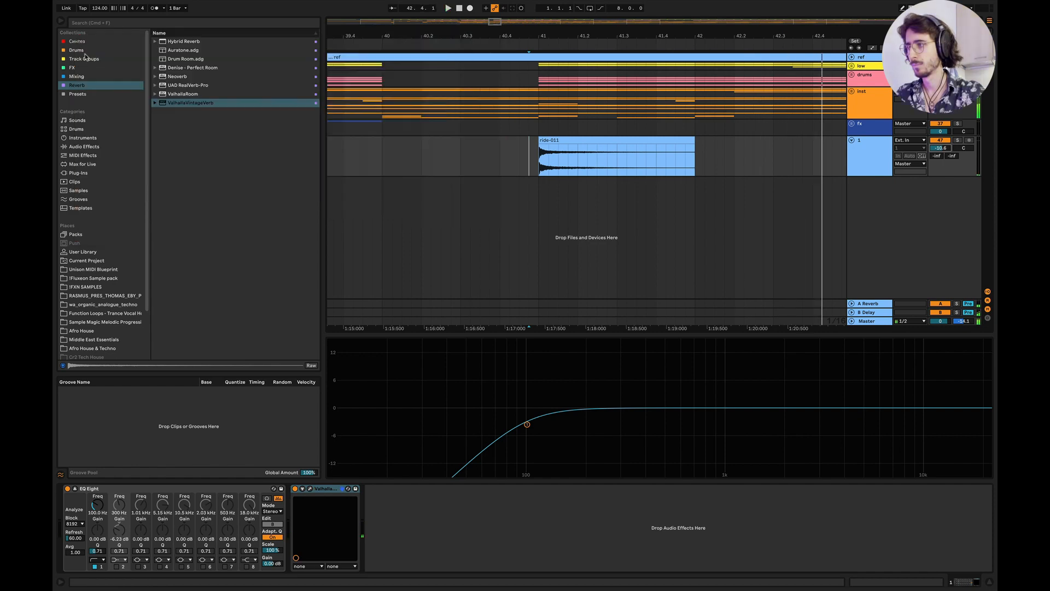
Step: Audition ride samples from the Drums collection and place ride-006 at bar 41 on the ride track
left_click(82, 51)
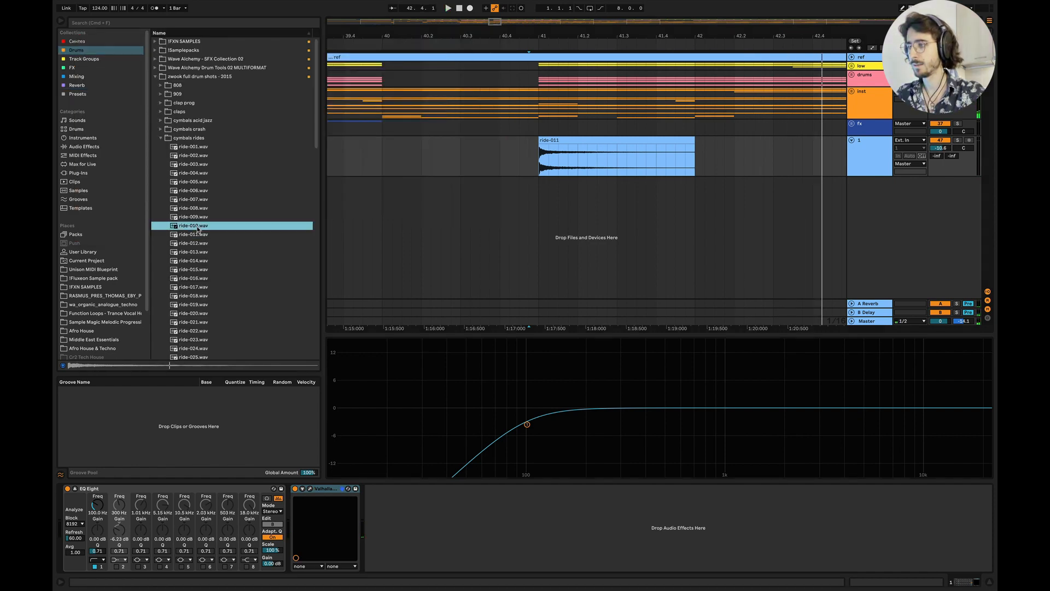
left_click(189, 220)
left_click(186, 208)
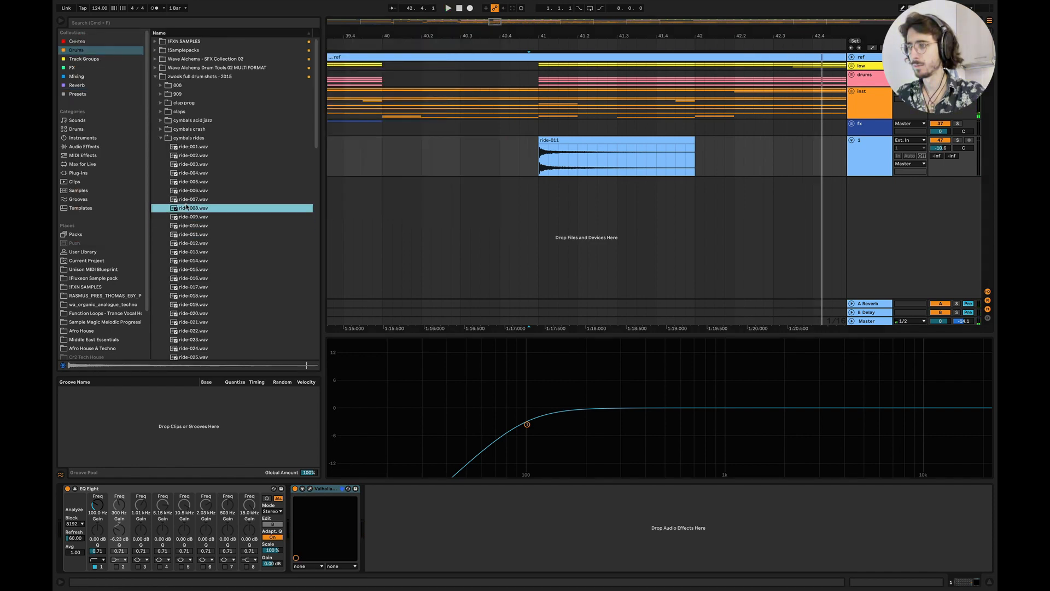
left_click(187, 199)
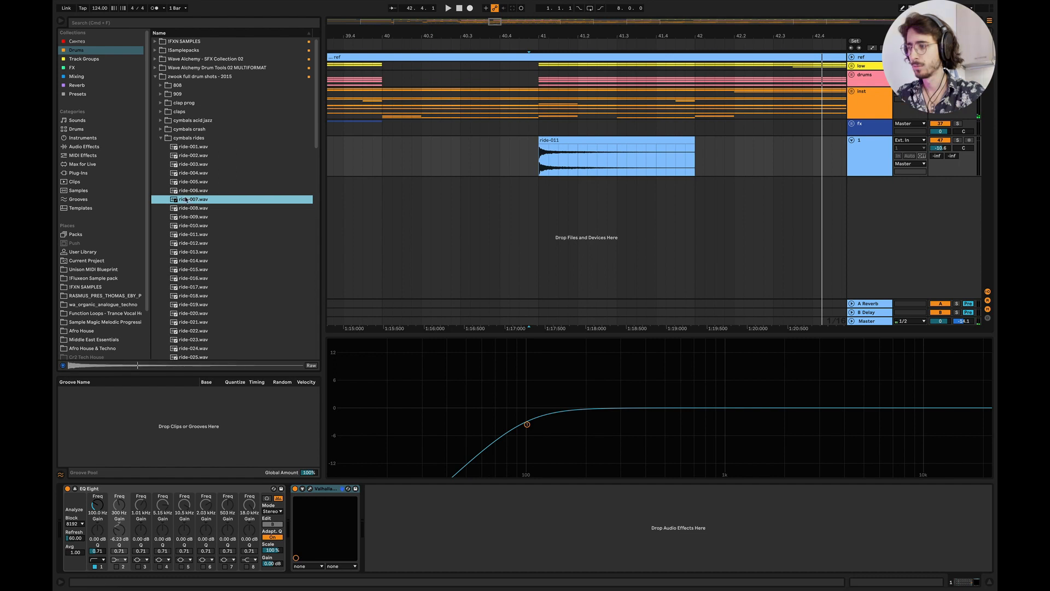
left_click(187, 192)
left_click_drag(203, 193, 540, 169)
left_click(391, 166)
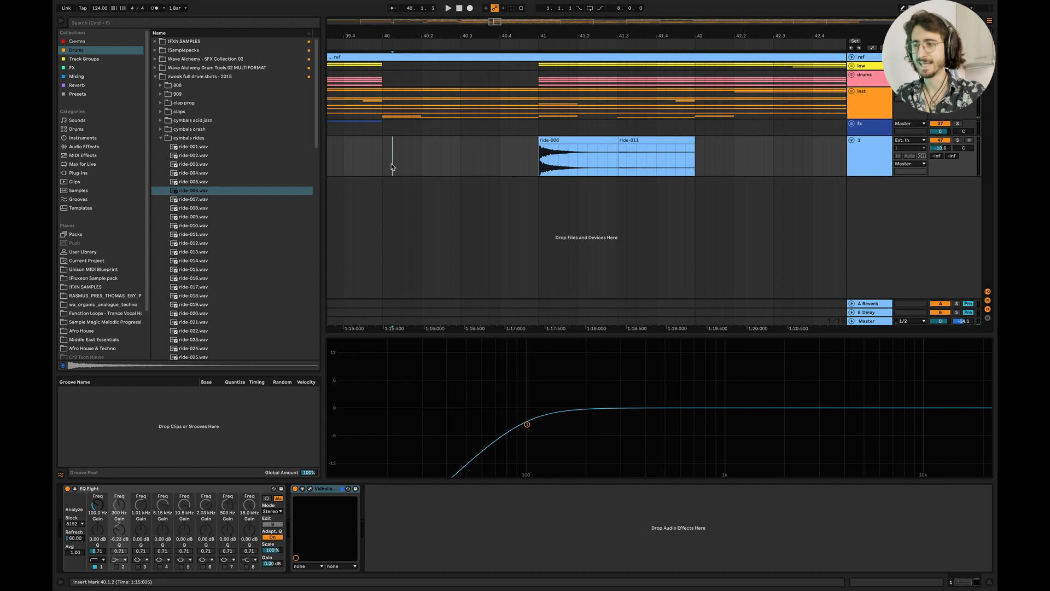
Step: Delete the leftover ride-011 clip after ride-006 and play the arrangement from the end of bar 39
left_click(641, 141)
key("Delete")
left_click(614, 141)
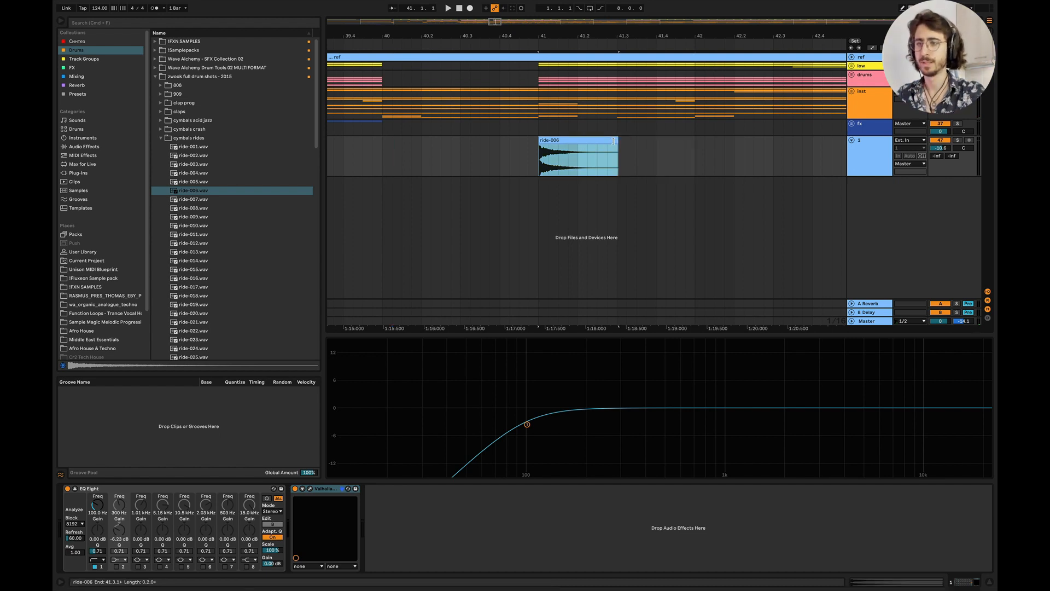
left_click(352, 150)
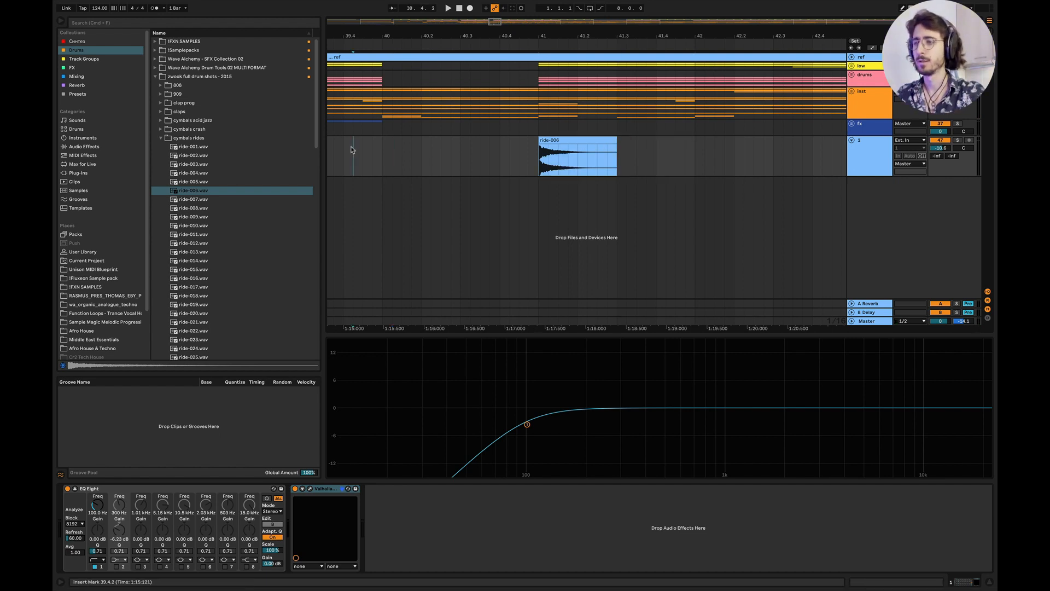
key("space")
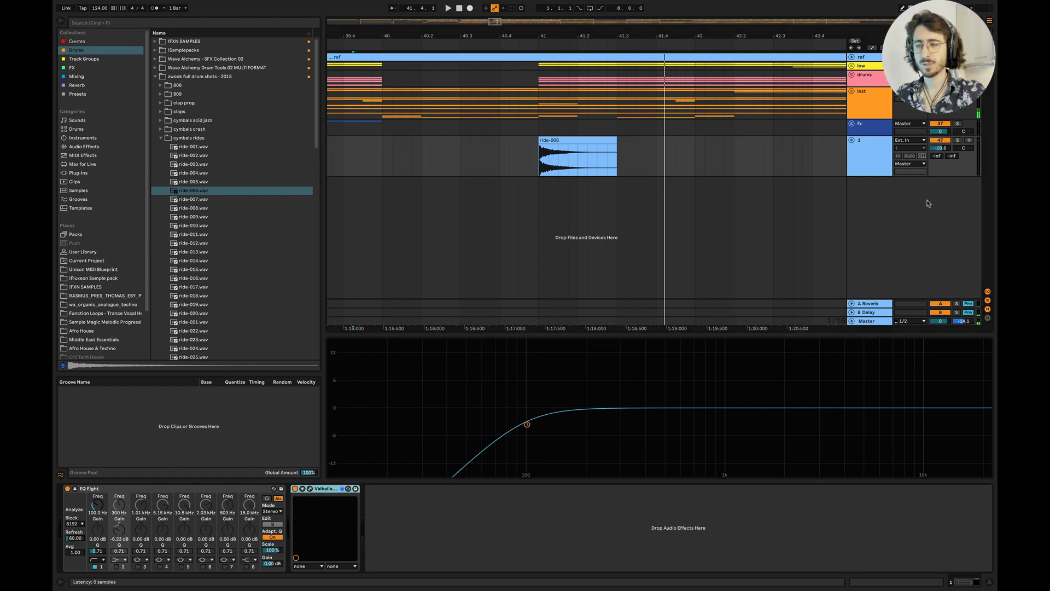
Step: Remove ValhallaVintageVerb from the ride track, set its delay send to -23.7 dB and play the passage
key("Delete")
left_click_drag(952, 156, 952, 137)
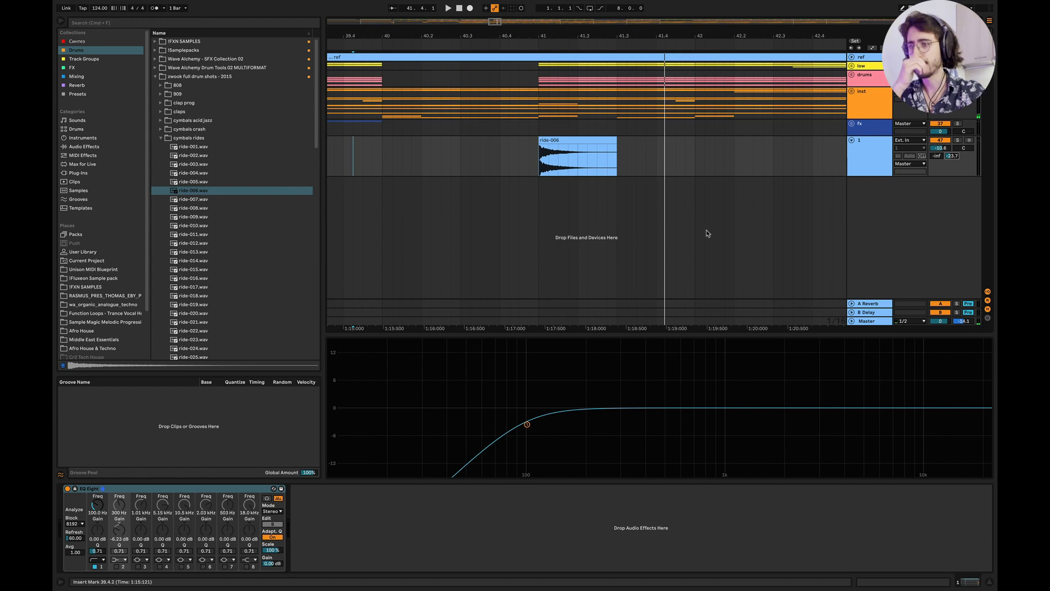
key("space")
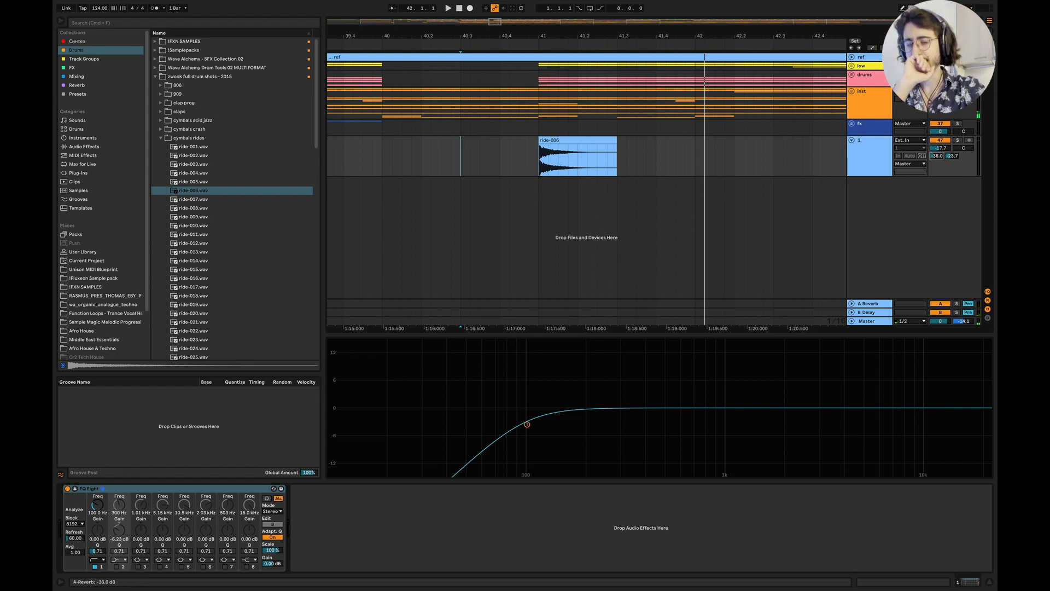
Step: Set the ride track's reverb send to -12.2 dB and its volume to -30.6 dB while playing it soloed
key("space")
left_click_drag(936, 156, 940, 149)
key("space")
left_click(957, 141)
key("space")
key("space")
key("space")
key("space")
key("space")
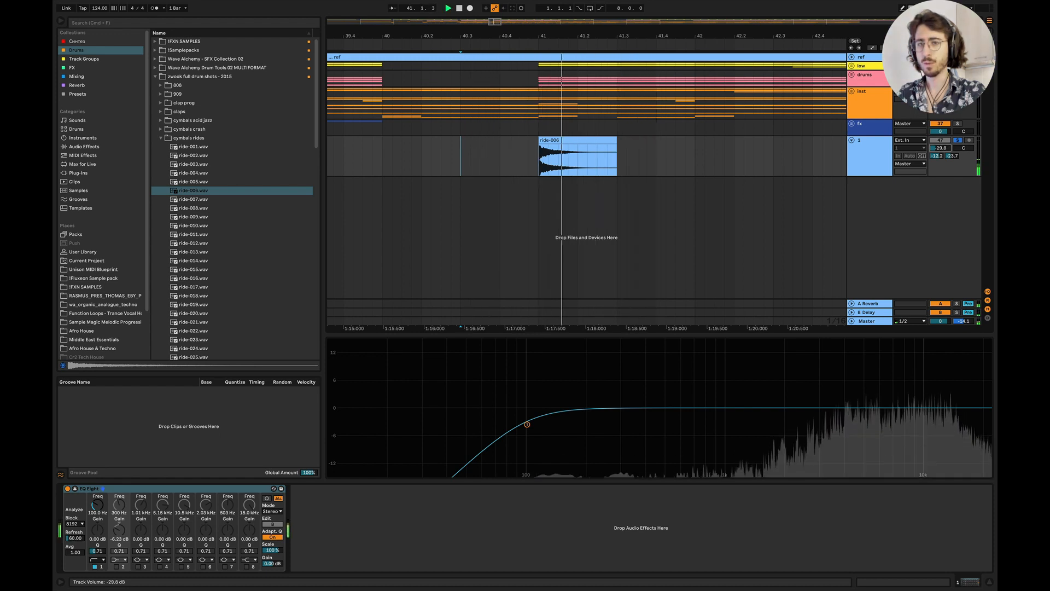
key("space")
Step: Unsolo and activate the ride track, and play the full mix from within bar 38 through the ride hit
scroll(448, 241, "down", 4)
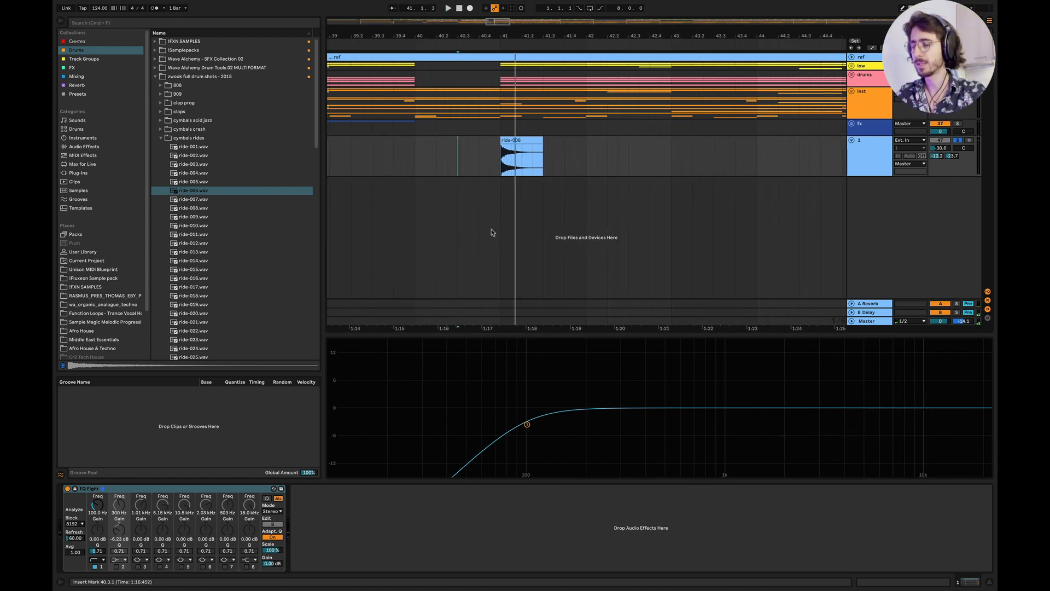
scroll(585, 153, "left", 5)
scroll(585, 145, "right", 1)
left_click(501, 151)
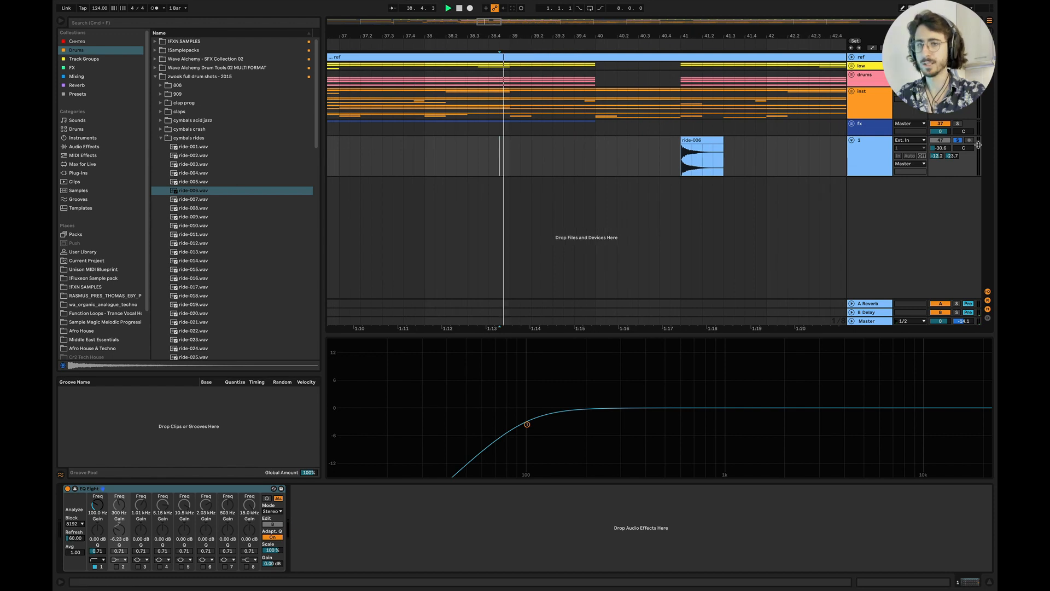
left_click(957, 140)
left_click(940, 140)
scroll(669, 193, "right", 4)
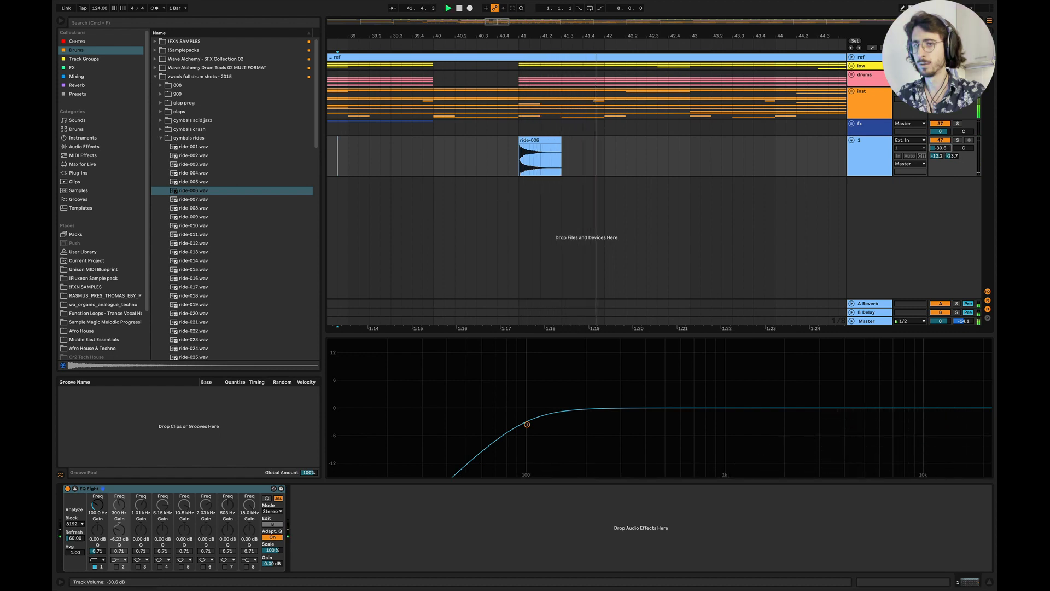
Step: Raise the ride track's volume to -19.2 dB and add a long fade-out to the ride-006 clip, checking by playback
key("space")
key("space")
left_click_drag(940, 147, 940, 137)
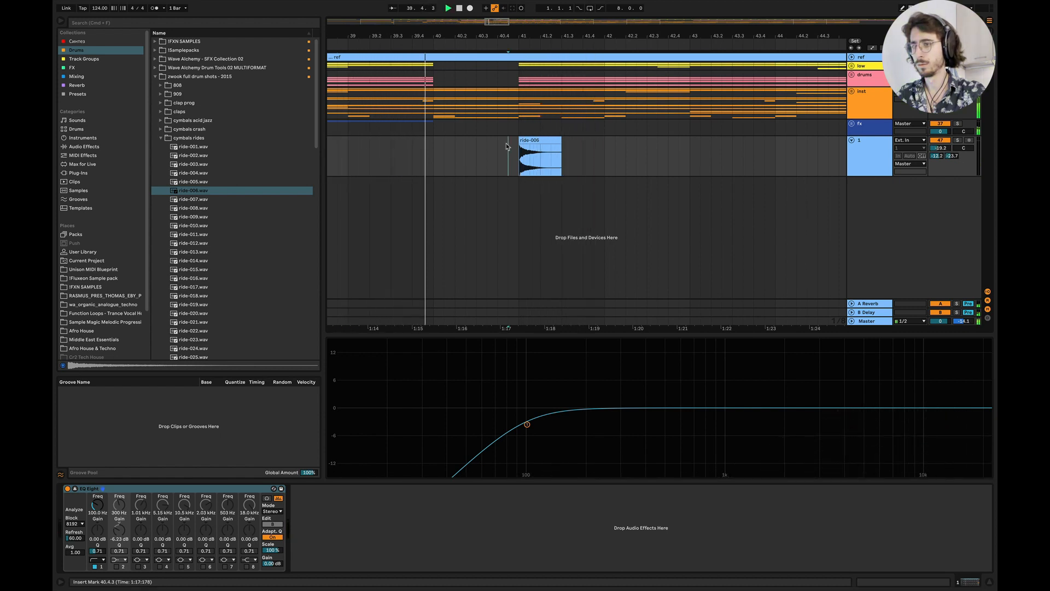
key("space")
key("space")
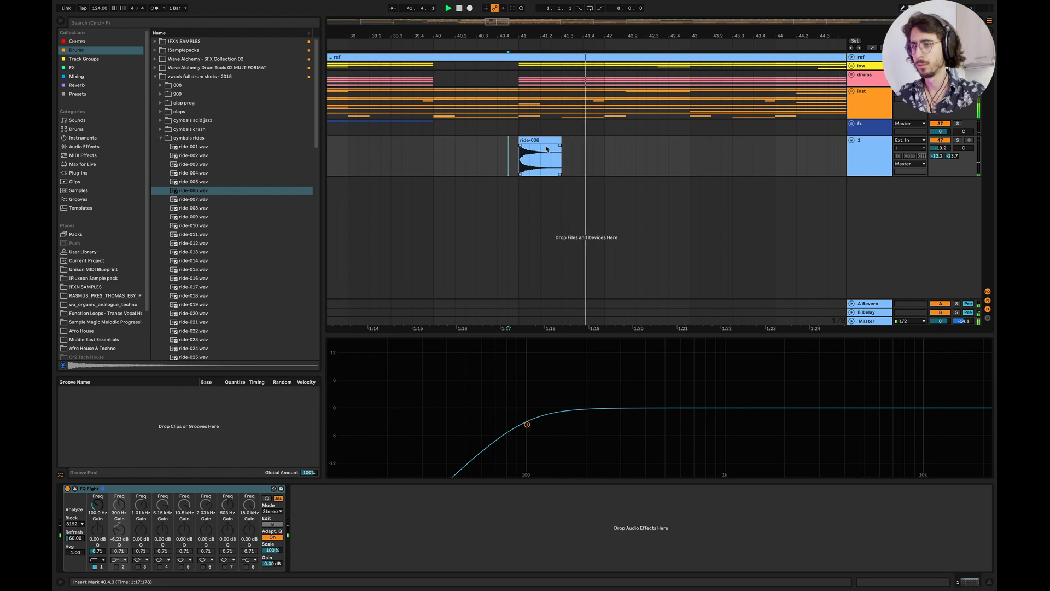
left_click_drag(560, 148, 453, 149)
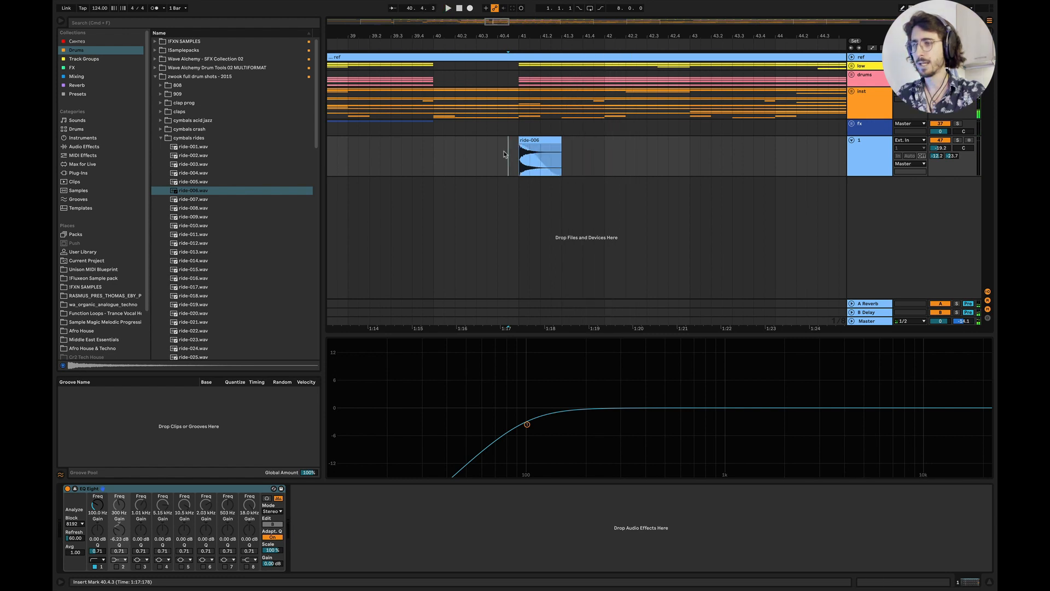
key("space")
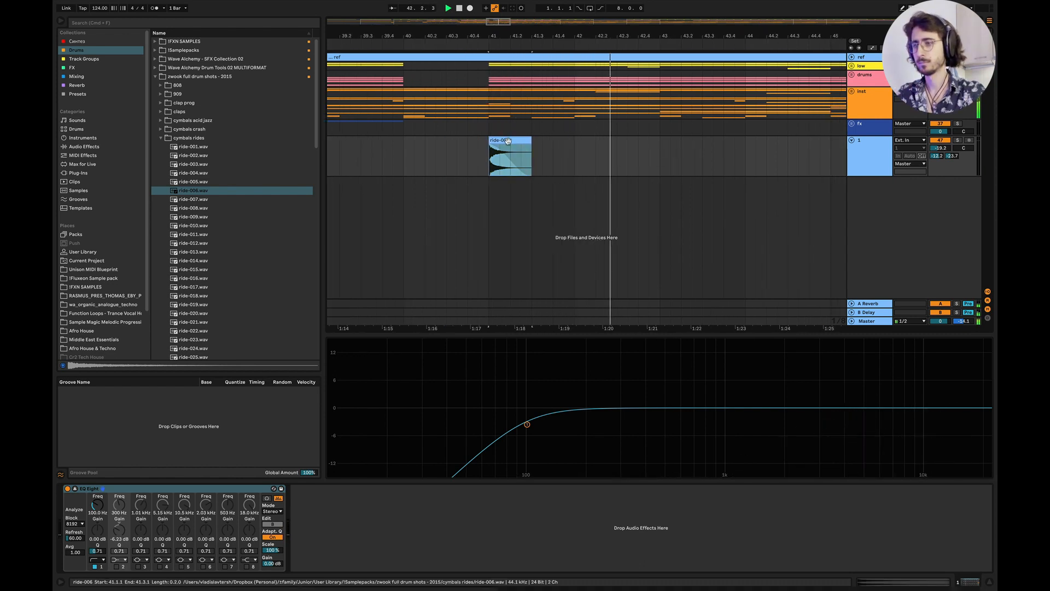
Step: Recolour the ride-006 clip pink like the drums and move its track into the collapsed drums group
right_click(510, 145)
left_click(516, 337)
left_click(414, 156)
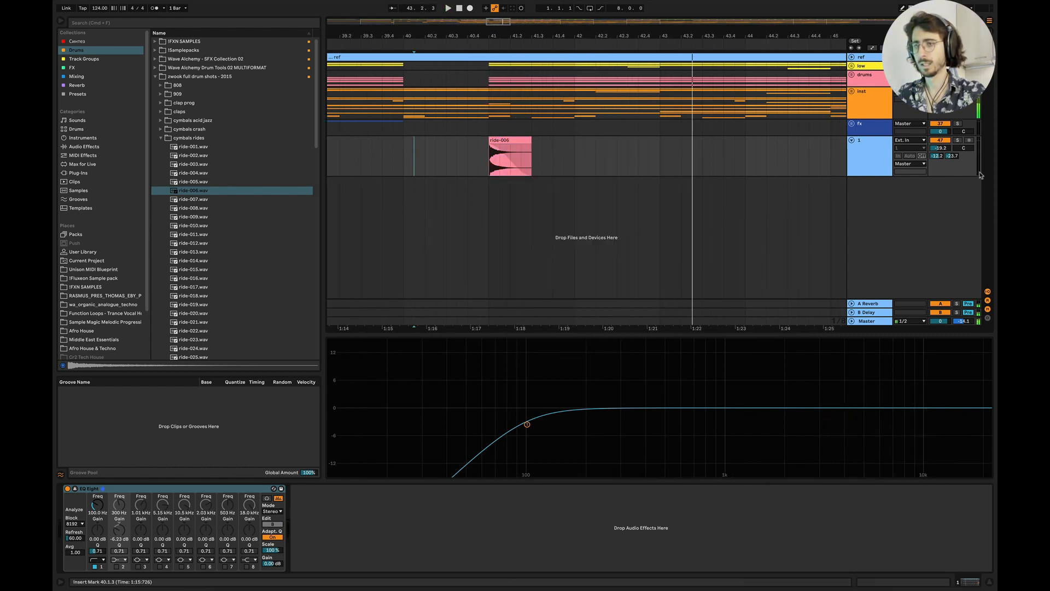
left_click(873, 79)
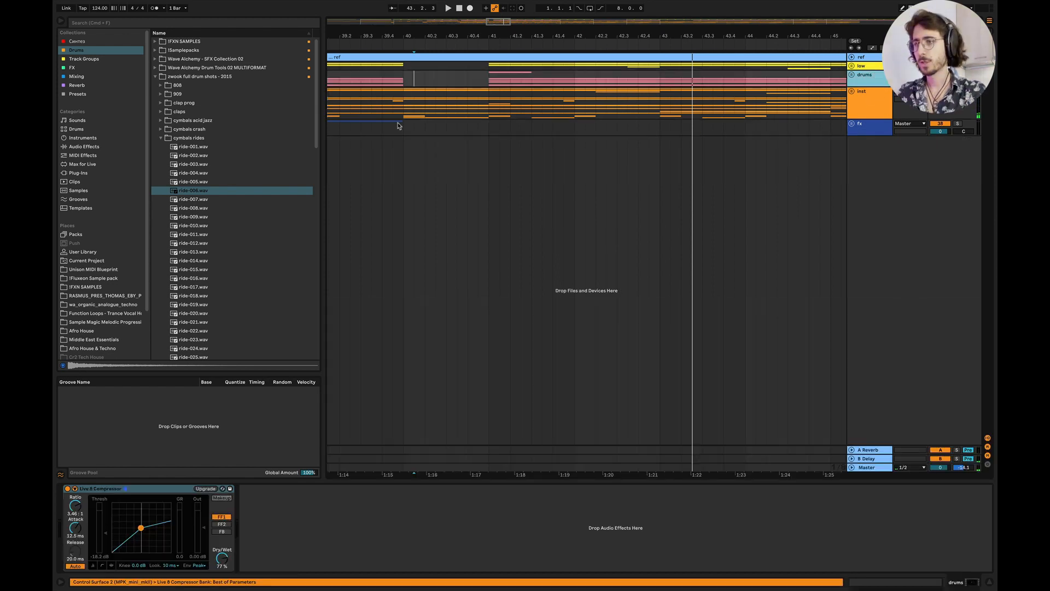
Step: Look over the sections from the first drop to drop 2, and replay the transition around bars 38 to 41
scroll(398, 125, "down", 6)
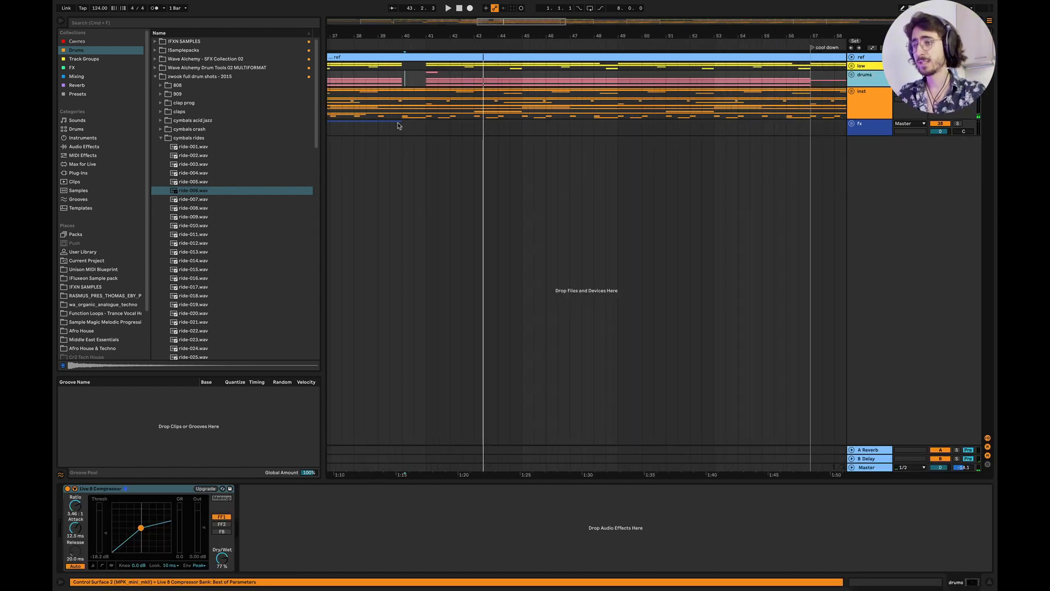
scroll(414, 130, "right", 6)
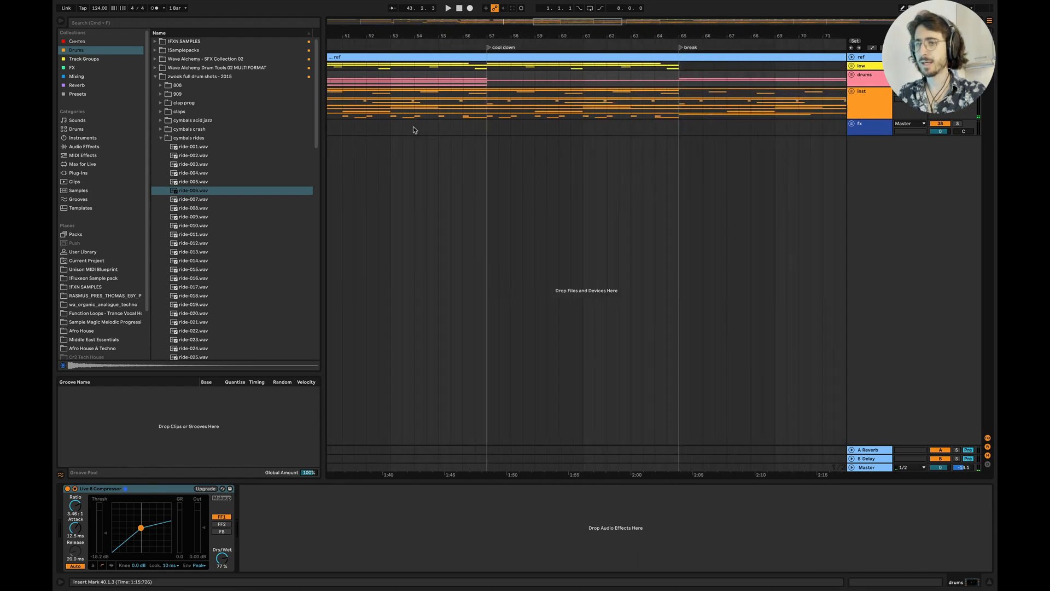
scroll(414, 131, "down", 4)
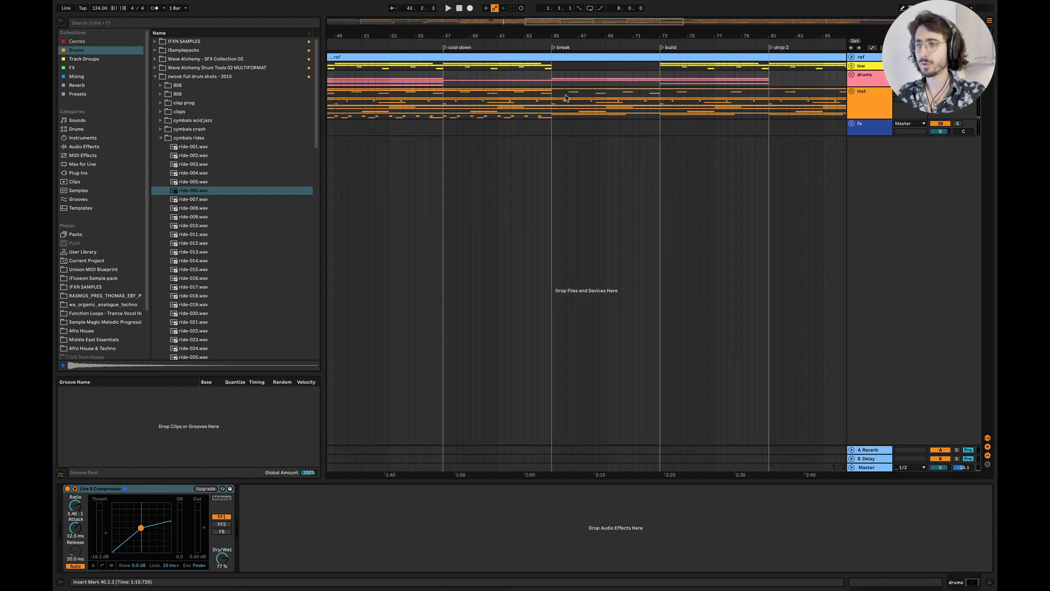
scroll(565, 98, "up", 5)
scroll(541, 107, "left", 6)
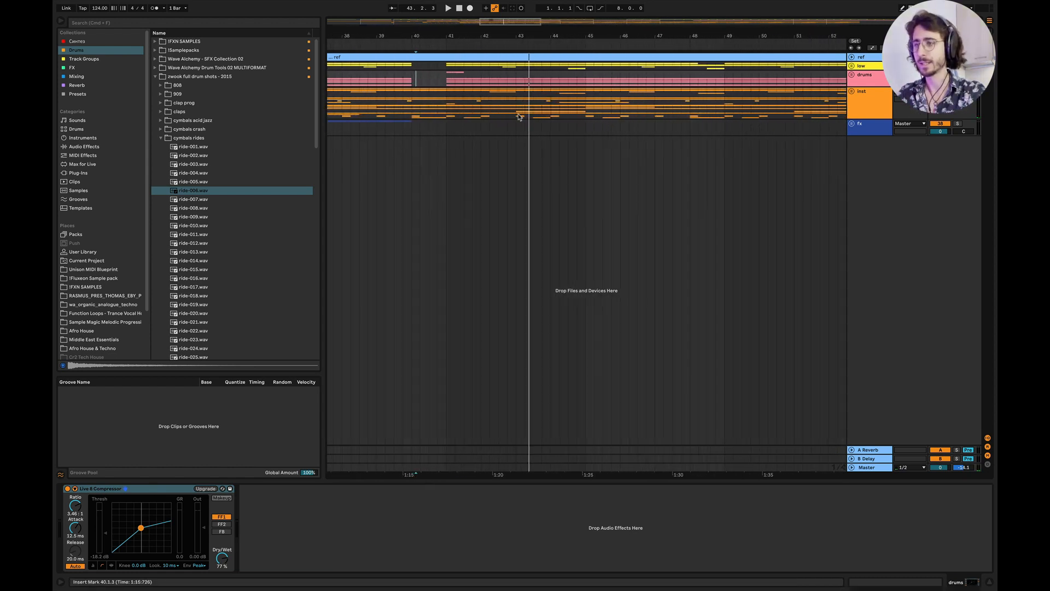
scroll(514, 118, "left", 2)
left_click(450, 131)
key("space")
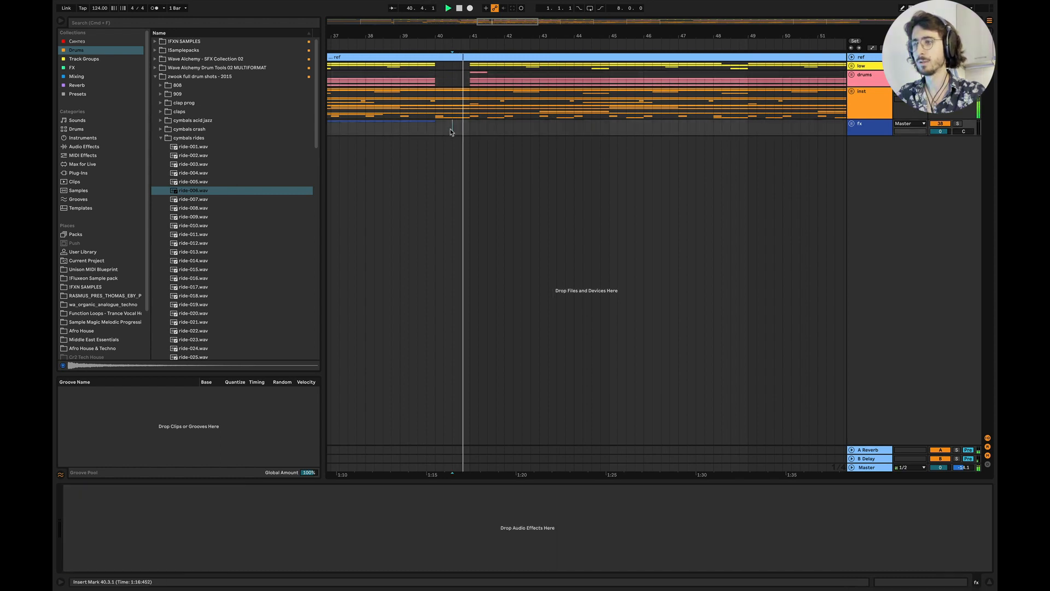
scroll(476, 131, "right", 1)
scroll(507, 130, "left", 1)
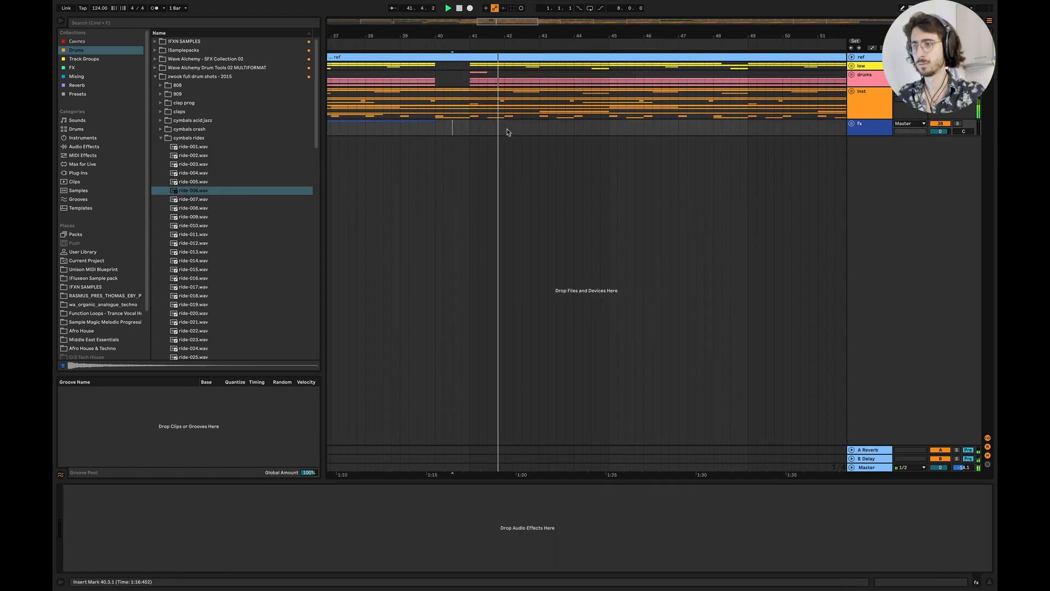
left_click(378, 127)
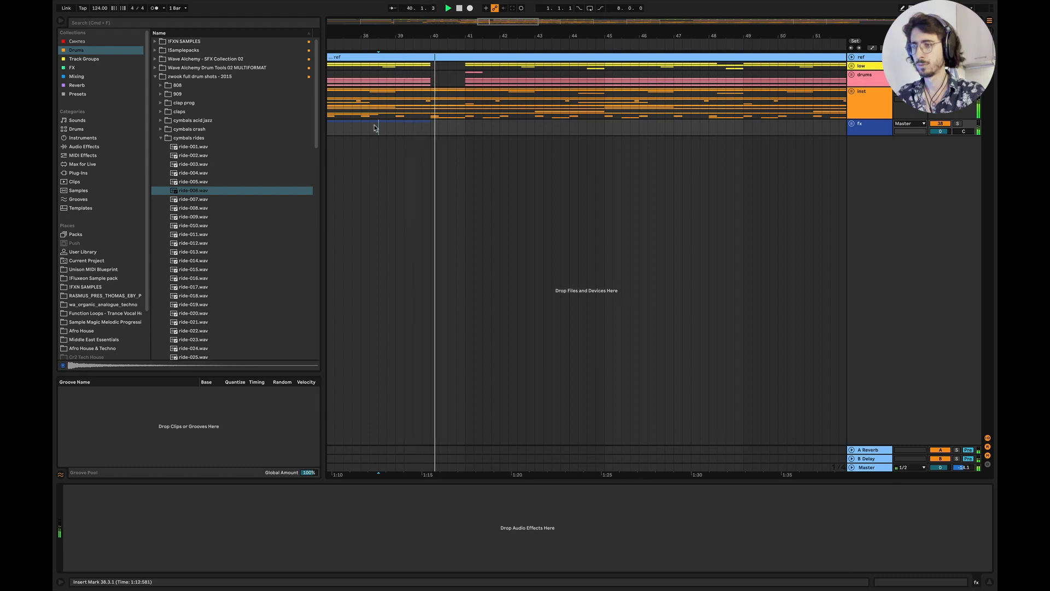
Step: Collapse the drum shots folder and search the User Library for "ping"
left_click(156, 77)
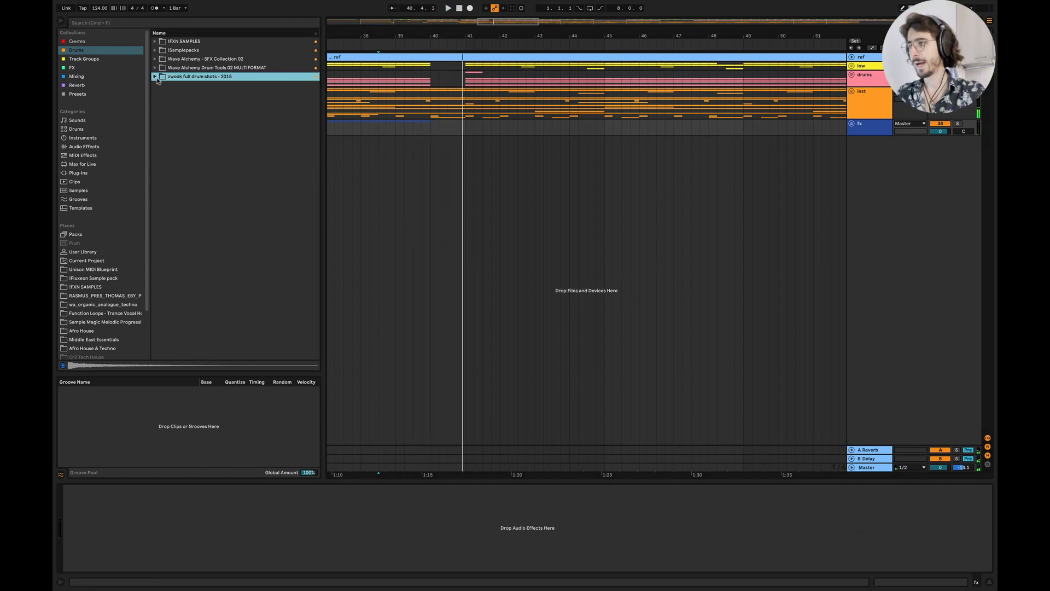
left_click(96, 278)
left_click(175, 23)
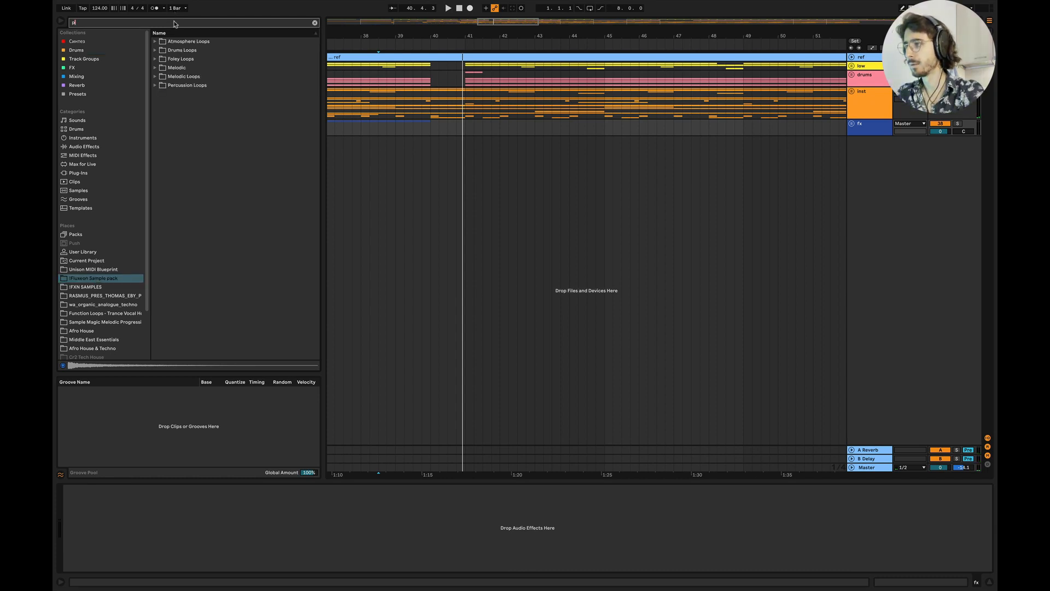
type("ping")
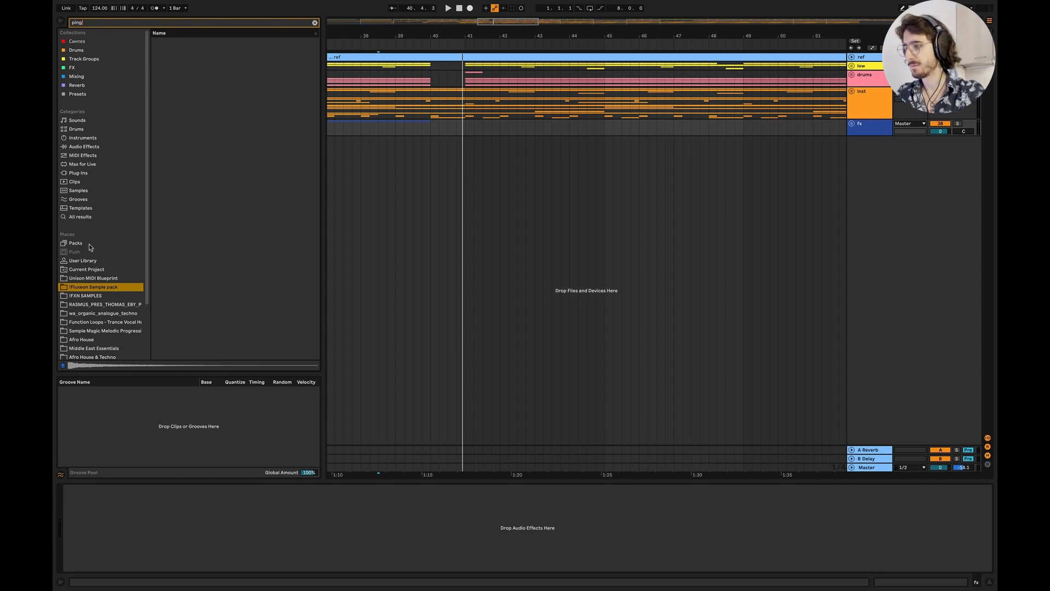
left_click(77, 260)
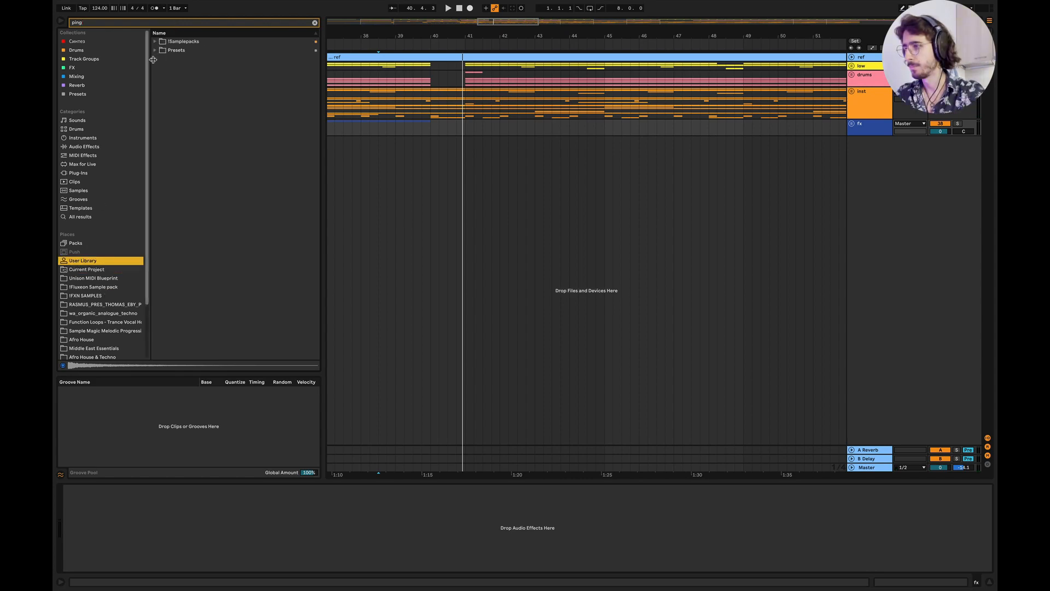
Step: Find ping pong hit.wav in the Sinking fx folder and place it on a new audio track at bar 40
left_click(154, 41)
left_click(161, 50)
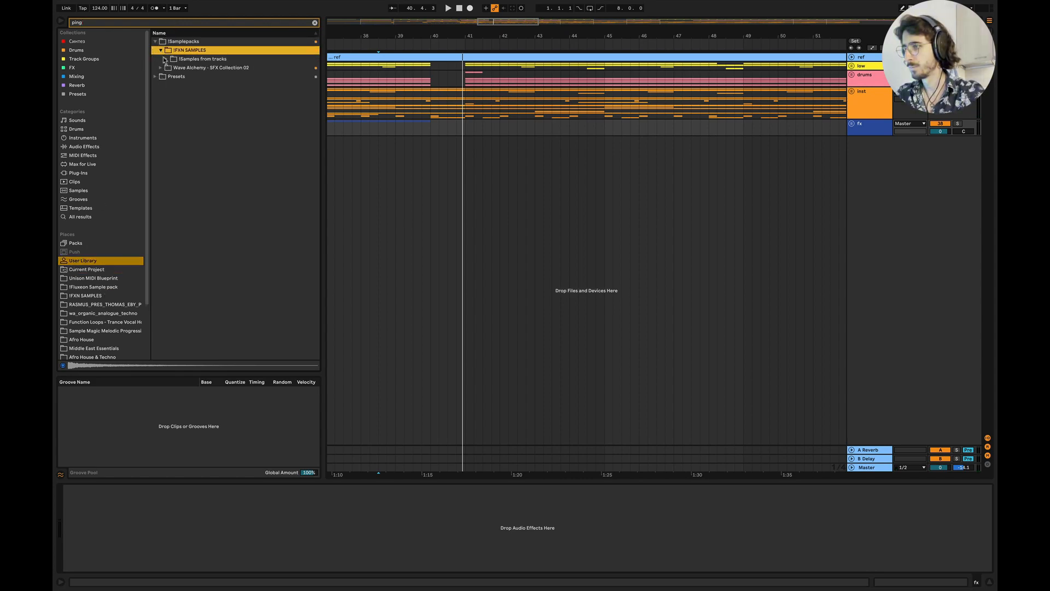
left_click(165, 59)
left_click(172, 68)
left_click(177, 76)
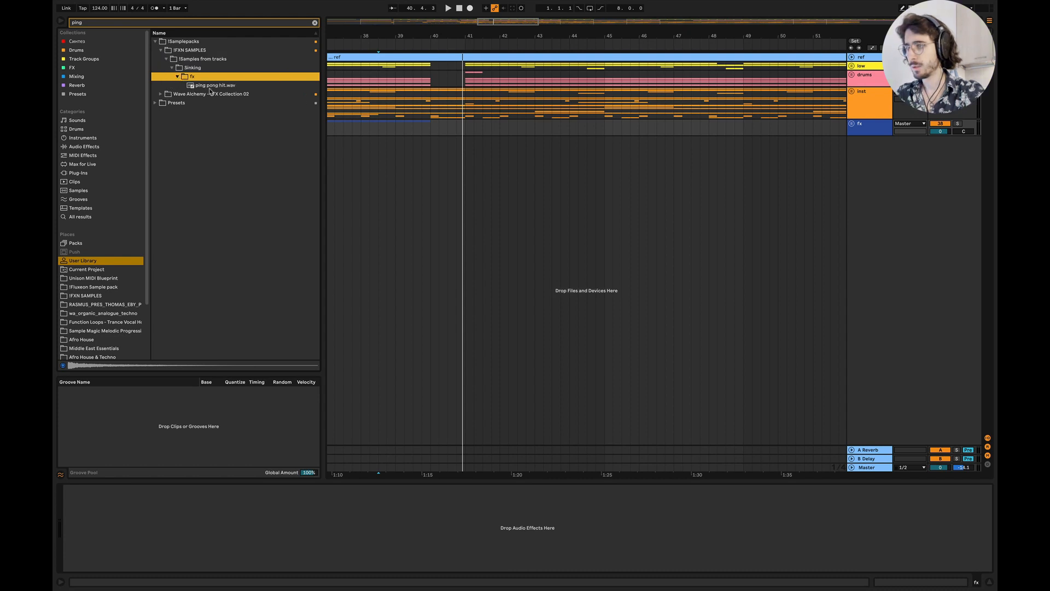
left_click_drag(211, 87, 450, 143)
scroll(404, 153, "up", 3)
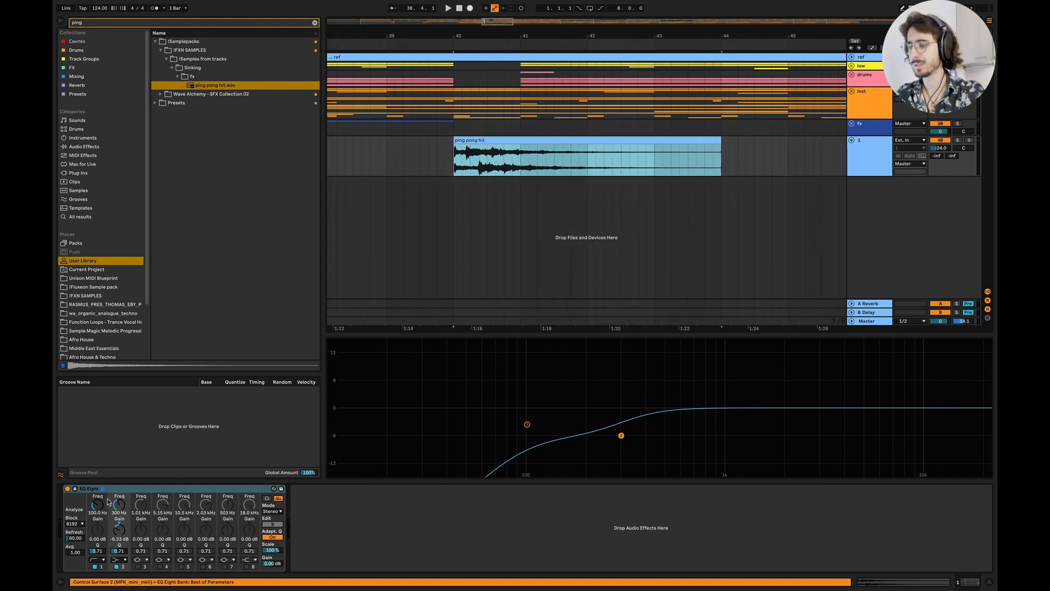
Step: Set the ping pong hit's EQ Eight low cut to 147 Hz and band 2 to 500 Hz at -6.46 dB
left_click_drag(108, 502, 109, 504)
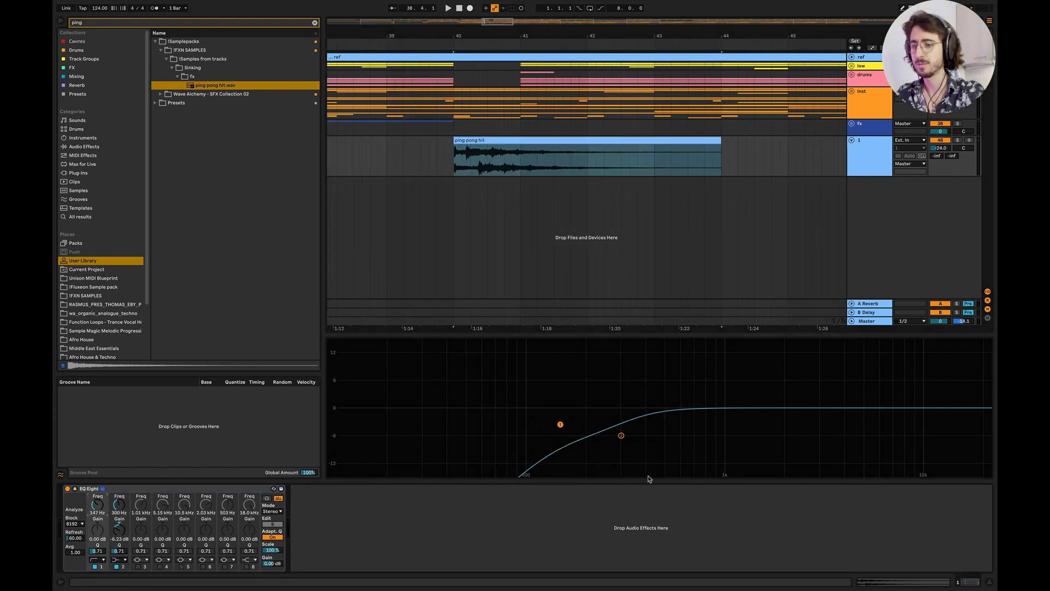
left_click_drag(621, 436, 631, 435)
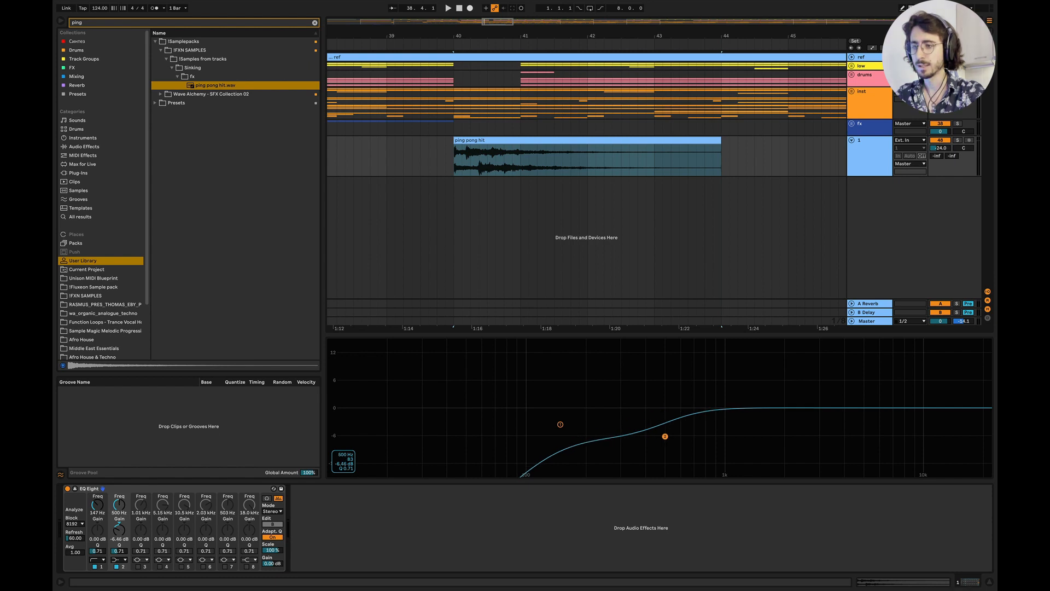
Step: Set the ping pong hit's track volume to -12.0 dB and shorten its clip to end at bar 42 with a fade-out
left_click(387, 149)
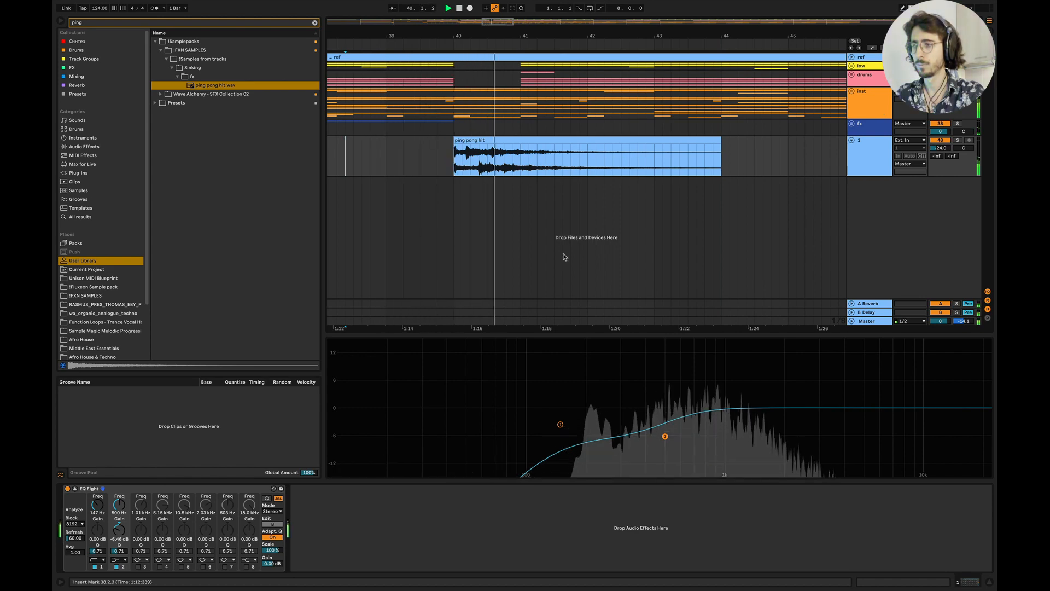
key("space")
key("space")
mouse_move(940, 147)
left_mouse_down()
mouse_move(940, 132)
mouse_move(940, 147)
left_mouse_up()
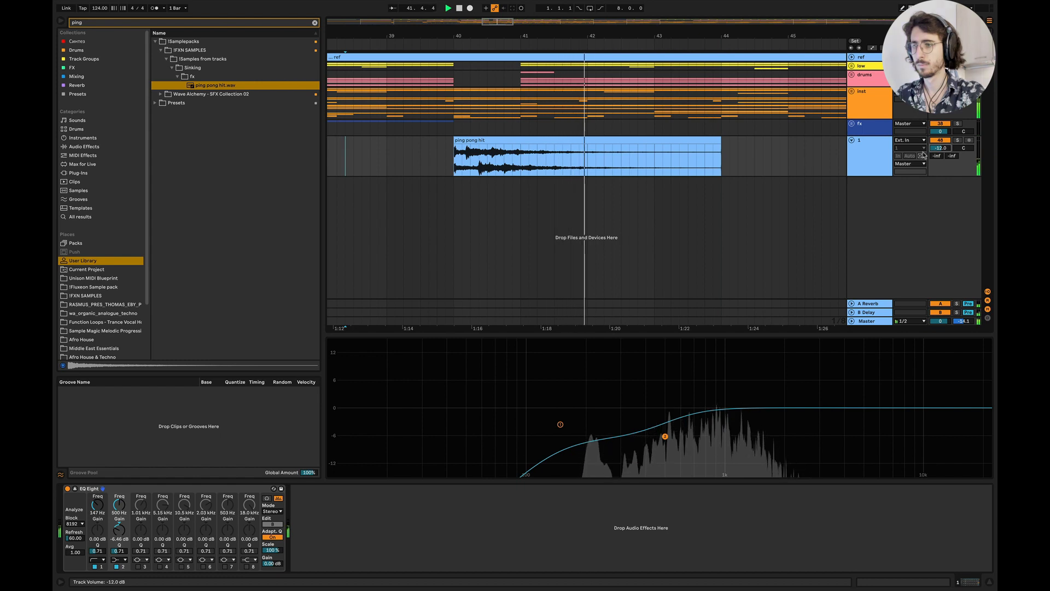
left_click_drag(720, 140, 424, 157)
left_click(586, 149)
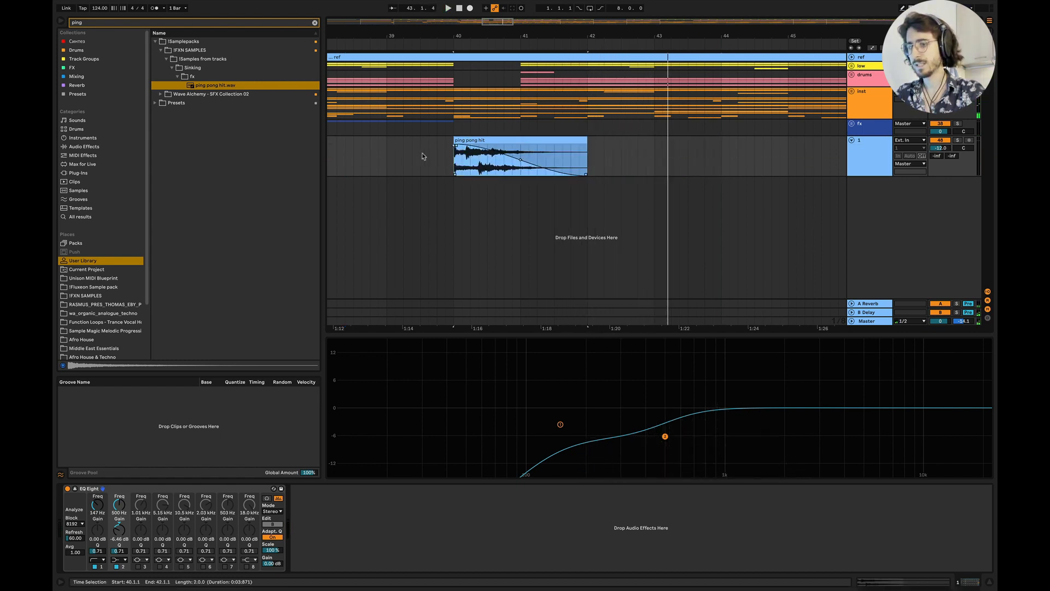
Step: Raise the ping pong hit's EQ Eight low cut to 325 Hz while auditioning the track soloed, comparing with the EQ bypassed
left_click(102, 488)
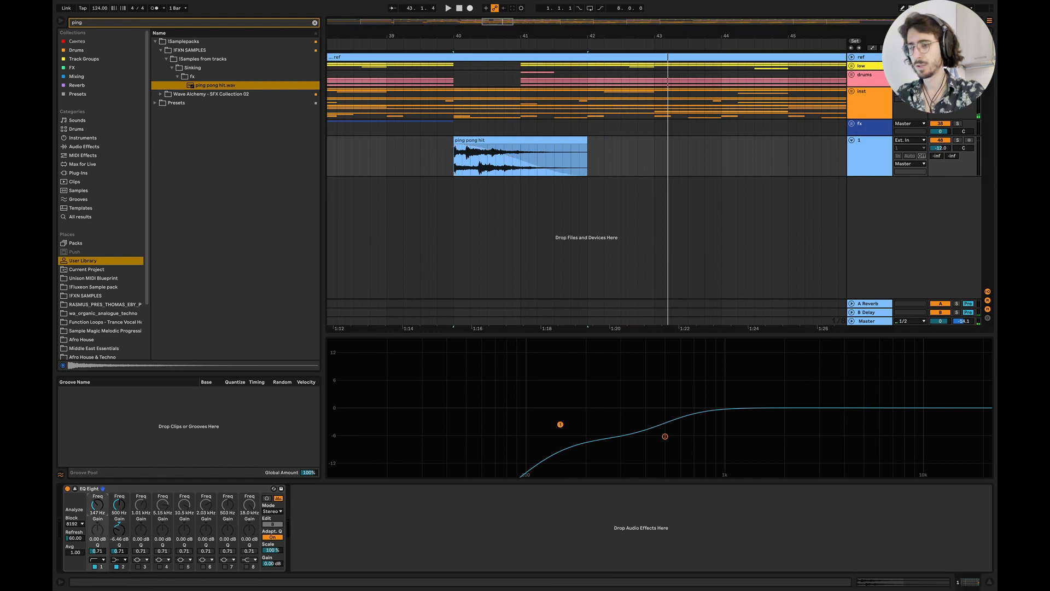
left_click(446, 160)
key("space")
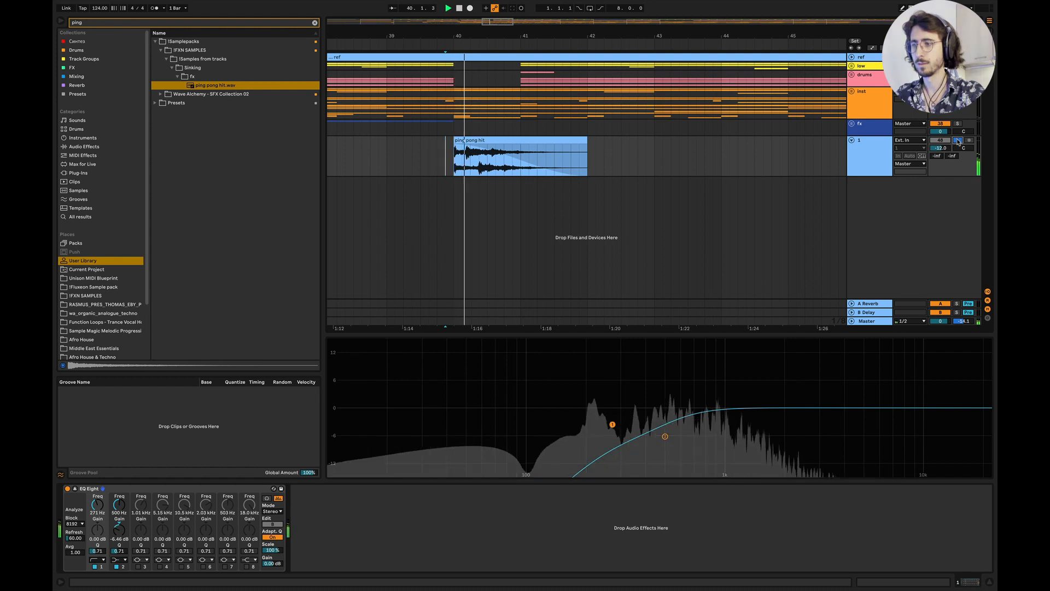
scroll(97, 504, "up", 5)
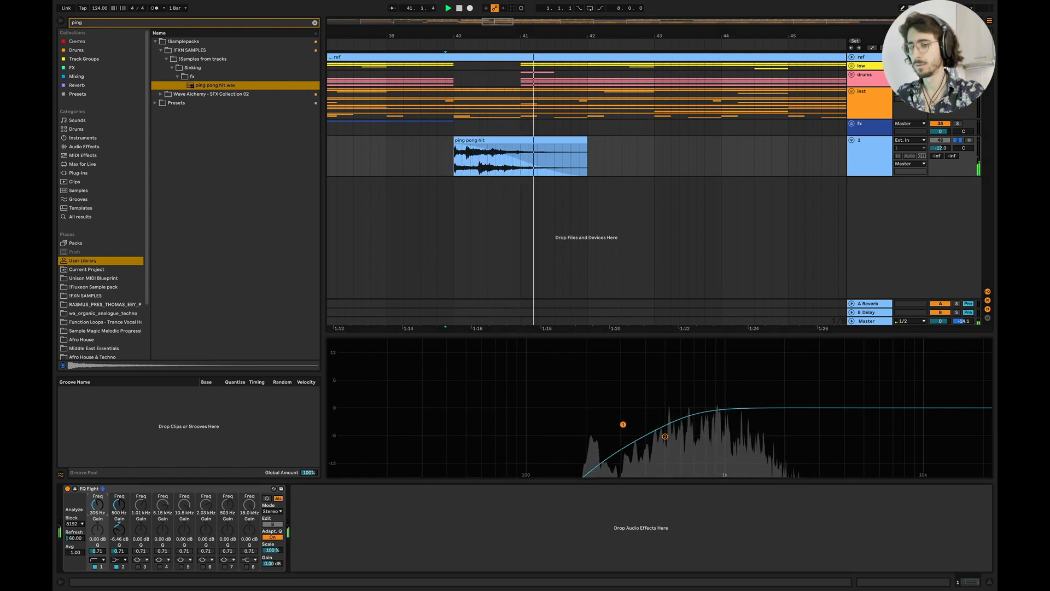
left_click(68, 489)
left_click(67, 488)
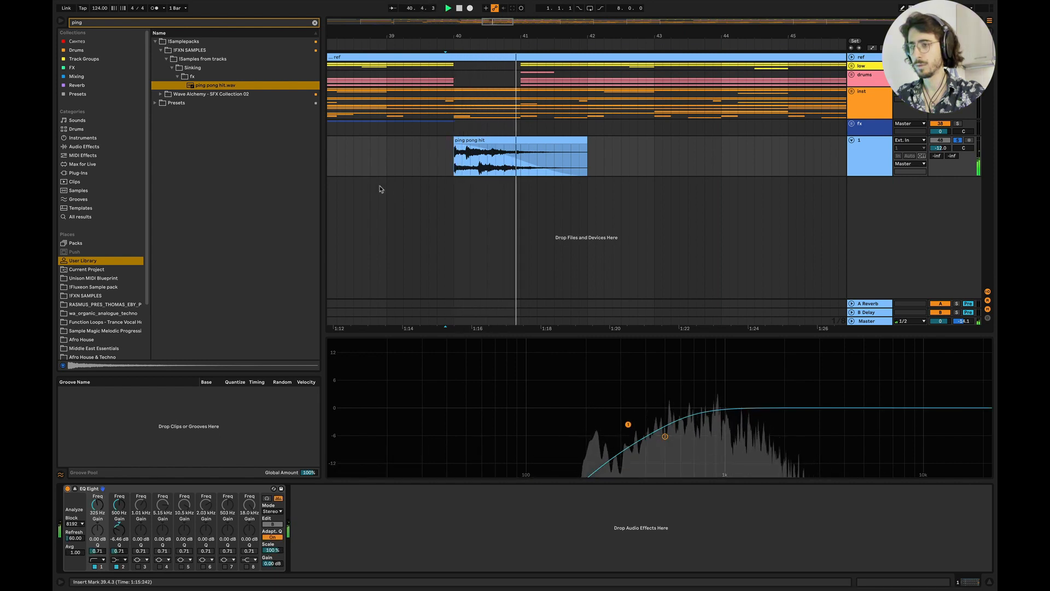
Step: Unsolo the ping pong hit's track and set its volume to -13.0 dB against the full mix
left_click(957, 141)
left_click_drag(941, 147, 940, 149)
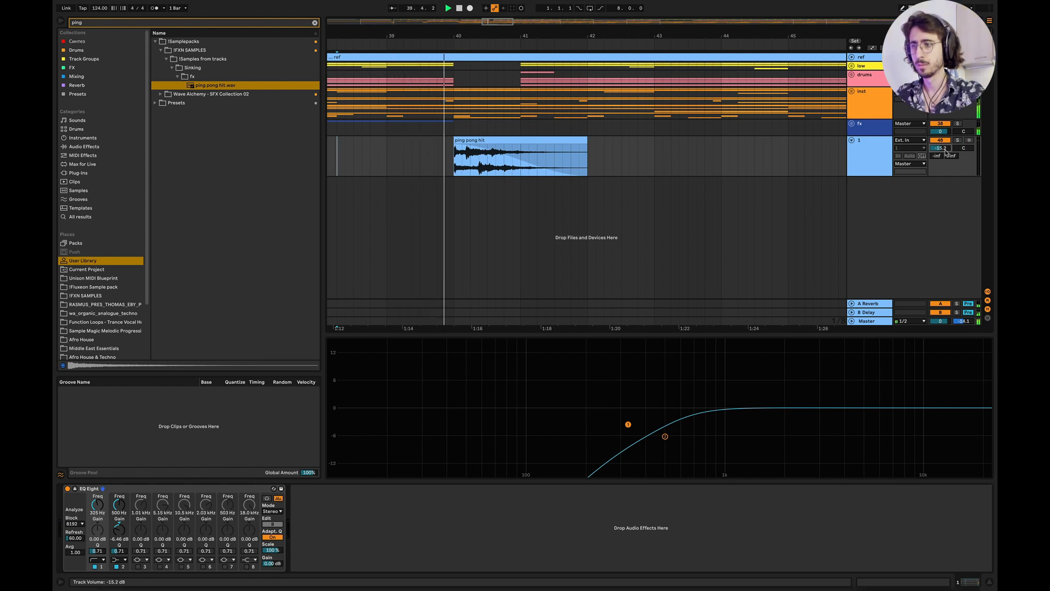
mouse_move(940, 148)
left_mouse_down()
mouse_move(941, 137)
mouse_move(941, 149)
left_mouse_up()
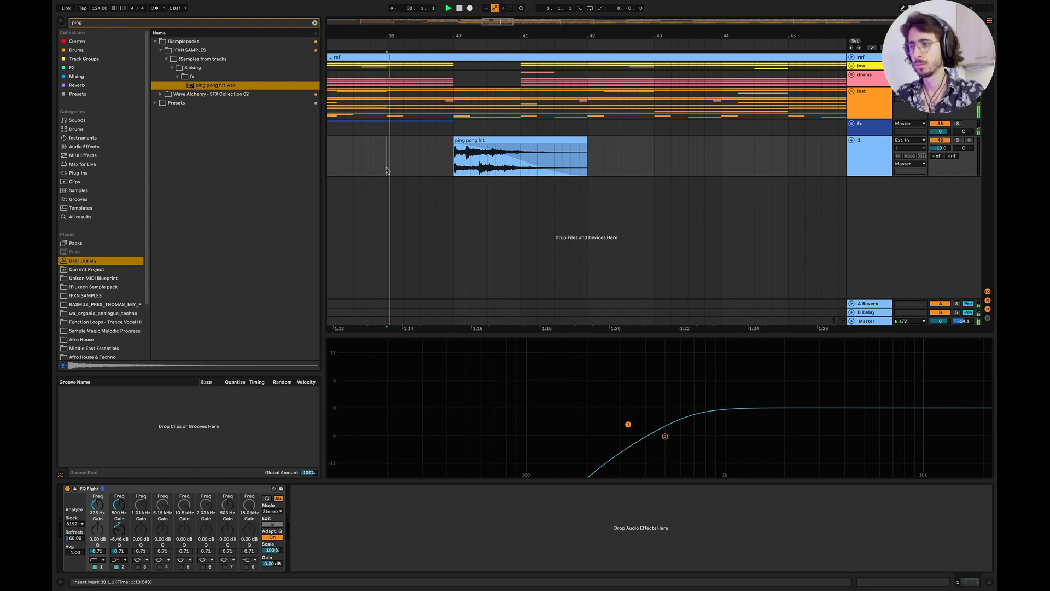
Step: Compare the ping pong hit's placement with the reference track's waveform around bars 40 to 42
left_click(855, 57)
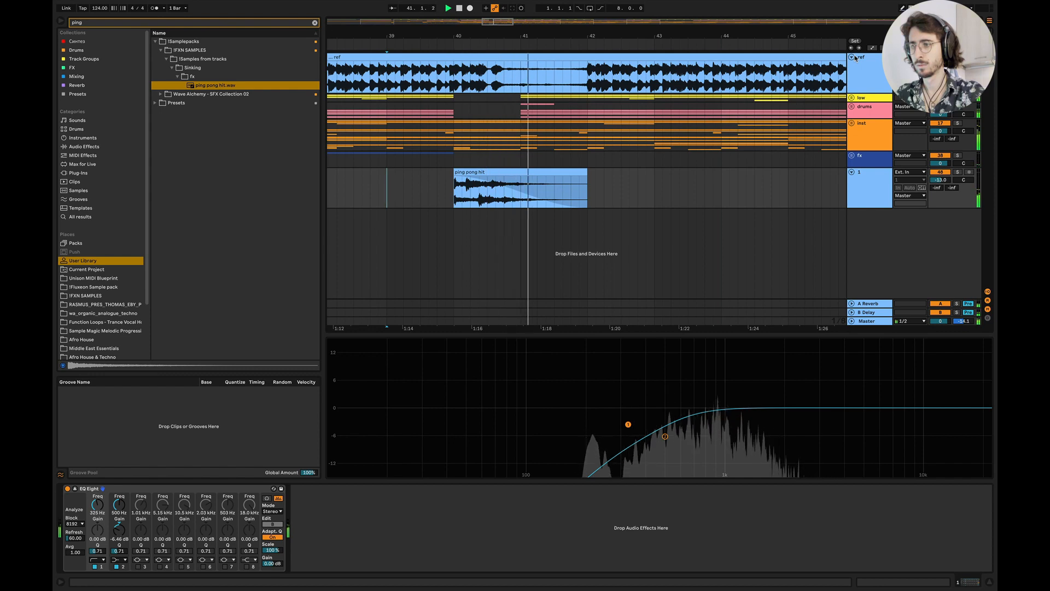
left_click(552, 172)
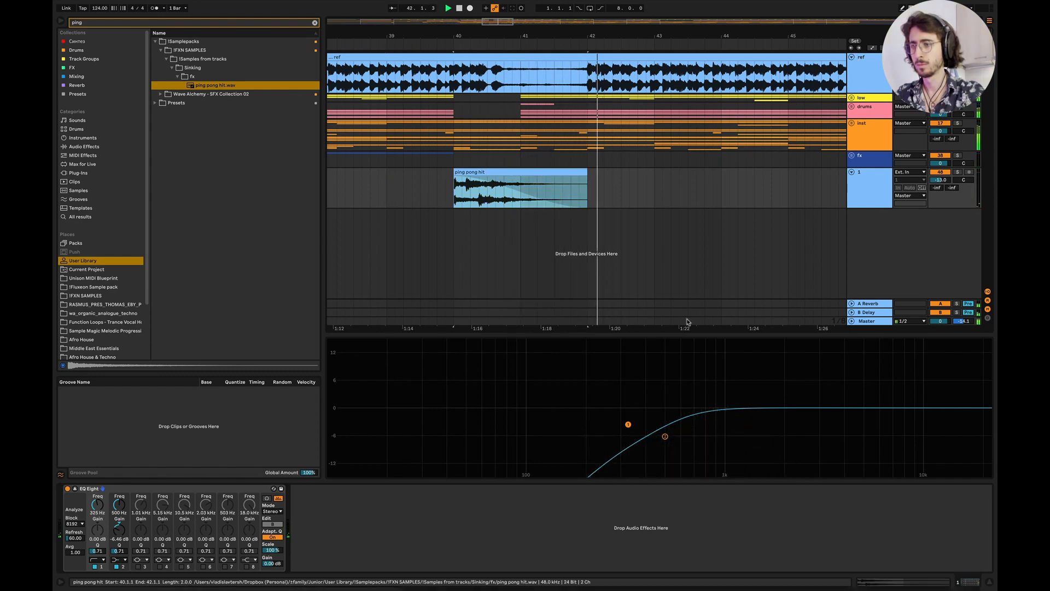
left_click(991, 584)
scroll(478, 283, "right", 4)
scroll(478, 283, "down", 4)
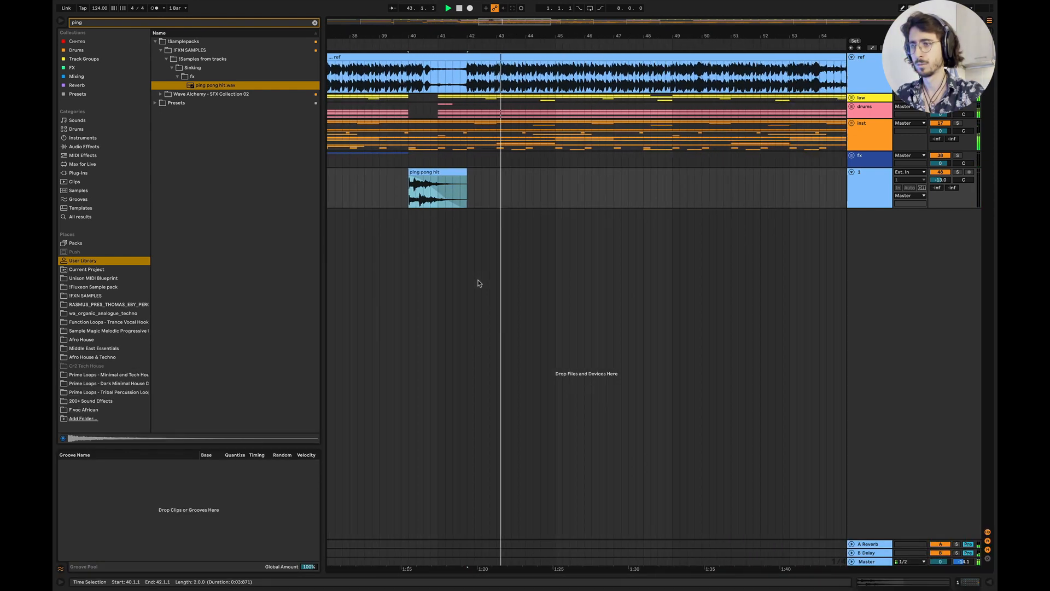
scroll(478, 283, "left", 2)
right_click(484, 183)
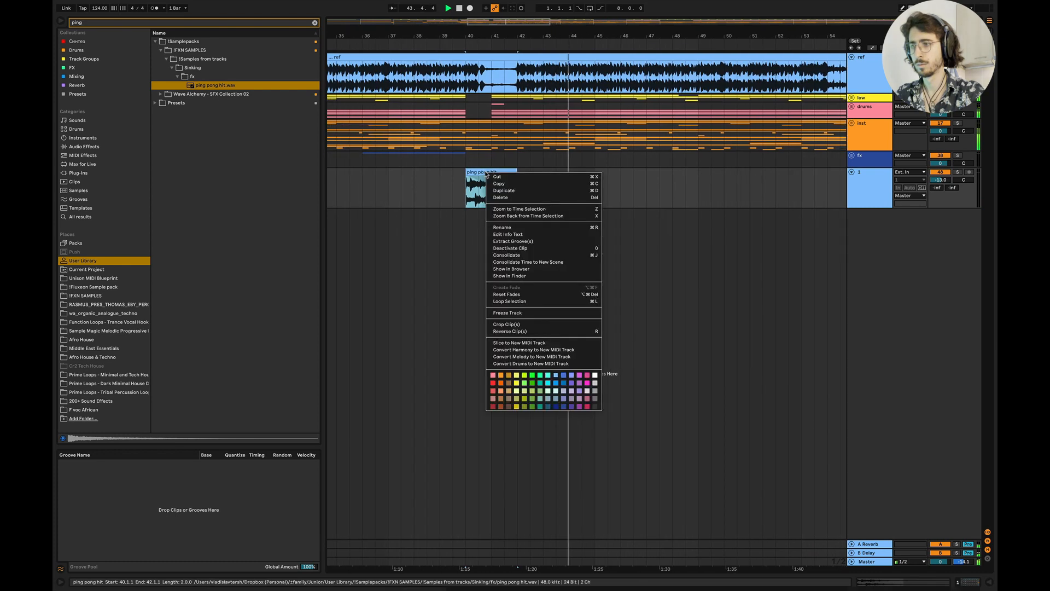
left_click(448, 366)
left_click(851, 57)
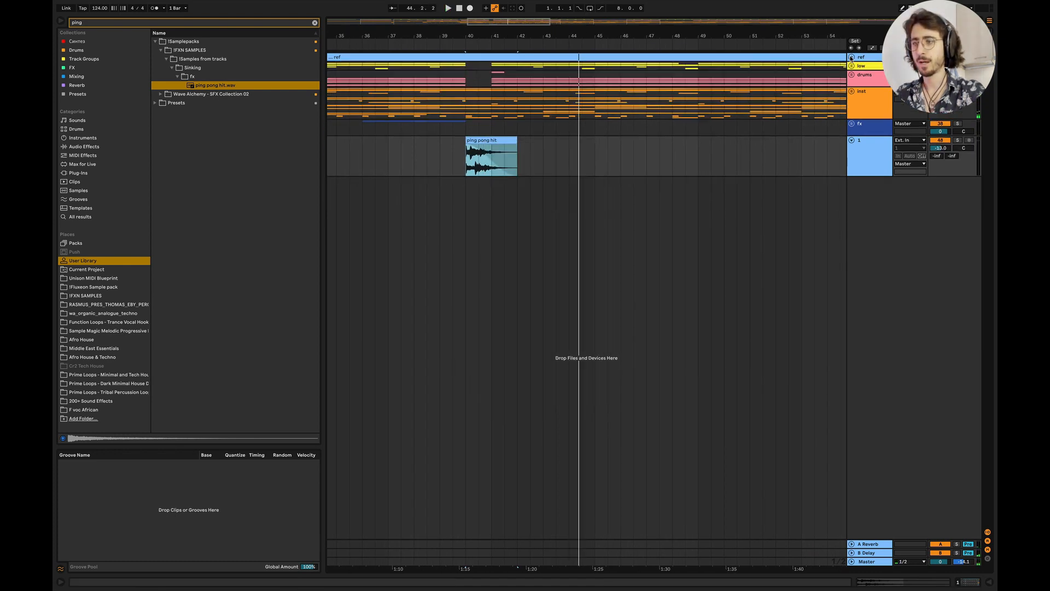
Step: Clear the sample search and audition several conga loops in the Prime Loops Tribal Percussion Loops folder
left_click(119, 393)
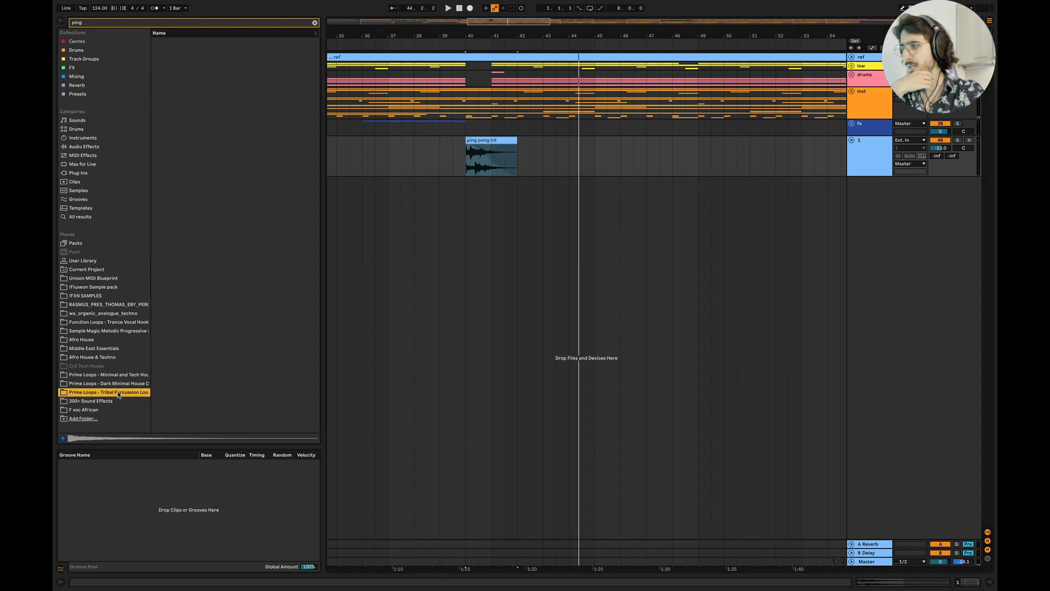
left_click(314, 22)
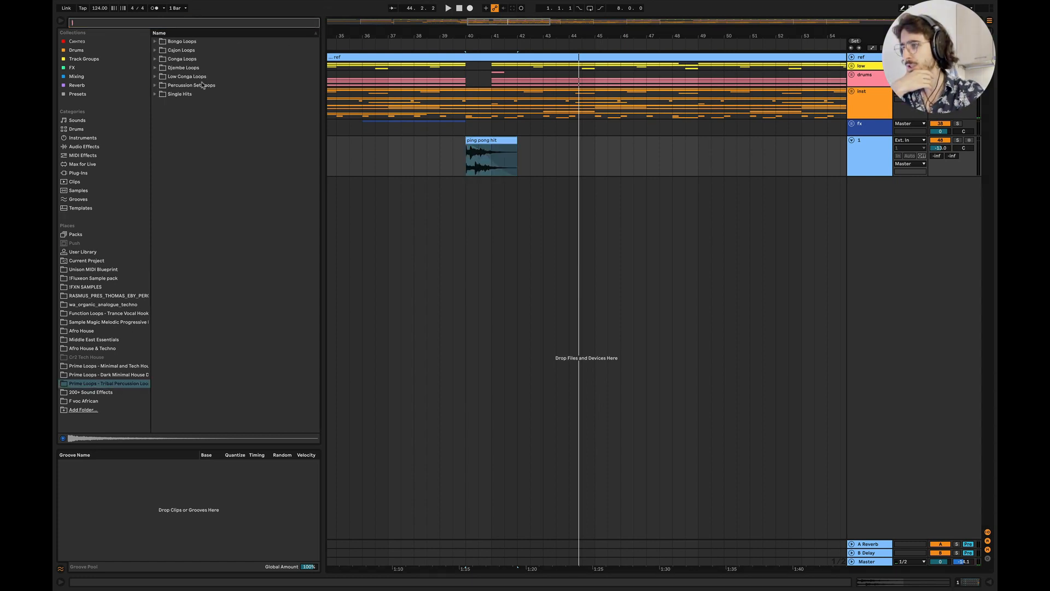
left_click(156, 60)
left_click(231, 147)
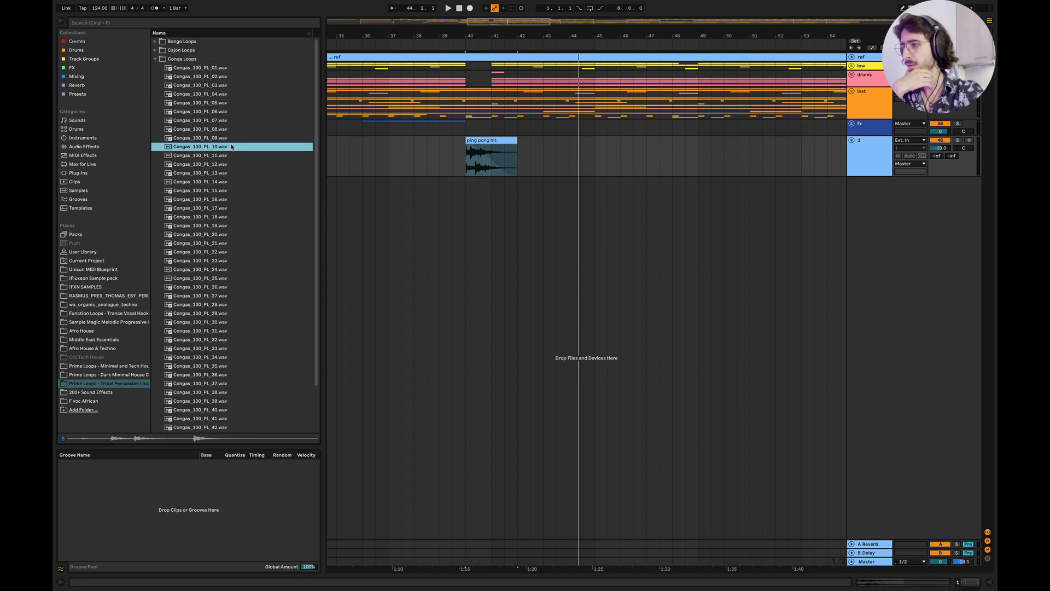
left_click(204, 225)
left_click(203, 296)
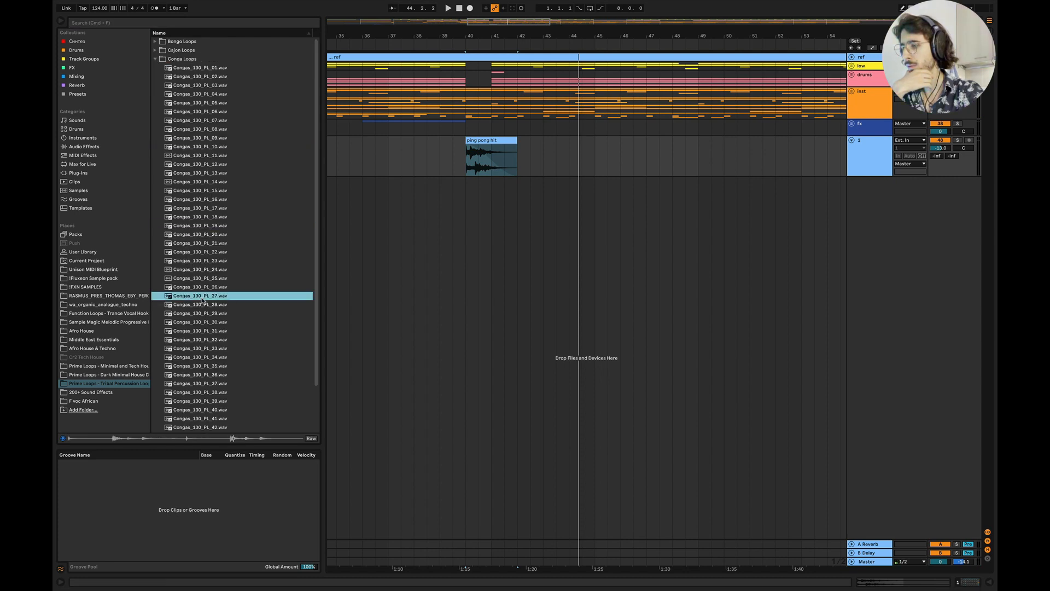
left_click(155, 59)
Step: Audition Bongos_130_PL_08.wav from the Bongo Loops folder and place it on a new audio track at bar 41
left_click(156, 41)
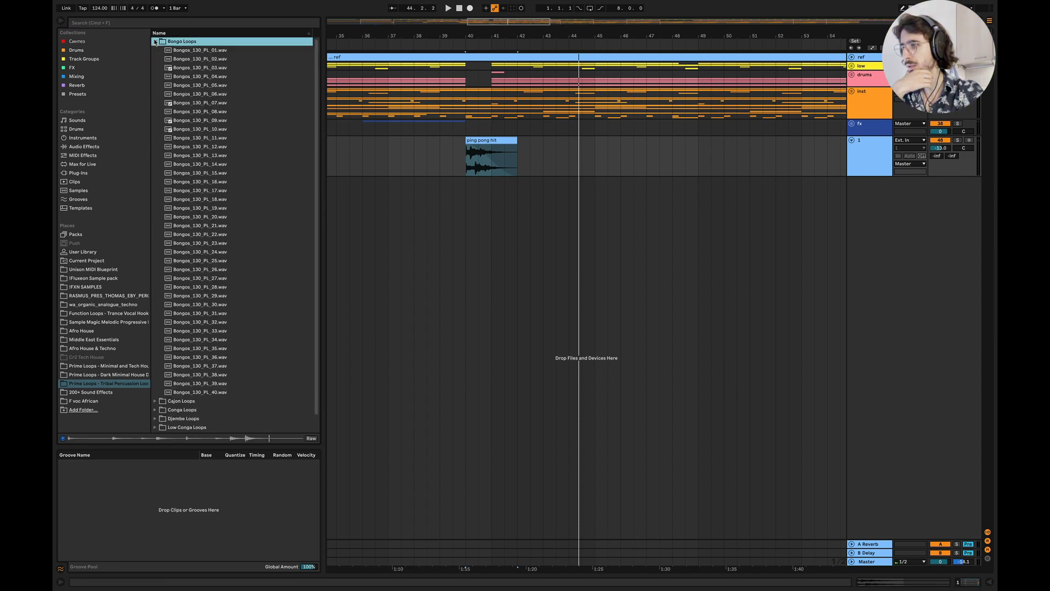
left_click(192, 112)
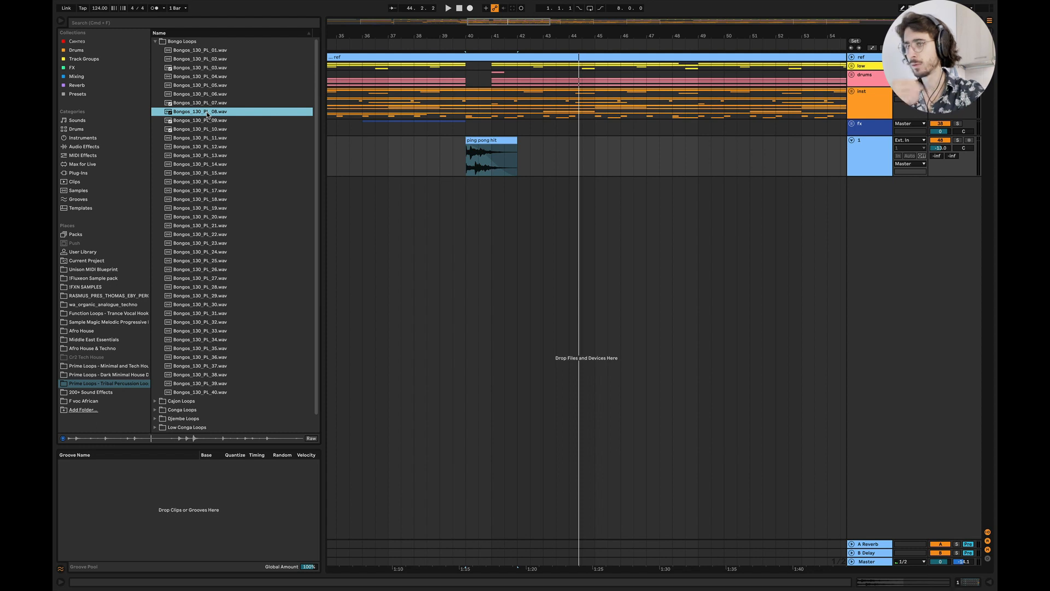
left_click_drag(207, 114, 504, 191)
scroll(504, 191, "up", 5)
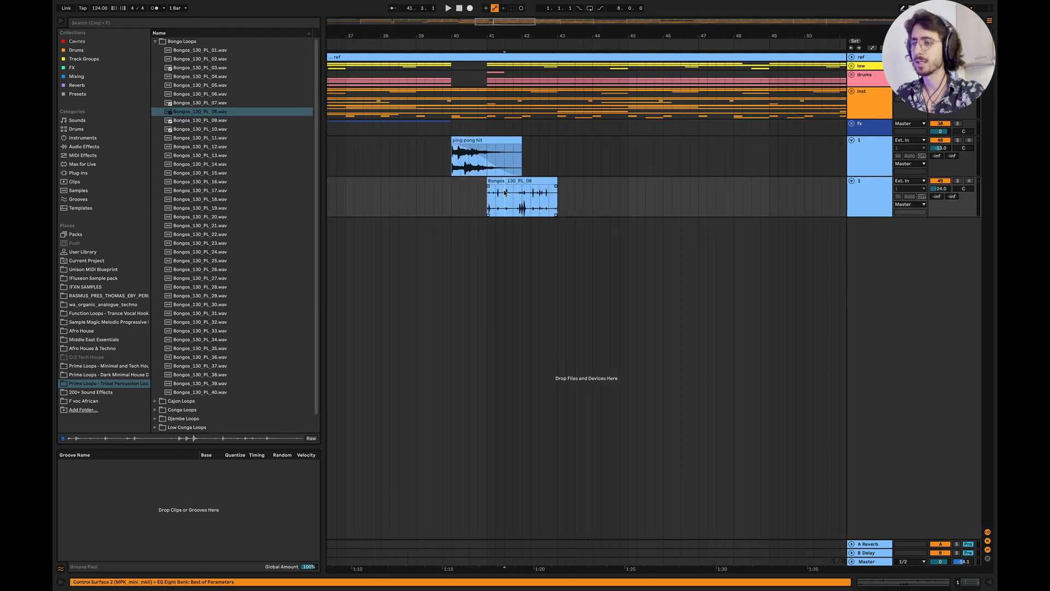
Step: Solo the bongo loop's track and raise its volume to about -9 dB while replaying from bar 40
left_click(422, 200)
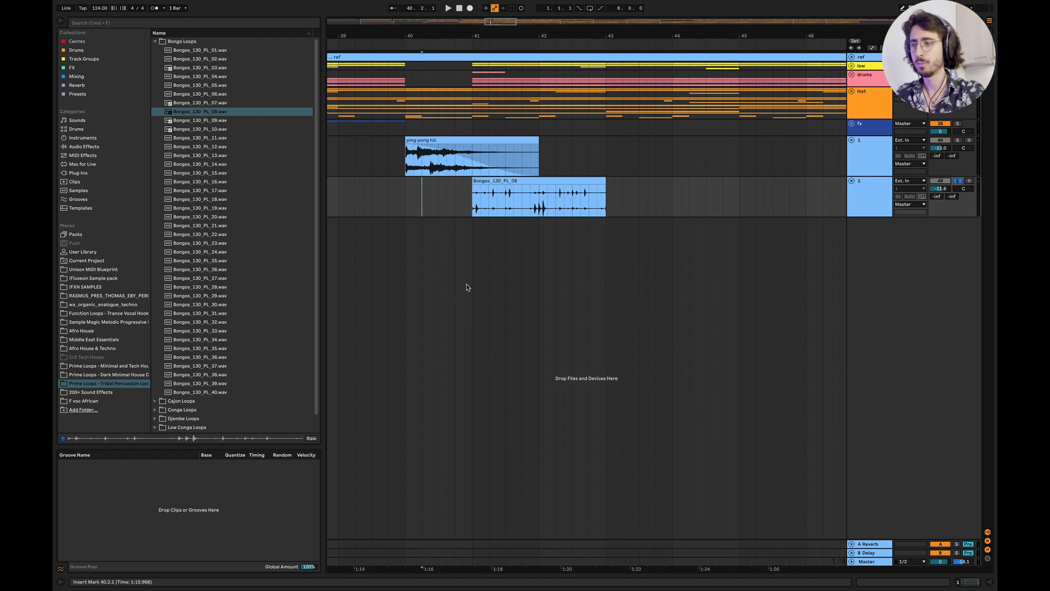
key("space")
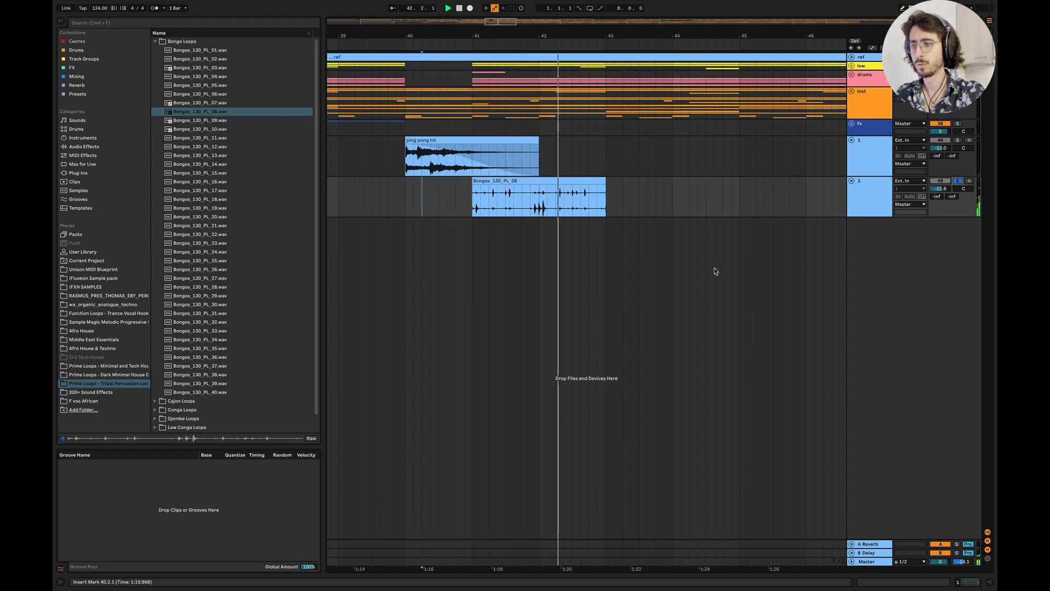
left_click_drag(940, 188, 940, 186)
key("space")
key("space")
left_click_drag(940, 189, 940, 186)
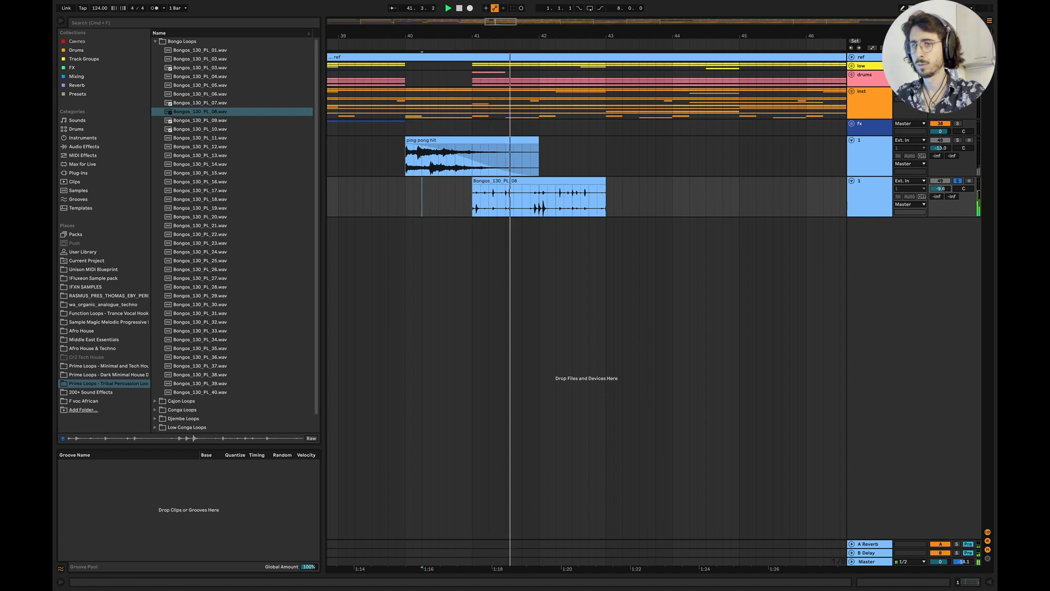
left_click(554, 178)
key("space")
key("space")
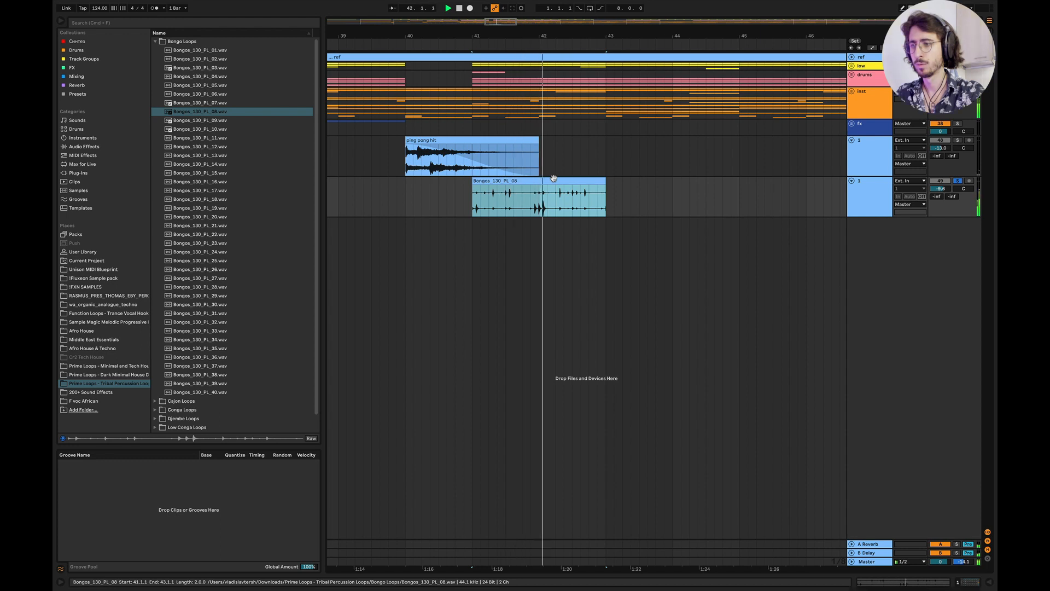
key("space")
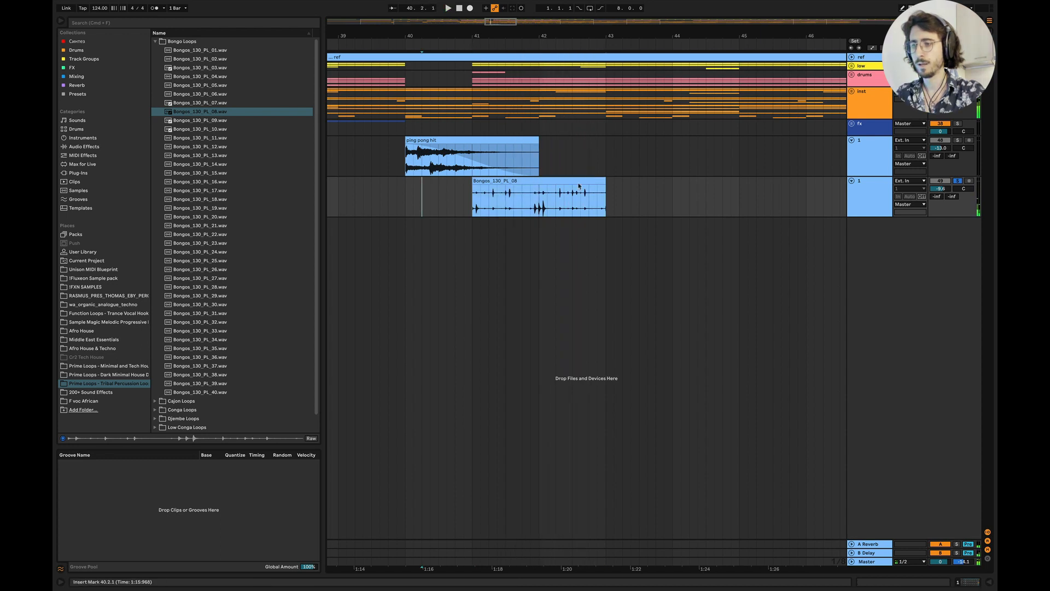
Step: Add Overdrive after the bongo track's EQ Eight with Drive at 42% and Tone at 20%
left_click(587, 180)
double_click(884, 197)
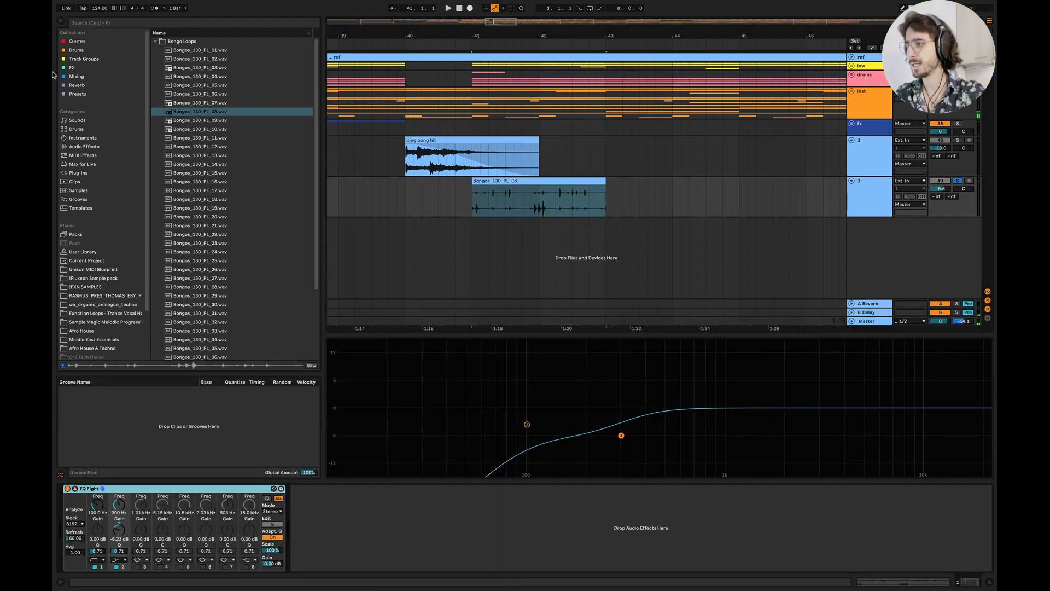
left_click(73, 77)
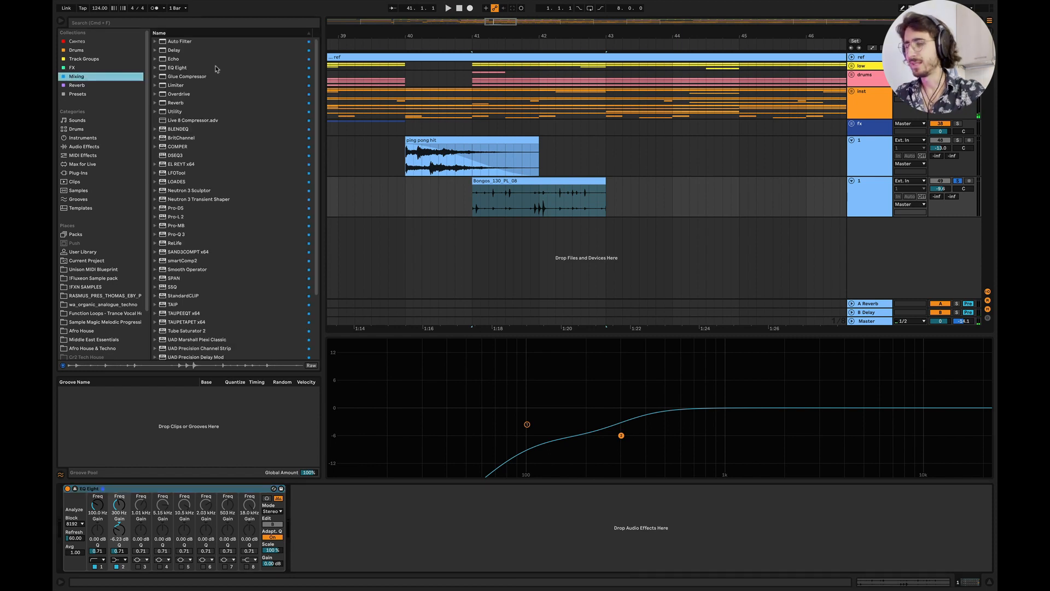
left_click(176, 95)
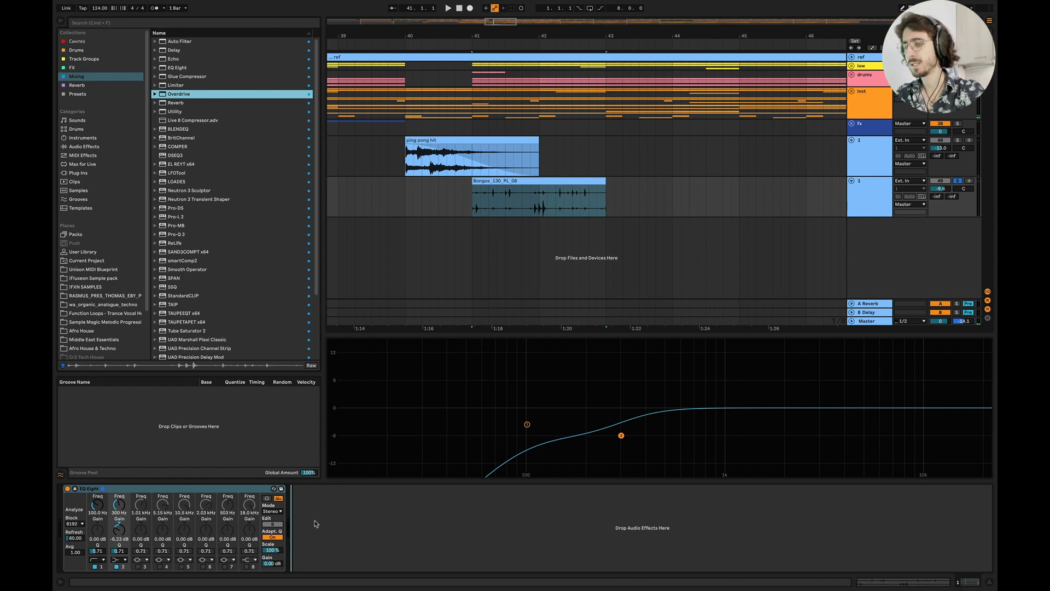
left_click_drag(316, 523, 316, 521)
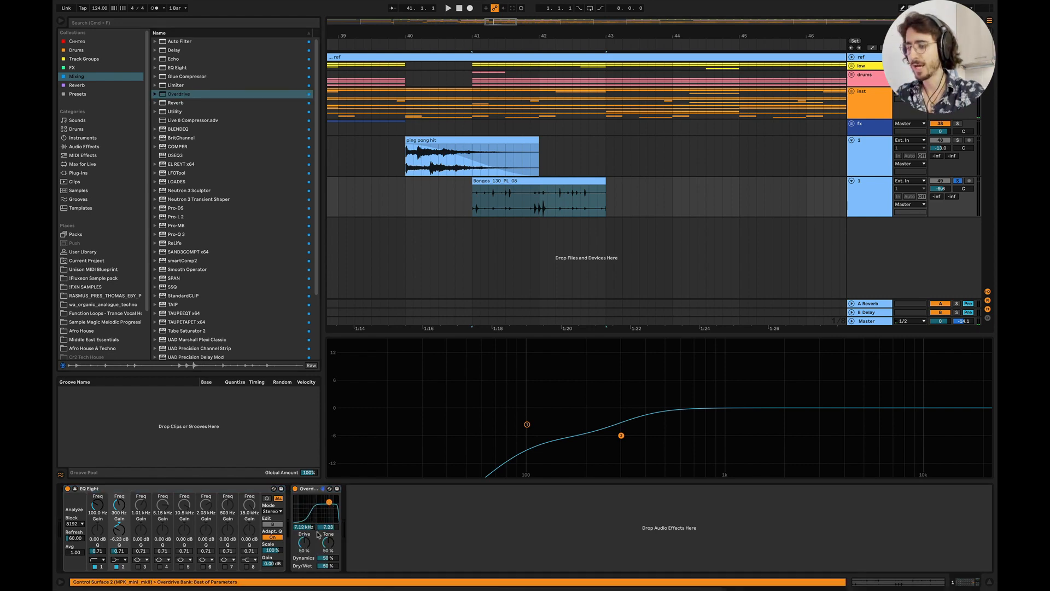
left_click_drag(328, 542, 328, 545)
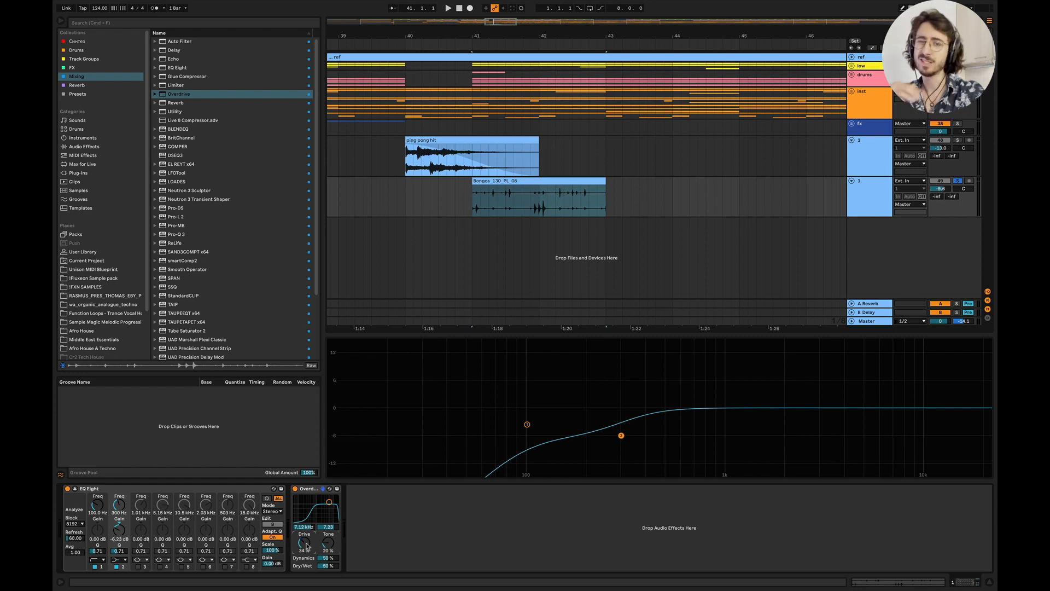
left_click(418, 188)
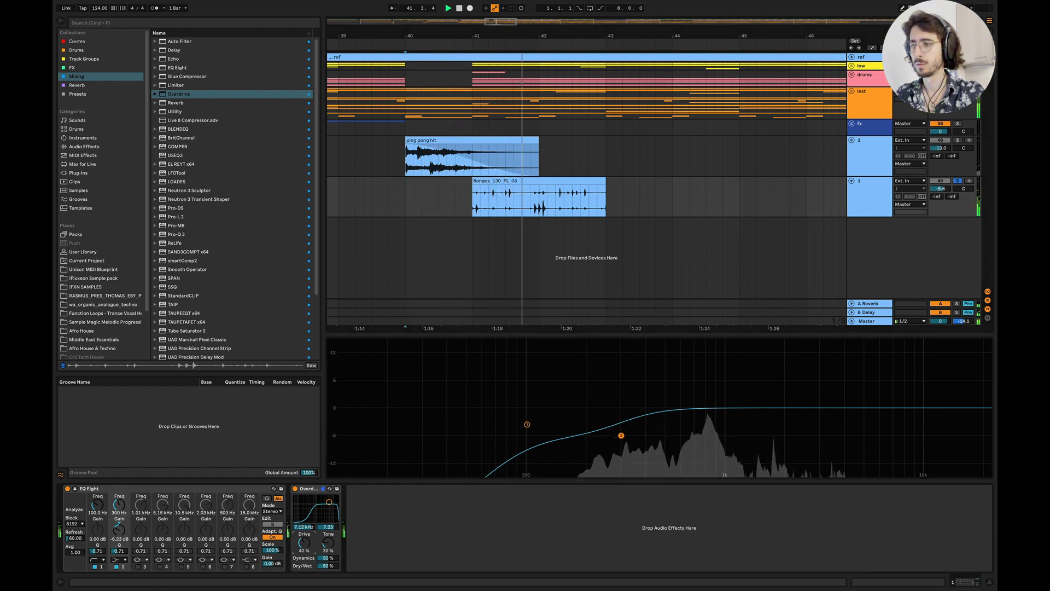
Step: Set the bongo track's reverb send to about -15 dB and delay send to -22.0 dB, then duplicate its clip at bar 43
key("space")
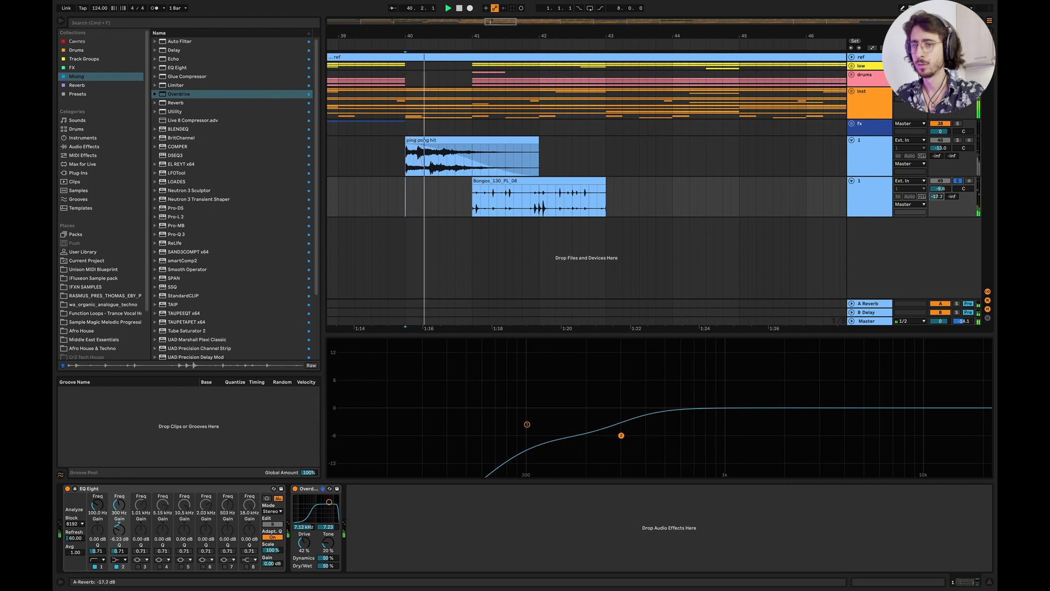
left_click_drag(936, 196, 936, 199)
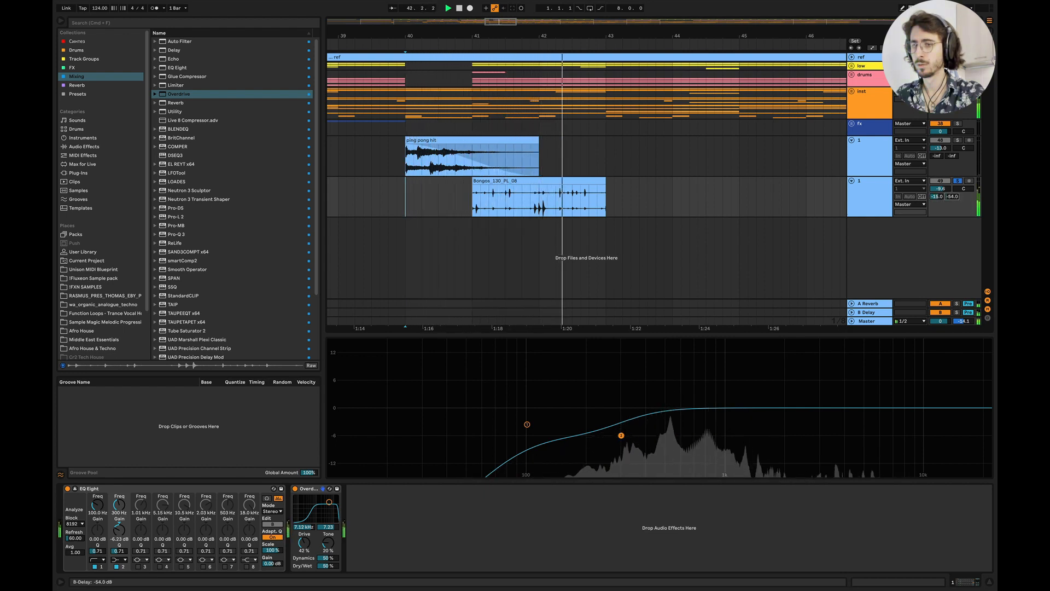
left_click(582, 182)
key("super+d")
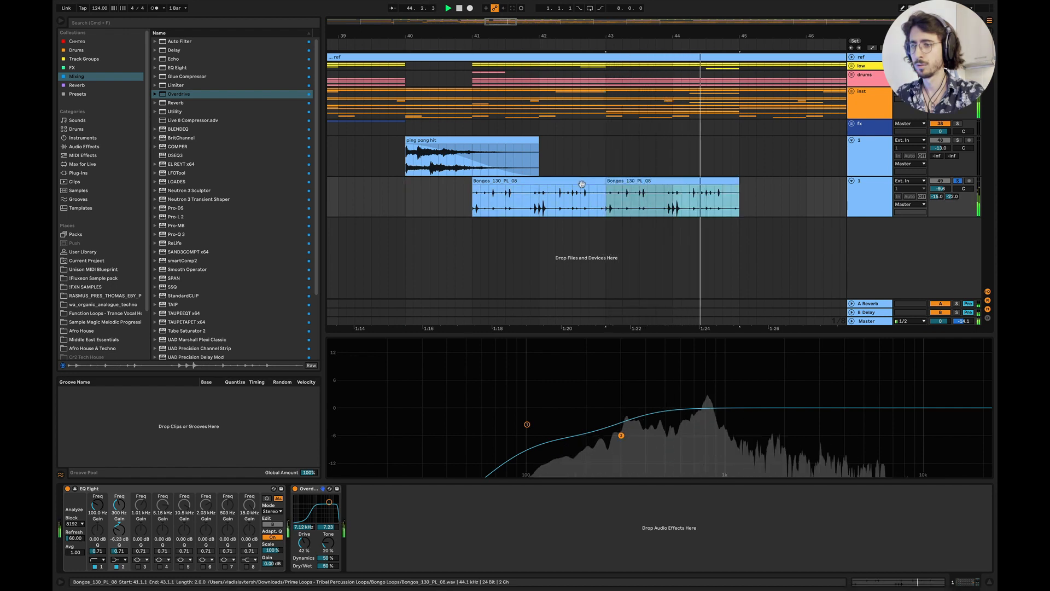
Step: Duplicate the bongo loop clip repeatedly so it runs on to bar 51
key("super+d")
scroll(613, 189, "right", 1)
scroll(645, 191, "down", 3)
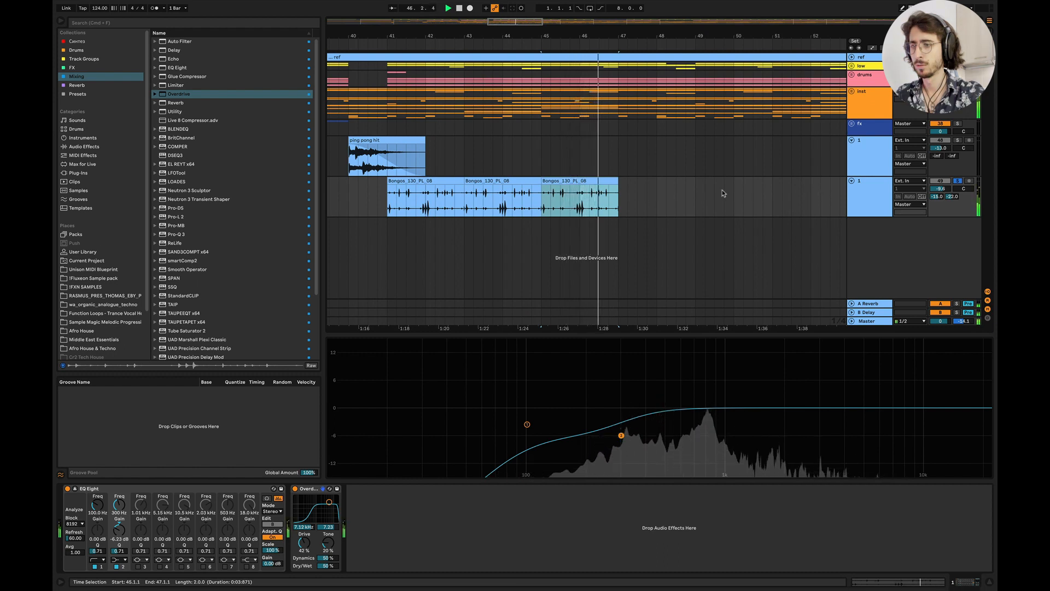
key("super+d")
scroll(722, 193, "right", 3)
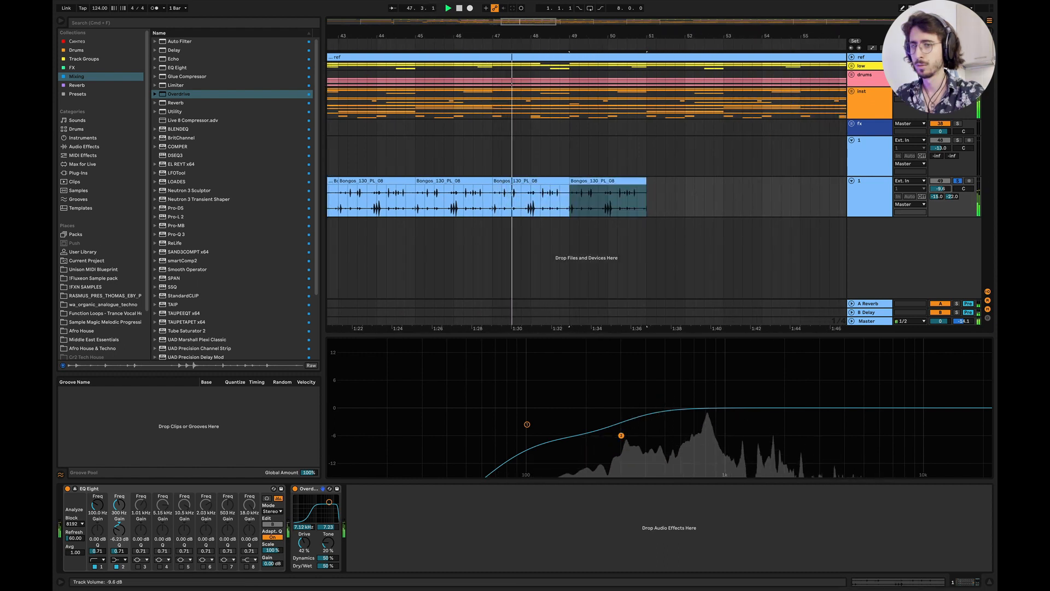
Step: Raise the bongo track's volume to about -6 dB and set the Overdrive Tone to 50% while replaying, then stop playback
left_click_drag(940, 189, 940, 187)
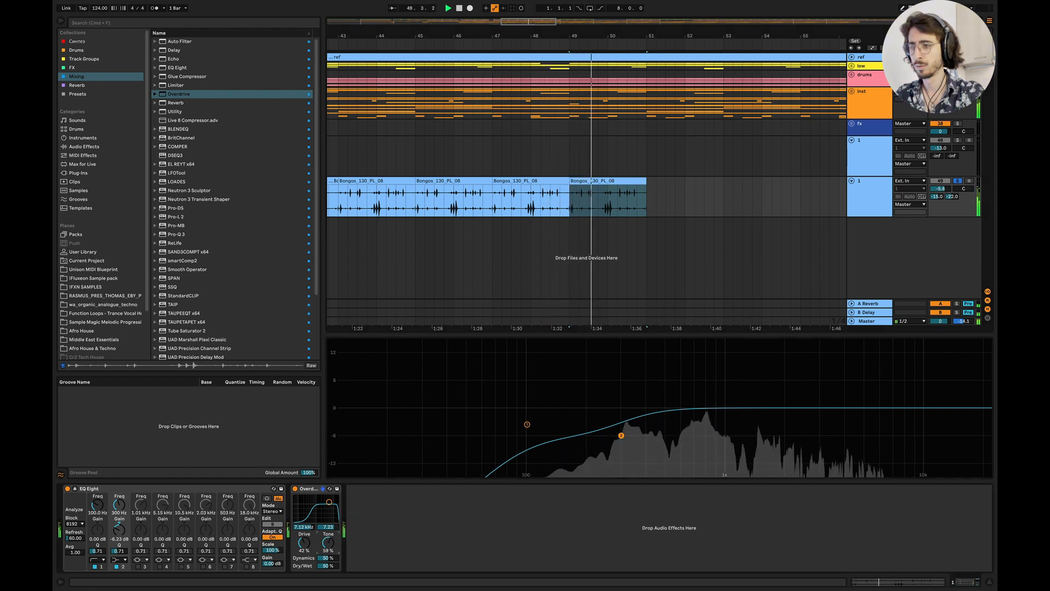
left_click_drag(328, 542, 327, 547)
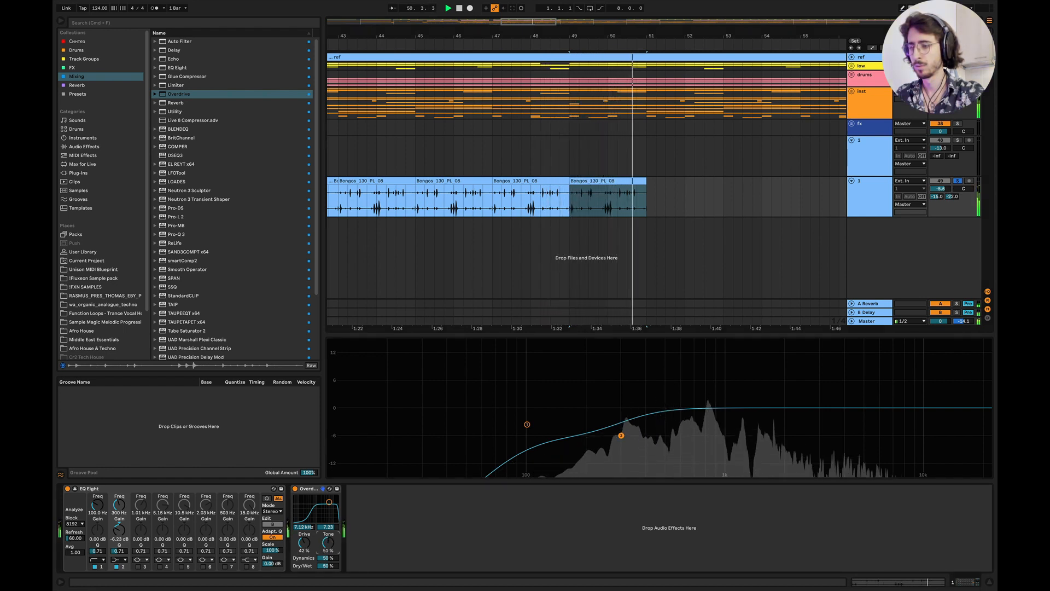
key("space")
key("space")
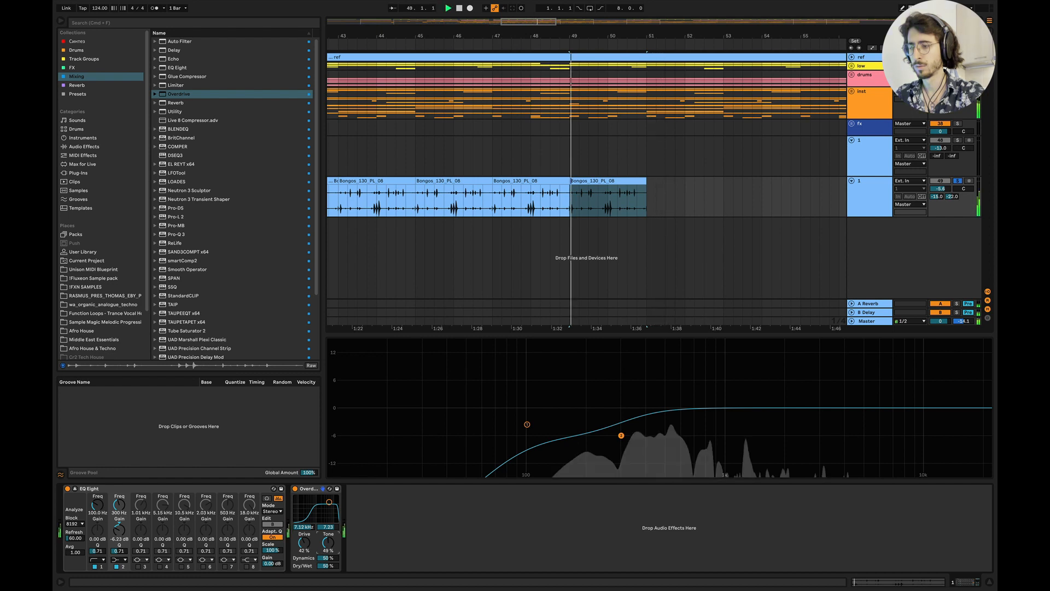
left_click_drag(328, 542, 327, 543)
scroll(552, 239, "left", 5)
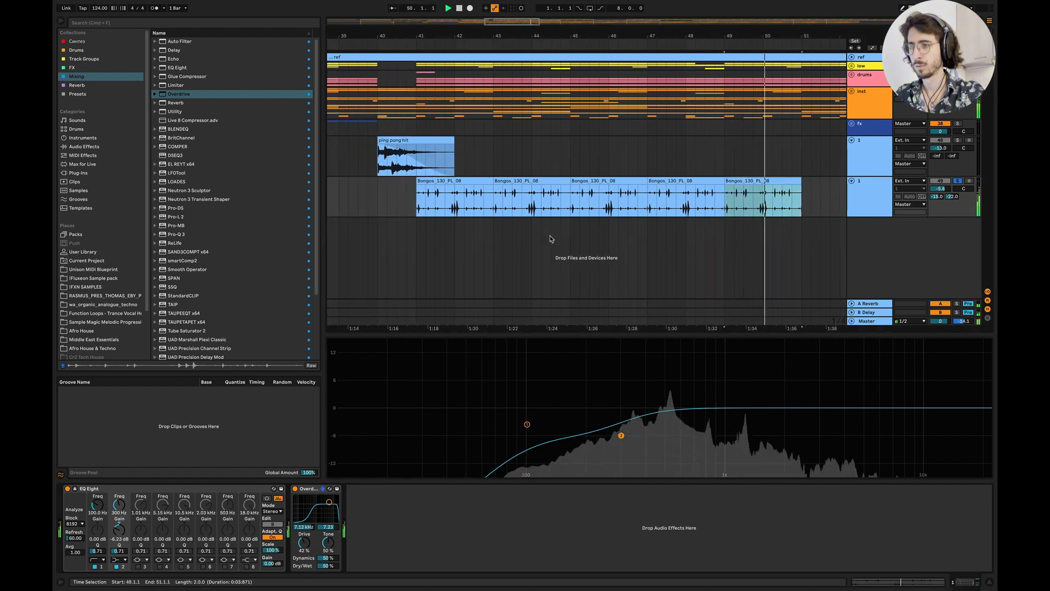
left_click(389, 201)
key("space")
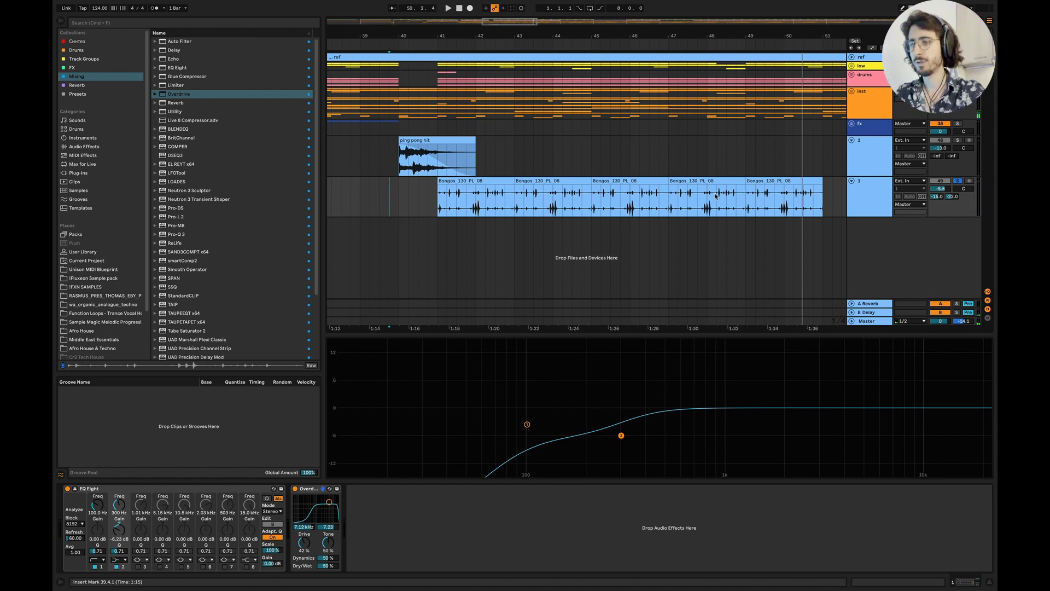
Step: Inspect the first bongo clip's waveform and warp settings, then close the clip details
double_click(481, 190)
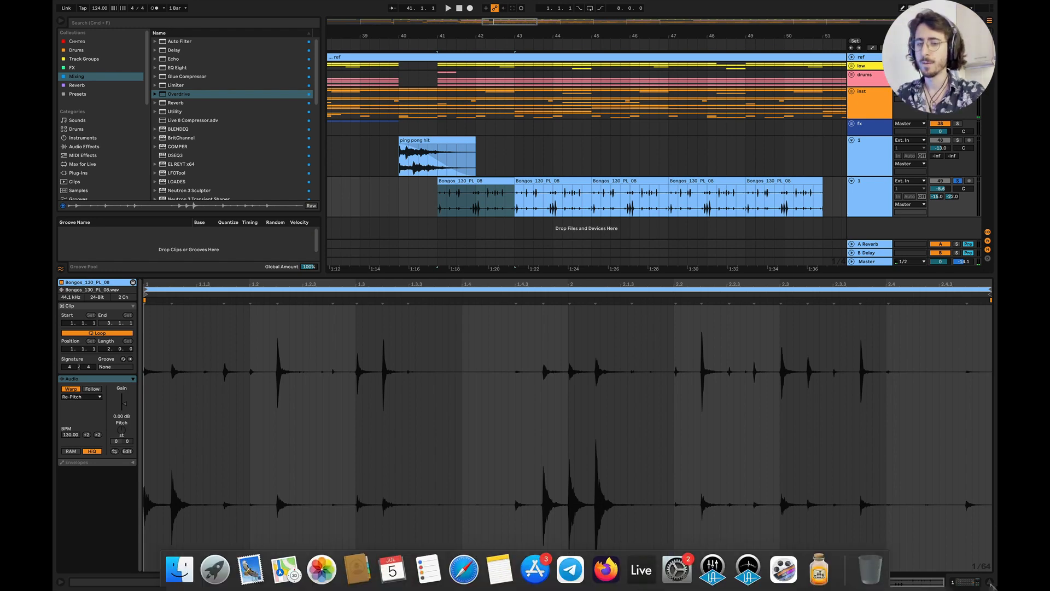
left_click(988, 582)
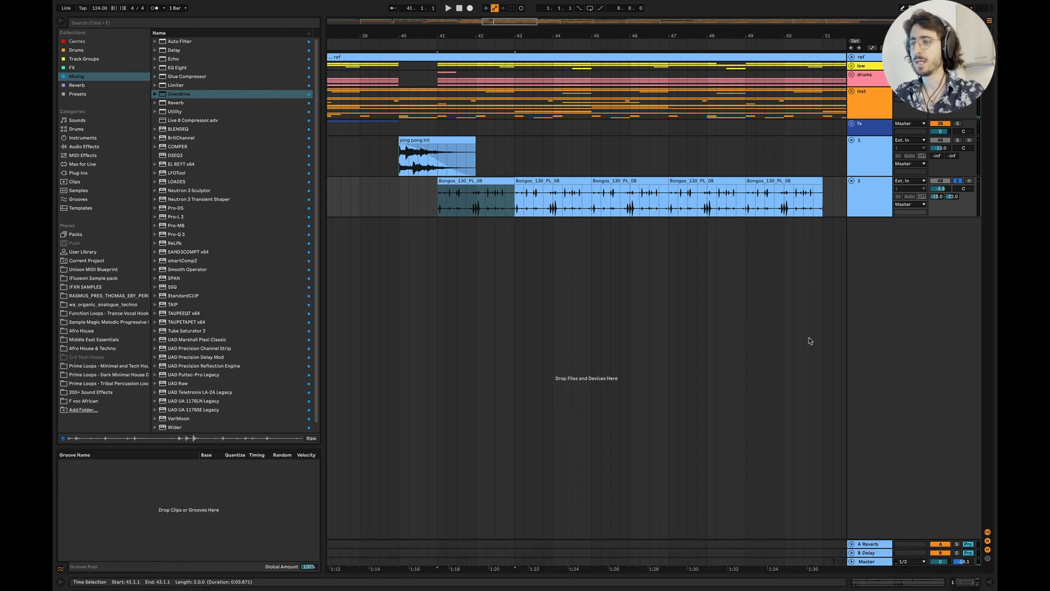
double_click(493, 186)
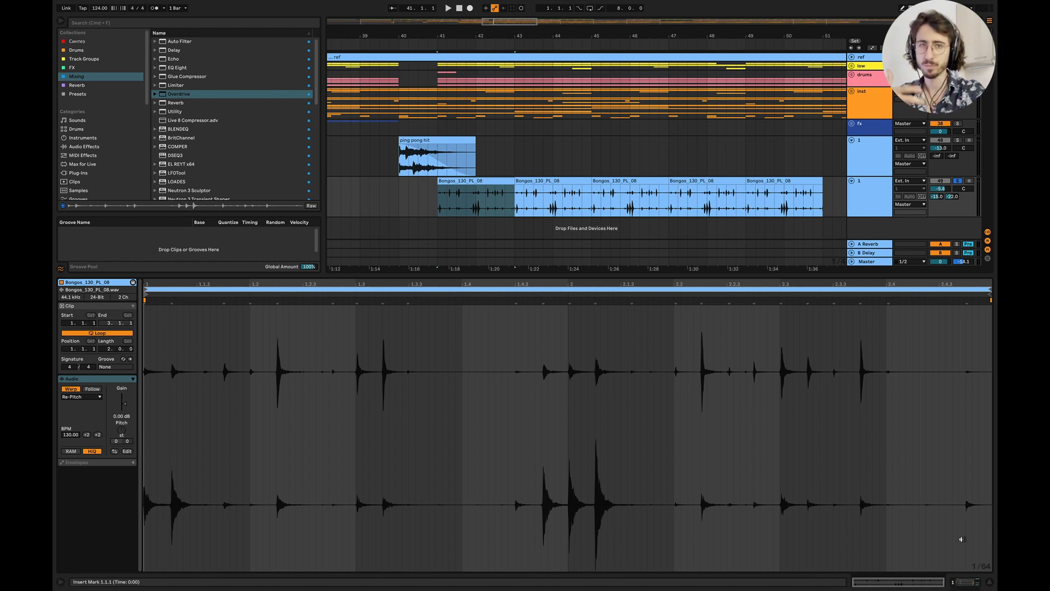
left_click(990, 582)
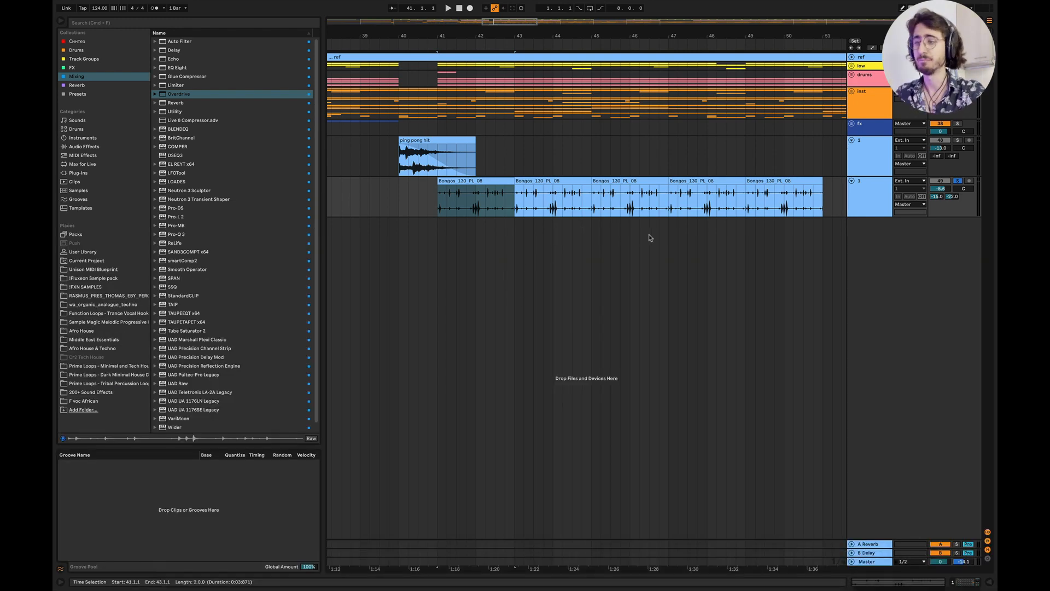
Step: Move the bongo track into the drums group and assign the group's color to its tracks and clips
left_click(861, 82)
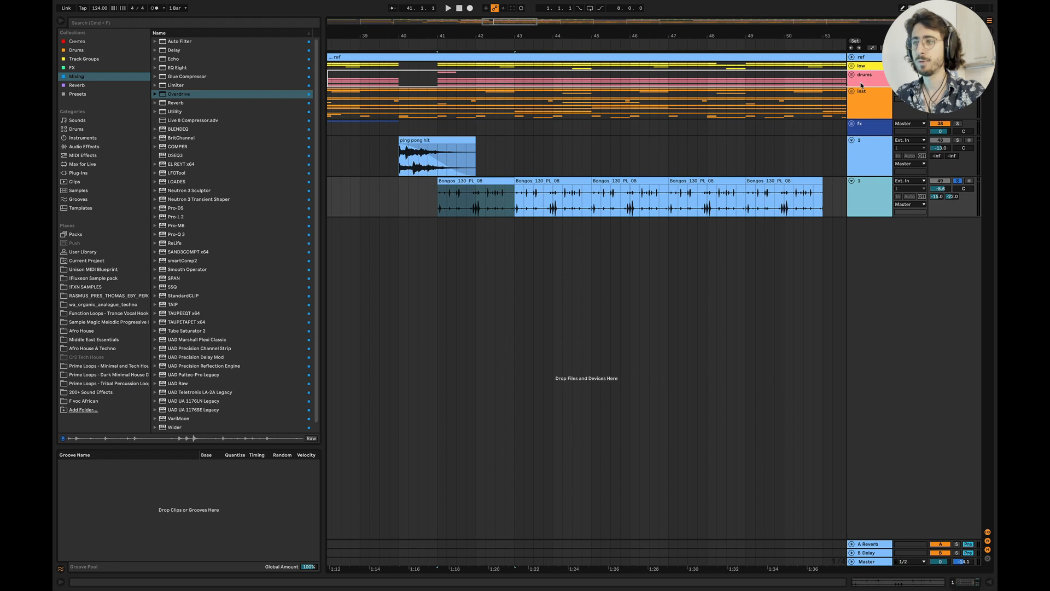
left_click_drag(867, 82, 867, 81)
right_click(869, 81)
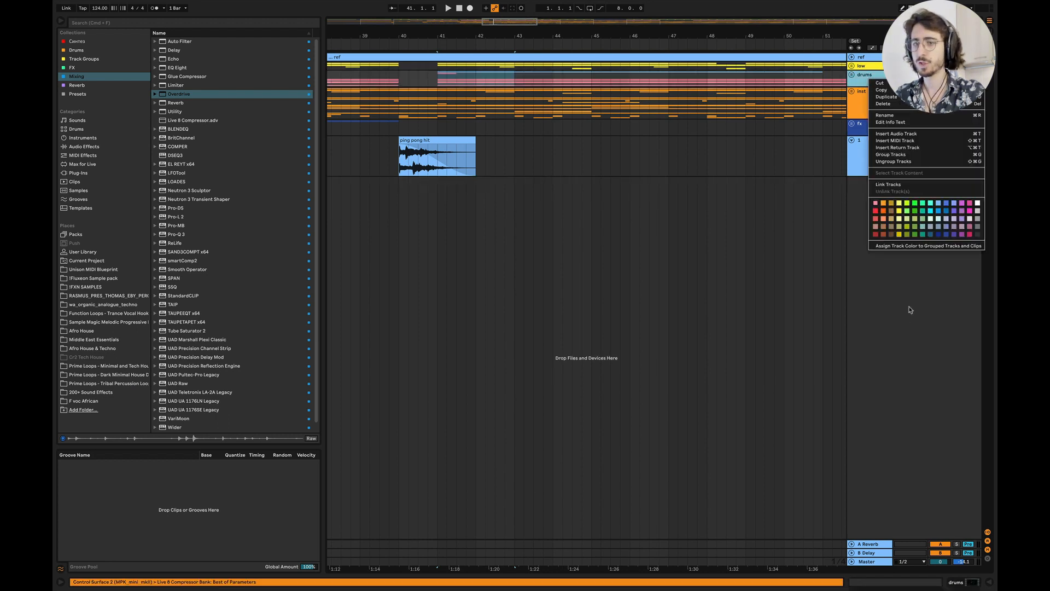
left_click(890, 247)
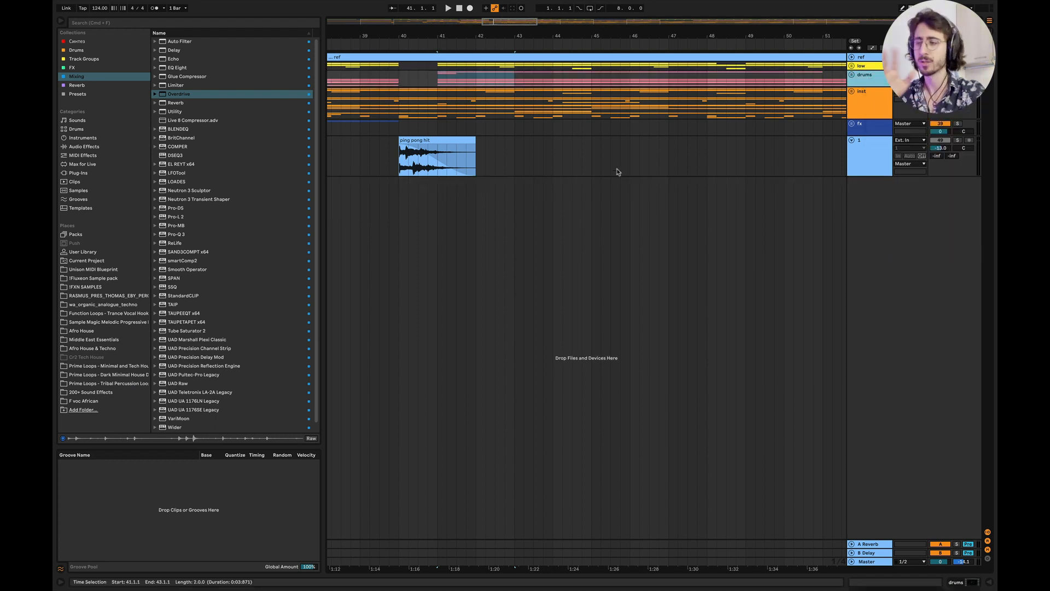
Step: Color the ping pong hit clip dark blue and move its track into the fx group
left_click(389, 156)
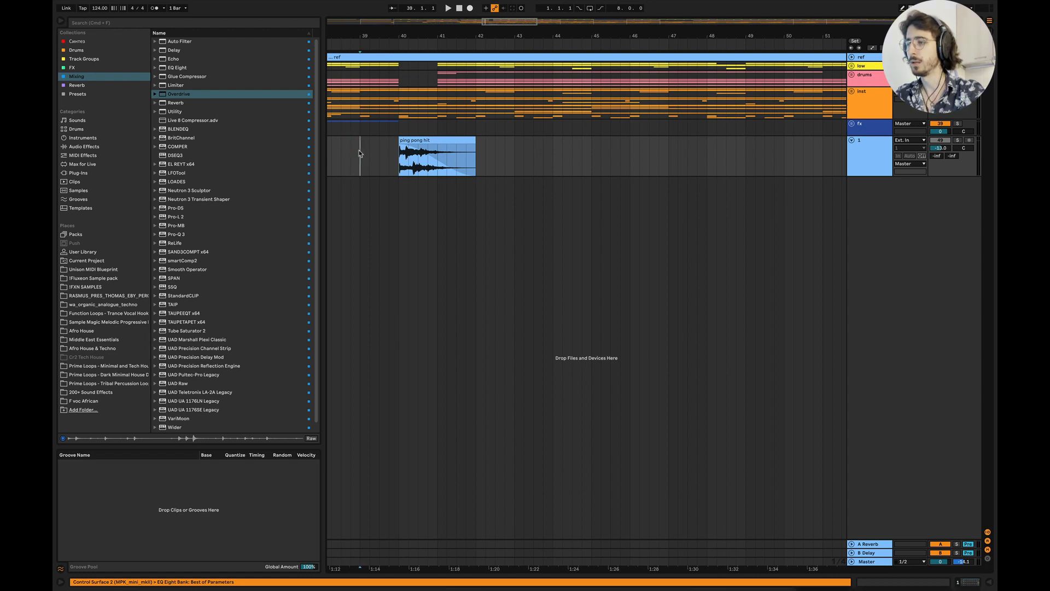
right_click(426, 138)
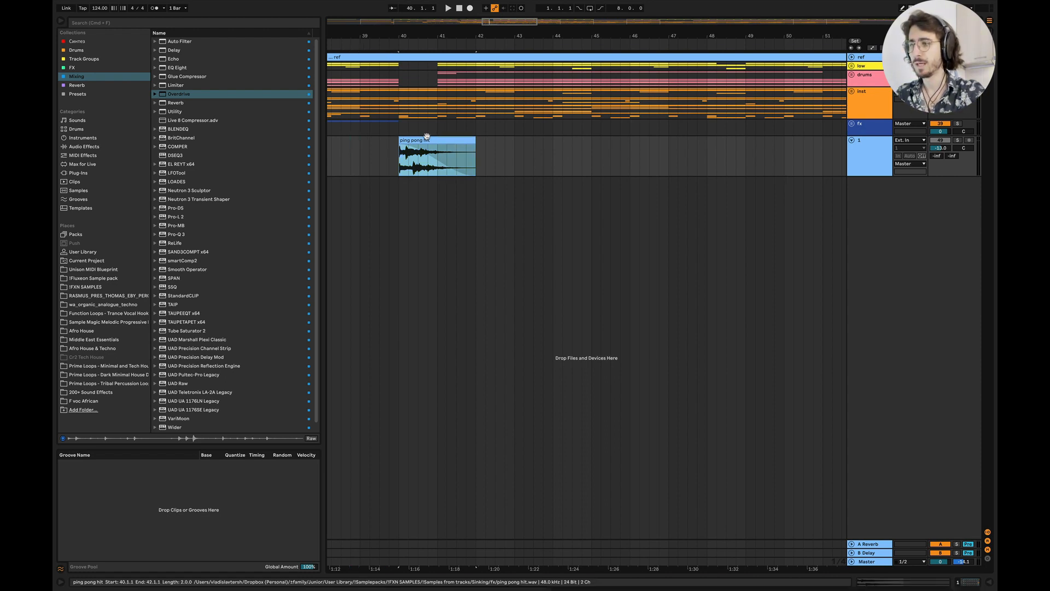
left_click(505, 370)
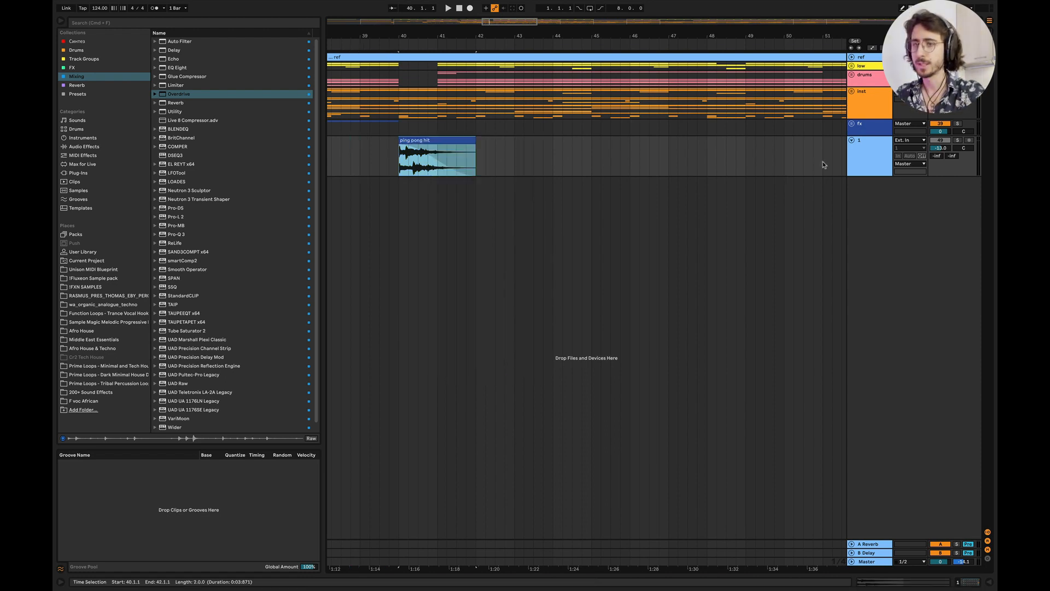
left_click_drag(860, 158, 859, 129)
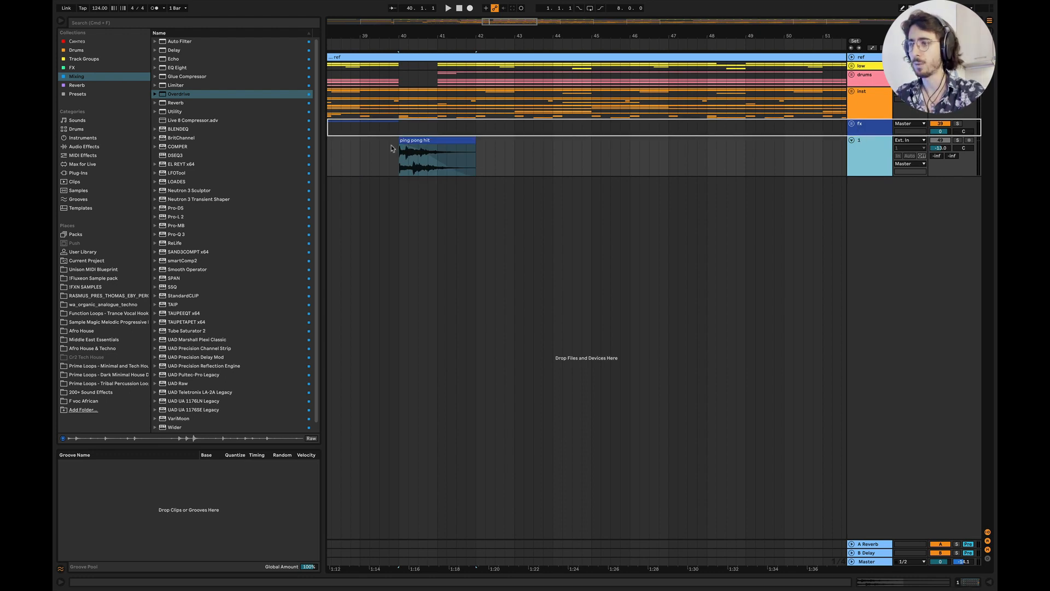
Step: Play the arrangement from bar 39 to hear the transition into the bongo section, restarting once
left_click_drag(374, 135, 371, 133)
left_click(371, 133)
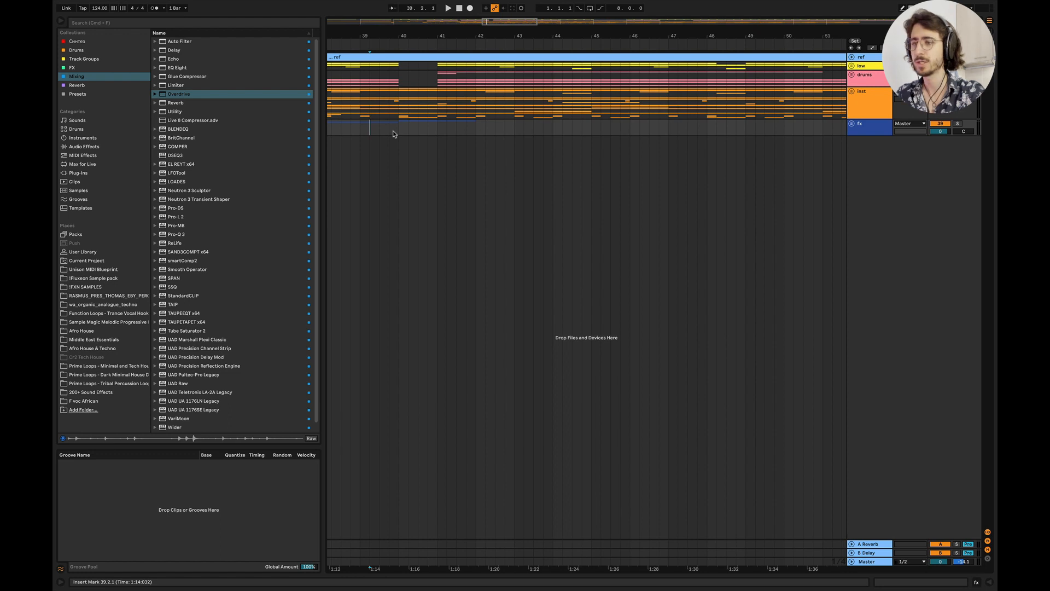
key("space")
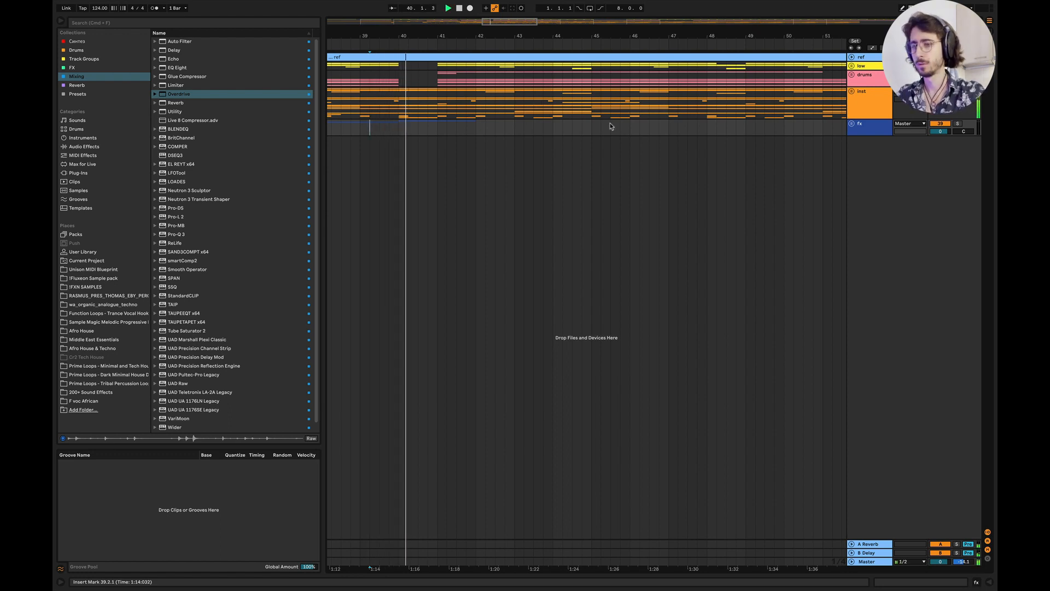
key("space")
key("space")
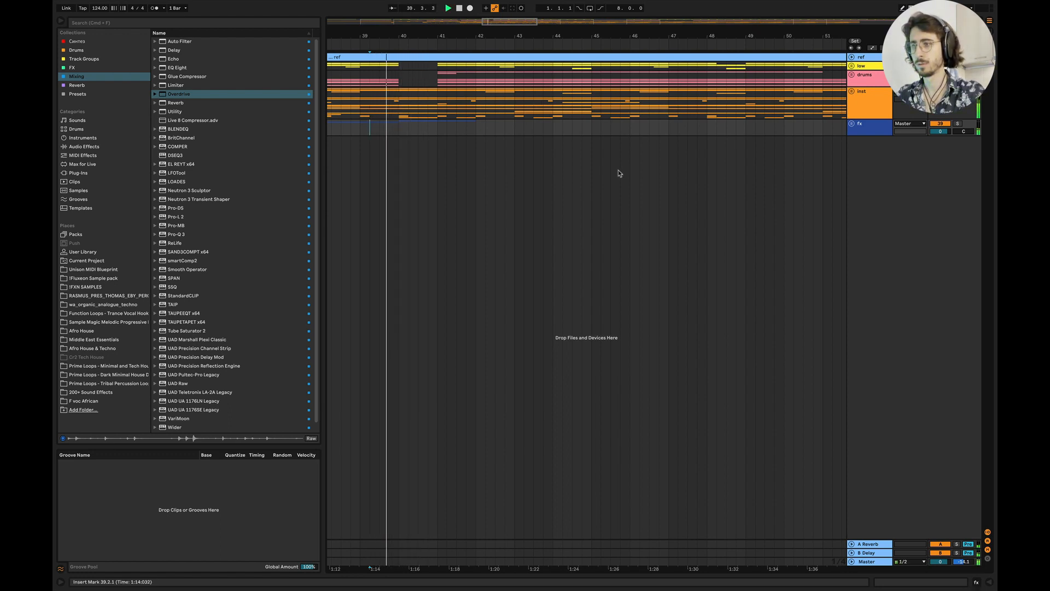
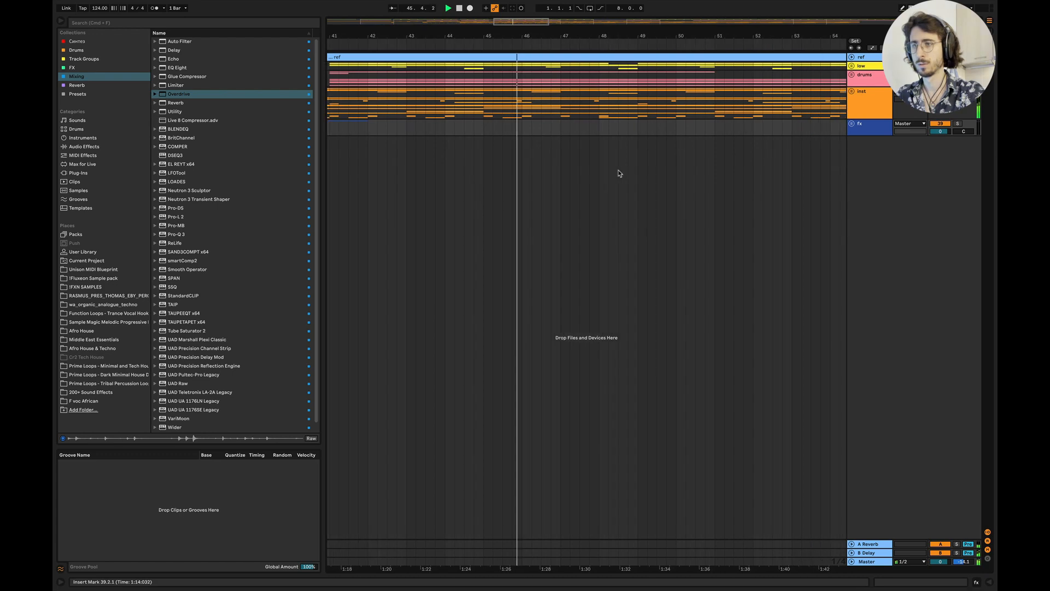
Step: Check in the unfolded drums group how far the bongo loop extends relative to the cool down section
left_click(849, 80)
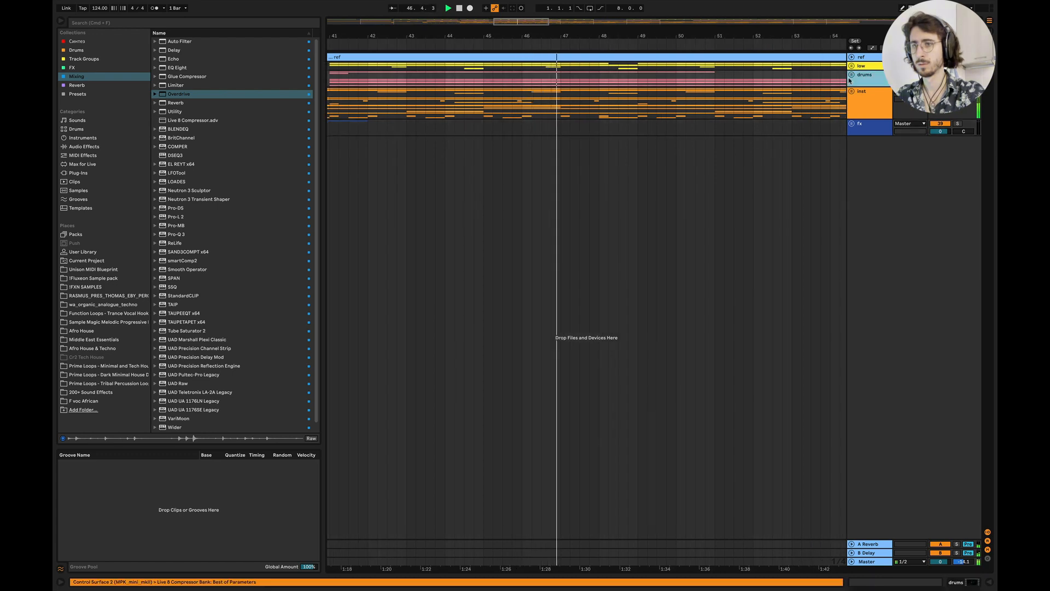
left_click(850, 75)
scroll(594, 181, "up", 3)
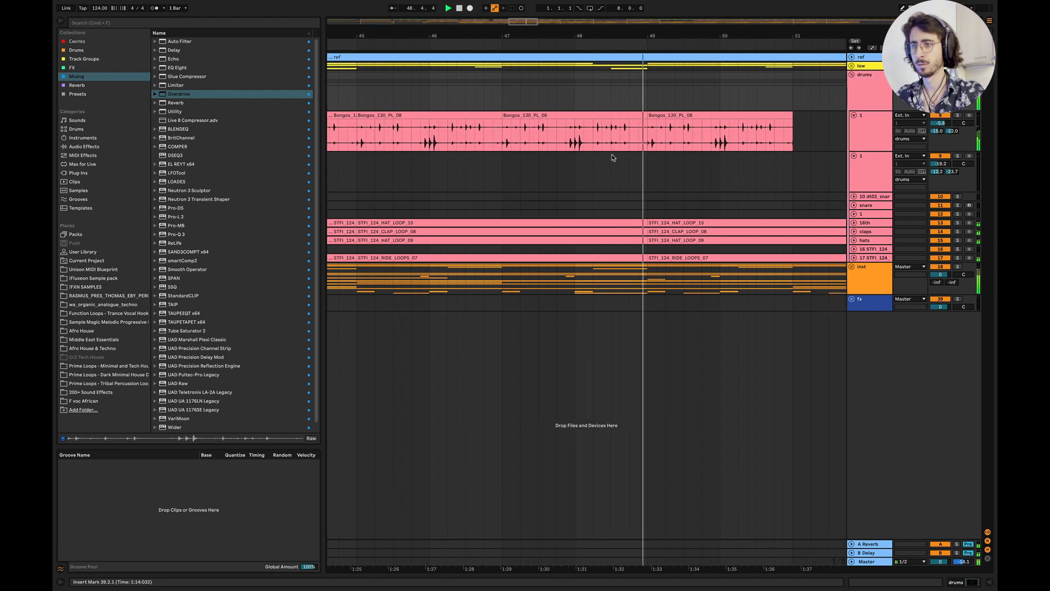
scroll(612, 158, "down", 5)
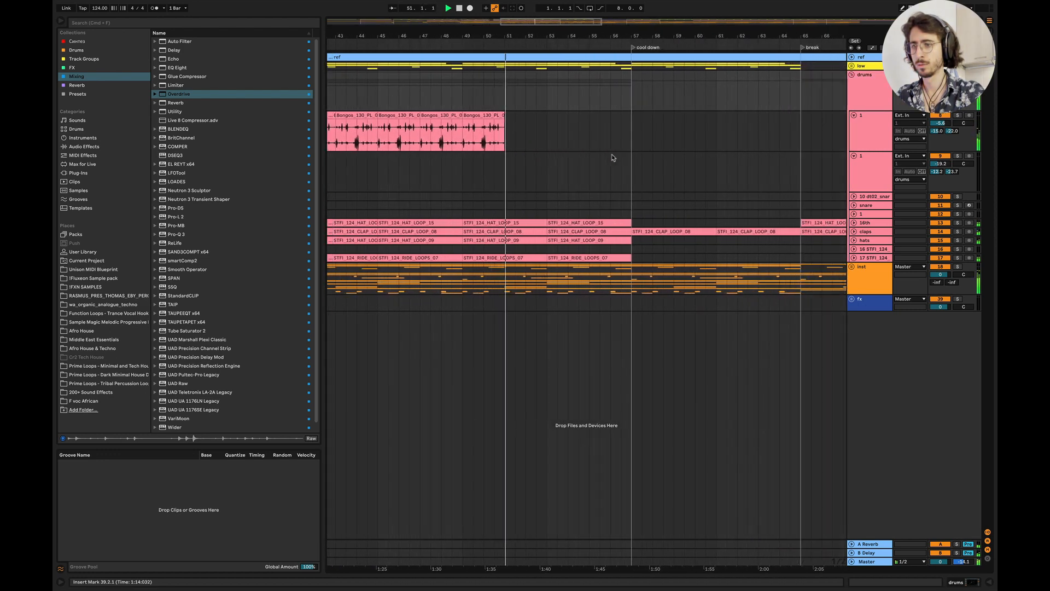
scroll(612, 158, "right", 2)
left_click(852, 75)
scroll(627, 133, "left", 2)
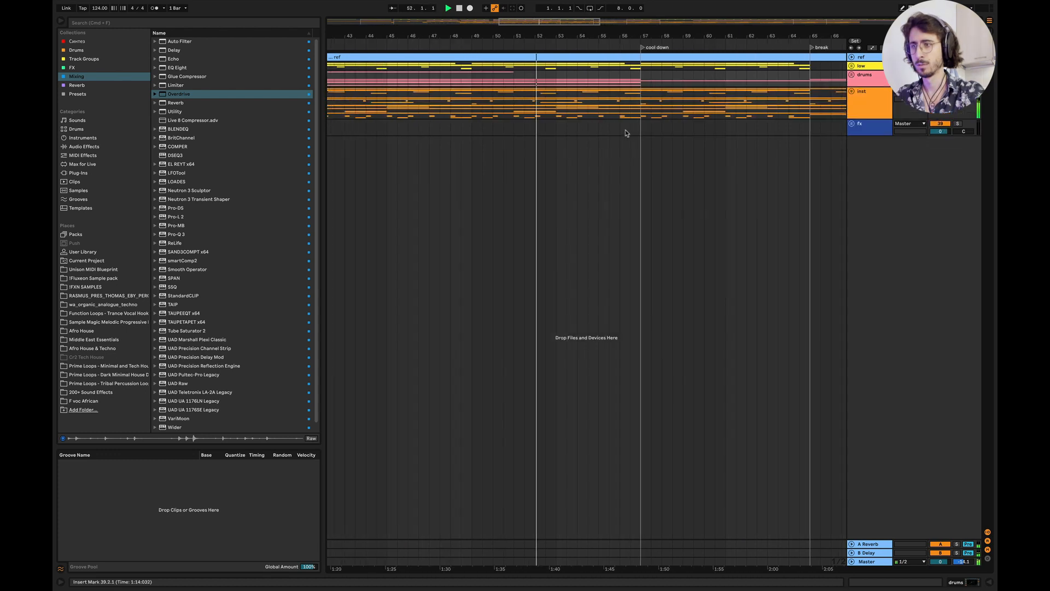
scroll(627, 133, "left", 2)
Step: Unfold the drums group and duplicate the last bongo clip seven times, up to the break at bar 65
left_click(852, 75)
left_click(528, 114)
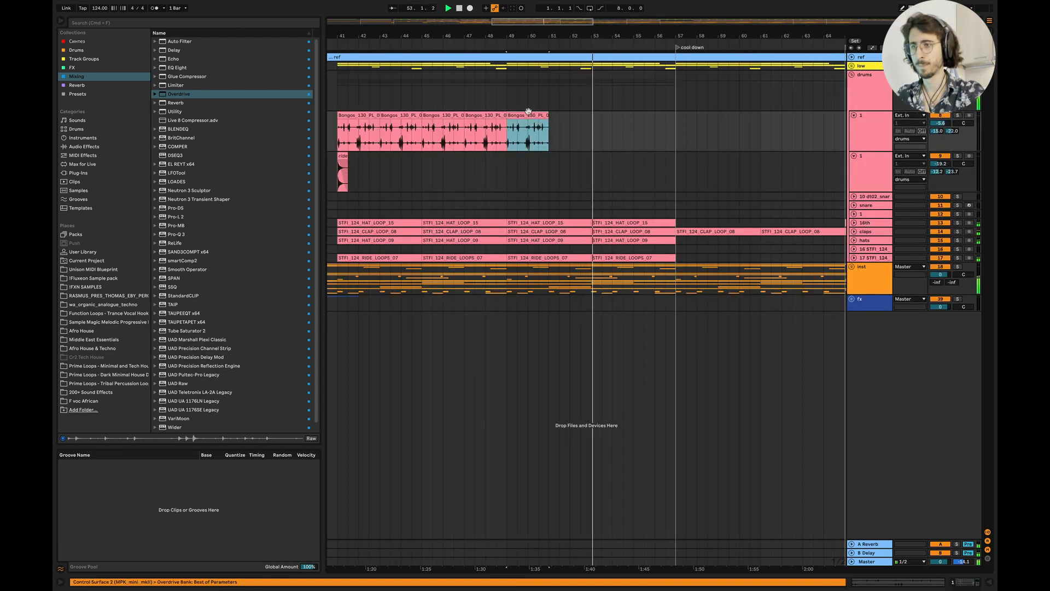
key("super+d")
key("super+d")
key("super+d")
key("super+d")
key("super+d")
key("super+d")
key("super+d")
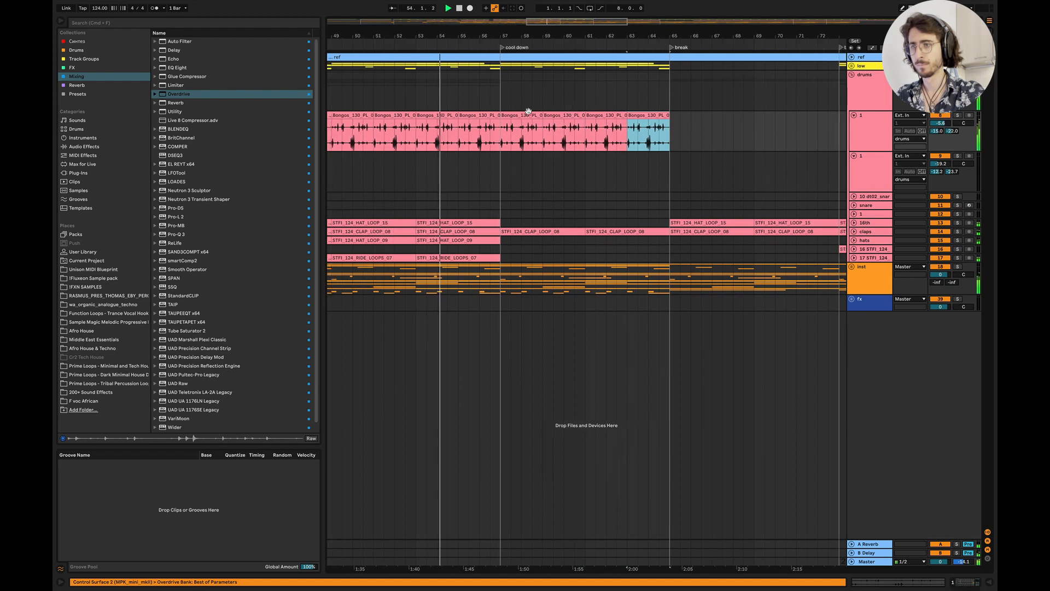
Step: Delete the bongo clips across the cool down section from bar 57 to 65 and stop playback
scroll(528, 111, "left", 2)
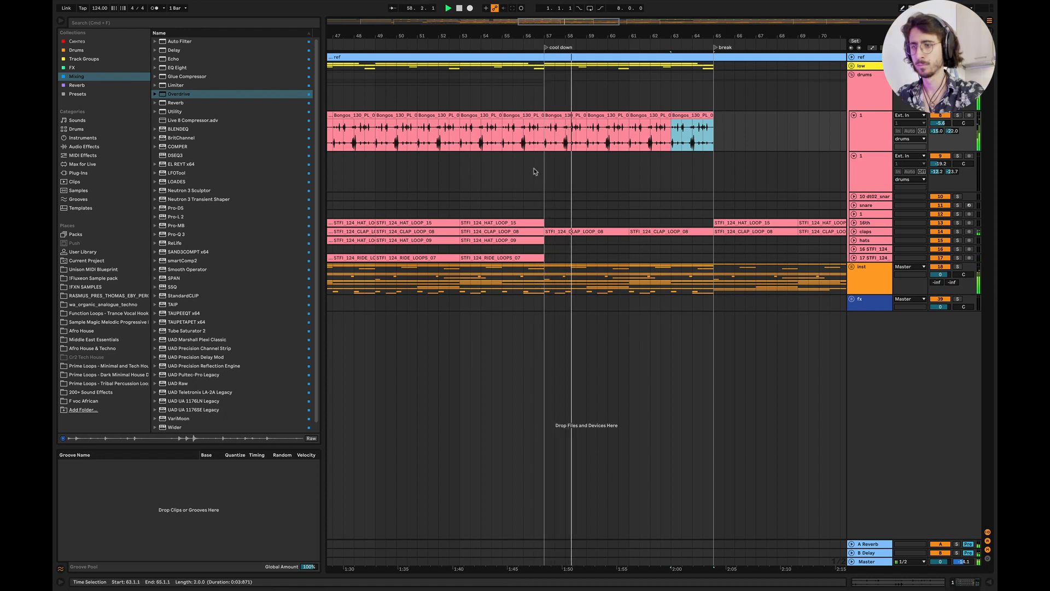
left_click(544, 116, "shift")
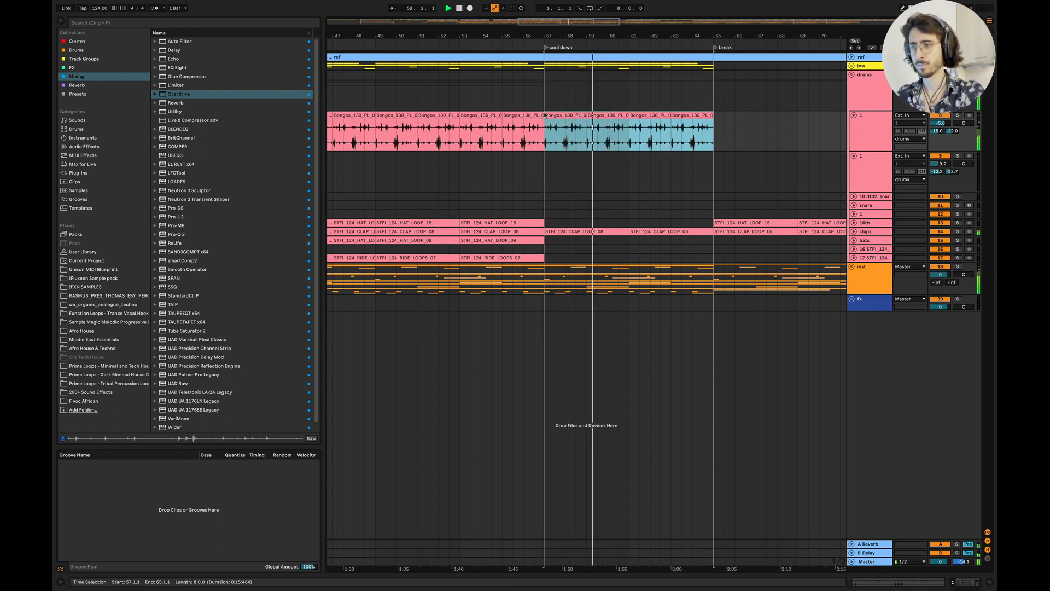
key("Delete")
key("space")
scroll(507, 181, "left", 2)
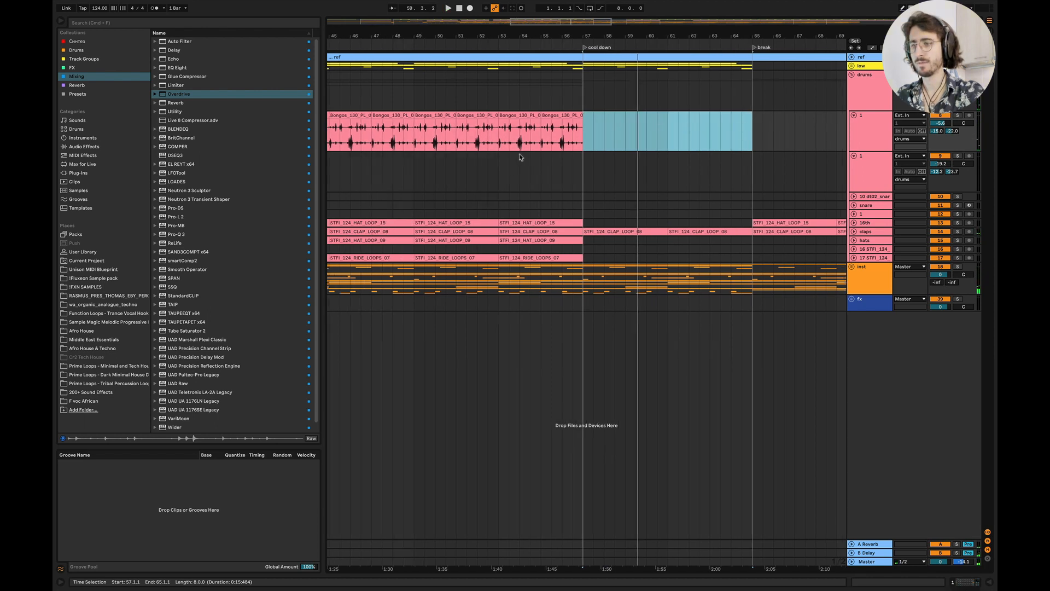
Step: Play the arrangement from bar 53 to hear the bongo loop lead into the cool down
scroll(520, 157, "left", 1)
left_click(501, 179)
key("space")
left_click(525, 174)
key("space")
key("space")
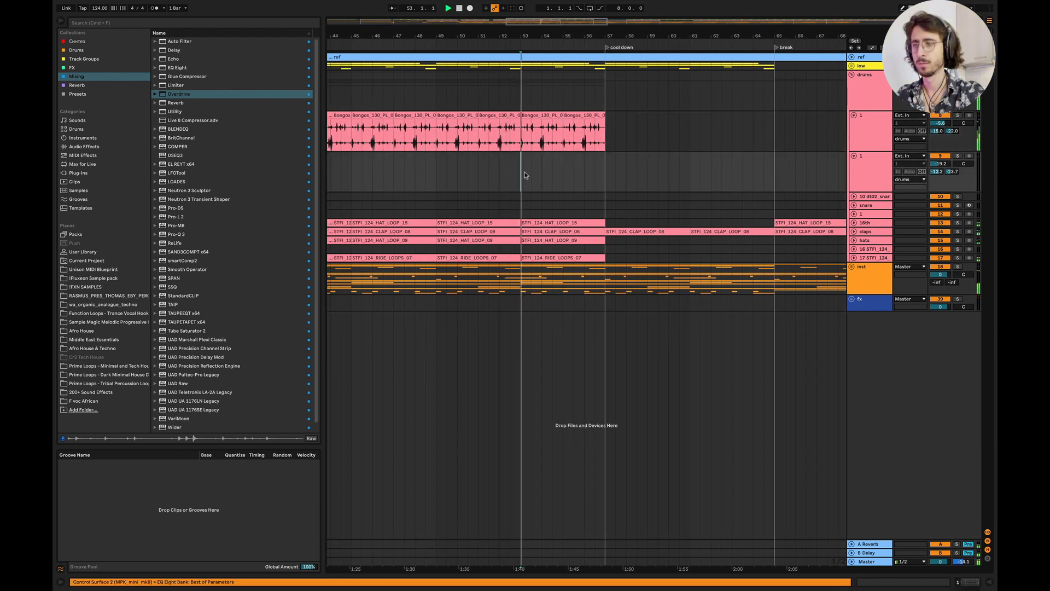
Step: Fold the drums group, unfold the low group, and show the low group's Auto Filter Frequency automation
left_click(851, 75)
left_click(851, 66)
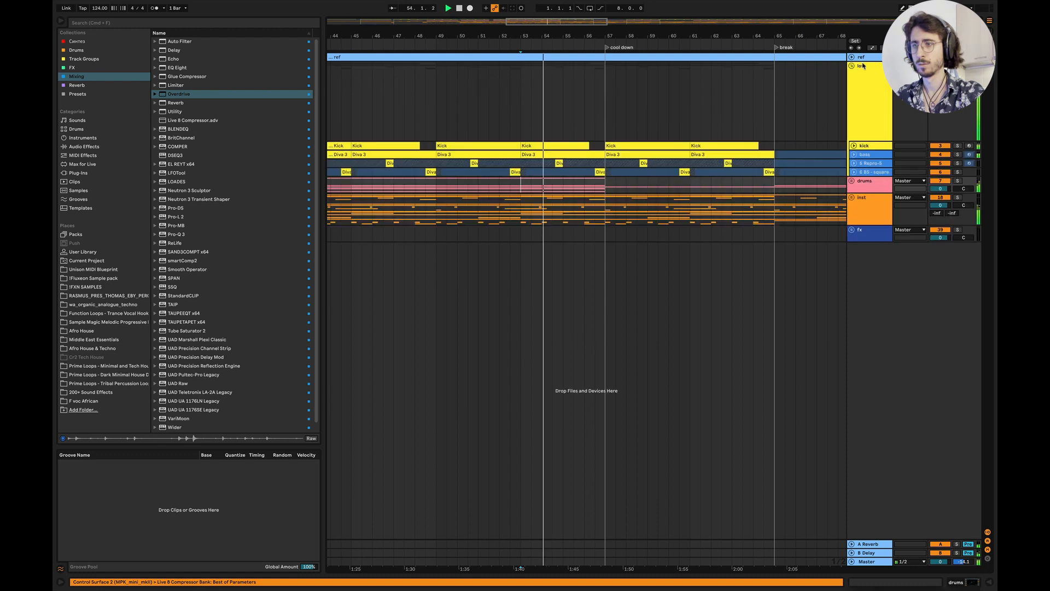
double_click(863, 66)
left_click_drag(481, 37, 719, 25)
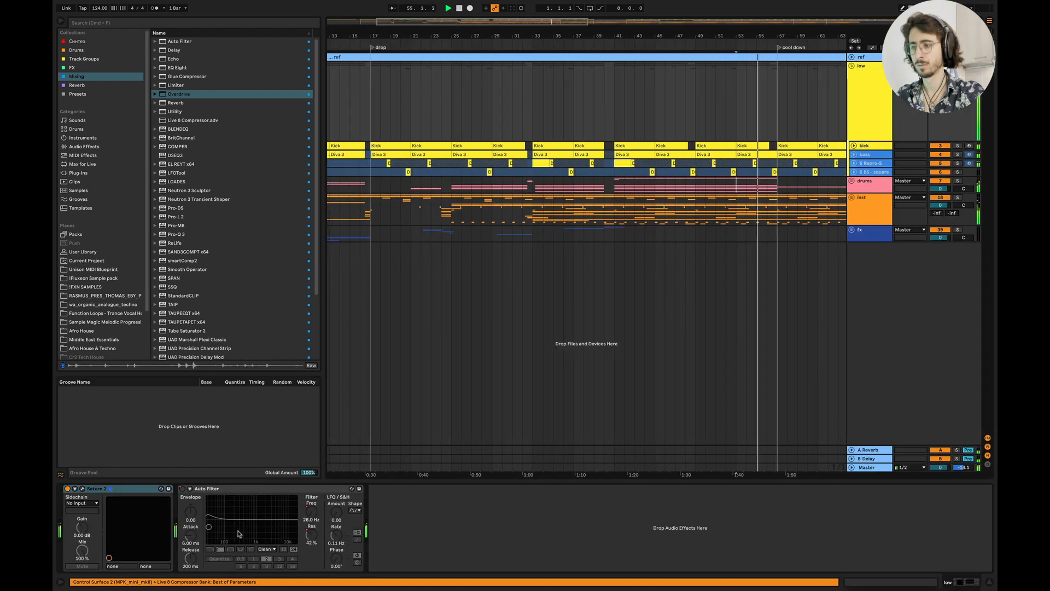
left_click(310, 511)
key("a")
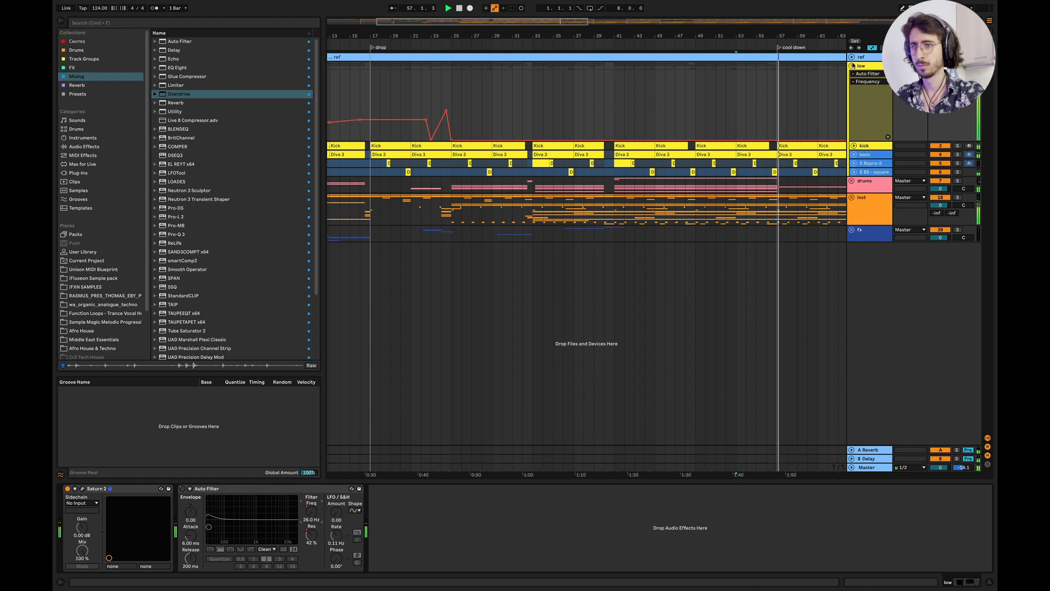
Step: Replace the low group's section from bar 53 to 57 with a copy of bars 21 to 25, including its filter automation
left_click(851, 66)
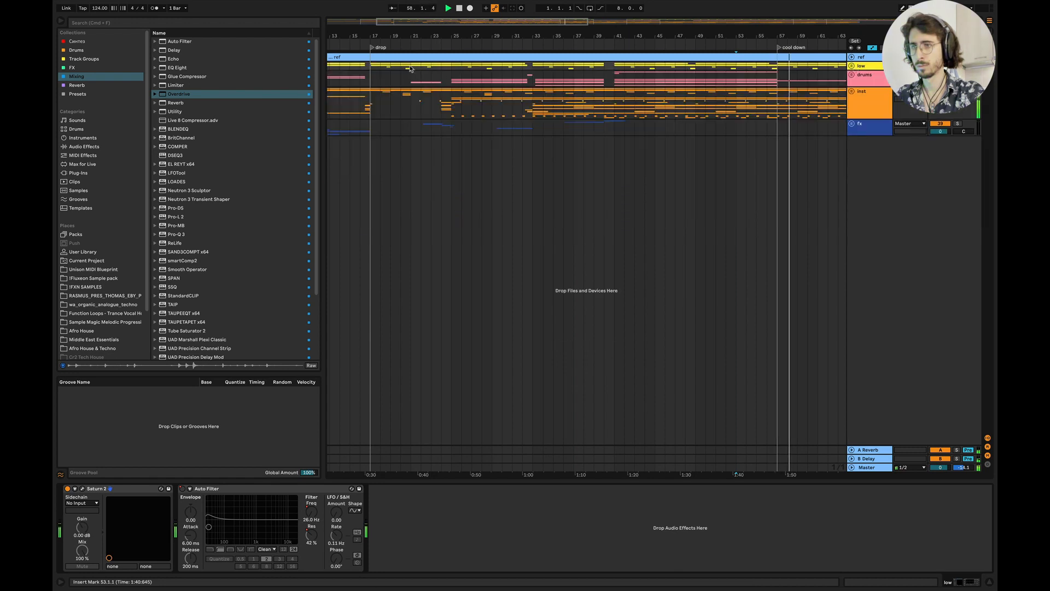
left_click_drag(410, 68, 449, 68)
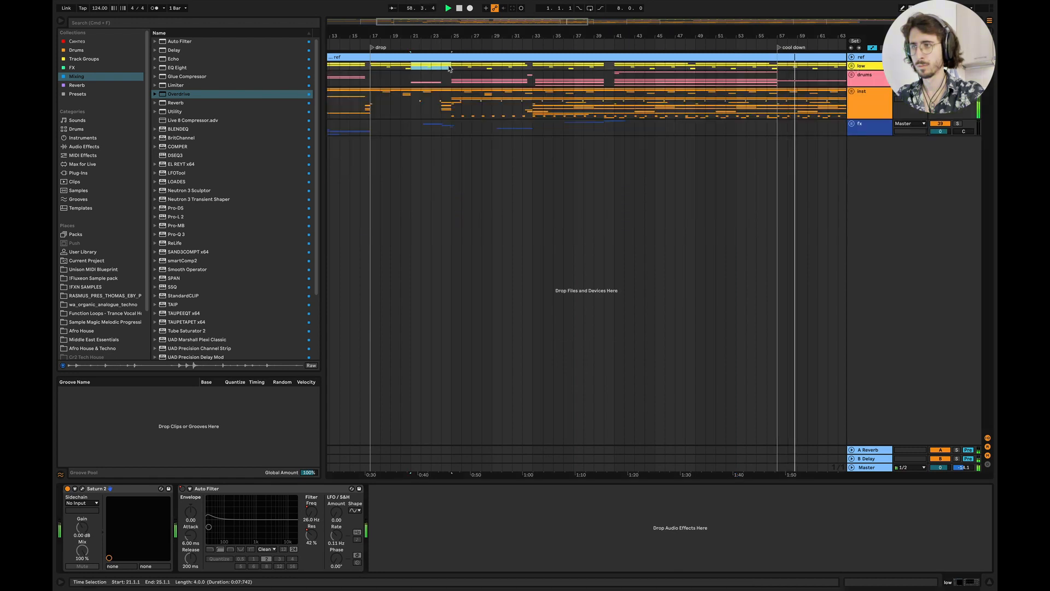
left_click_drag(736, 68, 777, 68)
key("Delete")
left_click(737, 67)
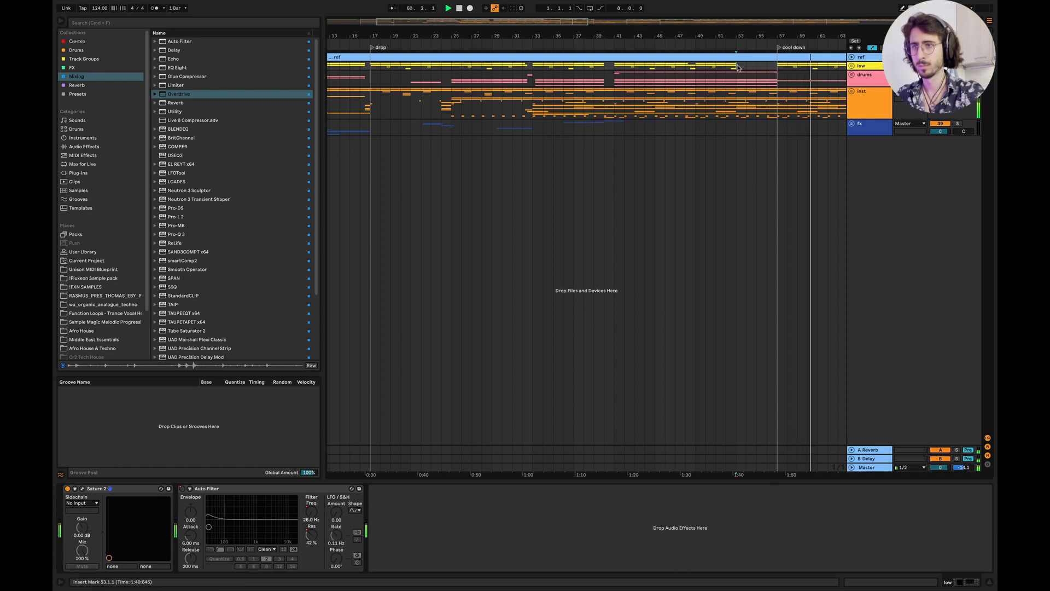
left_click(851, 66)
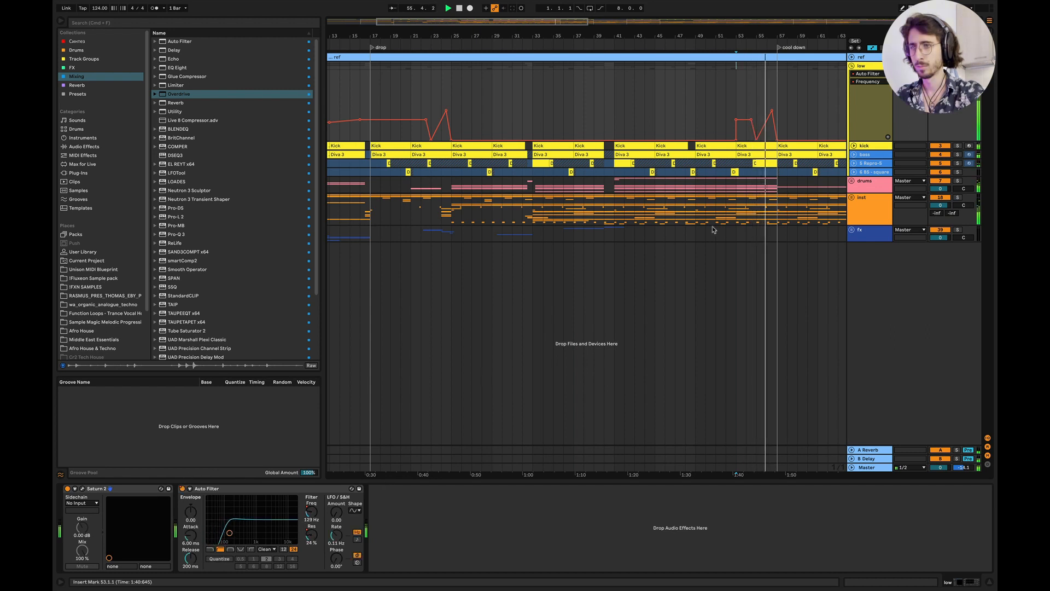
scroll(712, 226, "right", 5)
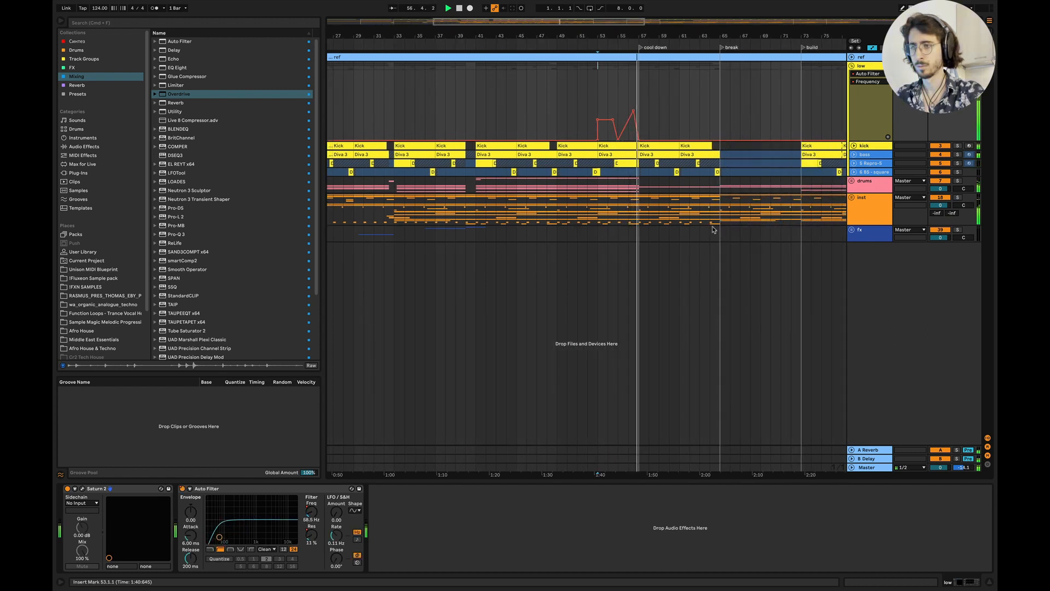
scroll(682, 225, "right", 2)
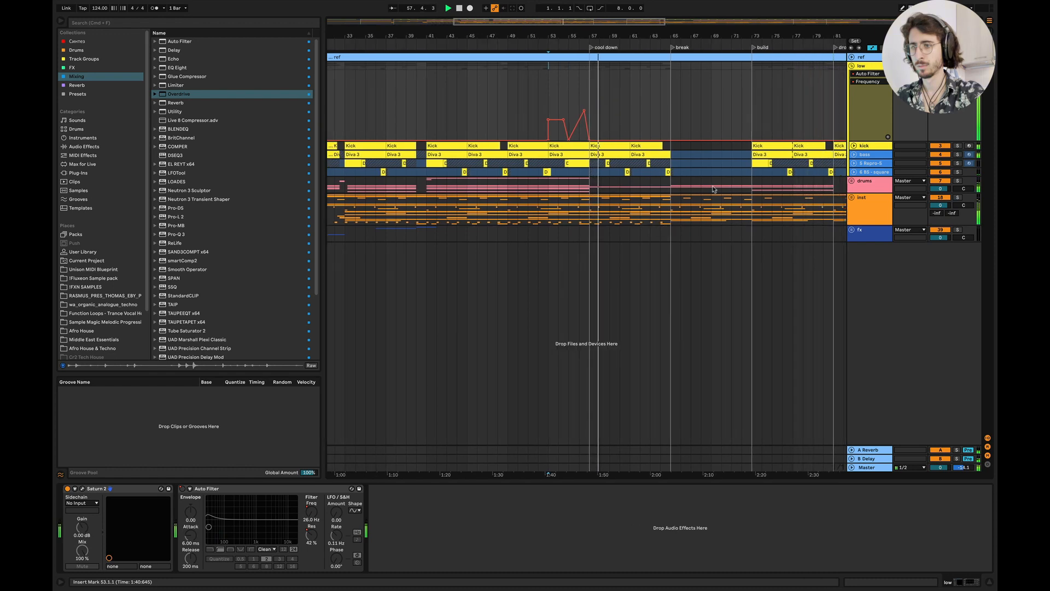
Step: Unfold the inst group and delete the LD - Style & Fashion, lead layer and vox clips across the cool down from bar 57 to 65
left_click(852, 66)
left_click(851, 91)
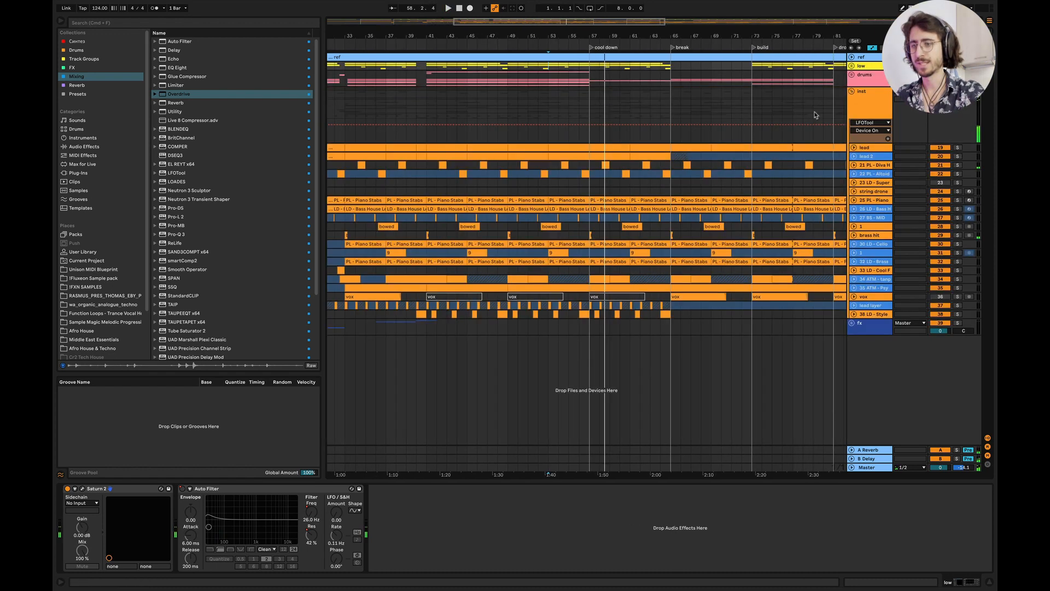
scroll(558, 253, "up", 3)
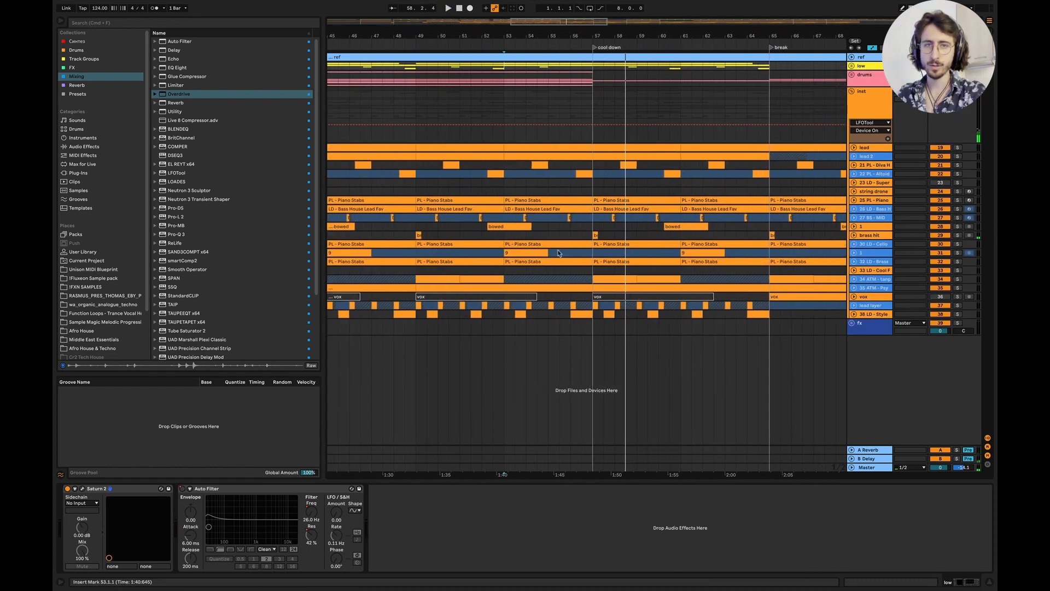
left_click_drag(781, 315, 586, 315)
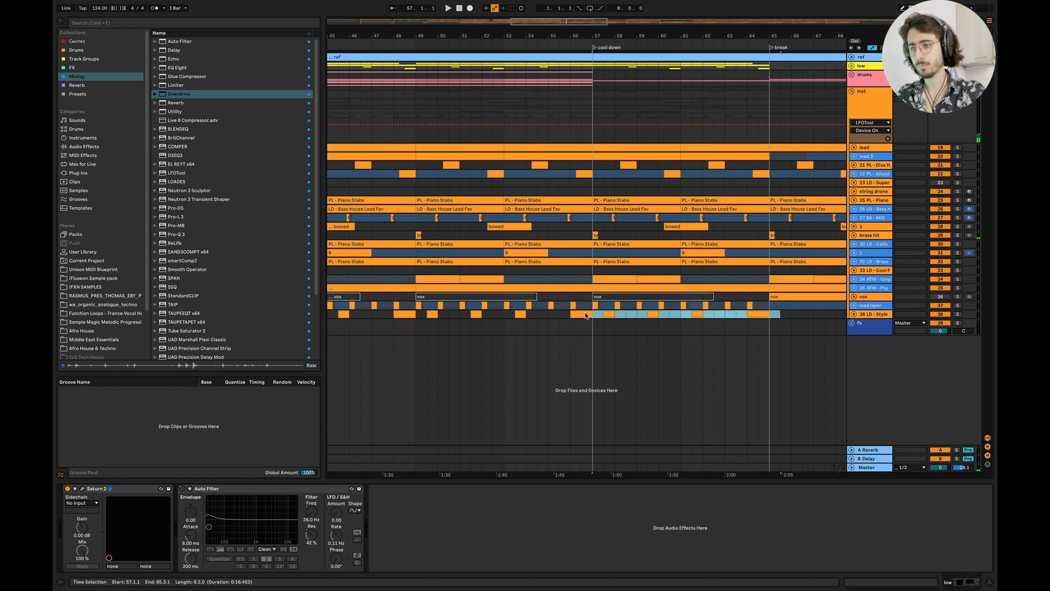
left_click(597, 315)
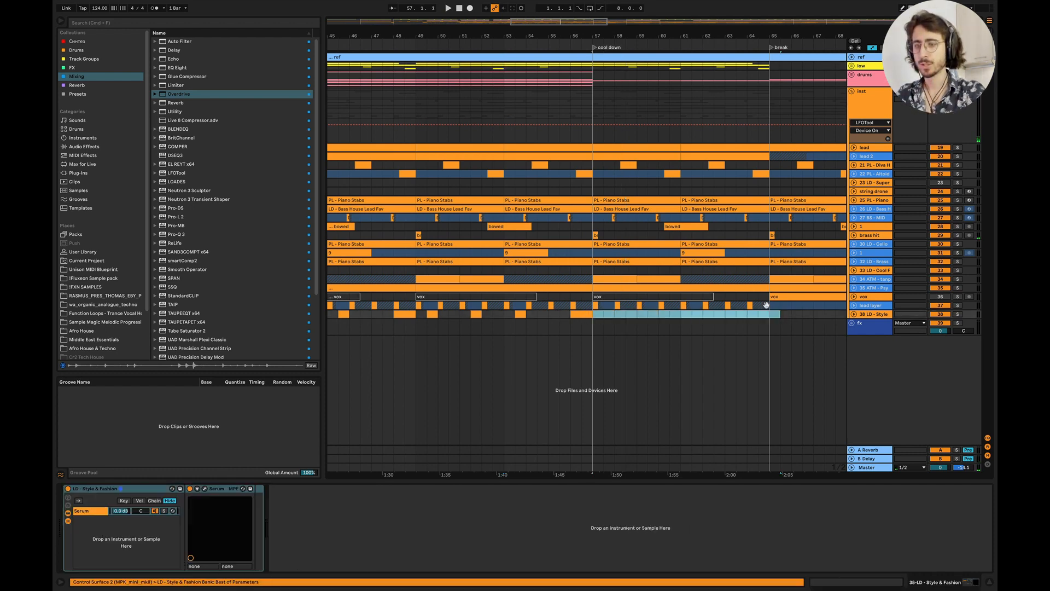
left_click_drag(773, 310, 630, 307)
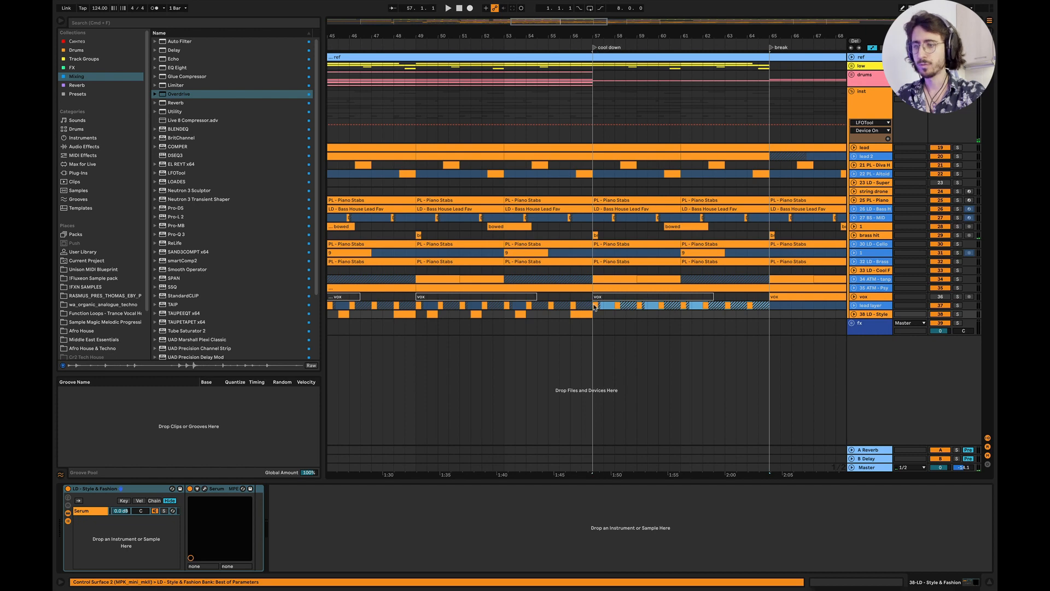
left_click(595, 307)
left_click(581, 298)
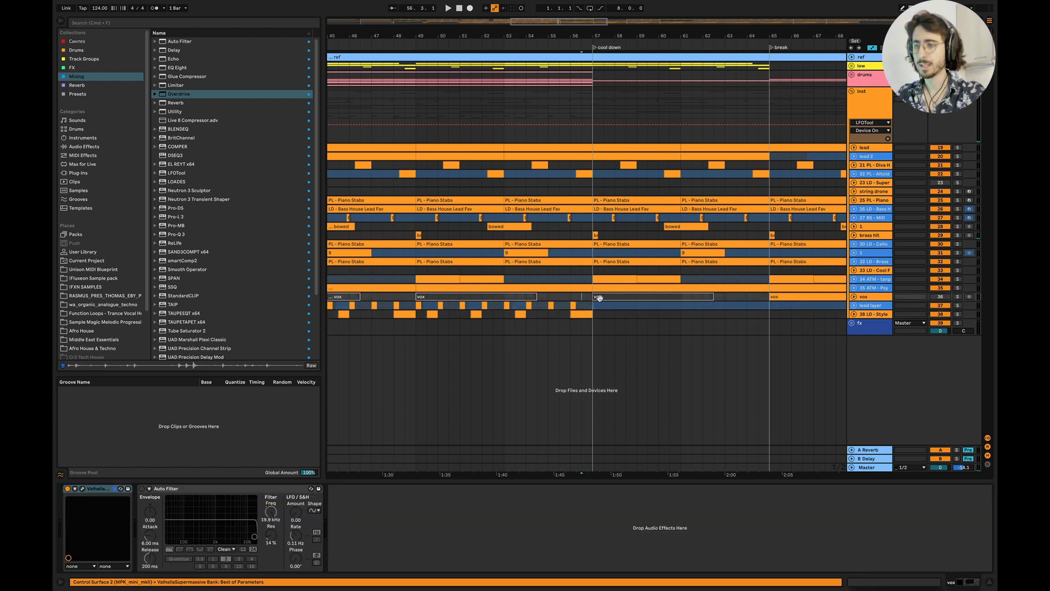
Step: Play the arrangement from bar 53 and again from bar 57 to hear which instruments sound in the cool down
scroll(527, 345, "left", 2)
left_click(548, 326)
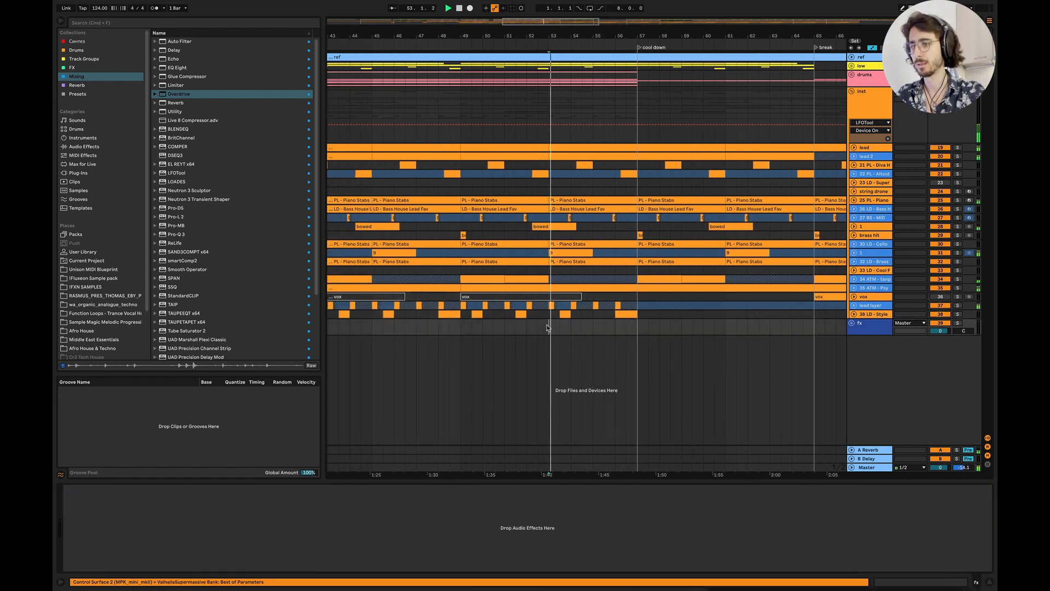
key("space")
left_click(852, 91)
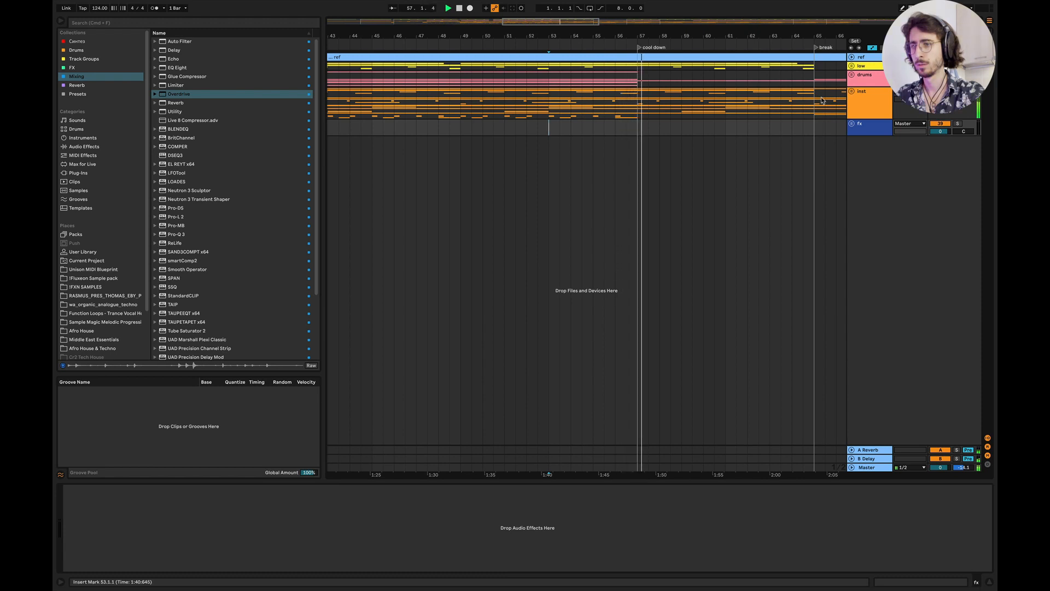
left_click(851, 92)
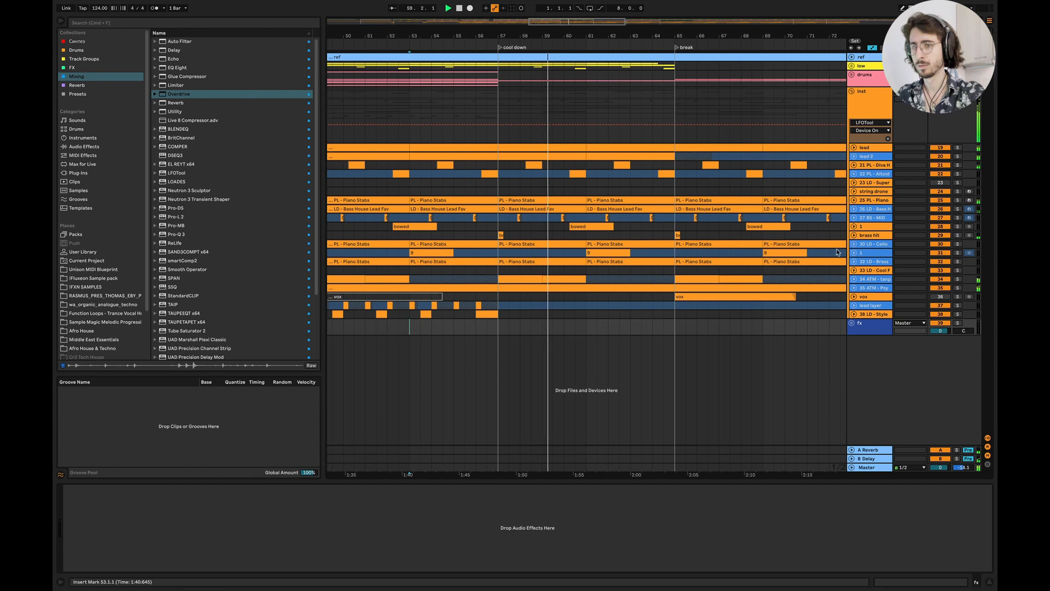
left_click(499, 226)
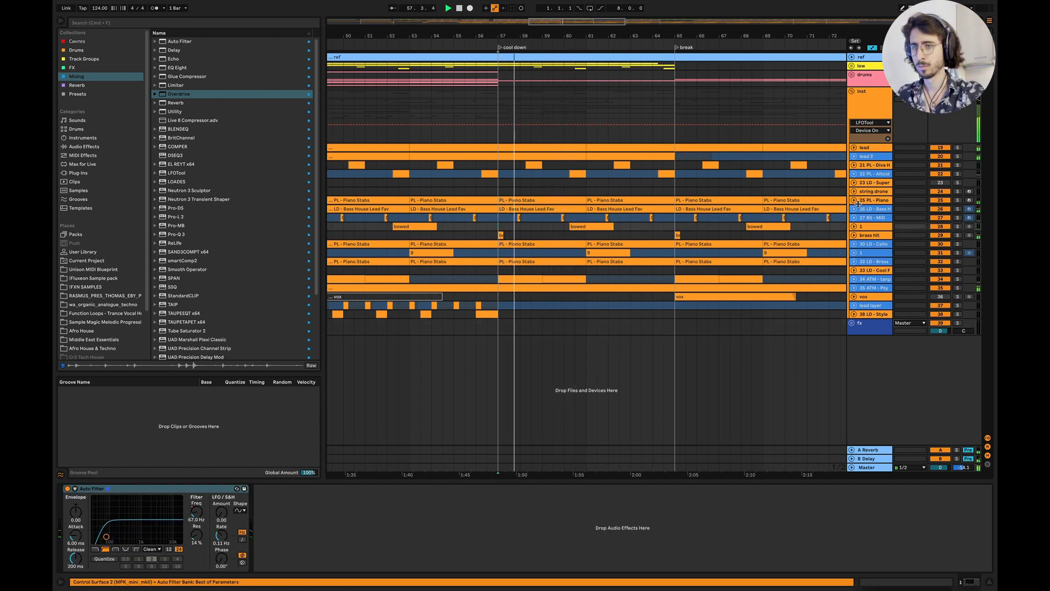
Step: Delete the ATM - Psy Drone part across the cool down and break from bar 57 to 73, and replay from bar 57
left_click(854, 288)
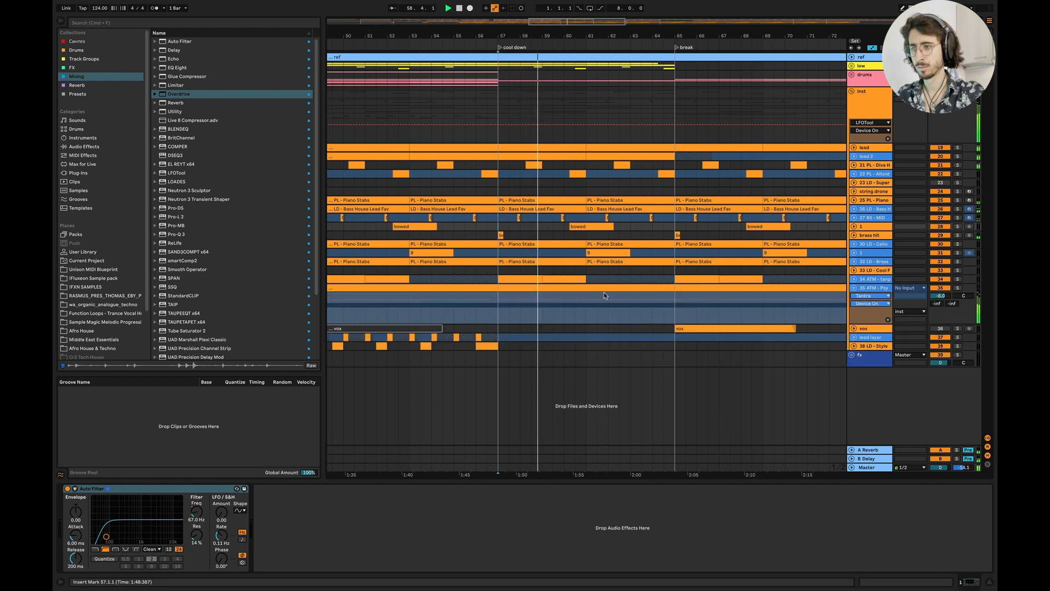
left_click(600, 286)
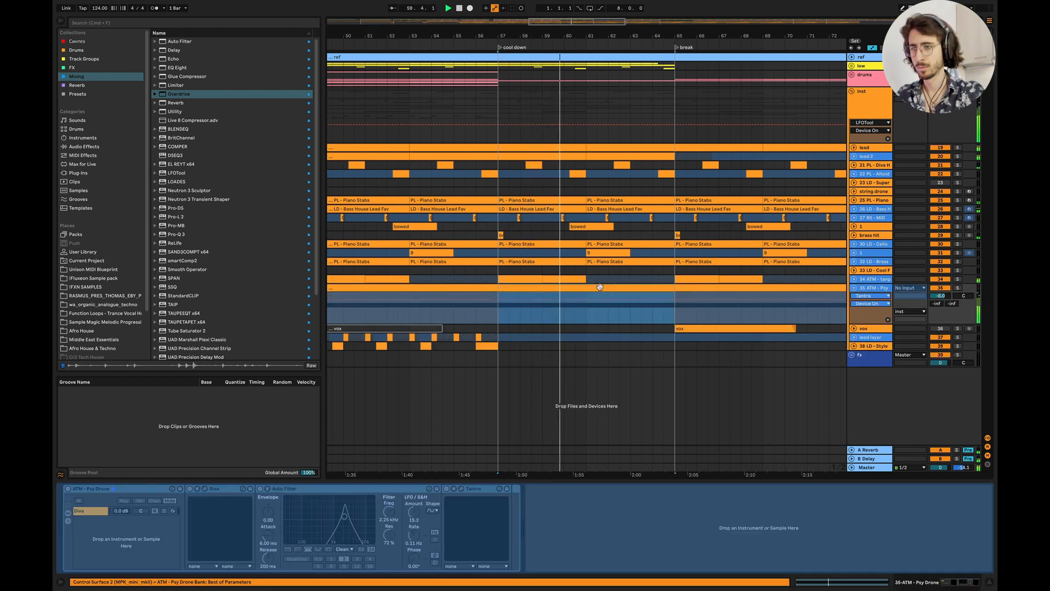
key("Delete")
scroll(602, 289, "right", 1)
scroll(605, 289, "down", 3)
left_click(641, 285)
key("Delete")
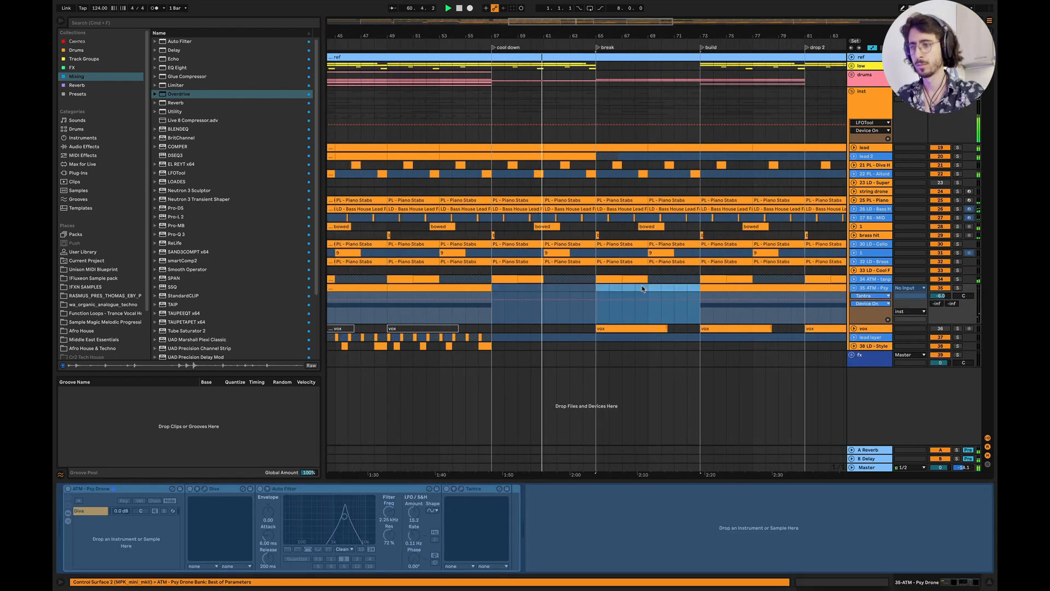
scroll(641, 285, "left", 3)
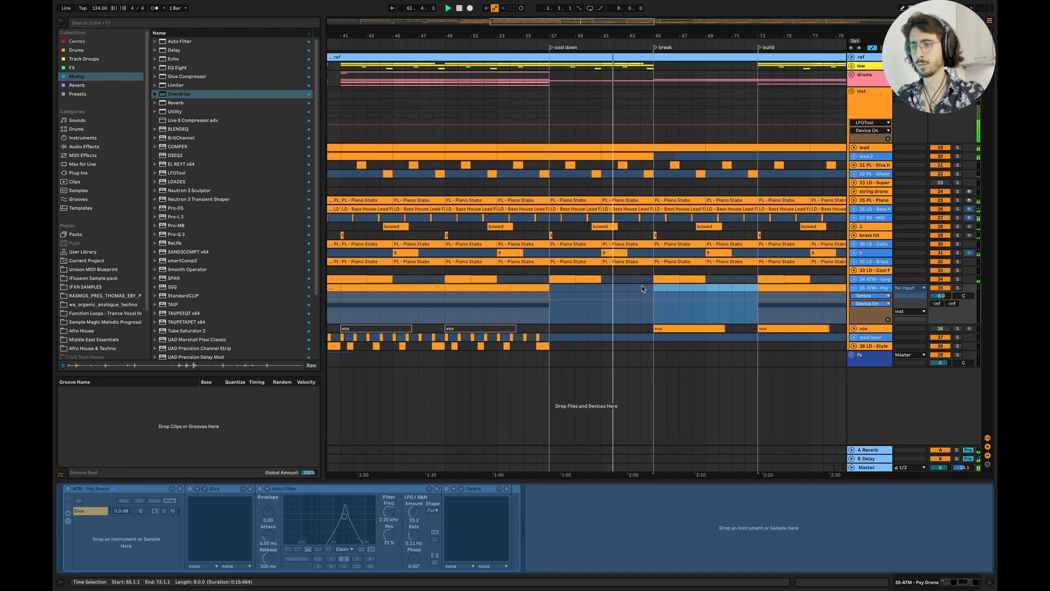
left_click(548, 167)
key("space")
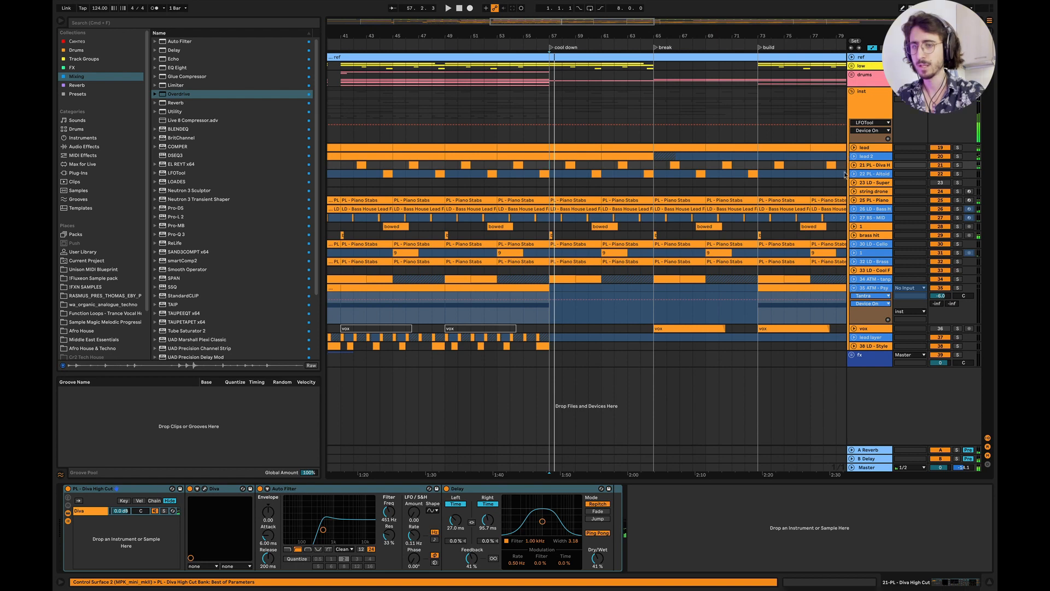
Step: Group the lead and lead 2 tracks and add an Auto Filter to the new group
left_click(864, 147)
left_click(876, 157)
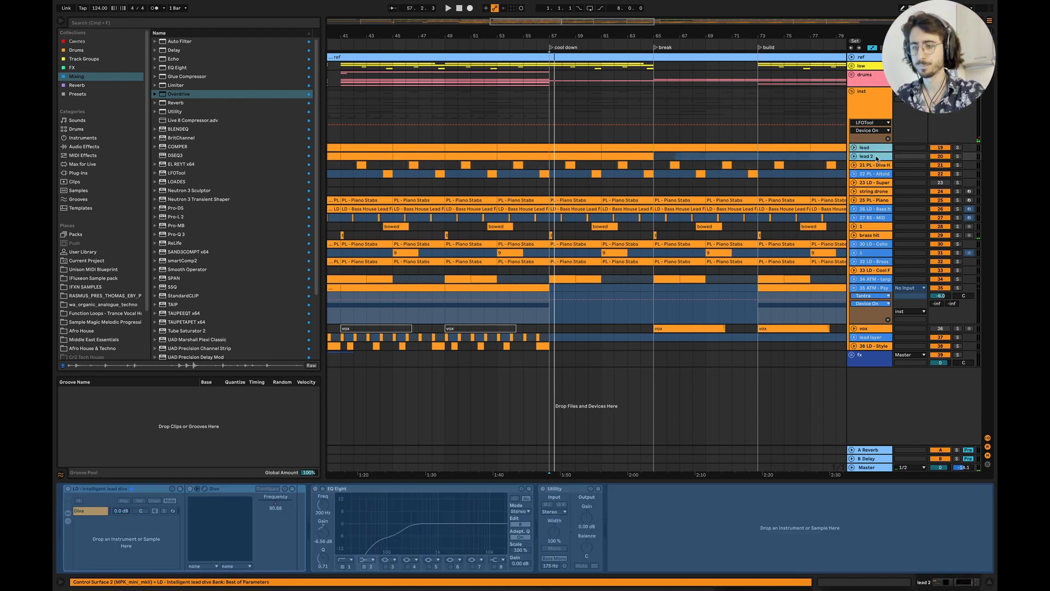
key("super+g")
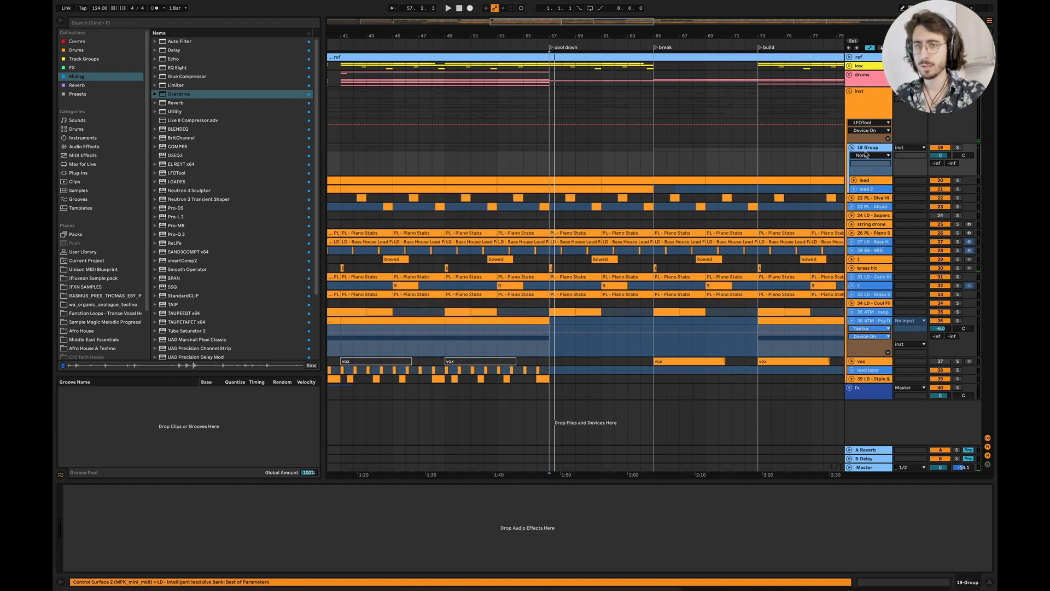
left_click(176, 42)
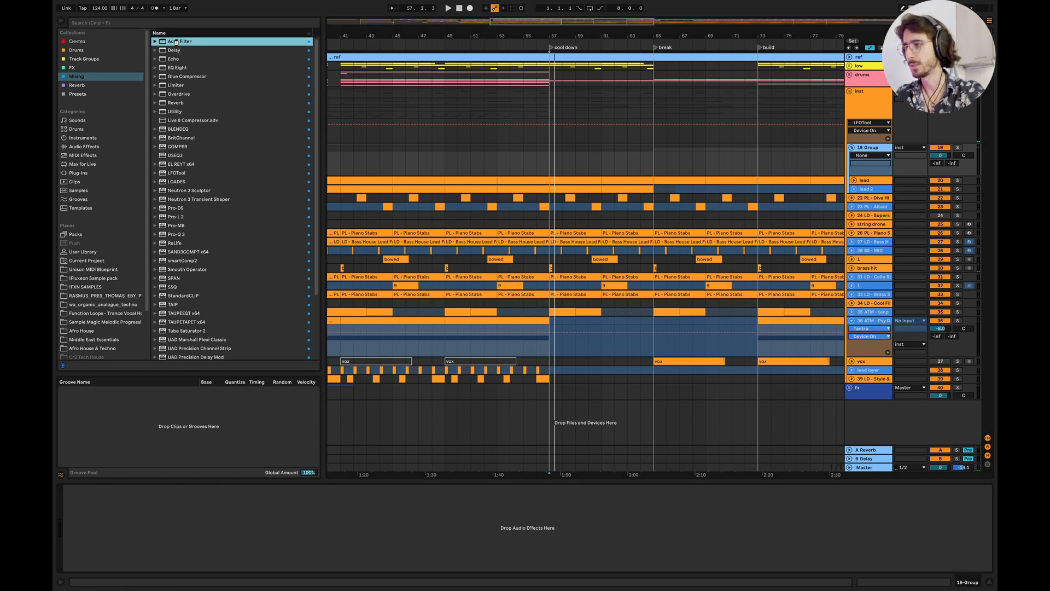
left_click_drag(251, 461, 204, 536)
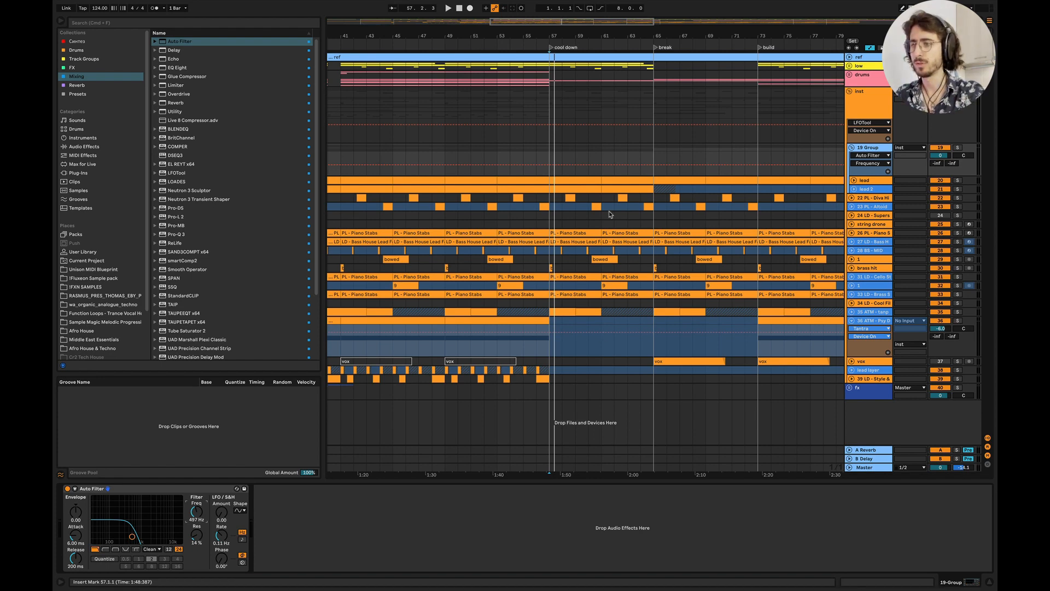
Step: Rename the new group as leads grp and assign the inst group's color to its grouped tracks and clips
scroll(609, 214, "up", 3)
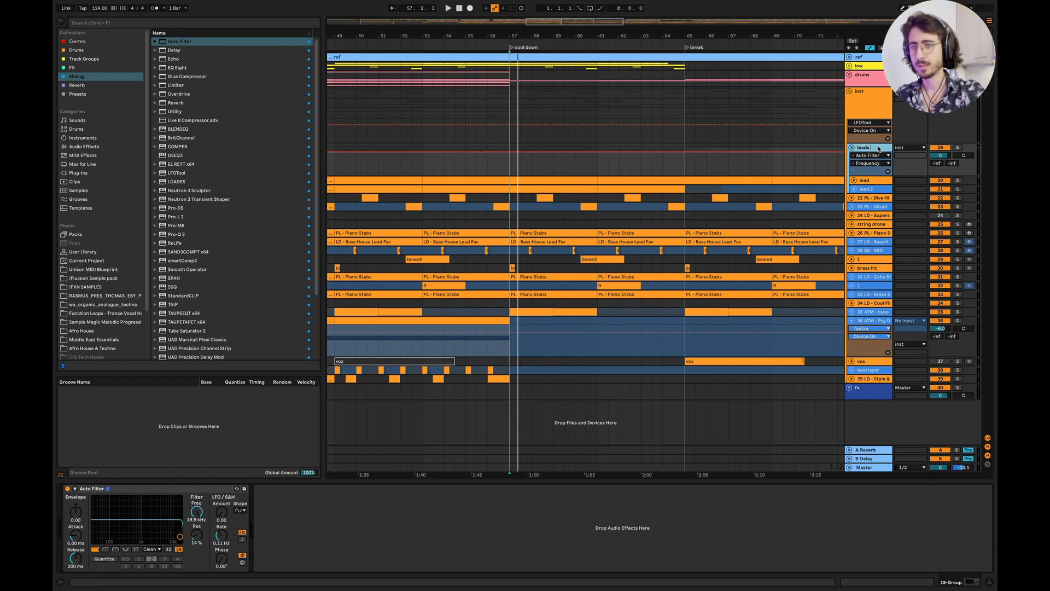
right_click(868, 95)
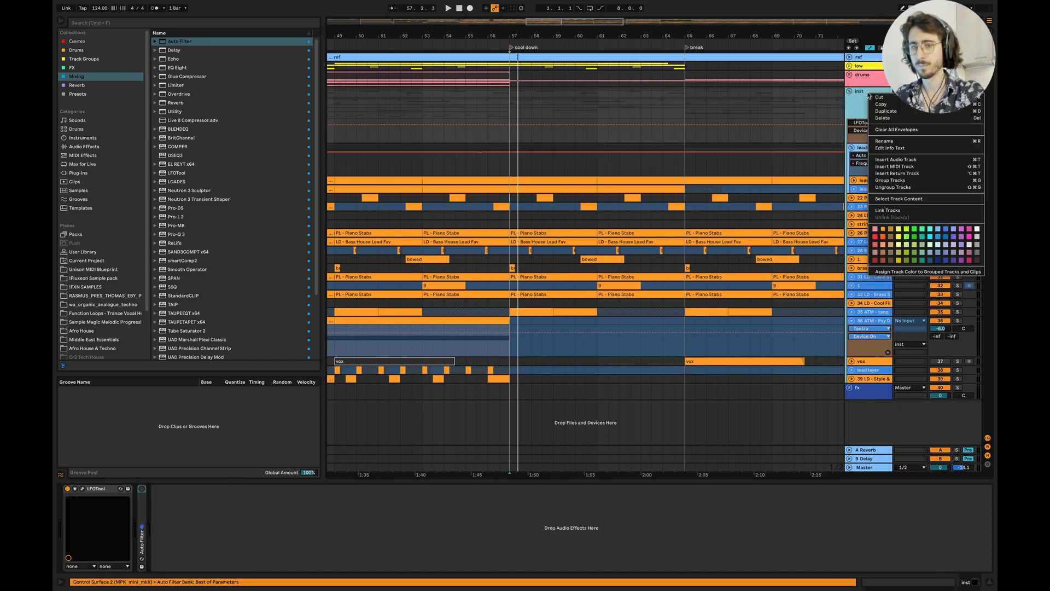
left_click(891, 272)
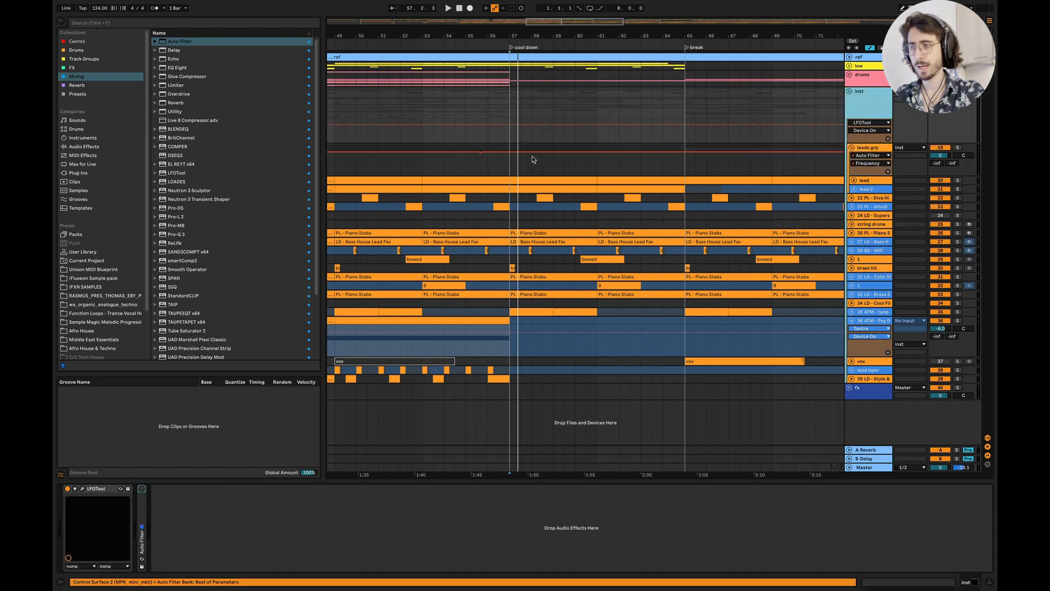
Step: Automate the leads grp filter frequency to fall from 19.9 kHz at bar 54 to about 858 Hz at bar 57
scroll(506, 159, "up", 5)
left_click(400, 156)
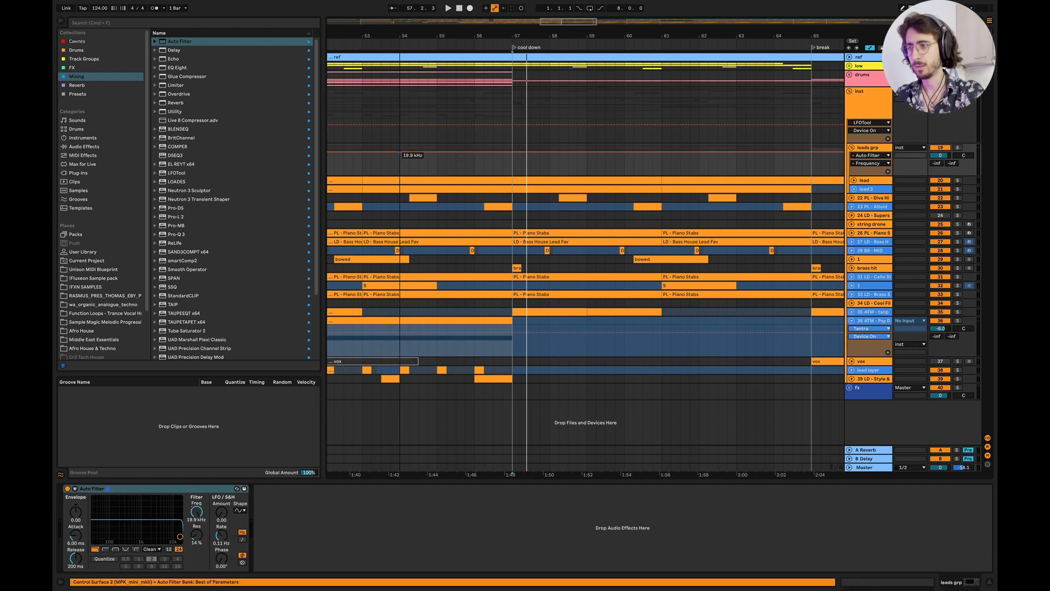
scroll(498, 165, "up", 4)
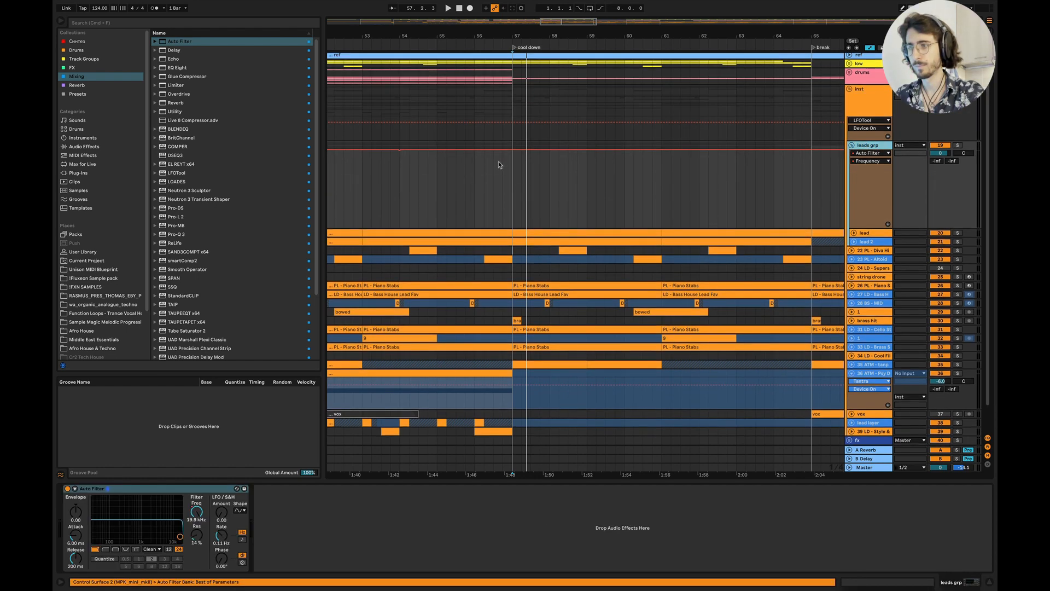
left_click_drag(515, 154, 512, 191)
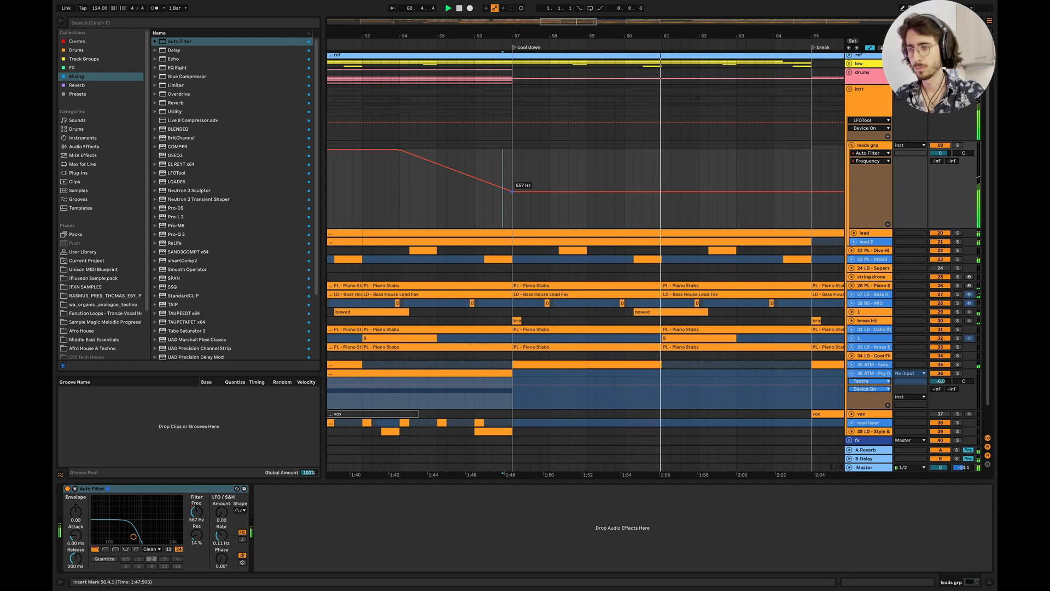
left_click_drag(513, 191, 512, 187)
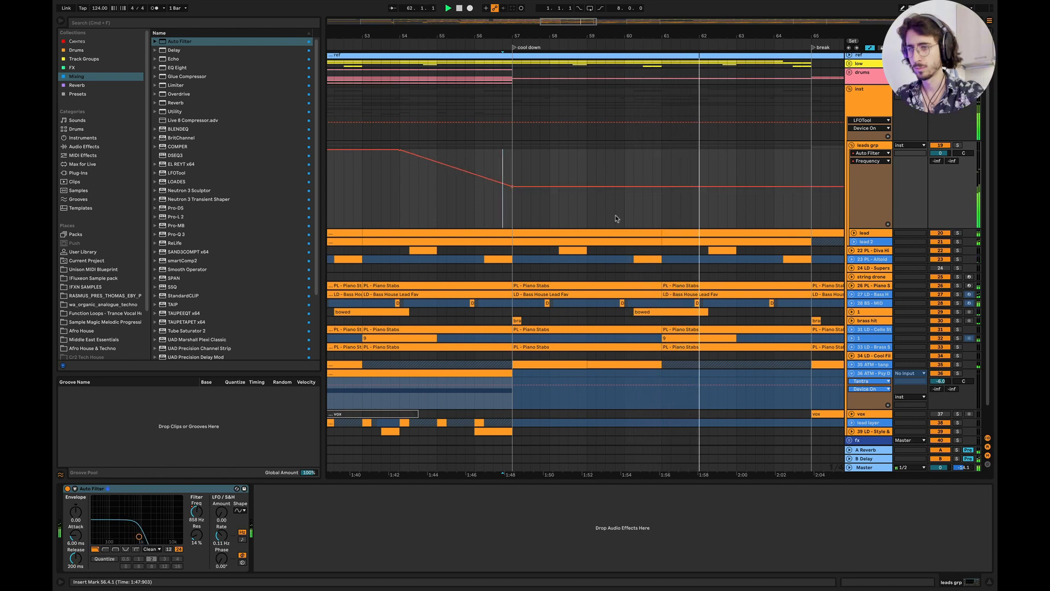
Step: Automate the leads grp filter frequency to rise from bar 64 to about 14.5 kHz at the break on bar 65
scroll(615, 216, "right", 5)
scroll(549, 201, "right", 1)
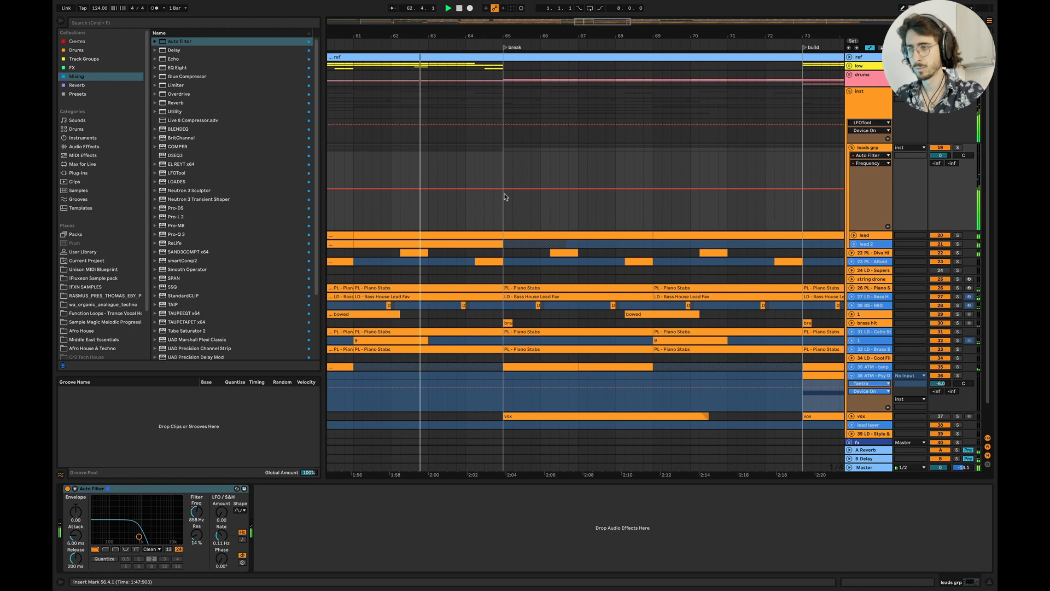
left_click(465, 188)
left_click_drag(503, 188, 503, 154)
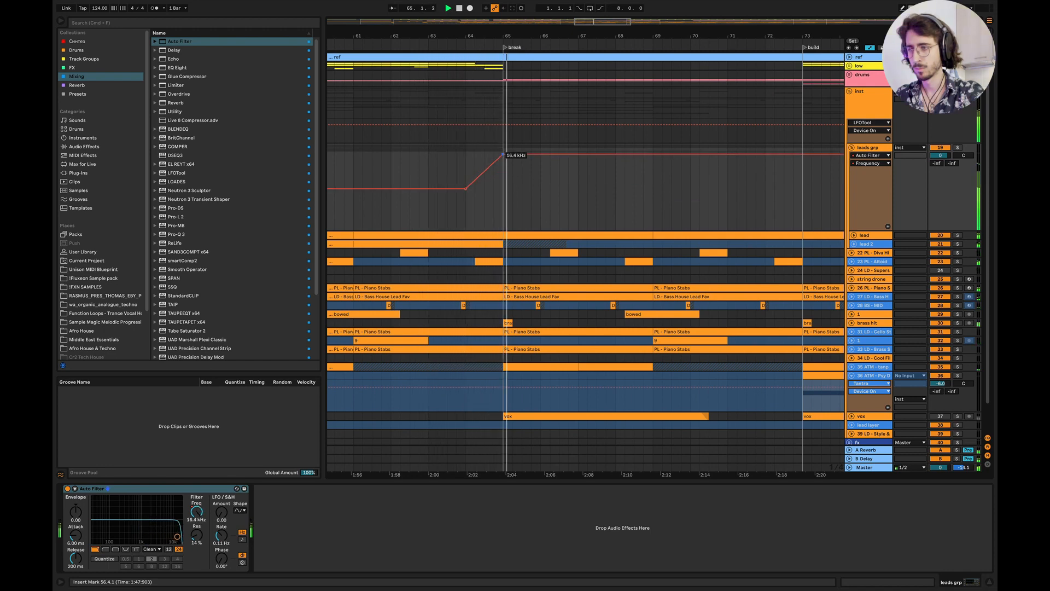
scroll(581, 205, "right", 1)
scroll(581, 205, "down", 3)
scroll(581, 205, "right", 2)
scroll(650, 117, "left", 2)
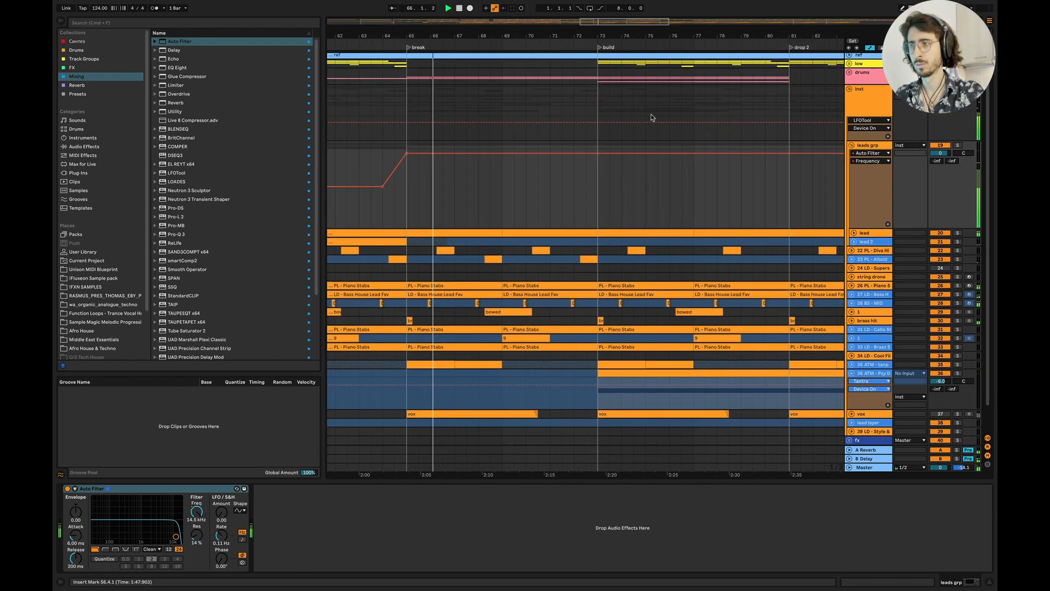
Step: Delete the drums group's content between the break and build markers
left_click_drag(492, 82, 674, 82)
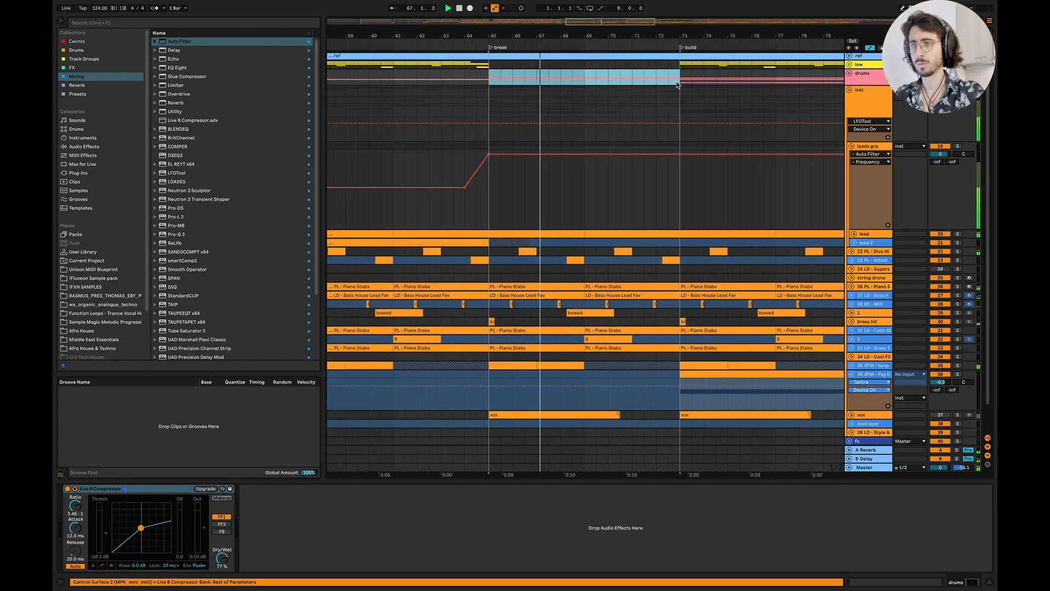
scroll(630, 280, "down", 4)
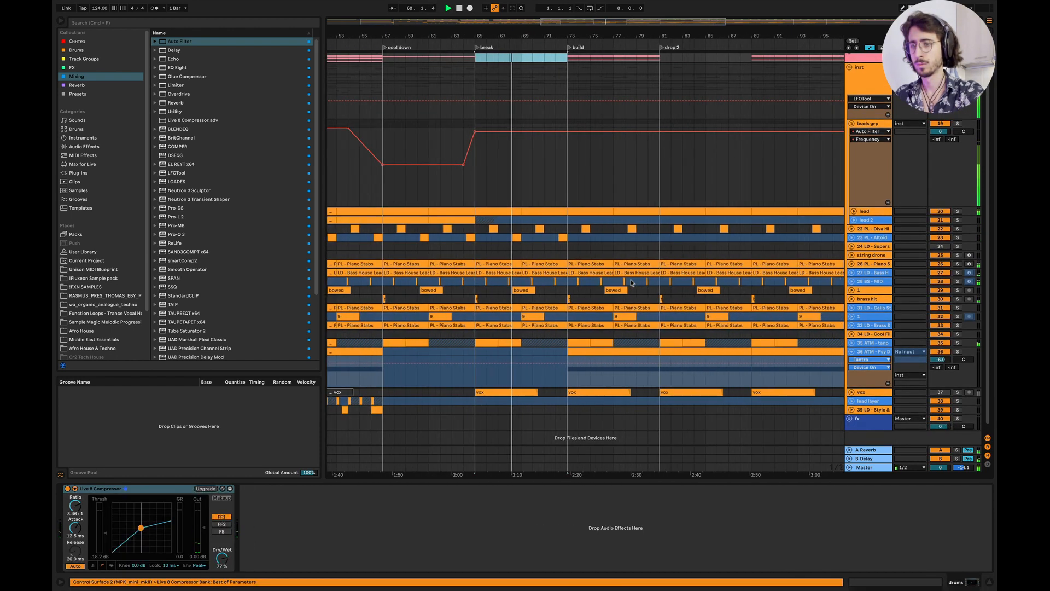
scroll(640, 329, "left", 1)
scroll(640, 329, "up", 1)
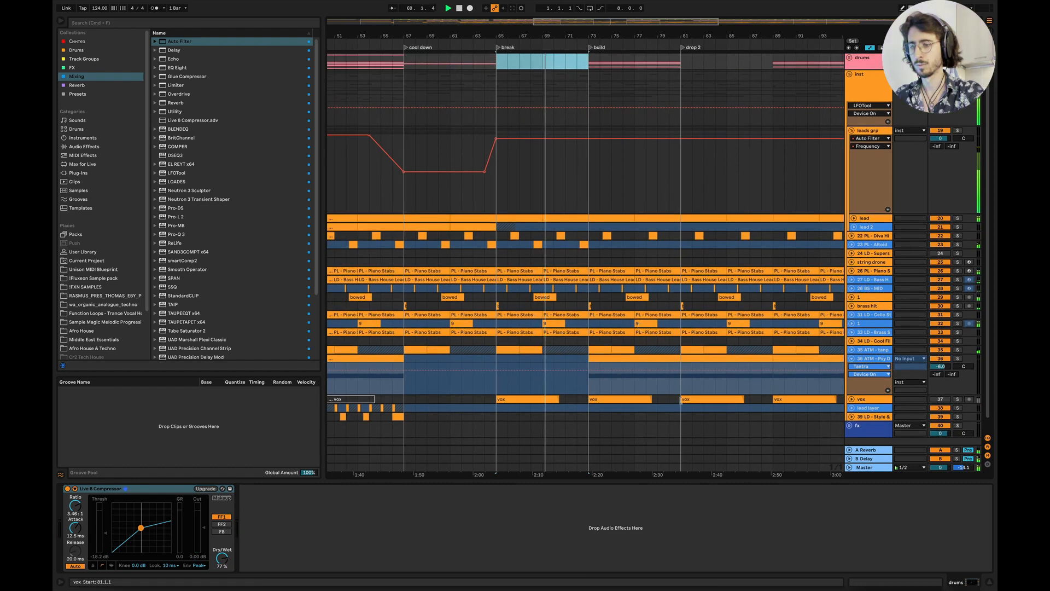
left_click_drag(682, 399, 504, 237)
key("super+z")
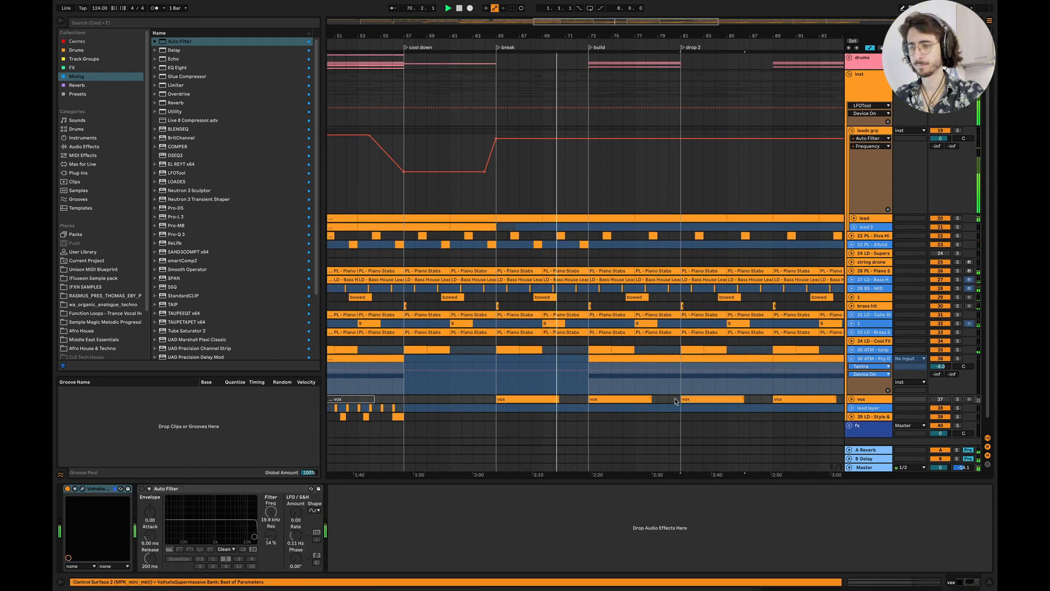
left_click_drag(678, 400, 499, 245)
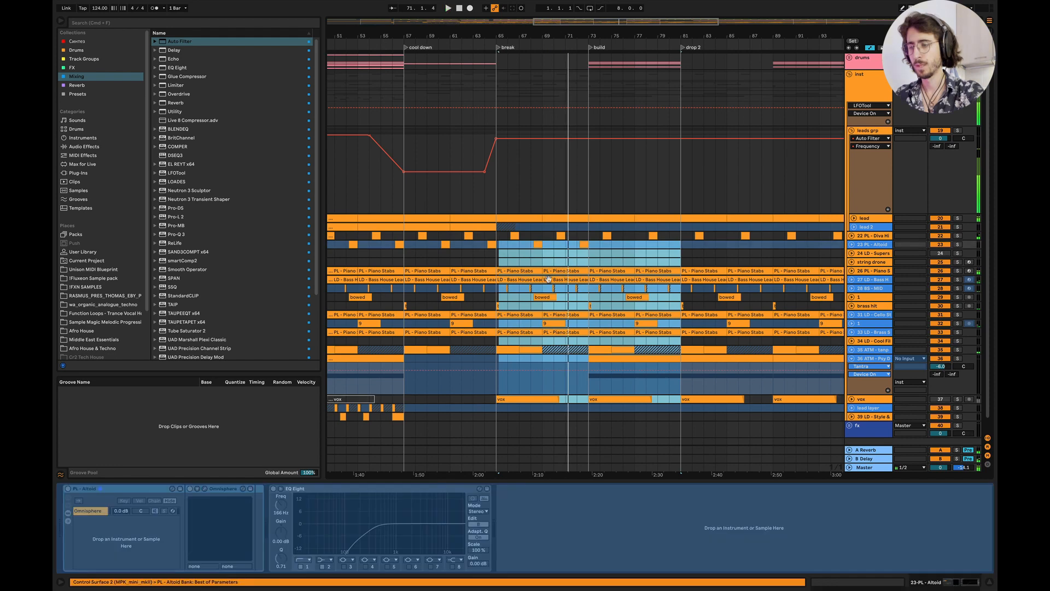
Step: Collapse the leads grp and play the arrangement from bar 49 to hear the lead-in to the cool down
key("space")
scroll(548, 282, "left", 3)
scroll(549, 282, "up", 1)
scroll(548, 281, "left", 3)
left_click(852, 148)
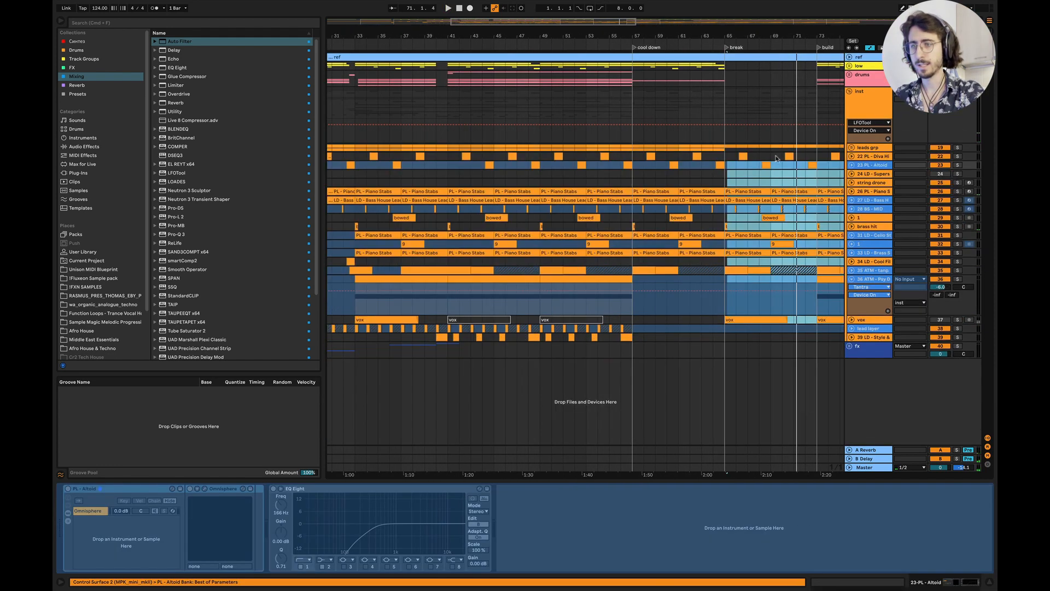
scroll(607, 175, "left", 1)
left_click(569, 174)
key("space")
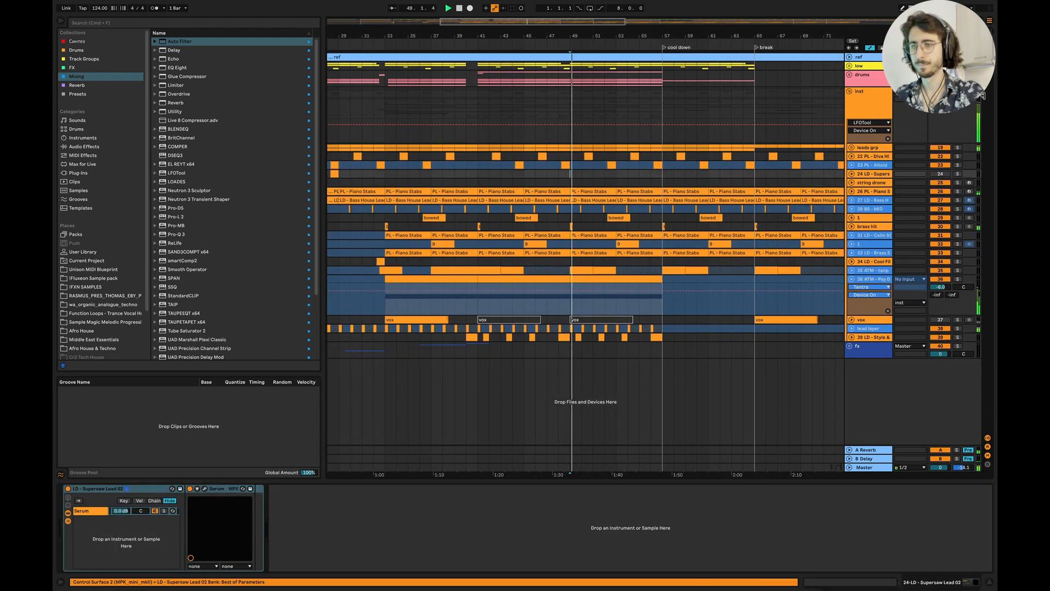
Step: Remove the dip from the leads grp filter frequency automation by raising the bar 57 point to 19.9 kHz and deleting the bar 64 point
left_click(850, 91)
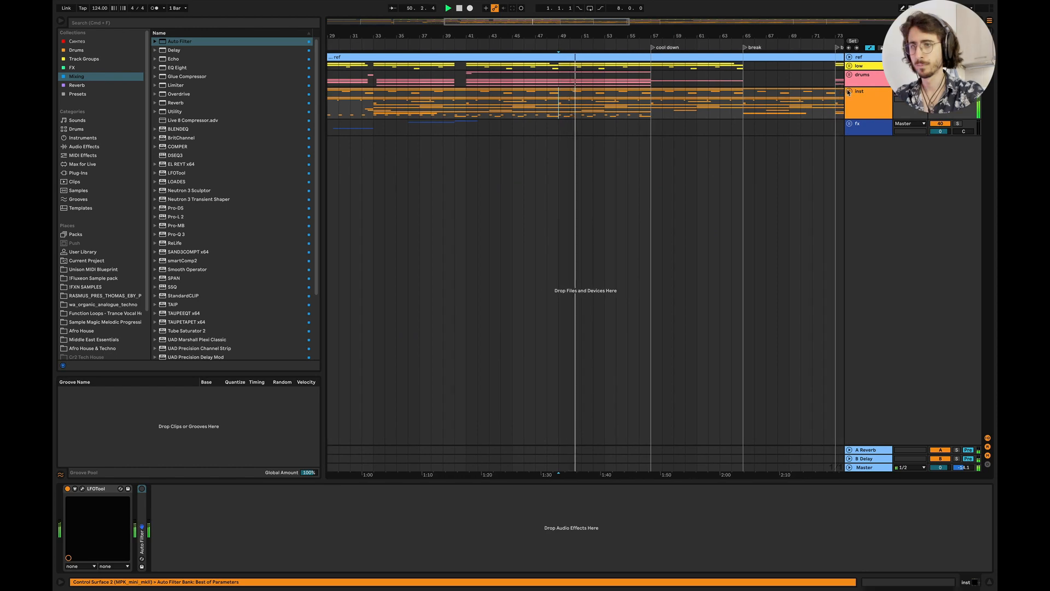
left_click(848, 92)
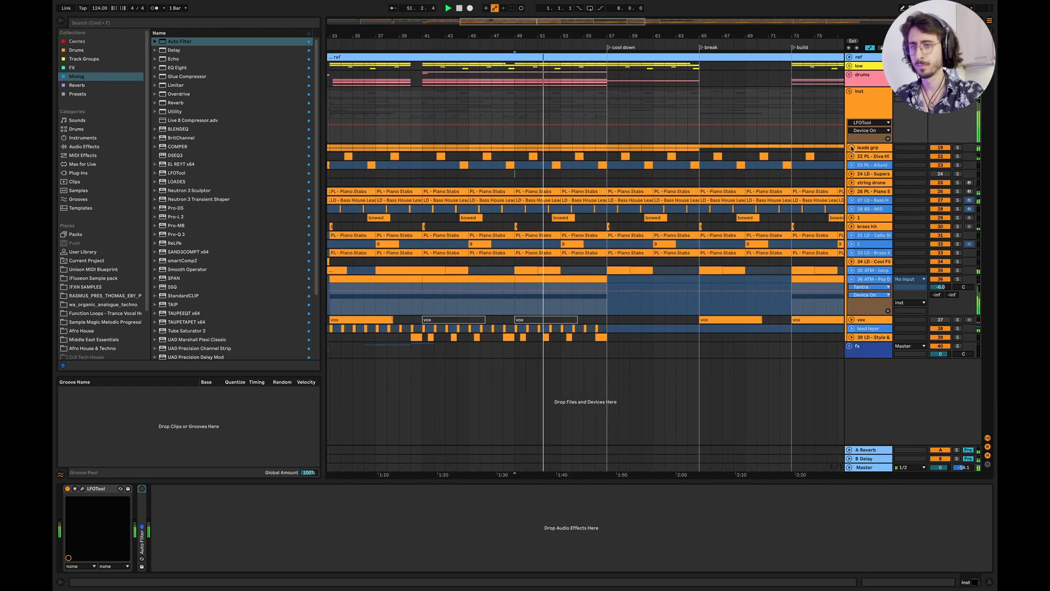
left_click(851, 147)
scroll(590, 227, "up", 3)
left_click_drag(627, 188, 626, 152)
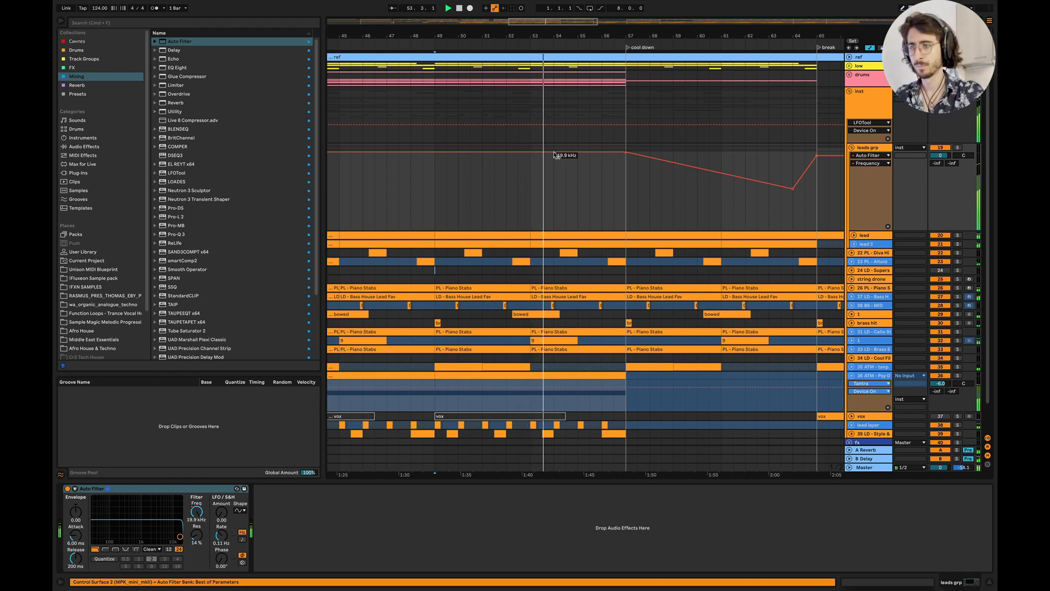
left_click(793, 189)
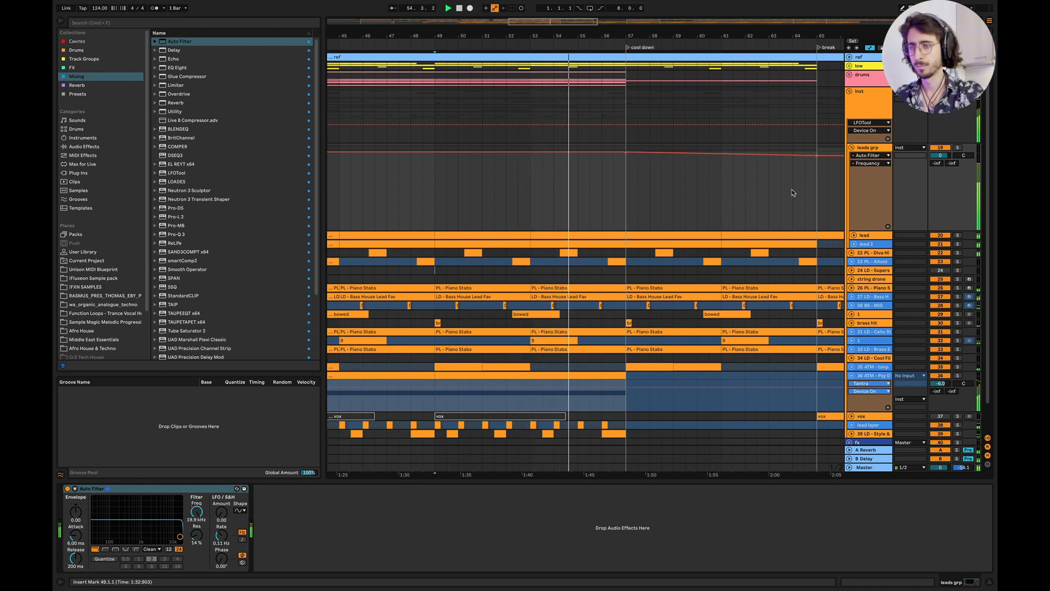
Step: Deactivate the lead and lead 2 clips from bar 57 to bar 69
scroll(693, 192, "right", 5)
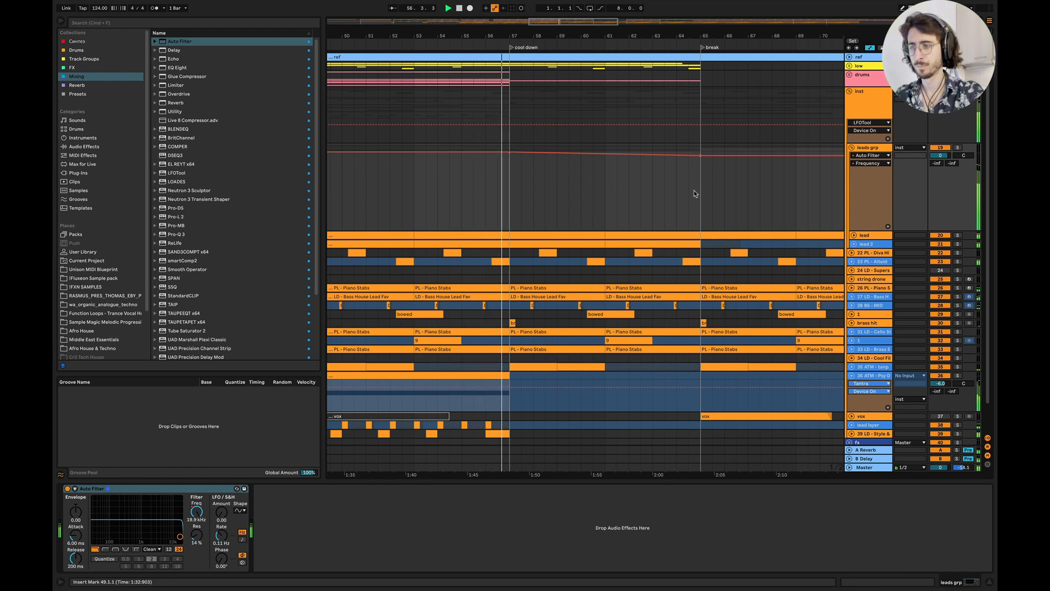
scroll(543, 361, "down", 2)
scroll(543, 361, "left", 1)
scroll(543, 361, "up", 2)
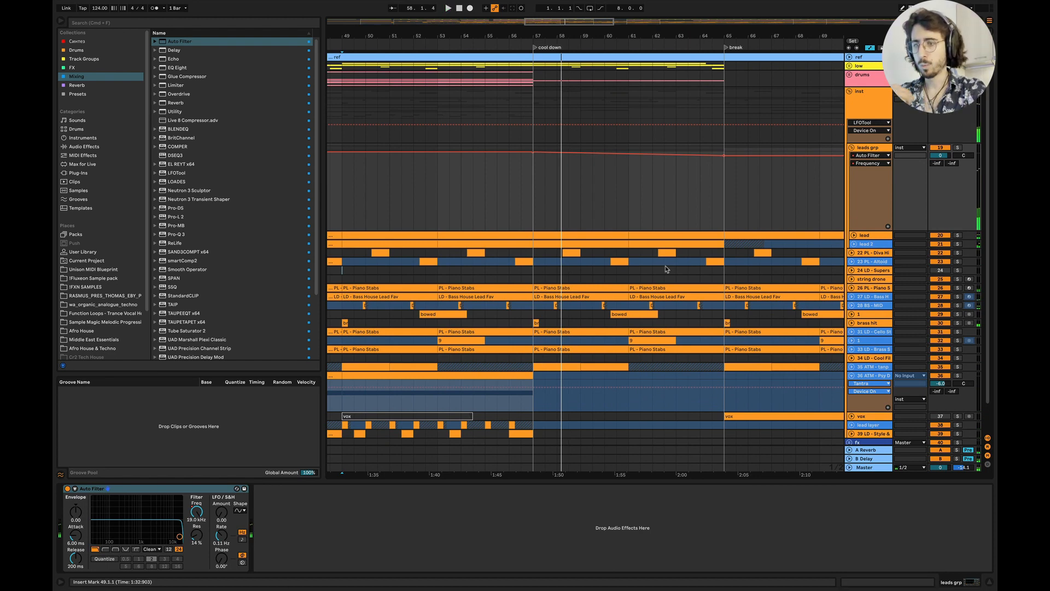
scroll(744, 249, "down", 3)
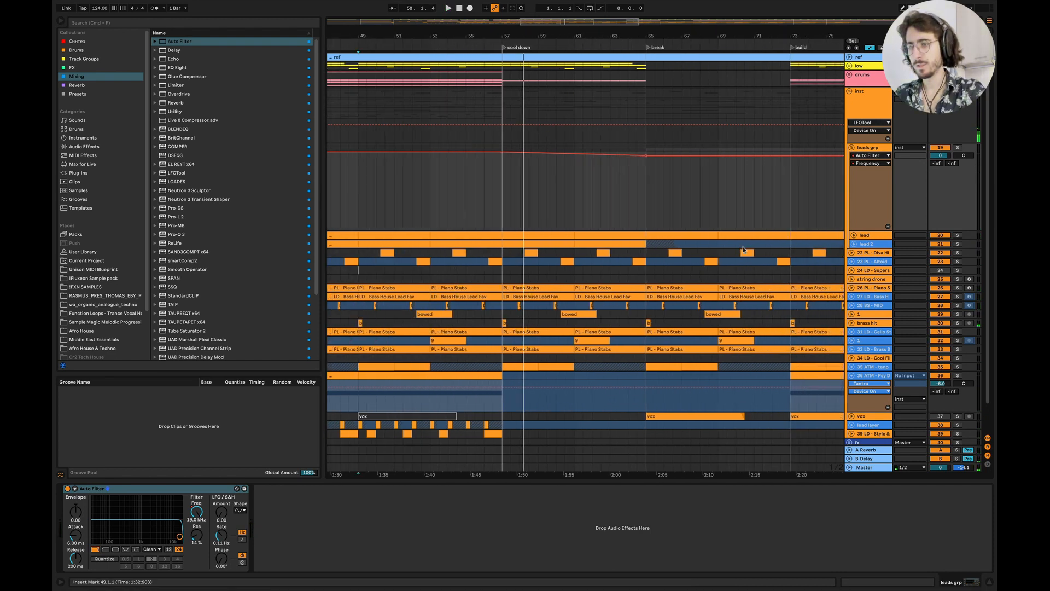
left_click_drag(723, 249, 504, 232)
key("0")
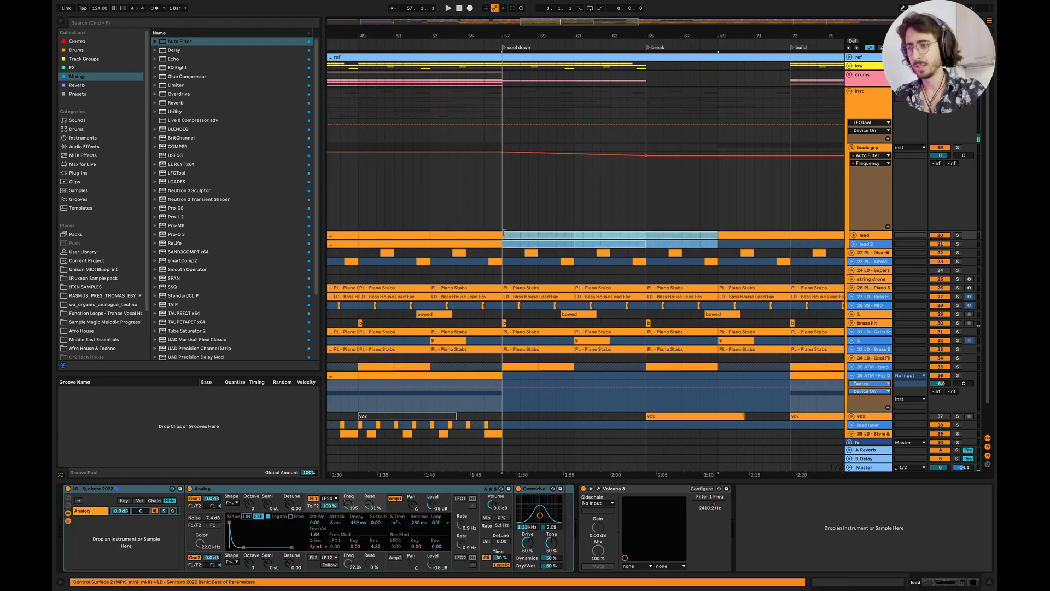
Step: Add a Delay after the Auto Filter on the leads grp and enable its Ping Pong mode
scroll(504, 230, "left", 3)
left_click(506, 223)
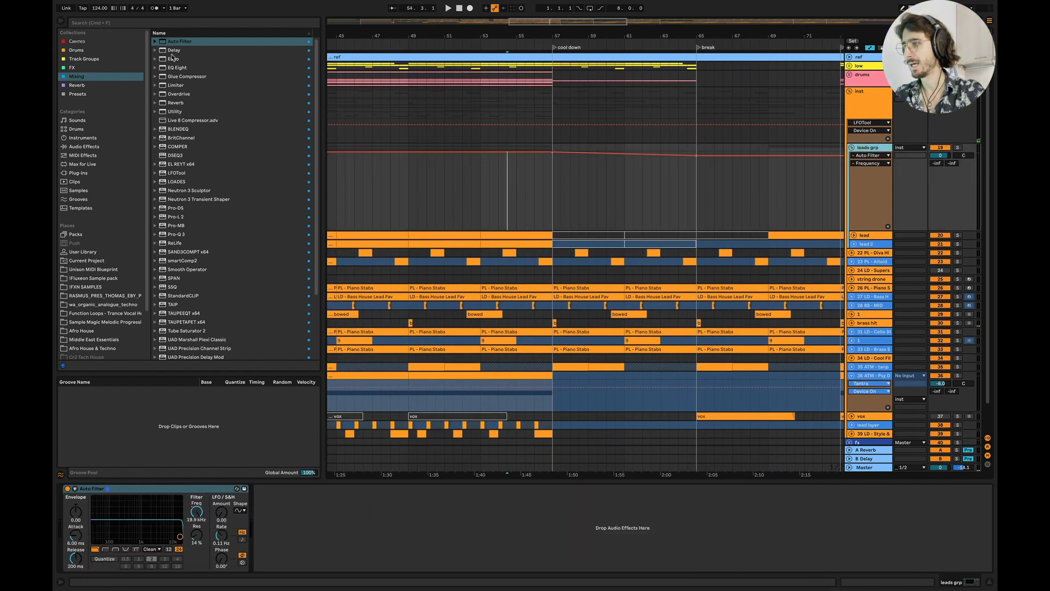
left_click_drag(174, 49, 313, 494)
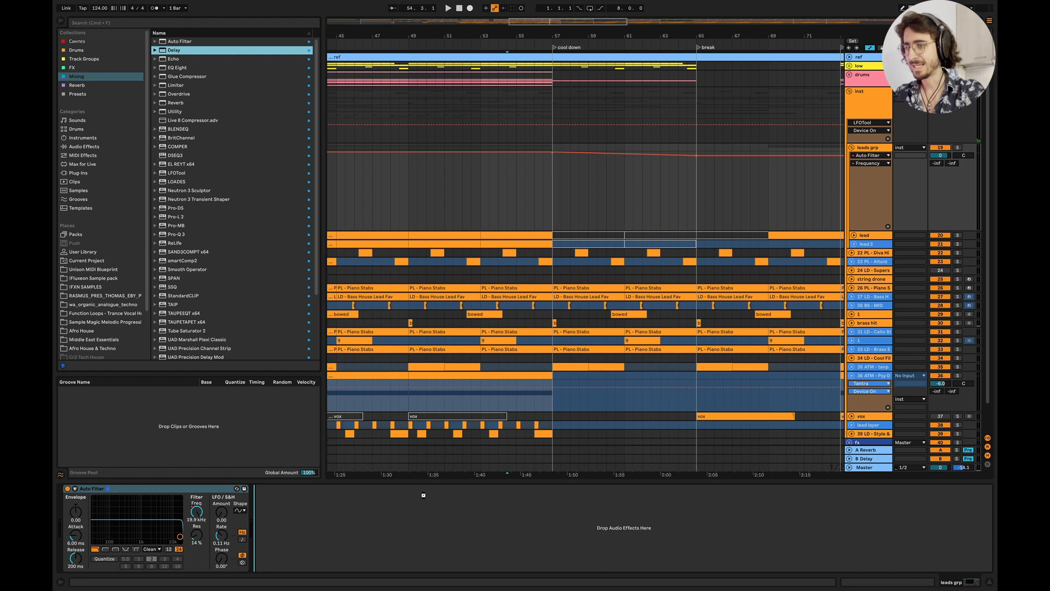
left_click_drag(423, 495, 425, 498)
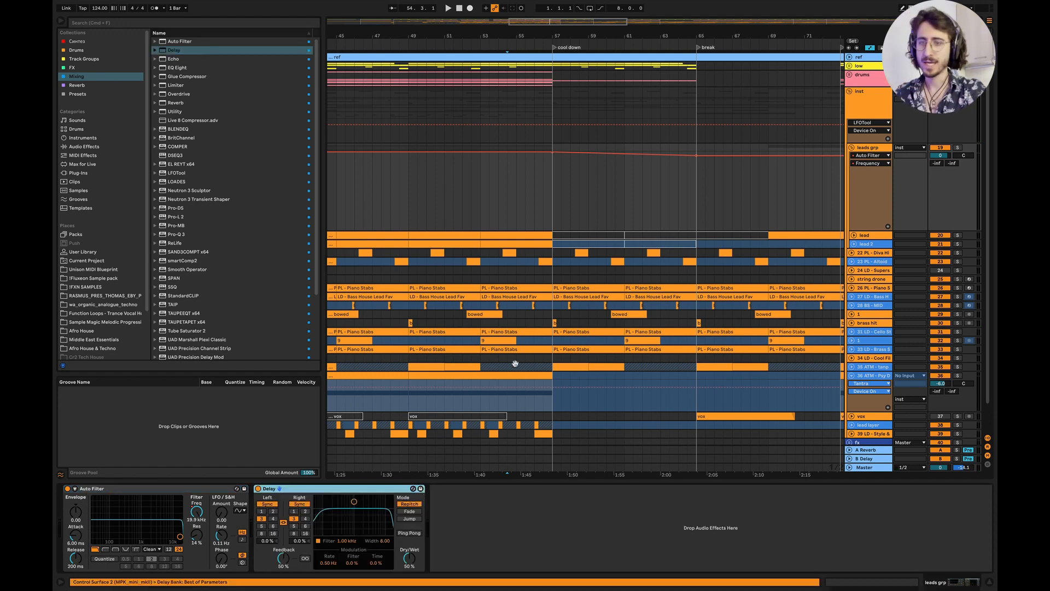
left_click(410, 533)
Step: Select bars 53 to 57 on the leads grp and set the Delay's filter to 1.67 kHz with a width of 3.86
scroll(534, 221, "up", 3)
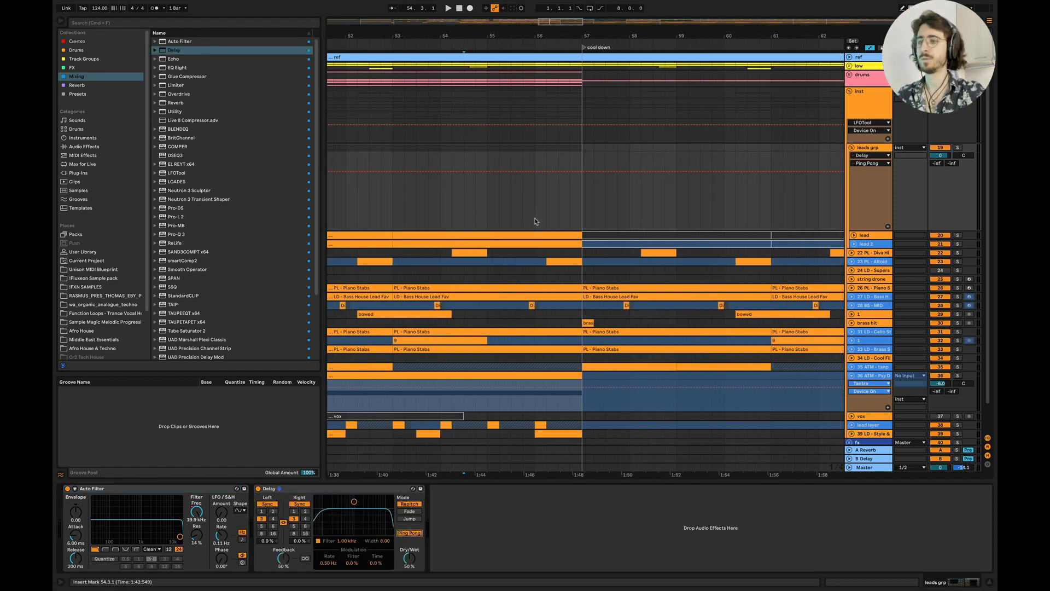
left_click_drag(394, 205, 600, 200)
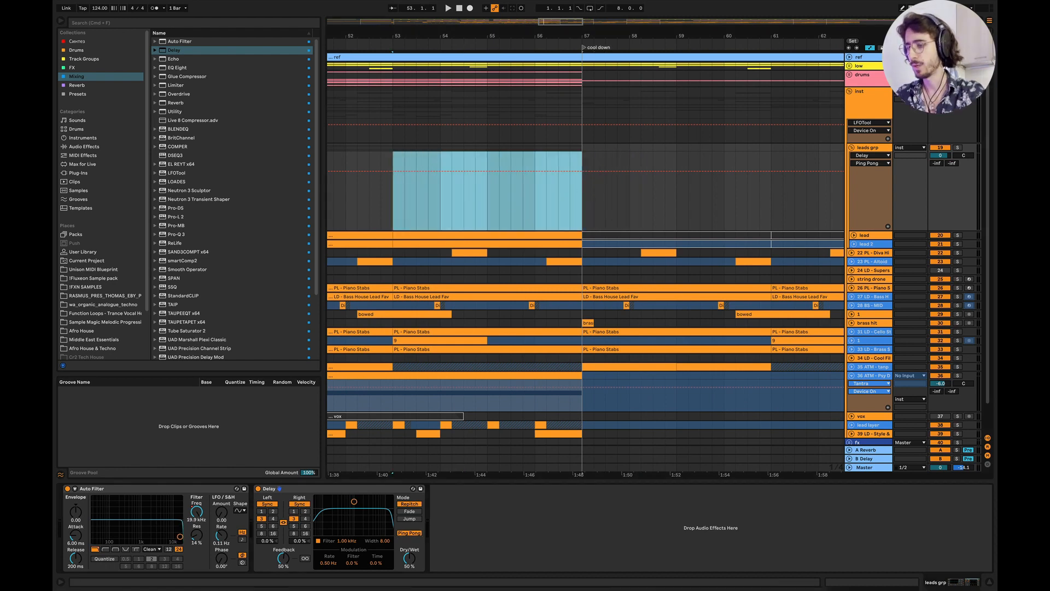
left_click_drag(354, 500, 350, 501)
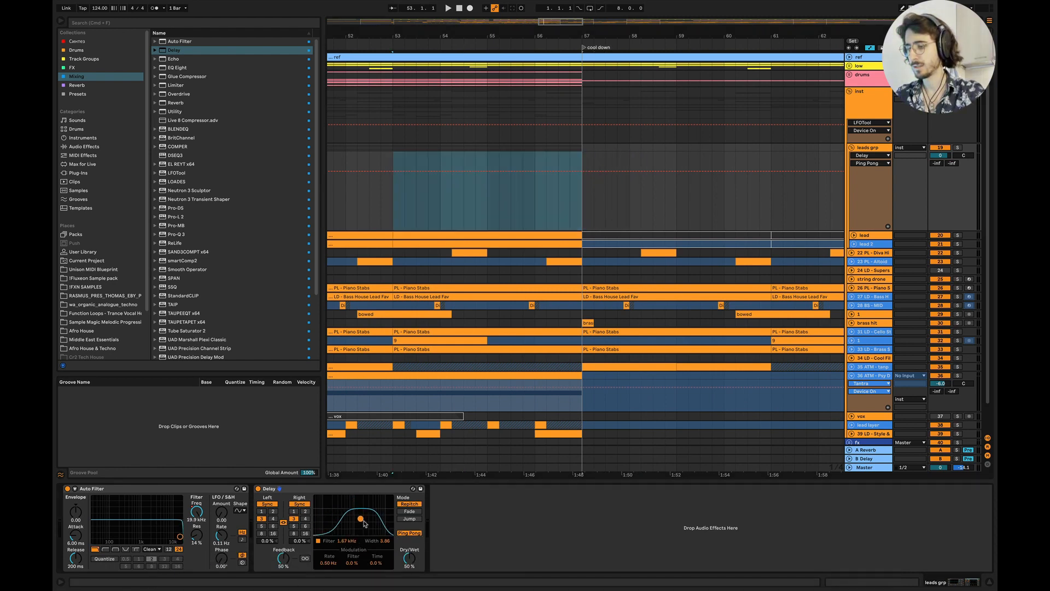
Step: Automate the leads grp Delay's dry/wet and feedback up from 0% between bar 53 and the cool down, and play from bar 52
left_click(580, 192)
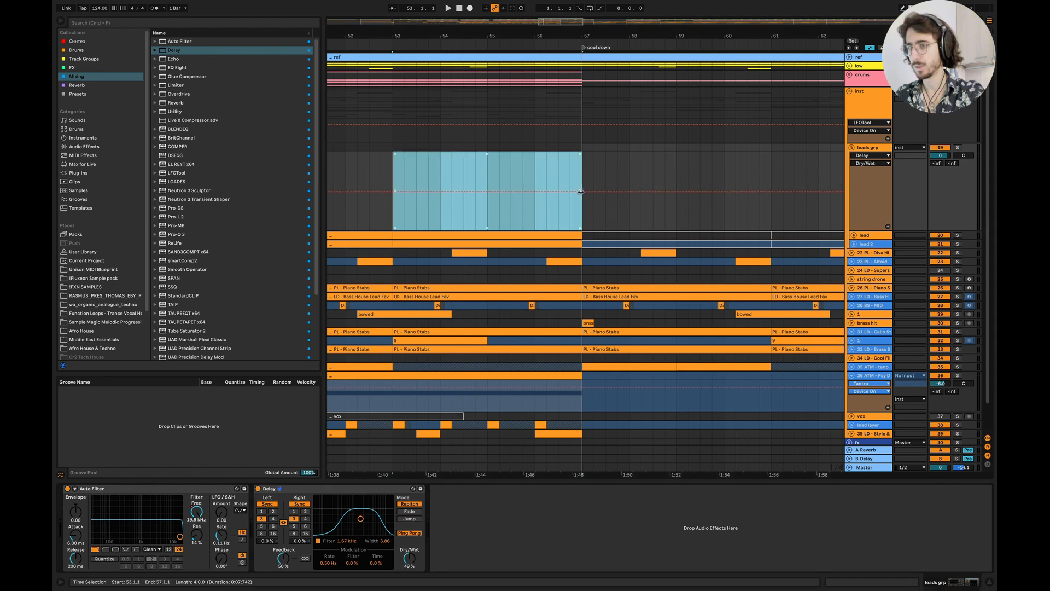
left_click(486, 191)
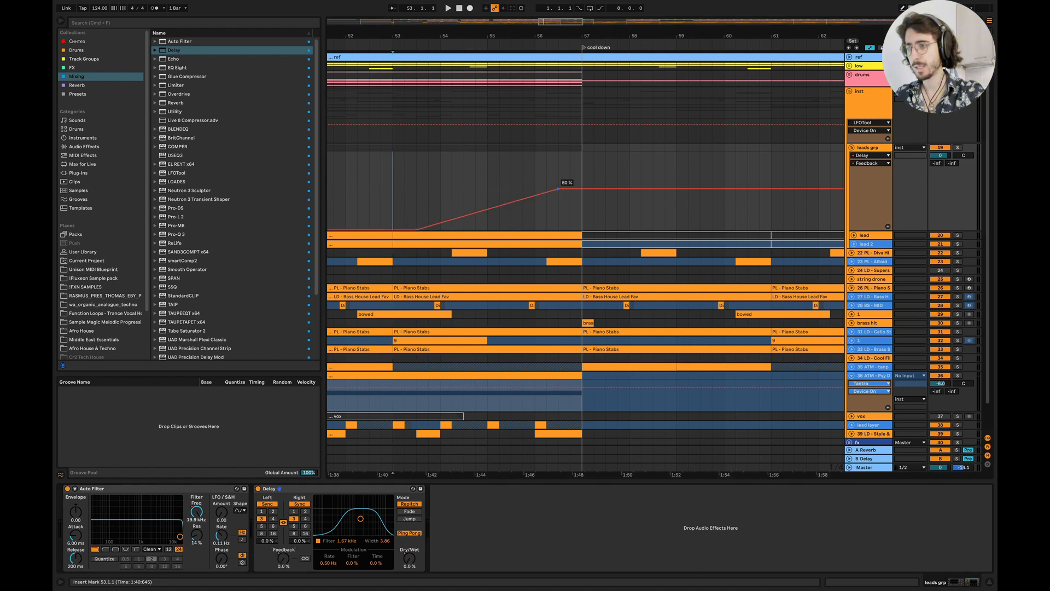
left_click_drag(559, 188, 559, 171)
left_click(345, 201)
key("space")
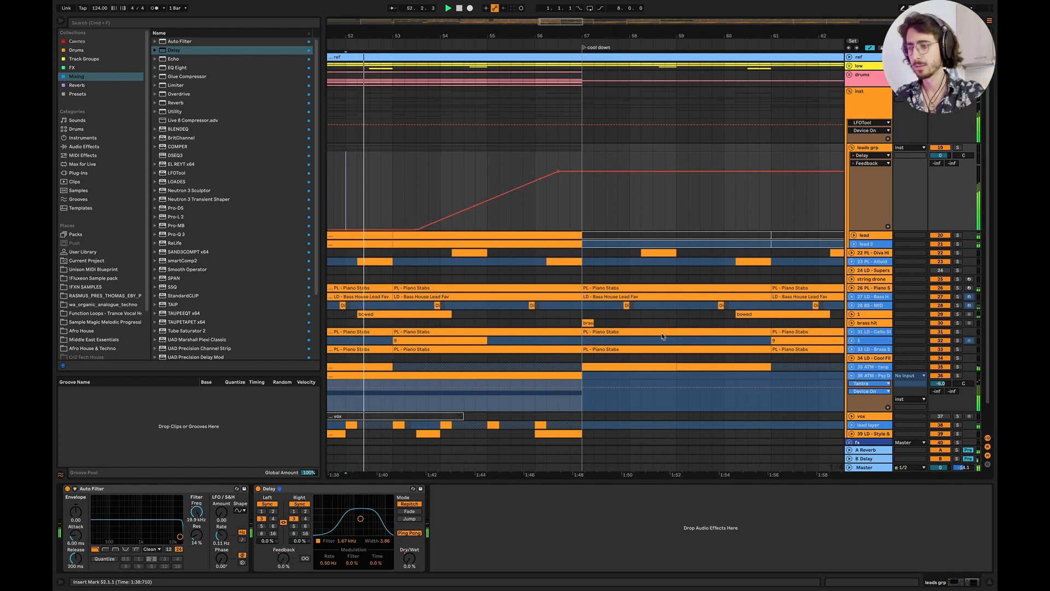
Step: Deactivate the LD - Style & Fashion clip at bar 56 and hide the device view
left_click(563, 433)
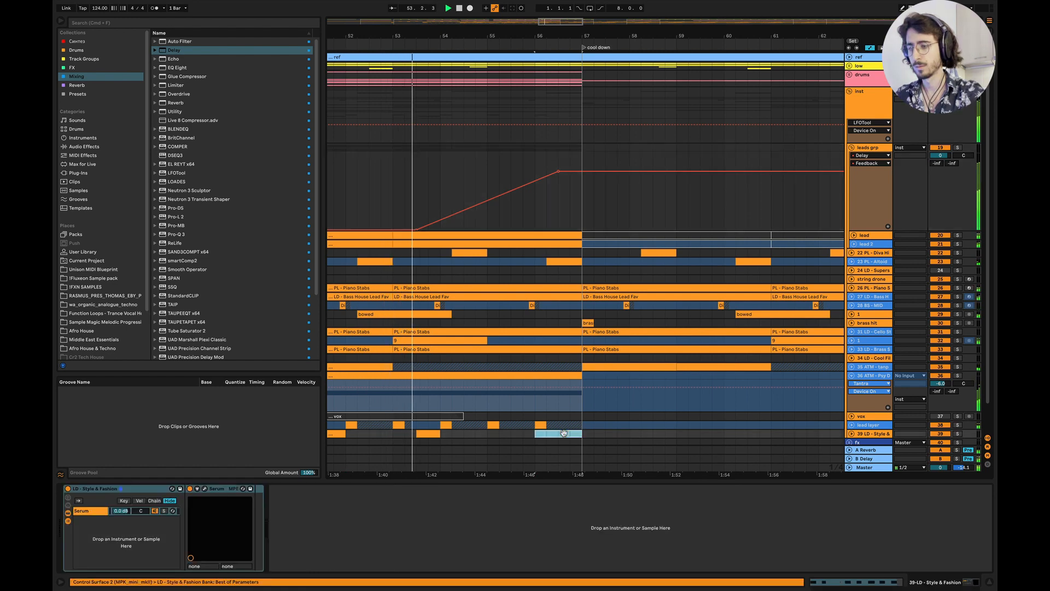
key("super+alt+l")
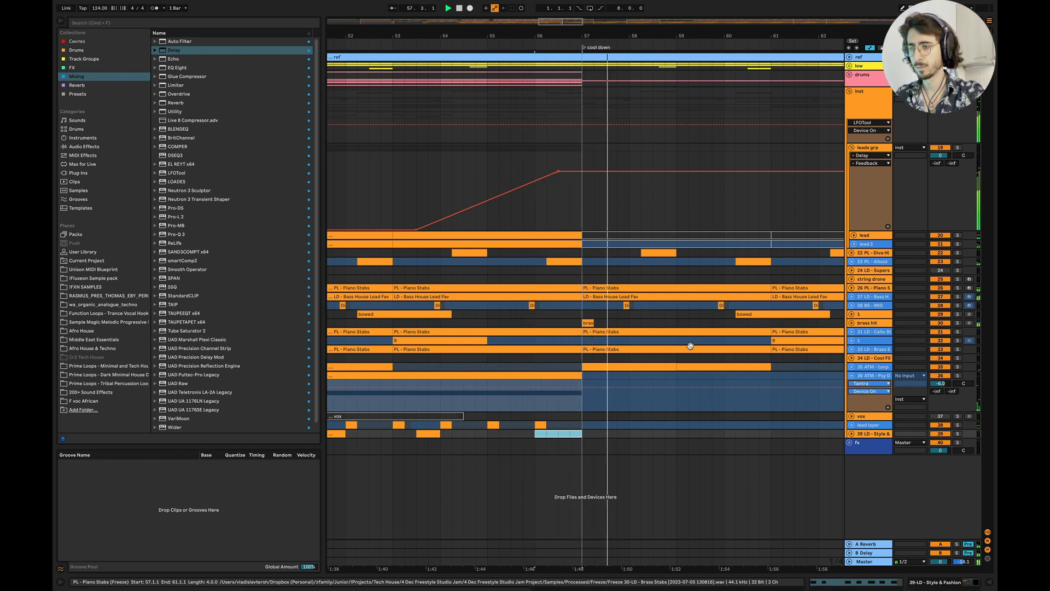
Step: Delete the Diva and Altoid pluck clips across the cool down, from bar 57 to bar 65
scroll(690, 346, "right", 3)
scroll(690, 346, "down", 5)
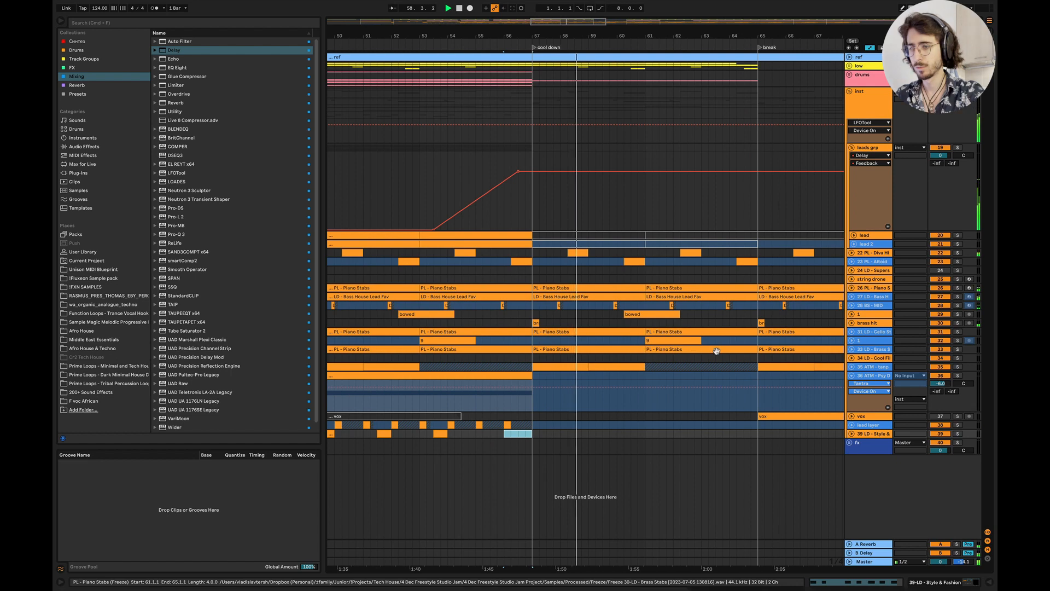
scroll(717, 350, "right", 3)
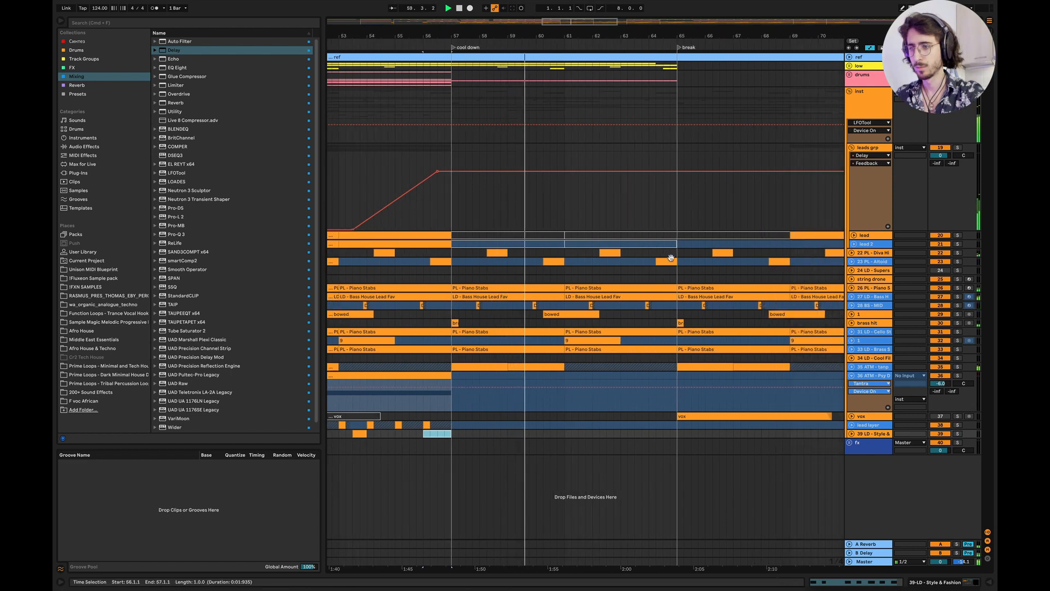
left_click_drag(677, 279, 451, 254)
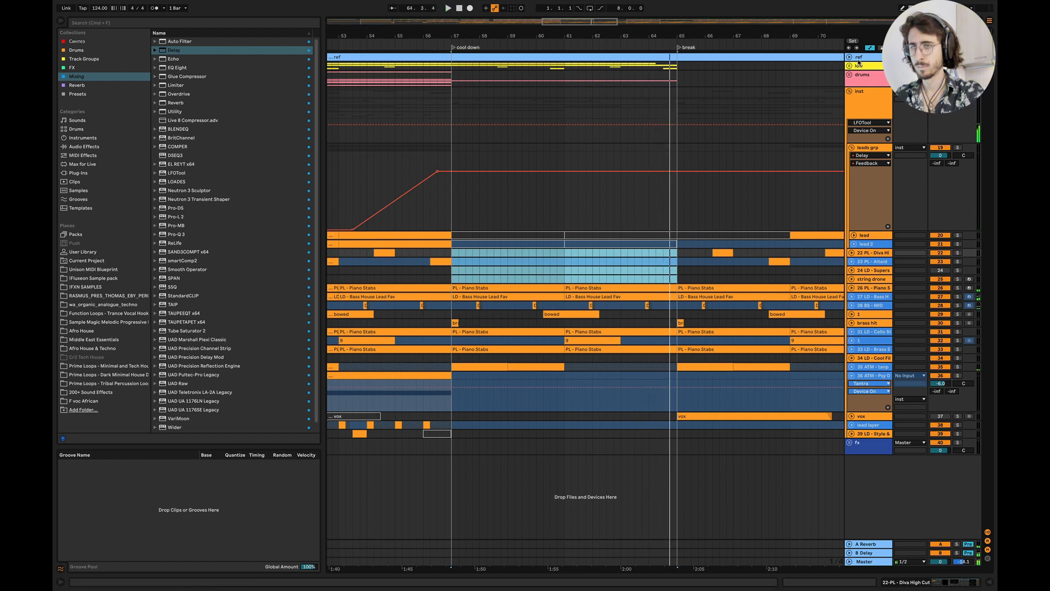
Step: Unfold and solo the ref track and examine its waveform around the cool down, break and drop 2
left_click(849, 57)
scroll(680, 136, "down", 5)
scroll(679, 136, "left", 6)
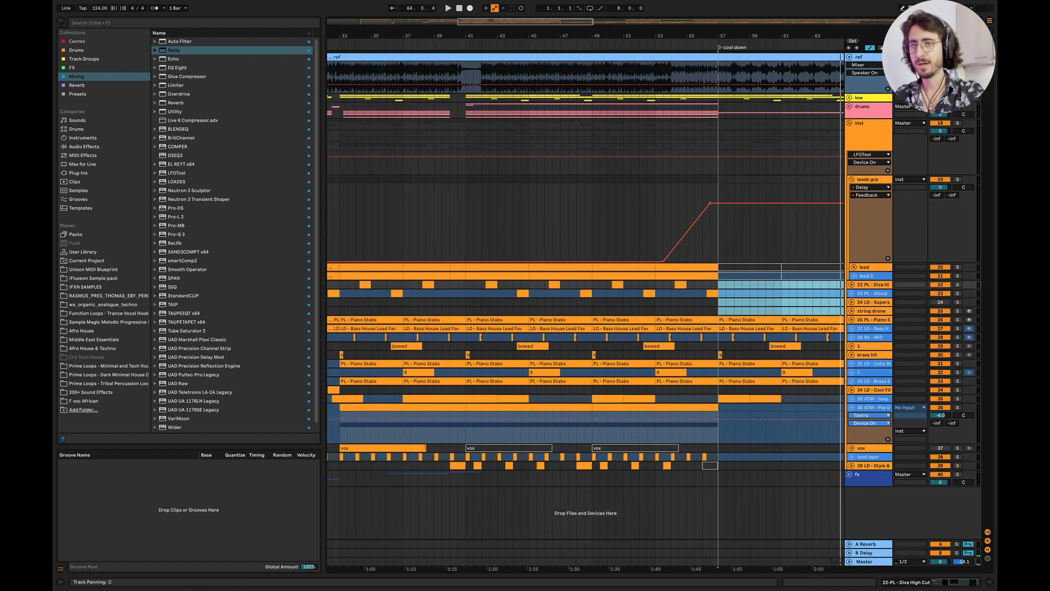
scroll(511, 151, "right", 2)
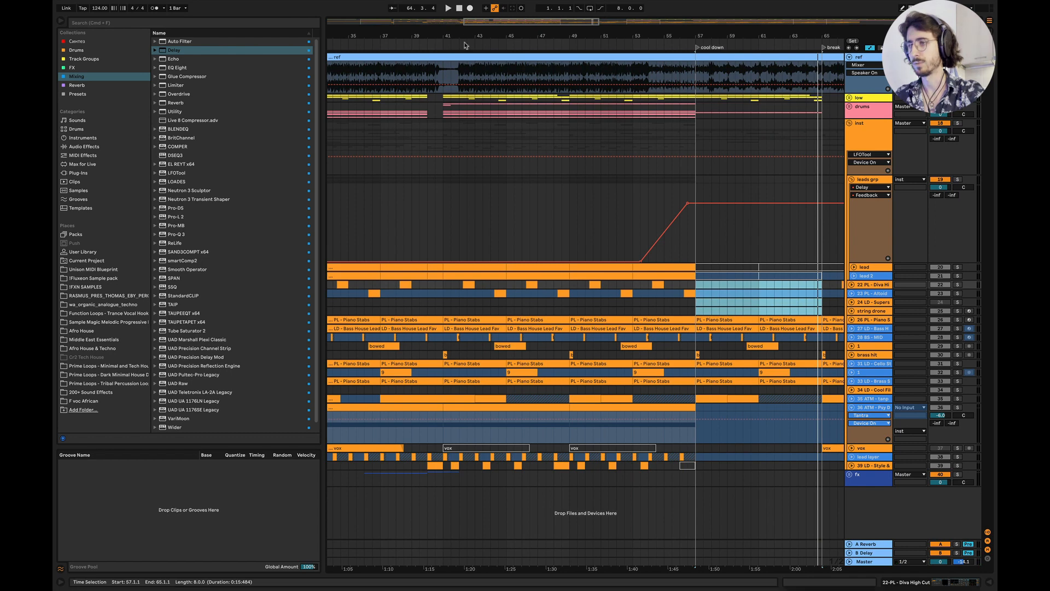
scroll(508, 77, "down", 8)
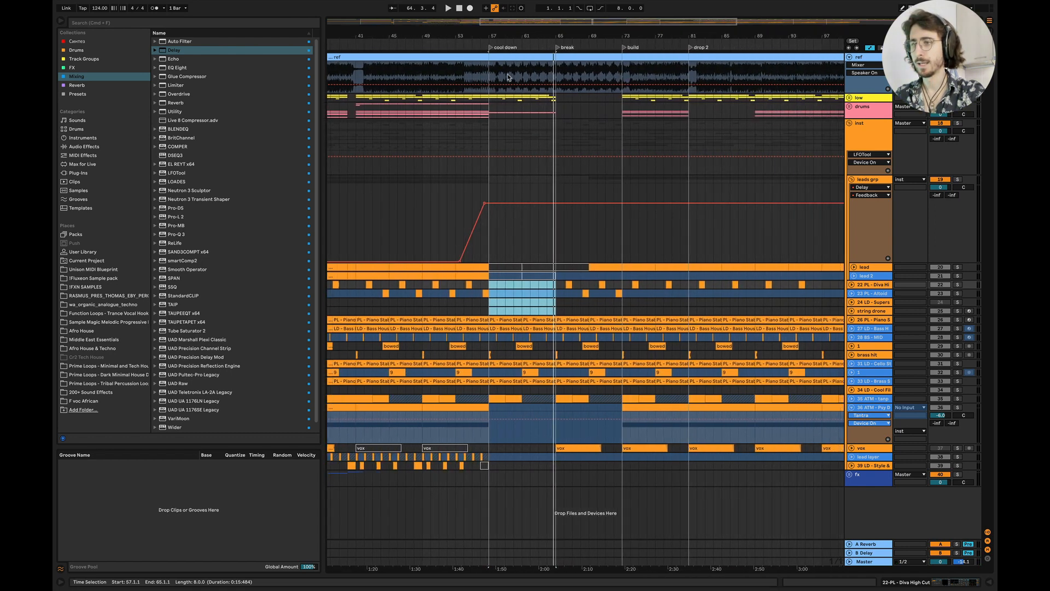
Step: Examine the reference track from bar 57 to its end, and play it from bar 50 and from bar 42
left_click_drag(499, 73, 768, 68)
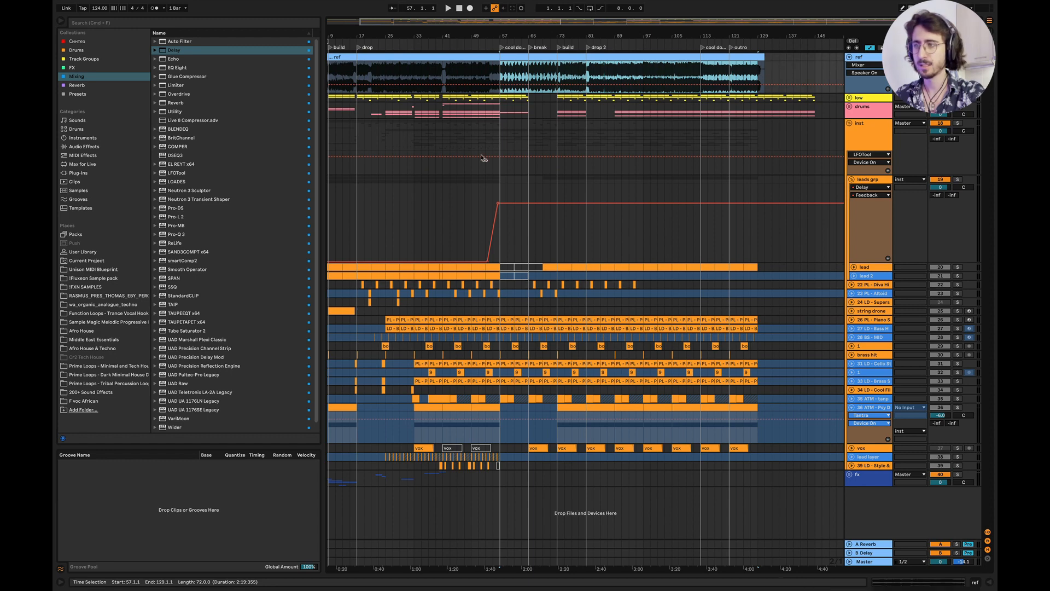
scroll(485, 159, "up", 6)
left_click(534, 72)
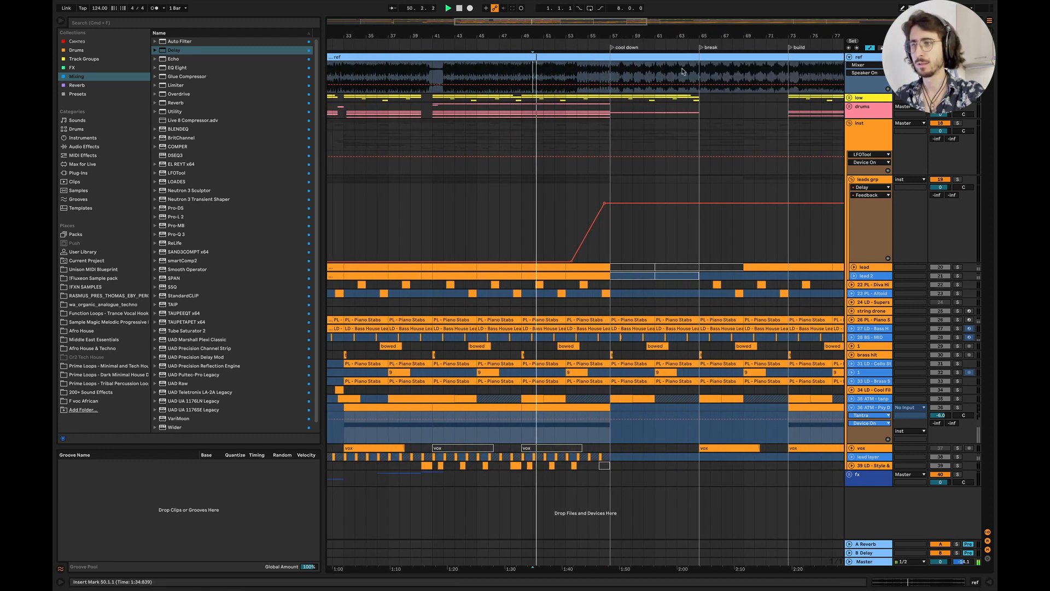
scroll(547, 68, "up", 3)
left_click(367, 73)
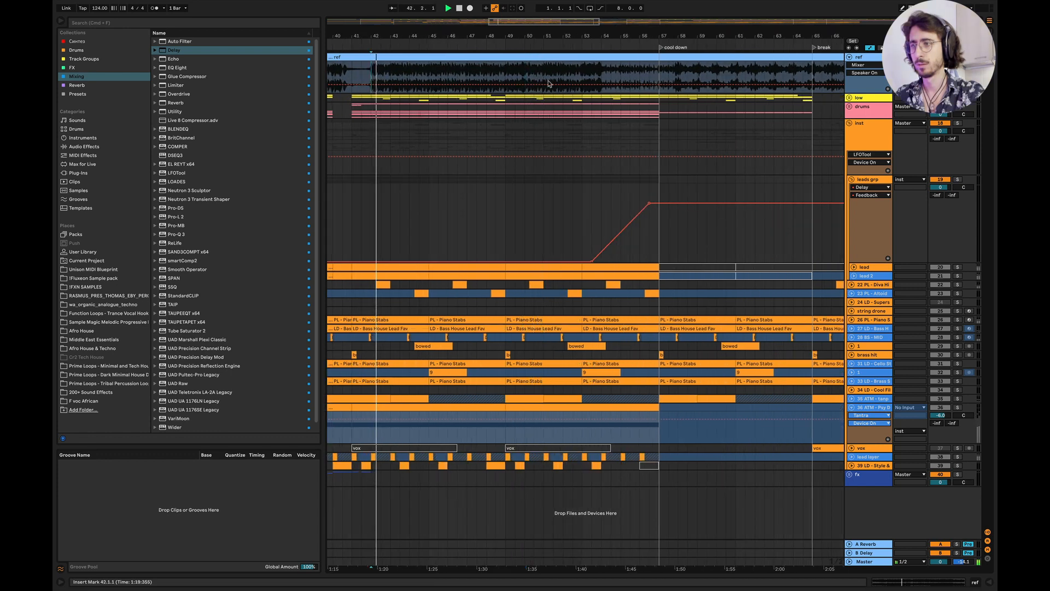
Step: Play the reference track from bar 47 and examine its waveform leading into the cool down
left_click(477, 68)
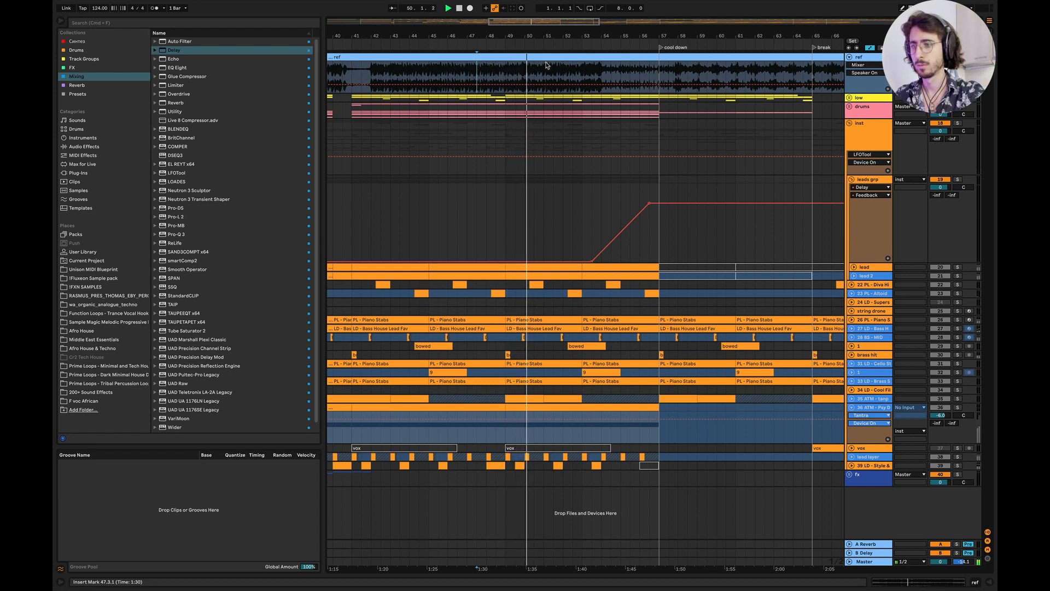
scroll(600, 97, "right", 5)
scroll(600, 98, "right", 1)
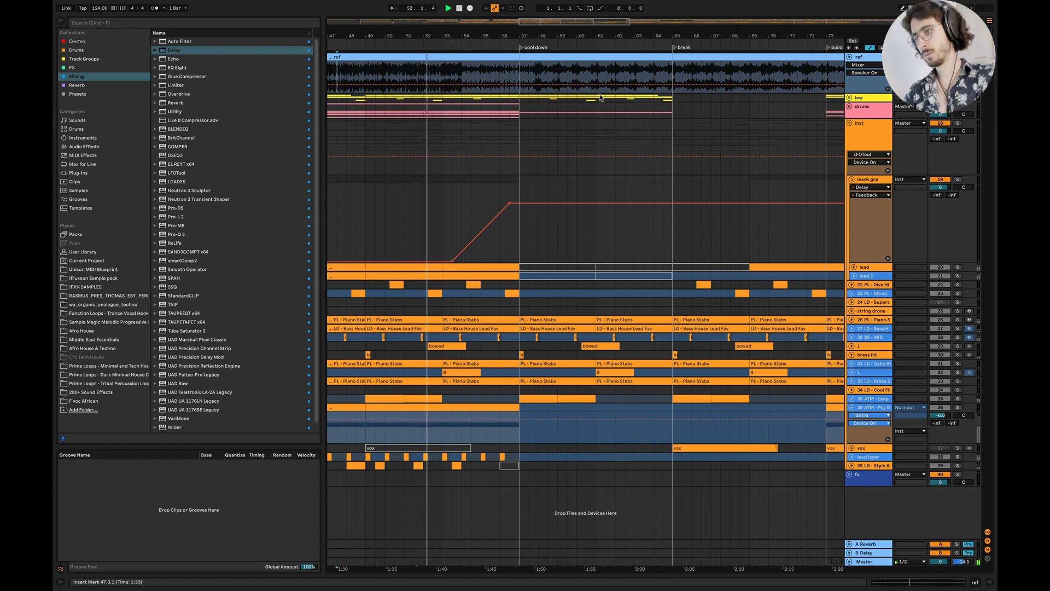
scroll(561, 231, "left", 1)
scroll(561, 232, "left", 1)
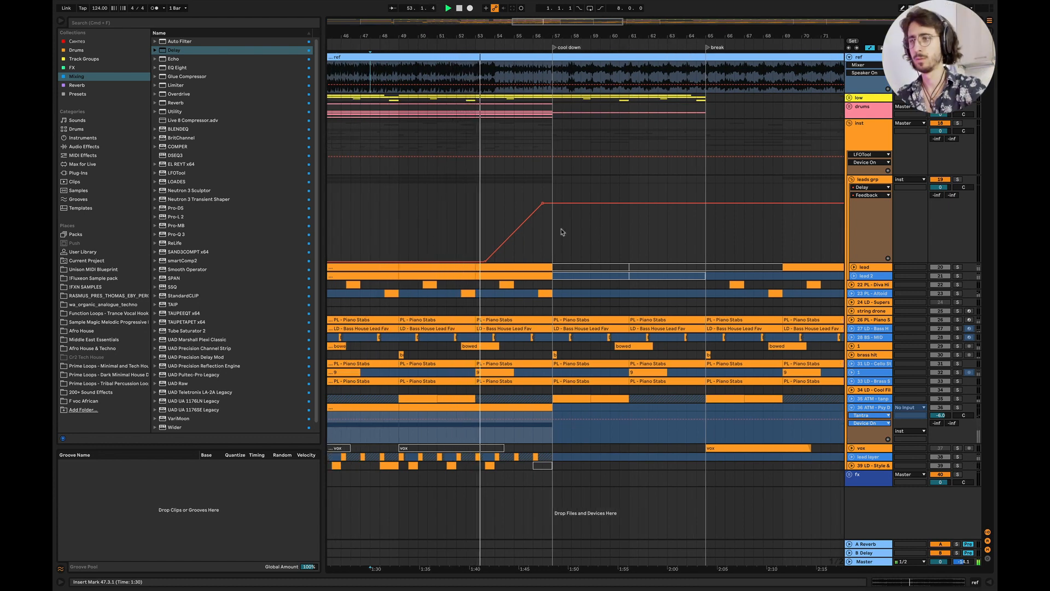
scroll(561, 232, "left", 2)
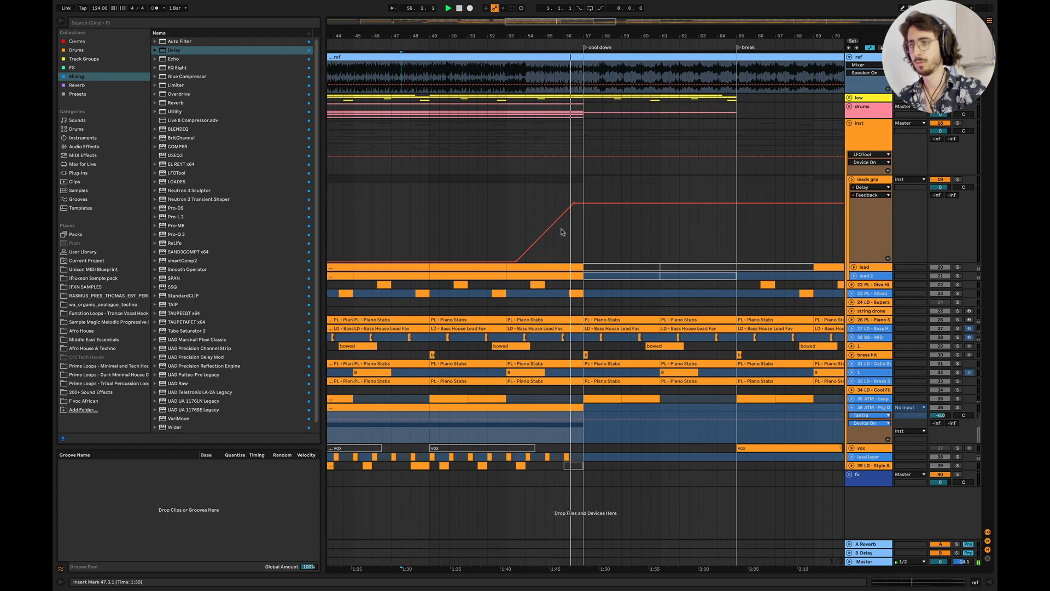
Step: Fold the inst group, unfold the low group and play its Auto Filter frequency sweep from bar 53
left_click(848, 124)
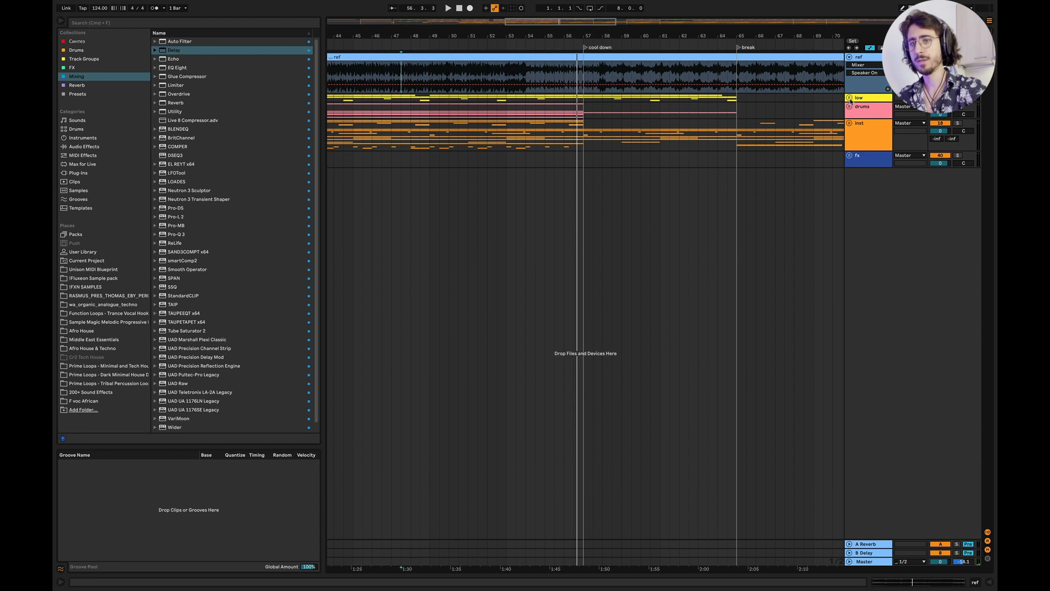
left_click(849, 98)
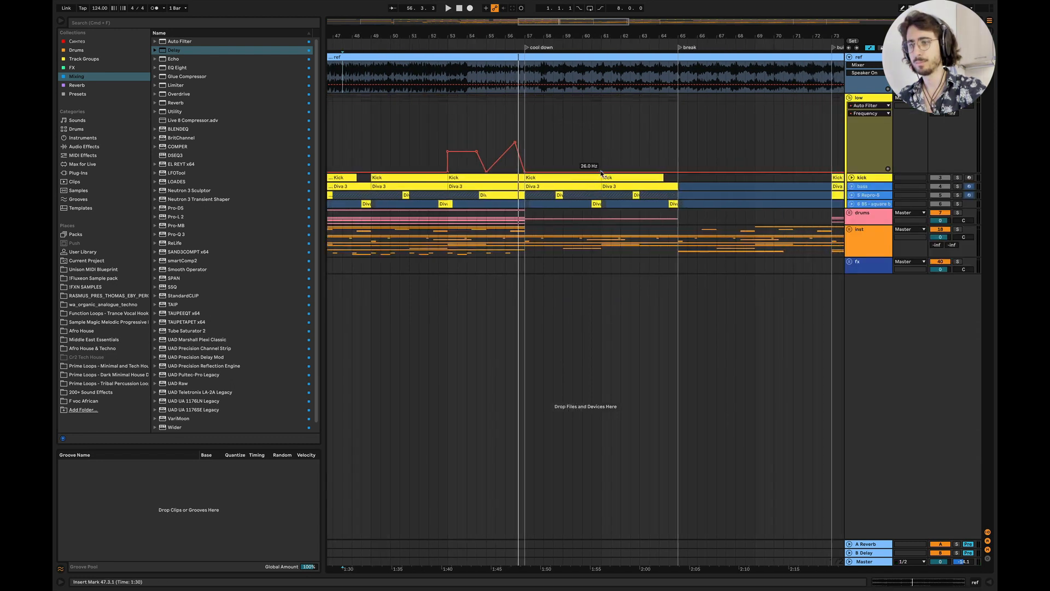
left_click(389, 116)
key("space")
left_click(445, 114)
key("space")
key("space")
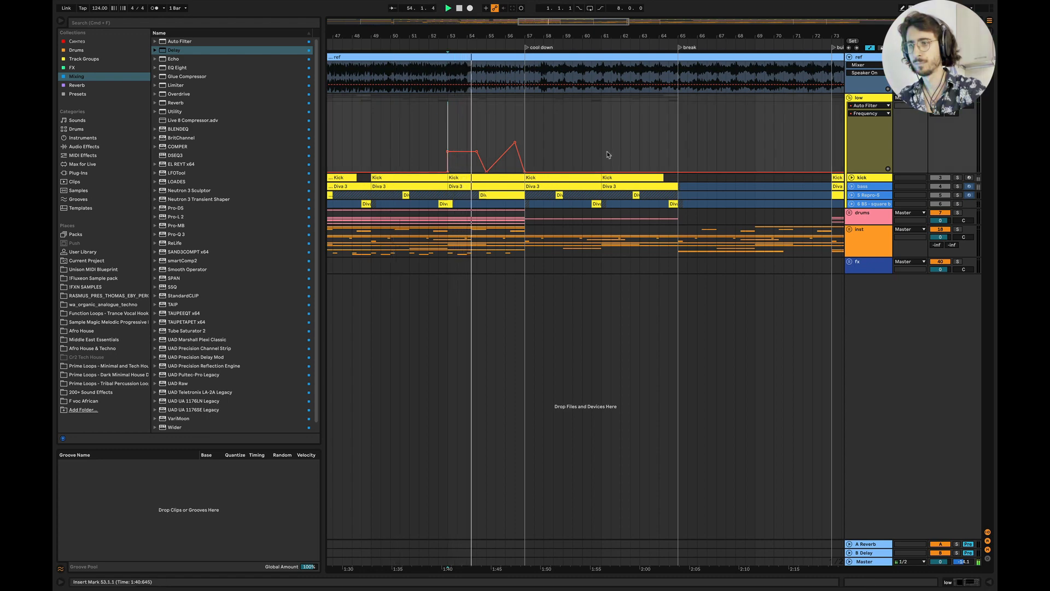
Step: Automate the low group's Auto Filter frequency to rise to 185 Hz at bar 61, and play from bar 60
double_click(873, 99)
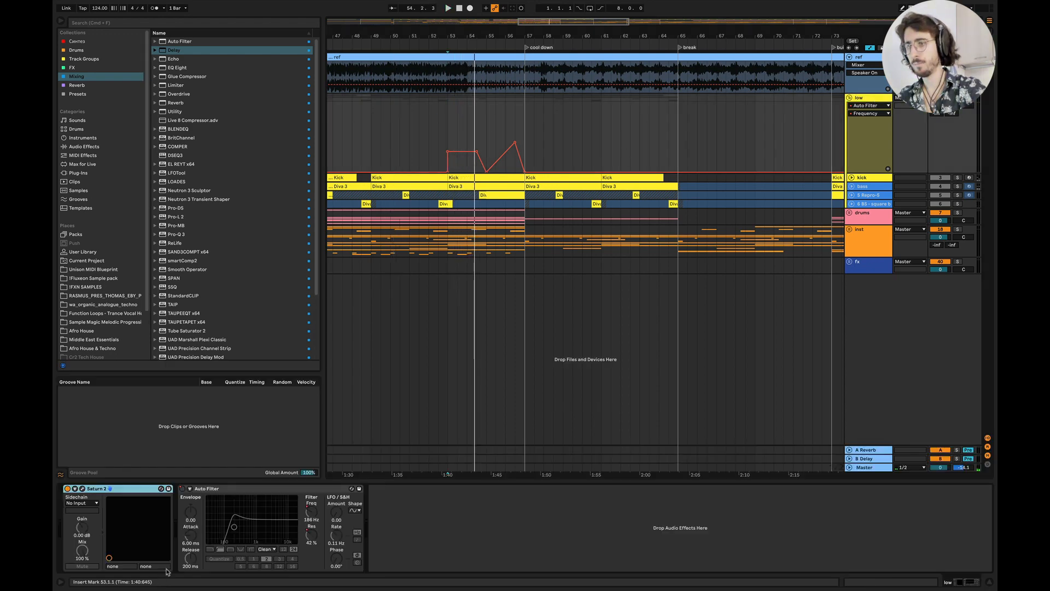
left_click(181, 489)
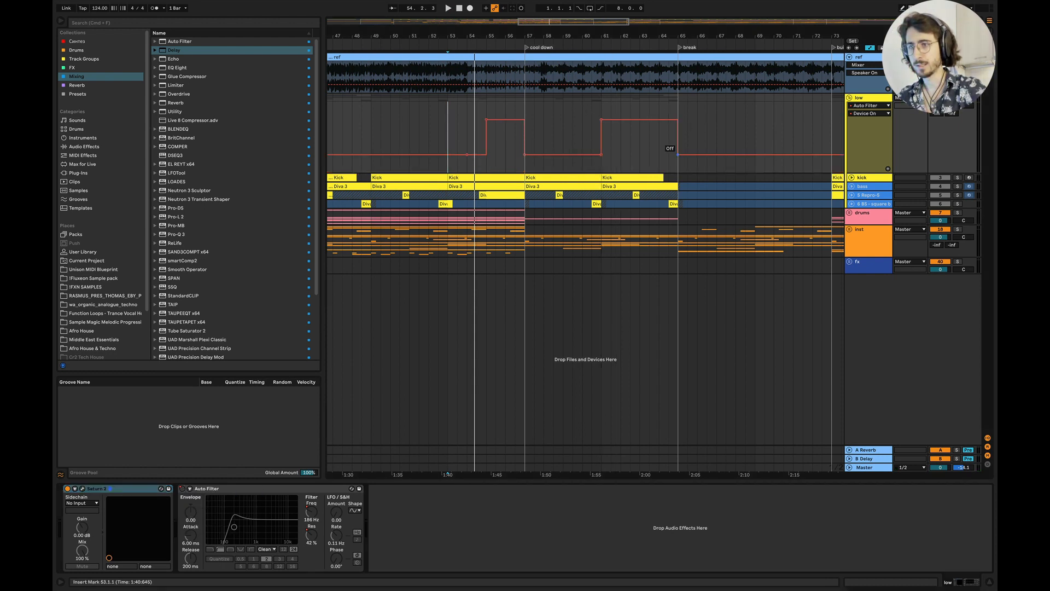
left_click(305, 520)
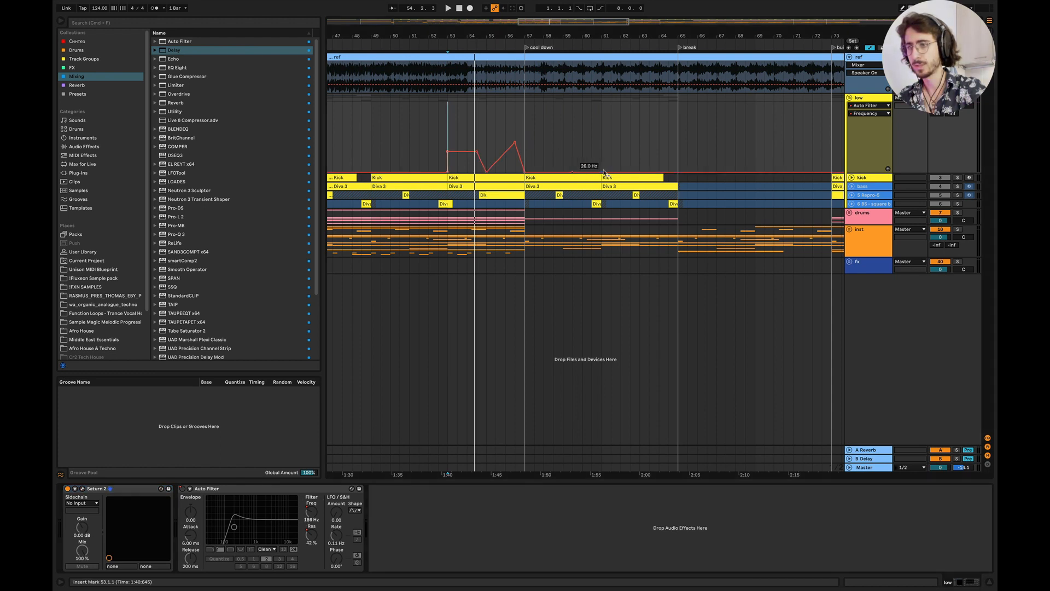
left_click_drag(603, 172, 601, 149)
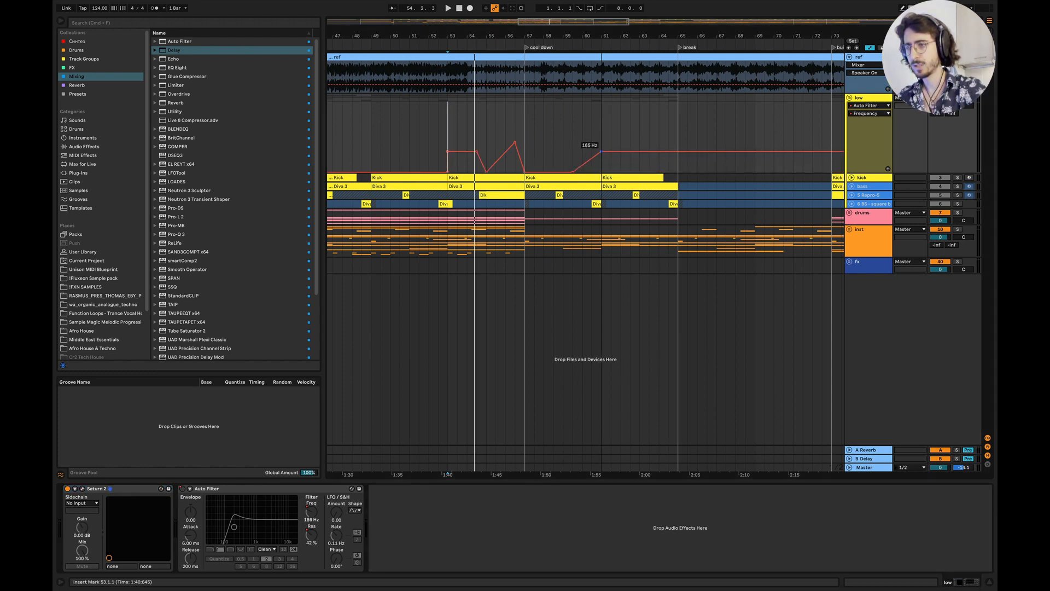
left_click(591, 136)
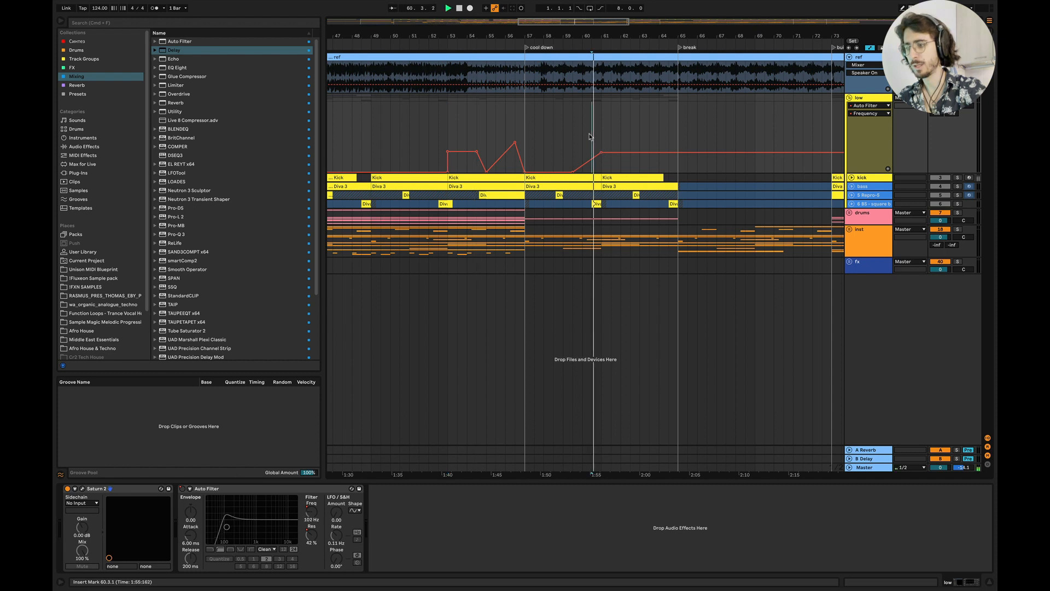
key("space")
key("space")
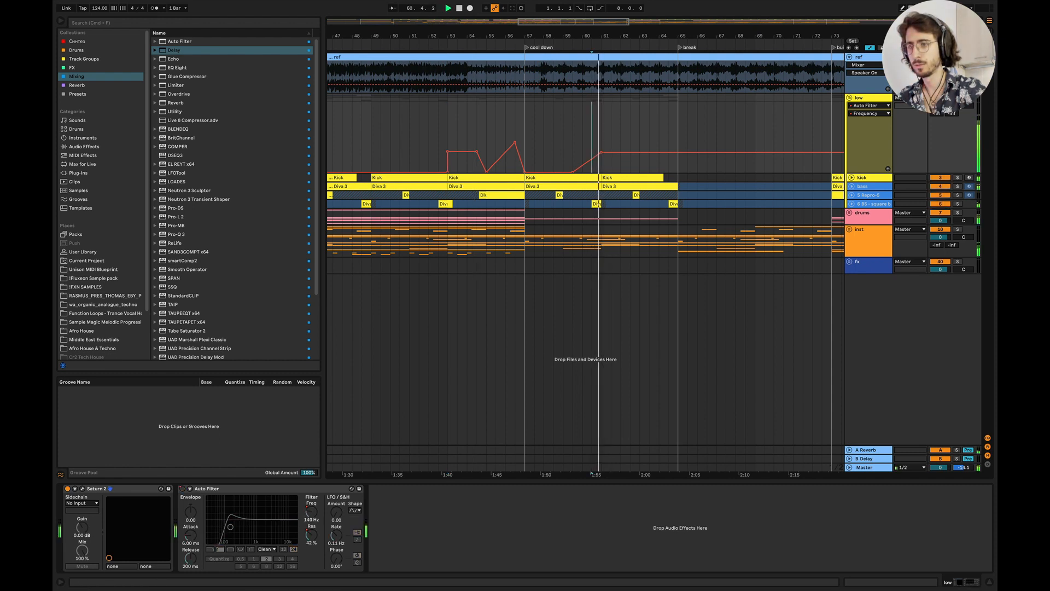
Step: Solo the leads group inside inst and set its Delay filter to 1.67 kHz with width 1.06 while playing from bar 56
left_click(486, 238)
left_click(850, 98)
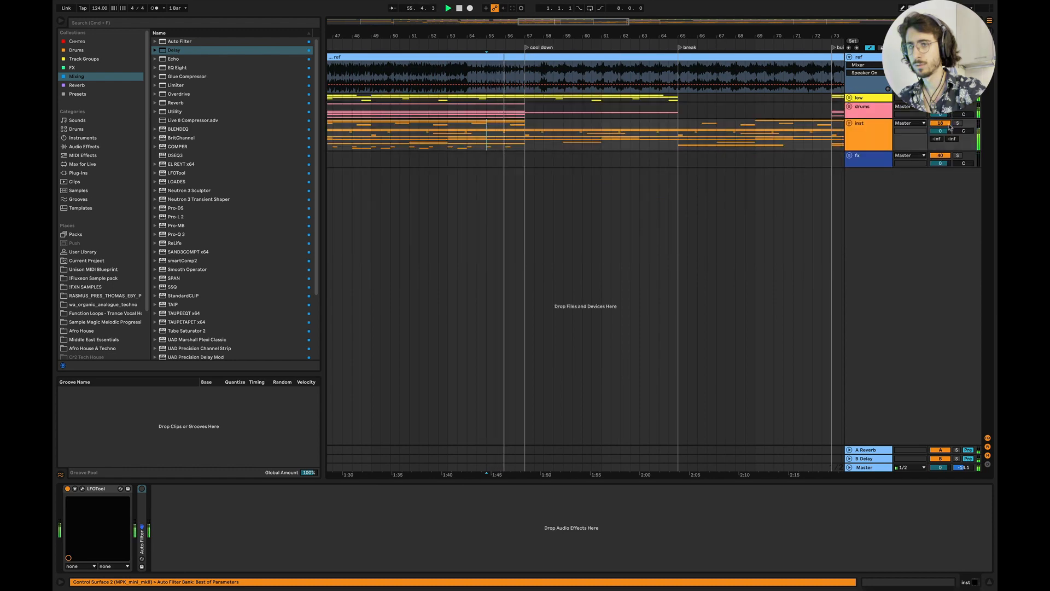
left_click(850, 123)
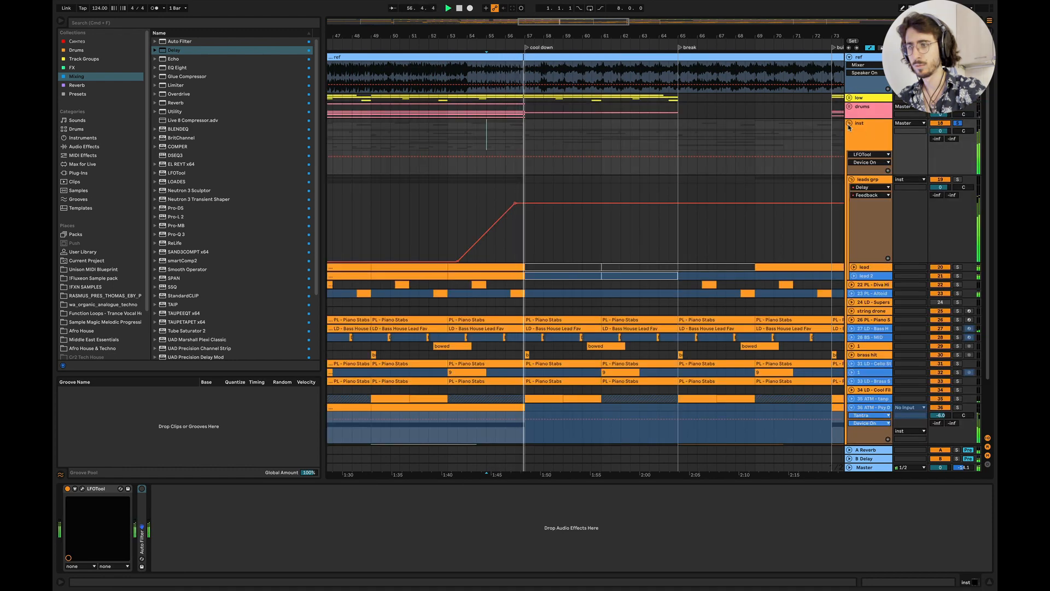
left_click(507, 249)
left_click_drag(364, 524, 361, 530)
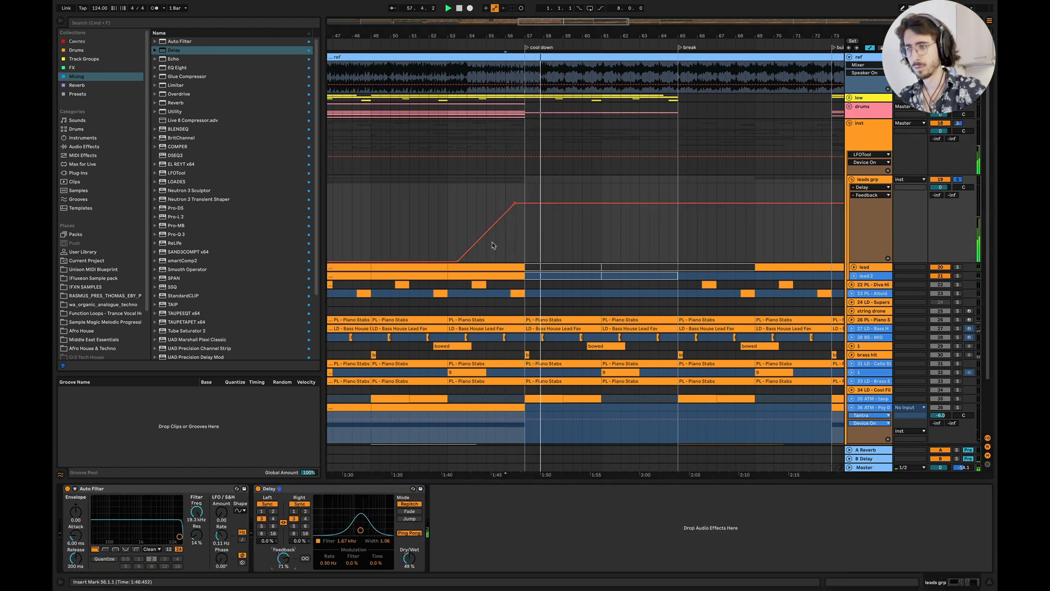
key("space")
key("space")
Step: Shorten the leads group's Delay feedback ramp so it starts at bar 56, and play from shortly before it
scroll(492, 242, "up", 1)
scroll(492, 242, "up", 4)
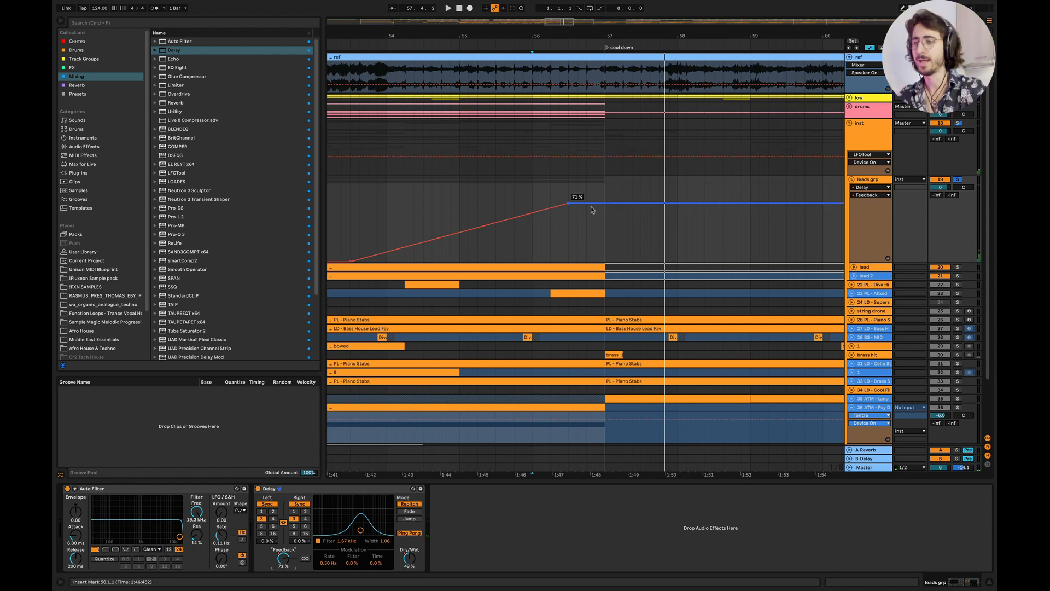
left_click_drag(566, 230, 611, 230)
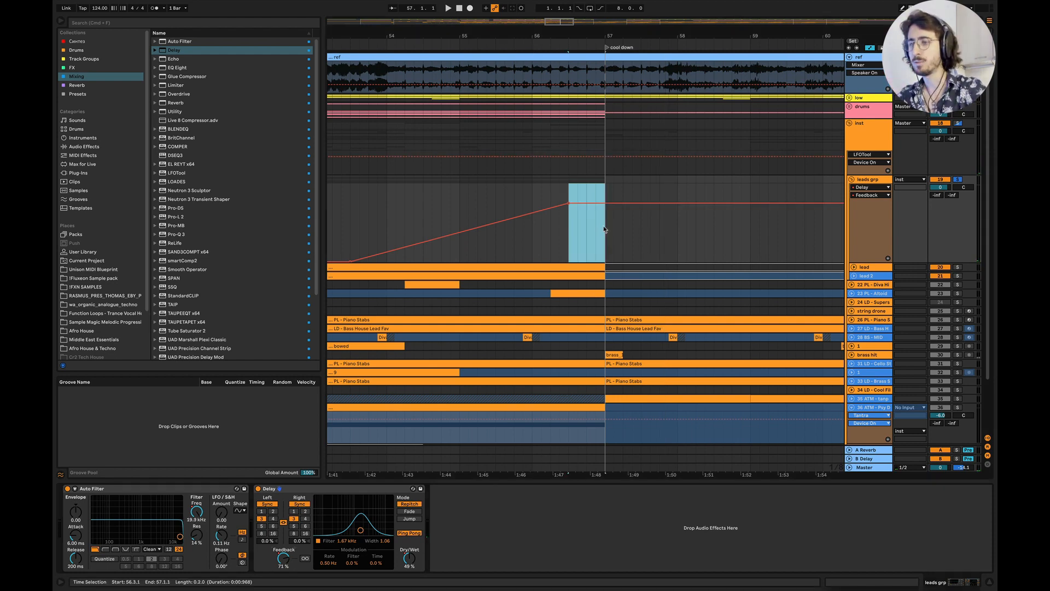
mouse_move(461, 234)
left_mouse_down()
mouse_move(496, 257)
mouse_move(533, 259)
left_mouse_up()
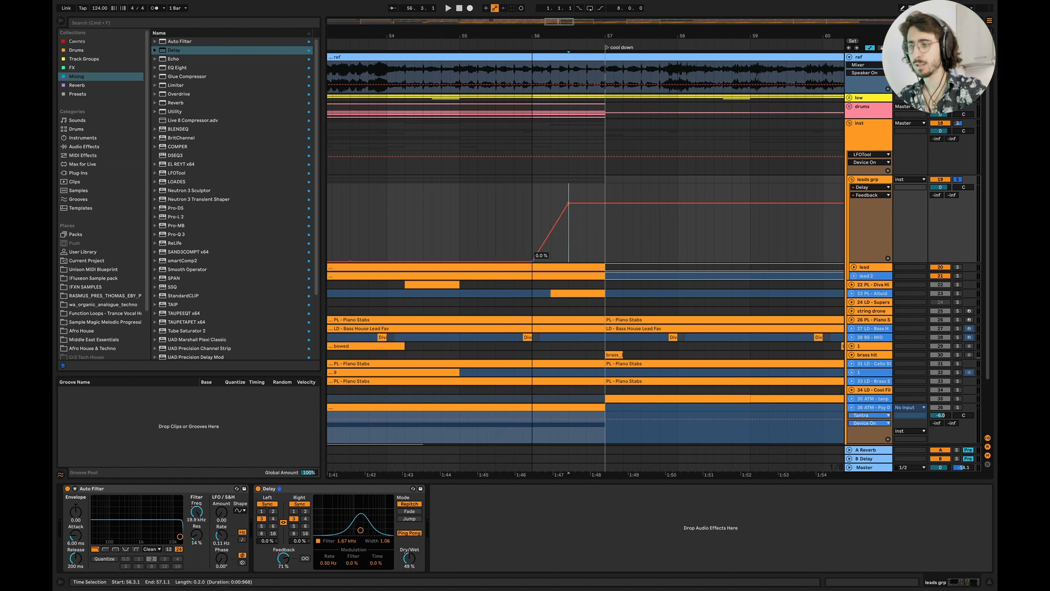
left_click(506, 253)
key("space")
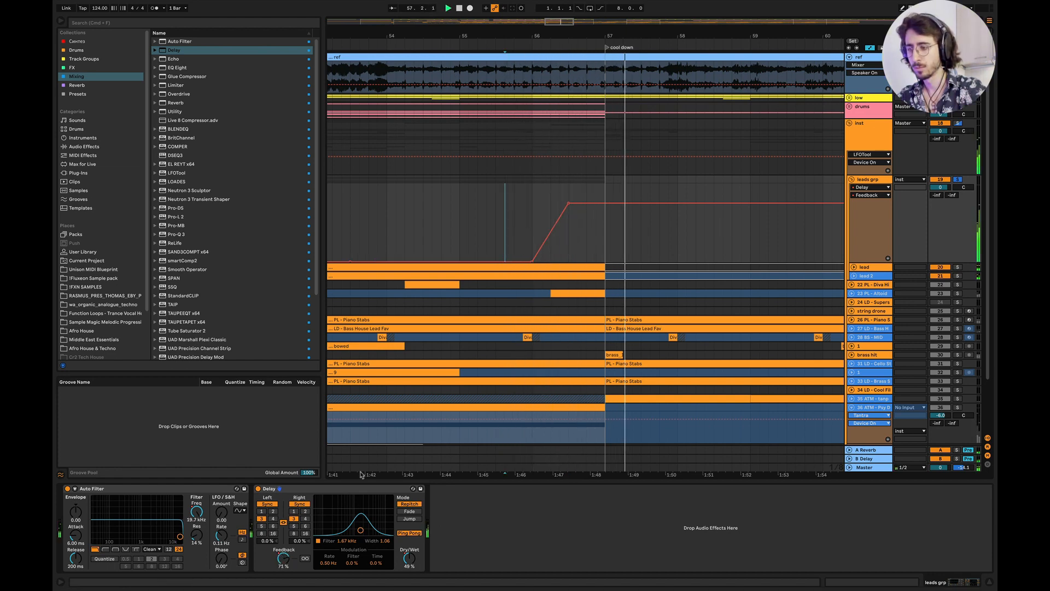
Step: Replay the transition and set the leads group's Delay filter to 3.08 kHz with width 2.51
key("space")
key("space")
left_click_drag(360, 530, 363, 523)
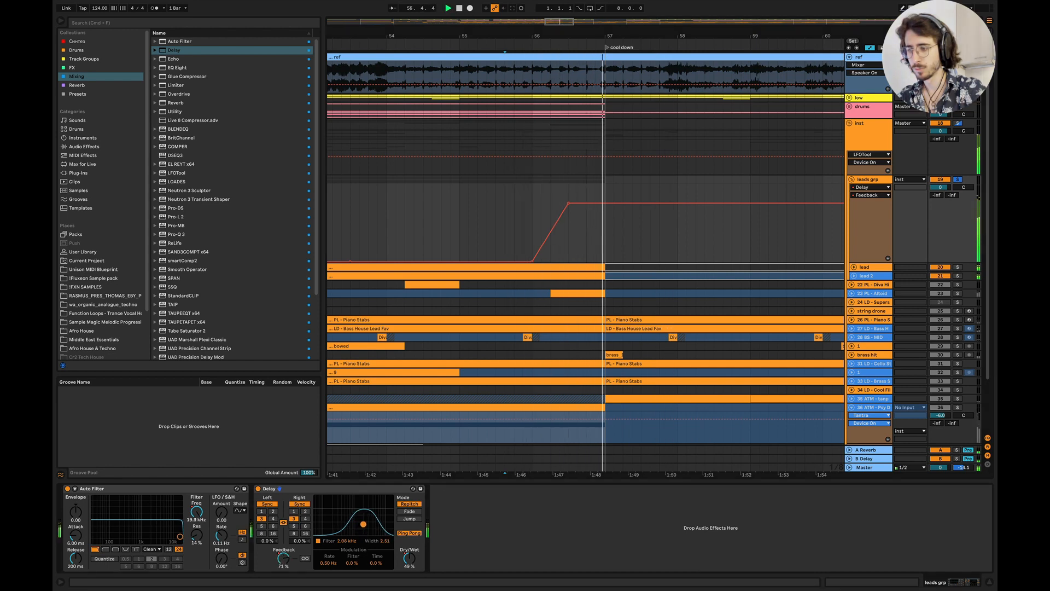
Step: Shift the Delay dry/wet ramp to rise from bar 55 to 66% at bar 57, and set the filter modulation to 0.8%
left_click(409, 558)
key("space")
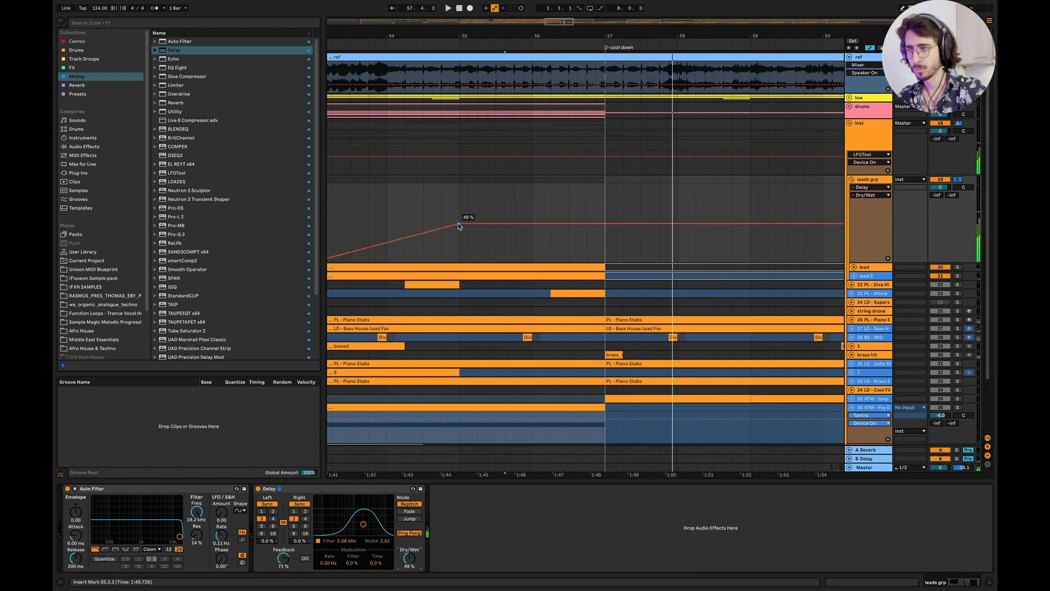
left_click_drag(458, 224, 605, 210)
key("space")
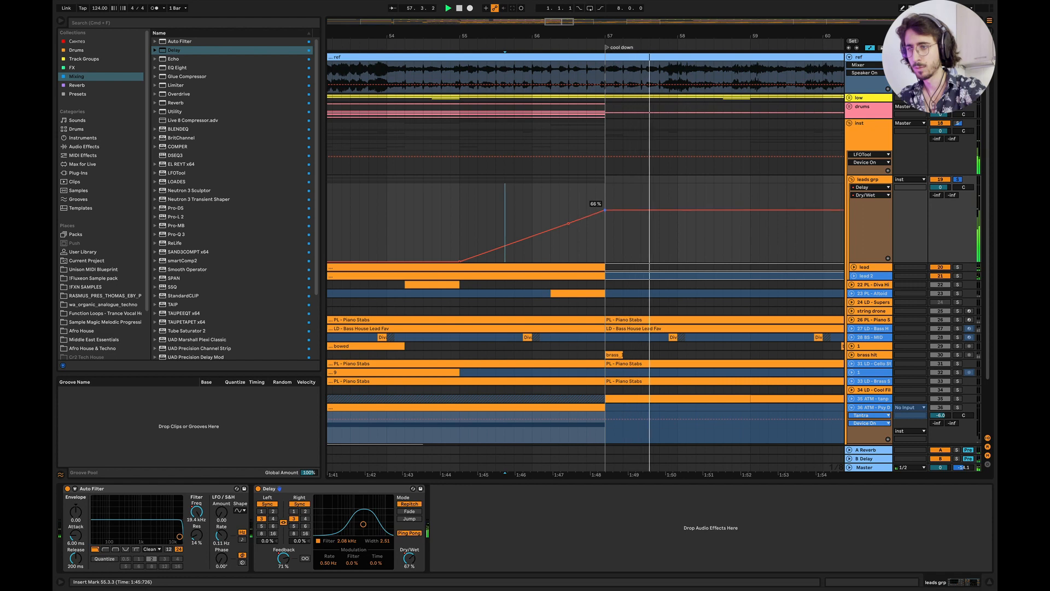
left_click_drag(352, 563, 352, 562)
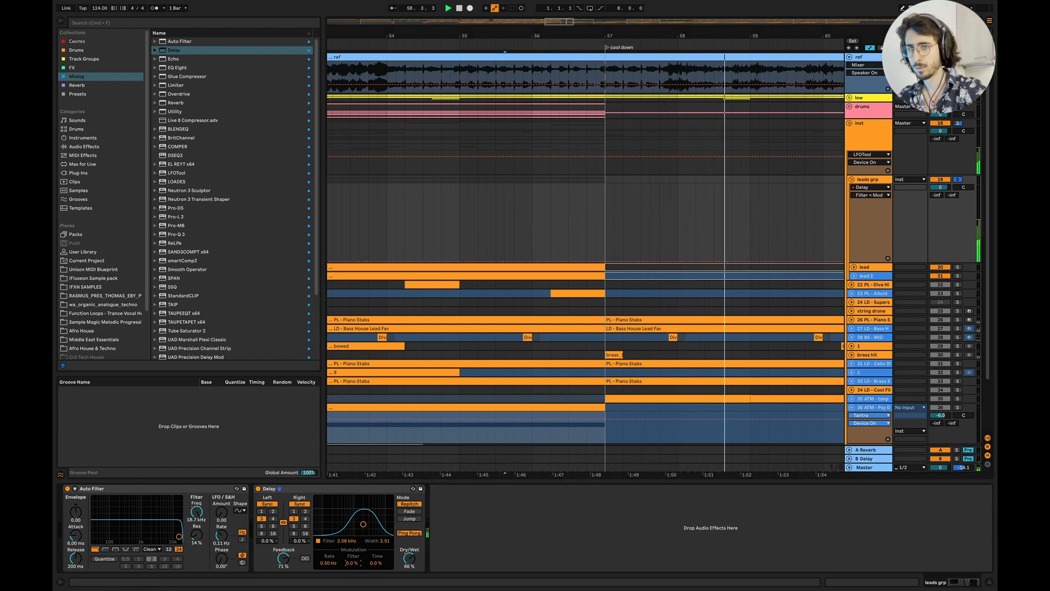
Step: Unsolo the leads group, play the full arrangement from bar 50 and fold the inst group
scroll(595, 309, "down", 2)
scroll(598, 307, "down", 1)
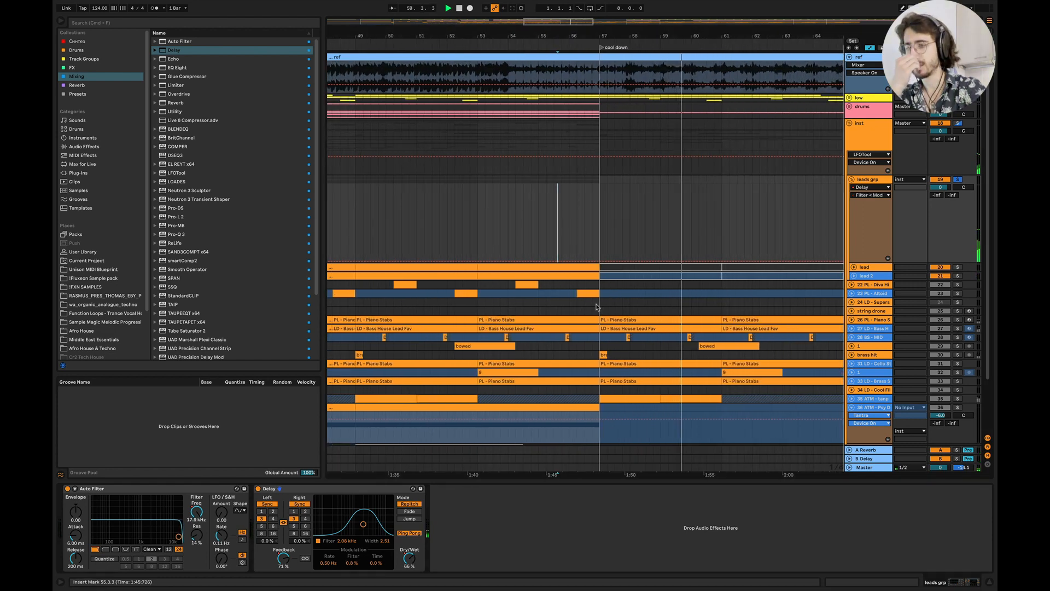
scroll(598, 307, "down", 2)
scroll(597, 307, "down", 1)
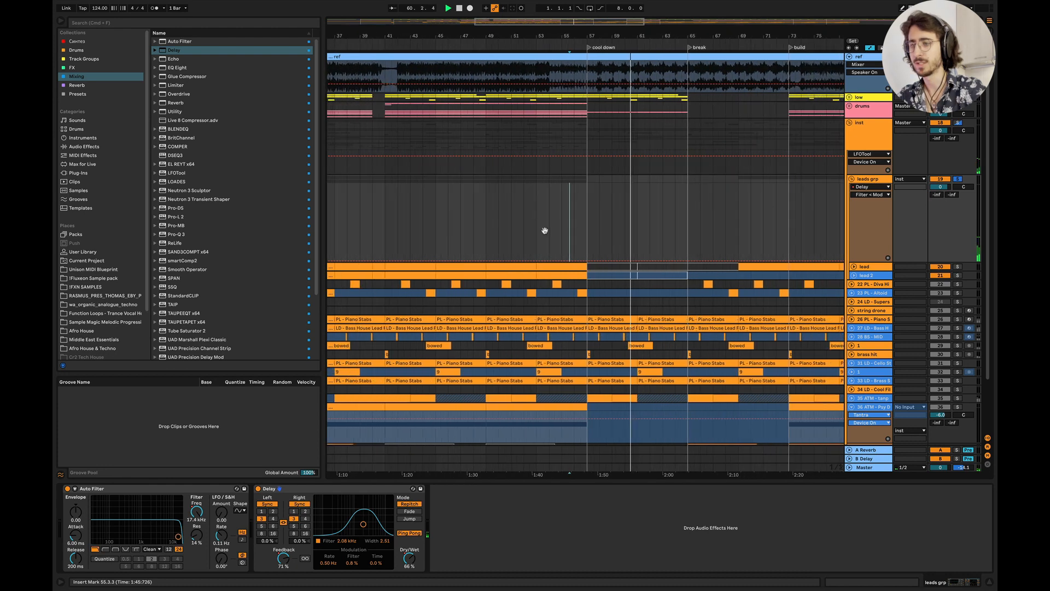
left_click(499, 225)
key("space")
key("space")
left_click(957, 178)
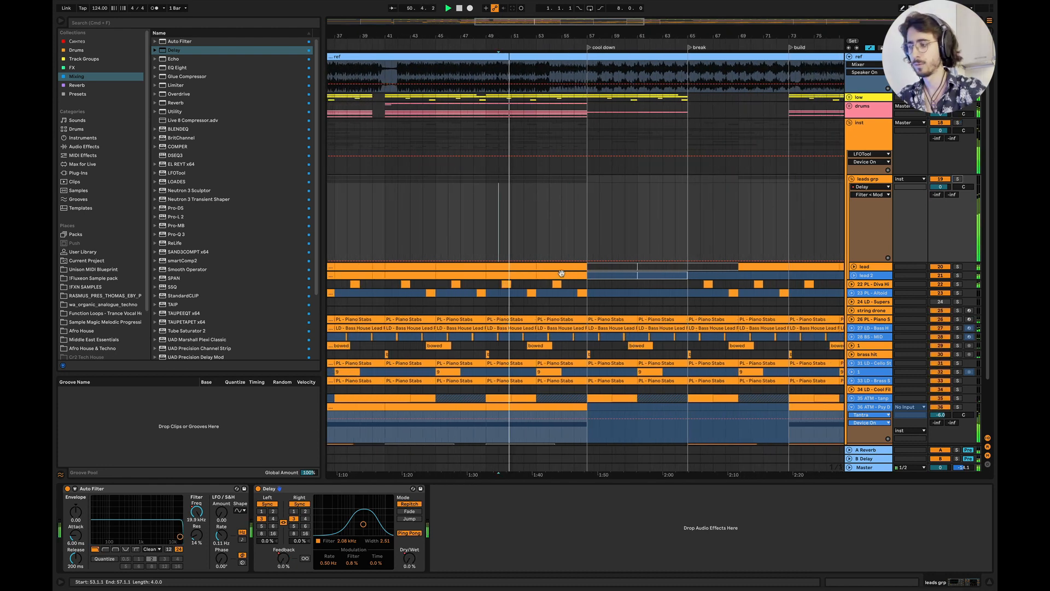
scroll(532, 253, "up", 2)
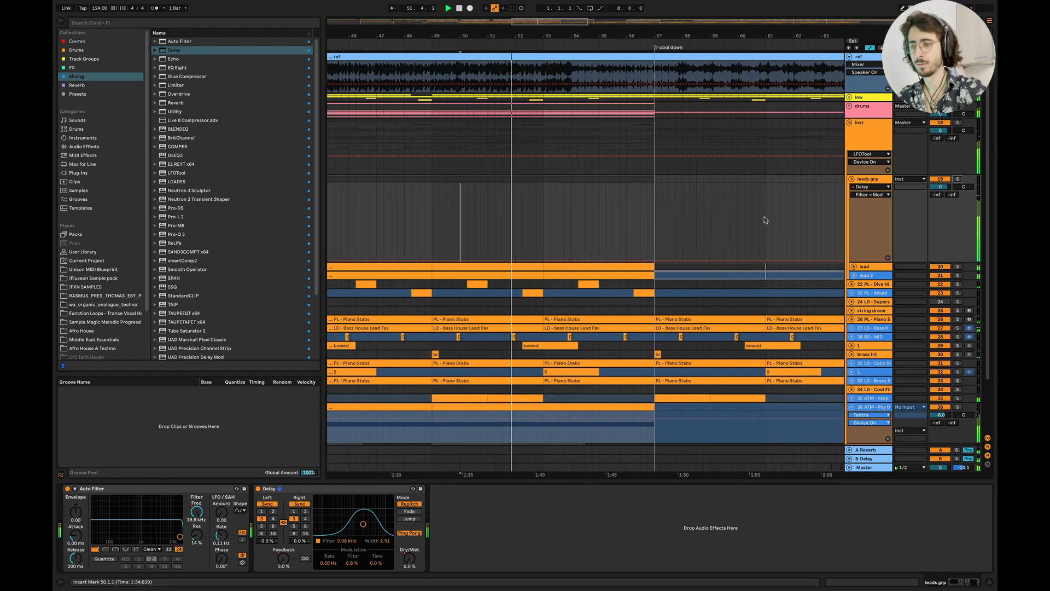
left_click(850, 123)
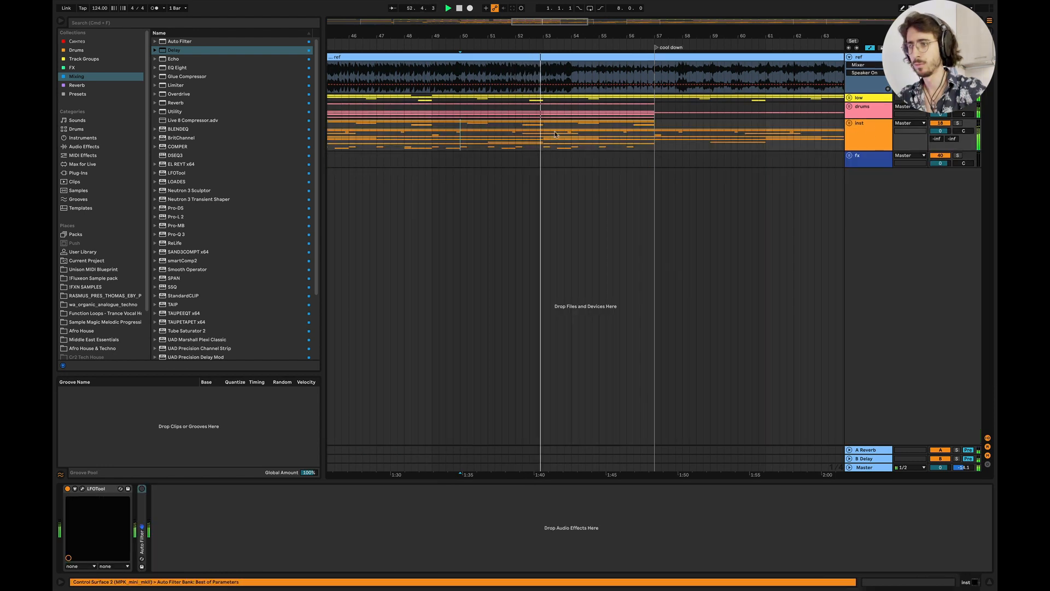
Step: Browse the noise tools in Wave Alchemy - SFX Collection 02 and preview wafx2_noisetools_offshoot.wav
scroll(555, 134, "down", 2)
scroll(555, 135, "left", 1)
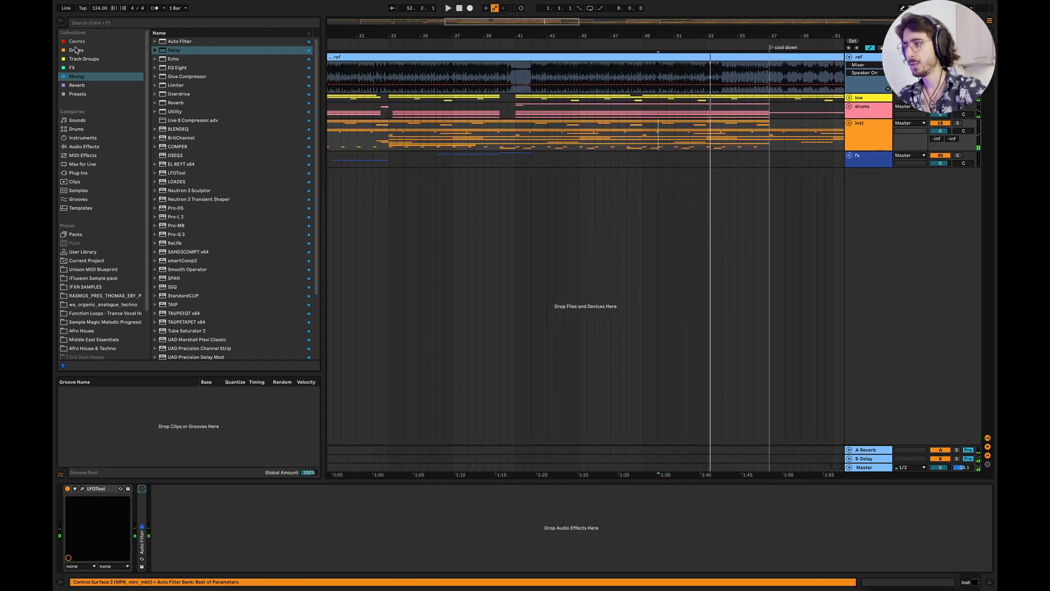
left_click(76, 50)
left_click(155, 59)
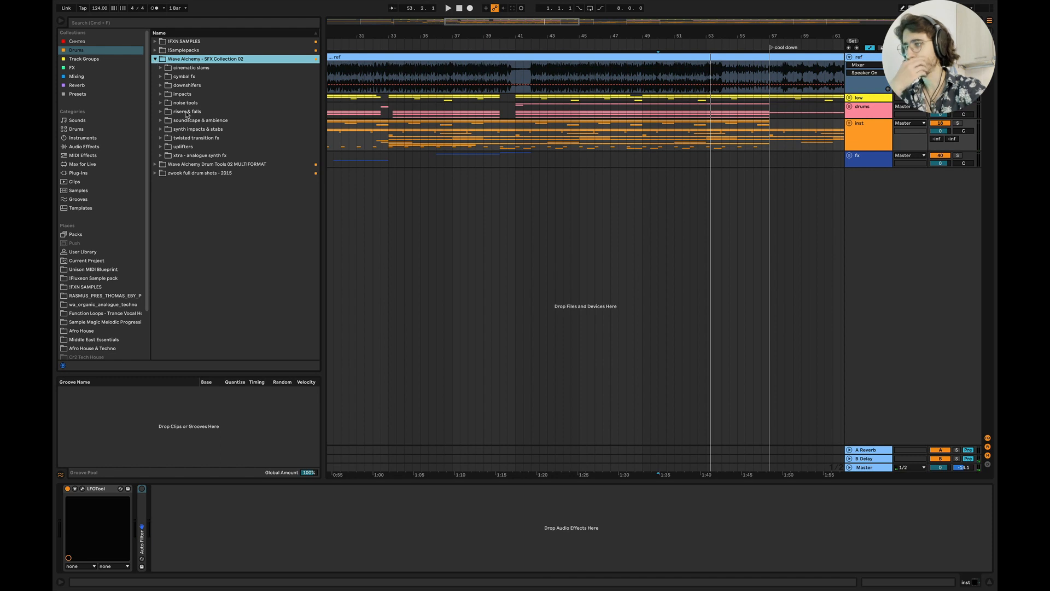
left_click(160, 103)
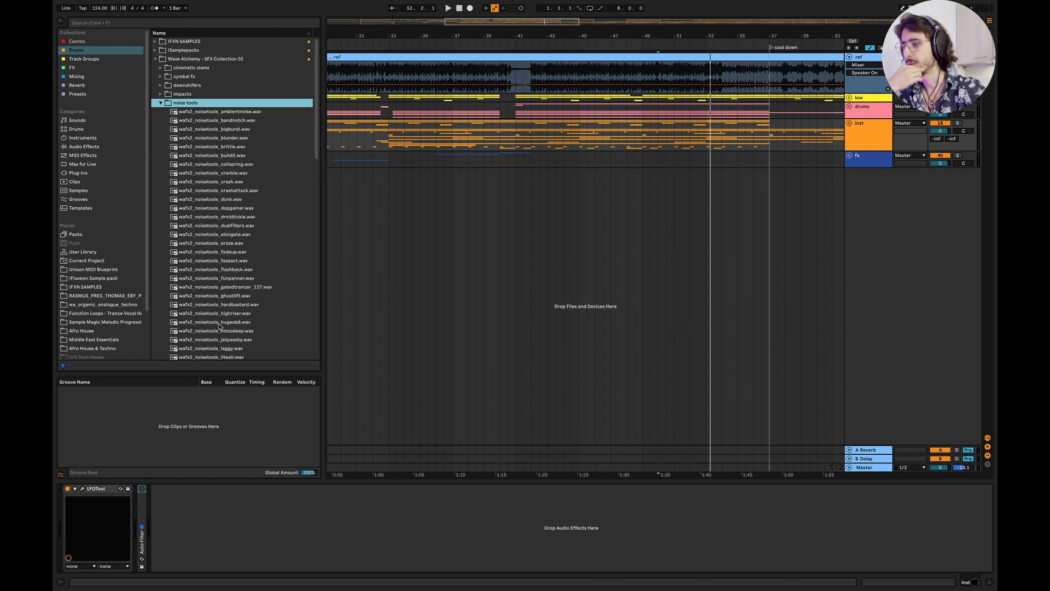
scroll(220, 326, "down", 10)
left_click(221, 275)
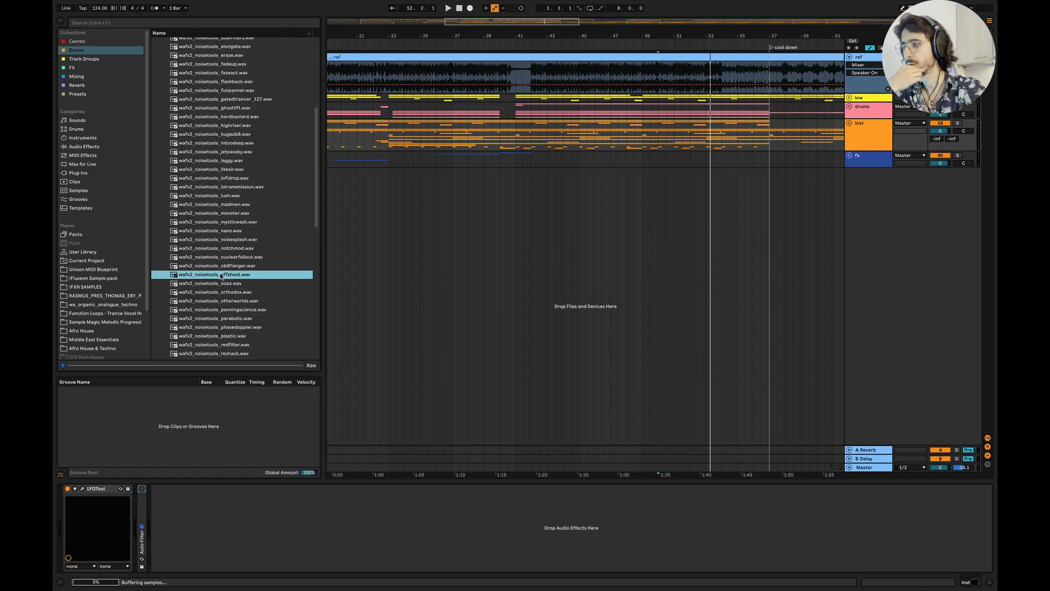
scroll(221, 262, "down", 4)
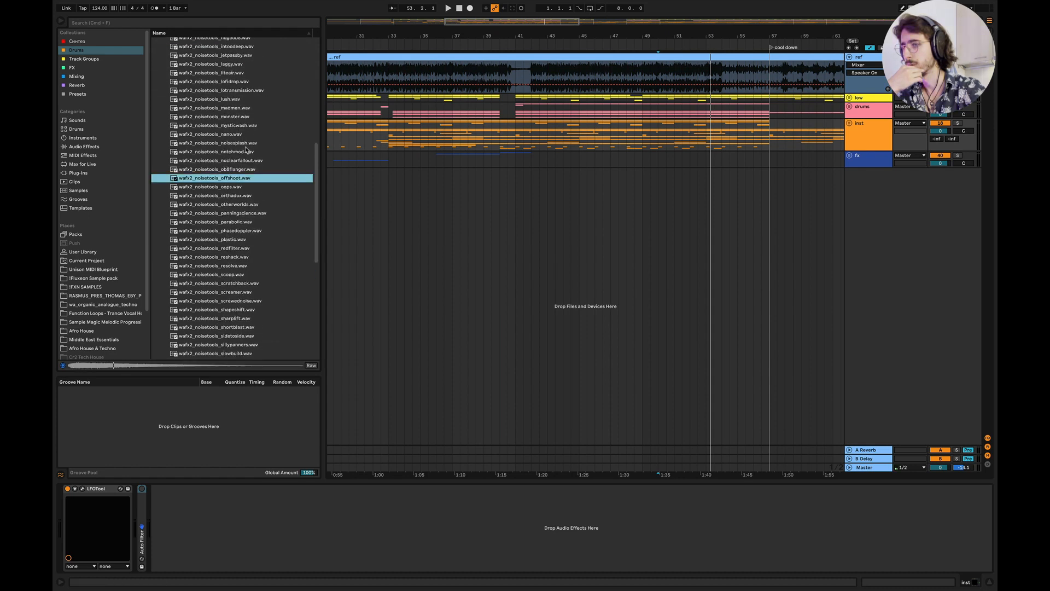
scroll(642, 322, "right", 10)
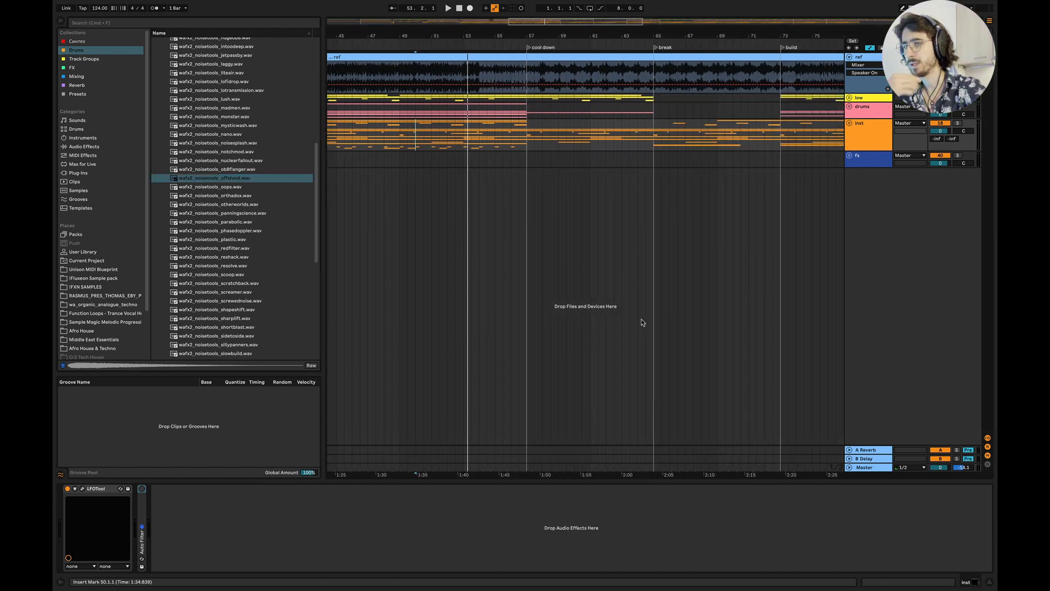
Step: Place wafx2_noisetools_oops.wav on a new audio track at the cool down, bar 57, and play the transition from bar 55
left_click(451, 75)
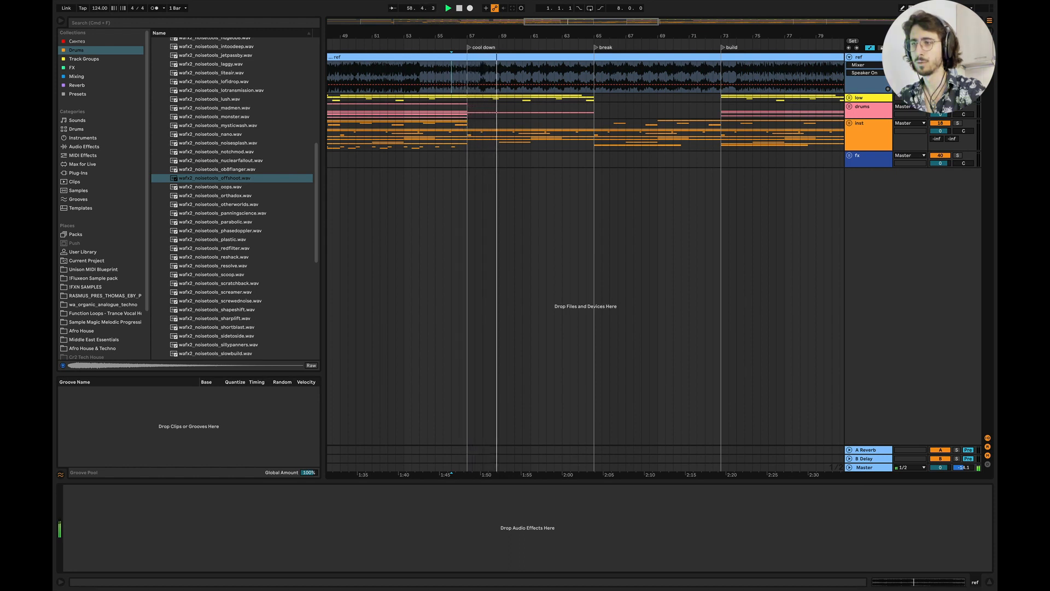
left_click(443, 159)
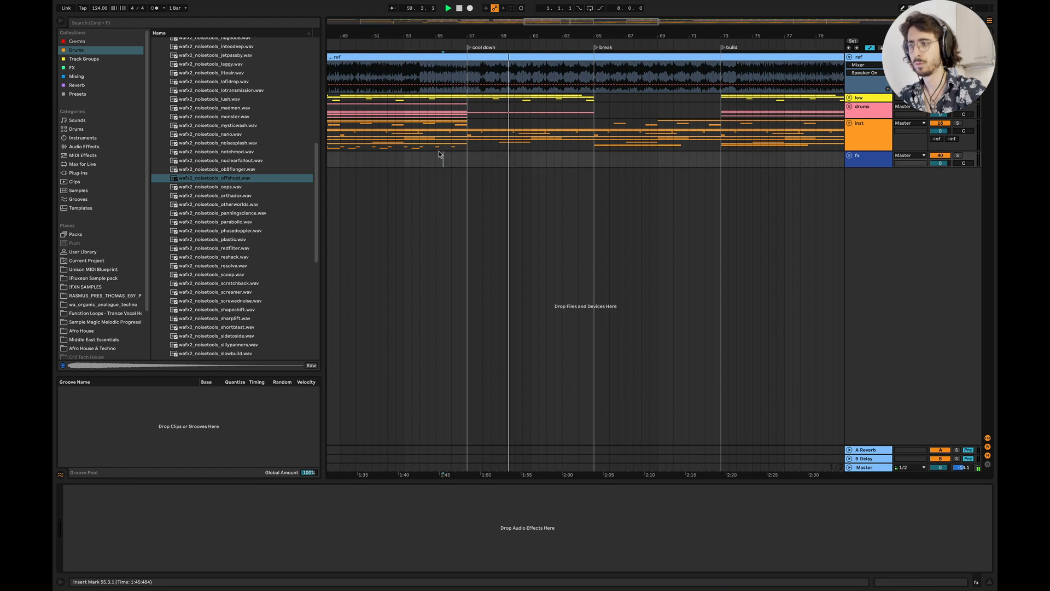
left_click(236, 187)
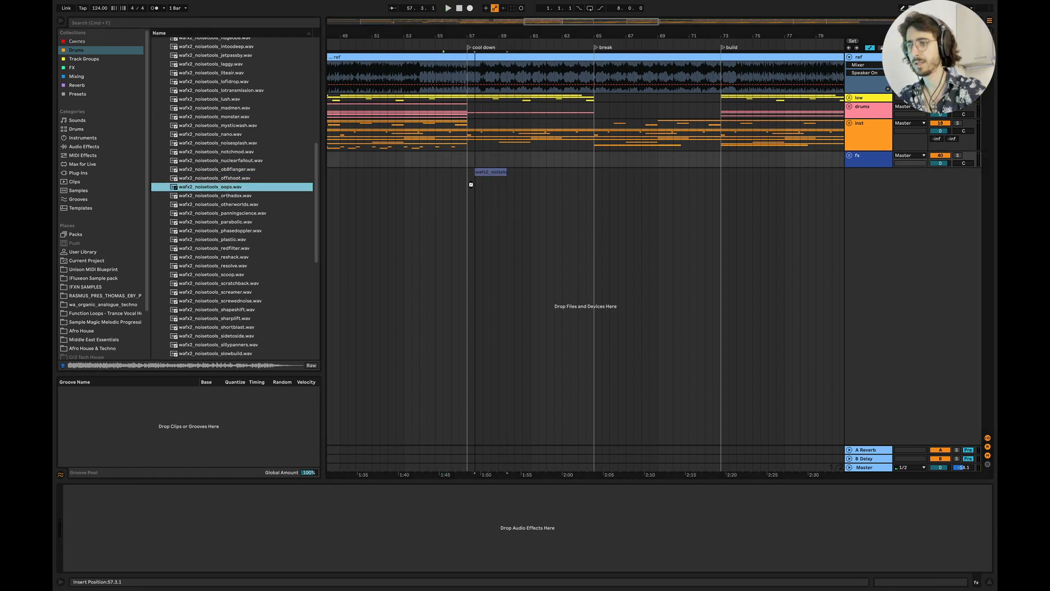
left_click_drag(483, 173, 484, 170)
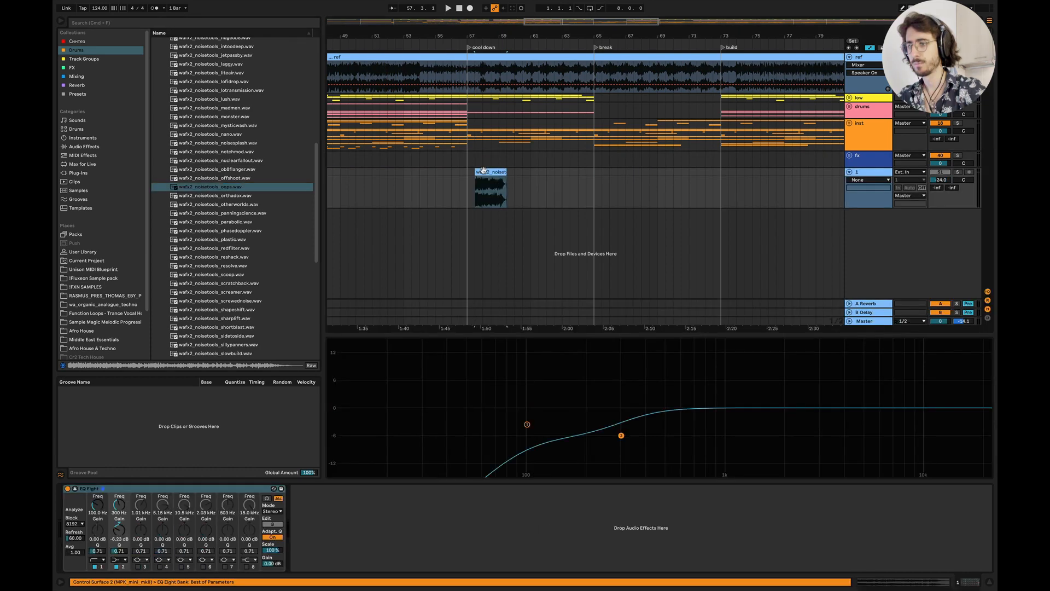
left_click(435, 192)
key("space")
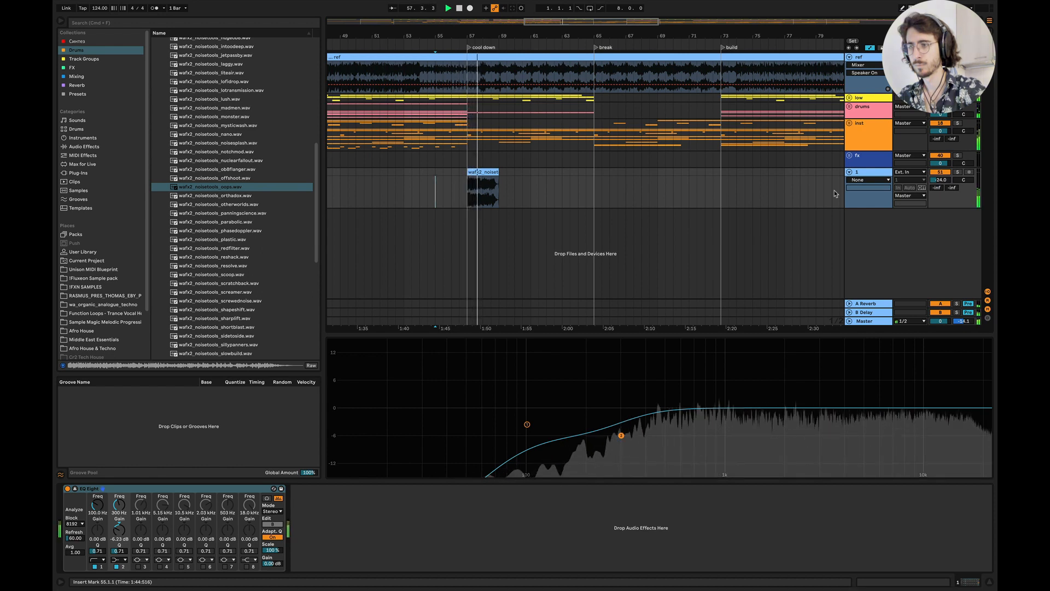
Step: Replace the oops clip with wafx2_noisetools_panningscience.wav and move the new clip from bar 57 to the break marker at bar 65
left_click(489, 193)
left_click(239, 204)
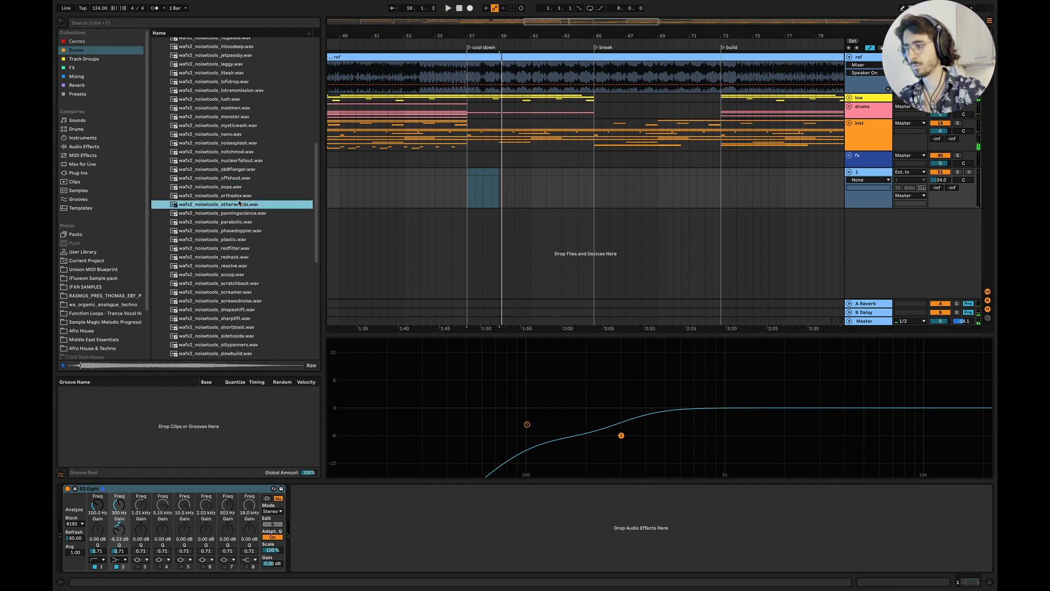
key("Down")
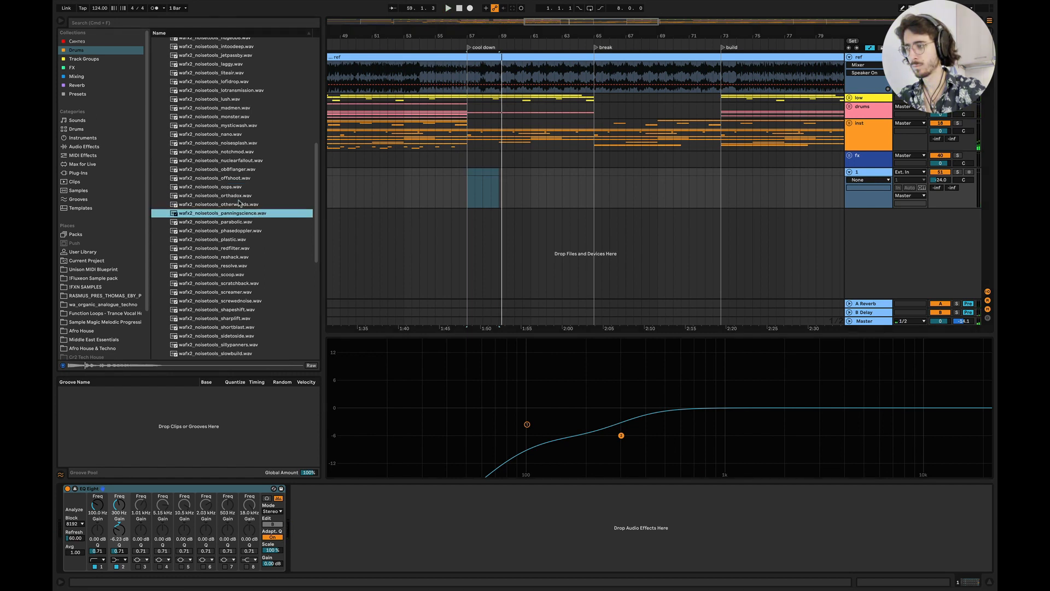
left_click_drag(230, 217, 465, 192)
left_click(448, 181)
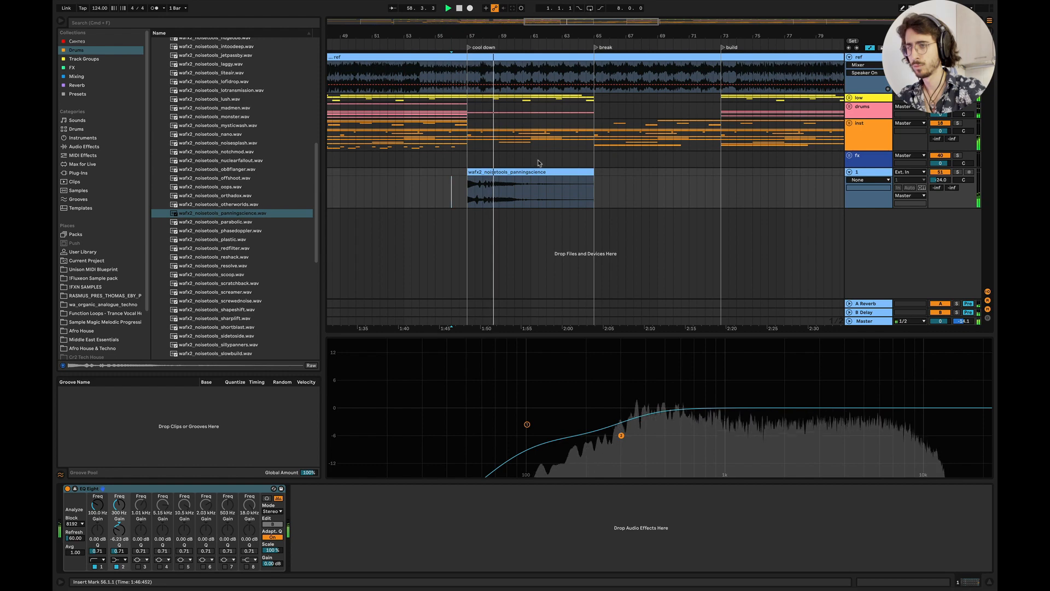
left_click_drag(495, 180, 605, 183)
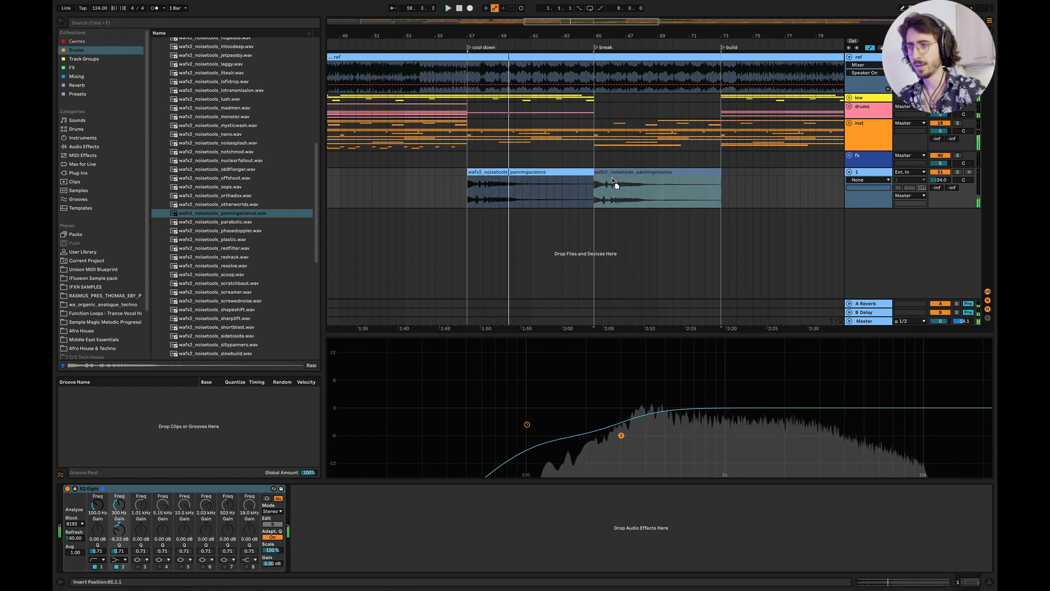
key("space")
Step: Audition the noise tool samples from wafx2_noisetools_plastic.wav through wafx2_noisetools_screwednoise.wav
left_click(220, 240)
key("Down")
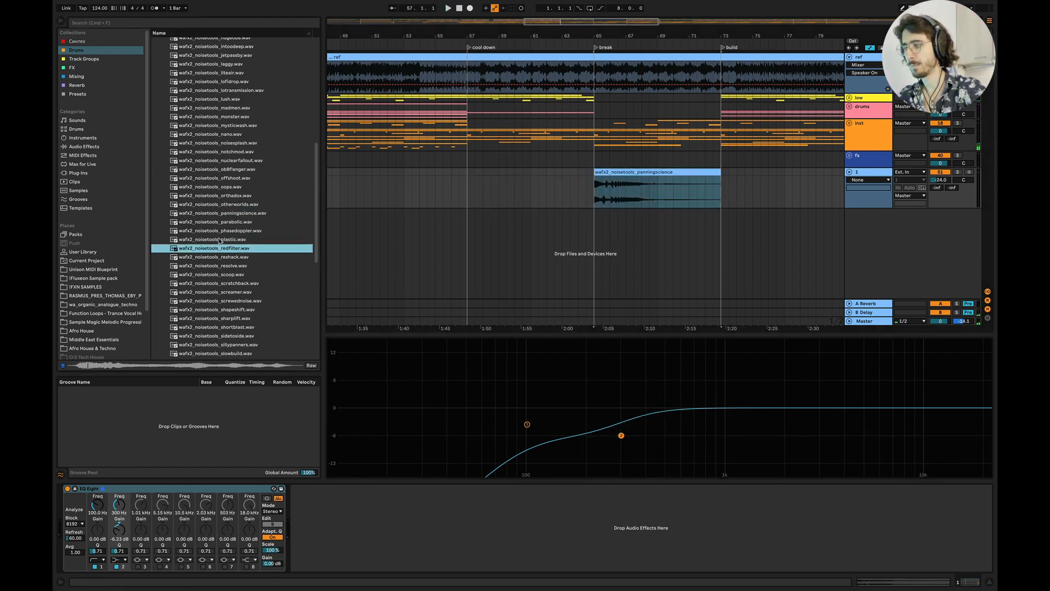
key("Down")
scroll(219, 241, "down", 3)
key("Down")
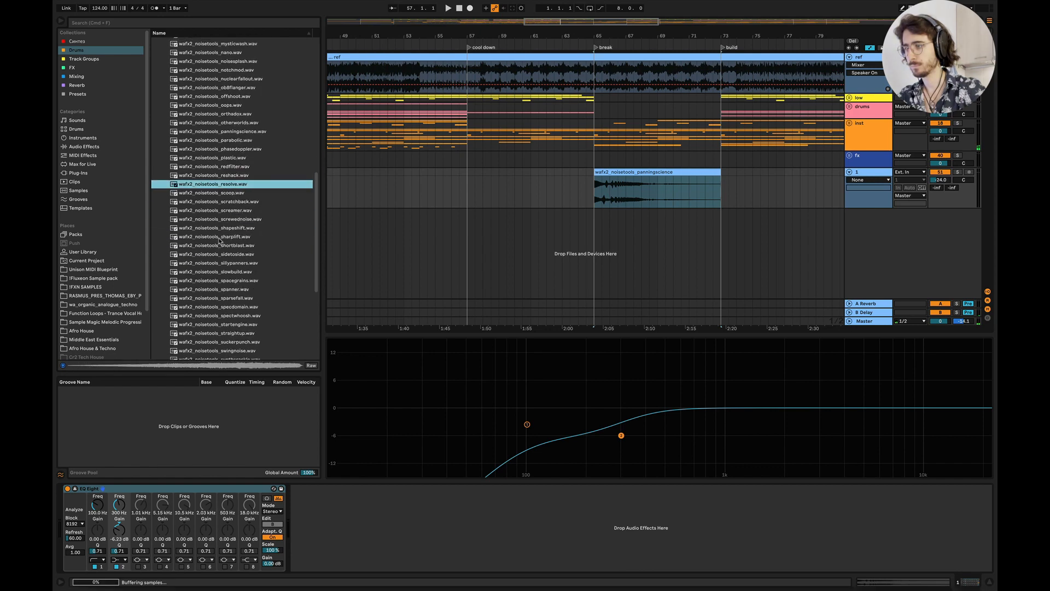
key("Down")
key("Down")
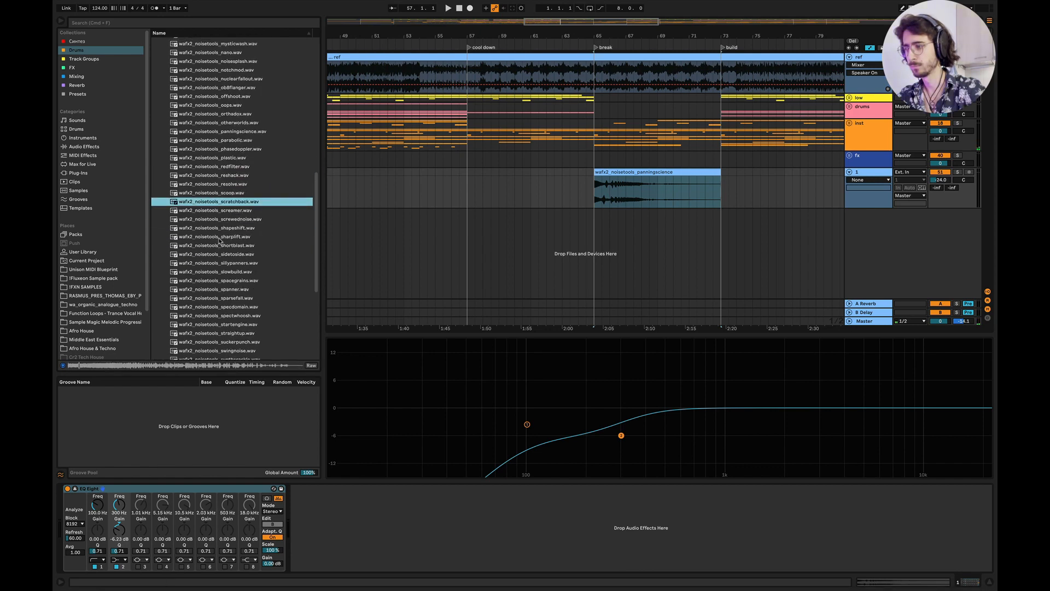
key("Down")
key("Down")
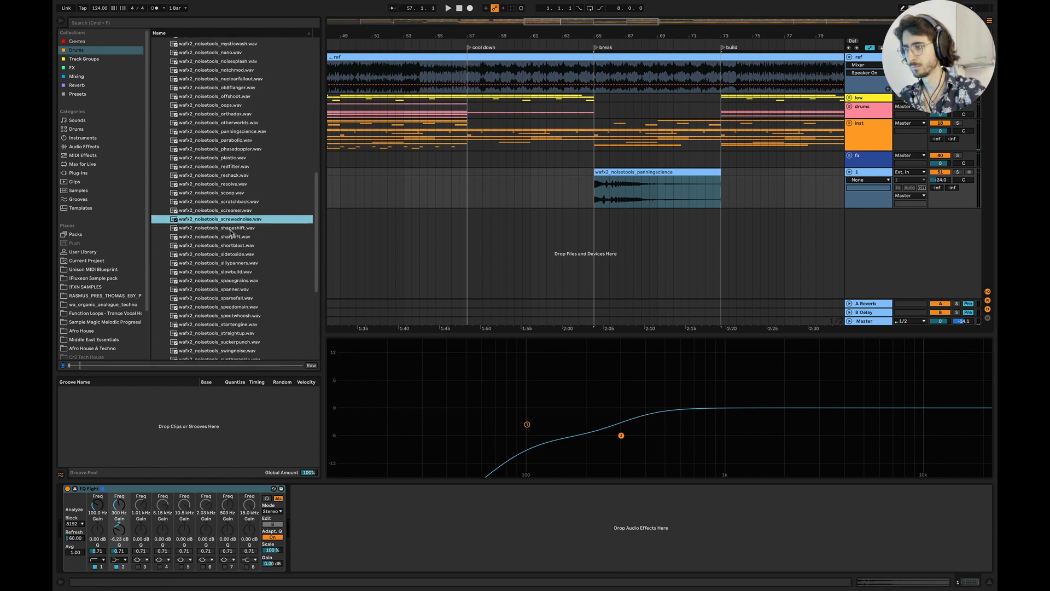
Step: Audition the noise tools samples from shortblast down to slowbuild and place wafx2_noisetools_slowbuild on a new audio track below the existing ones
key("Down")
scroll(230, 233, "down", 5)
left_click(236, 146)
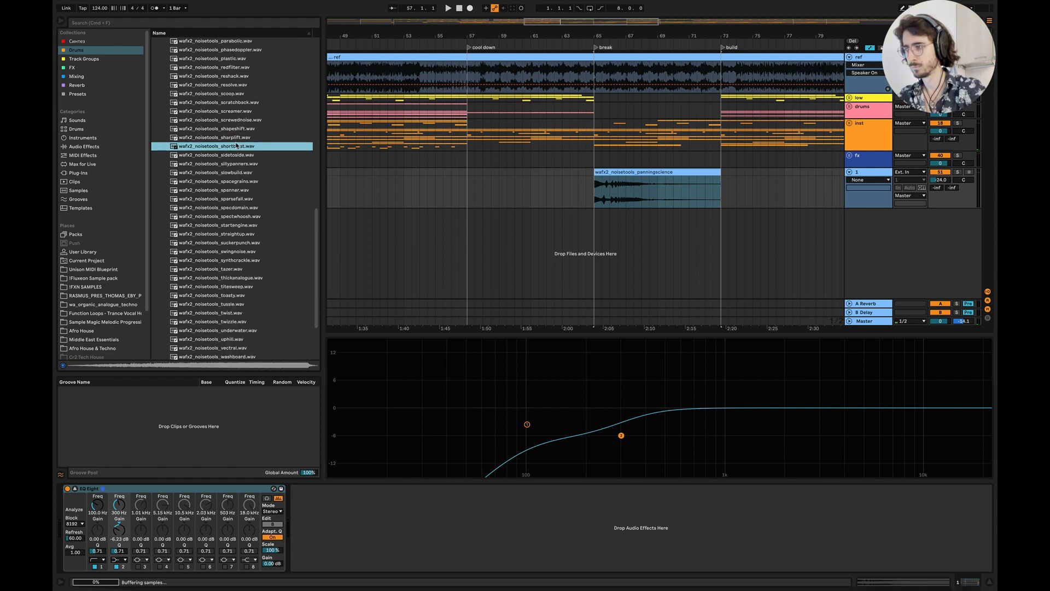
left_click(236, 154)
left_click(233, 173)
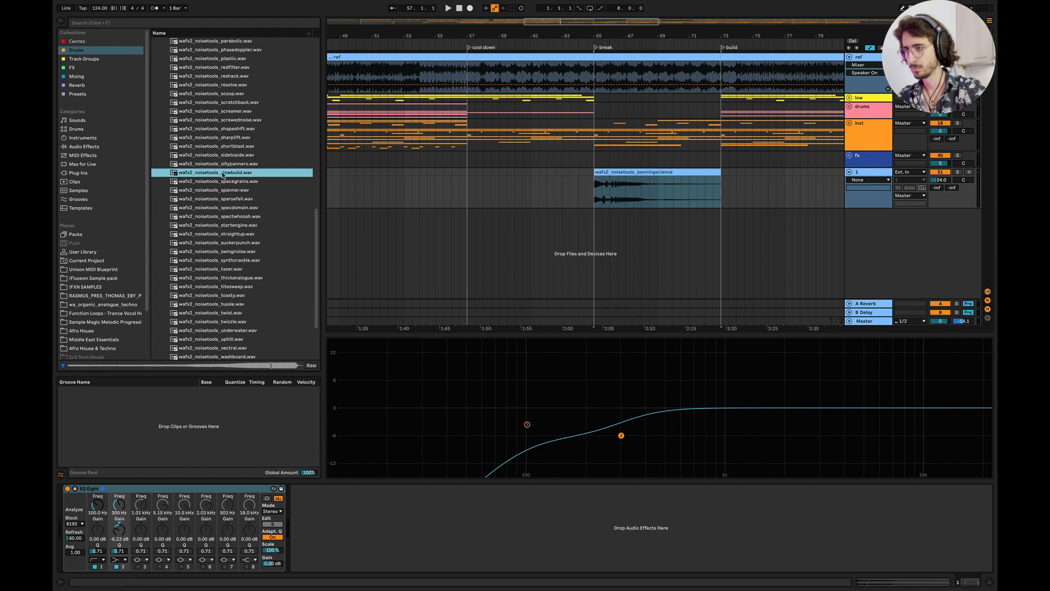
left_click_drag(217, 172, 393, 257)
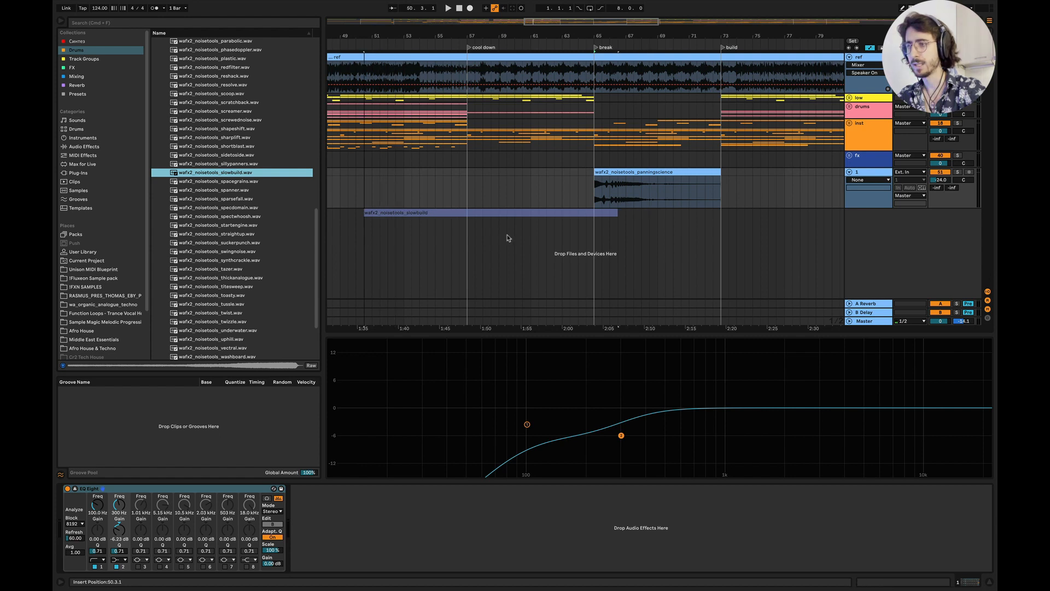
left_click_drag(507, 238, 508, 239)
scroll(575, 224, "left", 4)
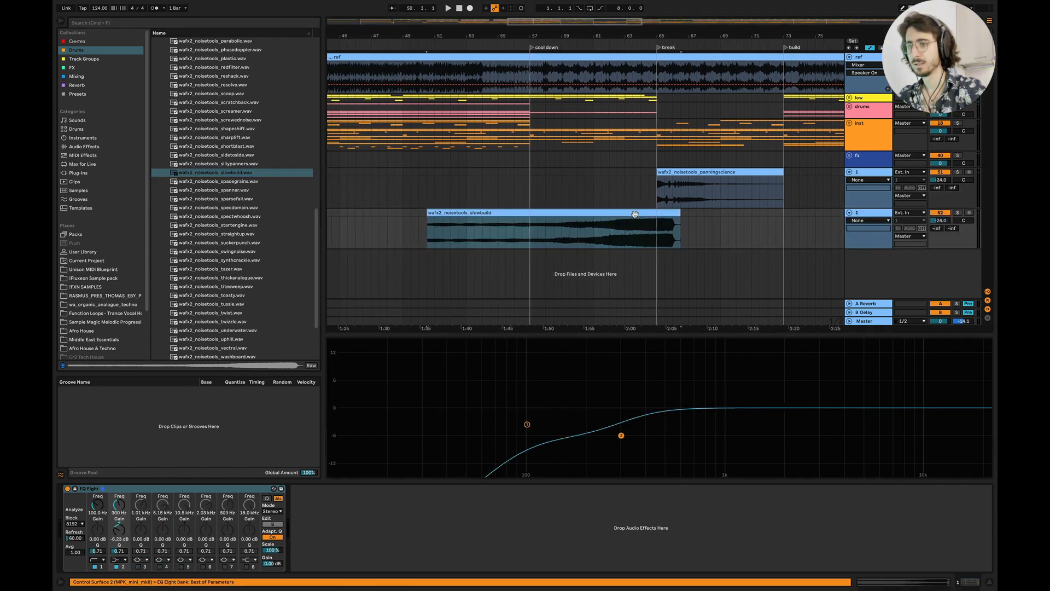
Step: Move the slowbuild clip so its peak lands on the cool down marker and trim its start to bar 53
left_click_drag(635, 214, 495, 222)
scroll(405, 230, "left", 1)
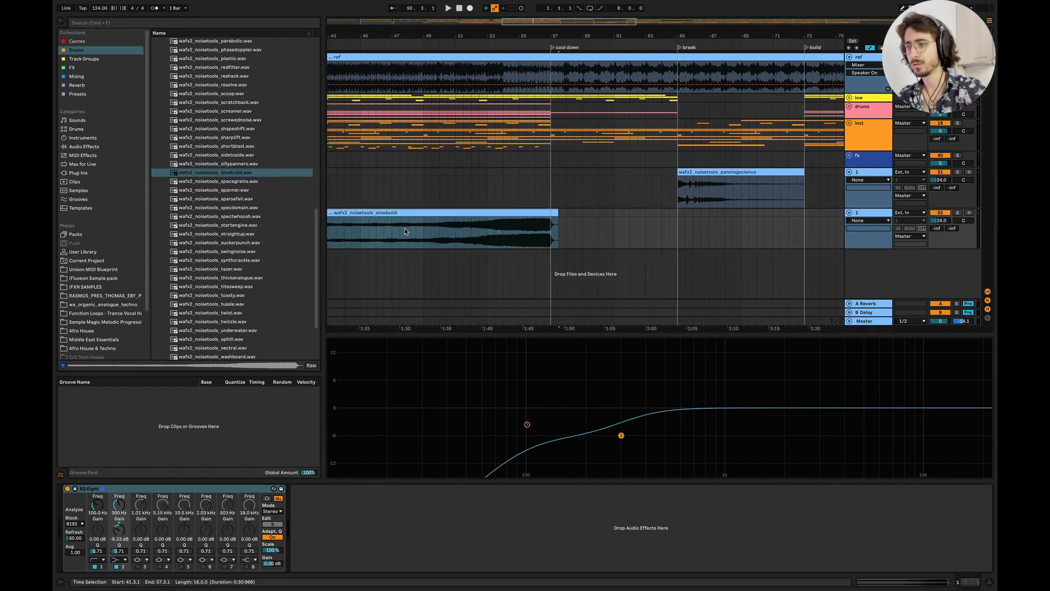
scroll(405, 231, "left", 2)
left_click_drag(365, 225, 550, 212)
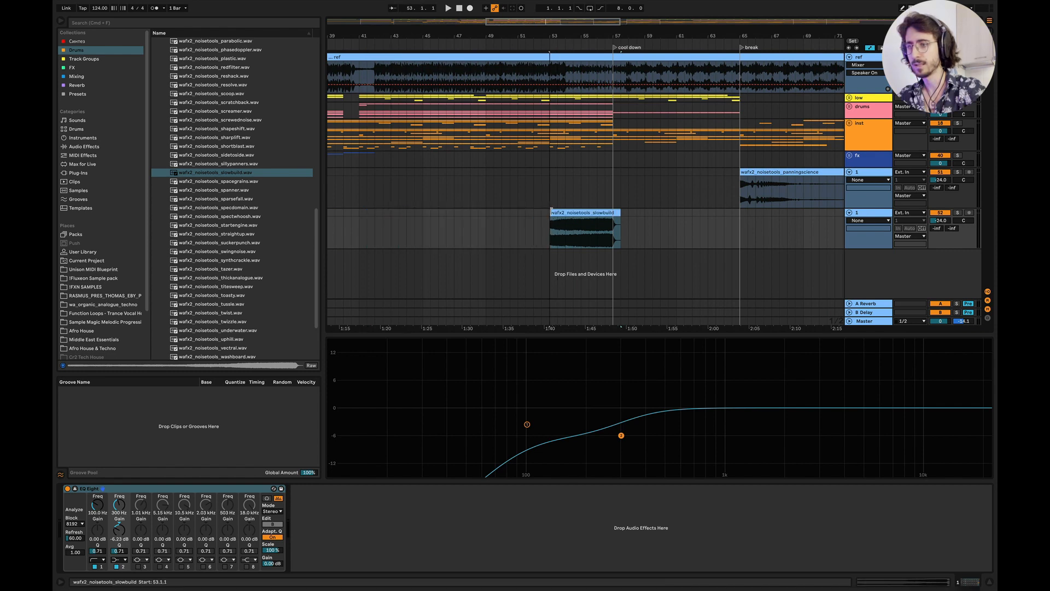
Step: Hide automation and add a long fade-in to the slowbuild clip, rising toward the cool down marker
key("a")
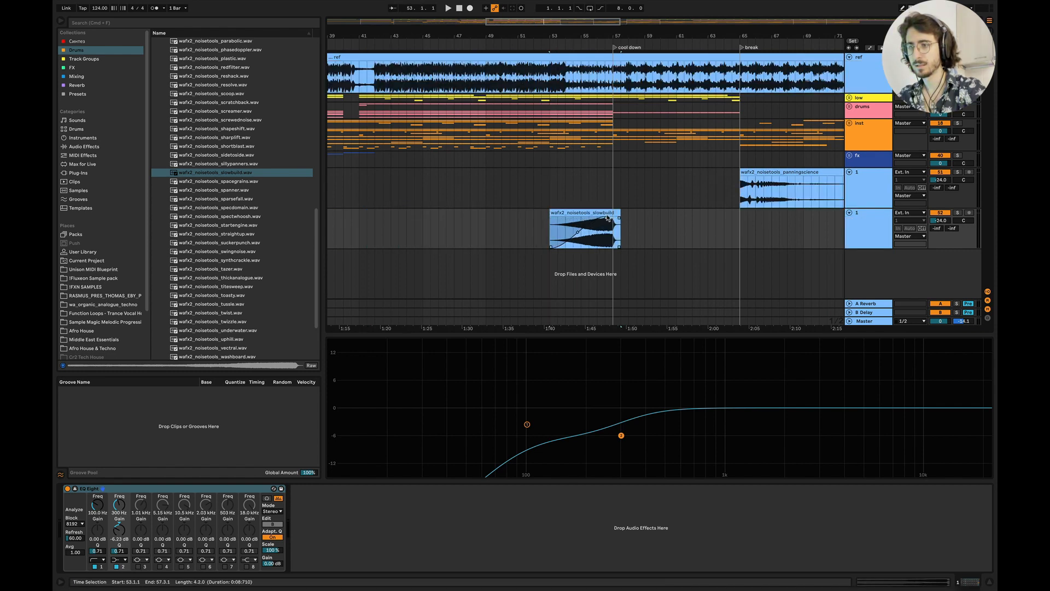
scroll(622, 217, "up", 5)
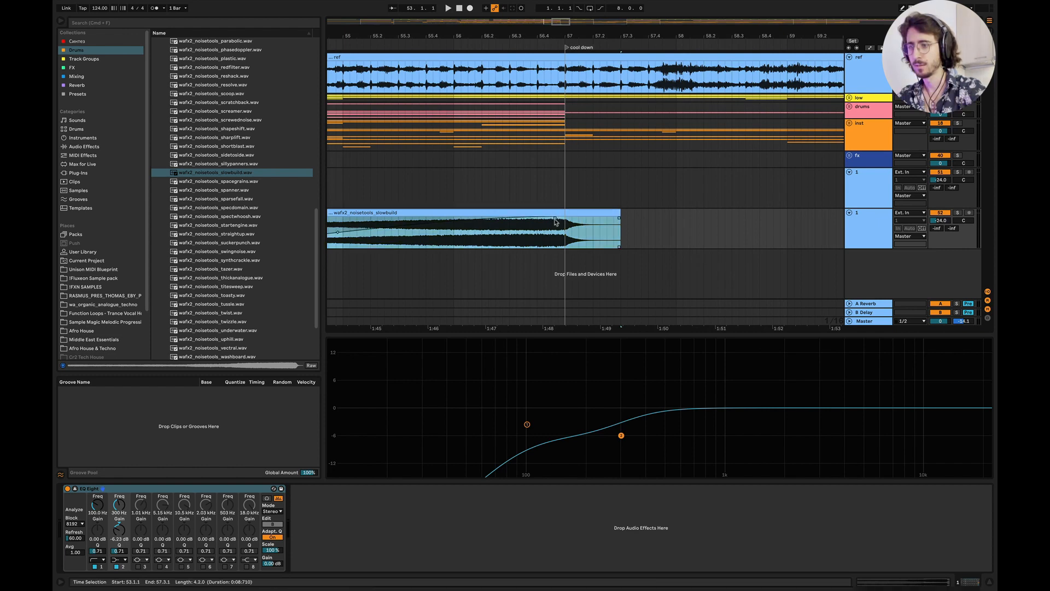
scroll(555, 221, "down", 4)
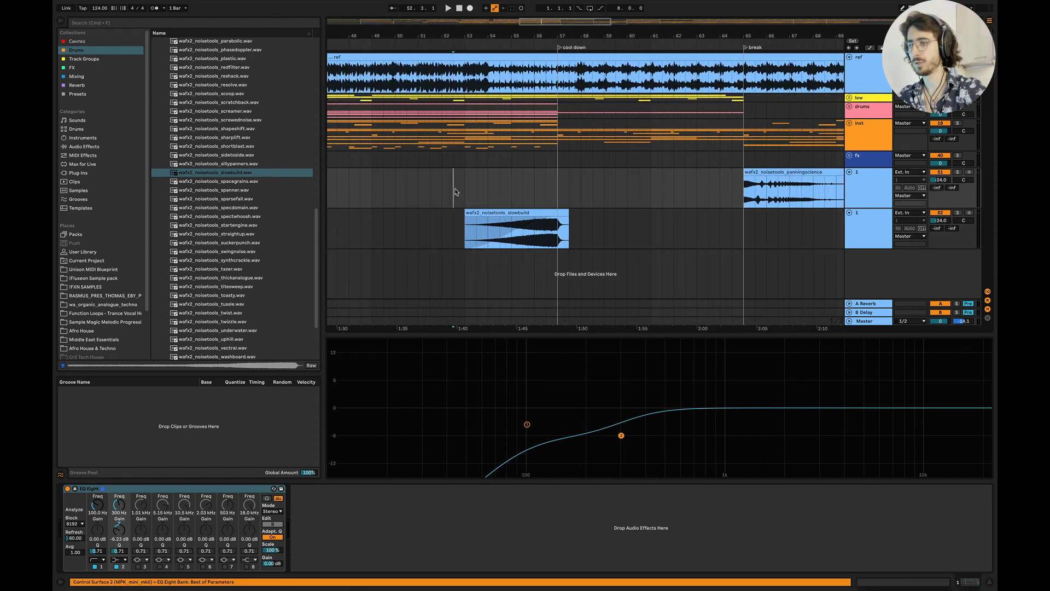
Step: Play the transition into the cool down and check how the slowbuild riser sits against the low and drum groups
key("space")
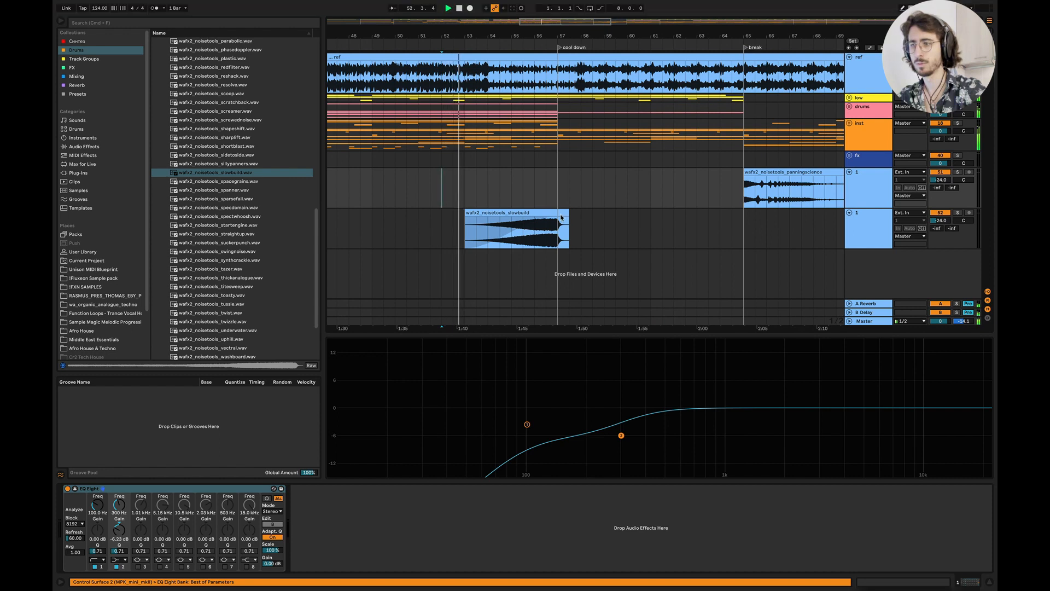
scroll(610, 217, "up", 5)
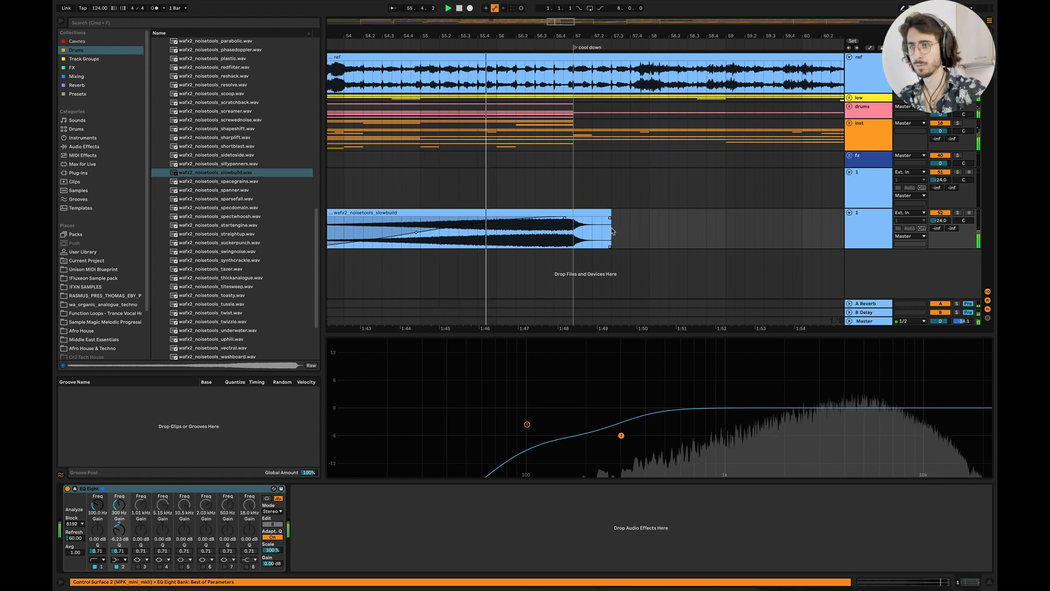
left_click(402, 189)
key("space")
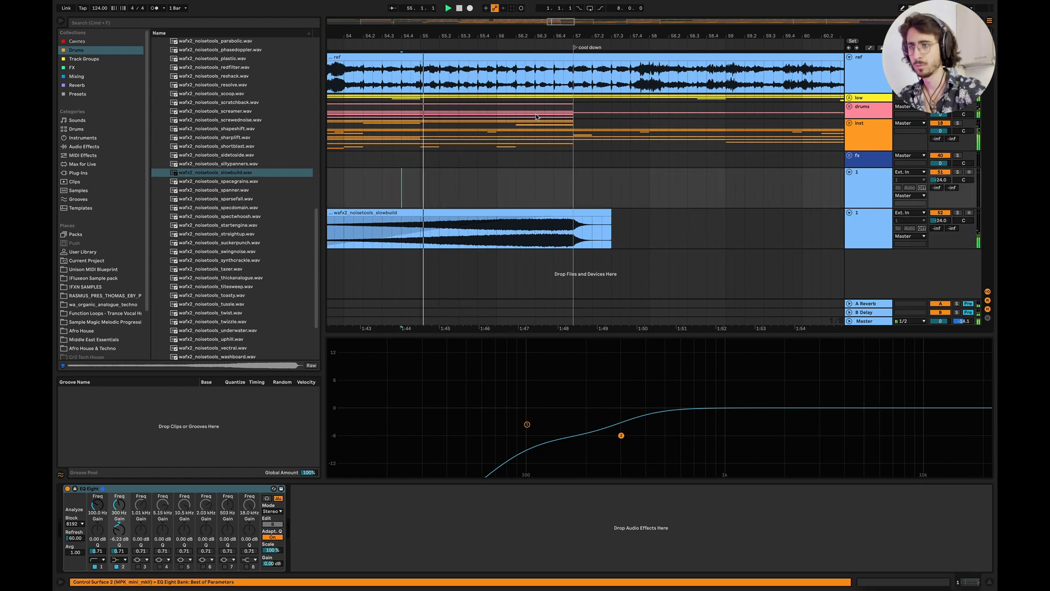
left_click_drag(536, 116, 571, 100)
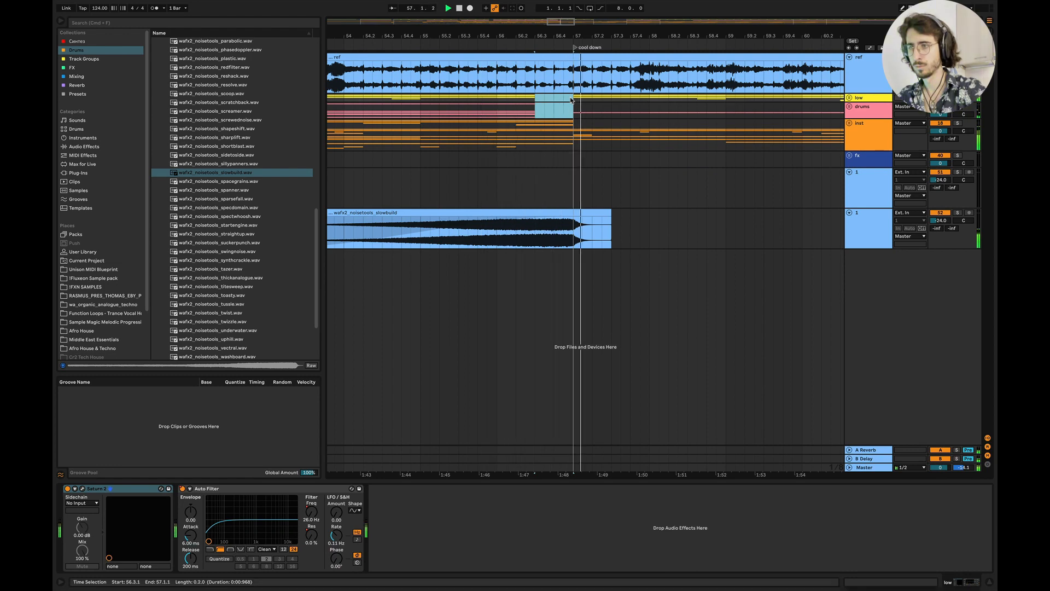
left_click(487, 161)
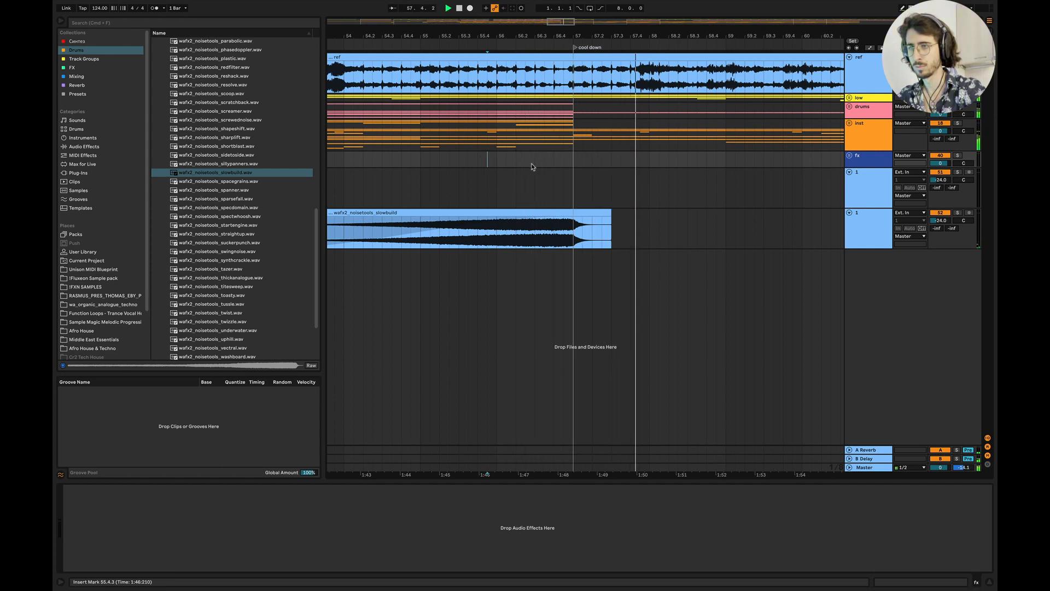
scroll(532, 166, "down", 5)
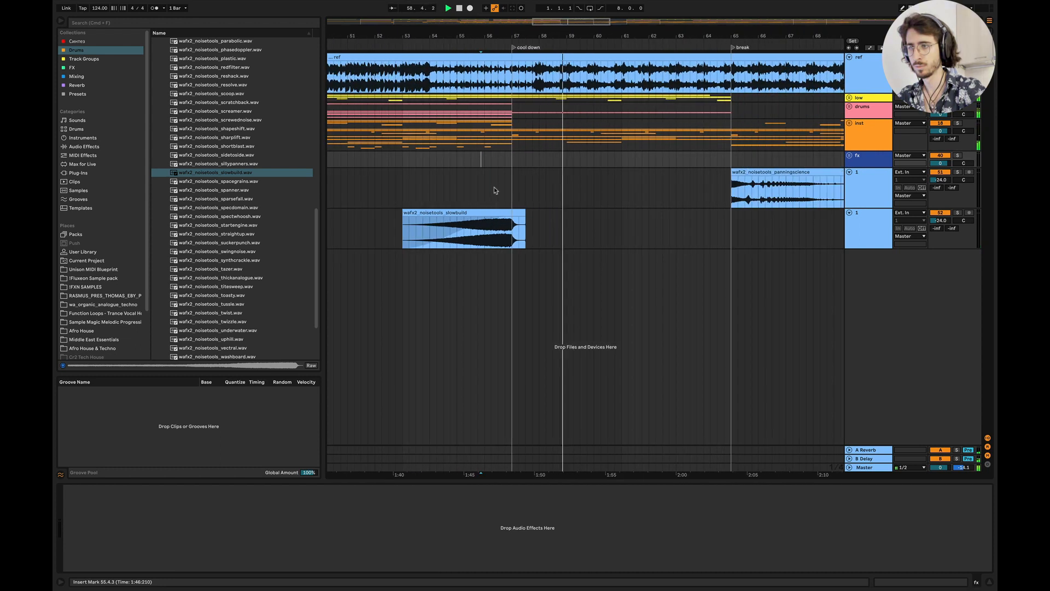
left_click(490, 189)
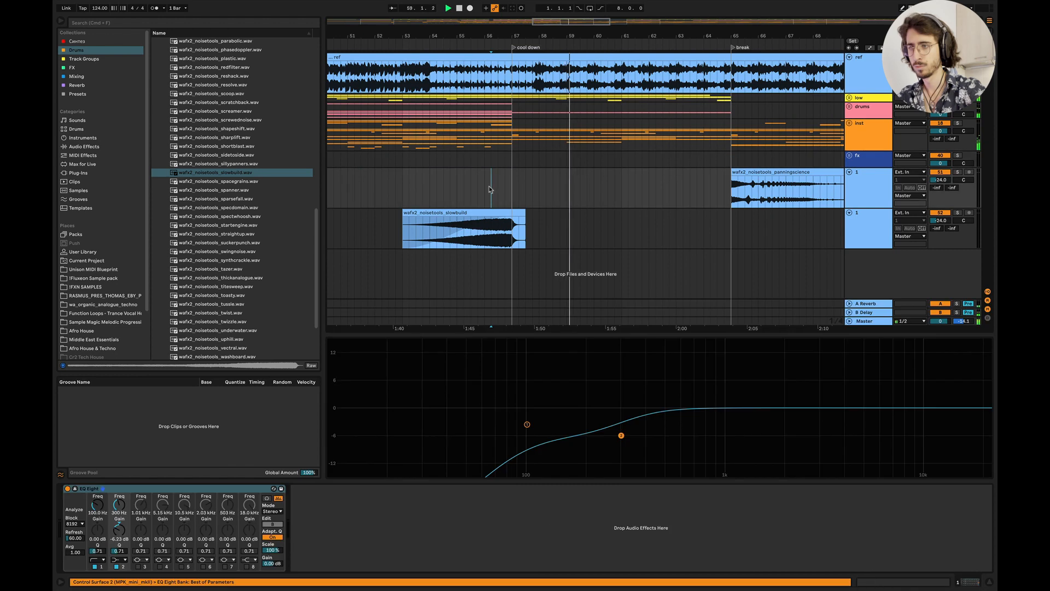
Step: Hide the device view and replay the riser from bar 55
left_click(990, 584)
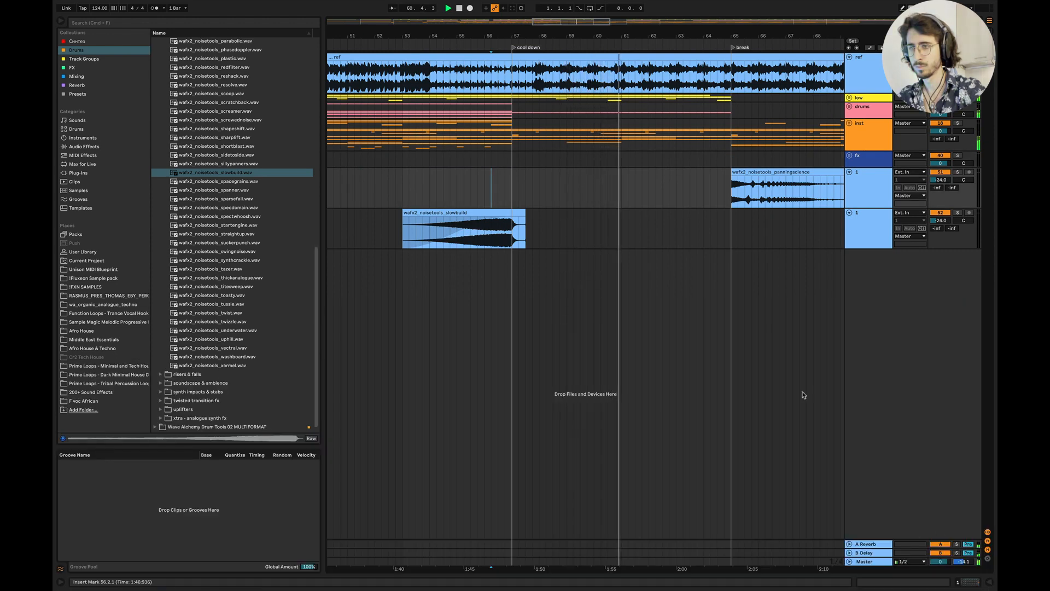
left_click(457, 193)
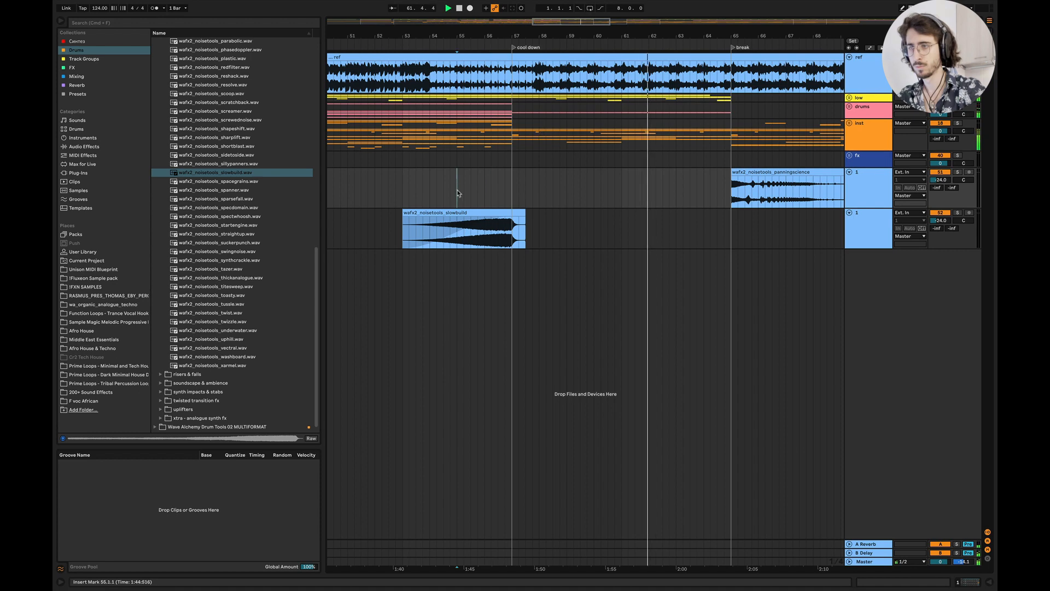
key("space")
key("space")
Step: Colour the slowbuild clip dark blue, lengthen its fade-out slightly, and replay from just before the cool down
left_click(513, 214)
right_click(513, 215)
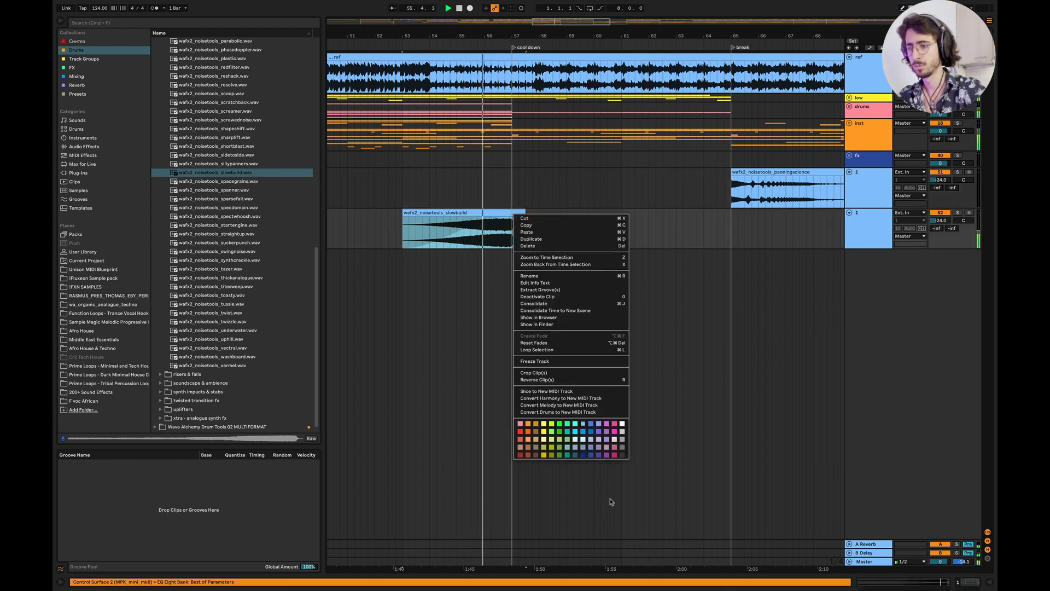
left_click(520, 284)
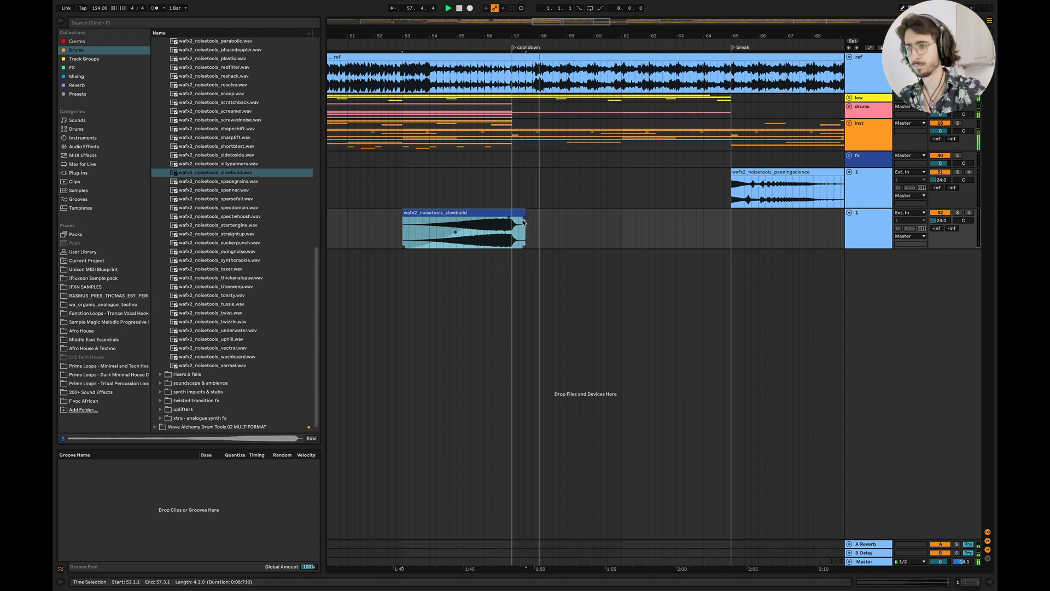
left_click_drag(524, 218, 519, 217)
left_click(492, 198)
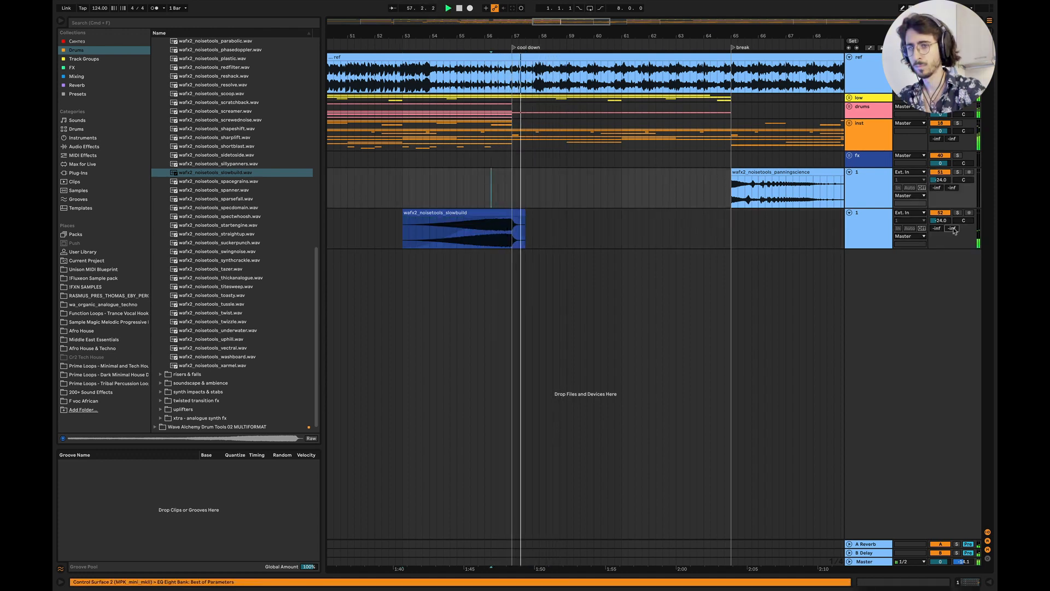
Step: Automate the slowbuild track's B-Delay send to ramp from -inf at bar 55 to about -23 dB at the cool down marker
key("a")
left_click(461, 247)
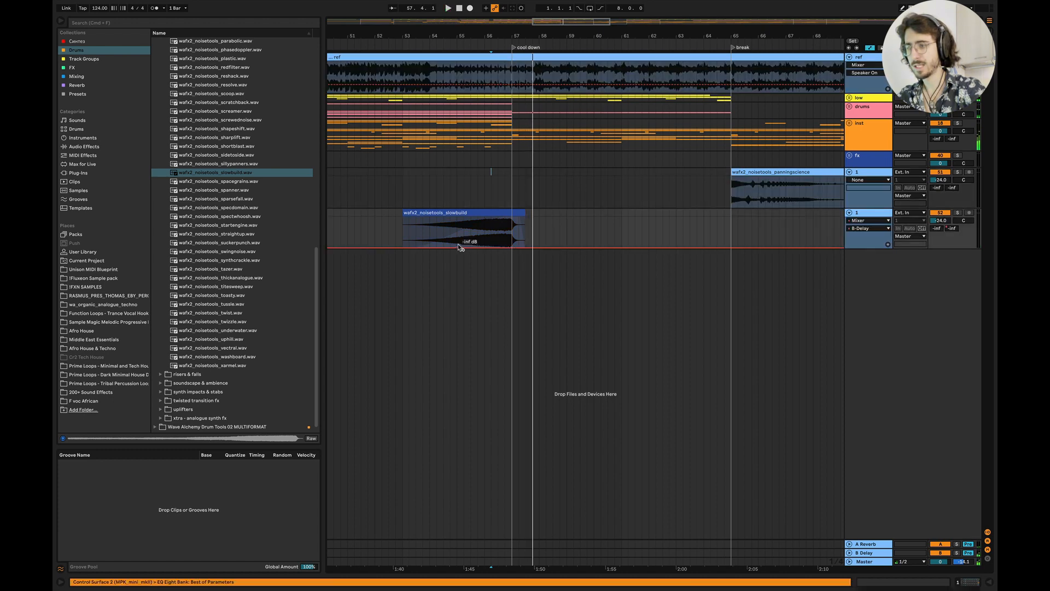
scroll(532, 238, "up", 5)
scroll(876, 214, "up", 3)
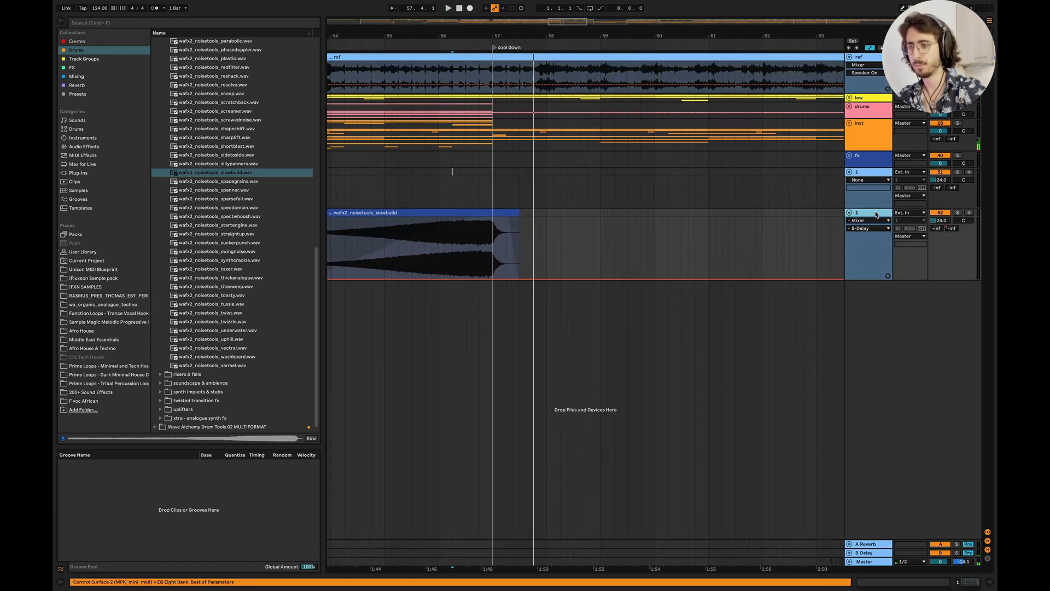
scroll(605, 225, "left", 3)
left_click_drag(569, 280, 569, 250)
Step: Lower the B-Delay send peak to about -25 dB and ramp it back down to -inf between bars 59 and 61
left_click(454, 247)
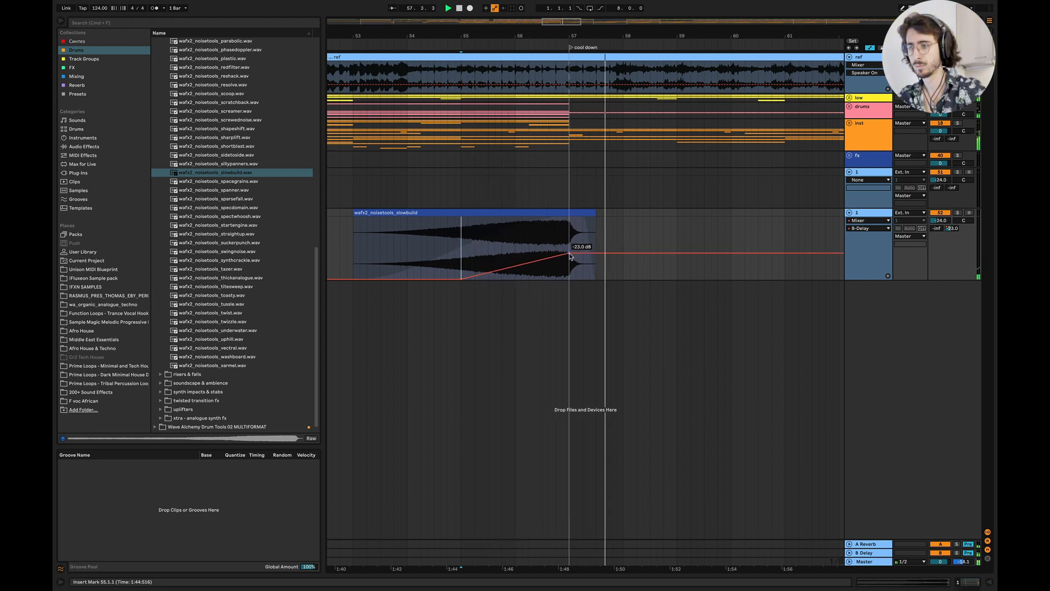
left_click_drag(569, 253, 570, 256)
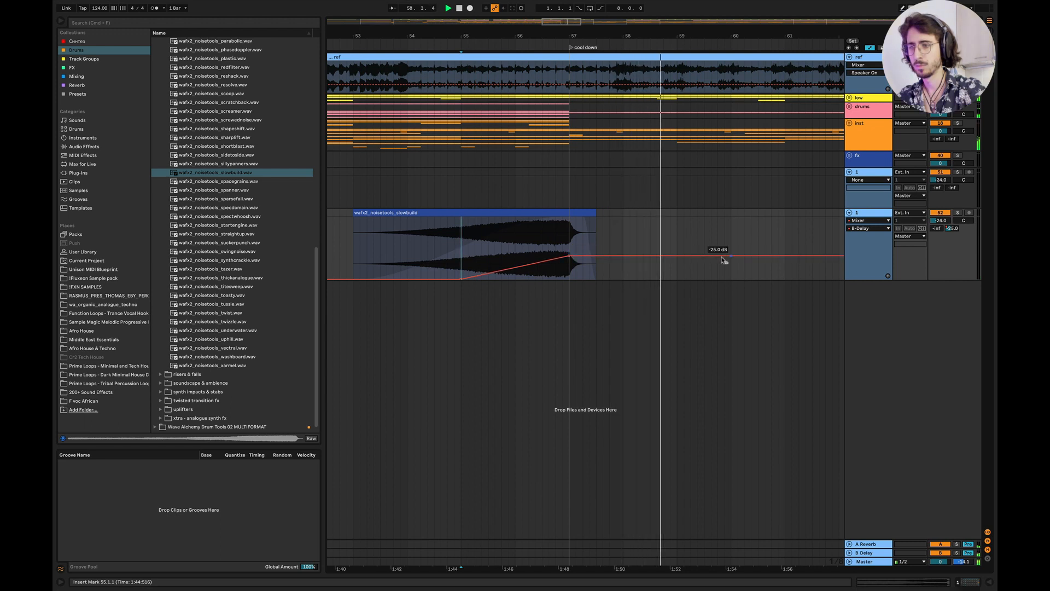
left_click_drag(787, 256, 785, 279)
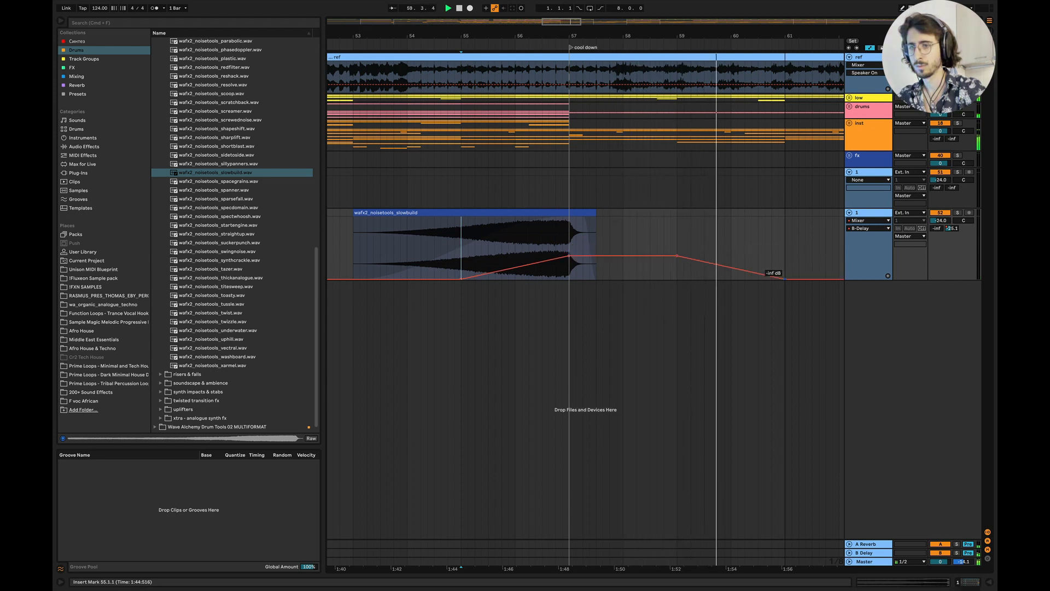
Step: Automate the slowbuild track's A-Reverb send to peak at about -24 dB at the cool down marker and fall back to -inf
left_click(344, 262)
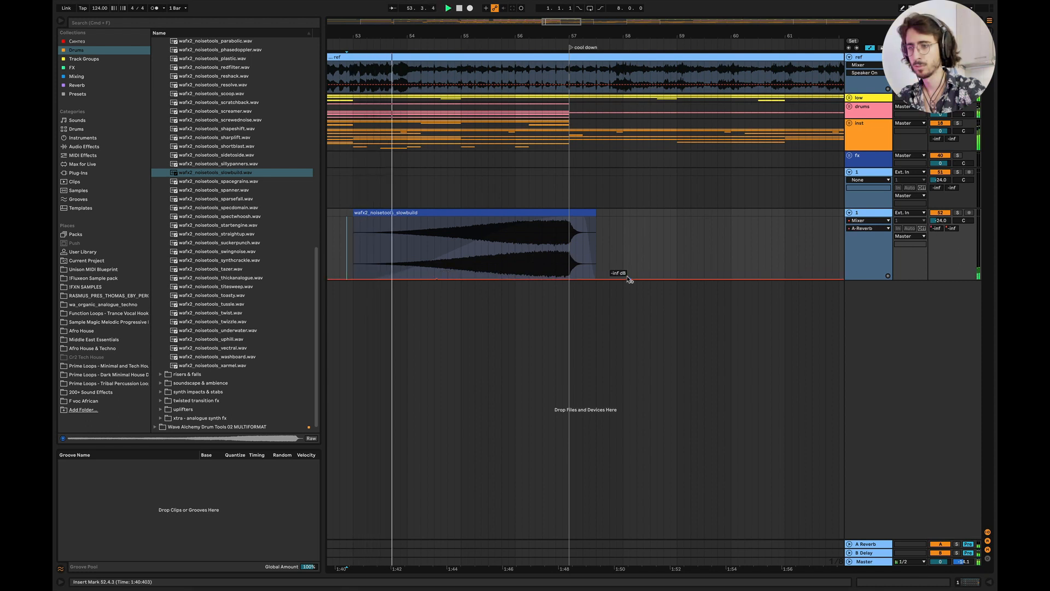
left_click_drag(569, 279, 569, 255)
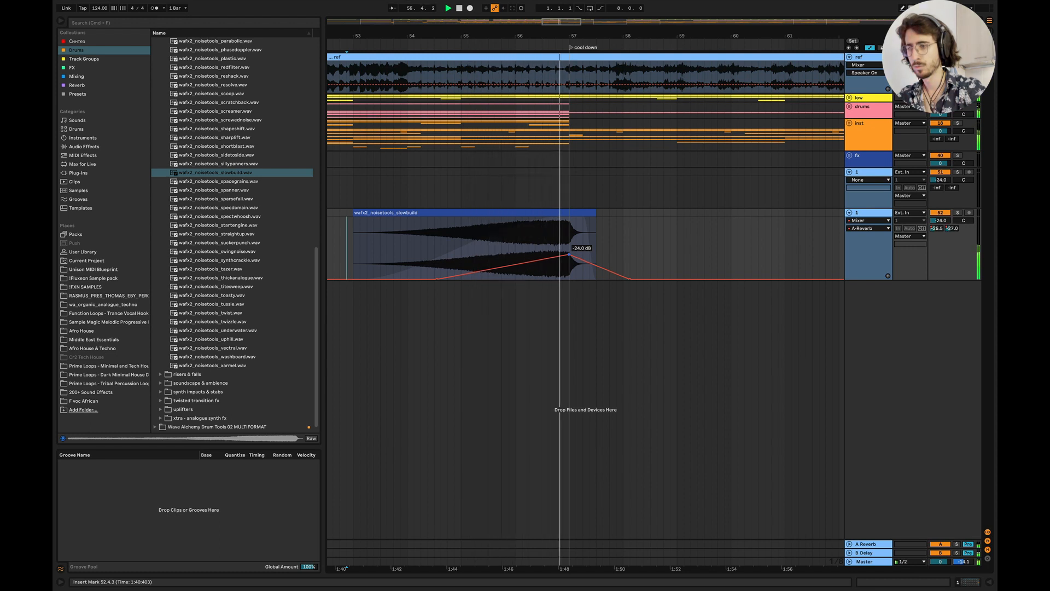
left_click_drag(569, 254, 569, 255)
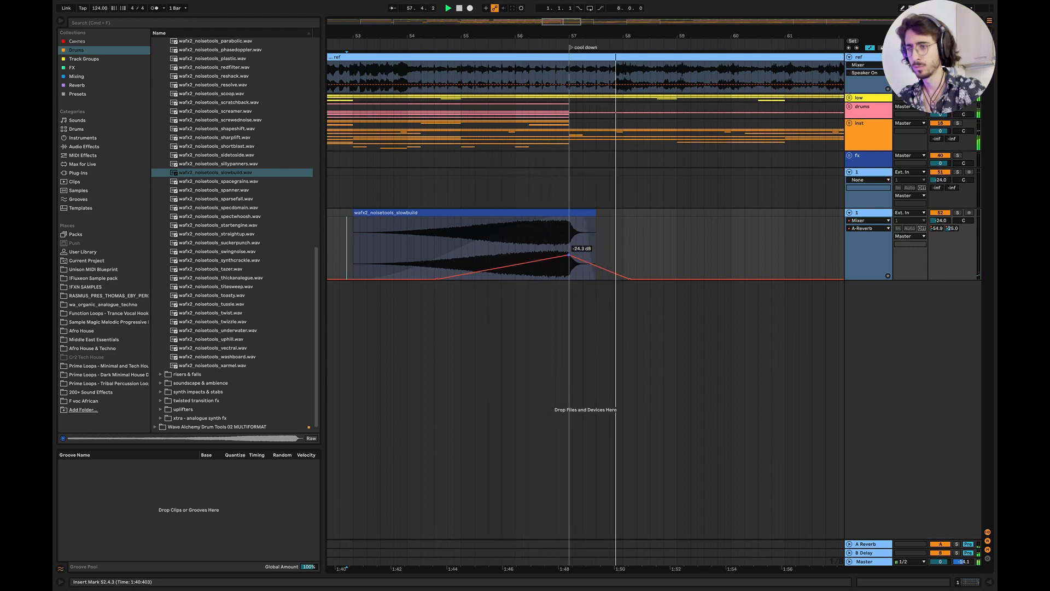
Step: Listen through the cool down section toward the break, then select the slowbuild track
scroll(617, 244, "right", 4)
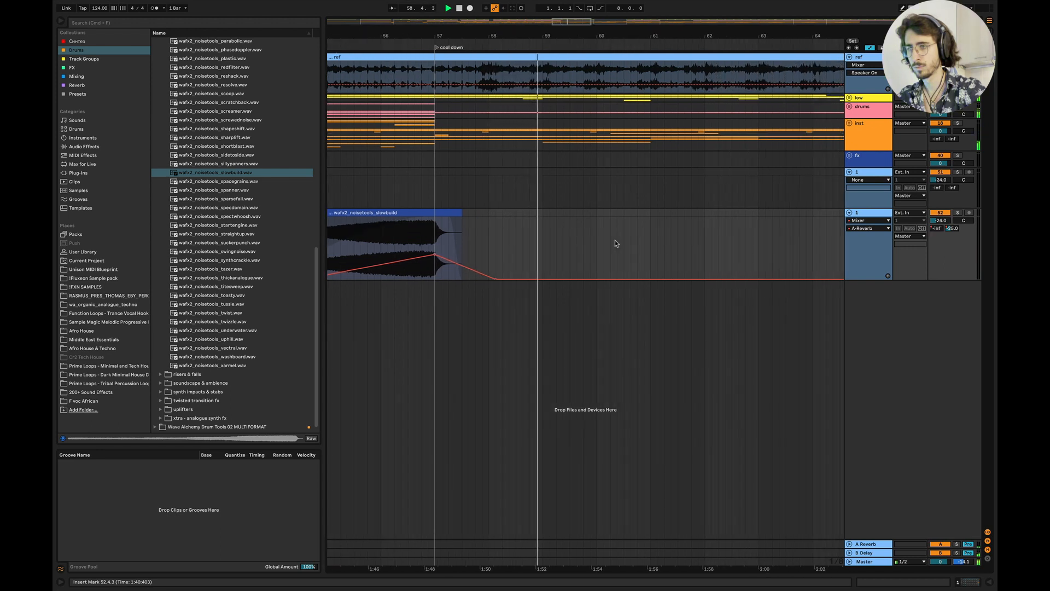
scroll(617, 244, "right", 2)
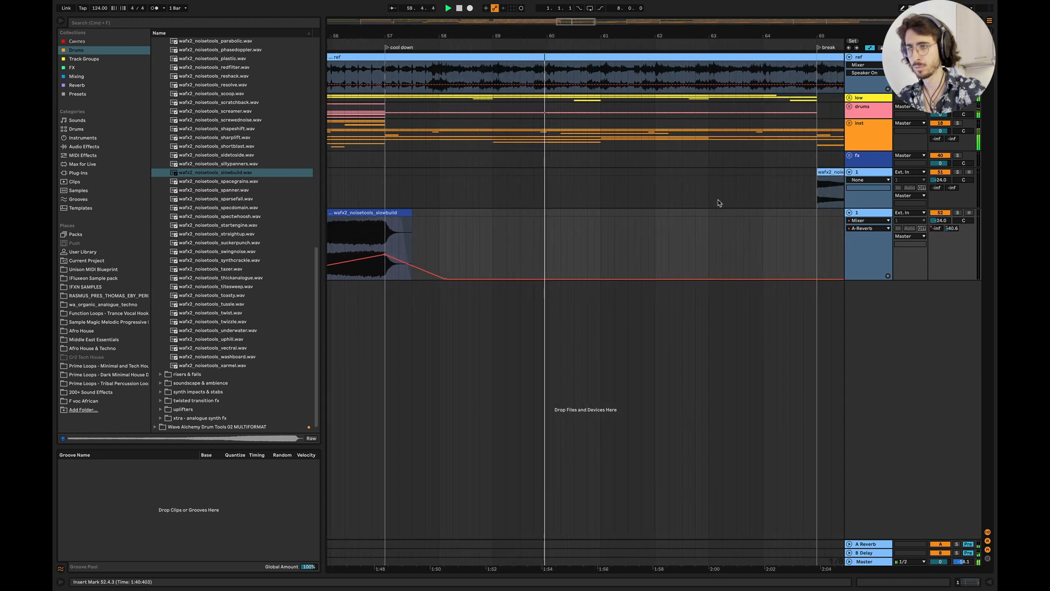
scroll(718, 203, "right", 2)
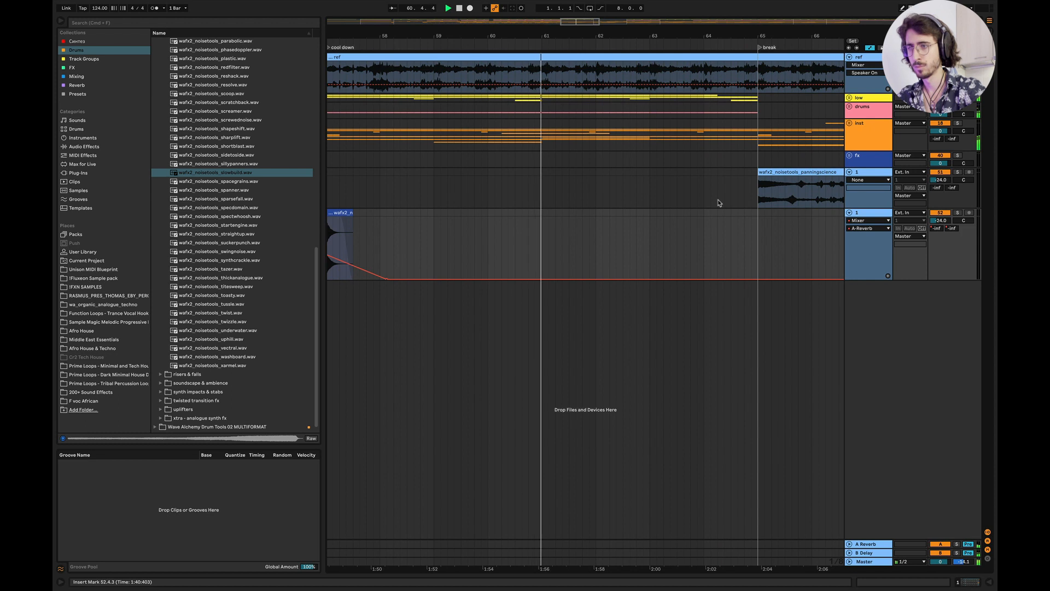
scroll(718, 203, "down", 3)
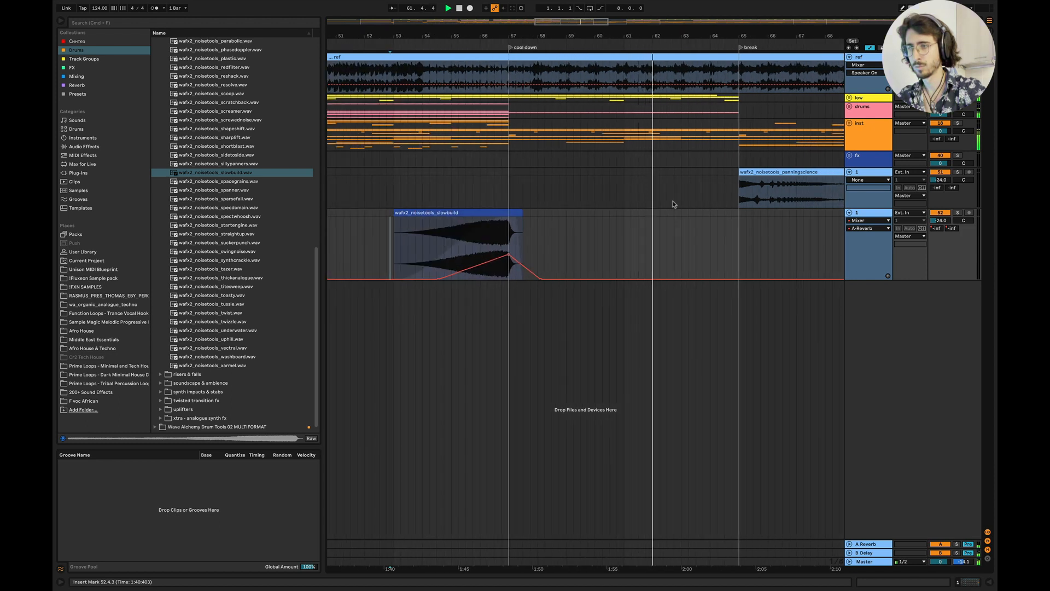
left_click(618, 140)
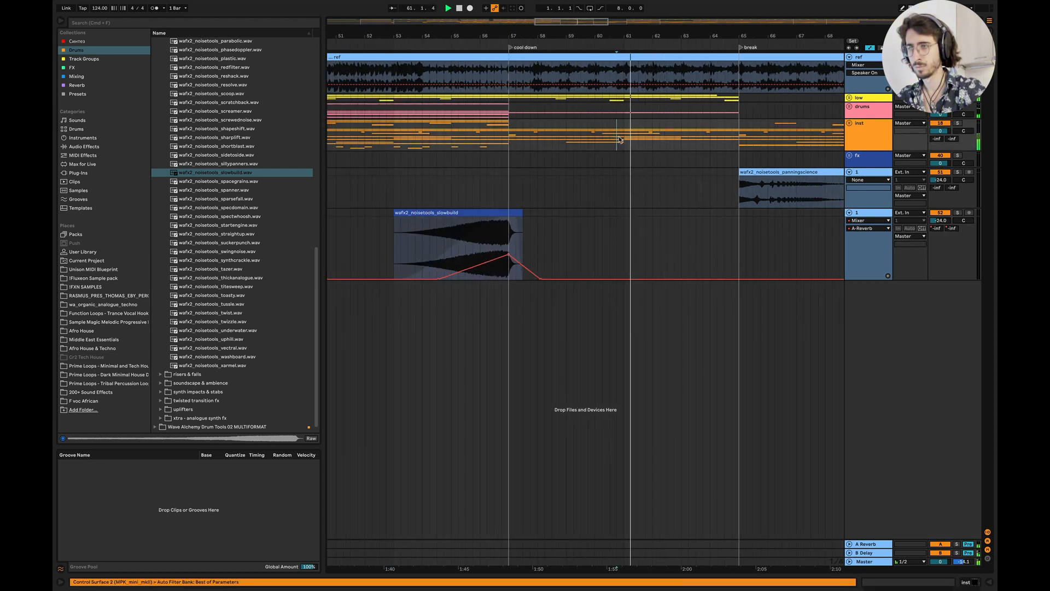
left_click(856, 213)
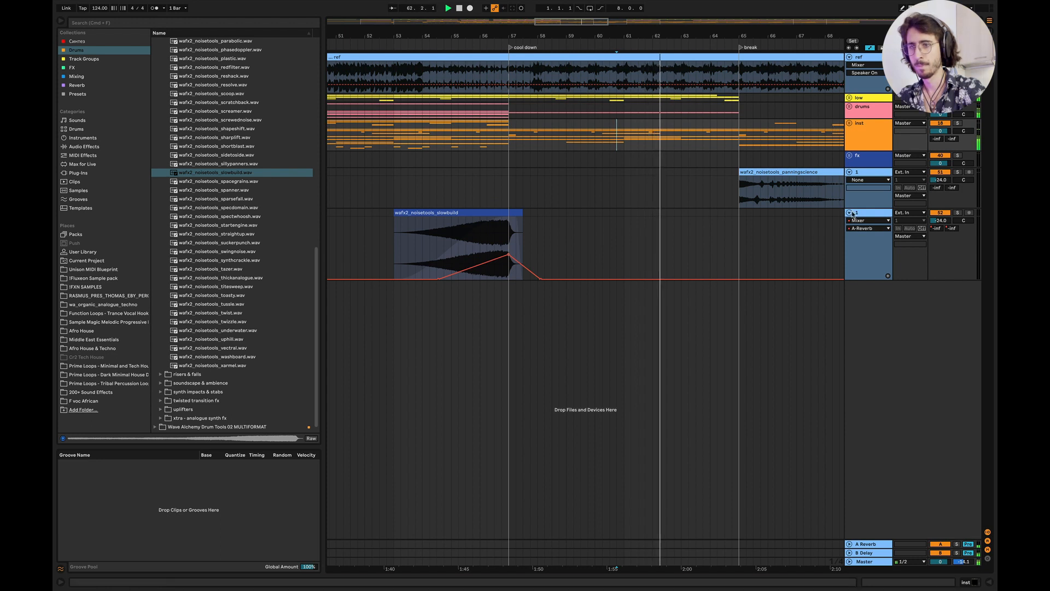
Step: Move the slowbuild track into the fx group and listen to the cool down from around bar 61
left_click(856, 163)
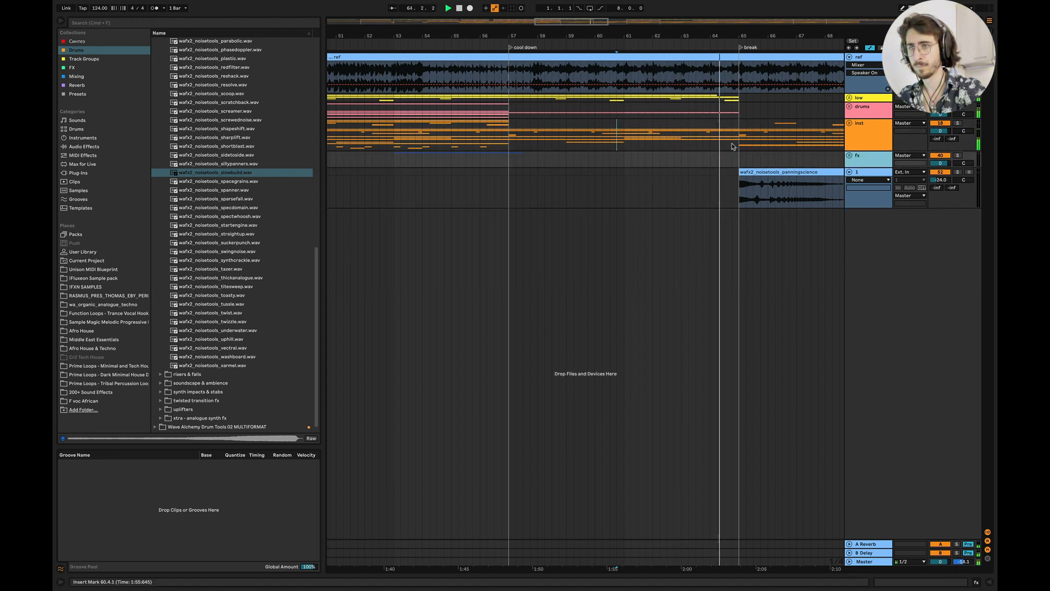
scroll(730, 146, "right", 3)
left_click(550, 131)
key("space")
key("space")
scroll(614, 125, "up", 3)
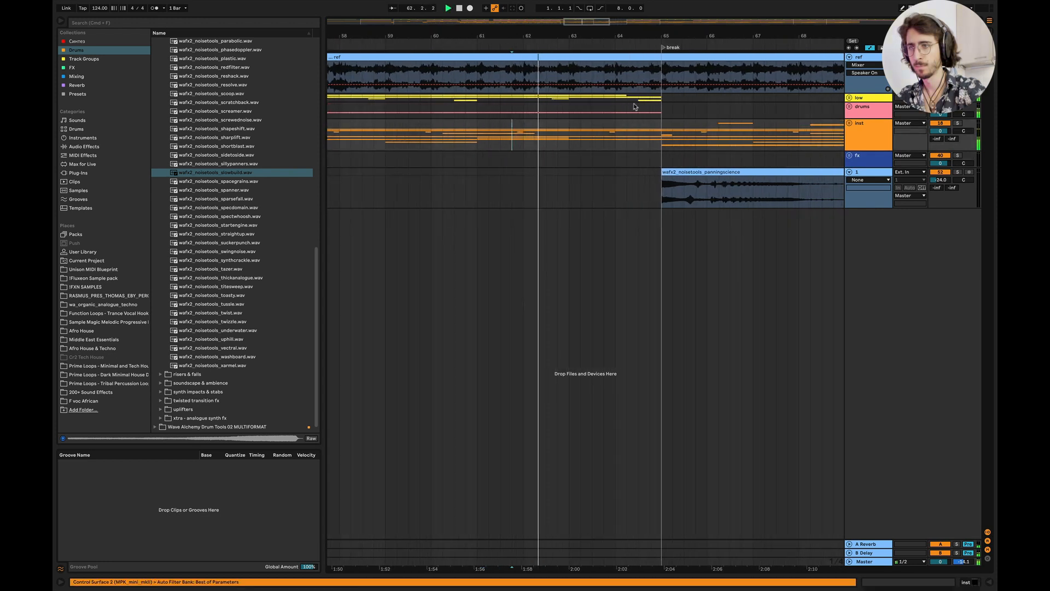
Step: Clear the low and drums parts in bar 64, the last bar before the break, and play back the transition
mouse_move(617, 100)
left_mouse_down()
mouse_move(662, 100)
mouse_move(624, 112)
mouse_move(660, 114)
left_mouse_up()
left_click(504, 116)
key("space")
key("space")
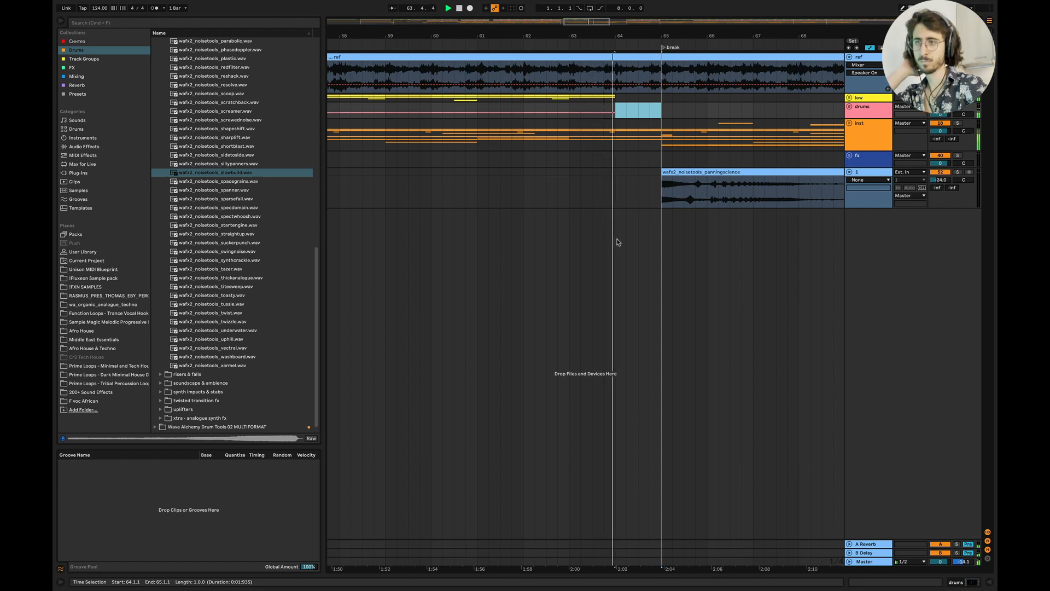
left_click(494, 171)
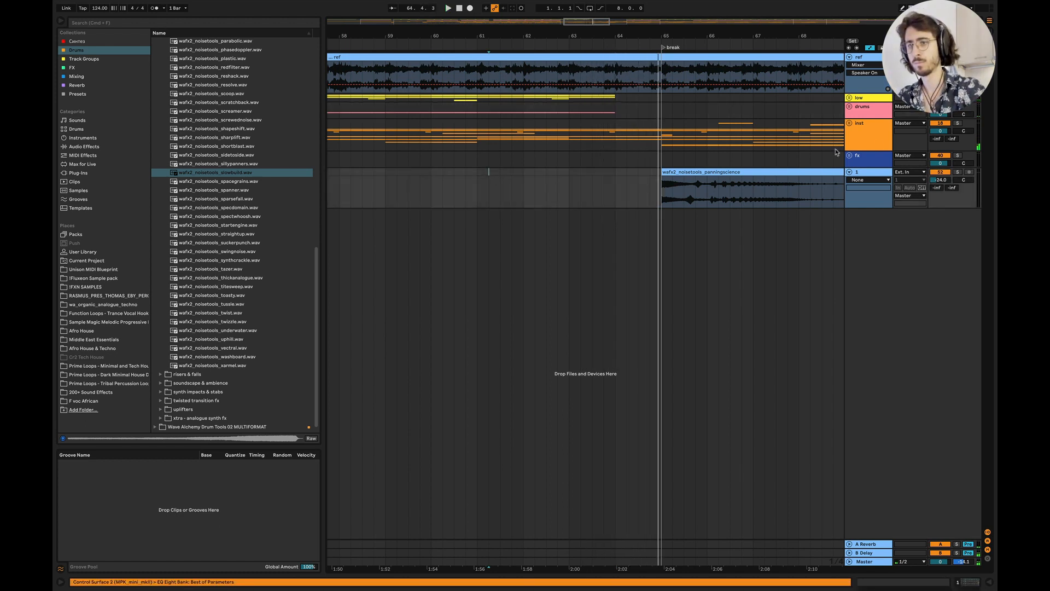
Step: Move the panningscience clip out of the break to start at bar 75
scroll(705, 165, "down", 6)
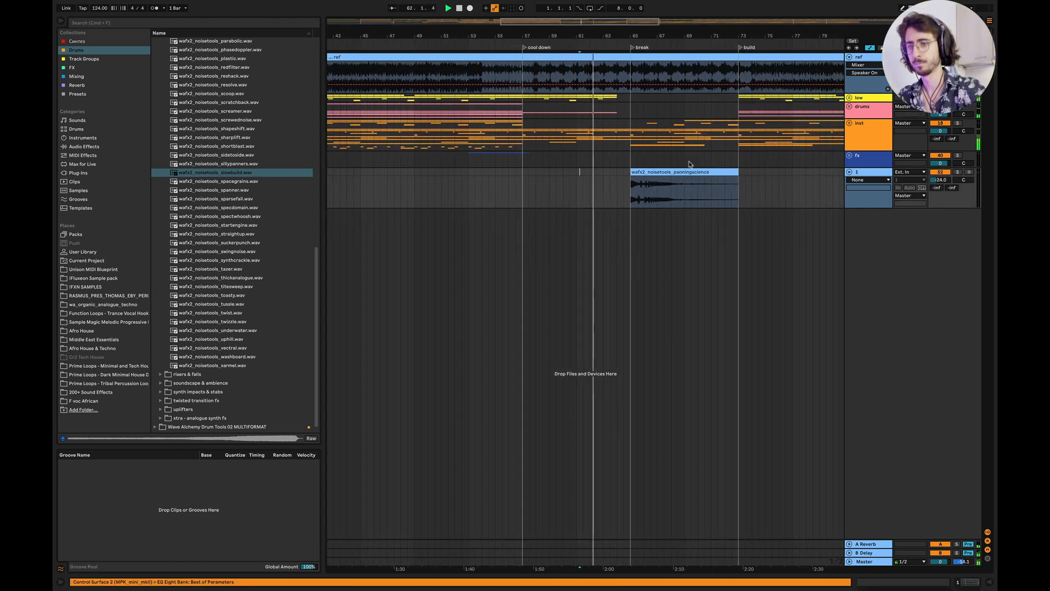
scroll(520, 188, "right", 4)
left_click_drag(520, 188, 654, 183)
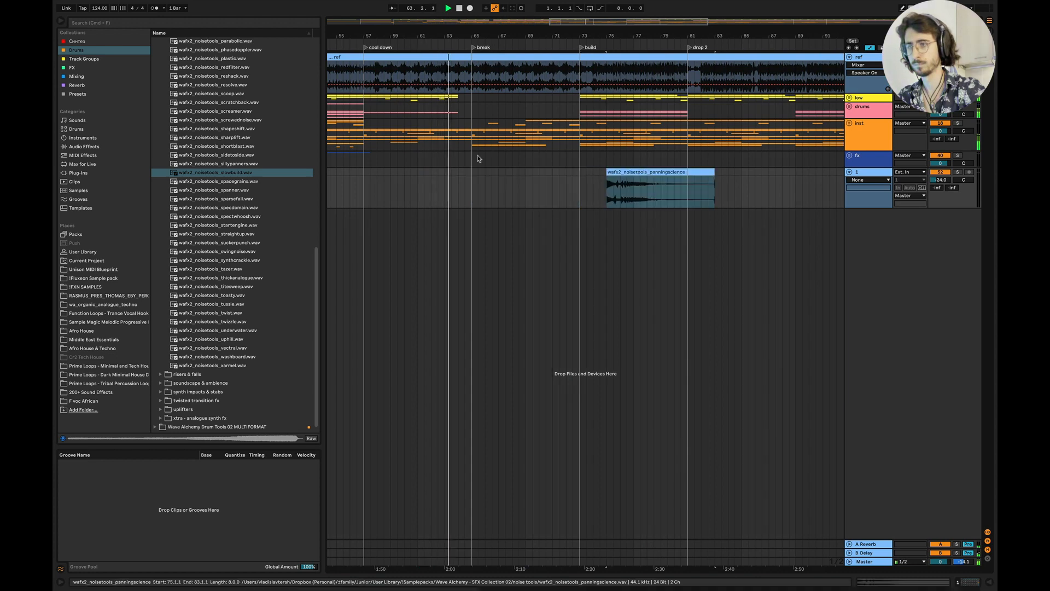
scroll(482, 145, "right", 3)
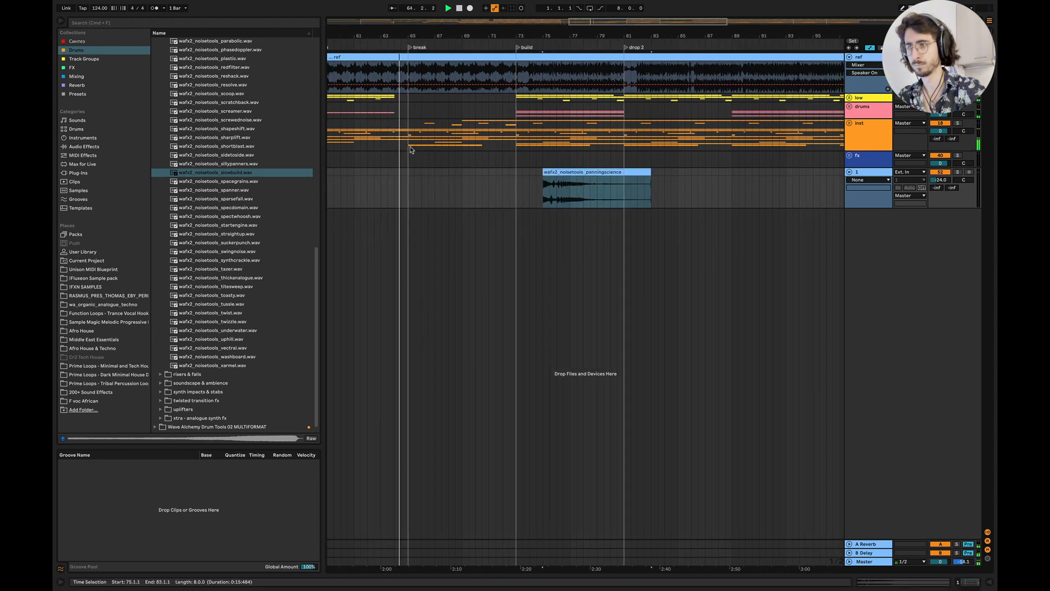
Step: Clear the low, drums and inst parts across the break, from bar 65 to bar 73
left_click_drag(409, 149, 515, 98)
scroll(517, 109, "left", 3)
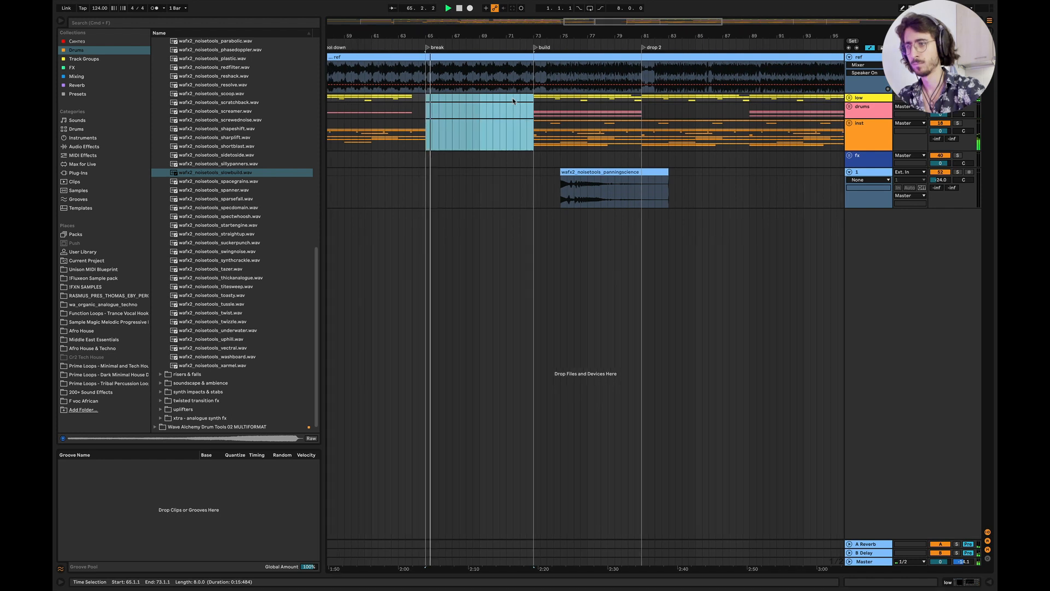
scroll(517, 108, "left", 3)
left_click(464, 154)
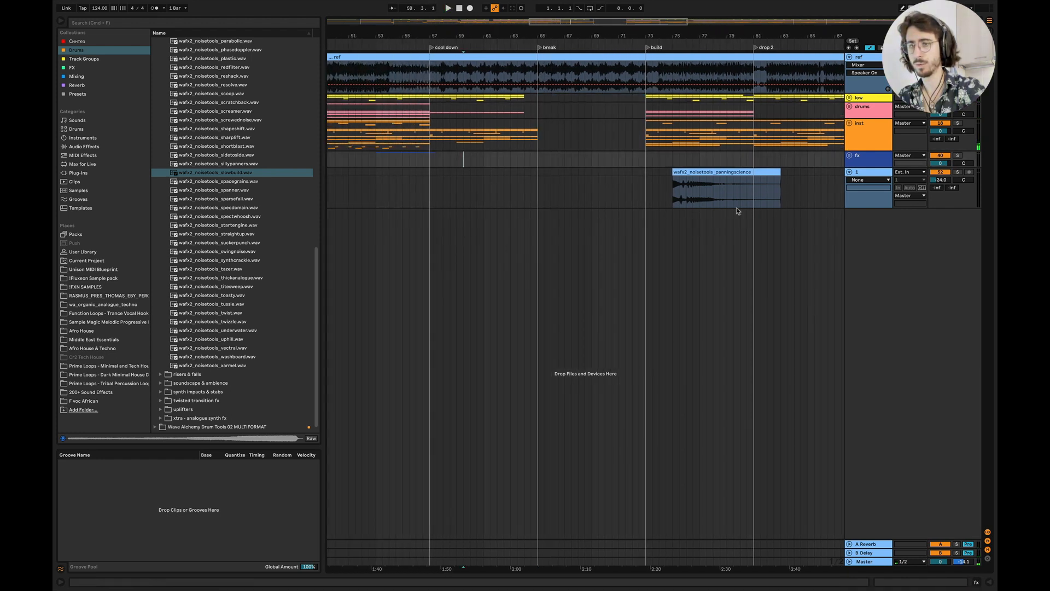
Step: Move the panningscience clip past drop 2 so it starts at bar 97
scroll(706, 175, "right", 10)
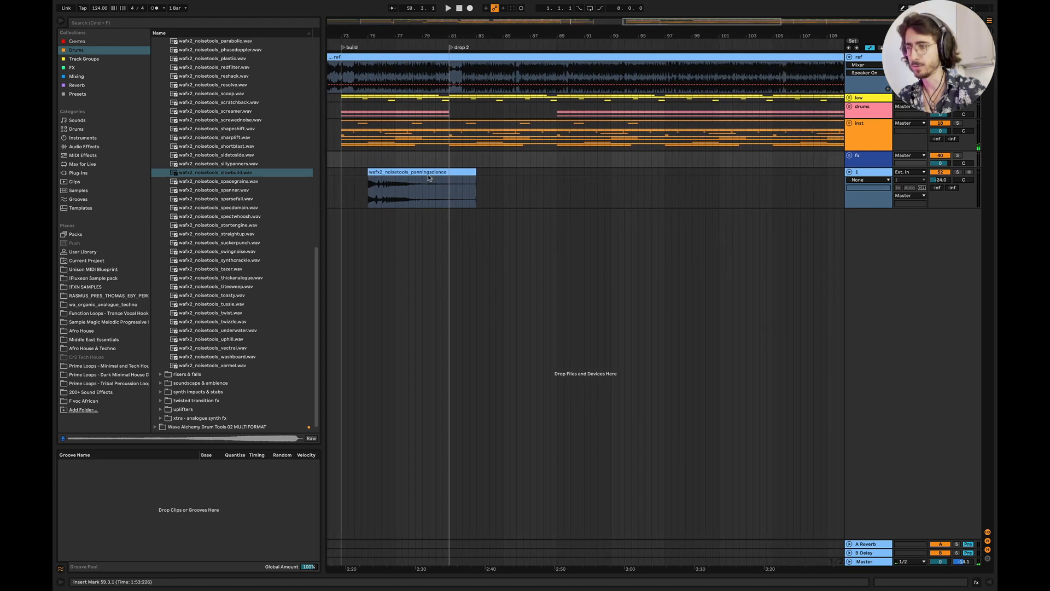
left_click_drag(429, 178, 718, 180)
scroll(513, 194, "left", 11)
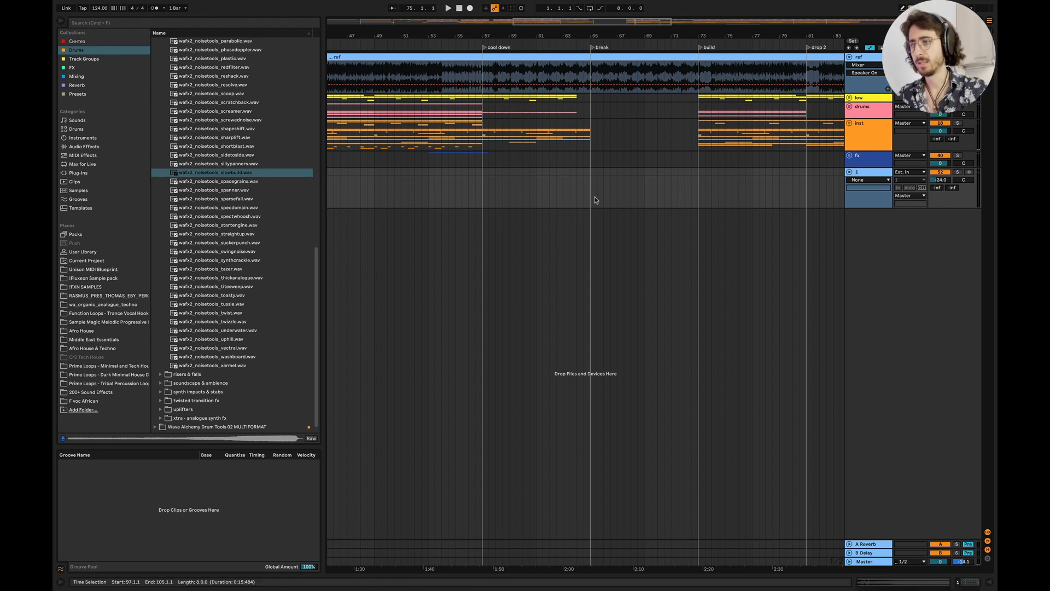
Step: Compare the ref track's passage from bar 54 to bar 62 with the arrangement around the cool down and break
scroll(509, 143, "left", 4)
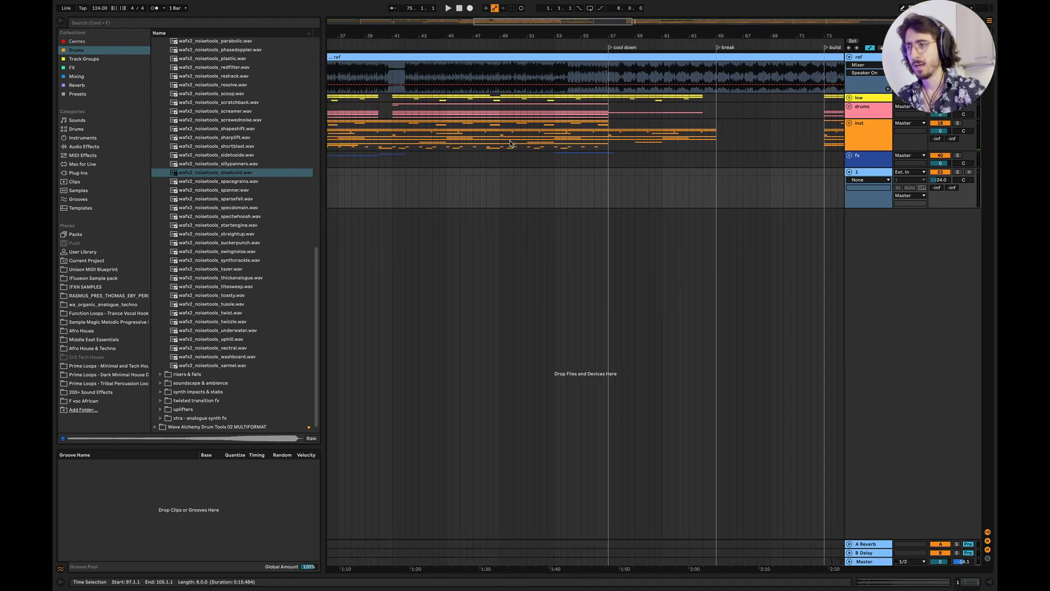
scroll(510, 144, "down", 8)
scroll(517, 103, "up", 9)
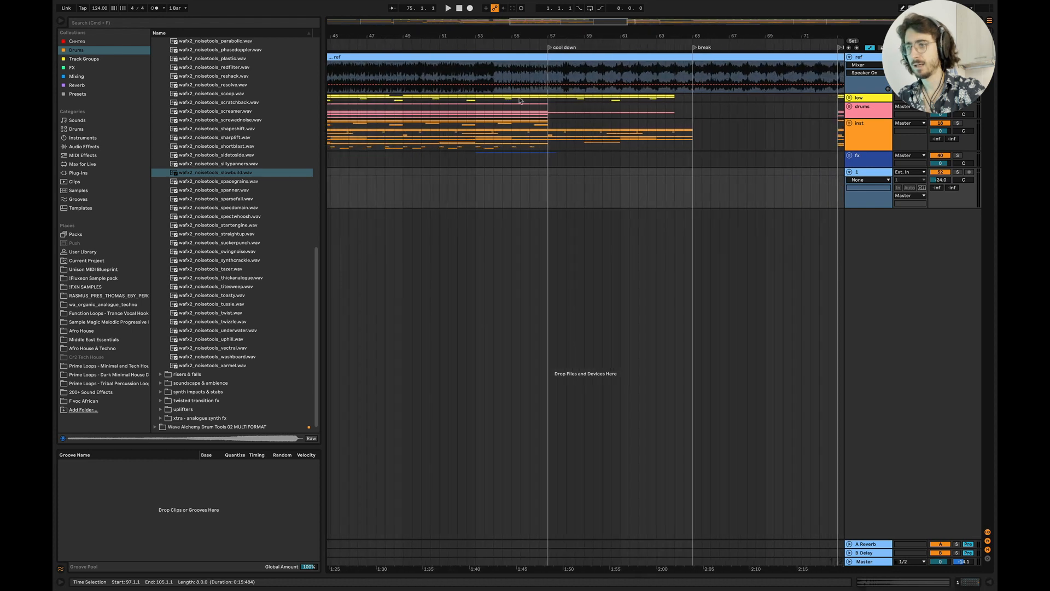
left_click_drag(497, 72, 577, 79)
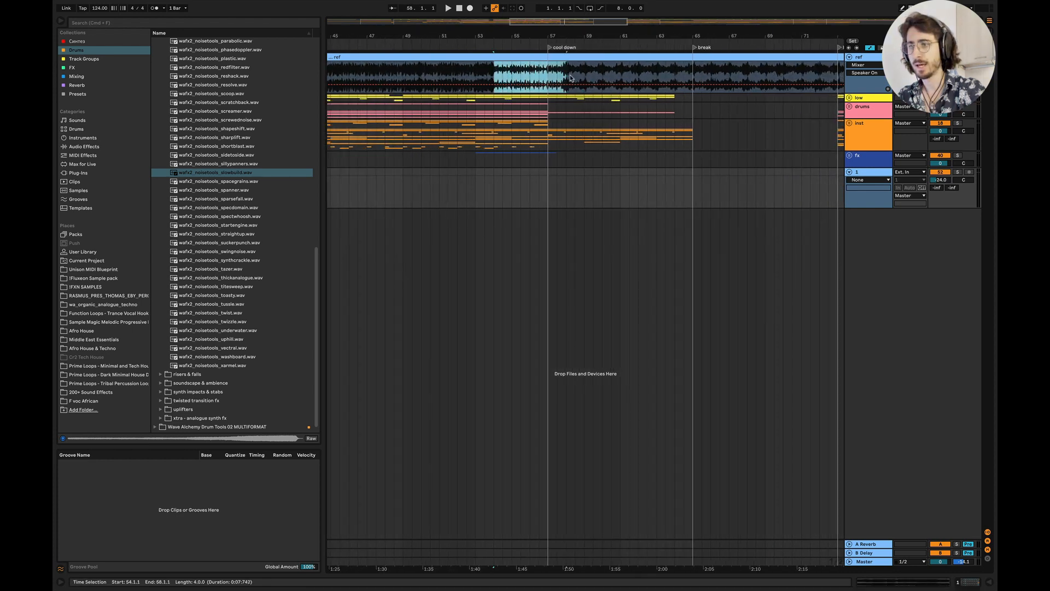
left_click_drag(650, 76, 640, 85)
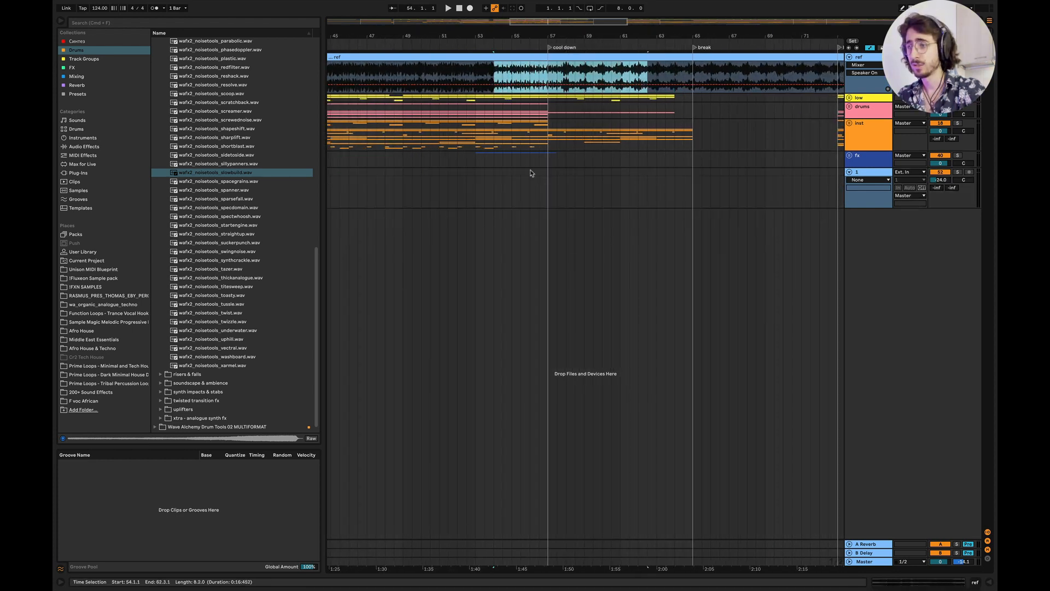
left_click(530, 148)
scroll(530, 149, "down", 5)
scroll(531, 148, "left", 3)
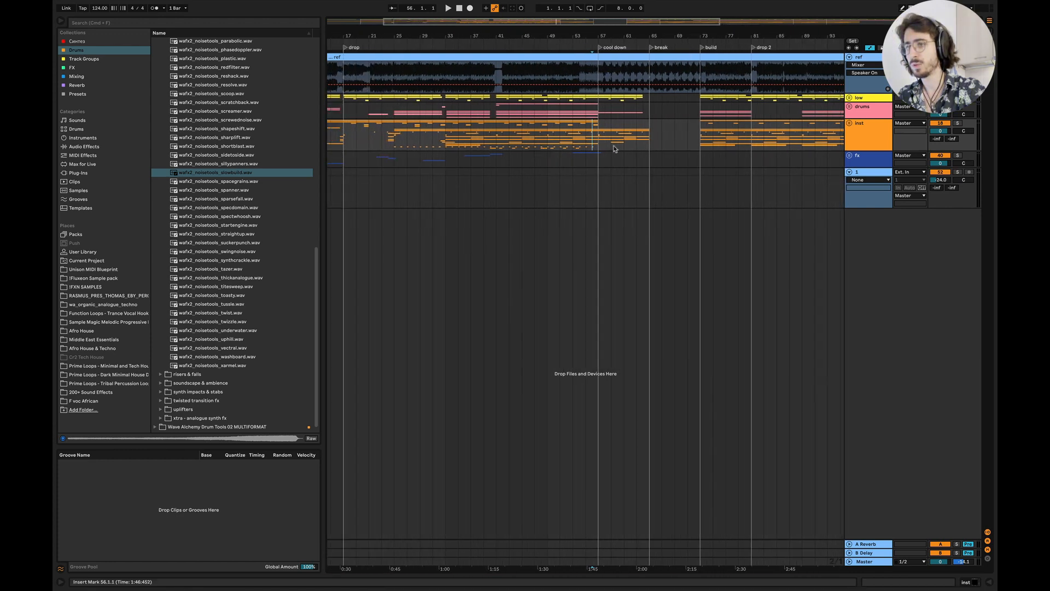
scroll(569, 154, "up", 5)
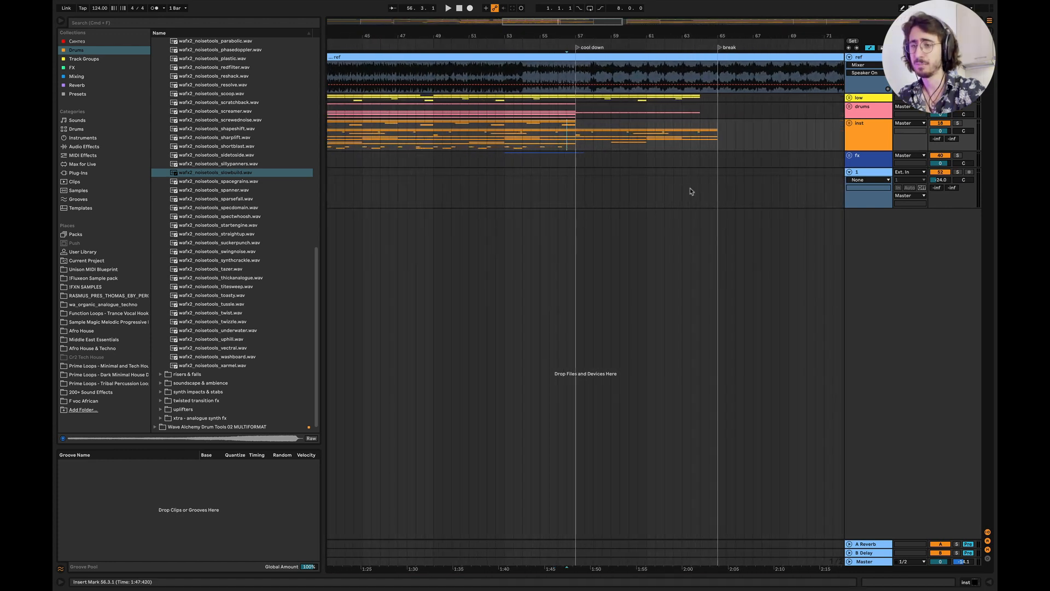
scroll(621, 180, "right", 3)
key("space")
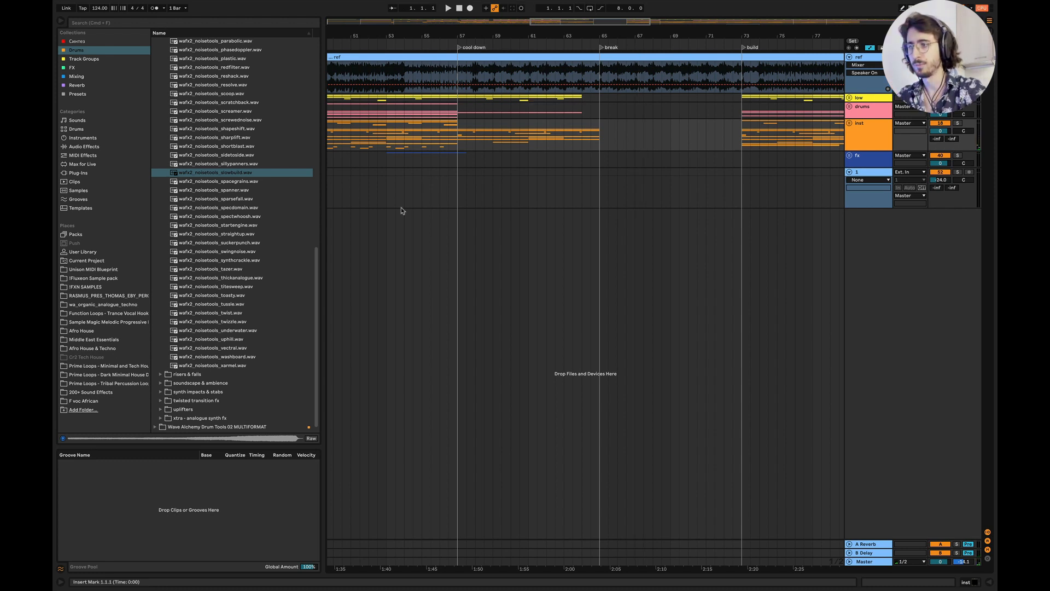
Step: Load the BS - Psy Rev Bass instrument rack preset onto a new MIDI track and close its ValhallaVintageVerb window
scroll(295, 197, "up", 15)
left_click(78, 95)
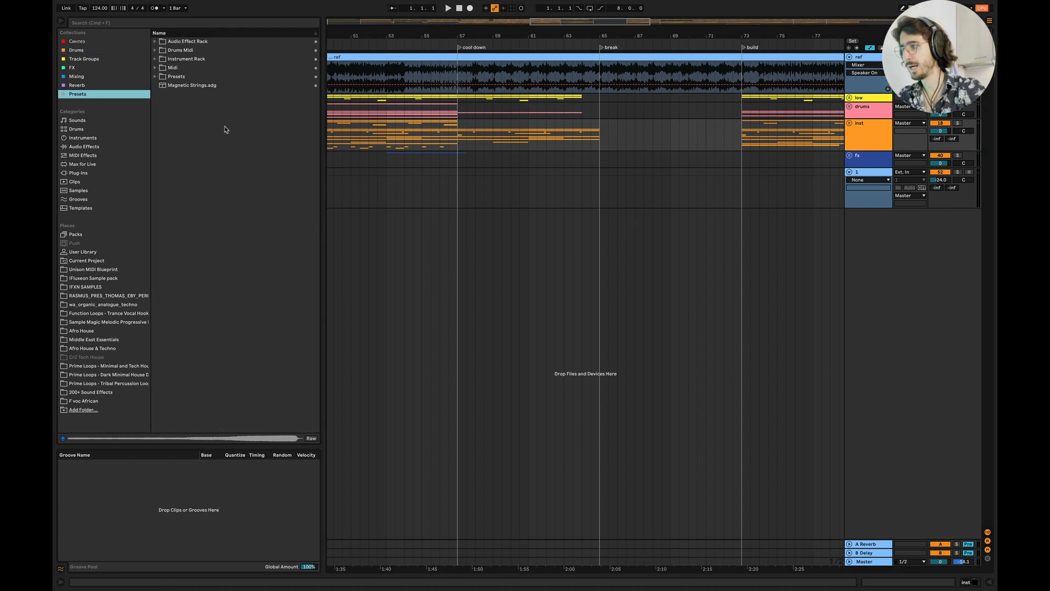
left_click(155, 59)
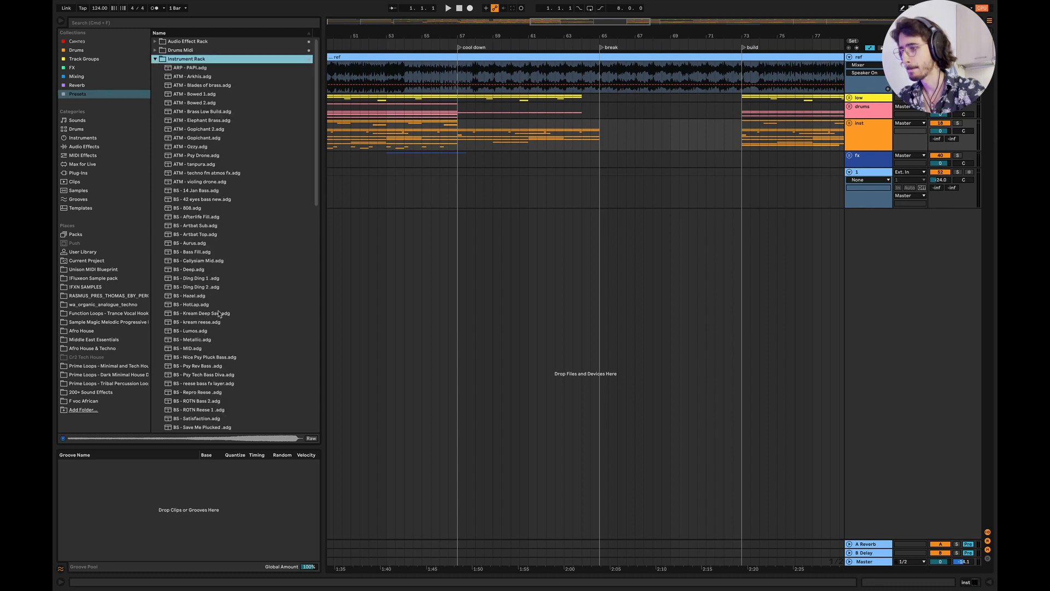
scroll(249, 332, "down", 5)
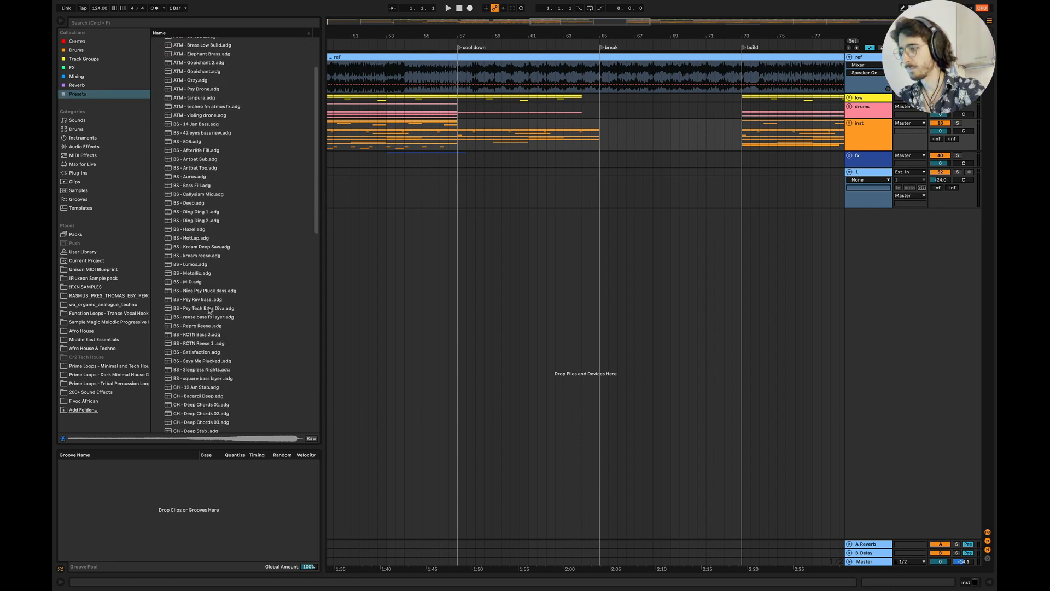
left_click(222, 299)
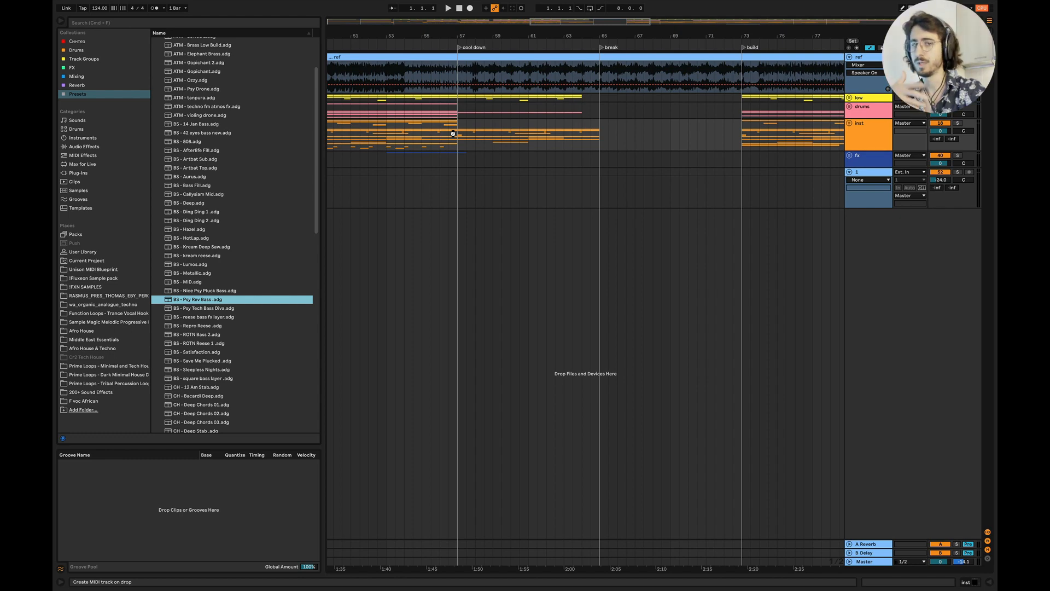
left_click_drag(452, 135, 452, 137)
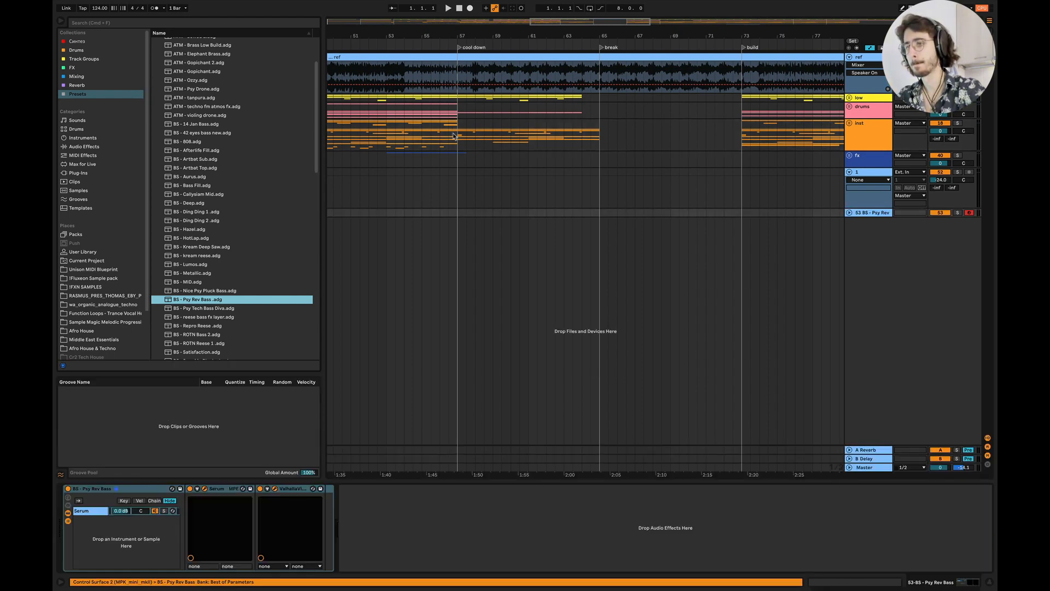
left_click(83, 42)
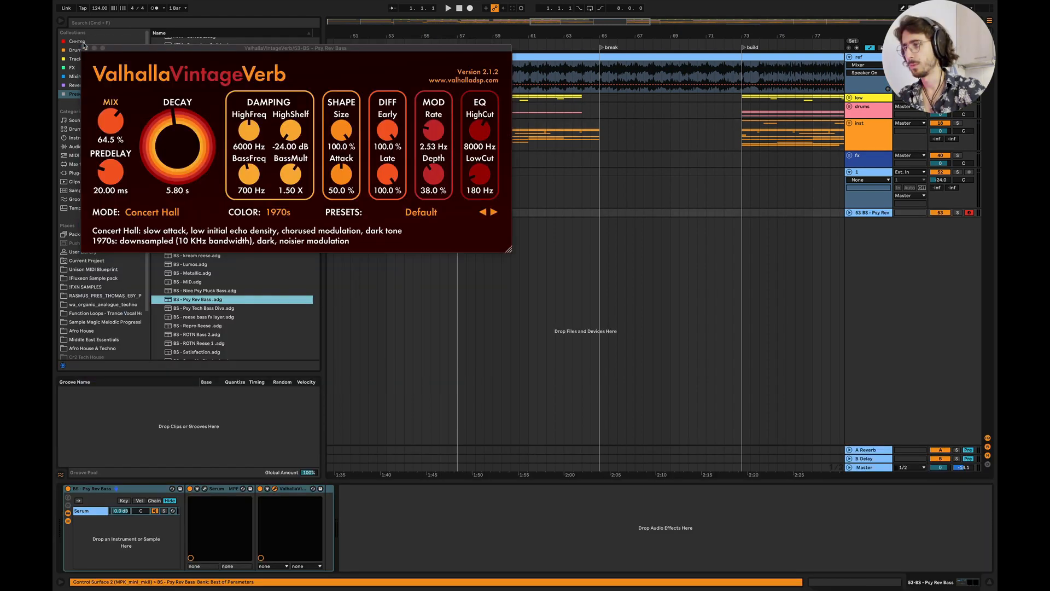
left_click(86, 48)
Step: Create a half-bar MIDI clip on the Psy Rev Bass track, ending at the break marker
scroll(574, 210, "up", 4)
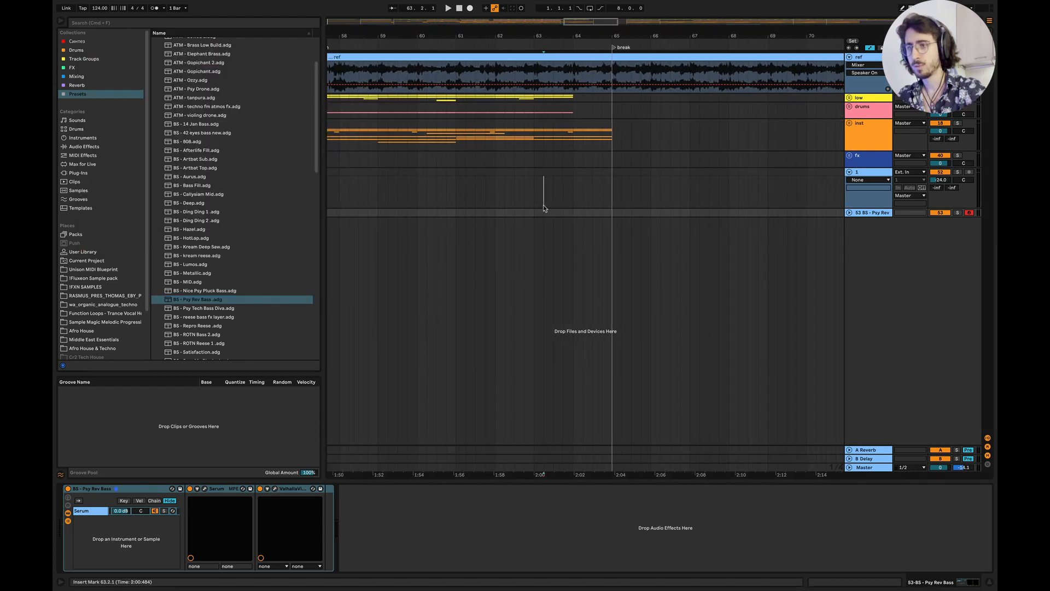
left_click(543, 206)
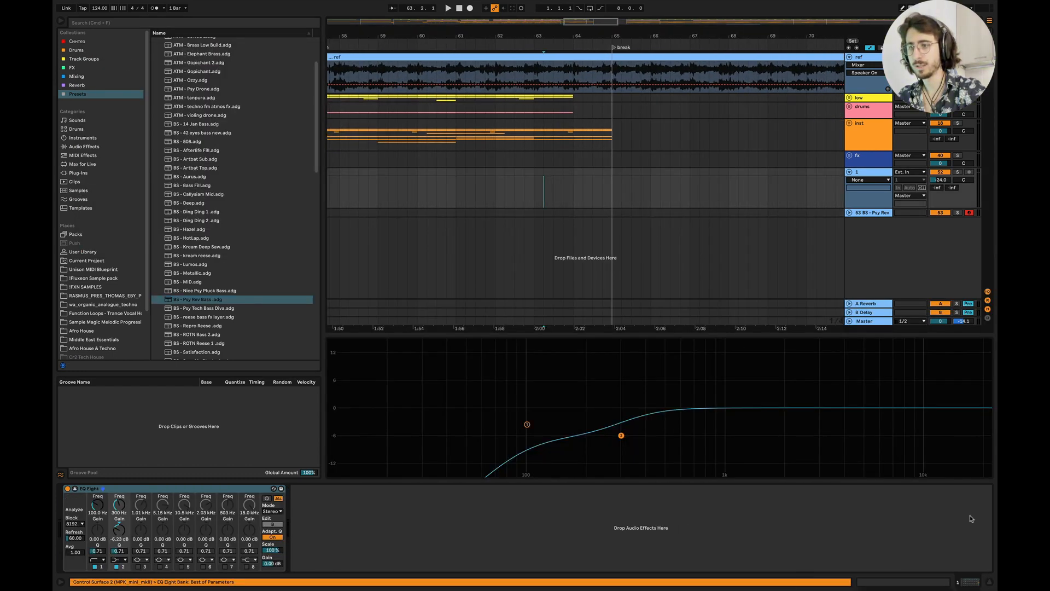
left_click(989, 582)
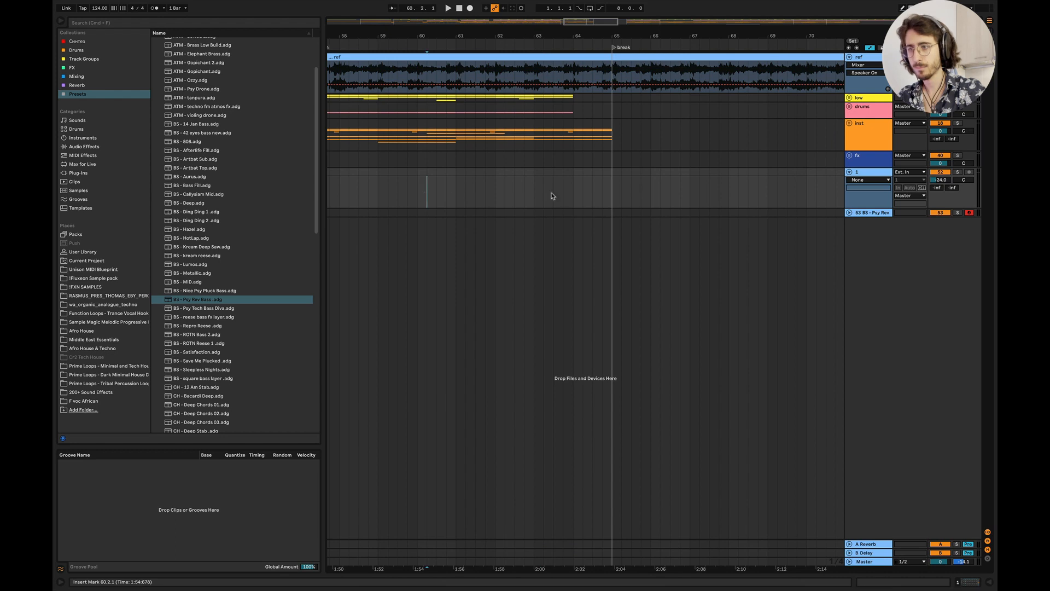
key("space")
left_click(850, 213)
left_click_drag(592, 216, 613, 216)
key("super+shift+m")
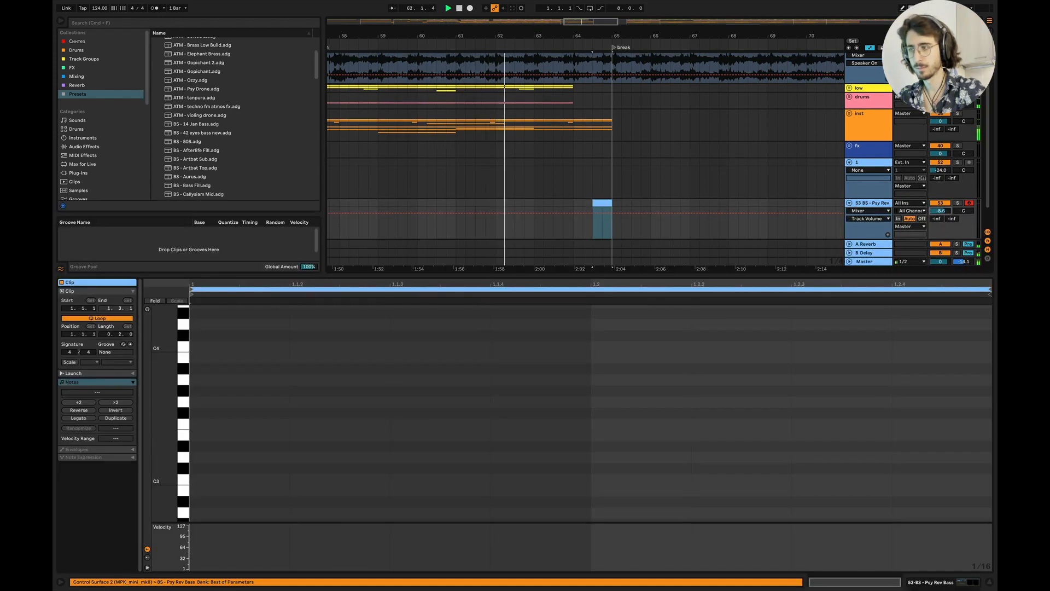
Step: Add a one-beat F2 note at the start of the Psy Rev Bass clip and play it
scroll(227, 454, "down", 3)
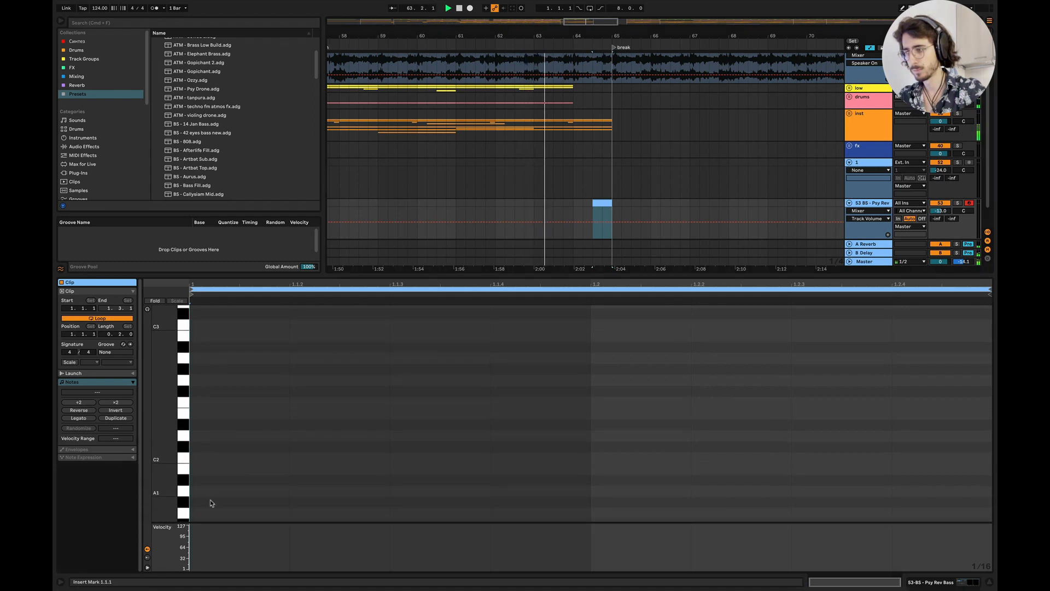
double_click(208, 403)
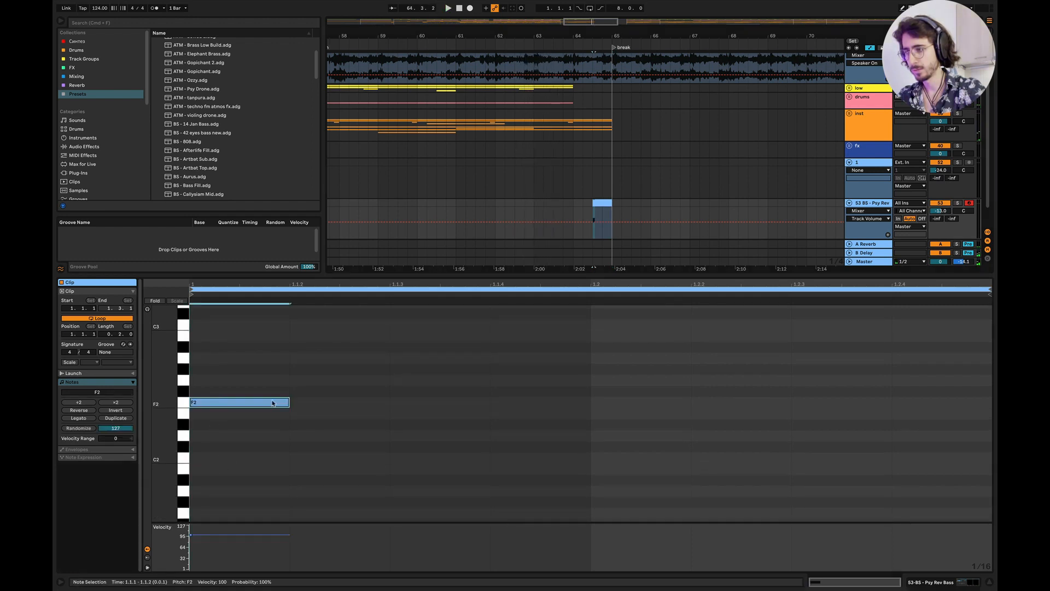
left_click_drag(290, 402, 621, 353)
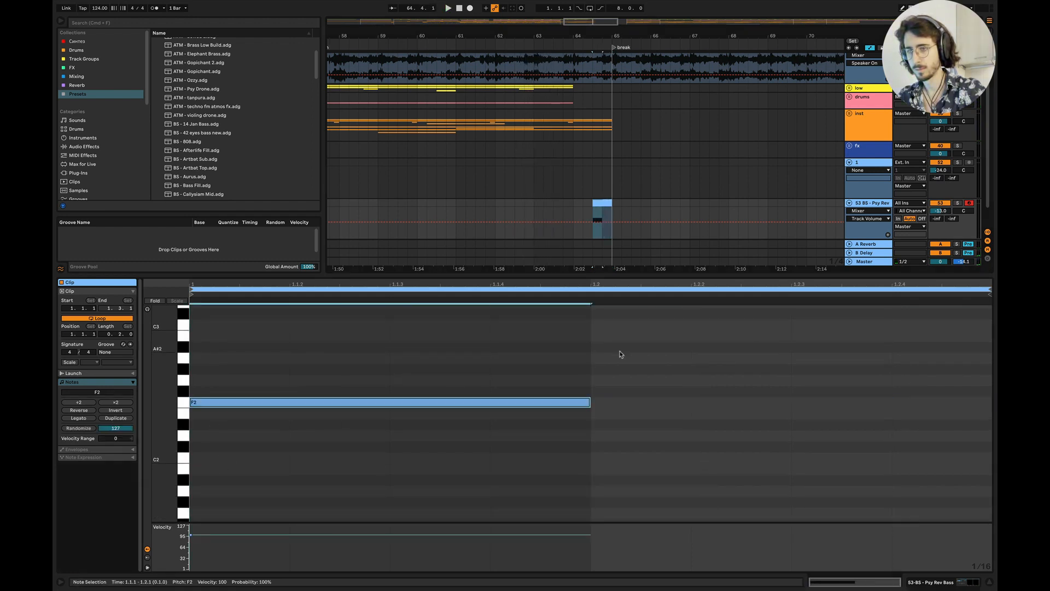
key("space")
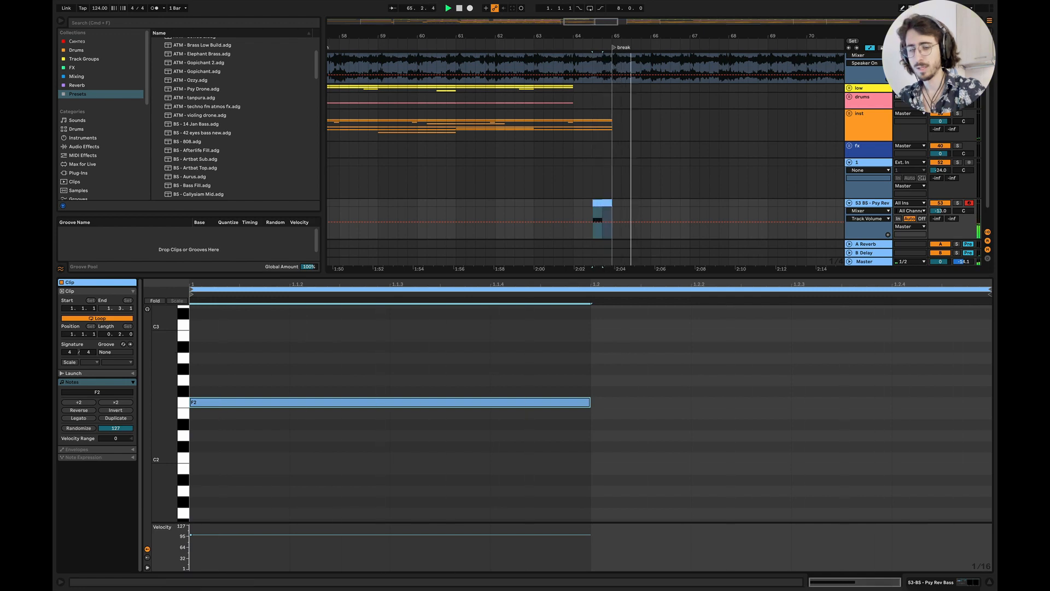
Step: Play the lead-in to the break and move the Psy Rev Bass clip one beat later to start at 64.4
left_click(990, 582)
left_click(446, 192)
key("space")
key("space")
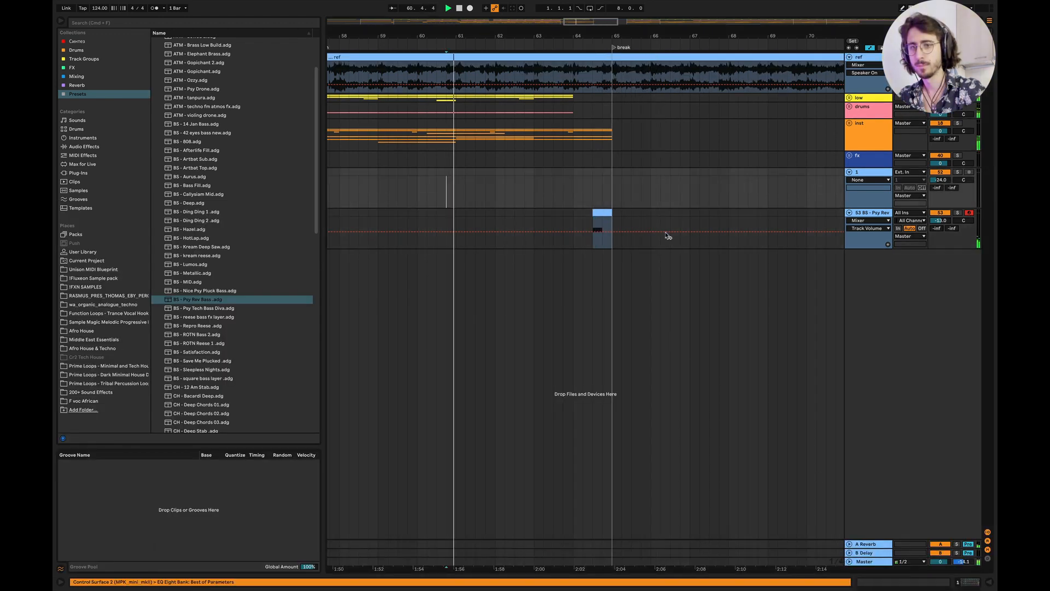
scroll(587, 215, "up", 4)
left_click_drag(631, 217, 645, 213)
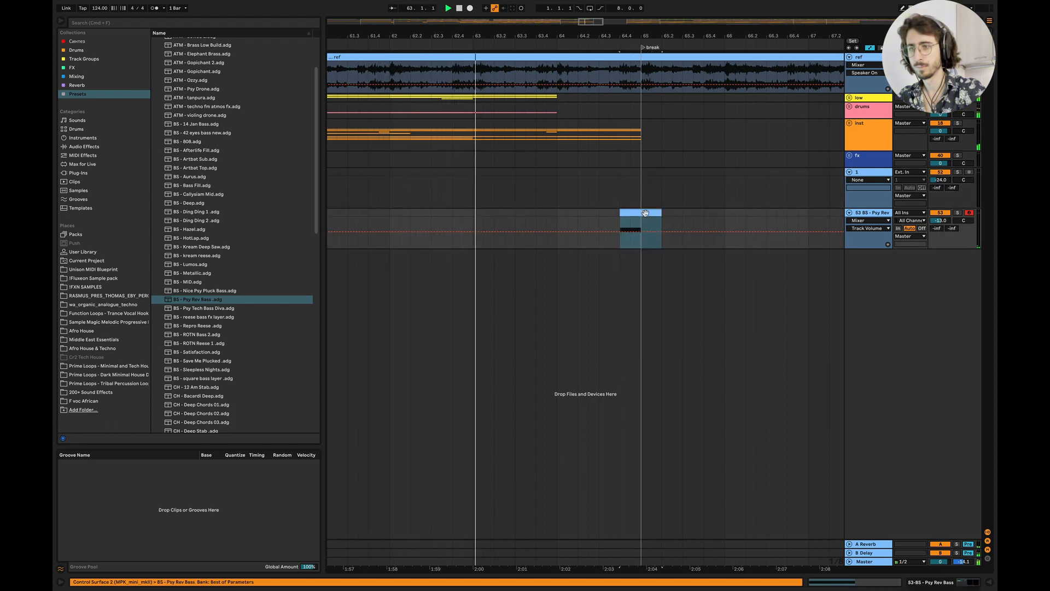
left_click(745, 230)
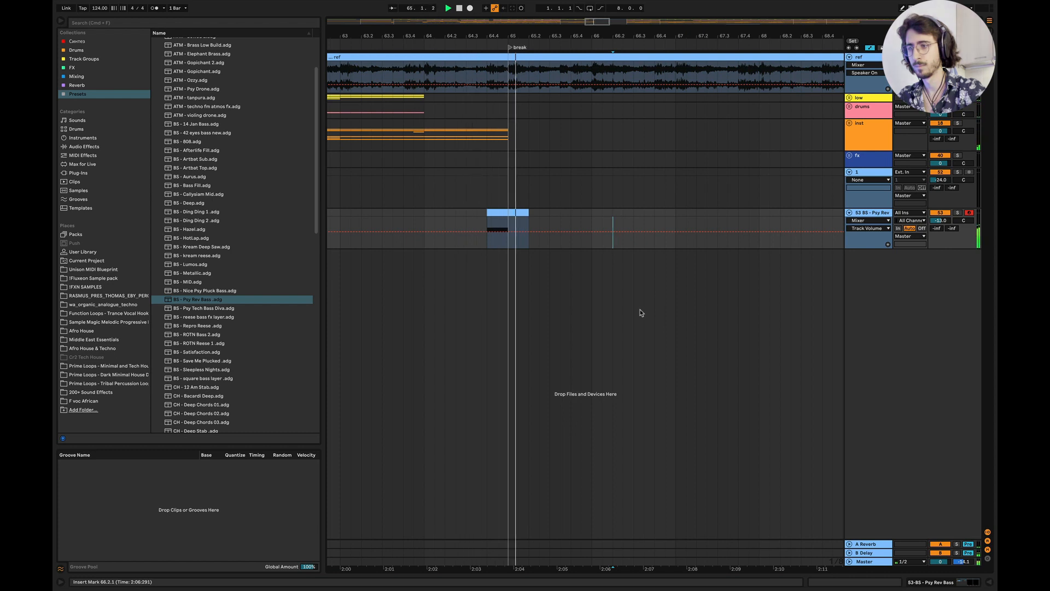
Step: Clear the last beat of the inst group before the break, from 64.4.1 to 65.1.1
scroll(523, 260, "down", 3)
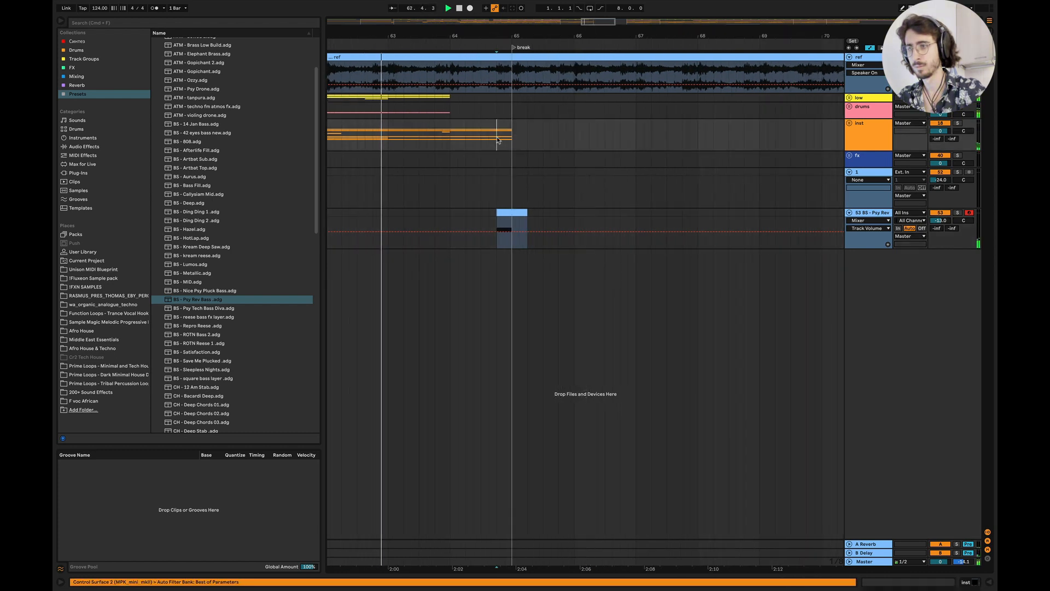
left_click_drag(497, 140, 514, 140)
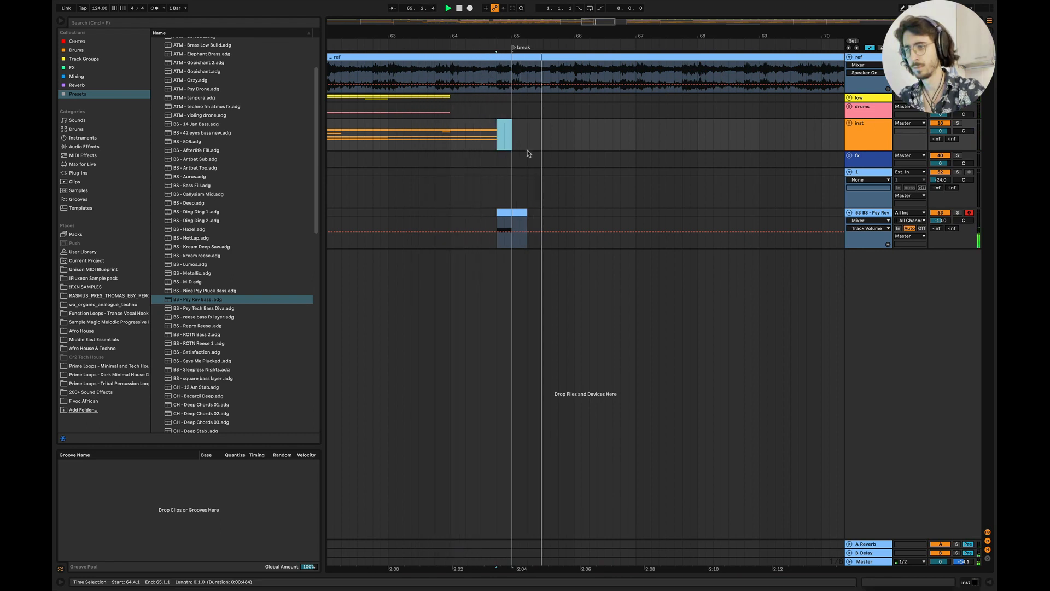
Step: Transpose the note in the Psy Rev Bass clip up one octave to F2 and close the clip view
left_click(516, 214)
double_click(517, 214)
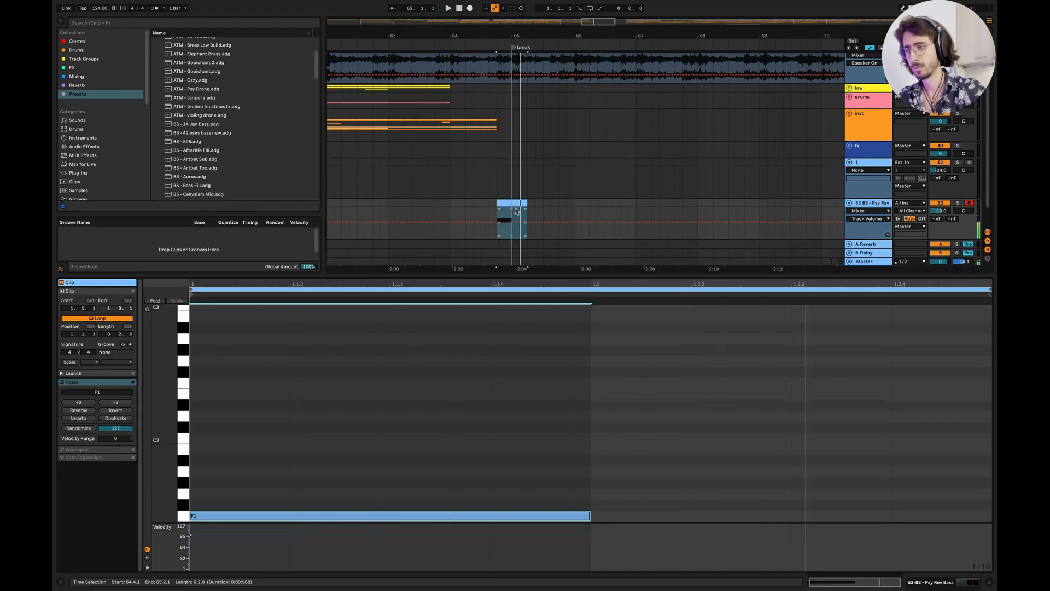
key("shift+Up")
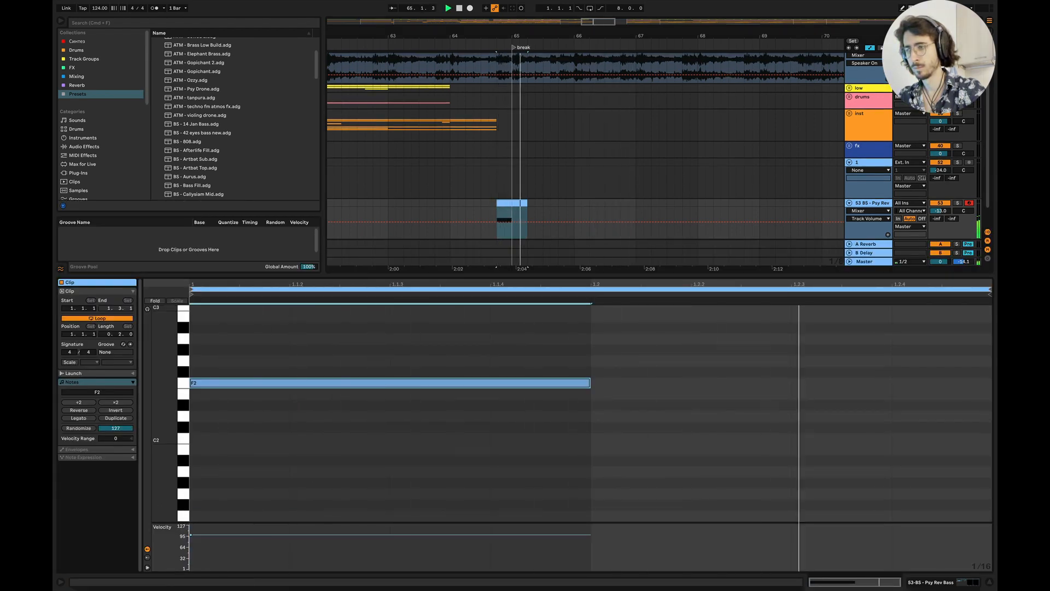
left_click(990, 582)
Step: Play the arrangement from the cool down section at bar 58 into the break
scroll(590, 412, "down", 5)
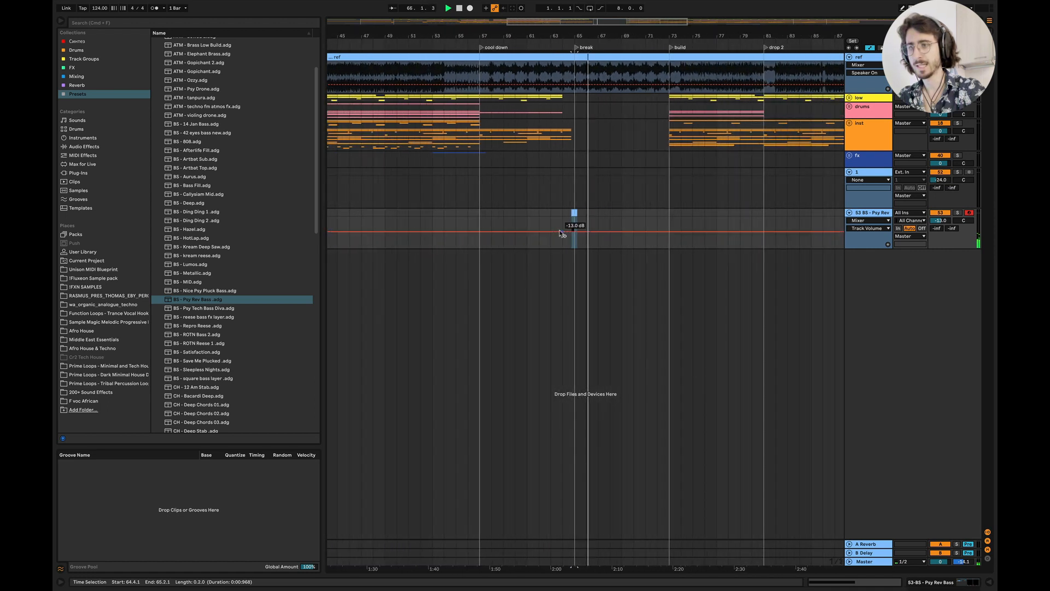
scroll(574, 234, "up", 1)
scroll(597, 236, "up", 1)
key("space")
left_click(461, 80)
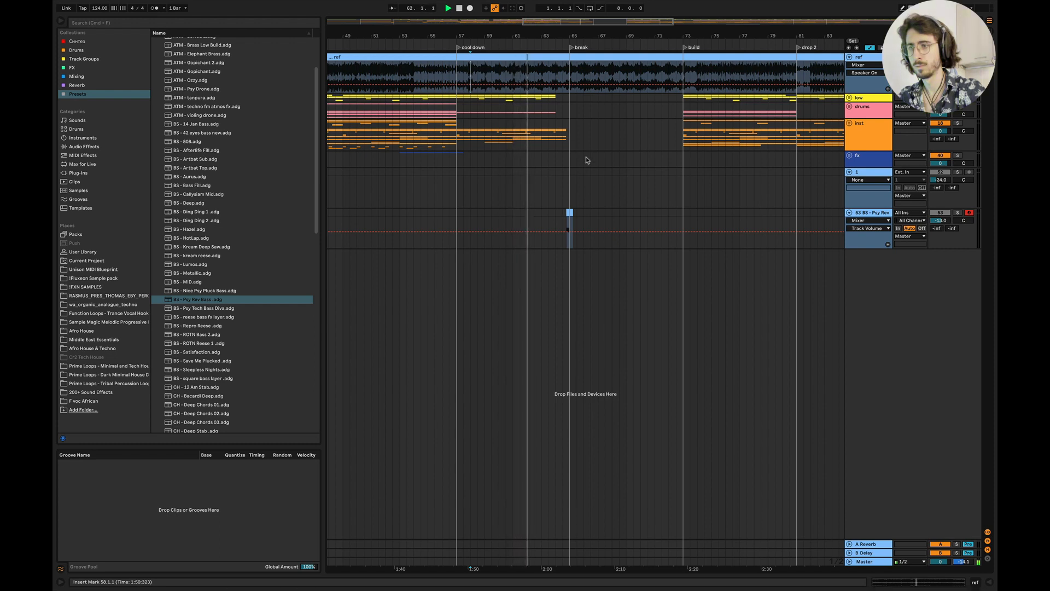
Step: Shorten the Psy Rev Bass clip to one beat so it ends at the break marker, 65.1.1
scroll(589, 174, "up", 5)
scroll(588, 174, "up", 1)
scroll(588, 174, "left", 2)
left_click_drag(541, 213, 525, 214)
Step: Color the Psy Rev Bass clip and its track orange
right_click(519, 214)
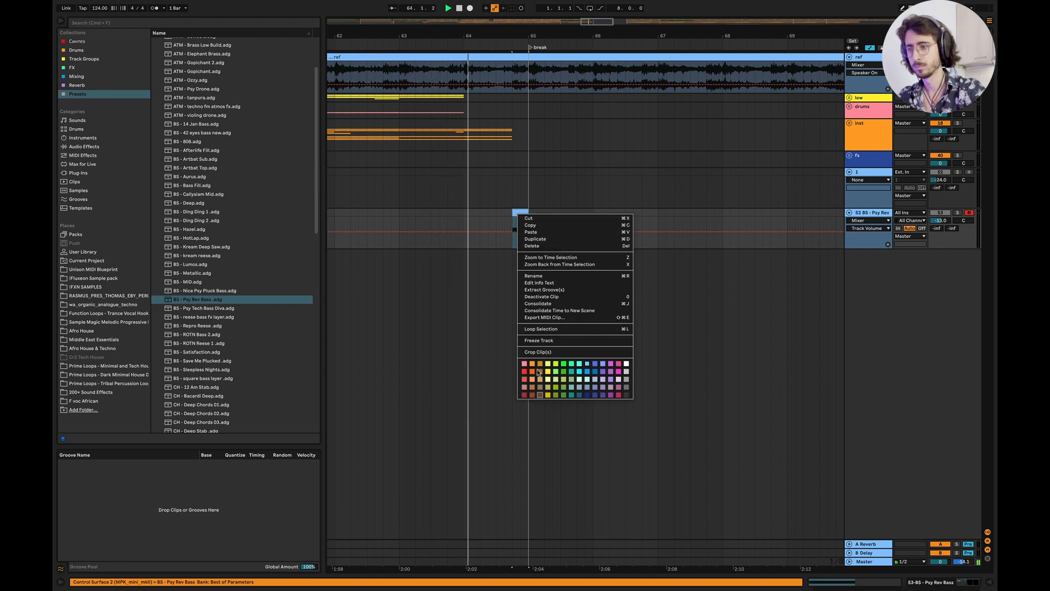
left_click(532, 364)
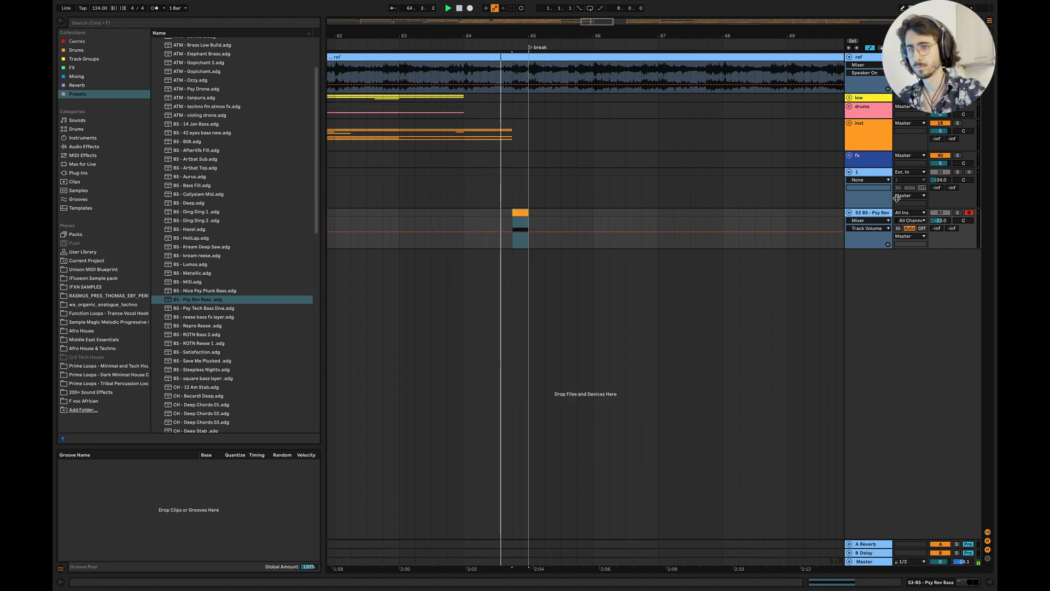
right_click(871, 215)
left_click(885, 364)
Step: Remove the noise clip at bar 97 and clear the low, drums and inst groups from bar 73 to bar 145
scroll(630, 333, "down", 2)
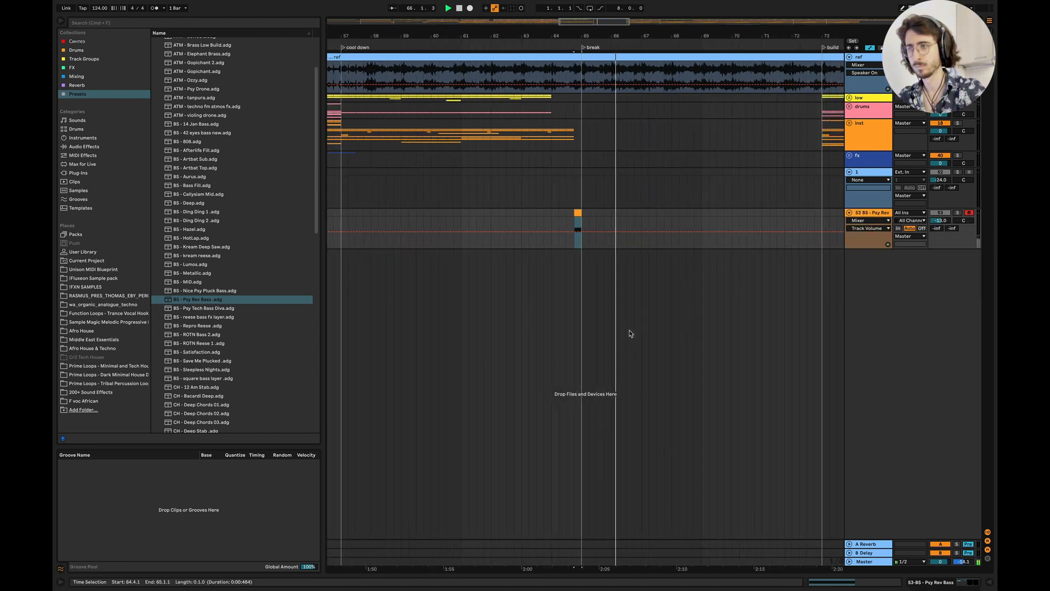
scroll(630, 333, "down", 3)
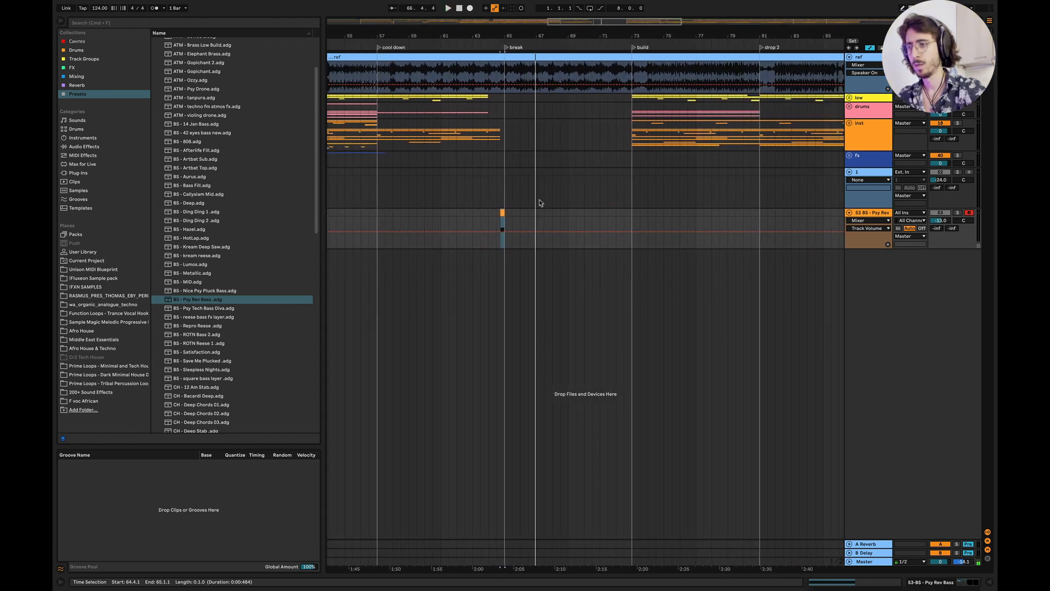
scroll(535, 178, "down", 5)
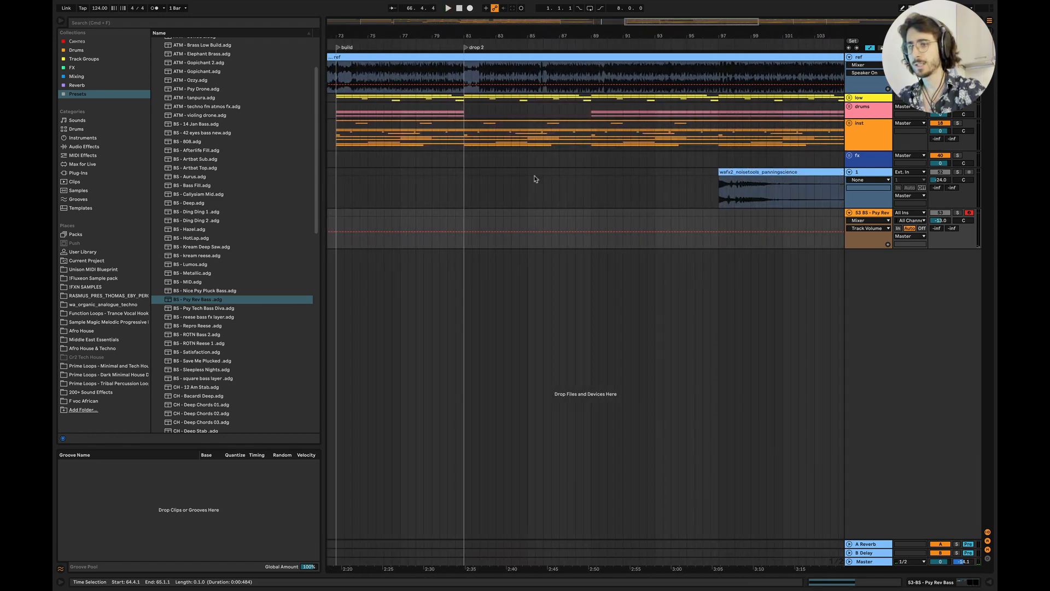
left_click(606, 172)
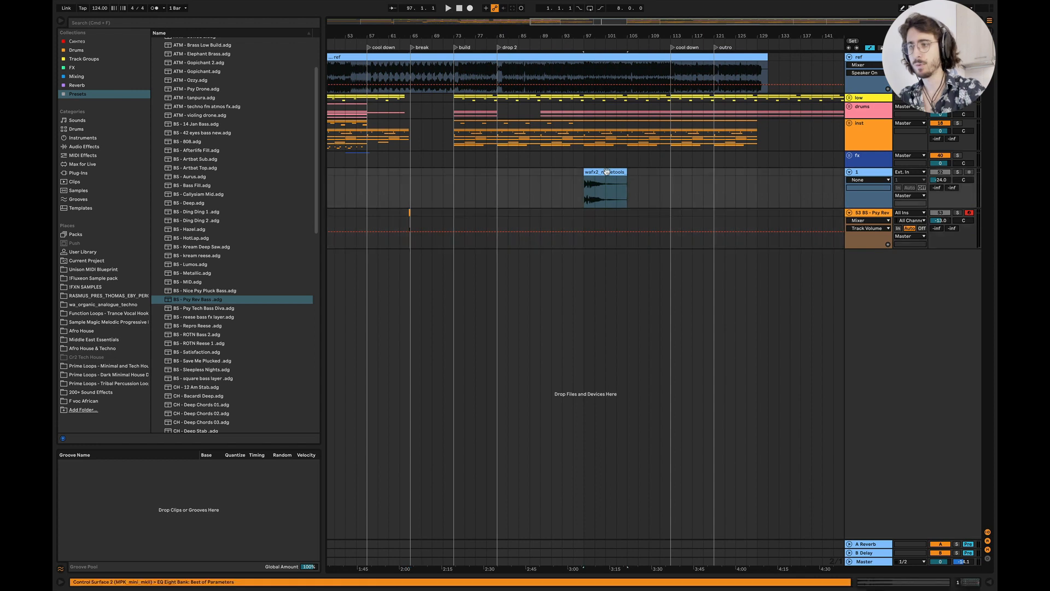
scroll(601, 158, "right", 4)
left_click_drag(797, 141, 409, 100)
key("Delete")
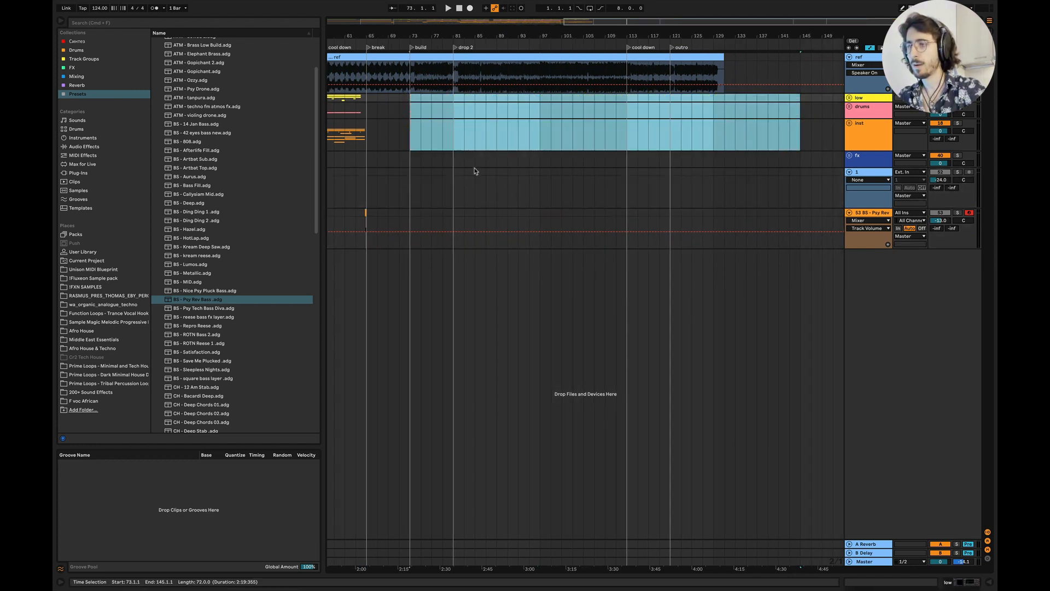
Step: Delete the empty audio track 1 below the fx group
scroll(475, 171, "up", 5)
scroll(475, 170, "left", 10)
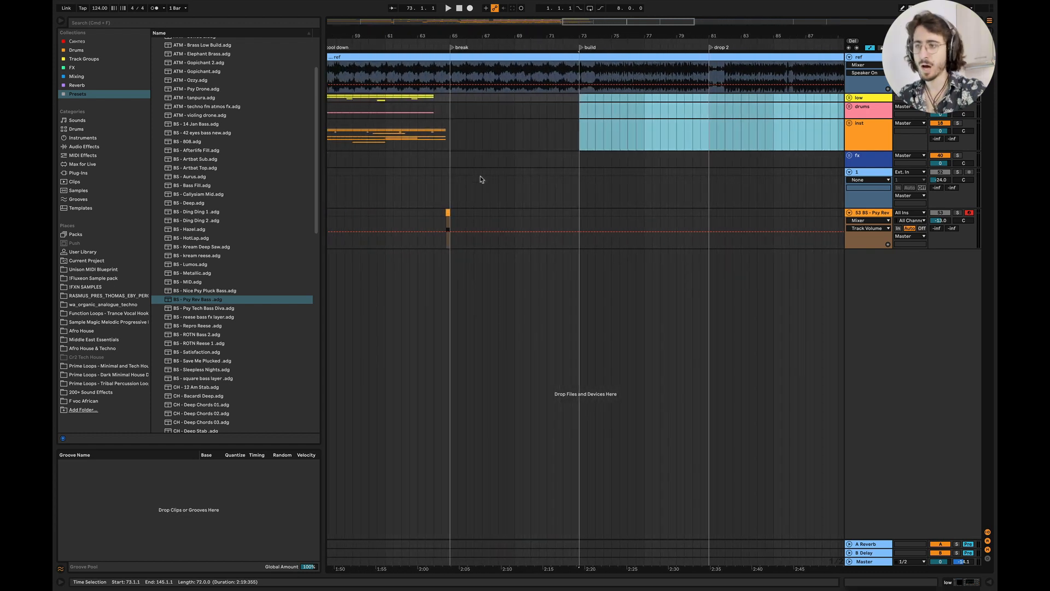
scroll(522, 180, "left", 2)
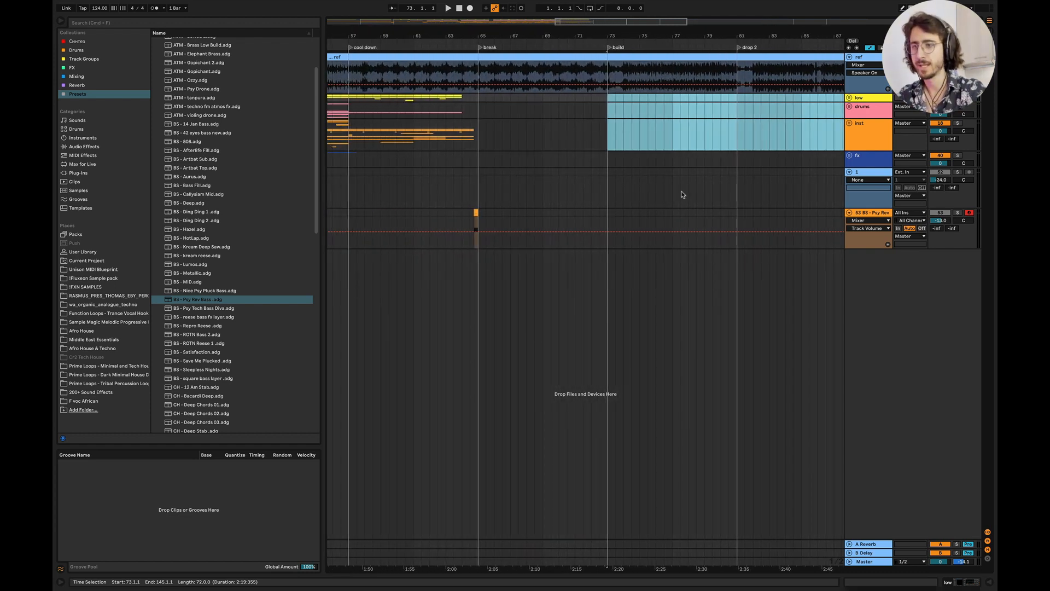
scroll(727, 191, "down", 5)
left_click(873, 178)
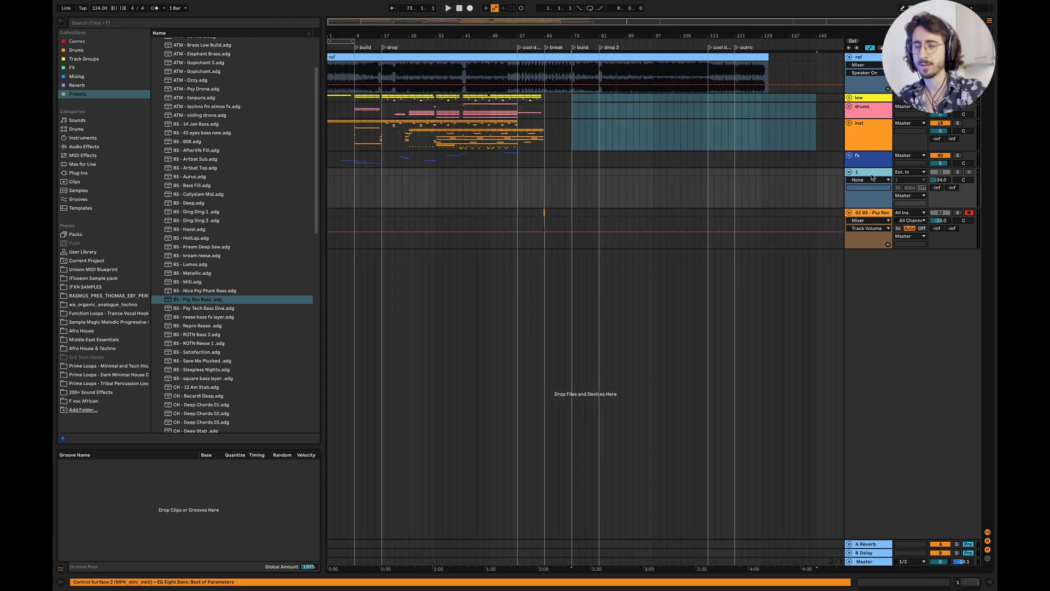
key("Delete")
Step: Fold the Psy Rev Bass track and play the lead-in to the break
scroll(516, 140, "up", 8)
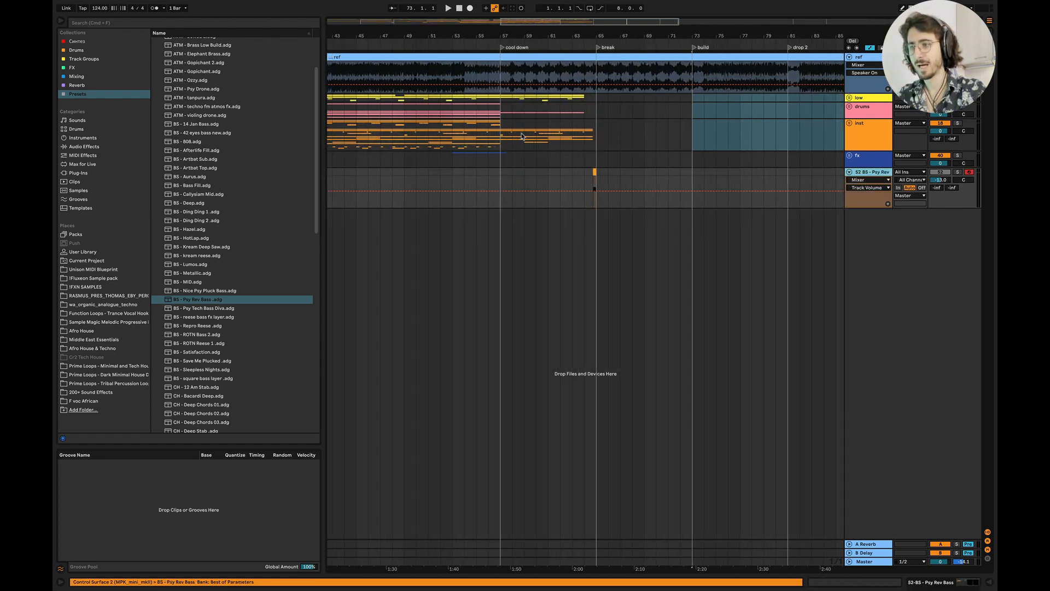
scroll(511, 143, "left", 1)
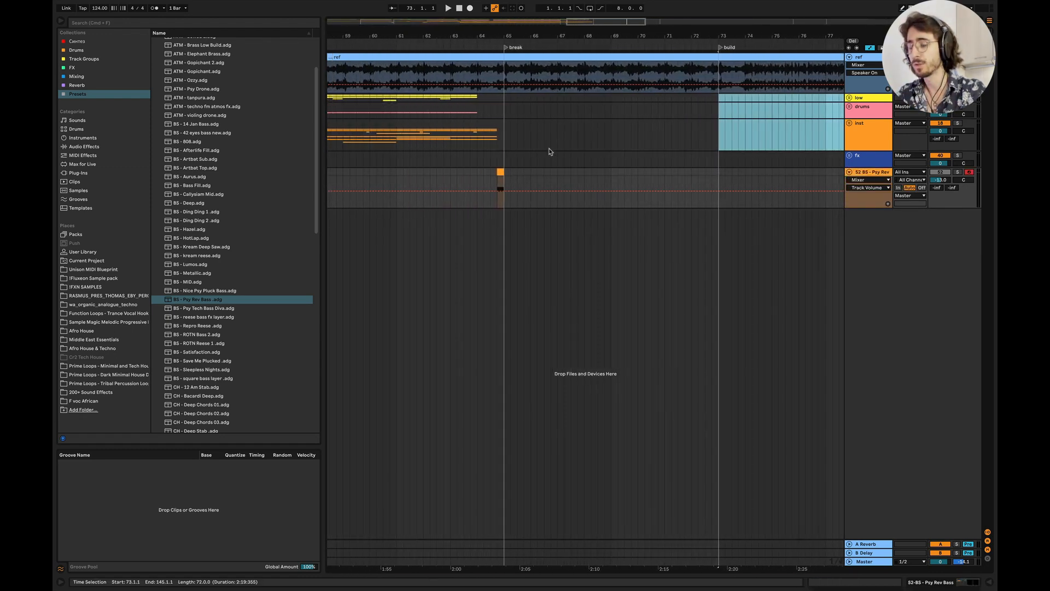
left_click(849, 173)
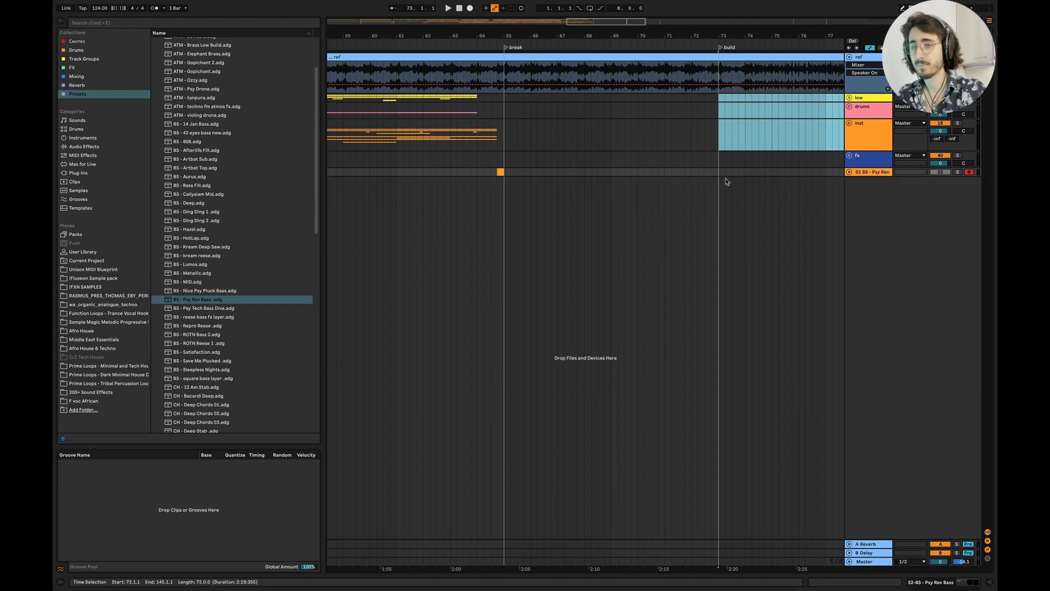
left_click(417, 171)
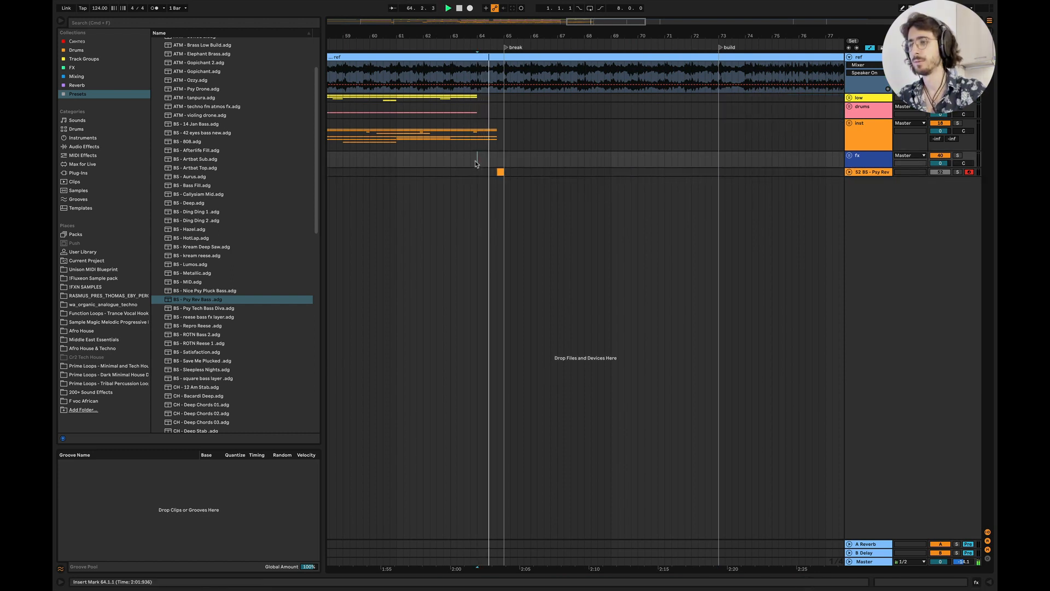
key("space")
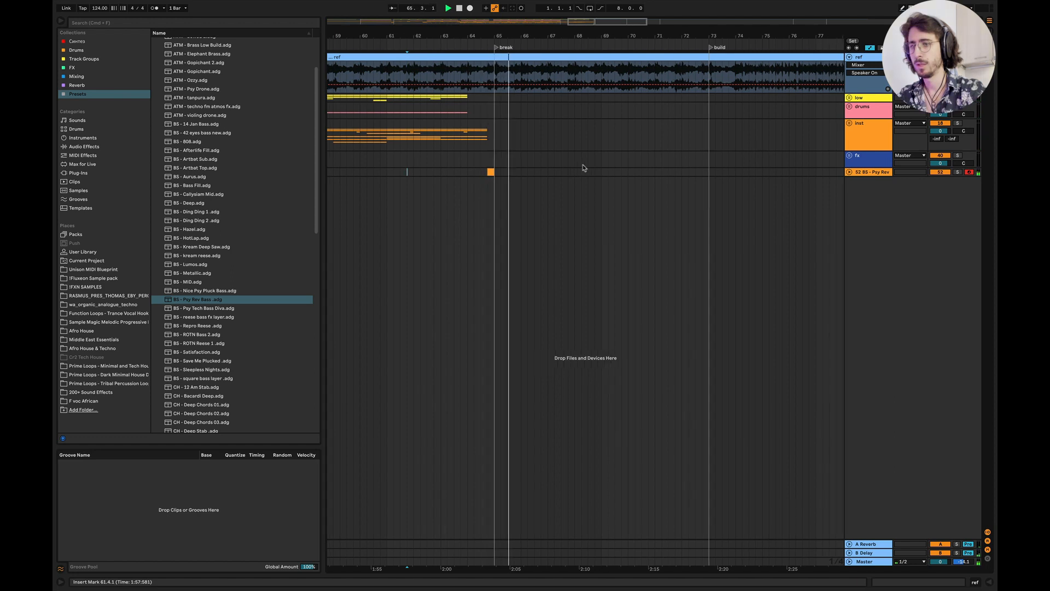
Step: Collapse the Instrument Rack folder, insert a MIDI track below Psy Rev Bass and show its device view
scroll(172, 70, "up", 3)
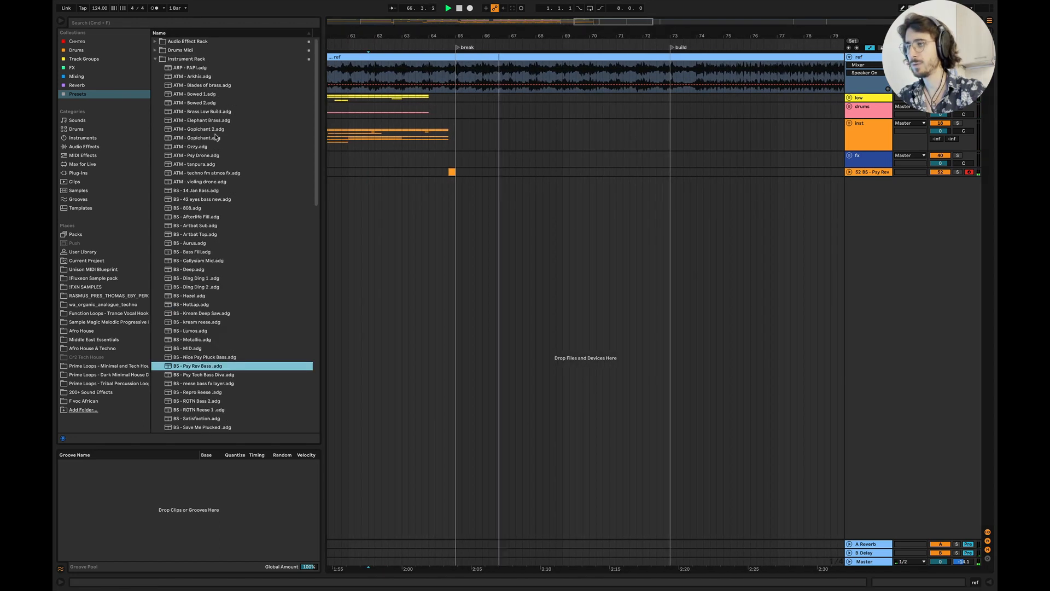
left_click(164, 58)
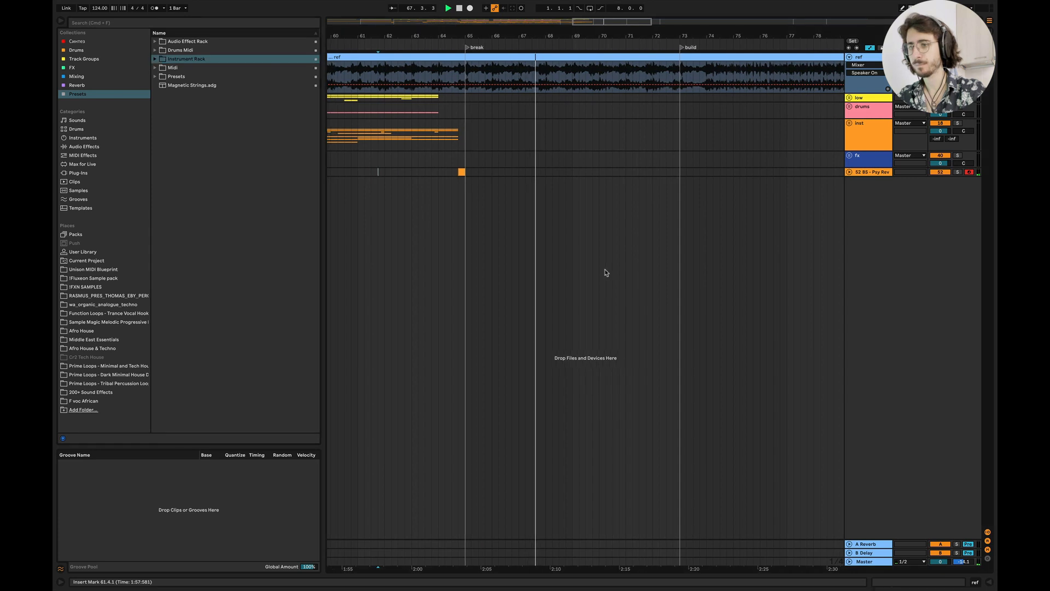
right_click(922, 249)
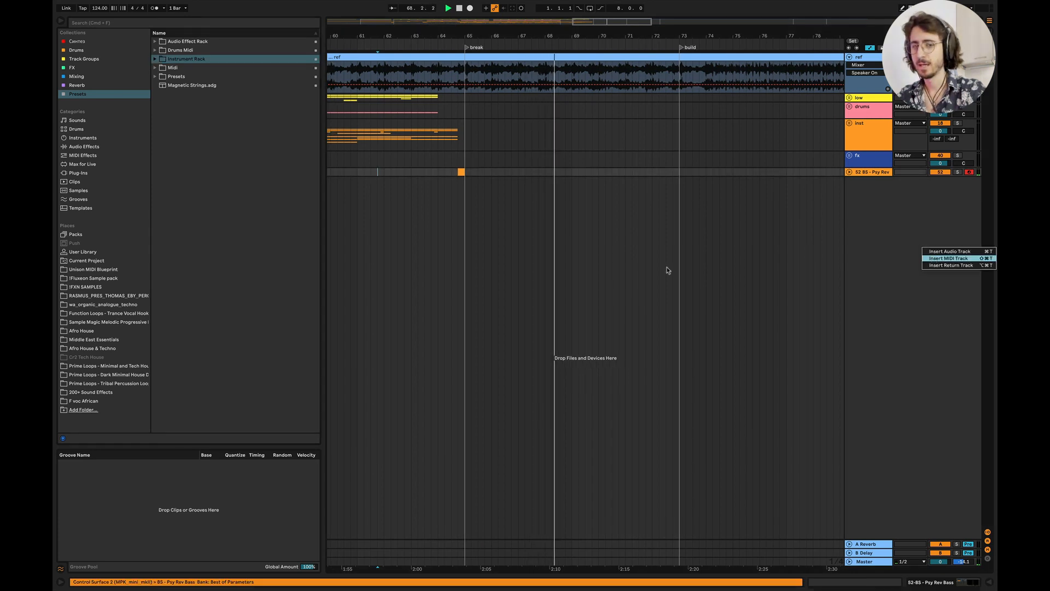
left_click(948, 258)
key("space")
left_click(878, 173)
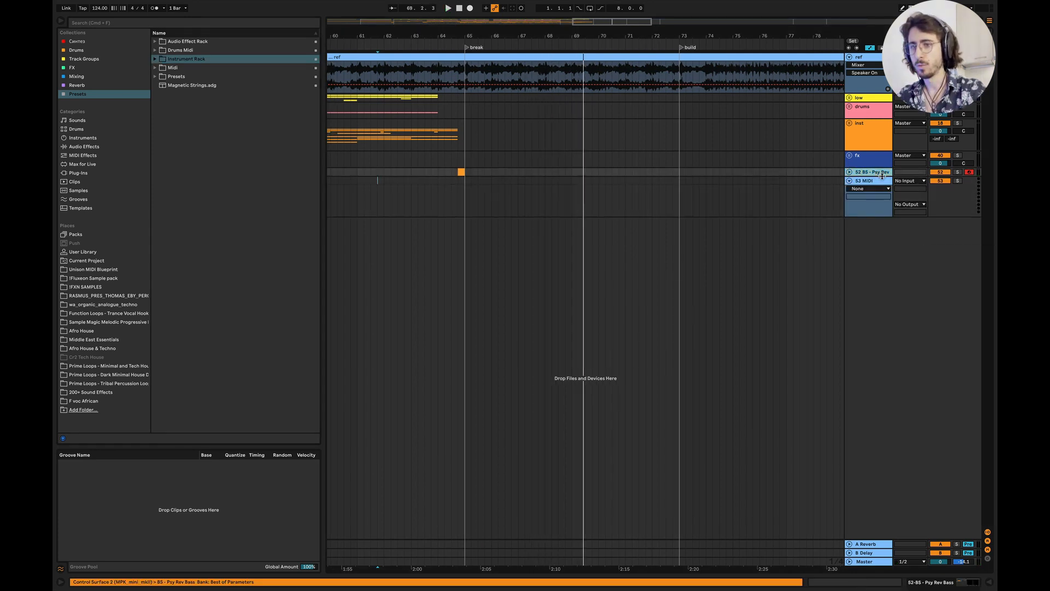
left_click(876, 182)
double_click(876, 184)
Step: Load the ATM - Arkhis instrument rack preset from the Presets collection onto the new MIDI track
left_click(77, 41)
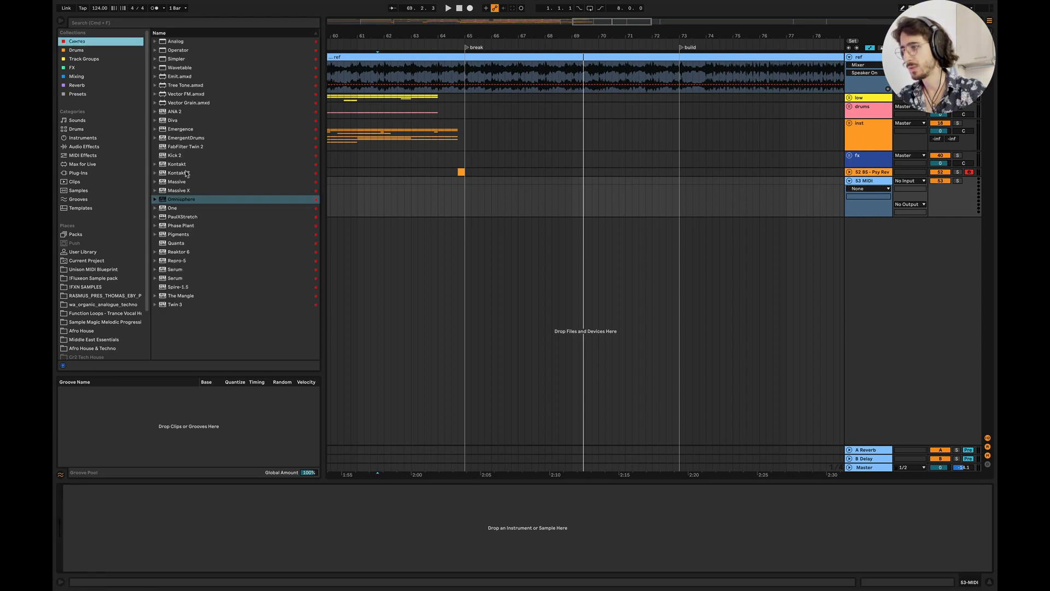
left_click(88, 97)
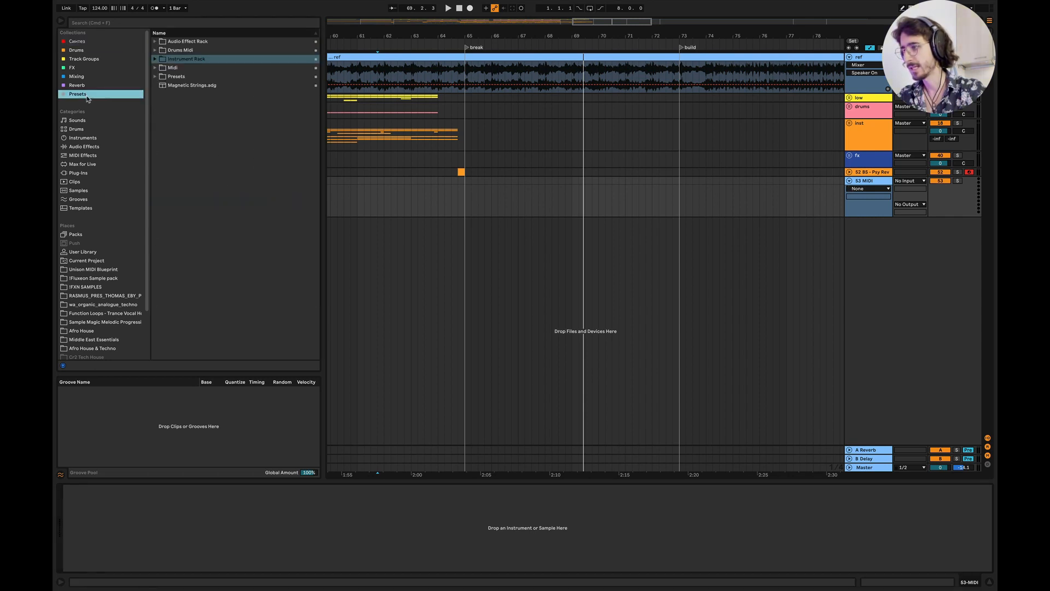
left_click(155, 59)
left_click(229, 77)
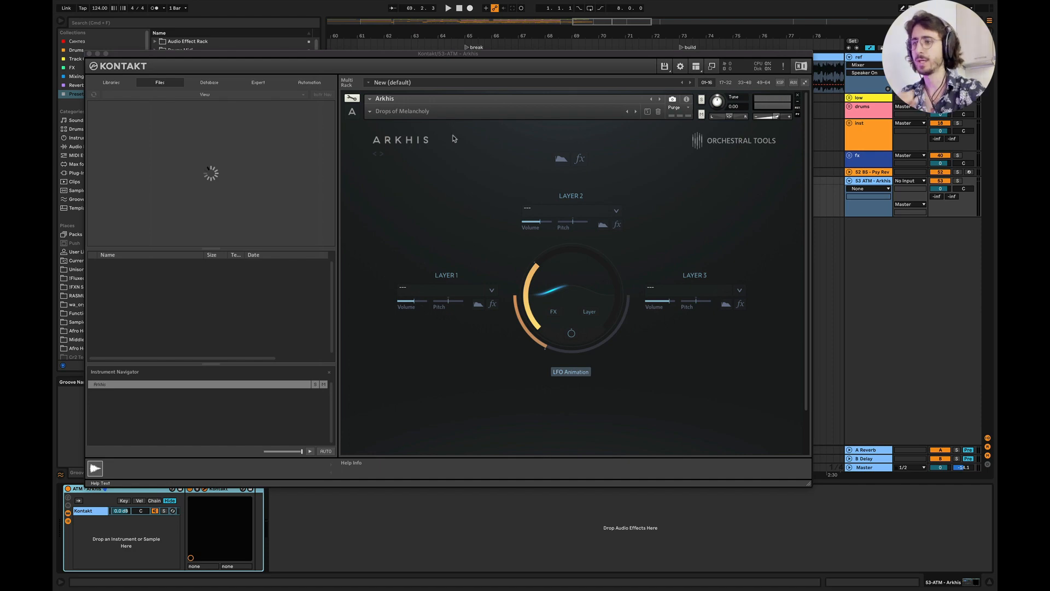
Step: View the Kontakt libraries and the Arkhis preset list, then close the Kontakt window
left_click_drag(420, 57, 492, 74)
scroll(566, 276, "right", 3)
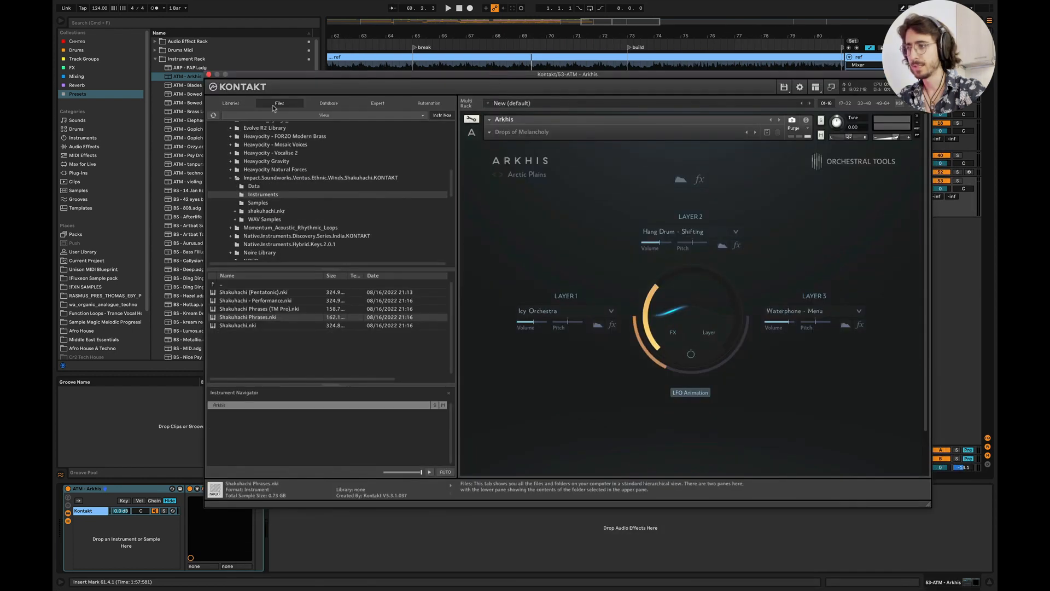
left_click(231, 103)
left_click(519, 175)
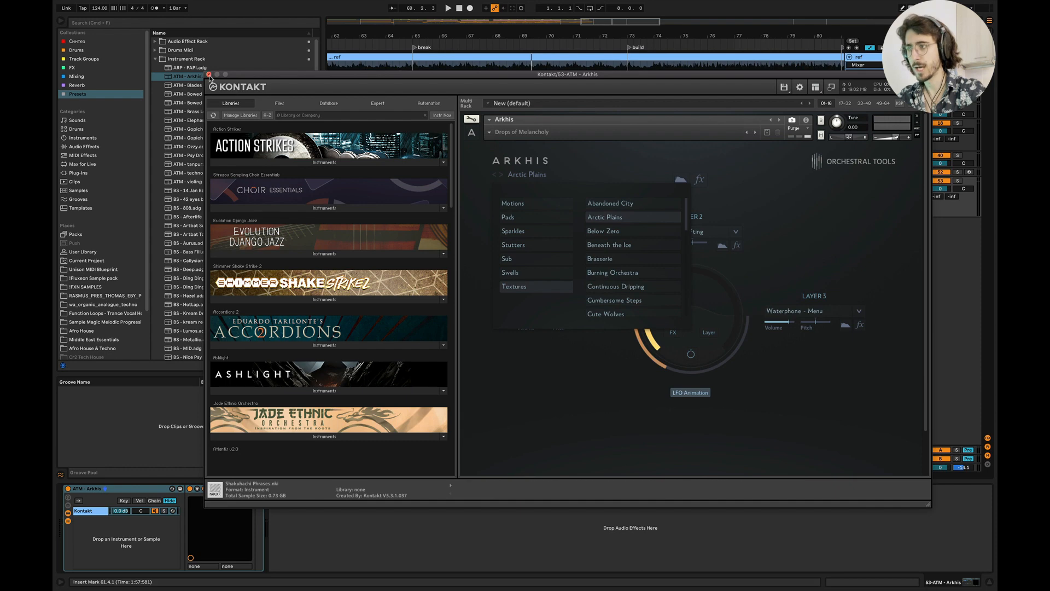
left_click(209, 74)
Step: Create an eight-bar MIDI clip on the Arkhis track from bar 65 to 73, filled with one sustained F3 note
left_click_drag(413, 180, 625, 181)
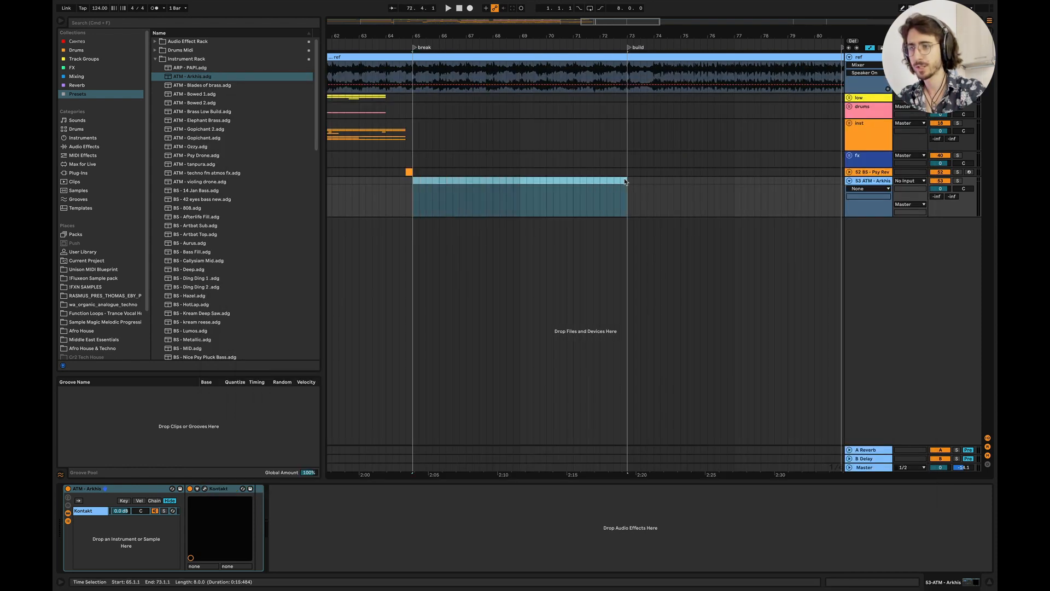
double_click(625, 181)
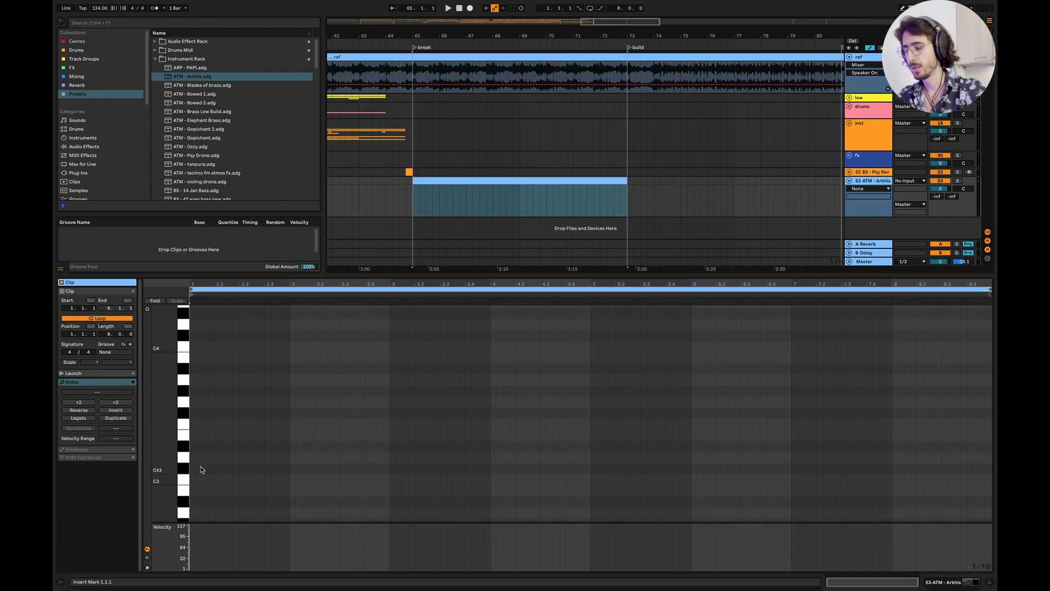
double_click(193, 425)
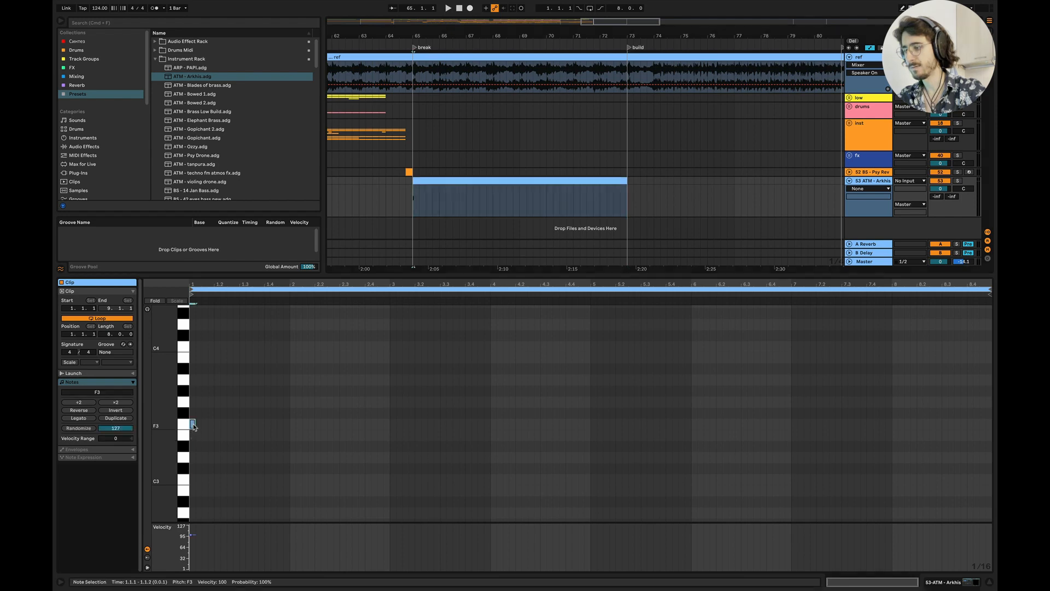
left_click_drag(671, 425, 987, 424)
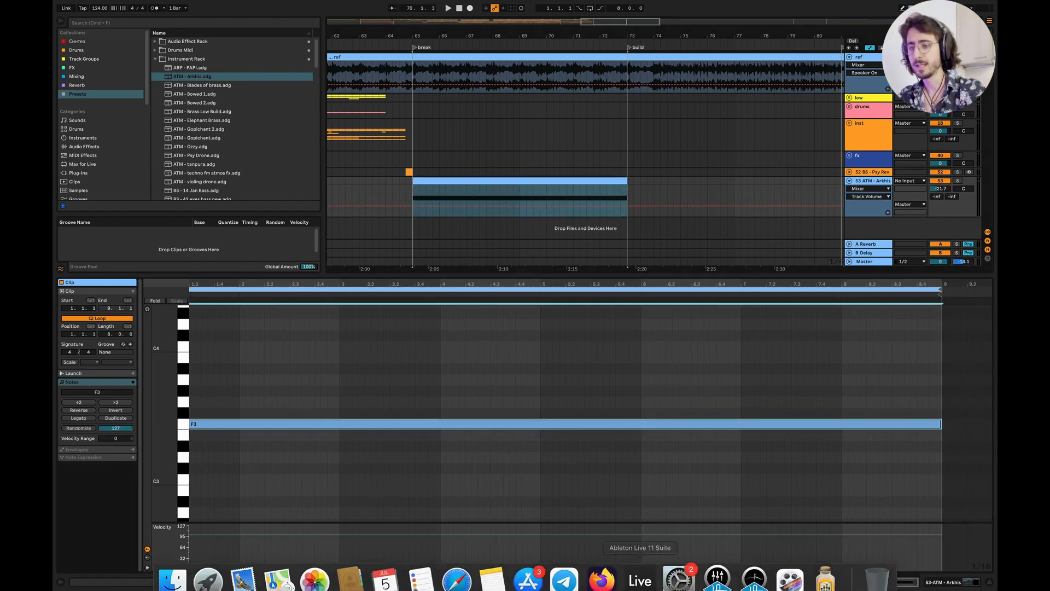
Step: Transpose the sustained Arkhis note down two octaves to F1 and play the break
key("shift+Down")
key("shift+Down")
key("space")
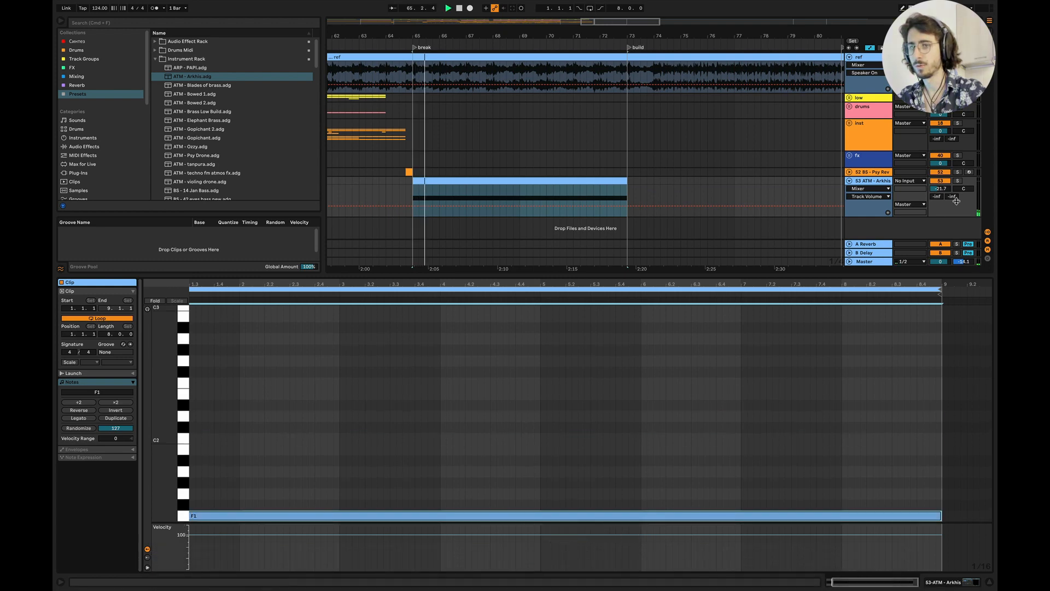
Step: Raise the Arkhis track volume to about -8.6 dB while playing the break from just before bar 65
left_click_drag(940, 189, 940, 176)
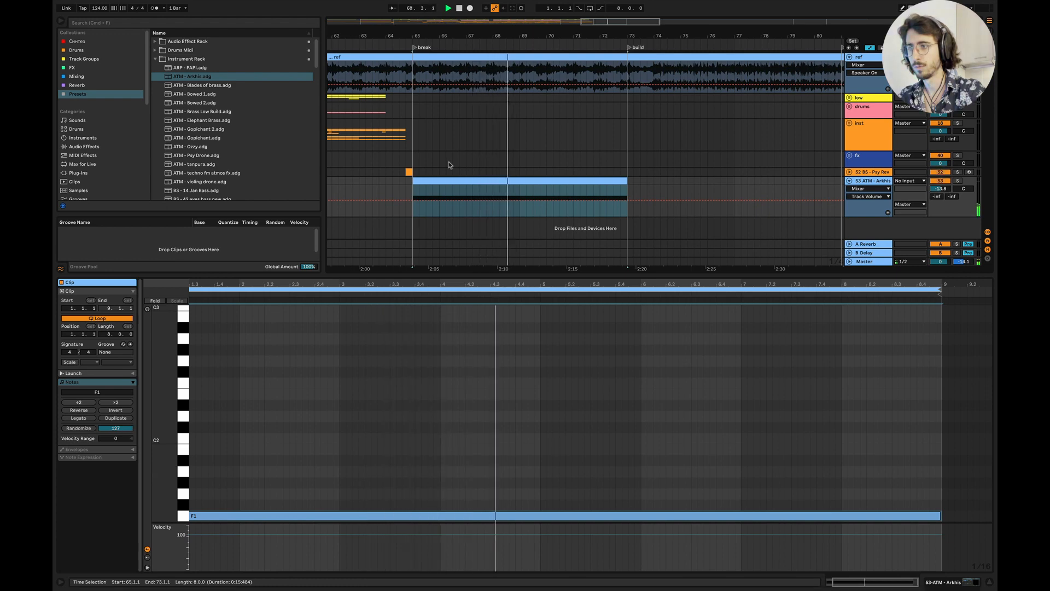
left_click(400, 190)
key("space")
key("space")
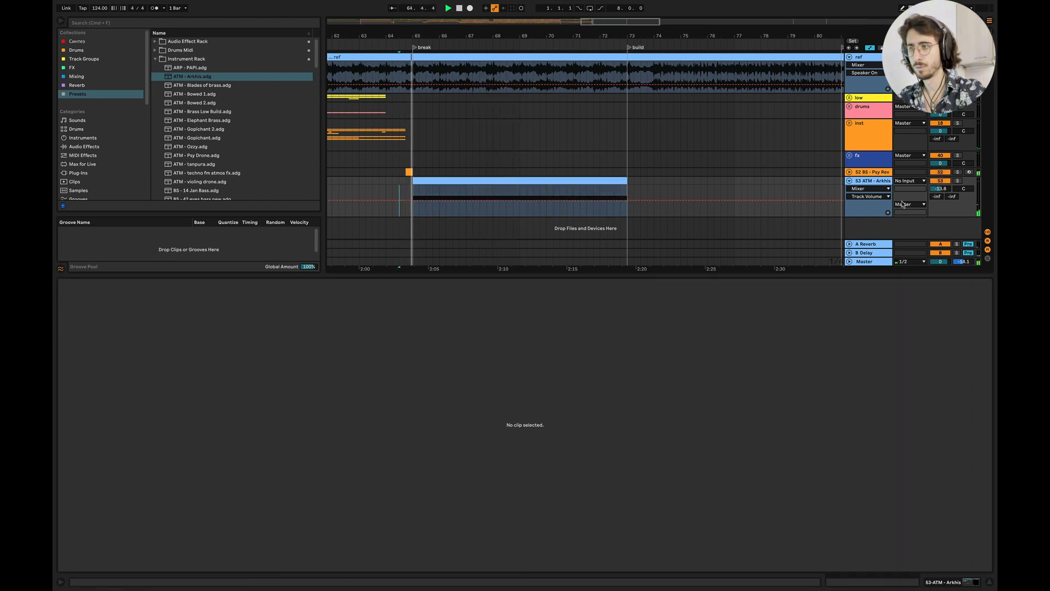
left_click_drag(940, 188, 940, 178)
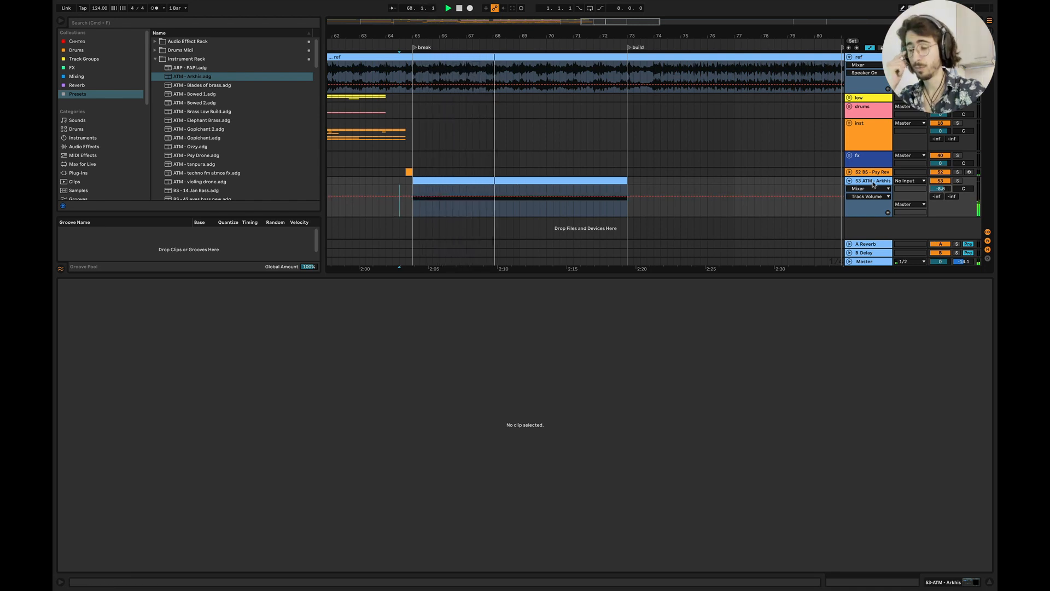
Step: Solo the ref track and listen to it from the start of the cool down, then hide the clip view
scroll(567, 116, "down", 4)
scroll(567, 116, "left", 2)
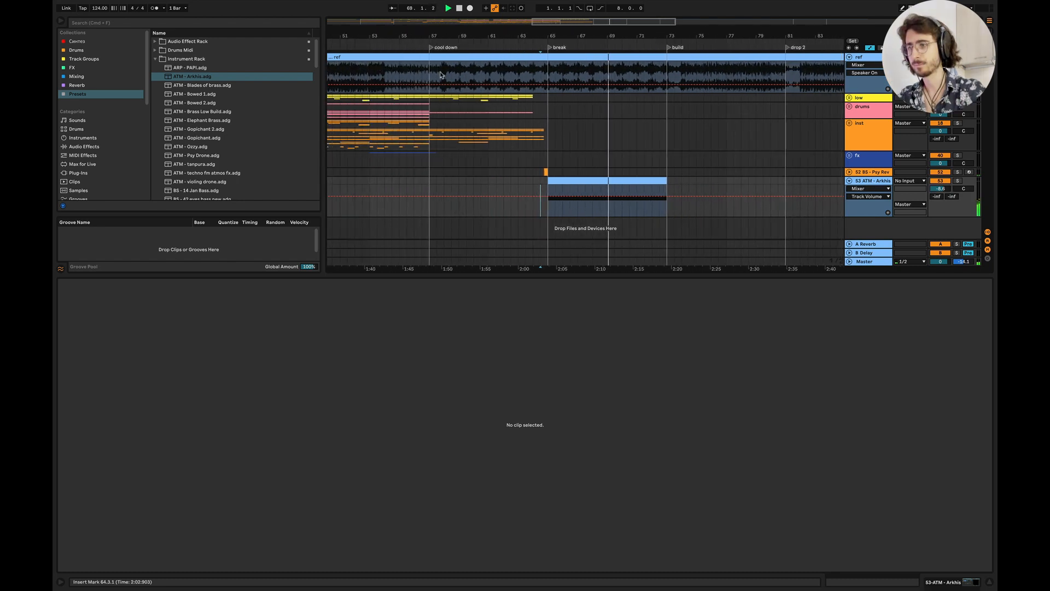
left_click(436, 75)
key("space")
key("space")
key("s")
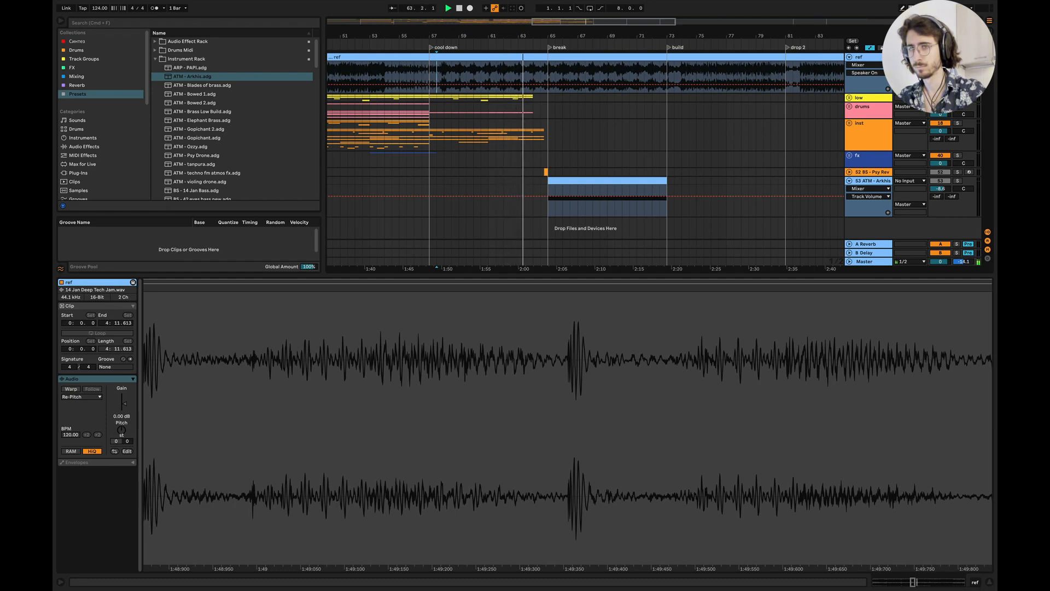
left_click(989, 582)
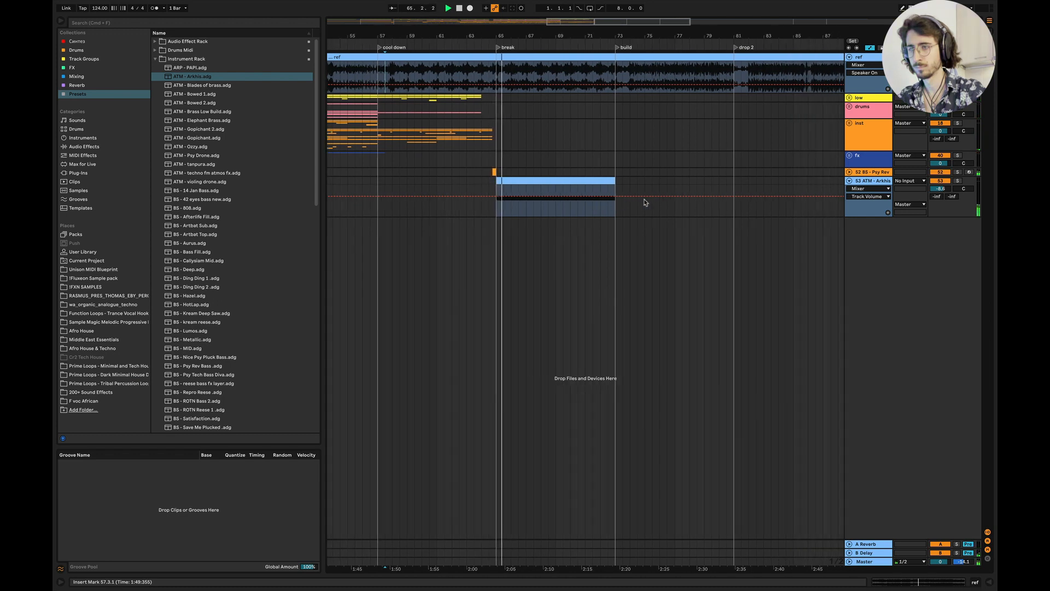
Step: Extend the Arkhis clip to drop 2 at bar 81 and stretch its F1 note across the full 16 bars
scroll(618, 230, "up", 3)
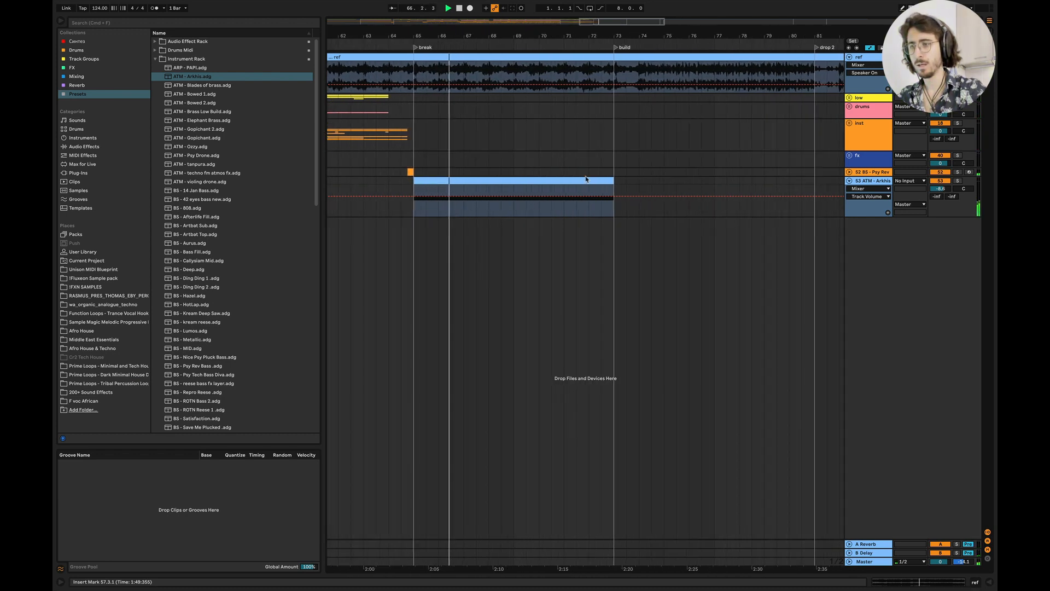
scroll(507, 241, "down", 3)
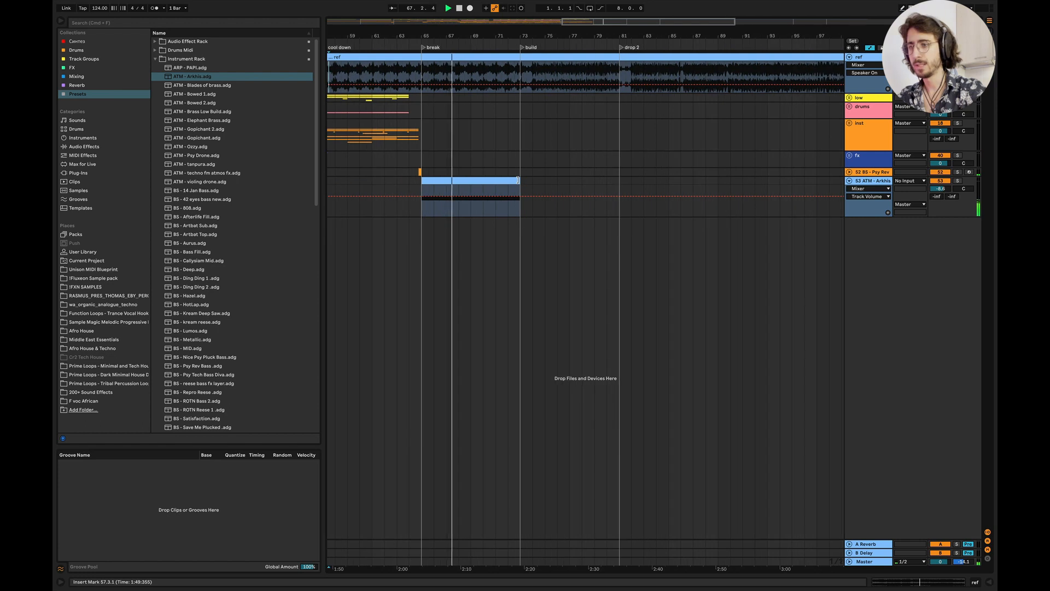
left_click_drag(519, 180, 619, 180)
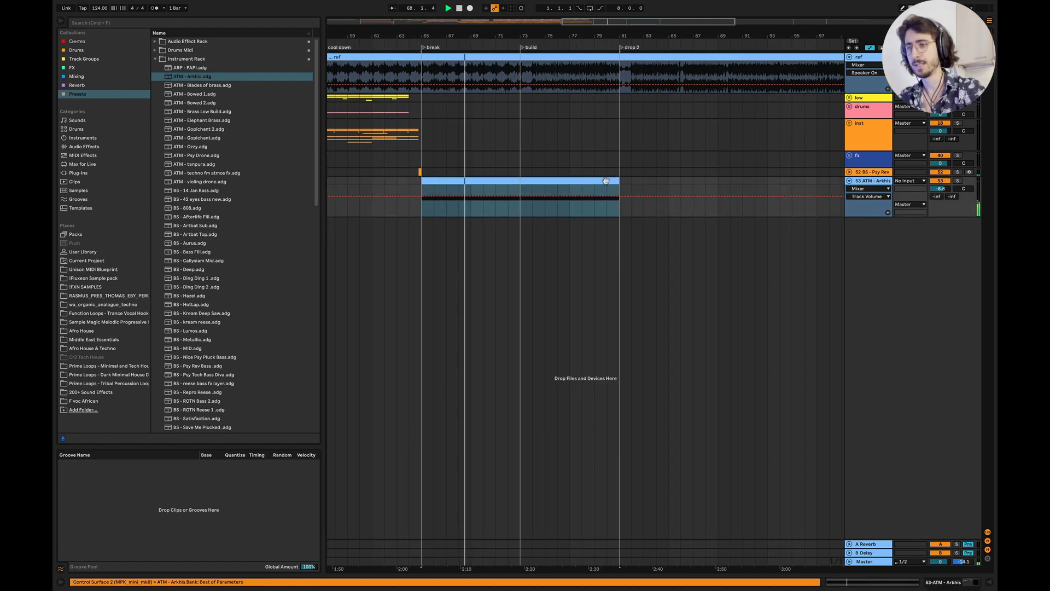
double_click(606, 181)
left_click_drag(590, 413, 996, 394)
key("space")
key("space")
left_click(990, 583)
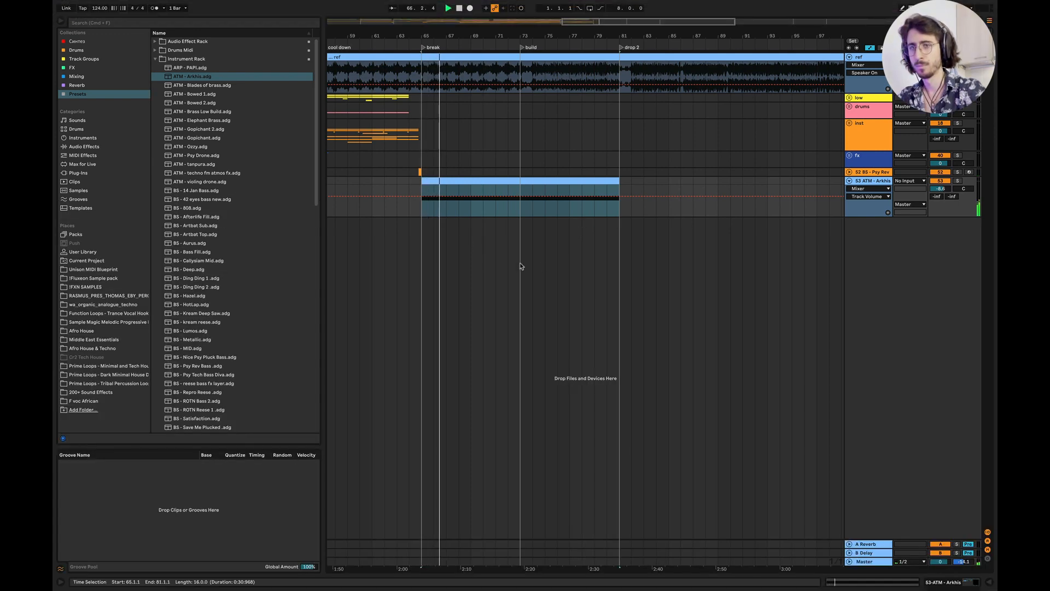
Step: Fold the ref track in the arrangement
scroll(541, 267, "left", 2)
left_click(849, 57)
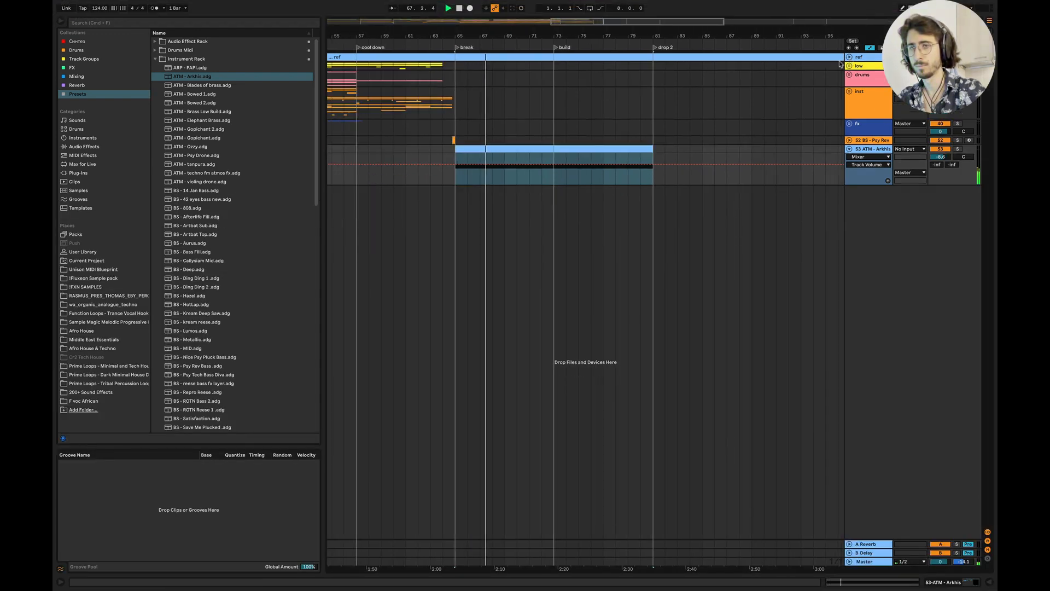
scroll(642, 148, "left", 2)
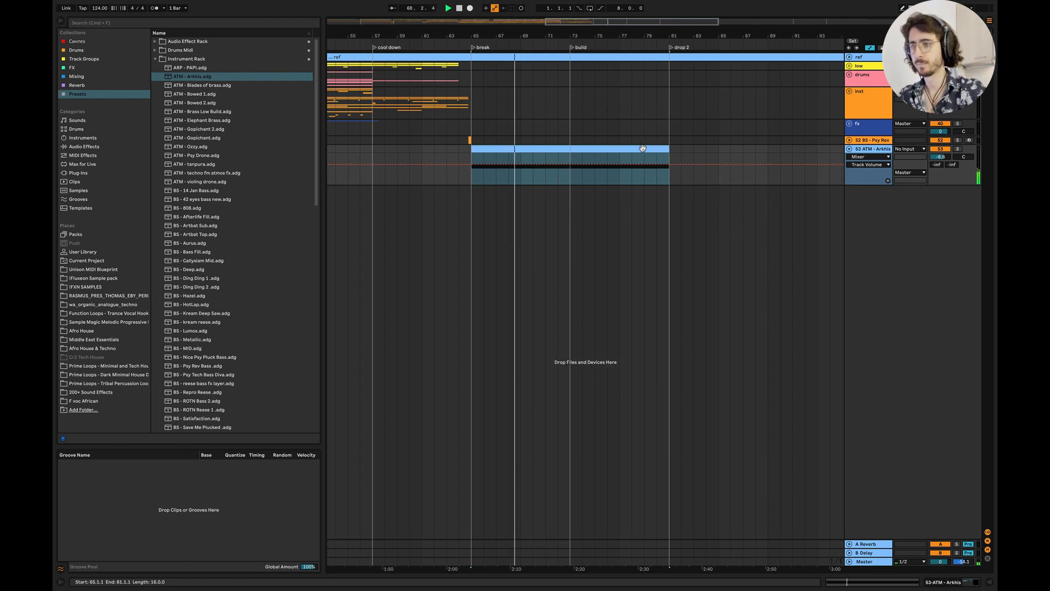
Step: Audition the Arkhis texture presets Below Zero and Brasserie, load Burning Orchestra, and close the Kontakt window
double_click(873, 149)
key("space")
key("space")
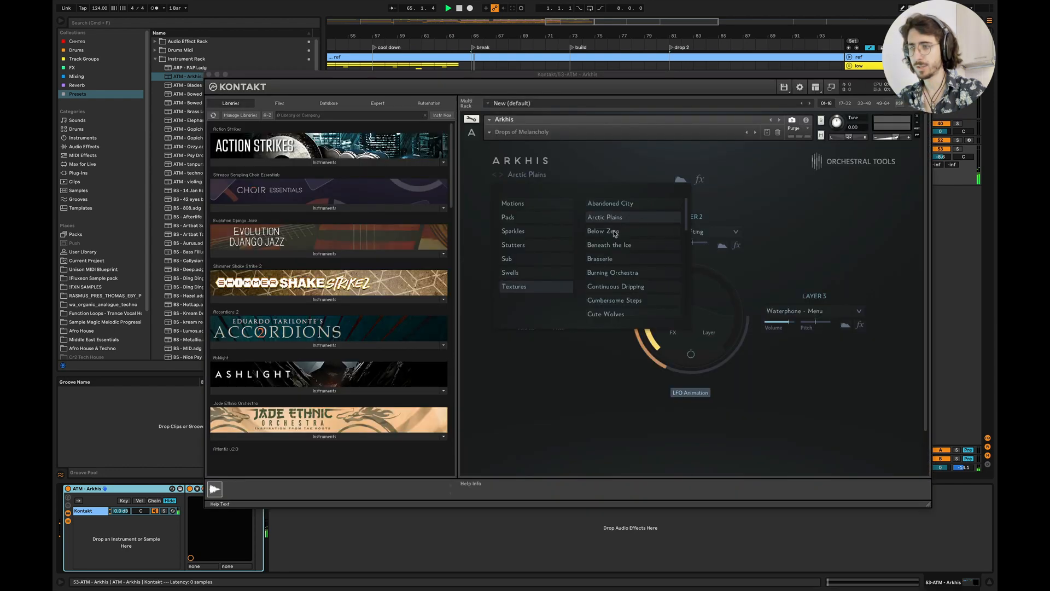
left_click(614, 234)
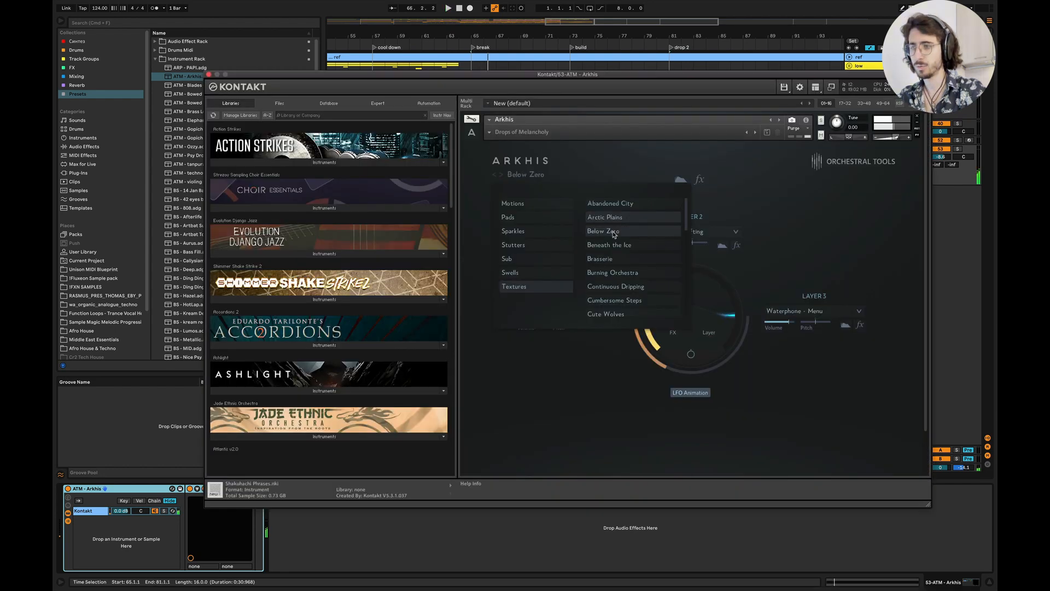
left_click_drag(554, 78, 540, 172)
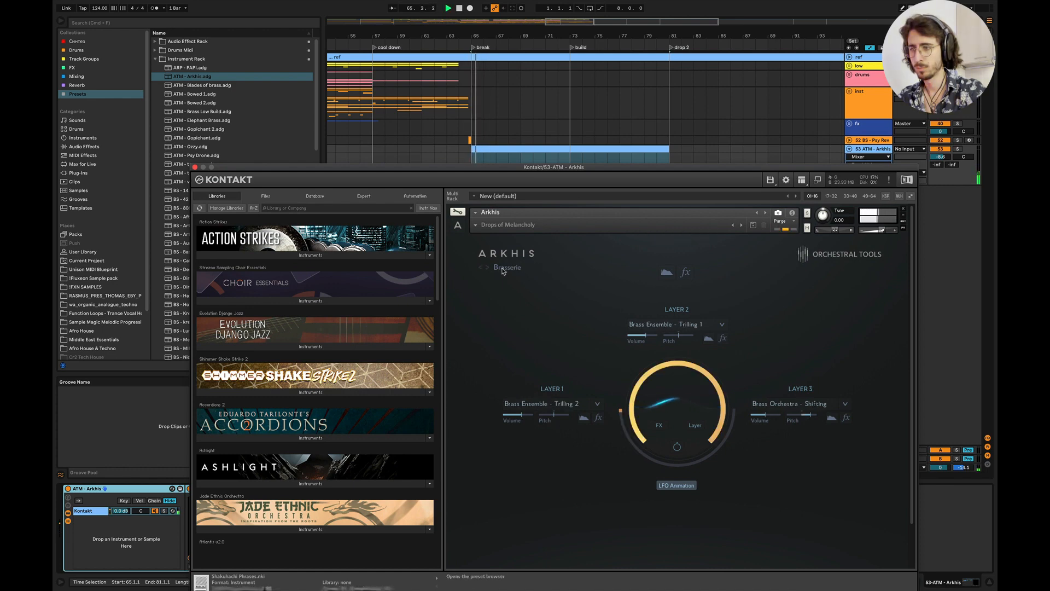
left_click(505, 267)
left_click(613, 365)
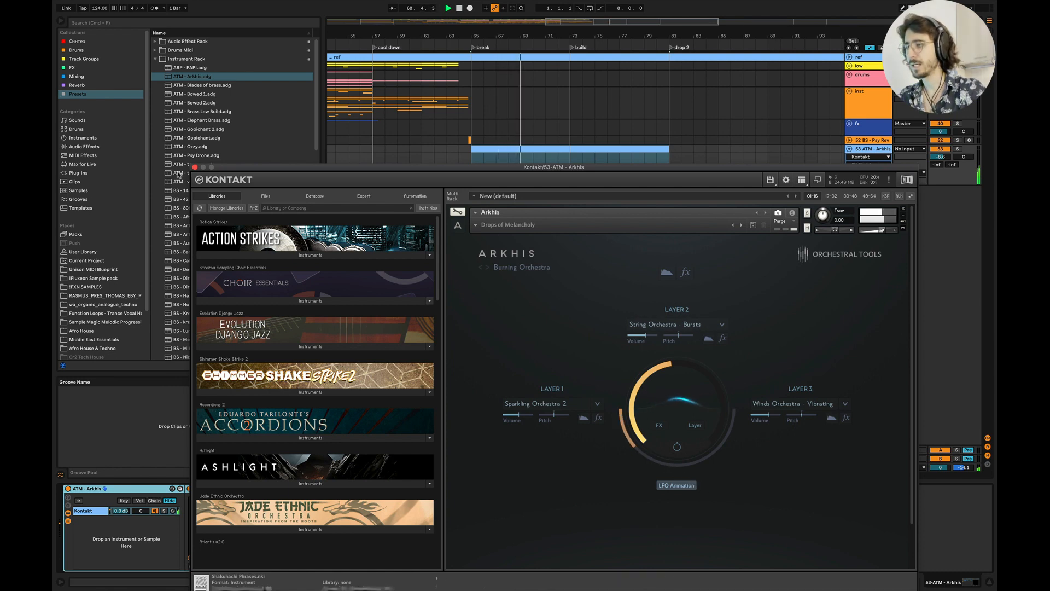
left_click(195, 167)
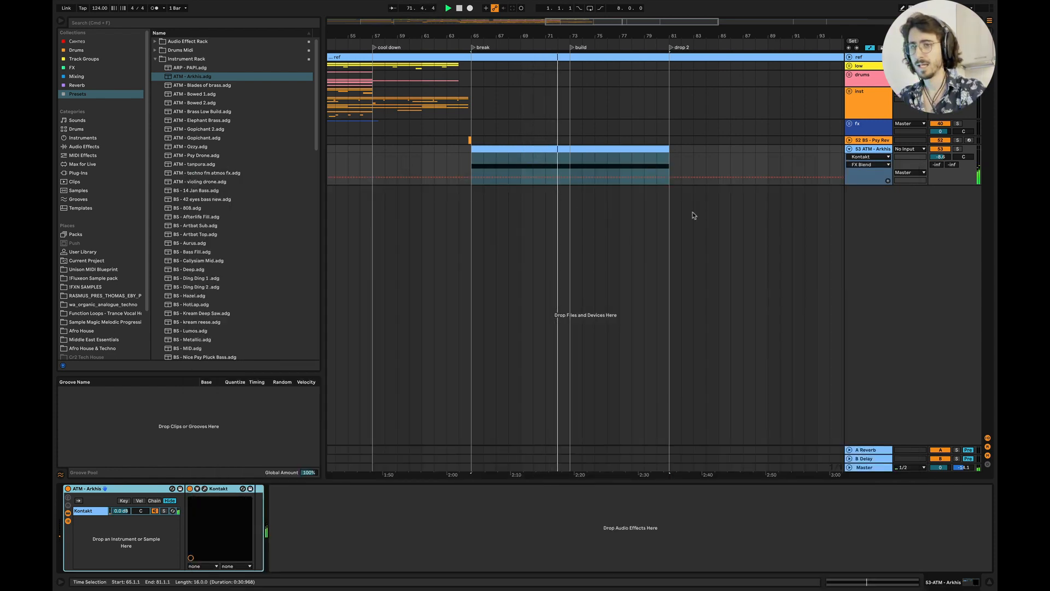
Step: Duplicate the 16-bar Arkhis clip to bar 97 and consolidate both clips into one 32-bar clip starting at bar 65
key("space")
key("space")
scroll(709, 319, "right", 1)
key("-")
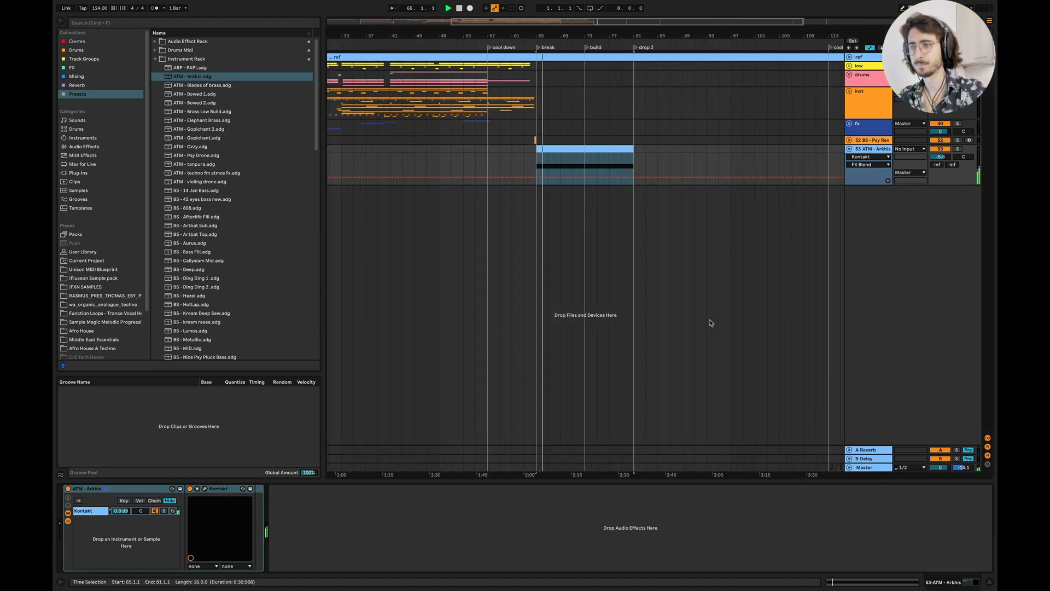
scroll(711, 323, "right", 5)
scroll(715, 265, "left", 2)
scroll(715, 265, "left", 3)
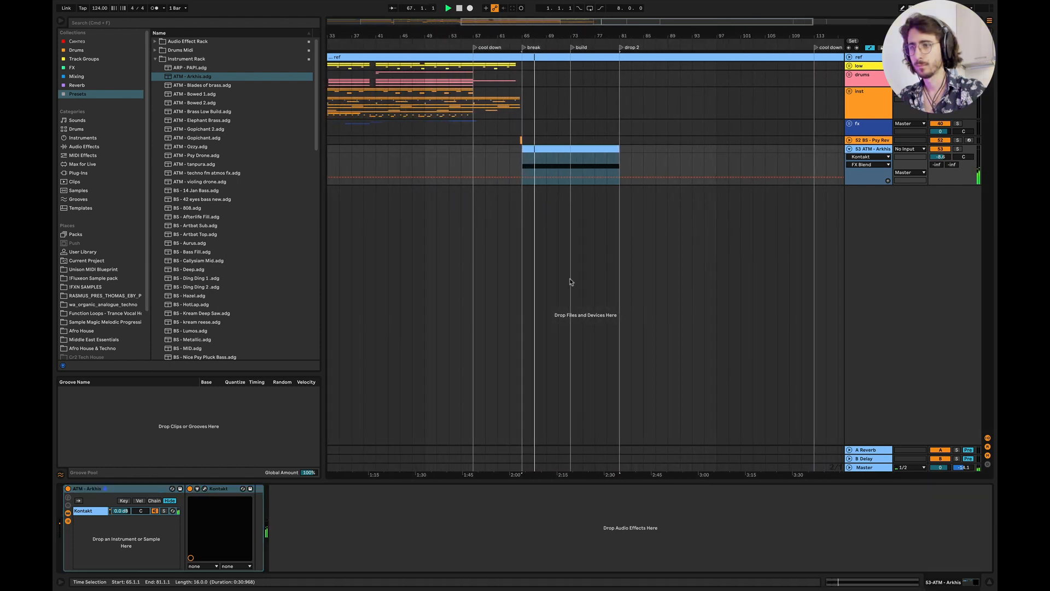
scroll(714, 266, "right", 4)
key("super+d")
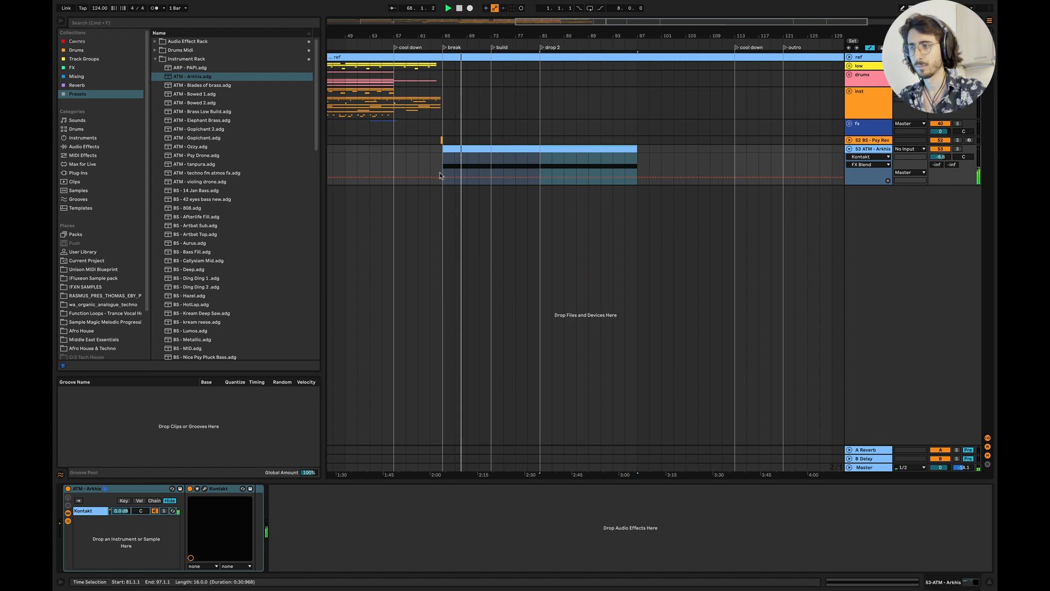
left_click_drag(442, 172, 638, 154)
key("super+j")
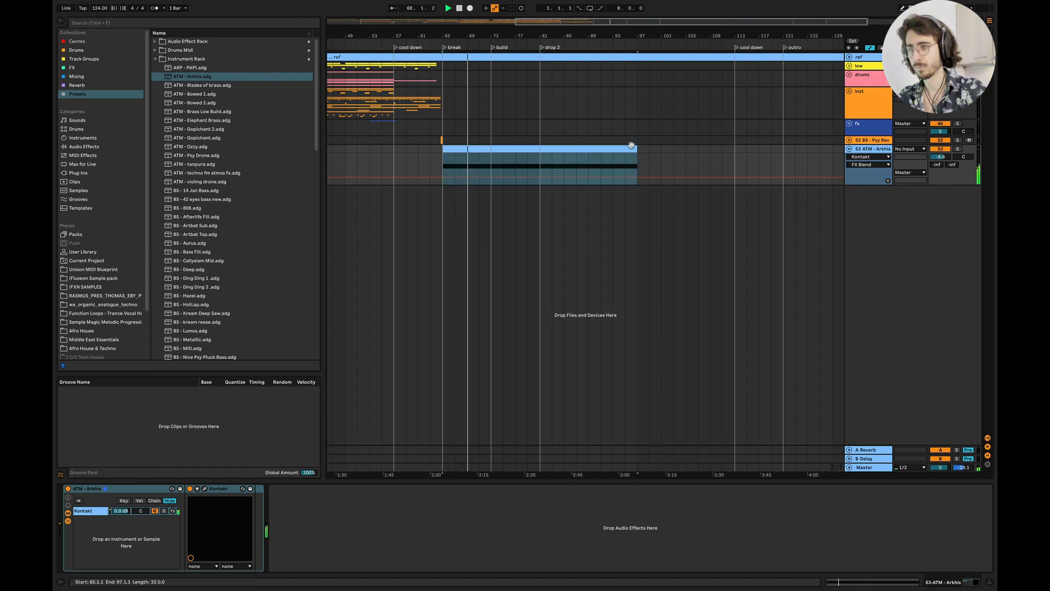
Step: Lengthen the first F1 note to the end of the Arkhis clip so it sustains unbroken for 32 bars
double_click(619, 148)
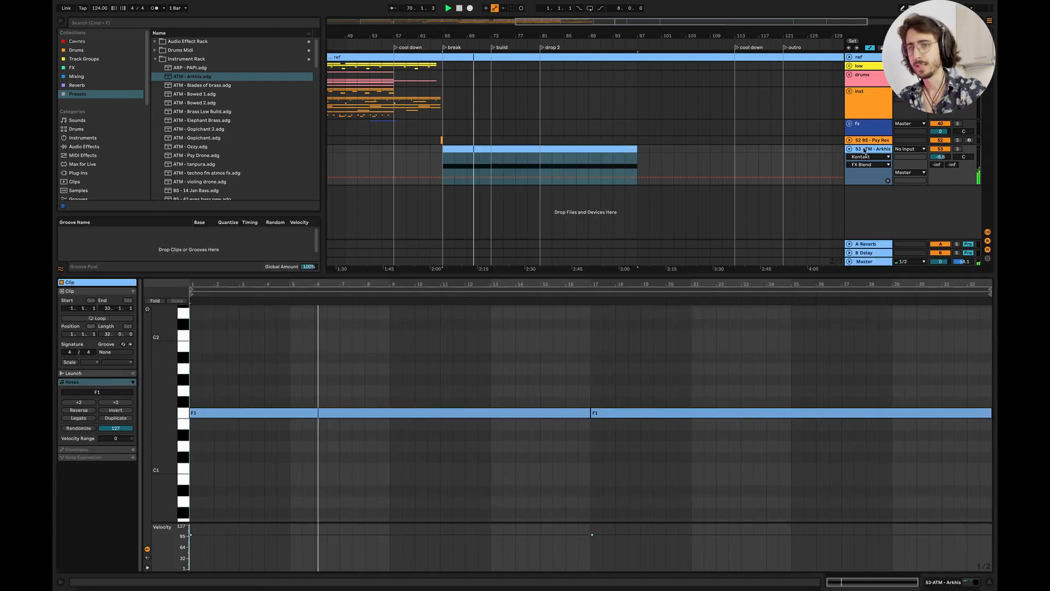
key("shift+Tab")
double_click(534, 149)
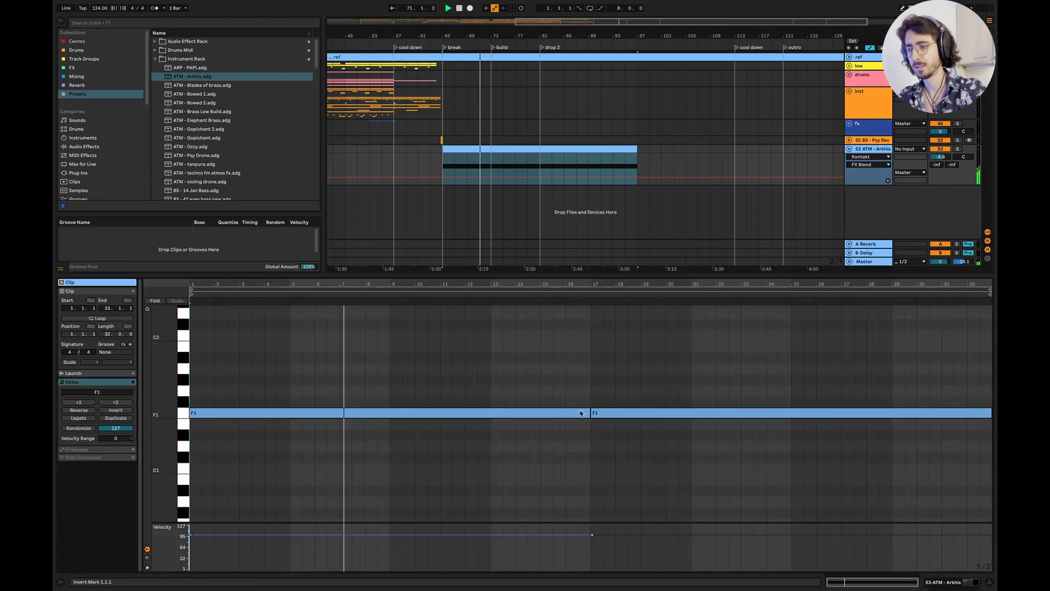
left_click_drag(590, 411, 994, 430)
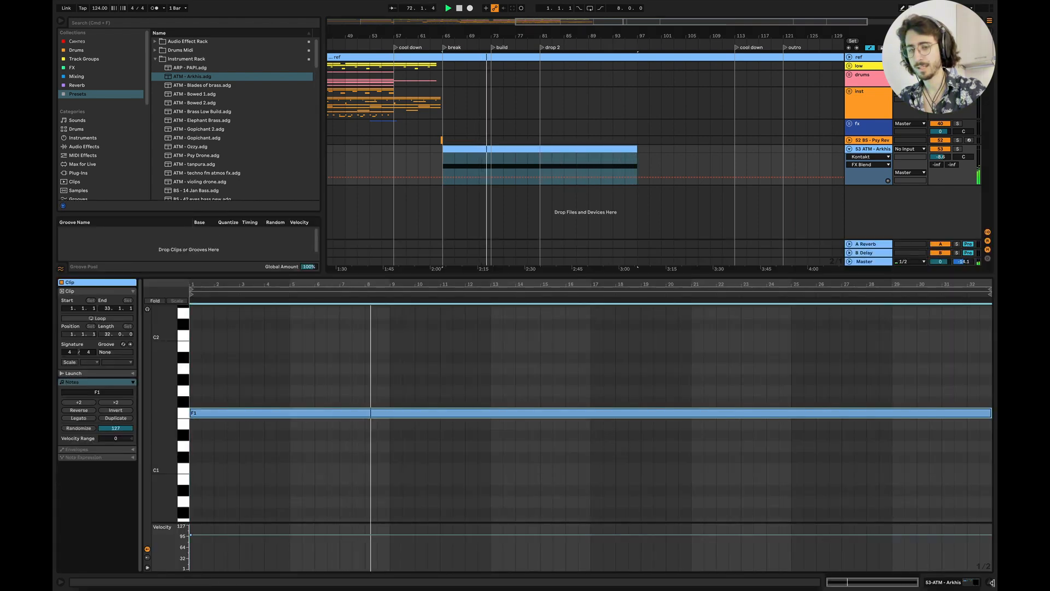
left_click(989, 583)
Step: Open the Arkhis track's Kontakt instrument, examine its layer and FX blend during playback, and close its window
double_click(866, 150)
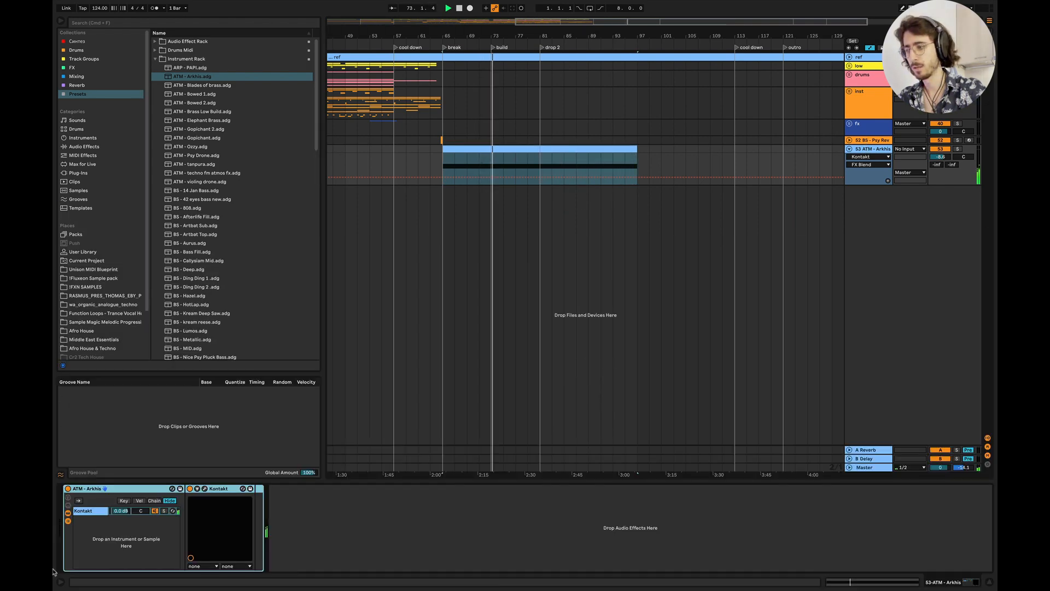
left_click(205, 489)
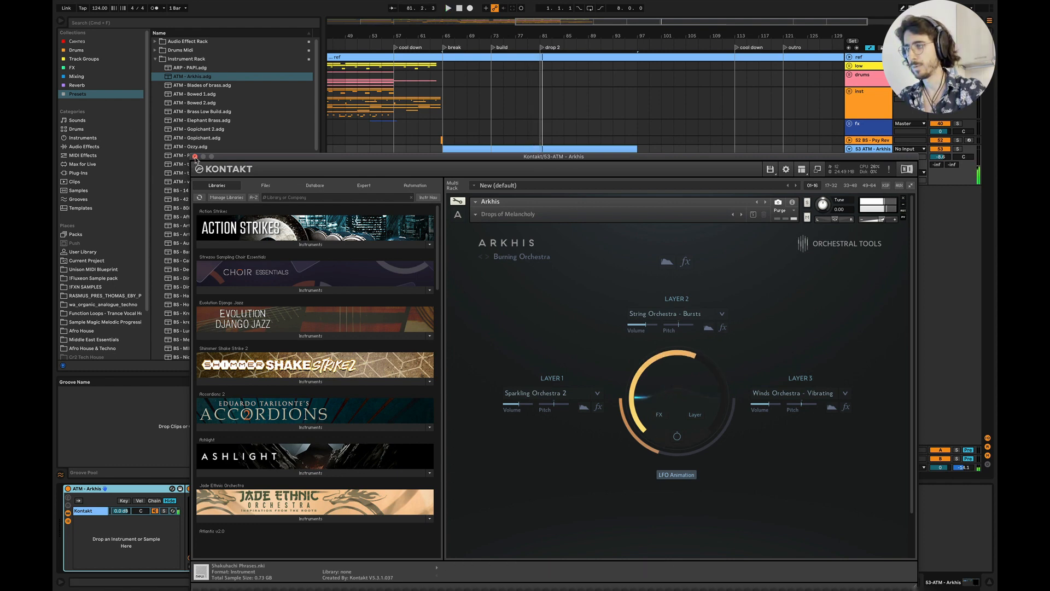
left_click(194, 156)
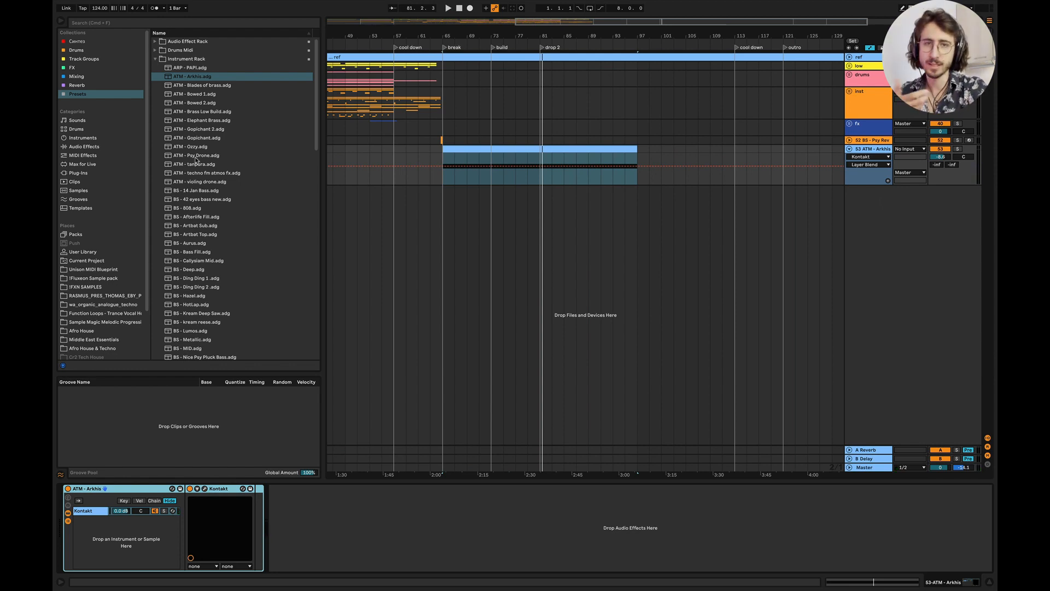
Step: Freeze the ATM - Arkhis track and flatten it to audio
scroll(529, 167, "up", 3)
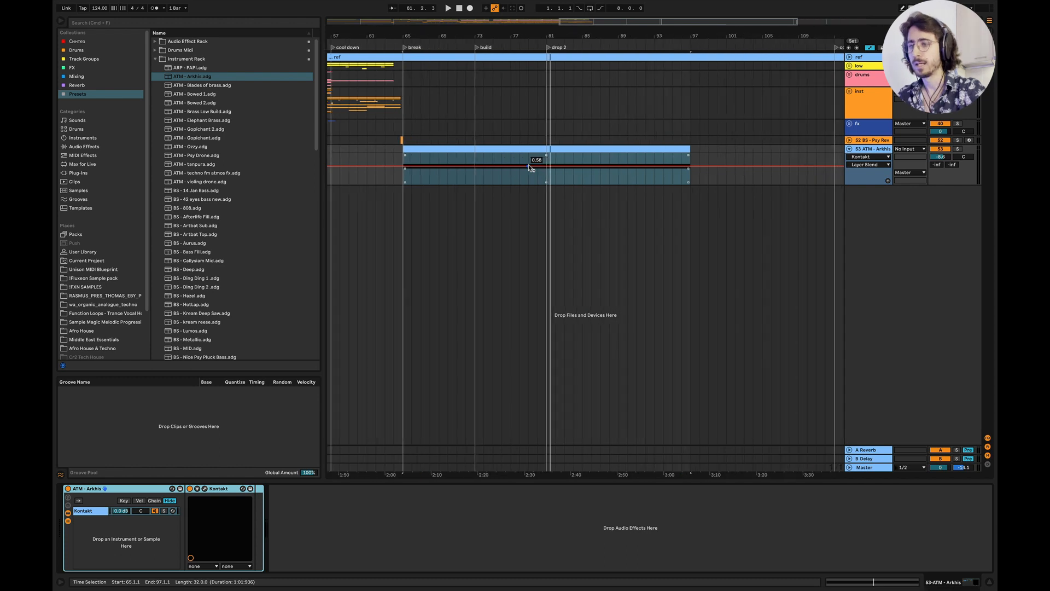
left_click(397, 185)
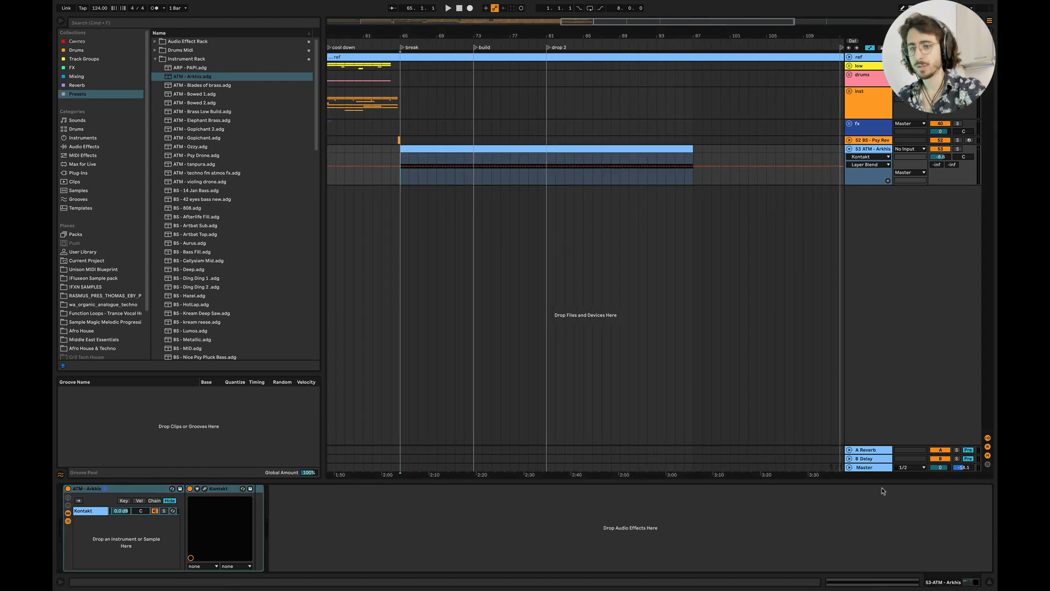
left_click(873, 468)
right_click(875, 148)
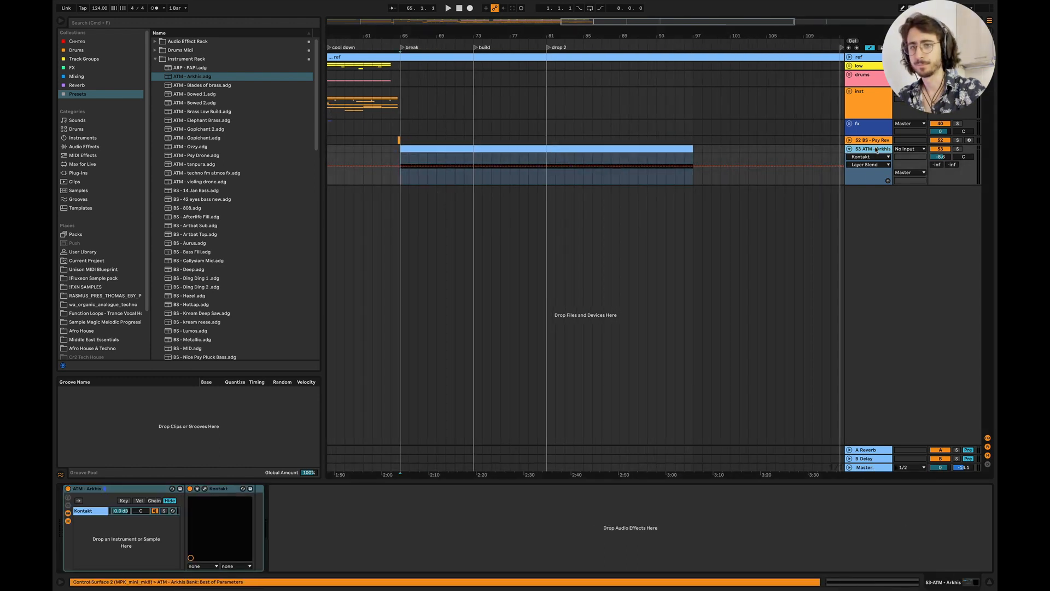
left_click(888, 203)
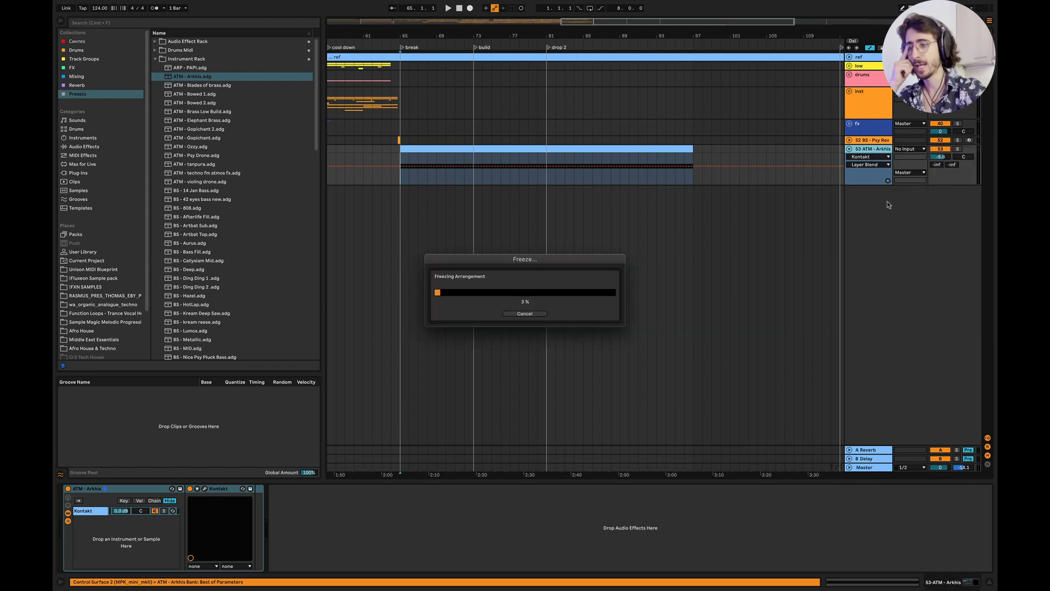
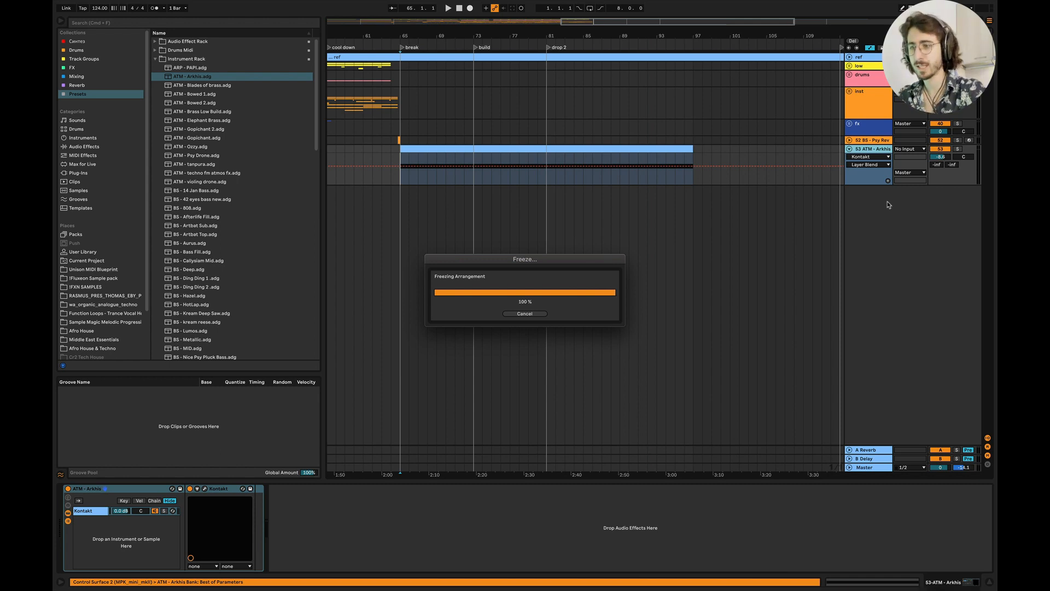
right_click(877, 154)
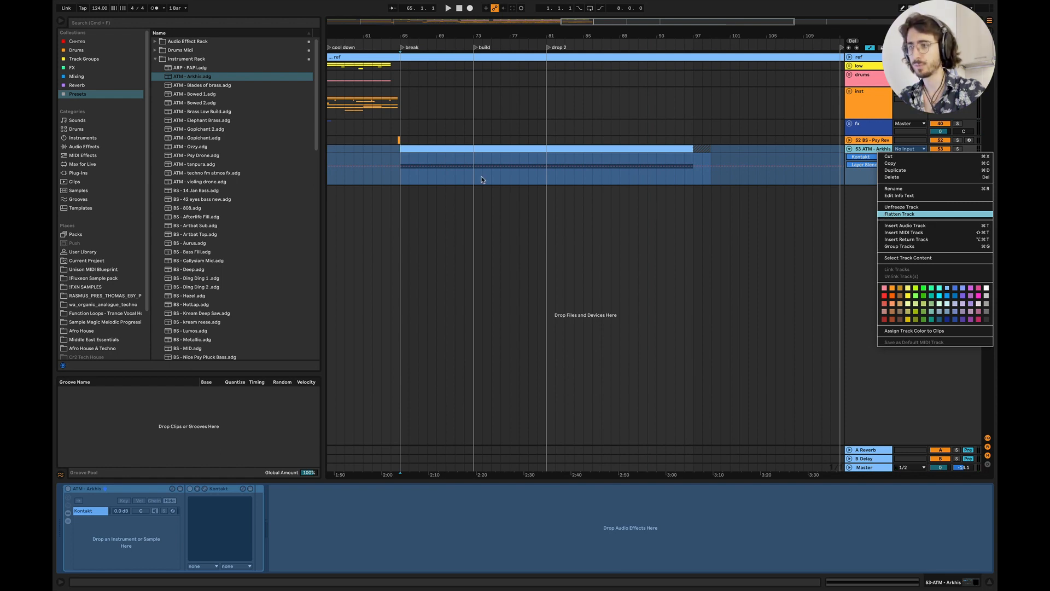
key("Return")
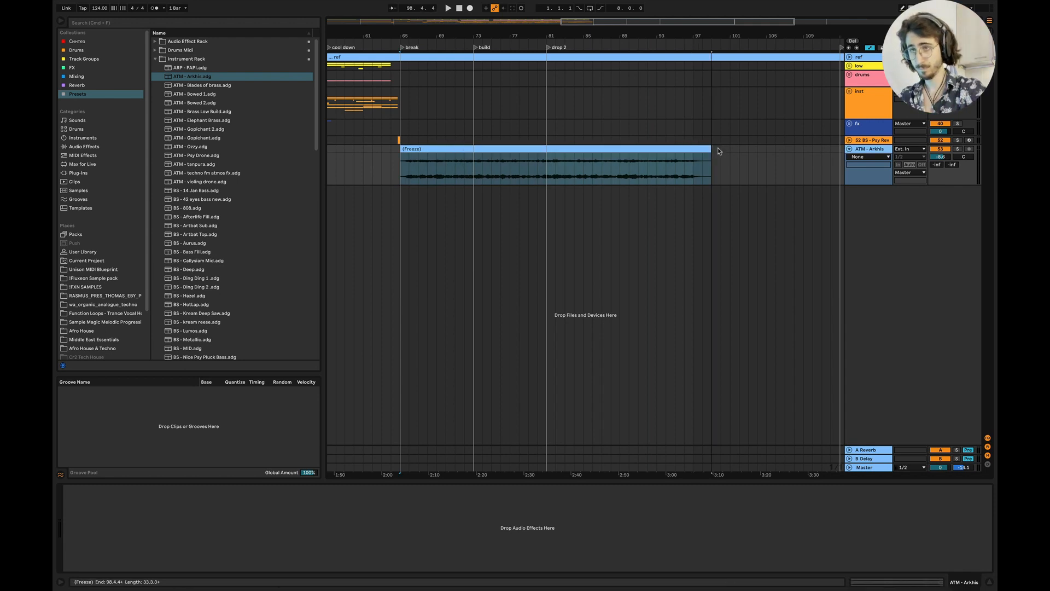
Step: Color the ATM - Arkhis track and its frozen audio clip white
right_click(873, 151)
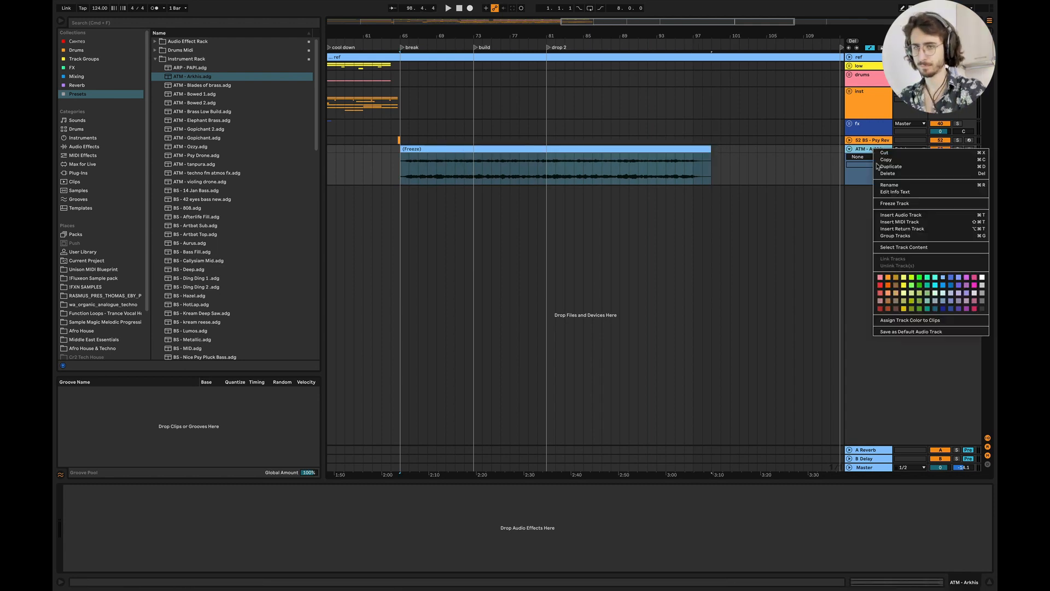
left_click(982, 276)
right_click(605, 159)
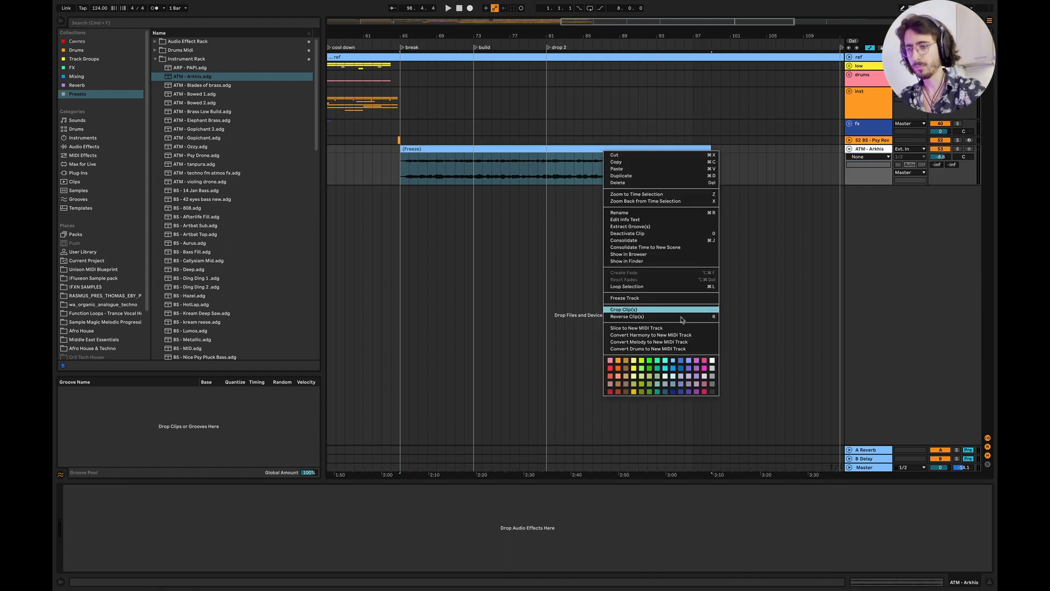
left_click(707, 360)
Step: Set the Arkhis audio clip's warp mode to Re-Pitch and close the clip view
double_click(509, 150)
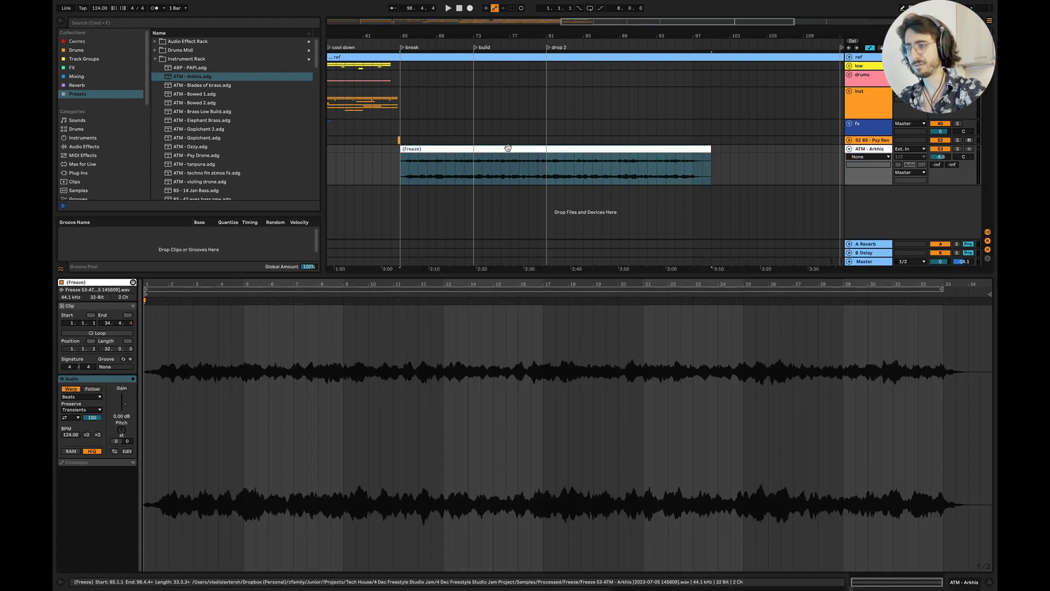
left_click(88, 396)
left_click(88, 426)
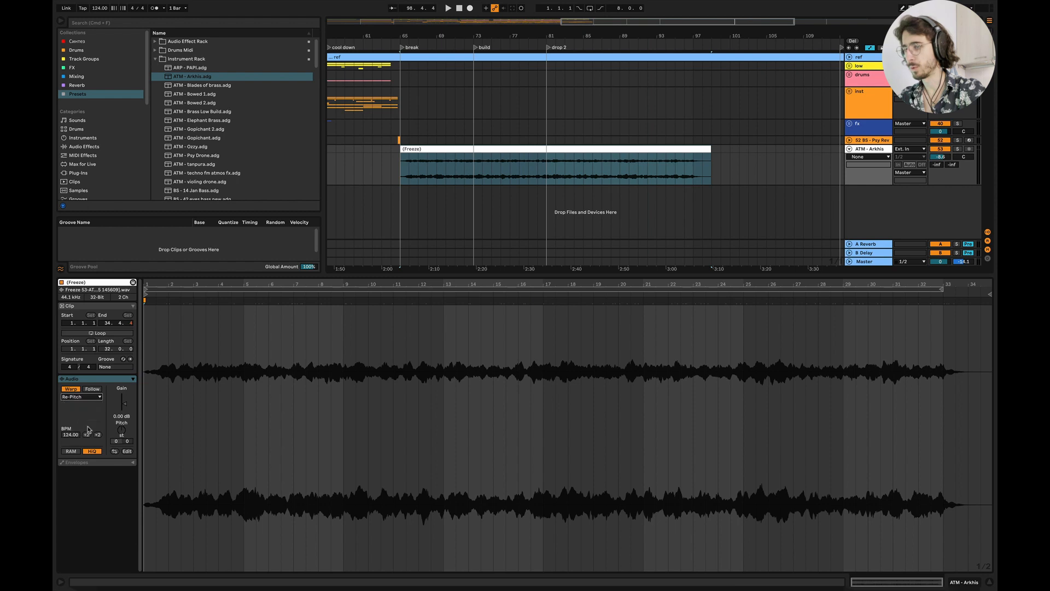
left_click(990, 583)
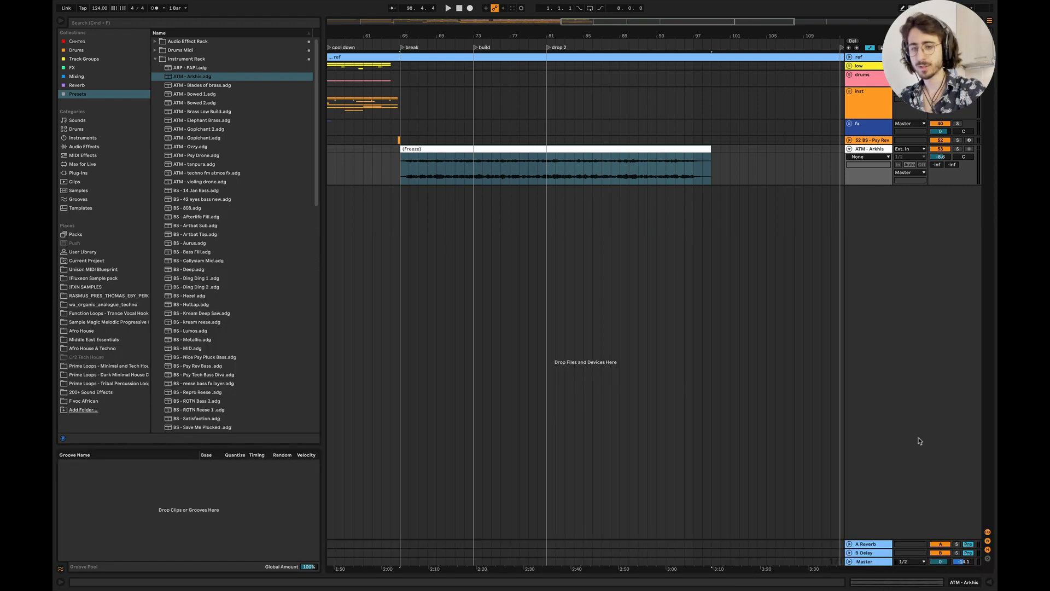
Step: Play the break from bar 65, add a new MIDI track and load Omnisphere on it
left_click(401, 174)
right_click(877, 241)
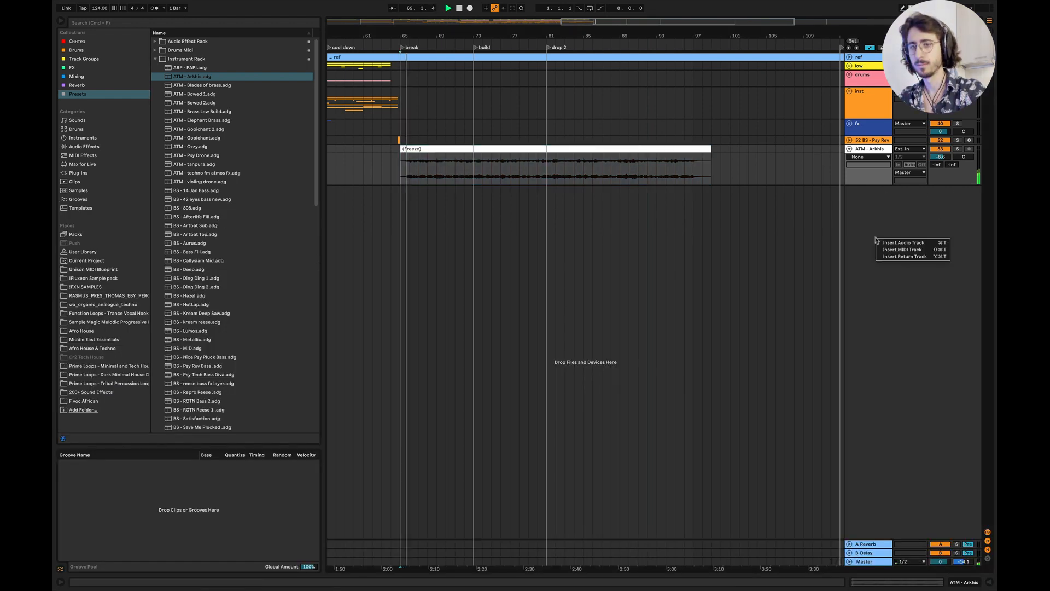
left_click(78, 42)
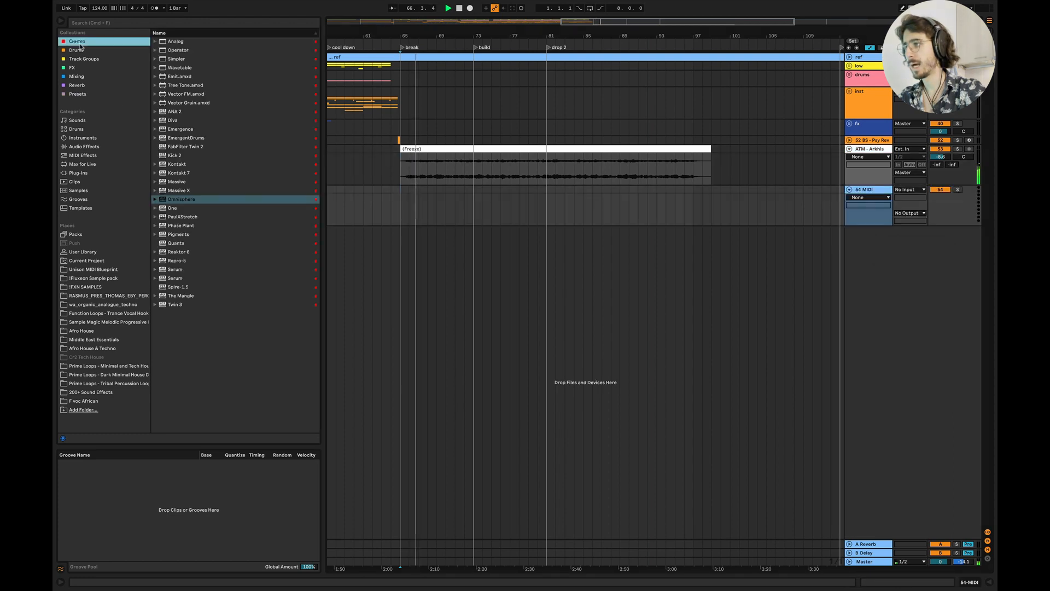
left_click_drag(187, 201, 865, 189)
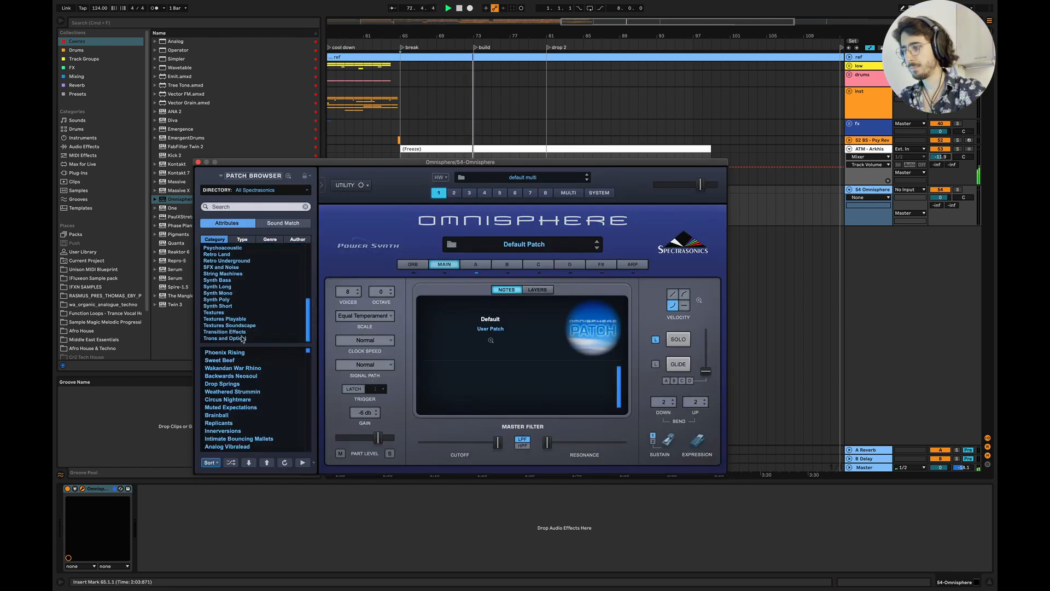
Step: Filter Omnisphere's patches to the Textures Soundscape category, shuffle the list and close the instrument window
left_click(242, 326)
left_click(231, 462)
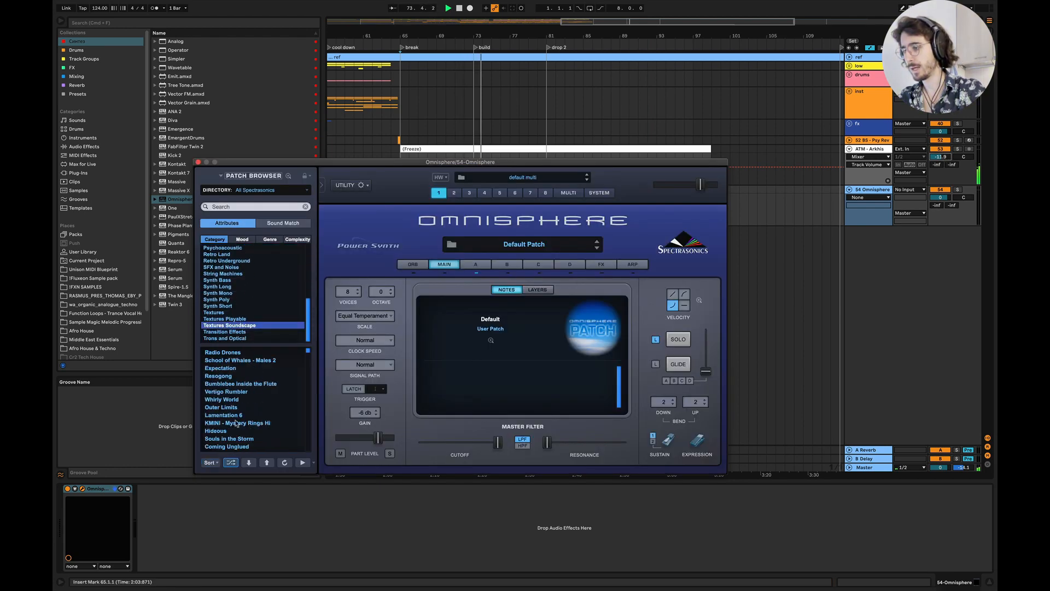
left_click(198, 162)
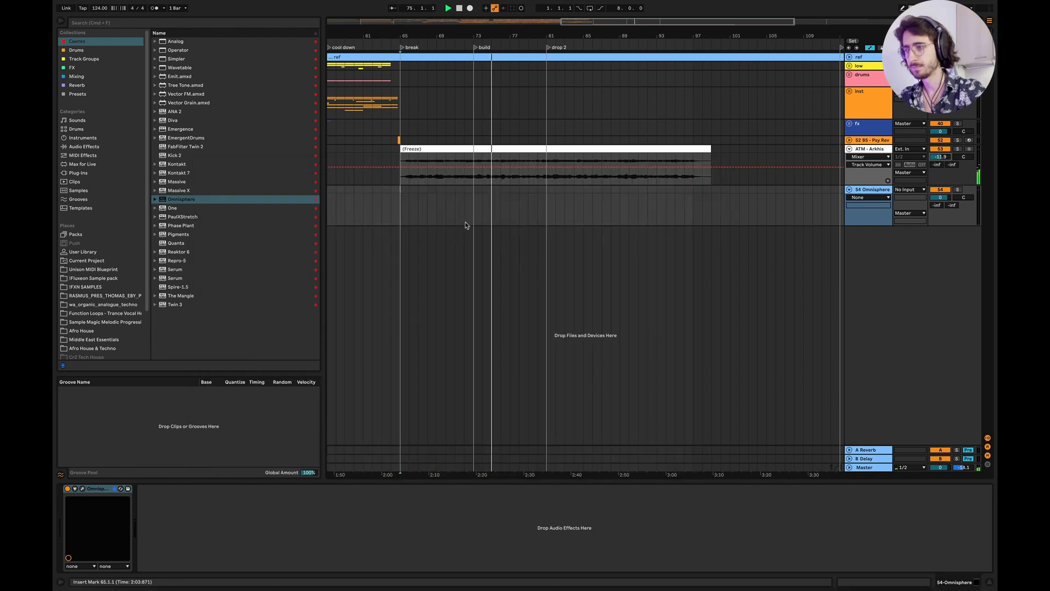
Step: Create a 16-bar MIDI clip at bar 65 on the Omnisphere track and fill its whole length with one F3 note
left_click_drag(401, 199, 538, 198)
key("super+shift+m")
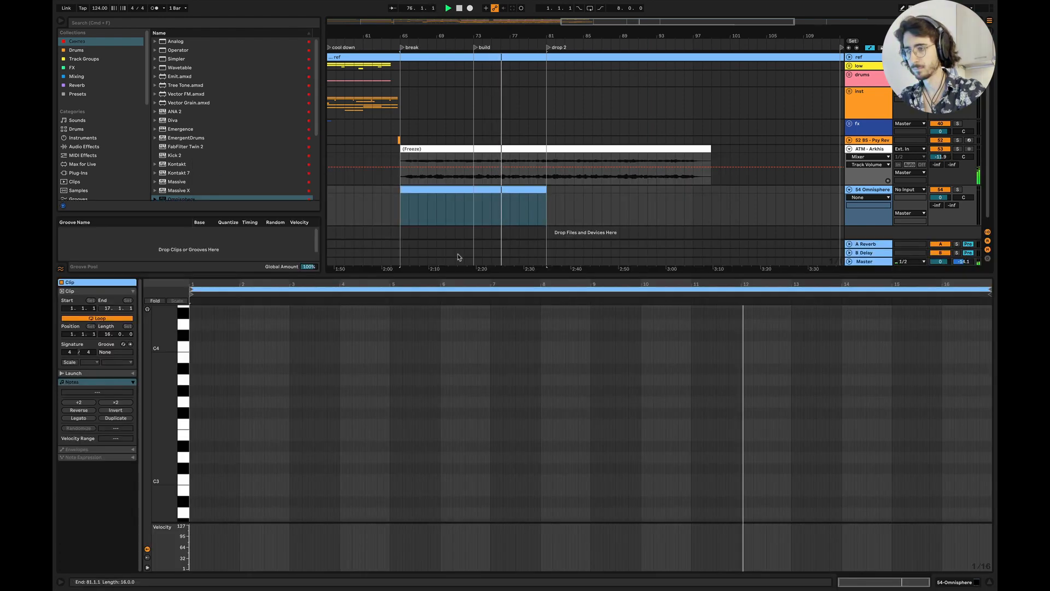
double_click(191, 424)
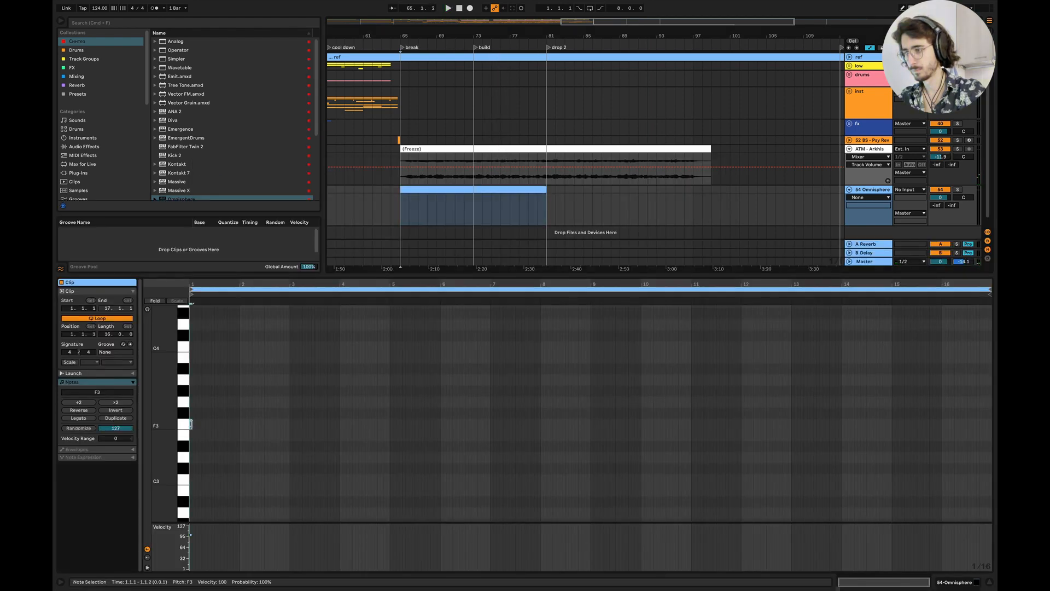
left_click_drag(190, 424, 938, 300)
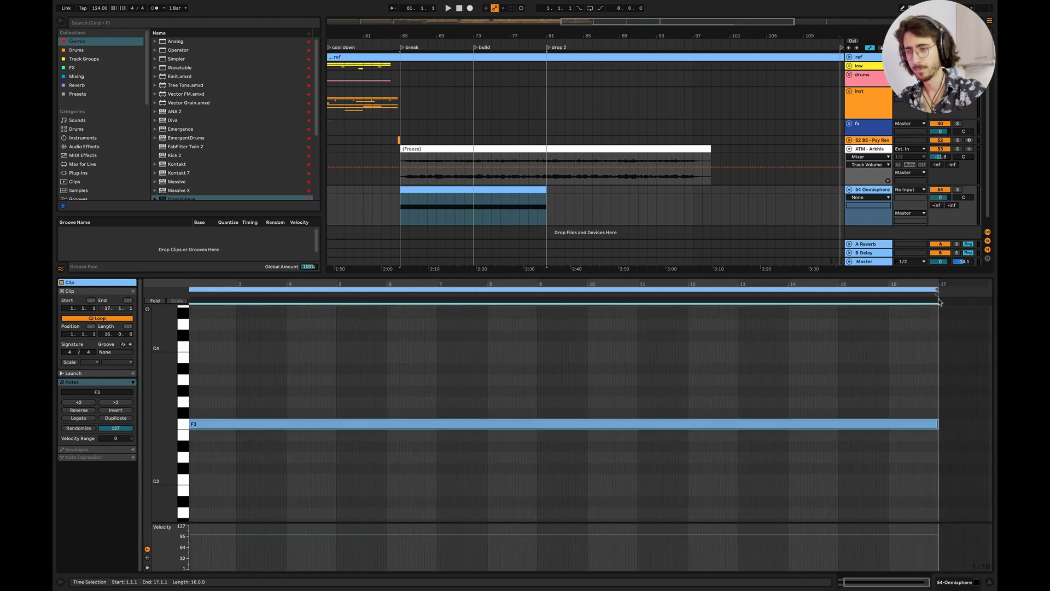
scroll(375, 368, "left", 2)
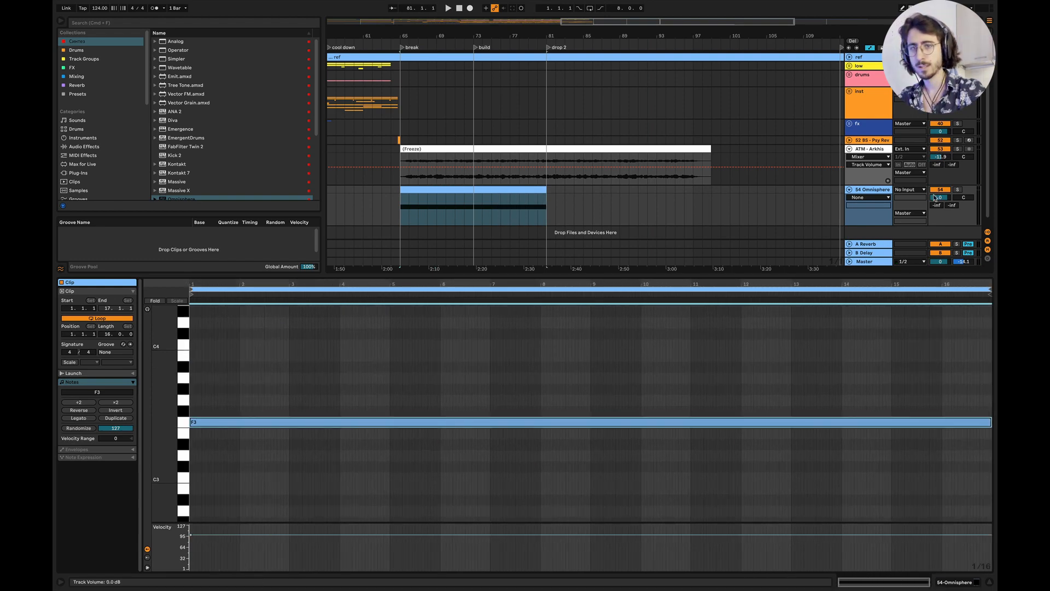
Step: Set the Omnisphere track volume to -14.0 dB and compare it soloed and in the mix
left_click_drag(935, 198, 935, 198)
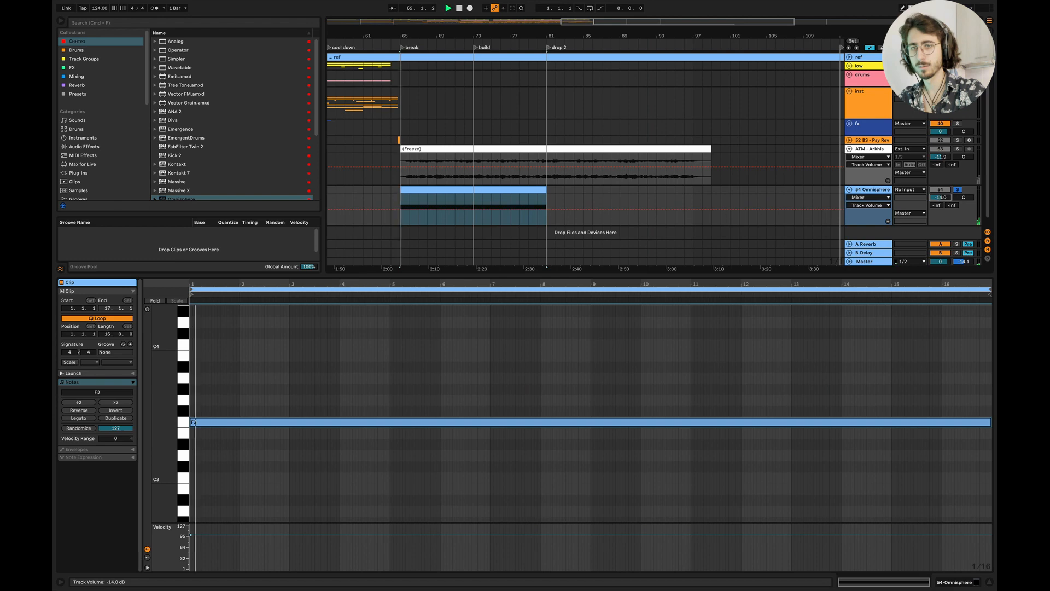
left_click(958, 190)
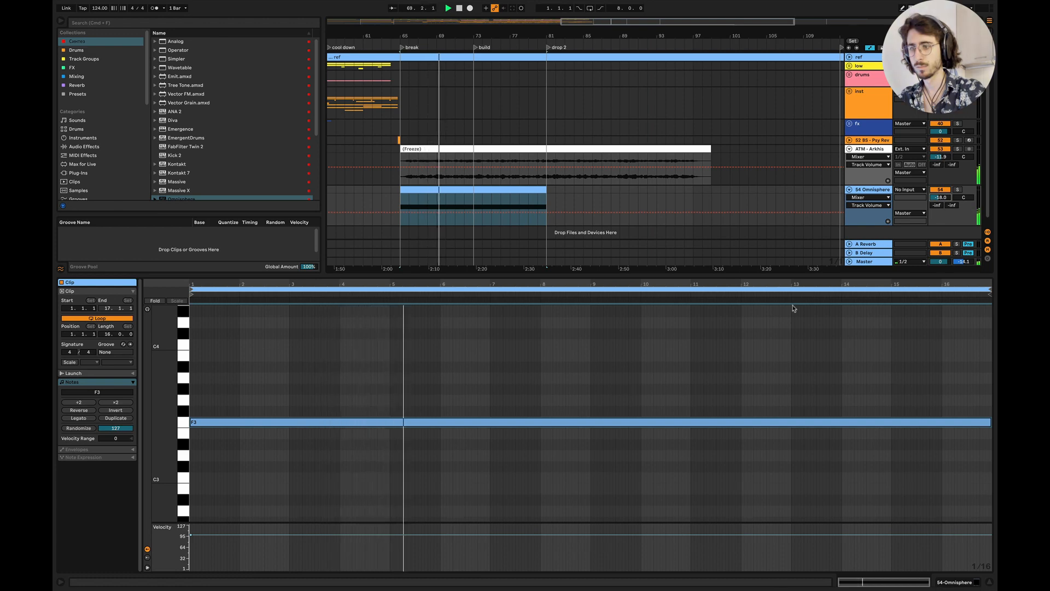
Step: Transpose the sustained note down an octave to F2, copy it up to F3 and play the result
key("shift+Down")
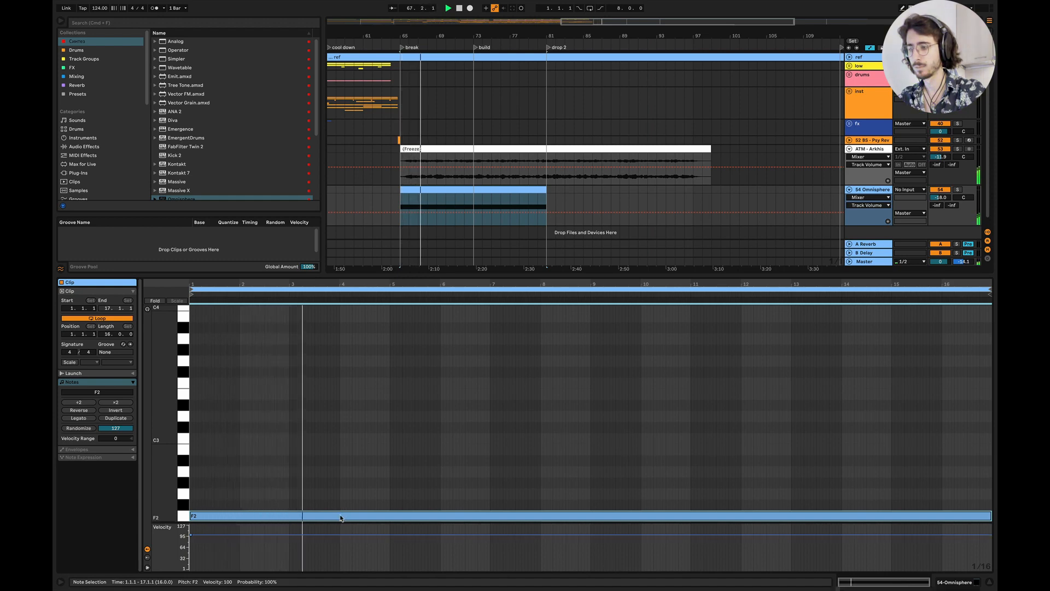
left_click_drag(340, 518, 343, 390, "alt")
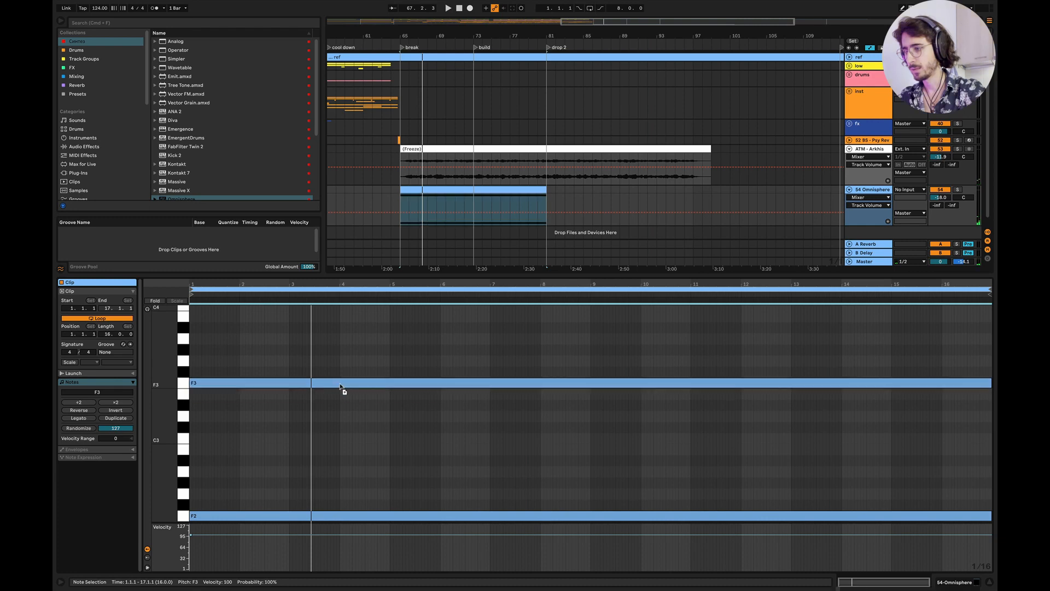
key("space")
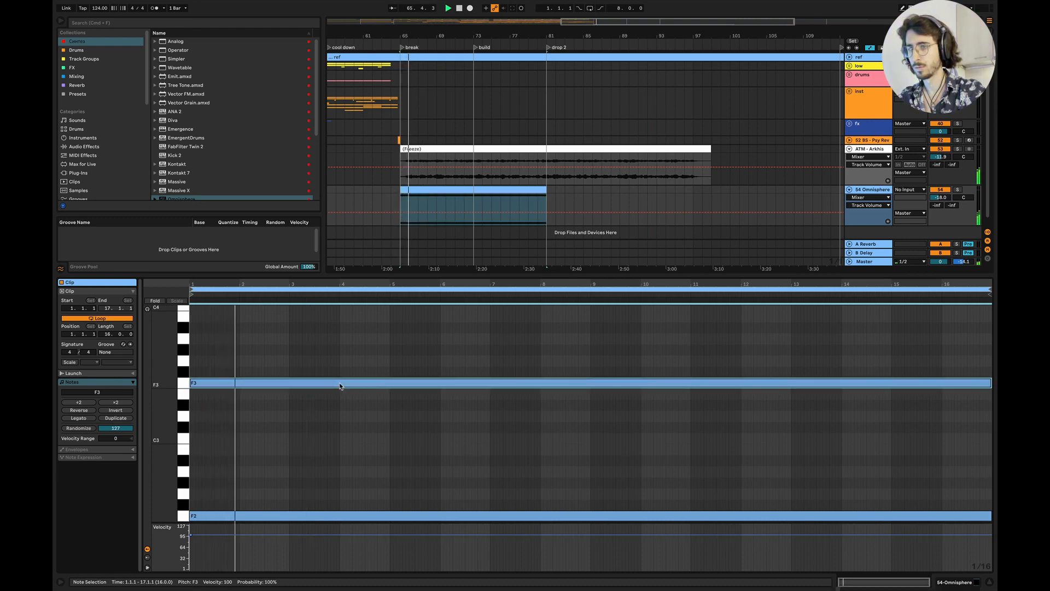
Step: Lower the Omnisphere track volume to -24.0 dB while comparing it soloed and in the mix
left_click_drag(940, 198, 940, 204)
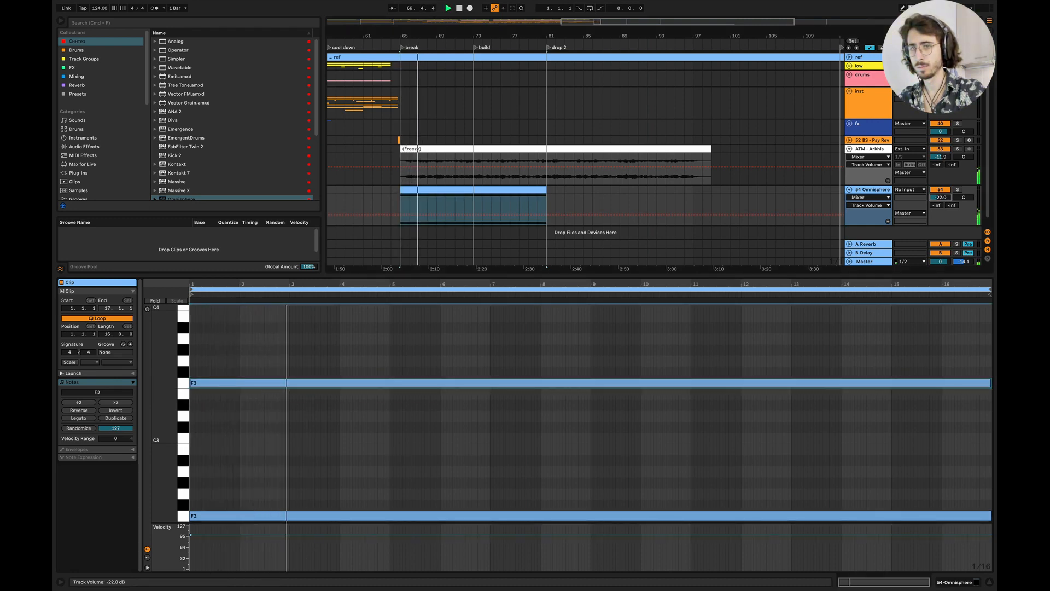
left_click(958, 190)
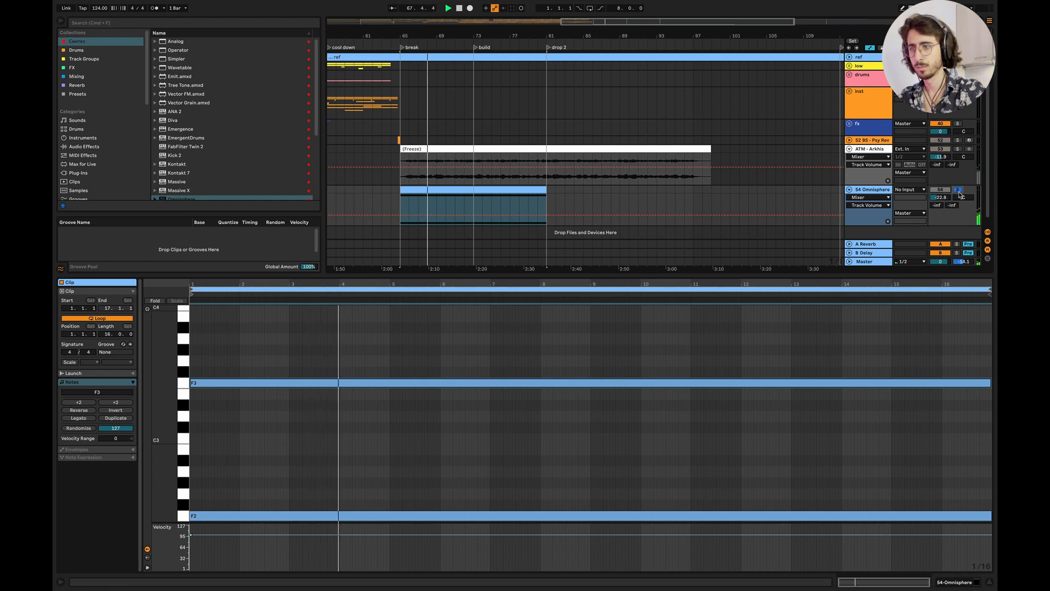
left_click(957, 189)
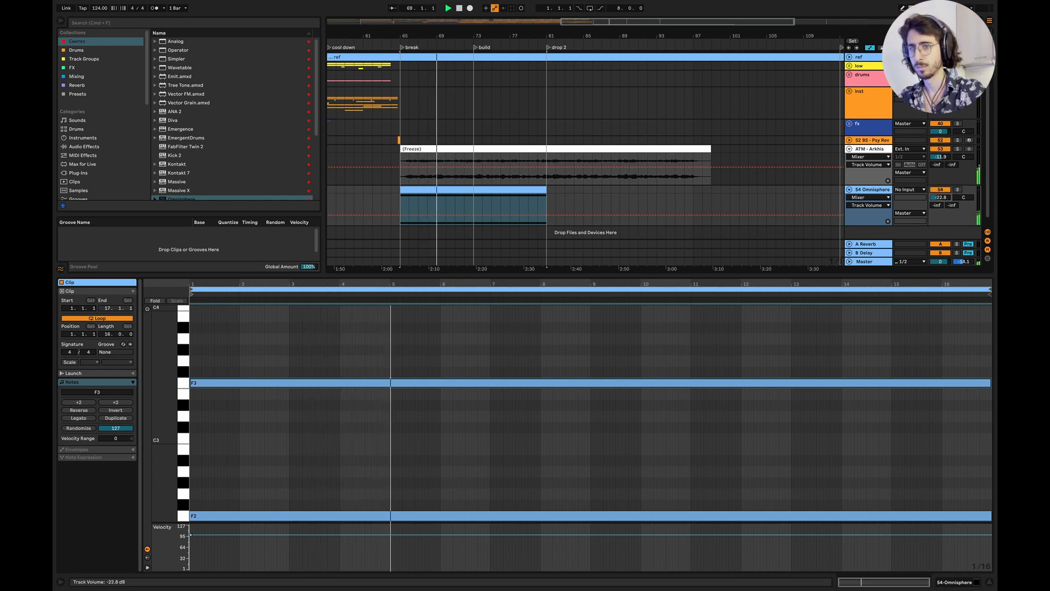
left_click_drag(940, 198, 939, 198)
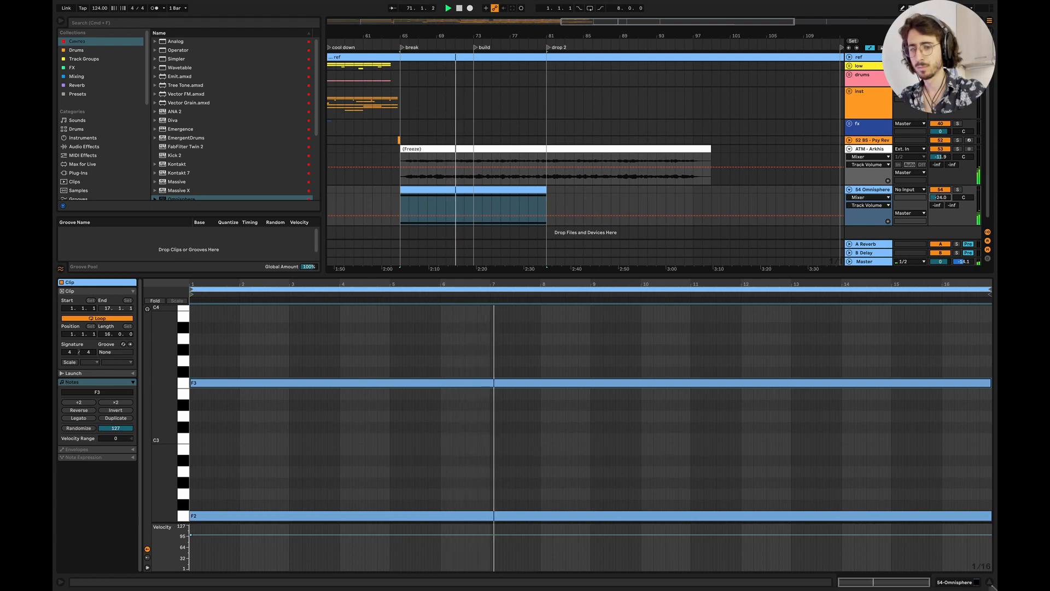
Step: Extend the Omnisphere clip to bar 97 and consolidate it into a single 32-bar clip
left_click(989, 583)
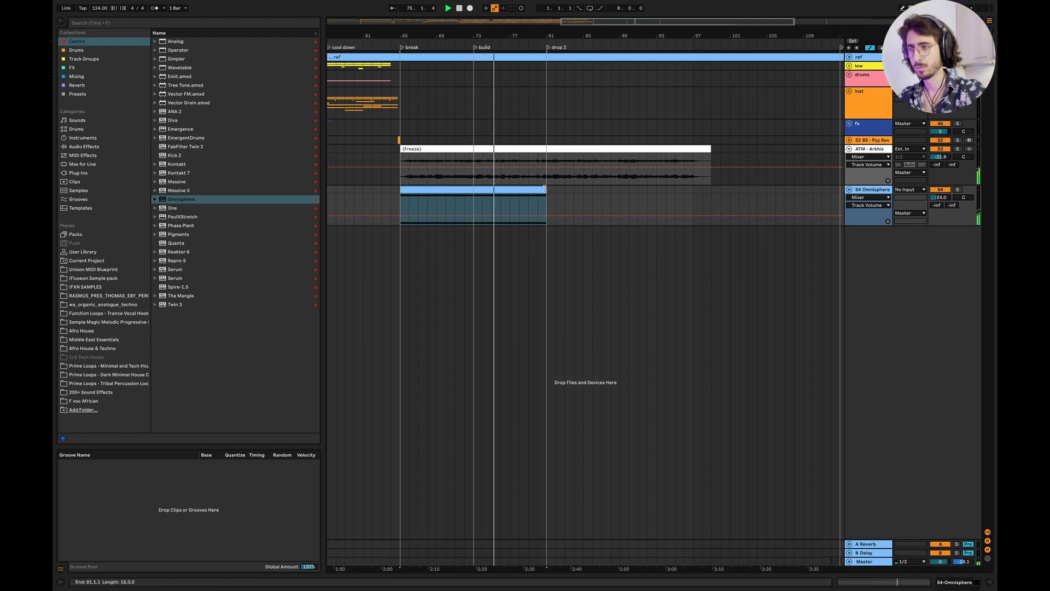
left_click_drag(544, 189, 693, 188)
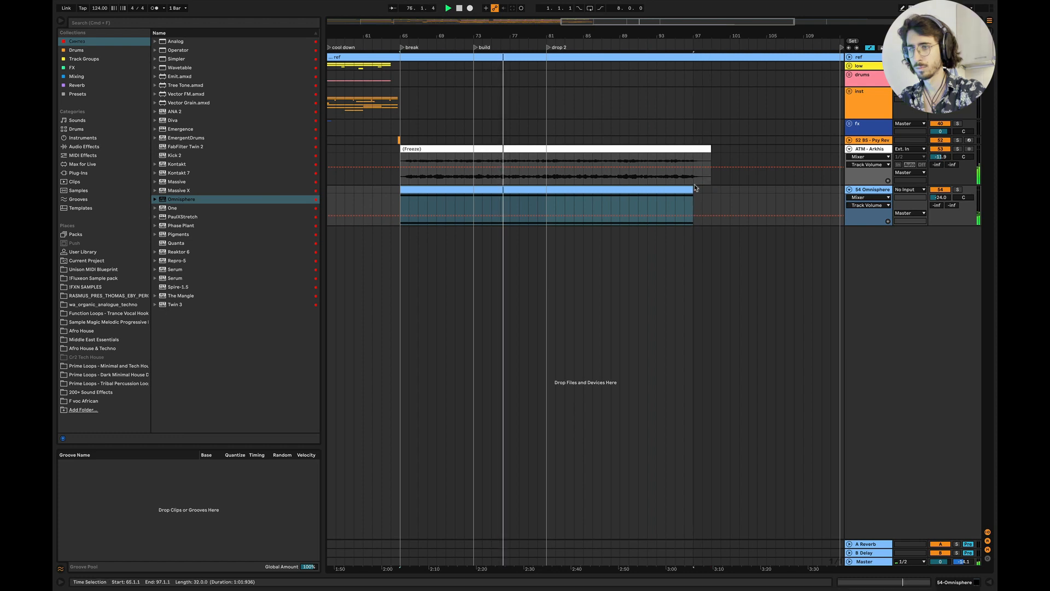
double_click(693, 190)
left_click(650, 383)
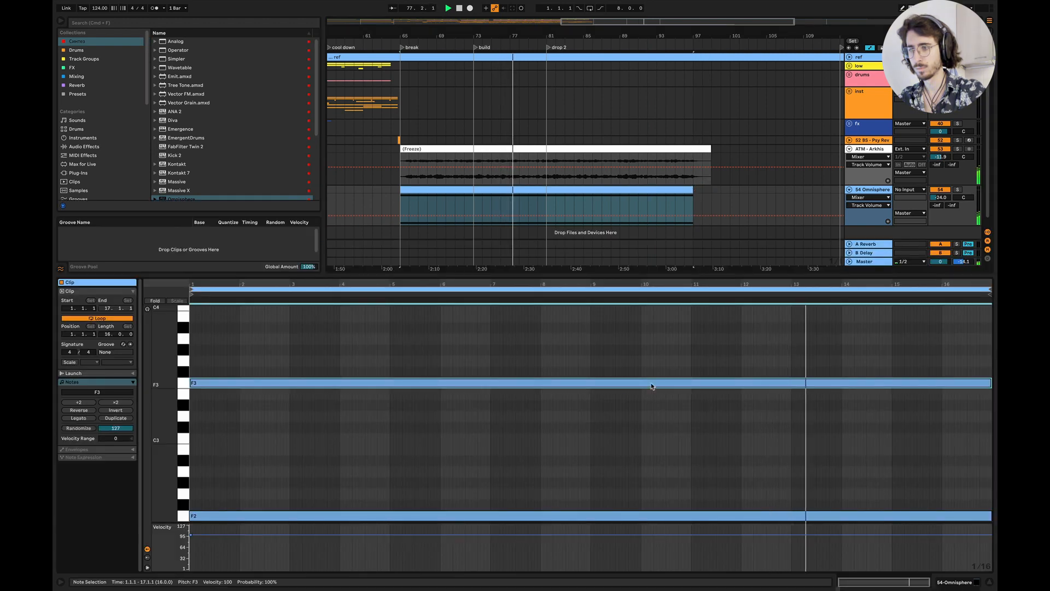
left_click(535, 189)
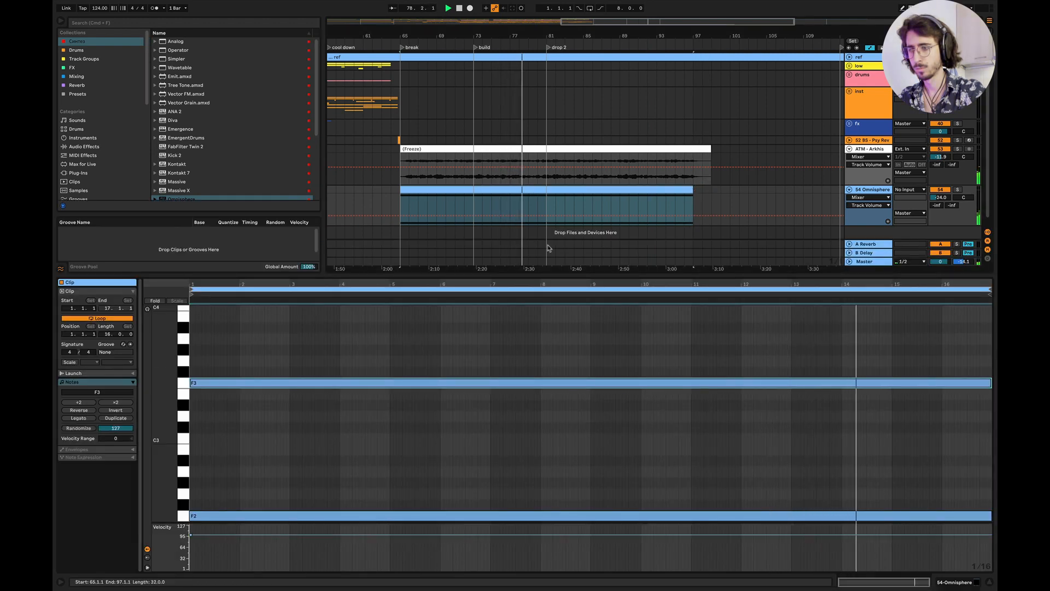
left_click(607, 414)
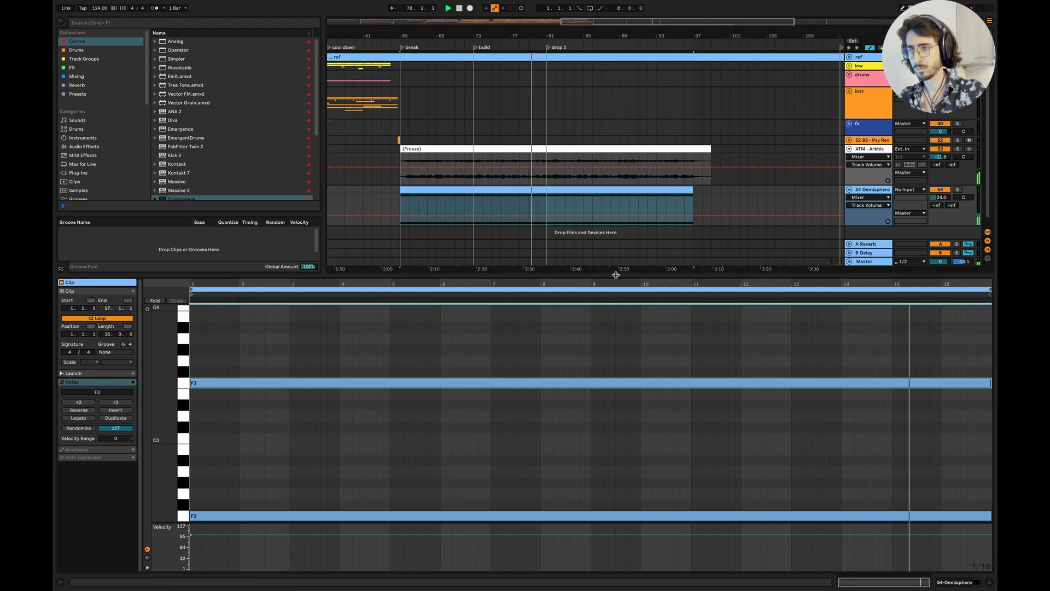
left_click(515, 189)
key("super+j")
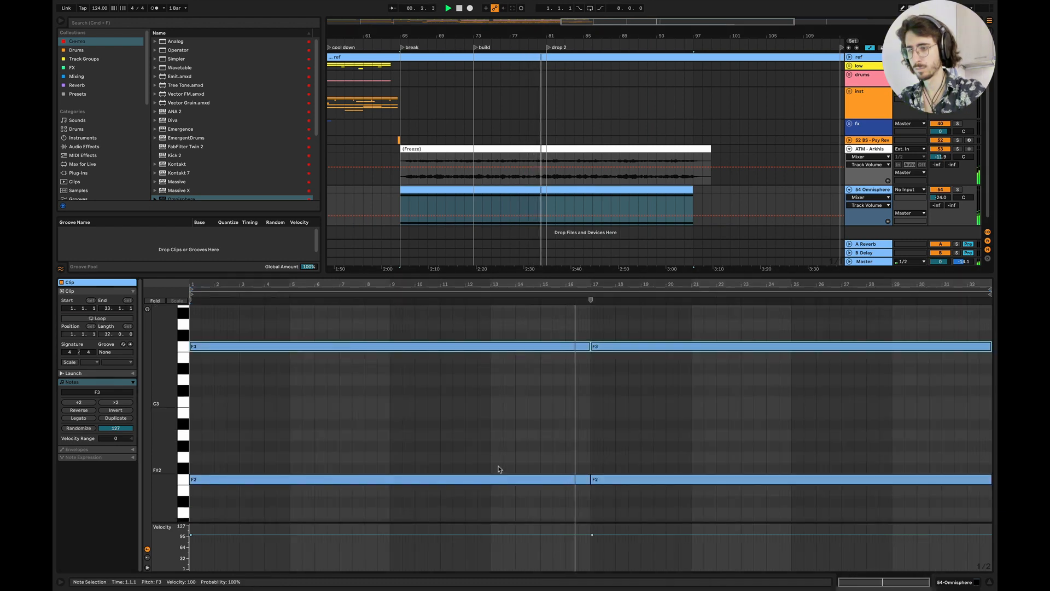
Step: Make the F2 and F3 notes sustain unbroken across all 32 bars and replay the break
left_click_drag(502, 511, 992, 349)
key("space")
key("space")
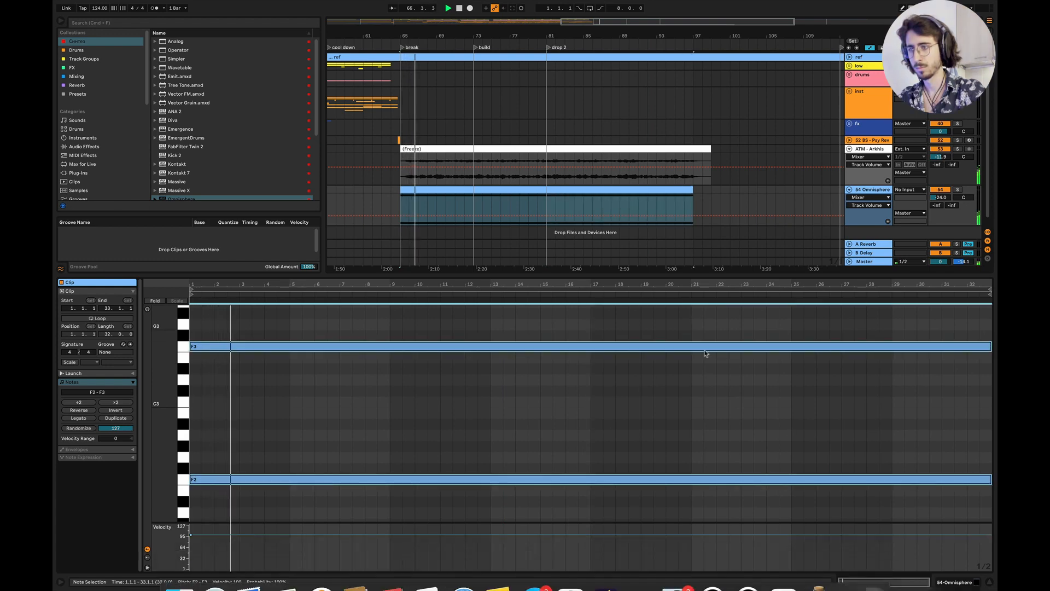
Step: Try deleting the F3 note to hear the F2 drone alone, and undo the deletion
left_click(544, 369)
key("space")
left_click(511, 347)
key("Delete")
key("space")
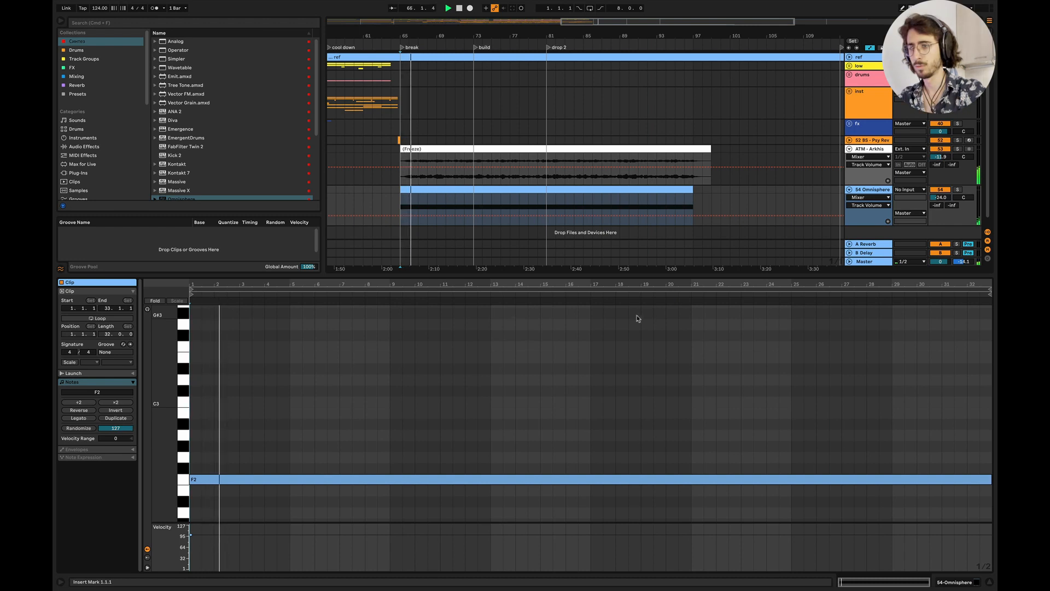
left_click_drag(940, 198, 940, 182)
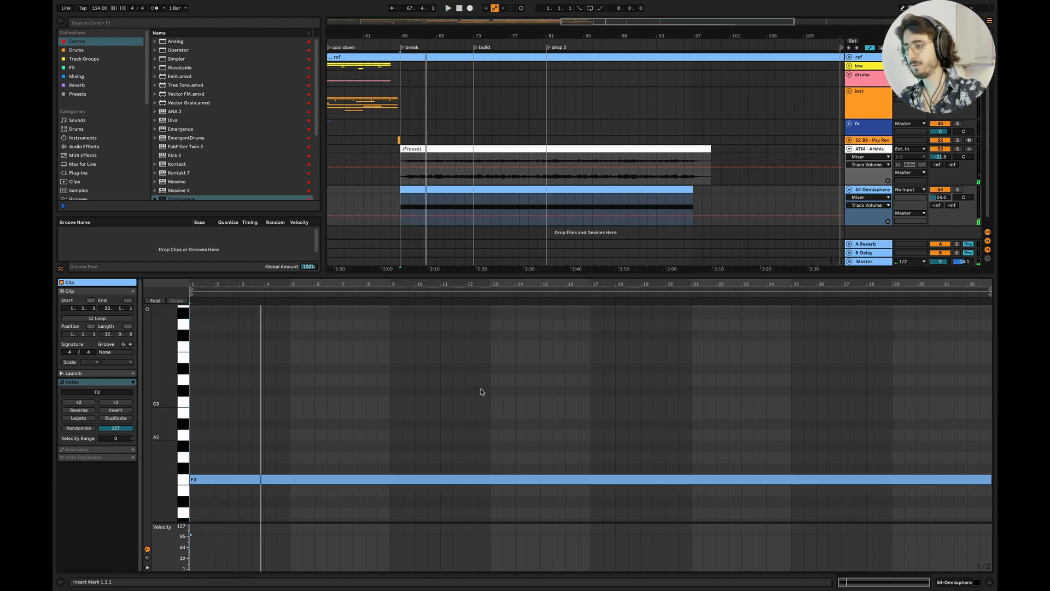
left_click(540, 403)
key("super+z")
Step: Lower the F3 note's velocity to 44 and set the Omnisphere track volume to -20.9 dB
left_click_drag(525, 344, 525, 348)
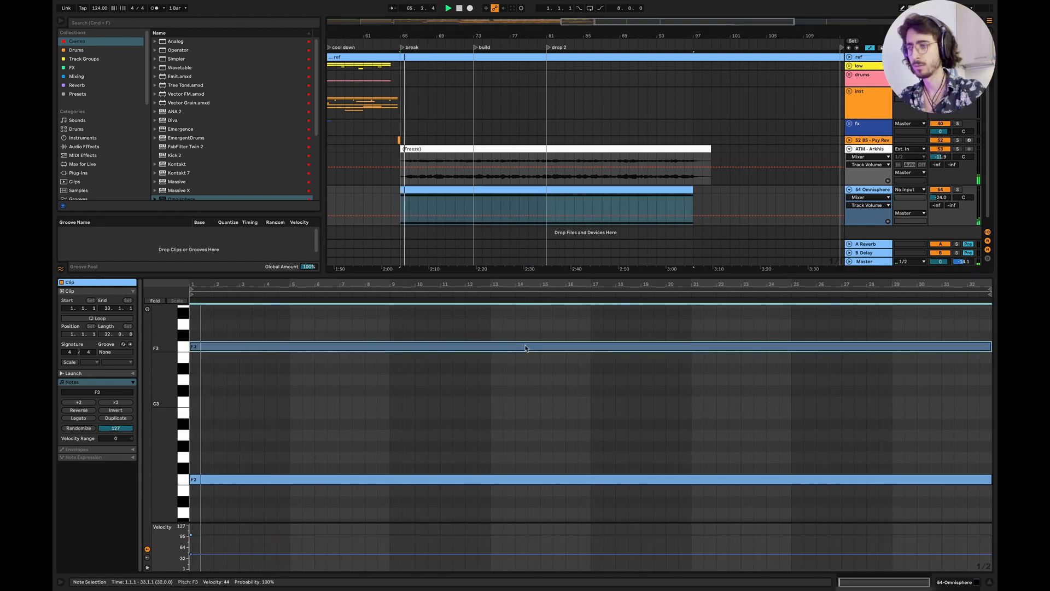
left_click_drag(940, 197, 940, 192)
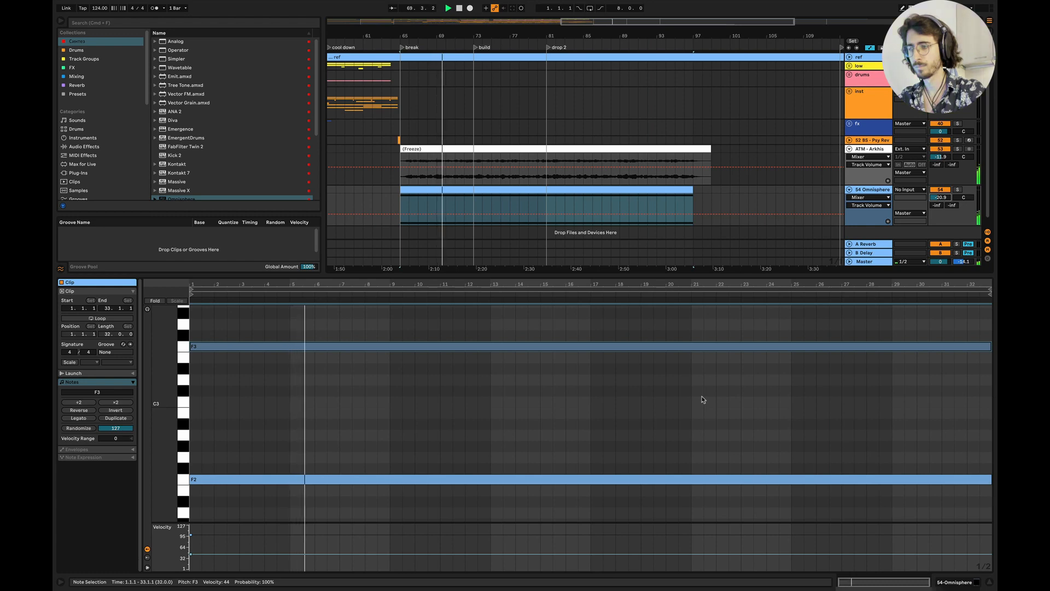
Step: Deactivate the F3 note in the Omnisphere clip
key("0")
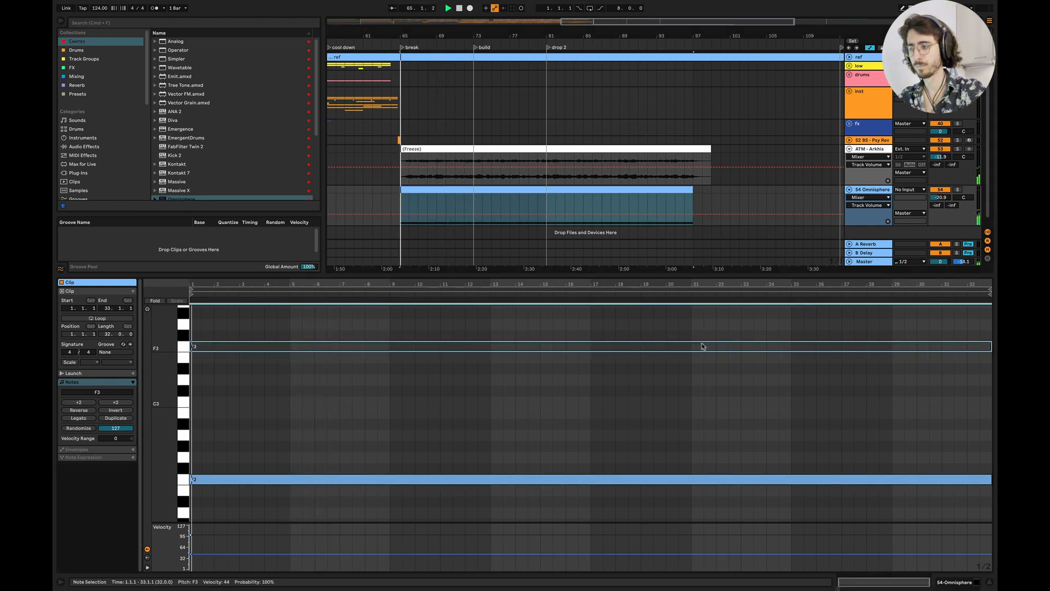
Step: Set the Omnisphere track volume to -18.3 dB and fade out the end of the Arkhis clip from bar 97
left_click_drag(940, 198, 940, 186)
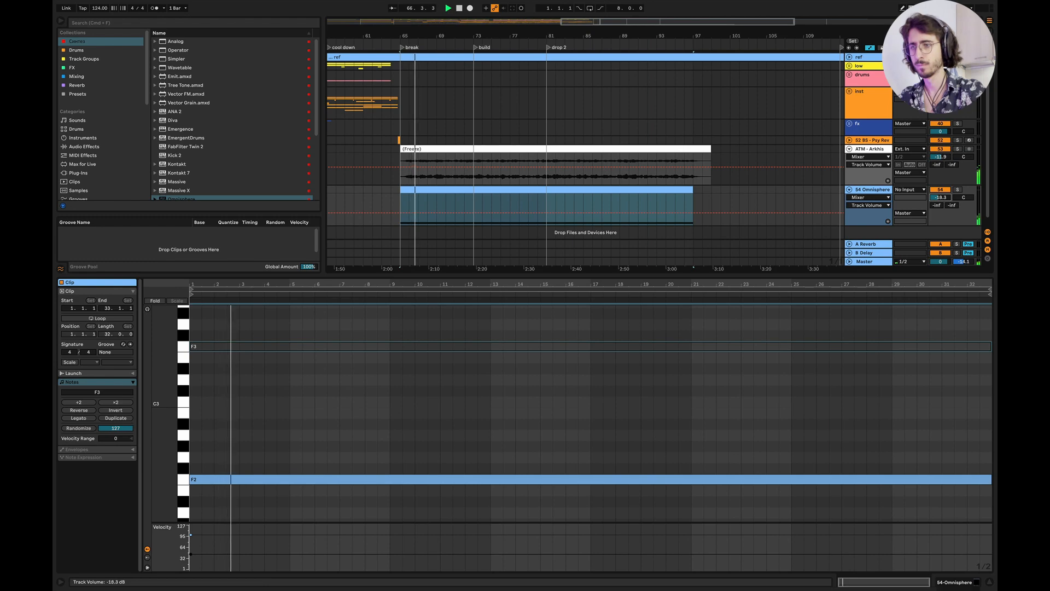
left_click(989, 582)
key("a")
left_click_drag(710, 154, 693, 140)
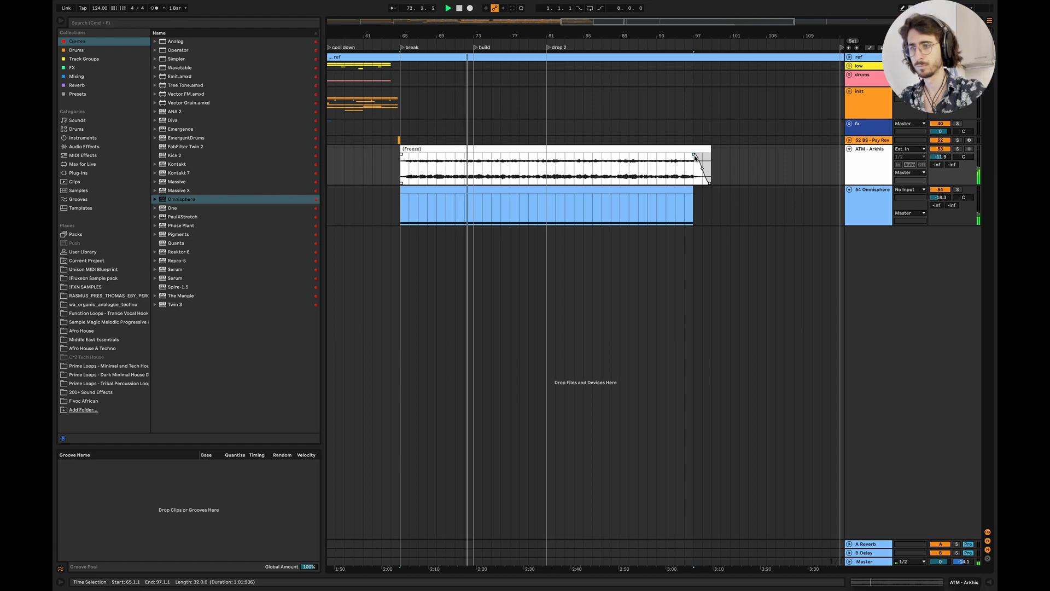
Step: Try reactivating the F3 note to hear it together with F2, and deactivate F3 again in the Omnisphere clip
double_click(583, 189)
left_click(511, 346)
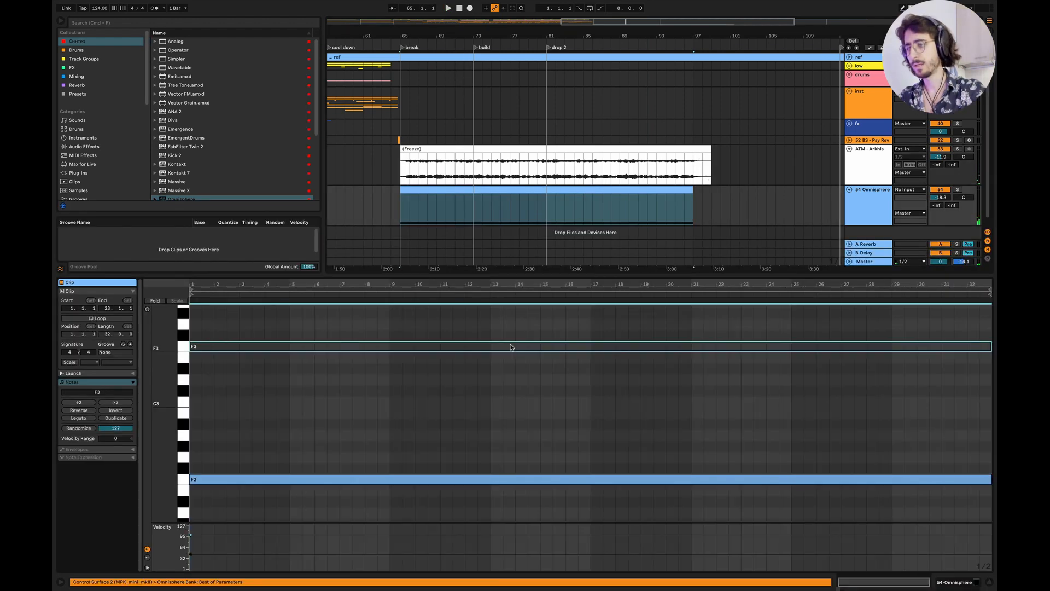
key("space")
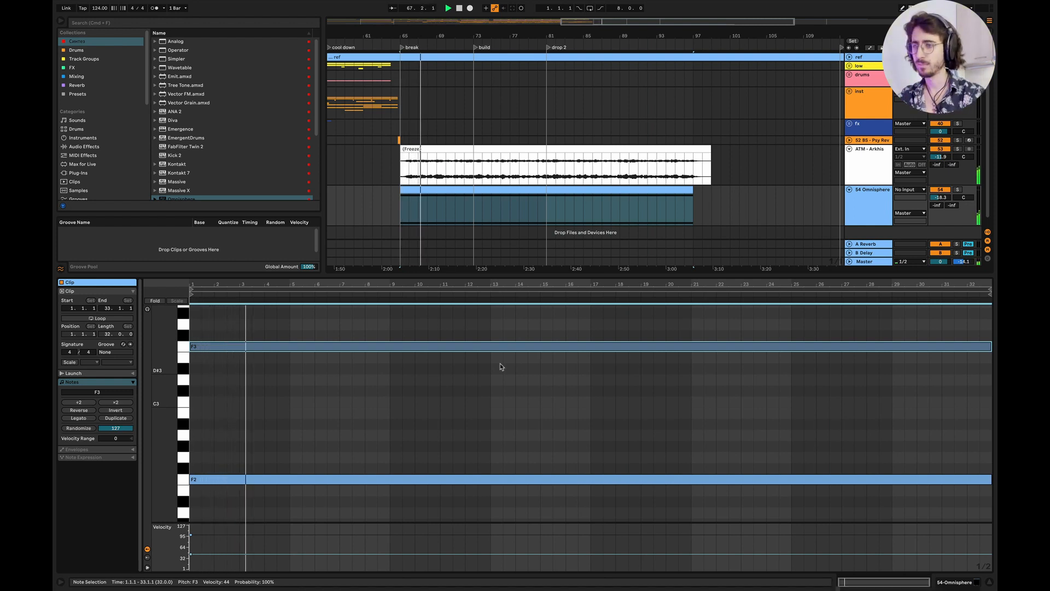
key("super+alt+l")
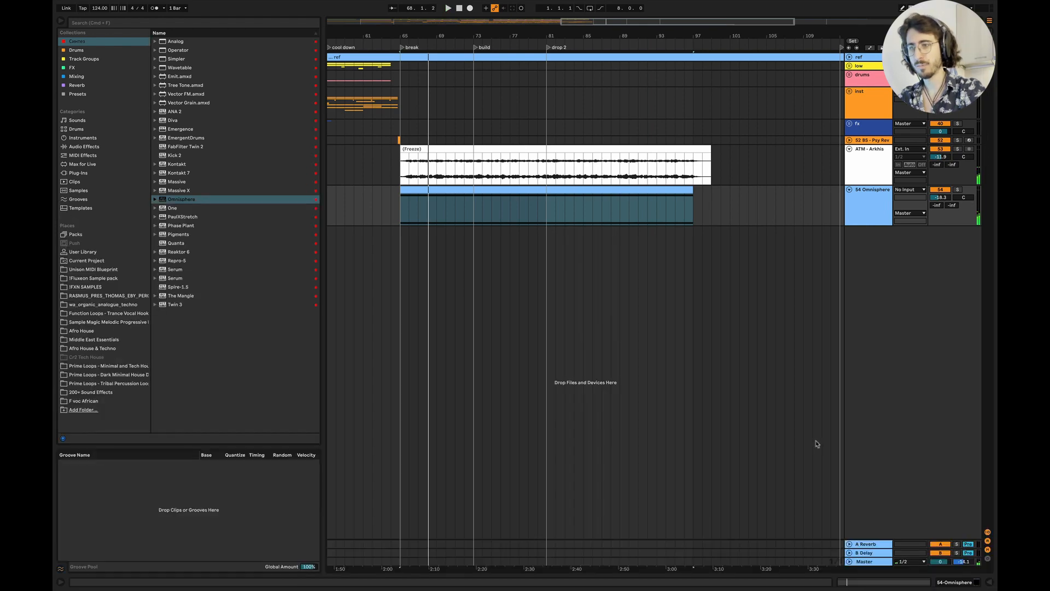
double_click(654, 193)
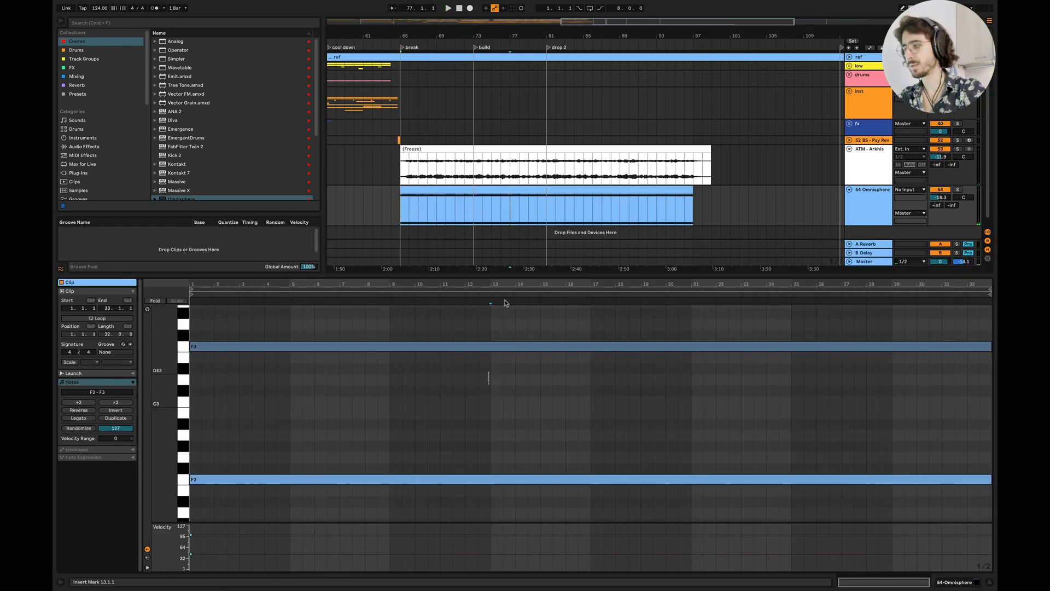
key("0")
left_click(990, 584)
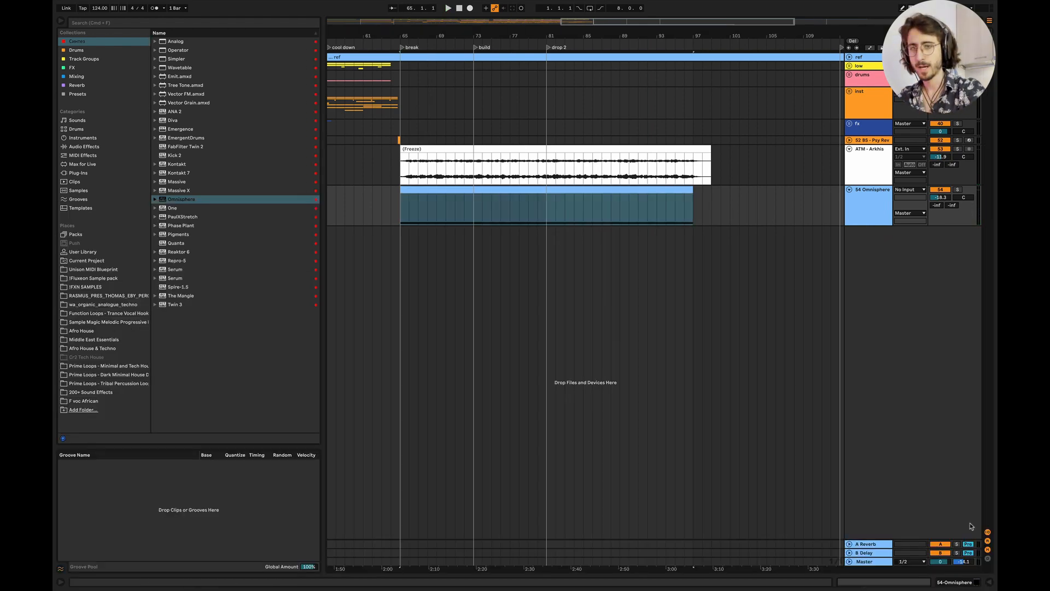
Step: Freeze the Omnisphere track and copy its frozen F2 audio onto a new audio track, extending the clip to bar 99
right_click(865, 204)
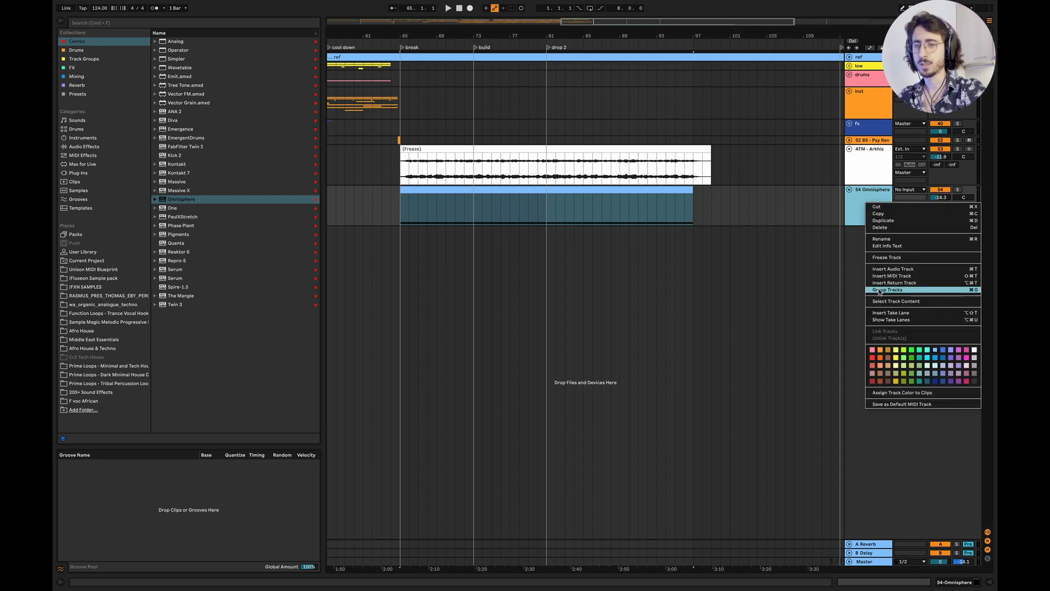
left_click(878, 257)
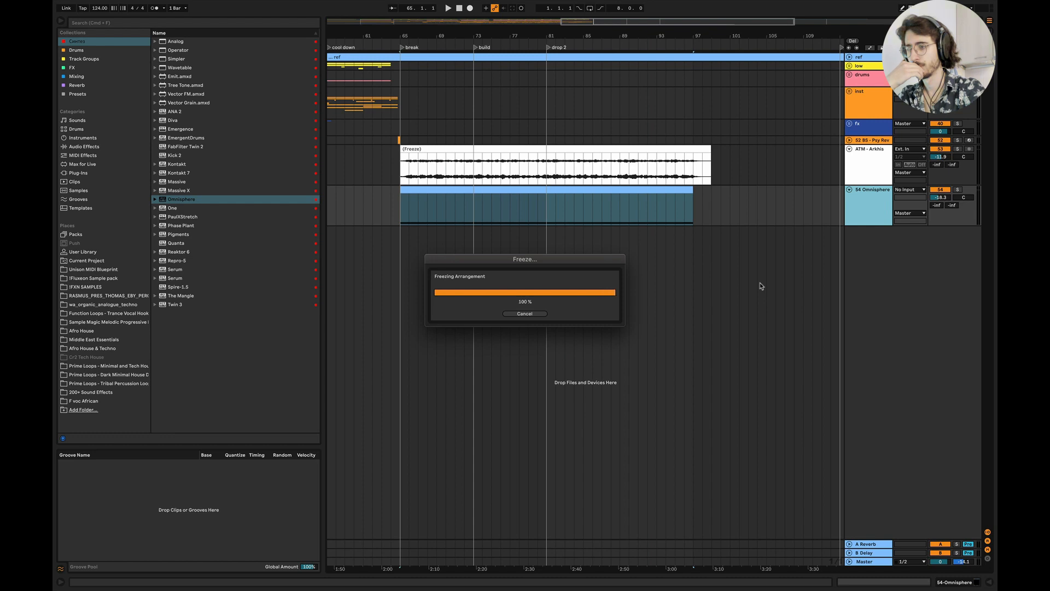
left_click(409, 224)
right_click(884, 289)
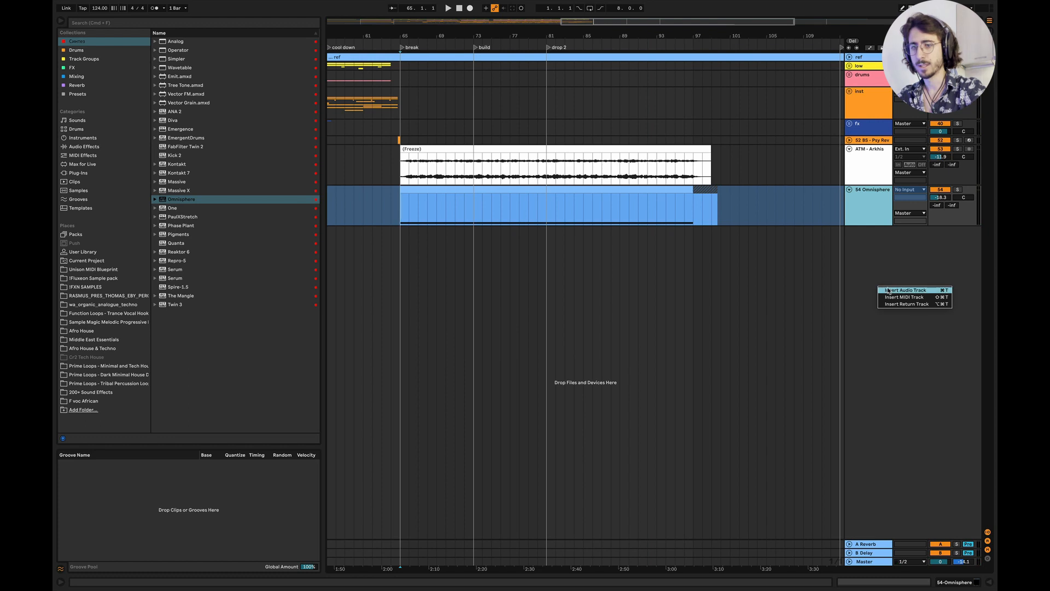
left_click_drag(485, 188, 490, 262)
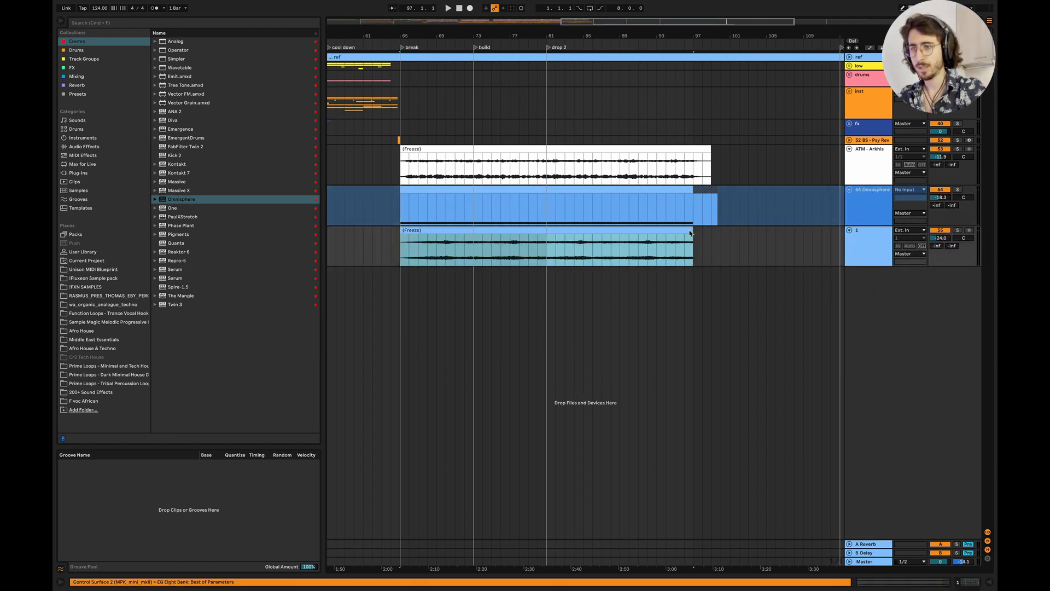
left_click_drag(691, 230, 705, 230)
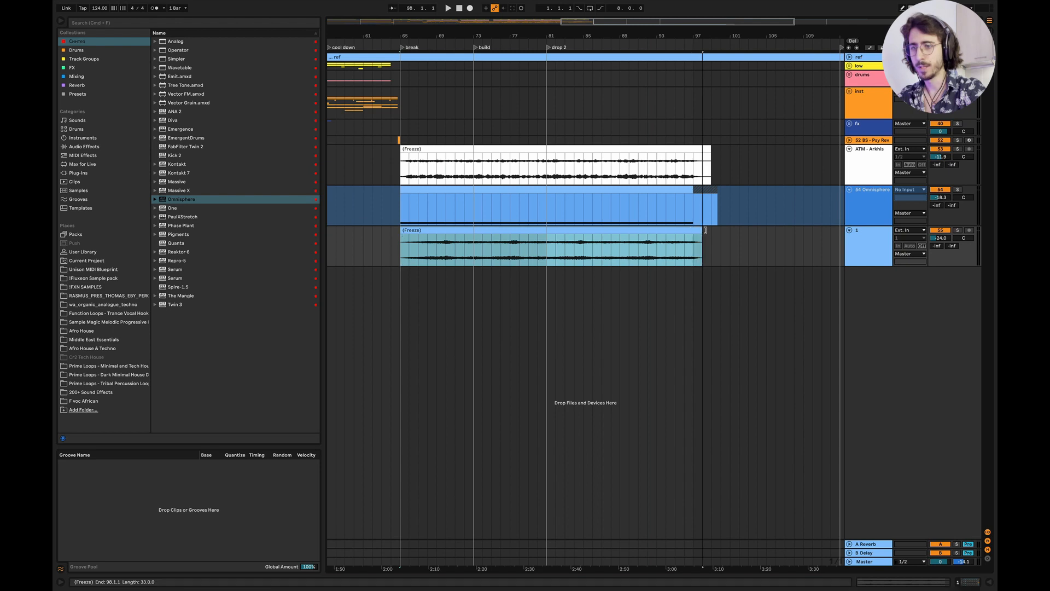
Step: Unfreeze the Omnisphere track, deactivate the F2 note and reactivate F3 in its clip
right_click(859, 215)
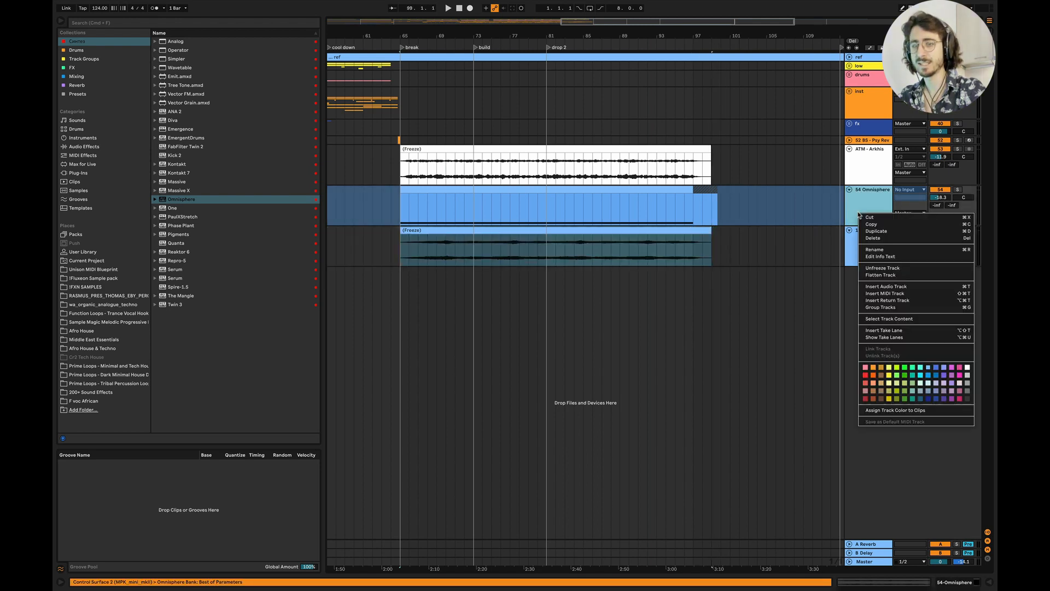
left_click(882, 267)
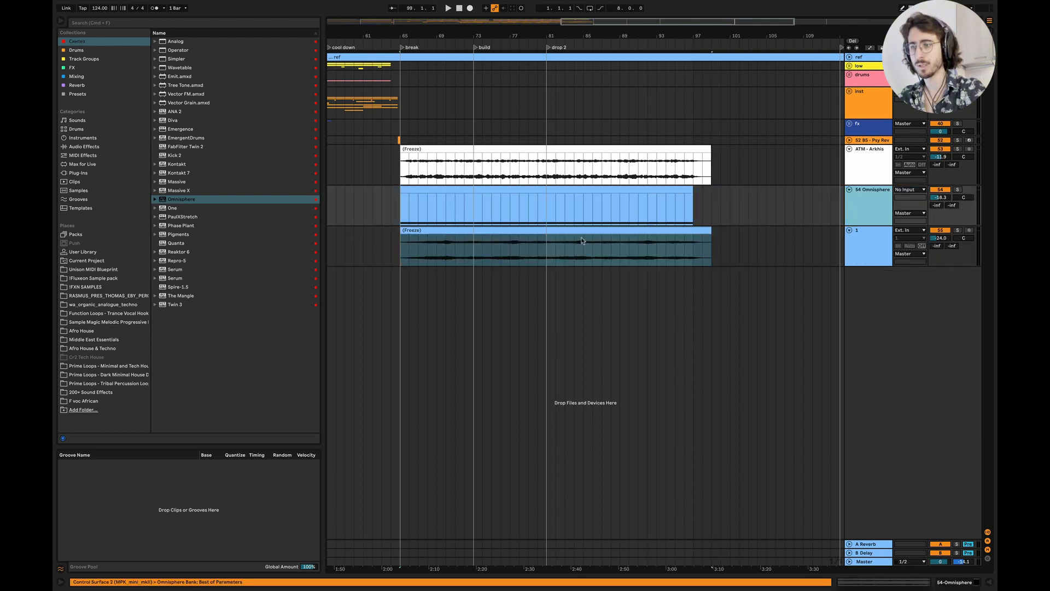
double_click(558, 200)
left_click(443, 479)
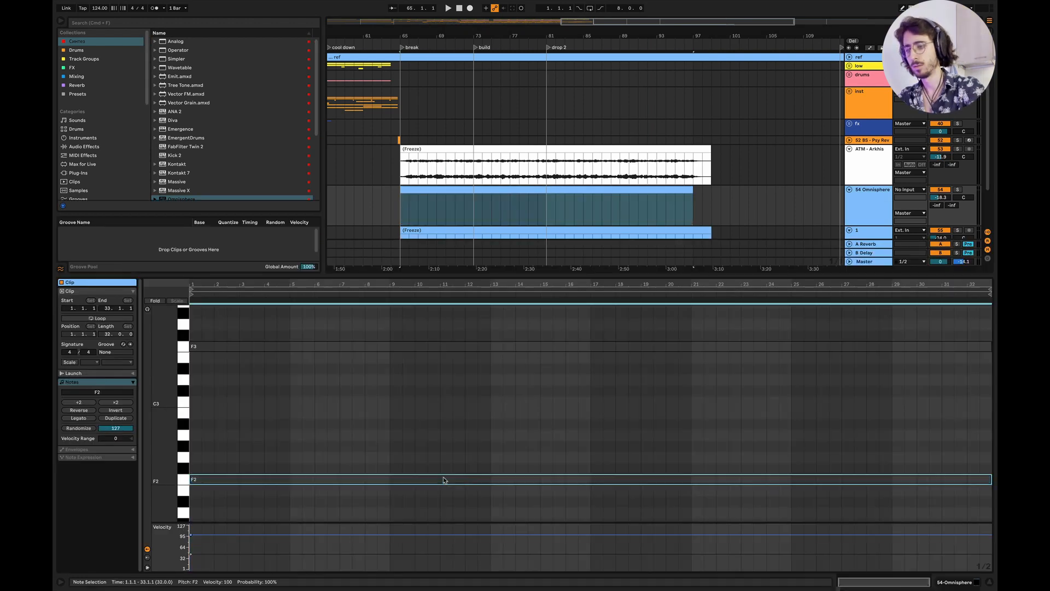
key("shift+Up")
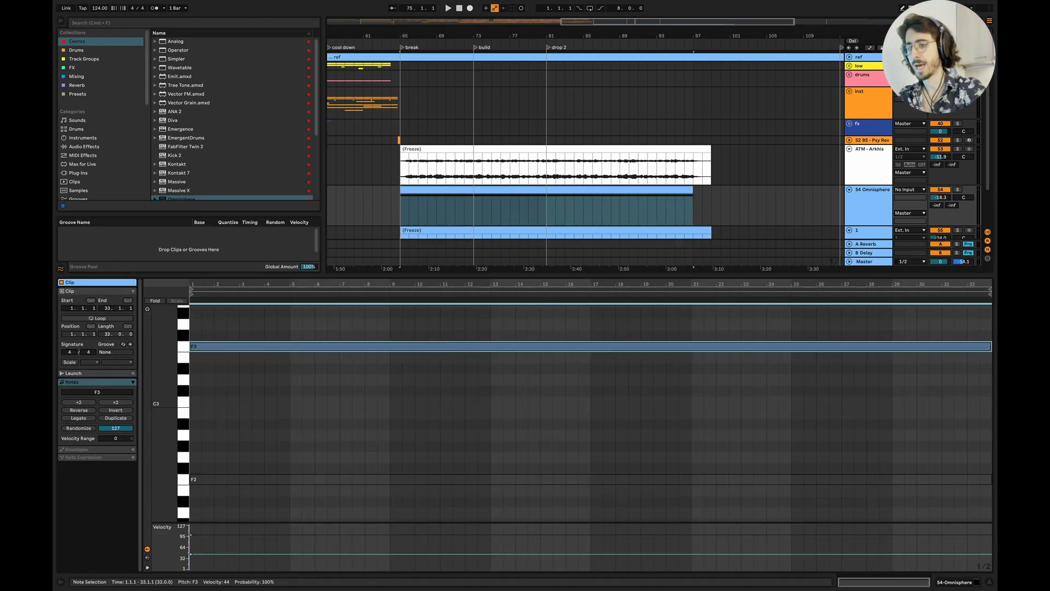
left_click_drag(627, 345, 626, 332)
left_click(989, 582)
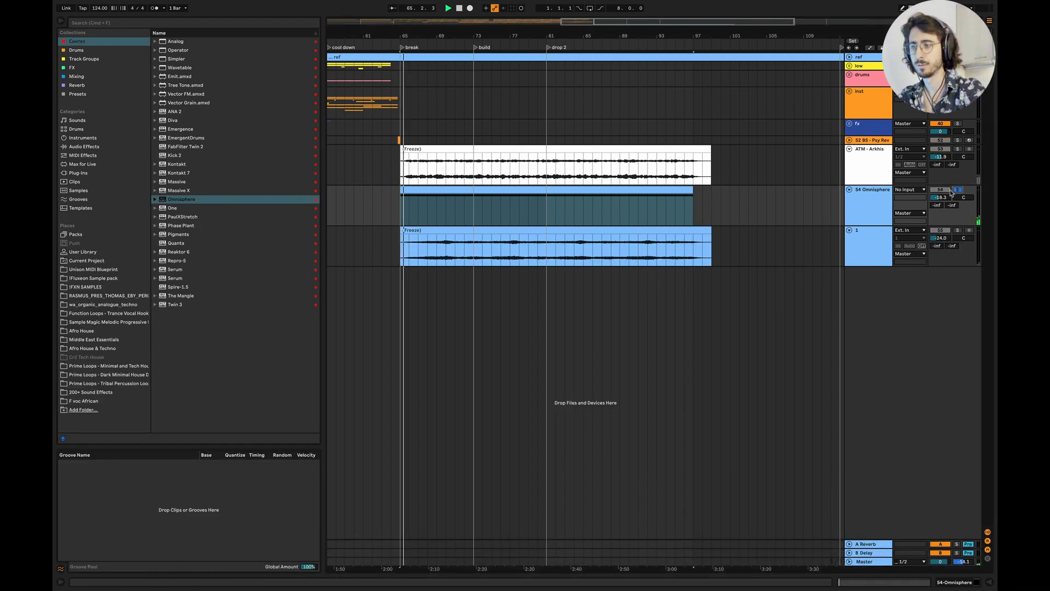
Step: Preview the F3 drone soloed and freeze the Omnisphere track again
key("space")
right_click(864, 210)
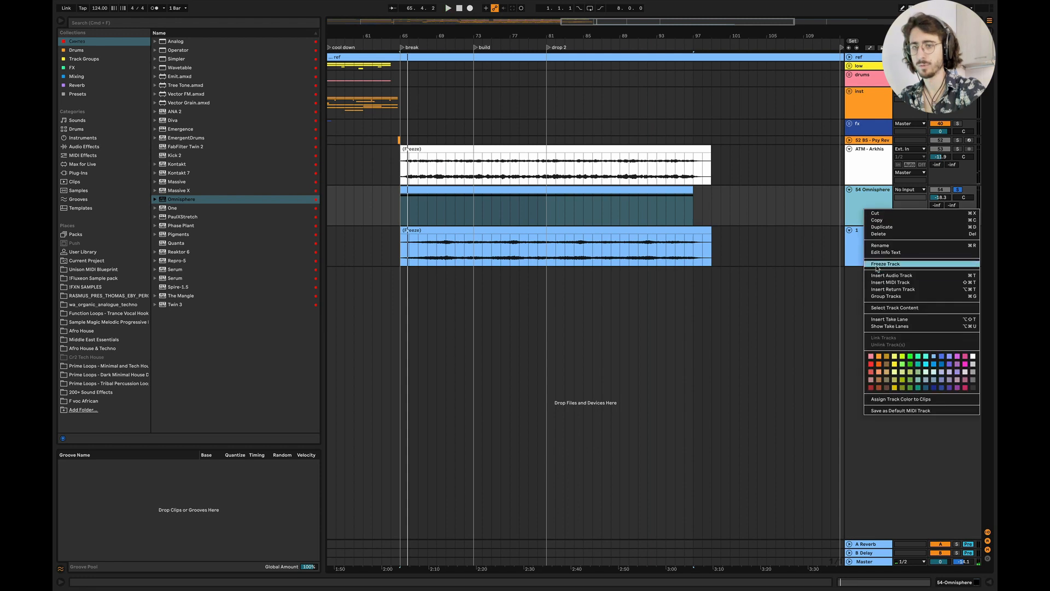
left_click(875, 263)
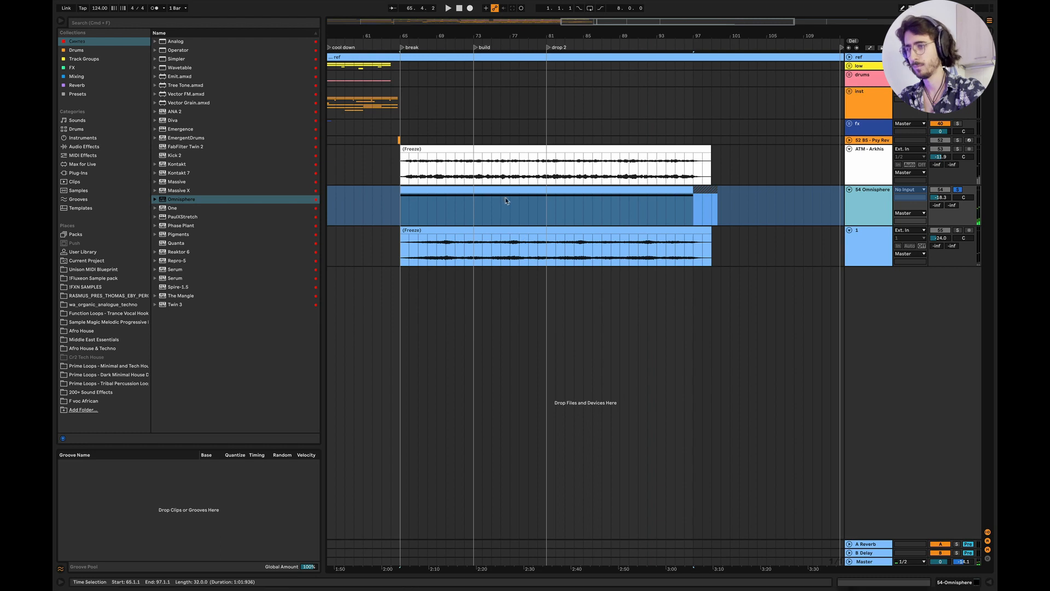
left_click_drag(504, 188, 473, 304)
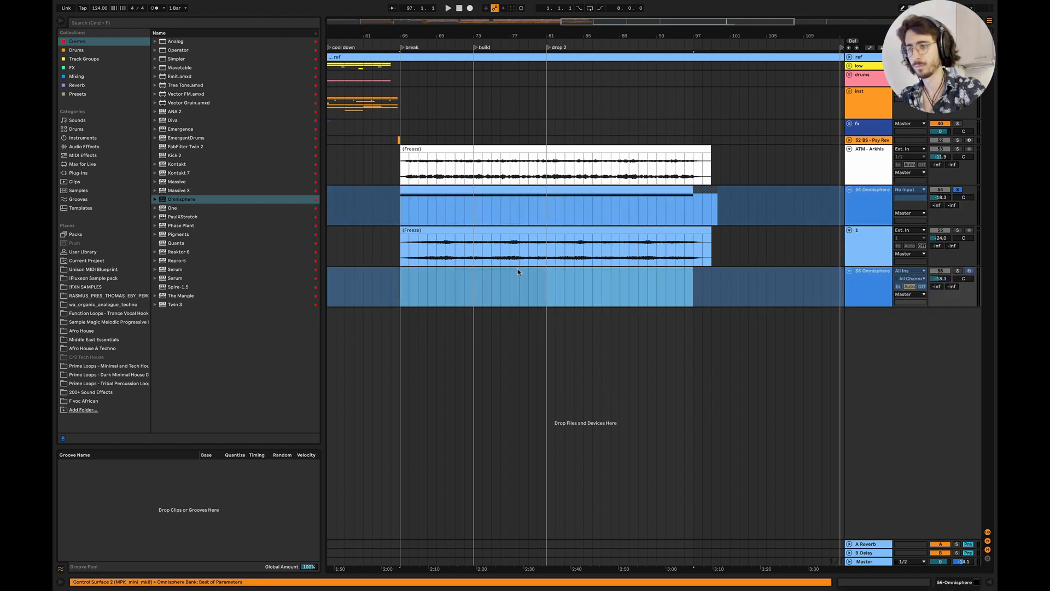
left_click(878, 268)
key("Delete")
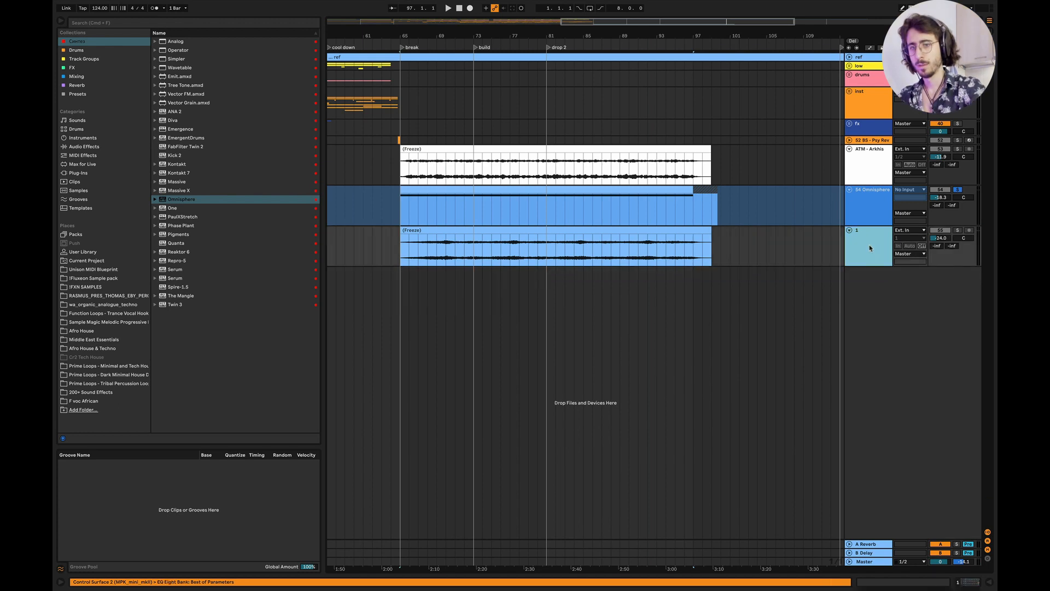
Step: Place the frozen F3 audio on a second audio track below the F2 one, ending at bar 99, and unfreeze the Omnisphere track
left_click_drag(439, 196, 441, 306)
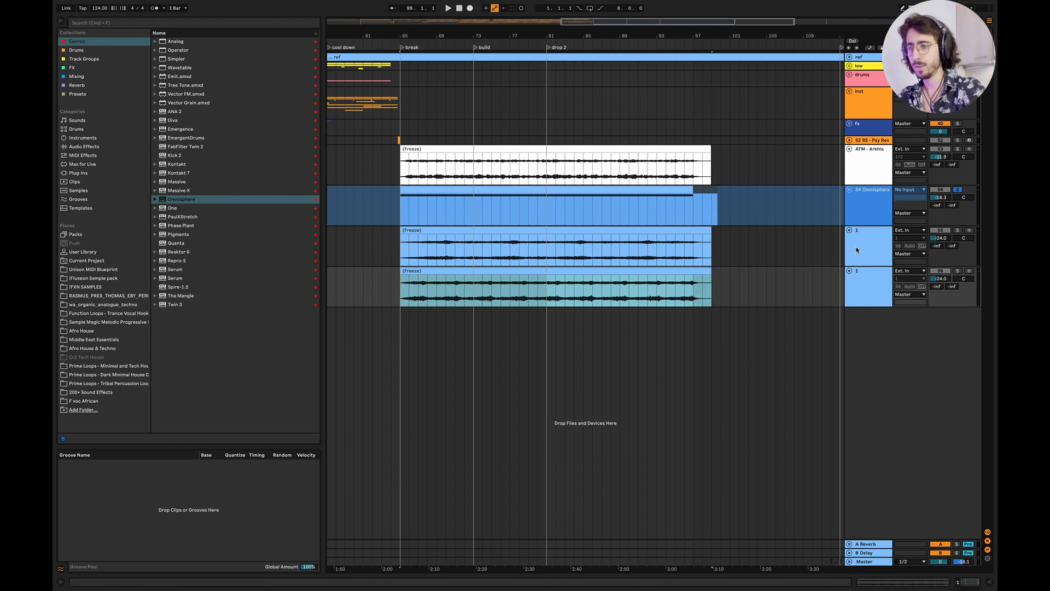
right_click(882, 212)
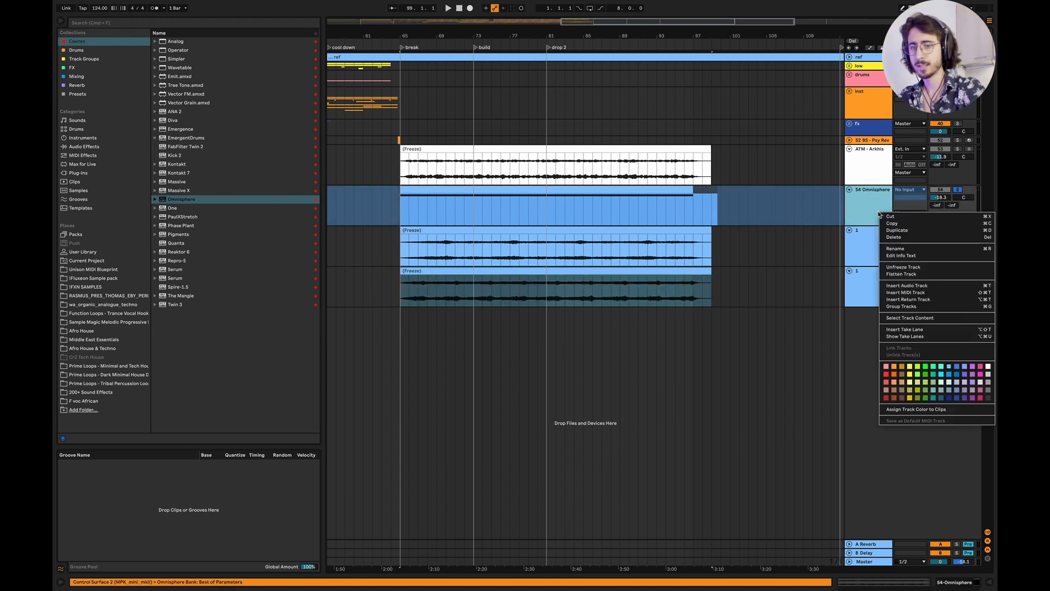
left_click(904, 272)
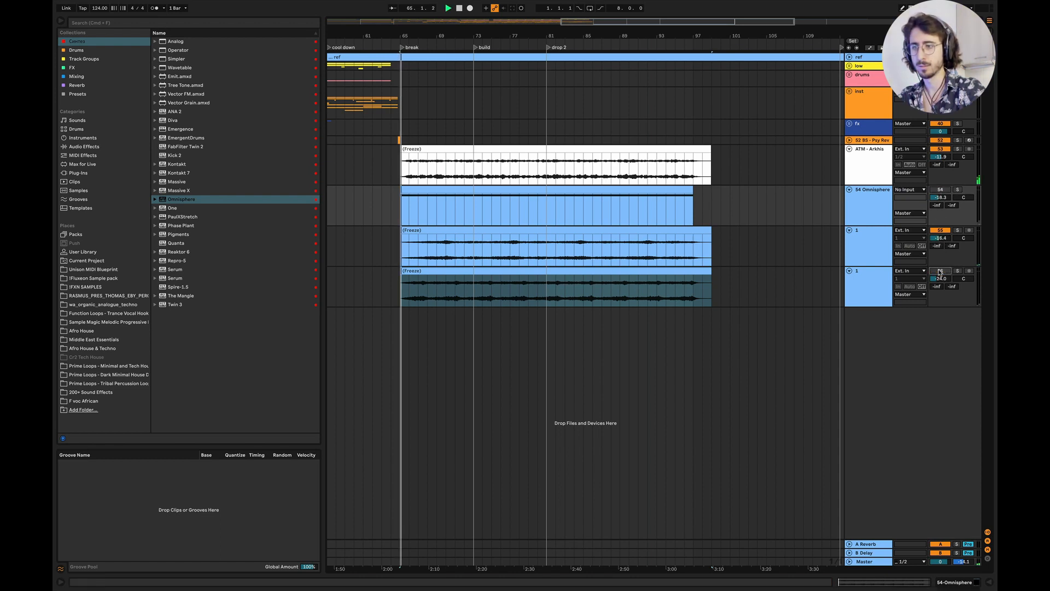
Step: Set the F2 and F3 audio track volumes to -17.6 dB and -25.5 dB, and fade out the ends of both clips
left_click_drag(940, 238, 941, 281)
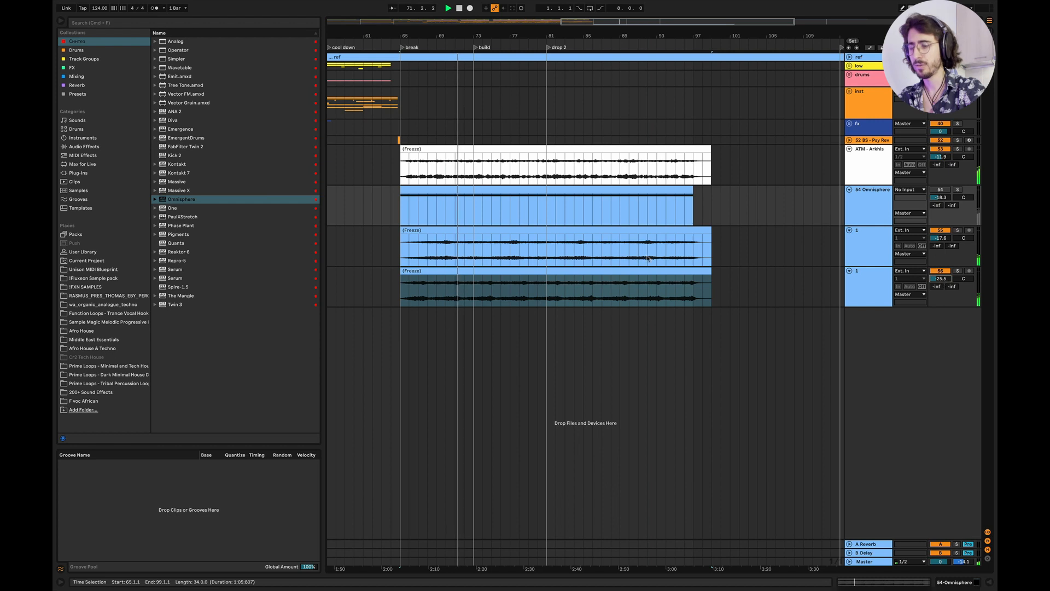
left_click(695, 281)
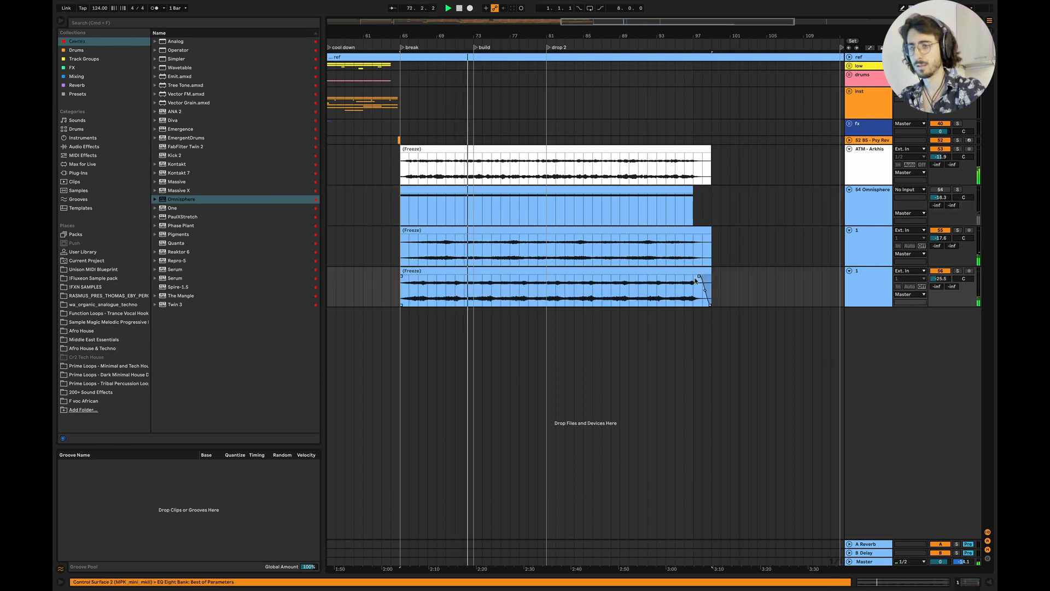
left_click(662, 265)
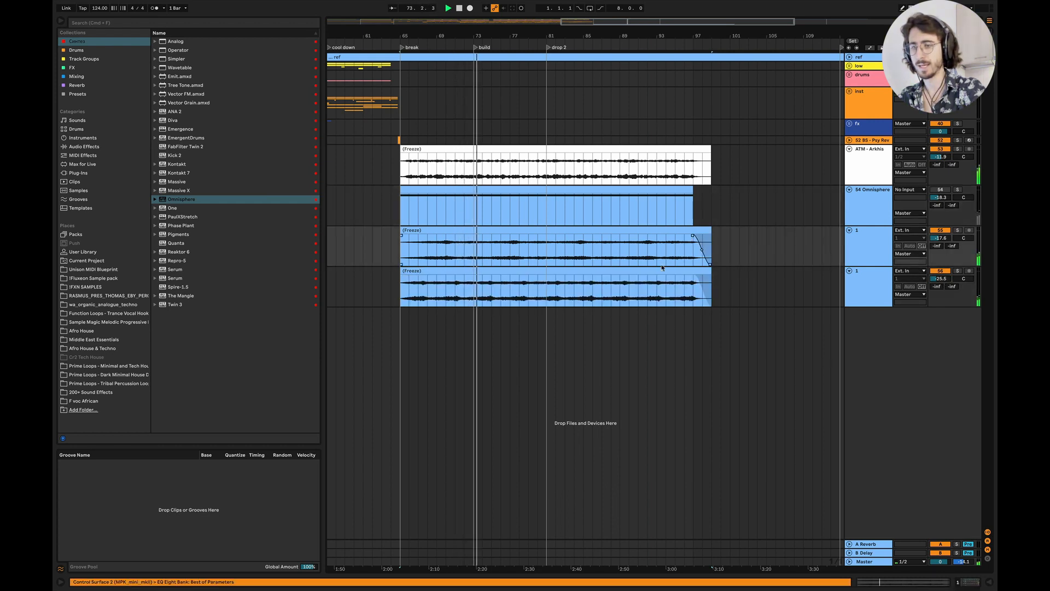
Step: Move the two rendered drone tracks above Omnisphere and group them with ATM - Arkhis as "atmos"
left_click(860, 248)
left_click(860, 277, "shift")
left_click_drag(873, 232, 874, 193)
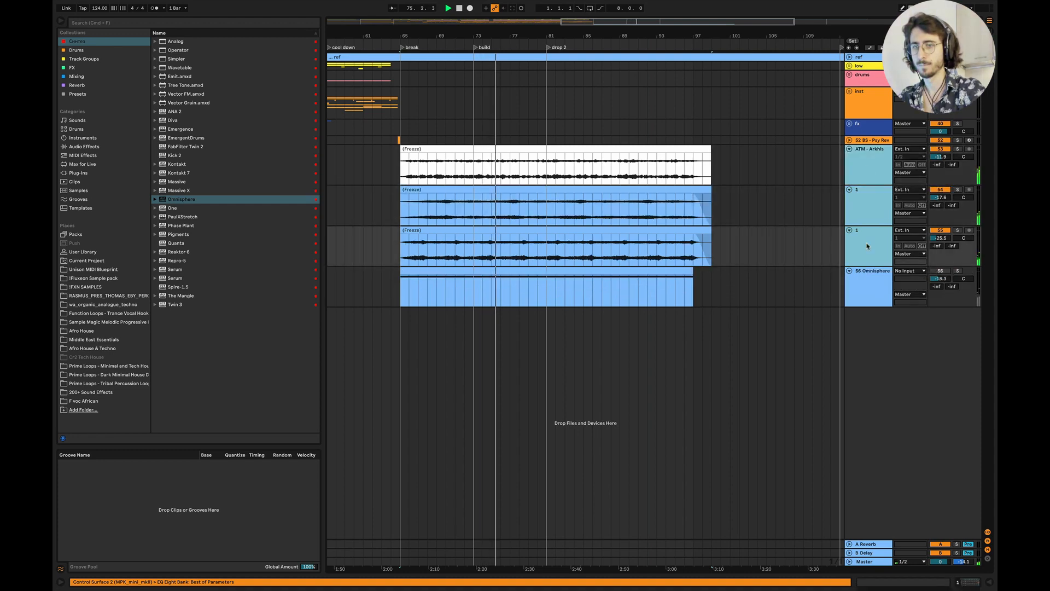
key("super+g")
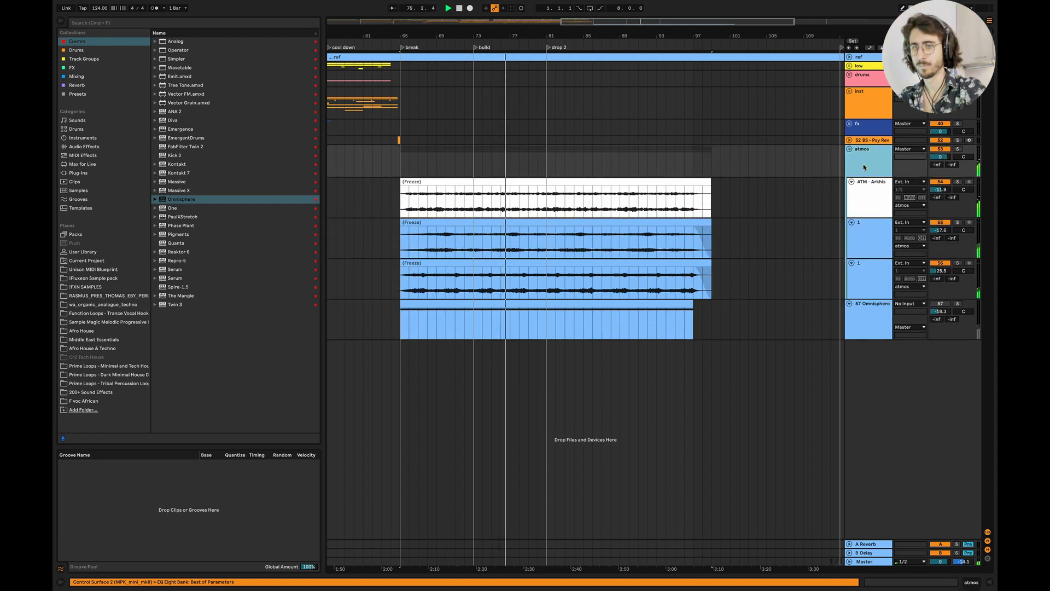
Step: Colour the atmos group white and apply the colour to its grouped tracks and clips
right_click(864, 167)
left_click(867, 164)
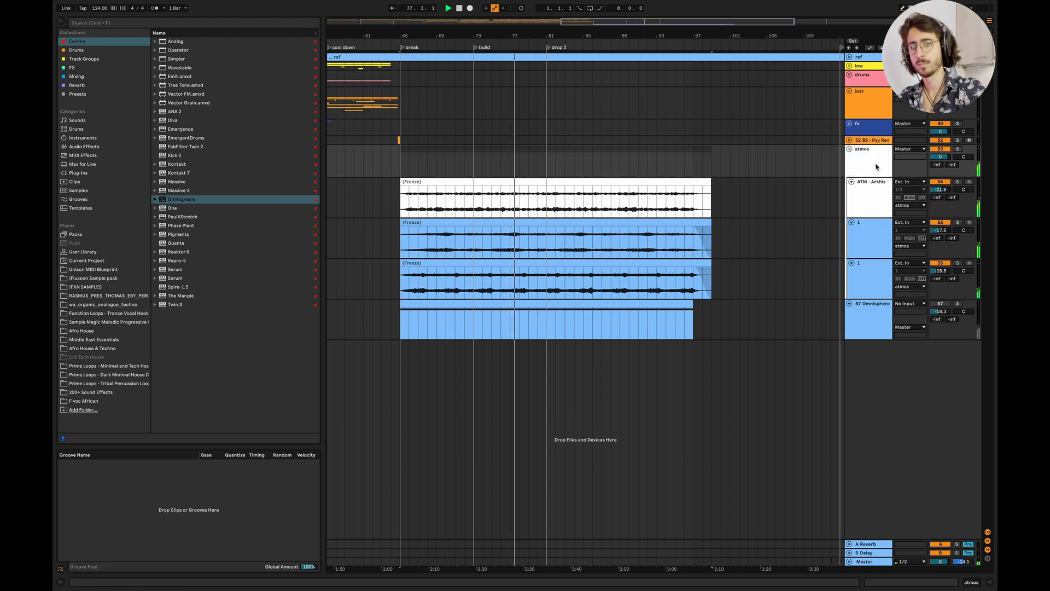
right_click(868, 162)
left_click(960, 284)
Step: Replay the layered break from bar 65, and solo and unfold the ref track for comparison
left_click(410, 242)
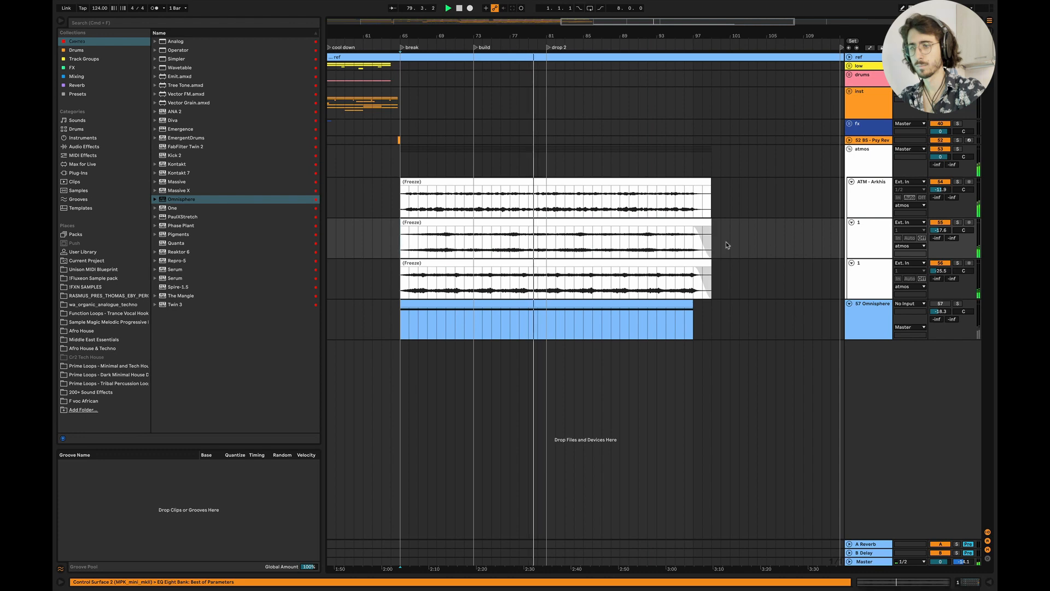
left_click(694, 274)
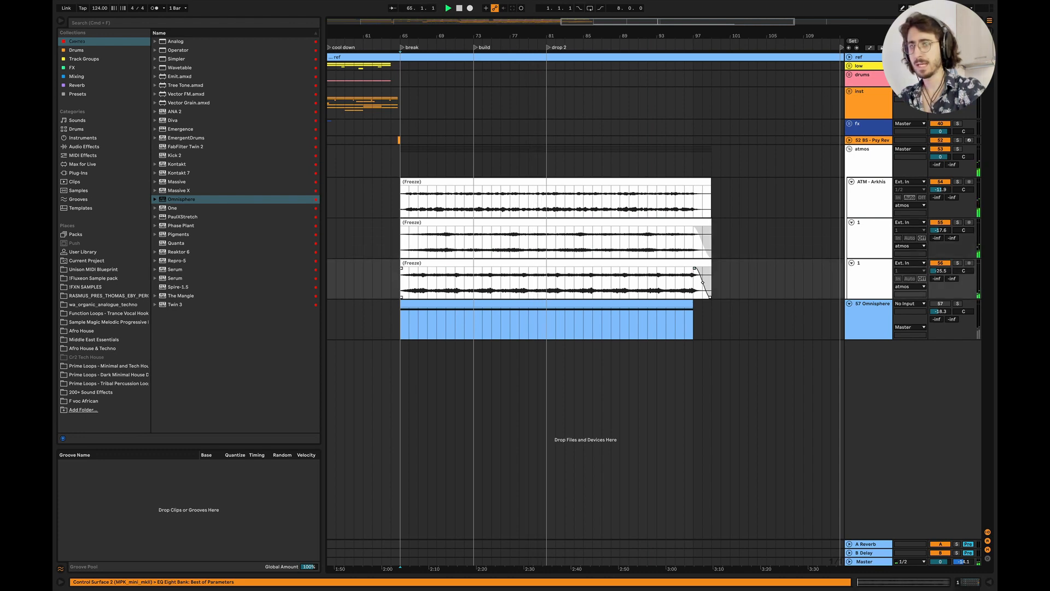
left_click(957, 57)
left_click(849, 57)
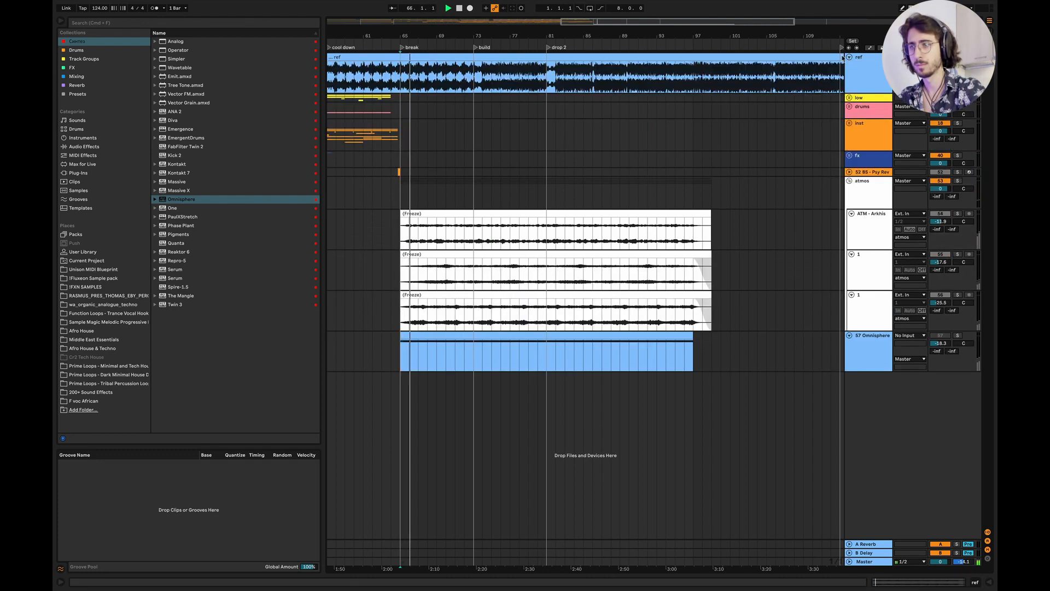
Step: Listen to the reference track from bar 61 and from the start of its break at bar 65
scroll(620, 107, "left", 4)
scroll(619, 107, "left", 1)
left_click(499, 87)
key("space")
key("space")
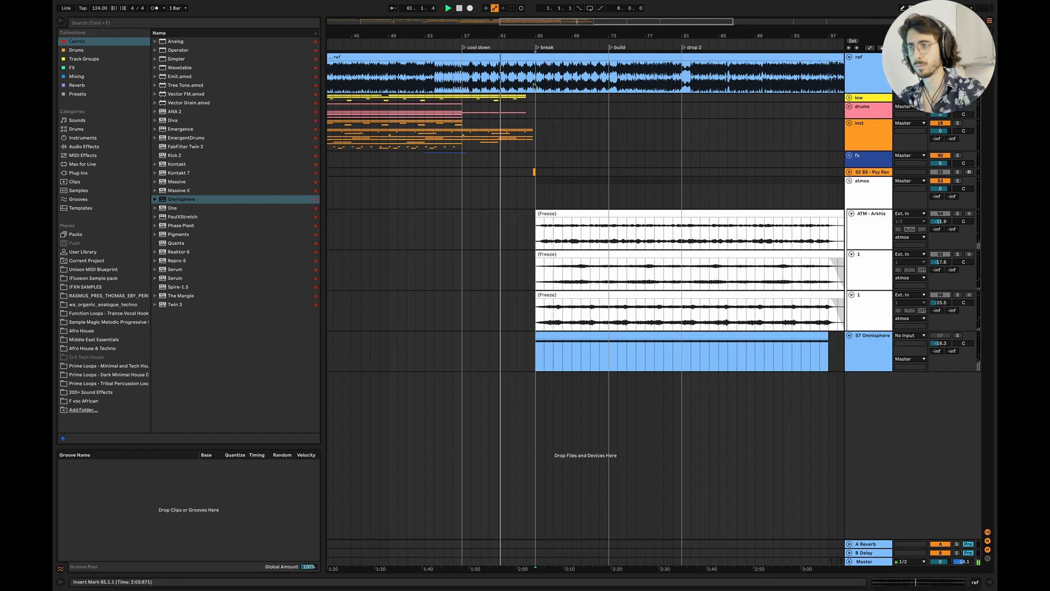
left_click(535, 87)
key("space")
key("space")
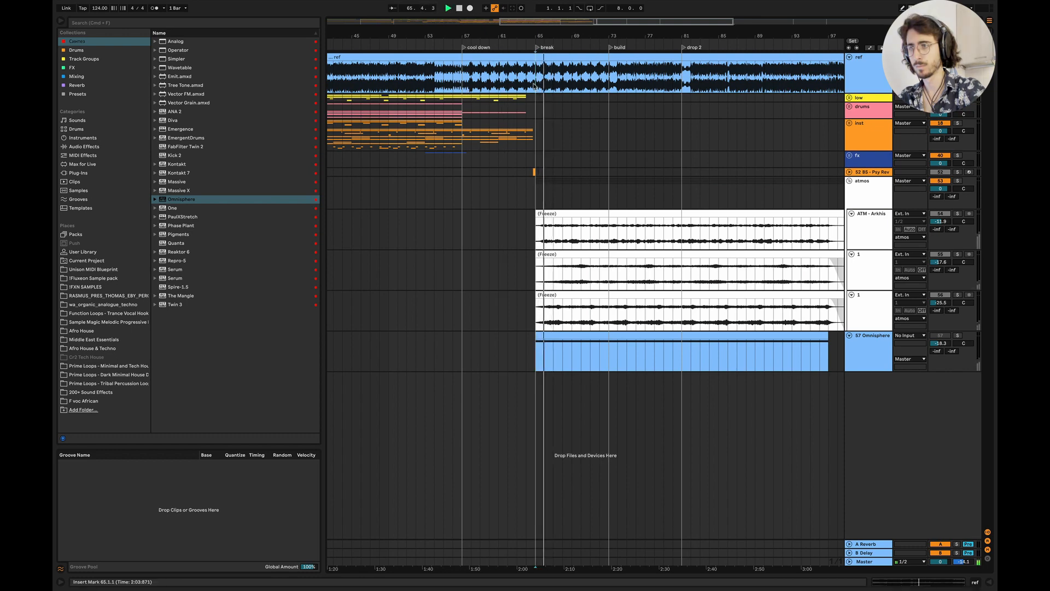
Step: Listen to the reference track from bar 61, and fold the ref track and the atmos group
left_click(498, 85)
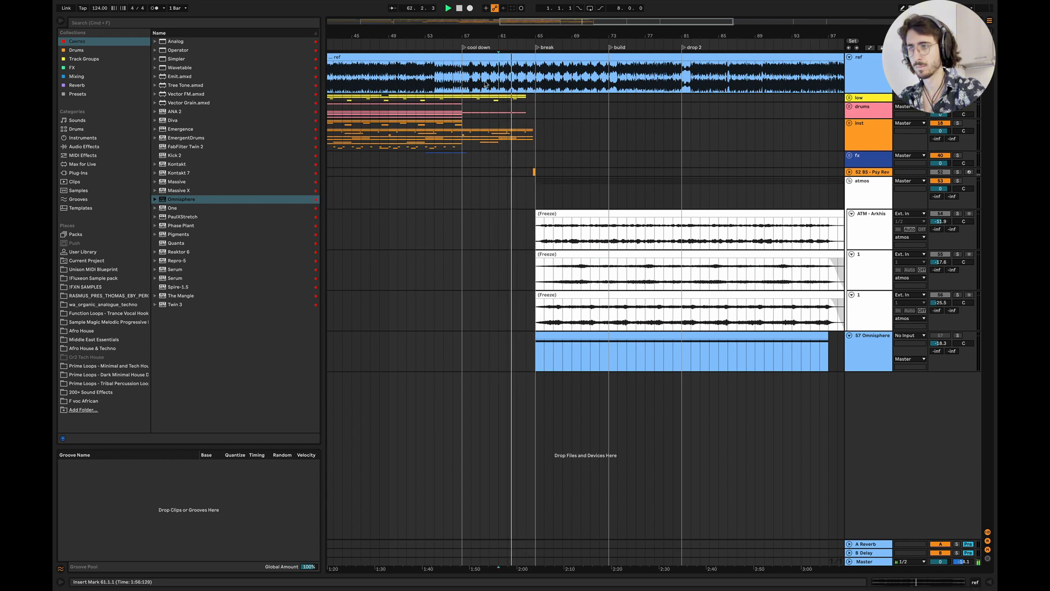
scroll(612, 107, "right", 1)
scroll(611, 107, "right", 5)
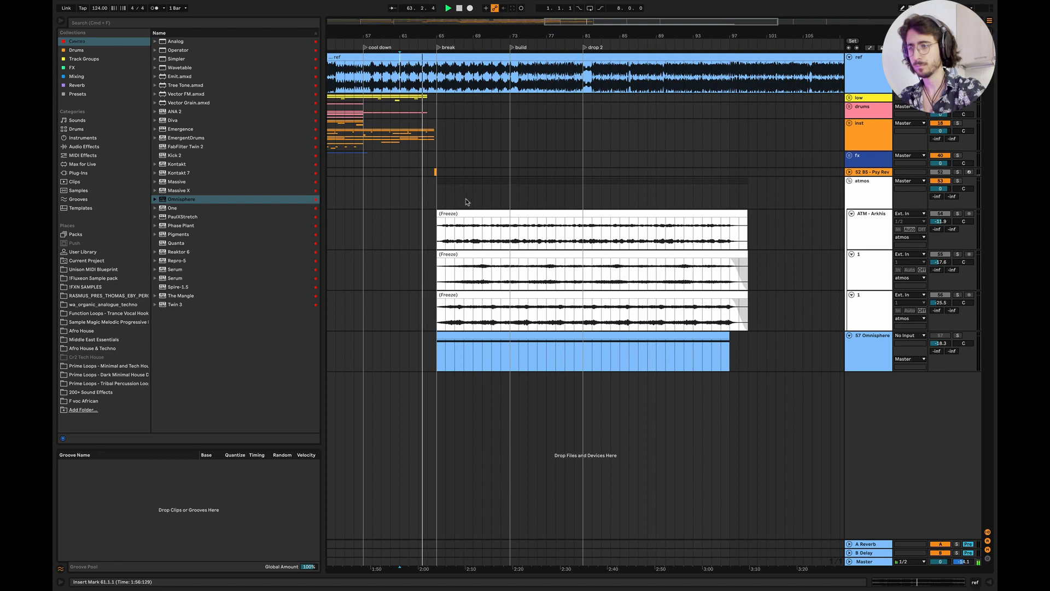
left_click(438, 195)
left_click(849, 58)
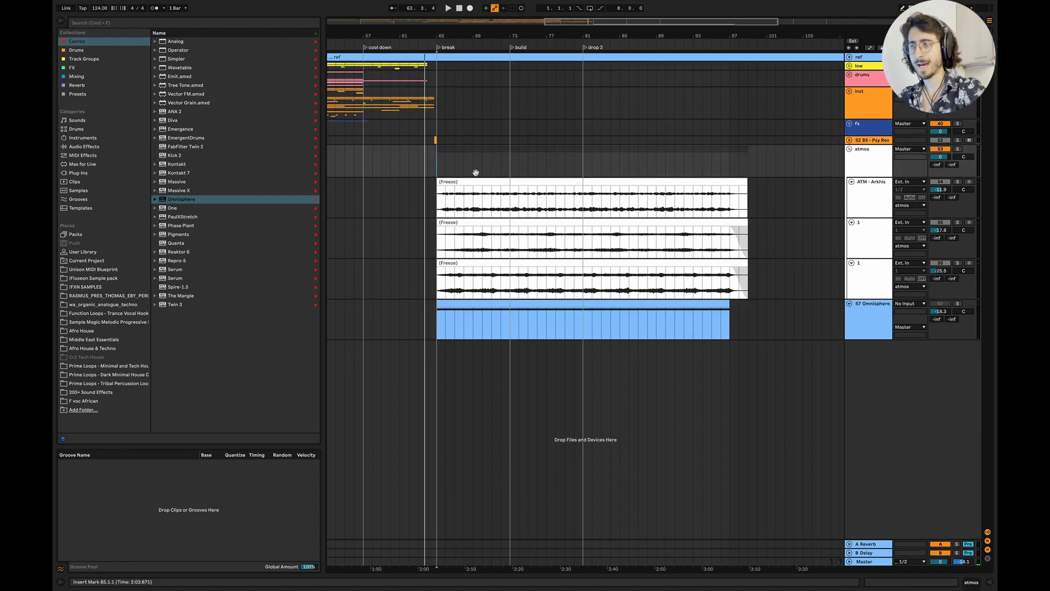
left_click(848, 149)
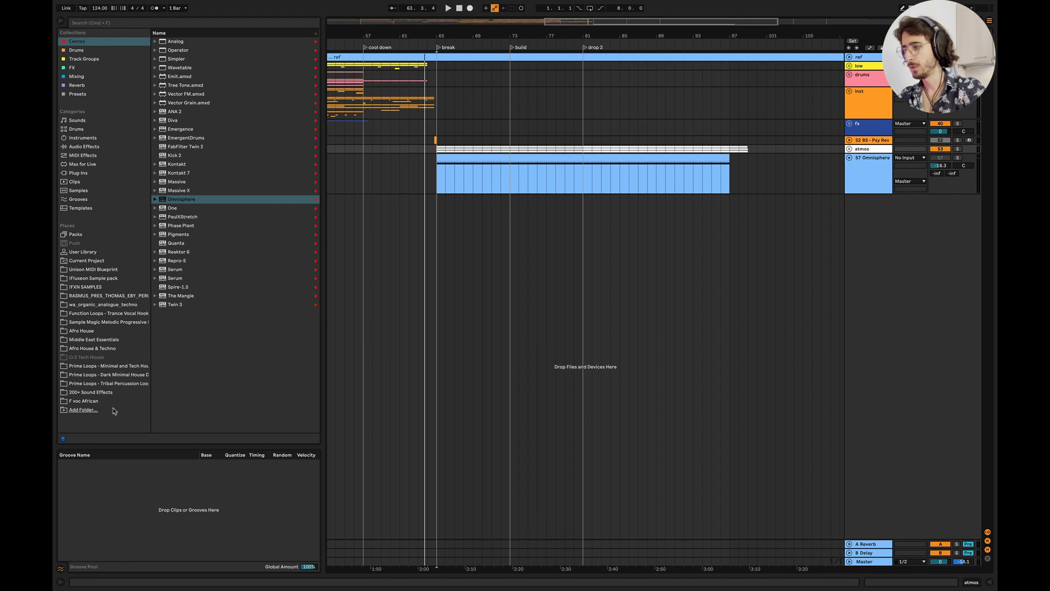
Step: Browse the wa_organic_analogue_techno pads & atmospherics samples and audition boardsofdistortion_E and flatpackpads_C#
left_click(118, 305)
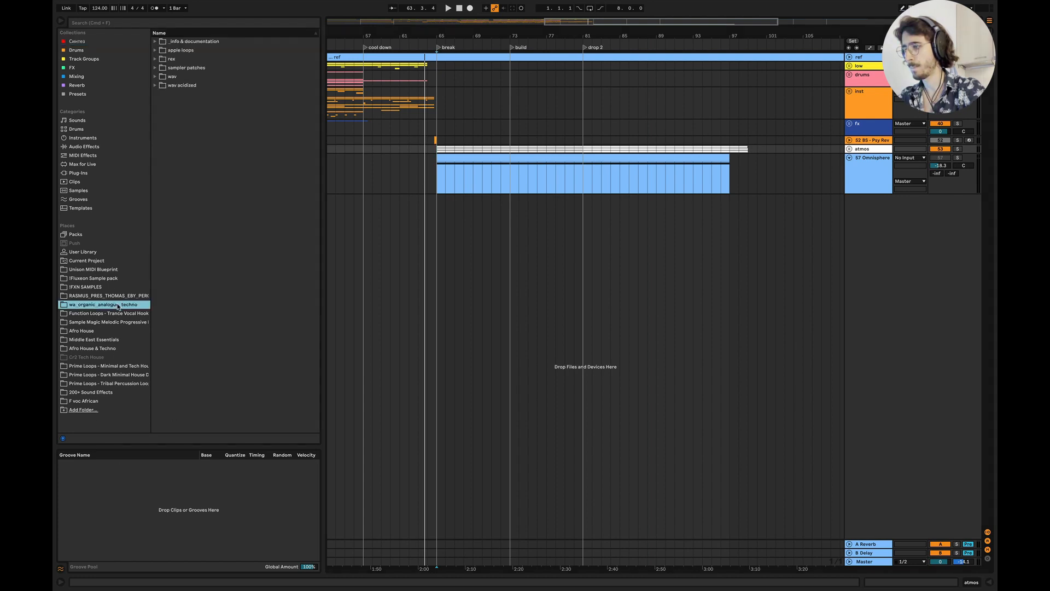
left_click(156, 78)
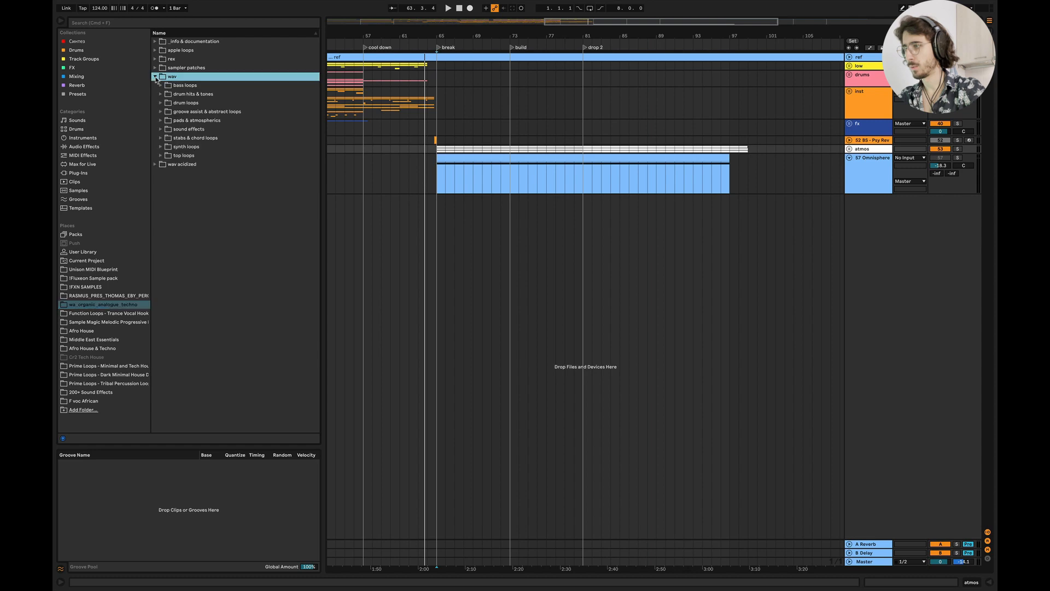
left_click(161, 121)
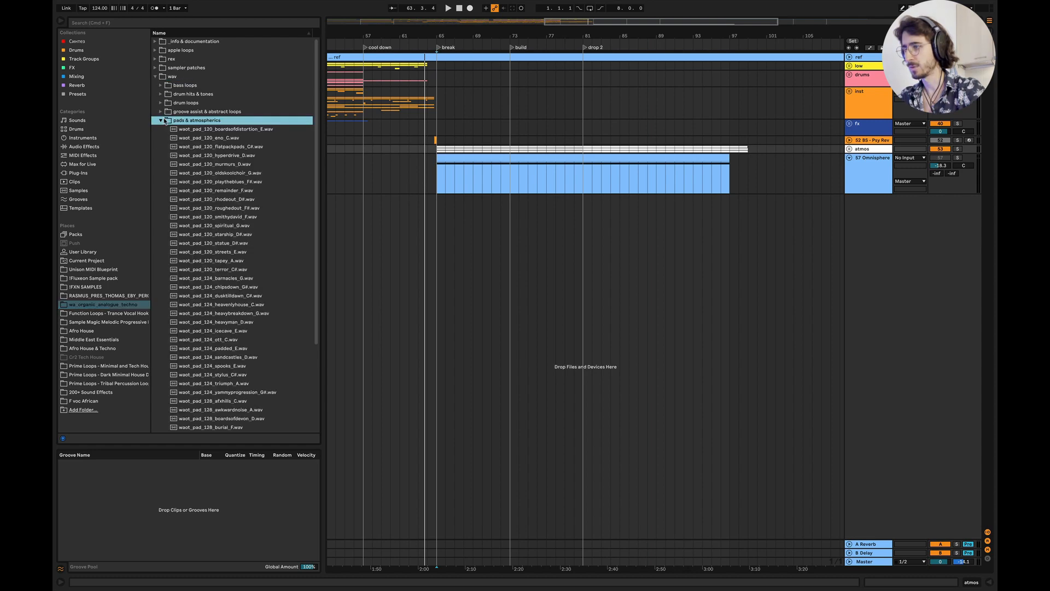
left_click(273, 130)
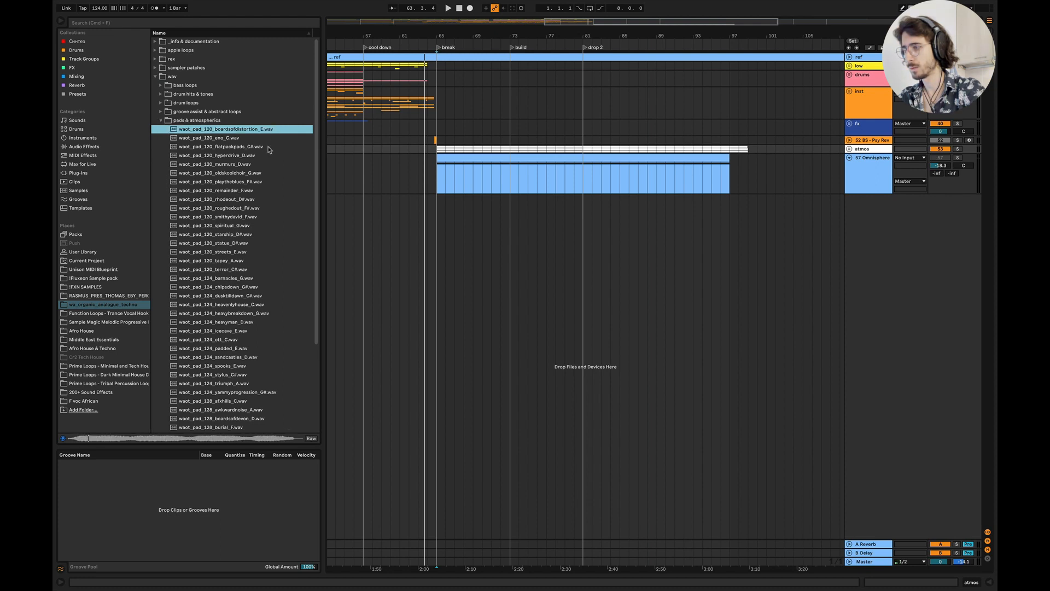
left_click(267, 147)
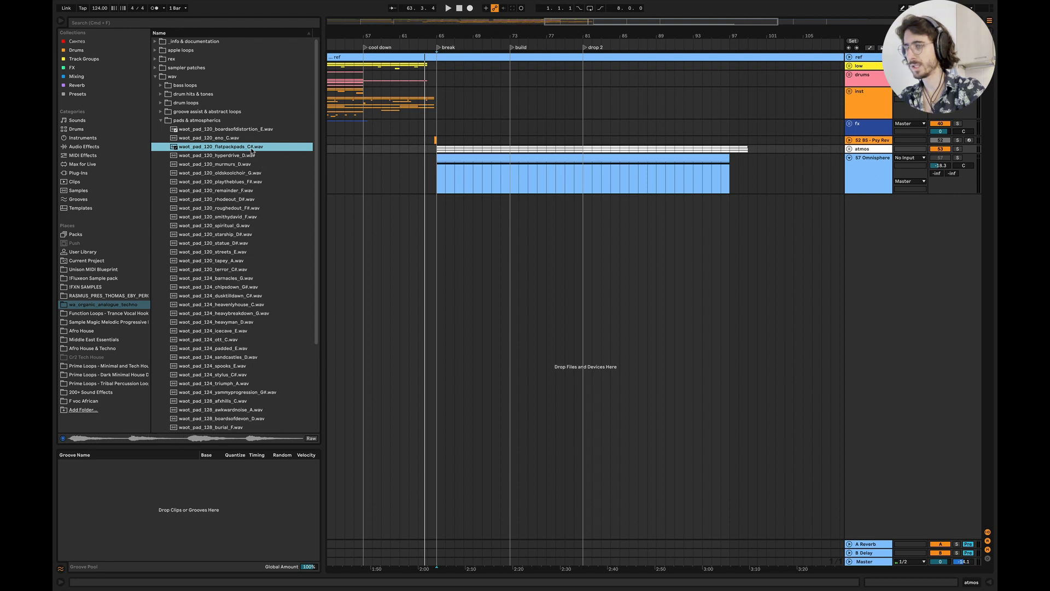
Step: Place waot_pad_120_flatpackpads_C# at bar 65 on a new audio track below Omnisphere
left_click_drag(252, 151, 464, 224)
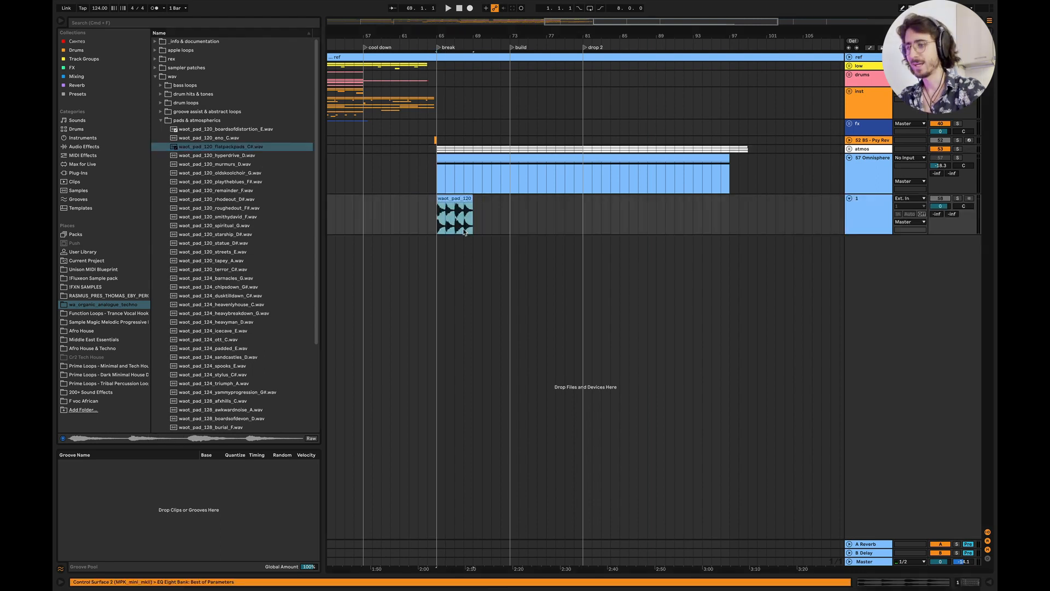
scroll(525, 208, "up", 5)
scroll(526, 208, "right", 2)
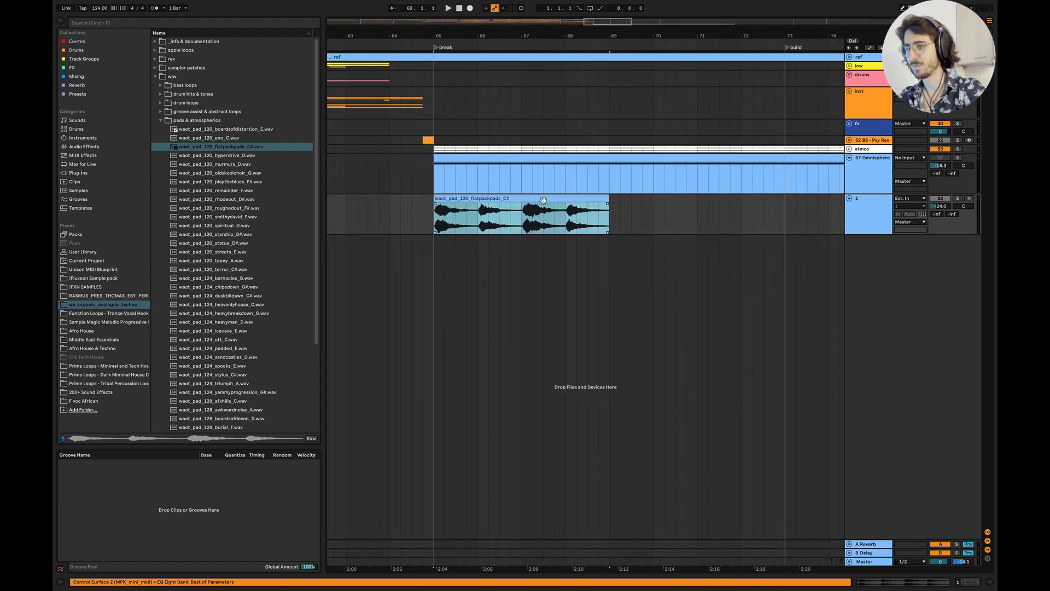
Step: Check the Omnisphere clip's notes, and set the flatpackpads clip to Complex Pro warping transposed up 4 semitones
double_click(500, 159)
scroll(202, 377, "up", 2)
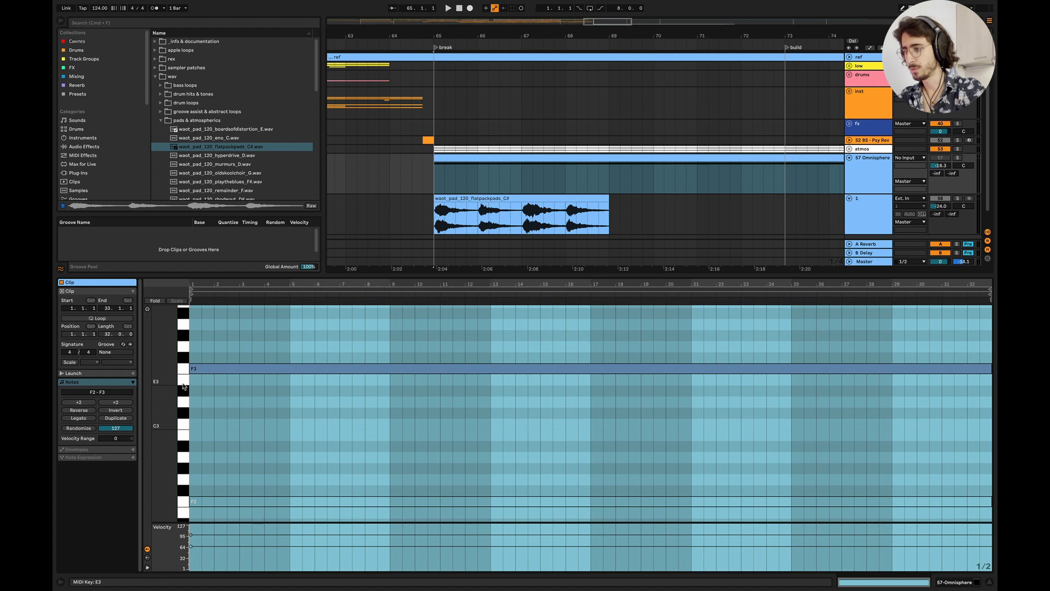
left_click(482, 209)
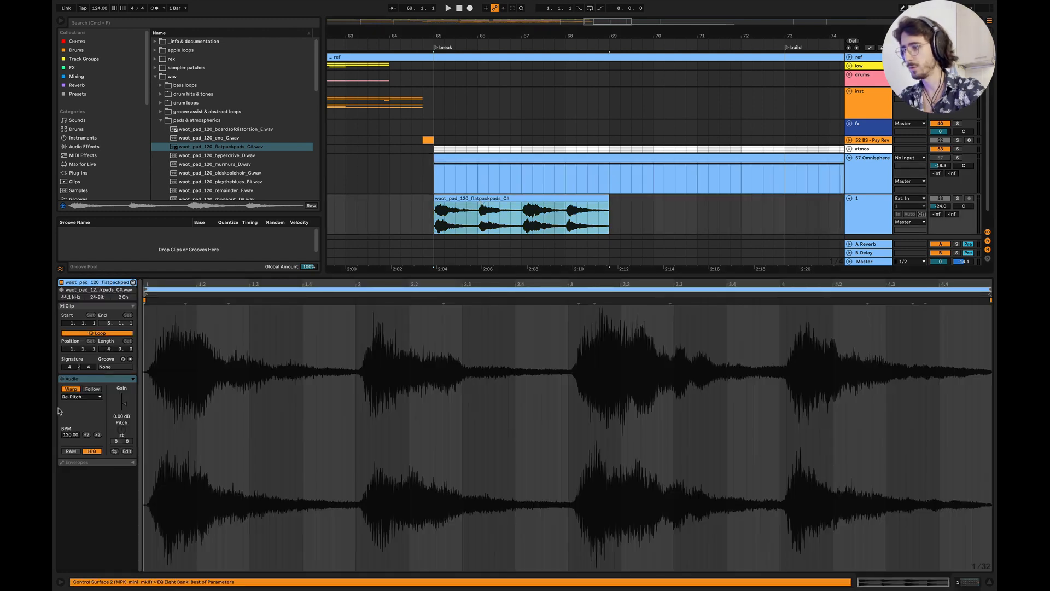
left_click(74, 397)
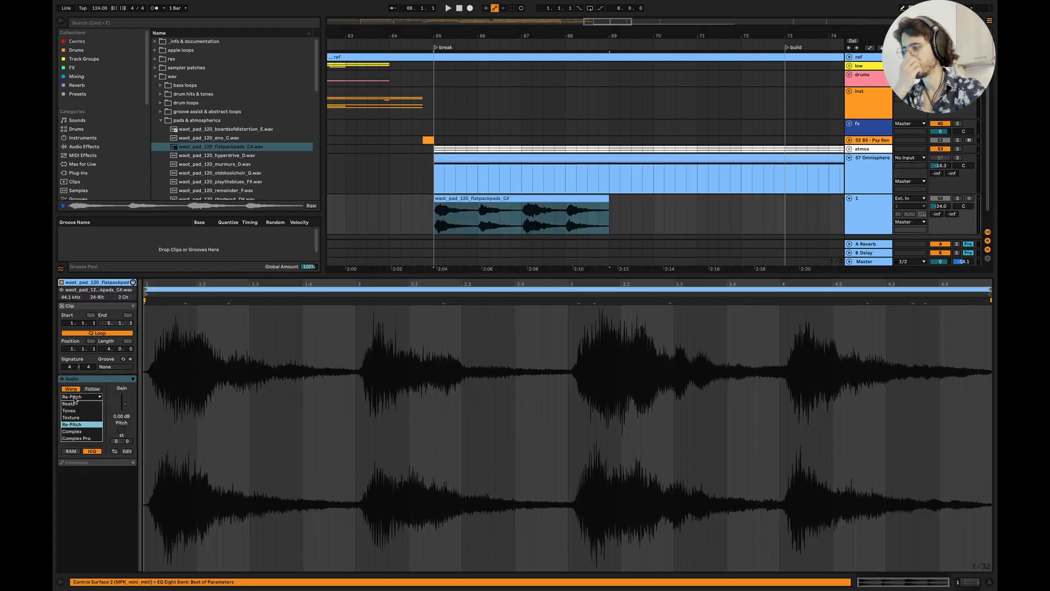
left_click(80, 438)
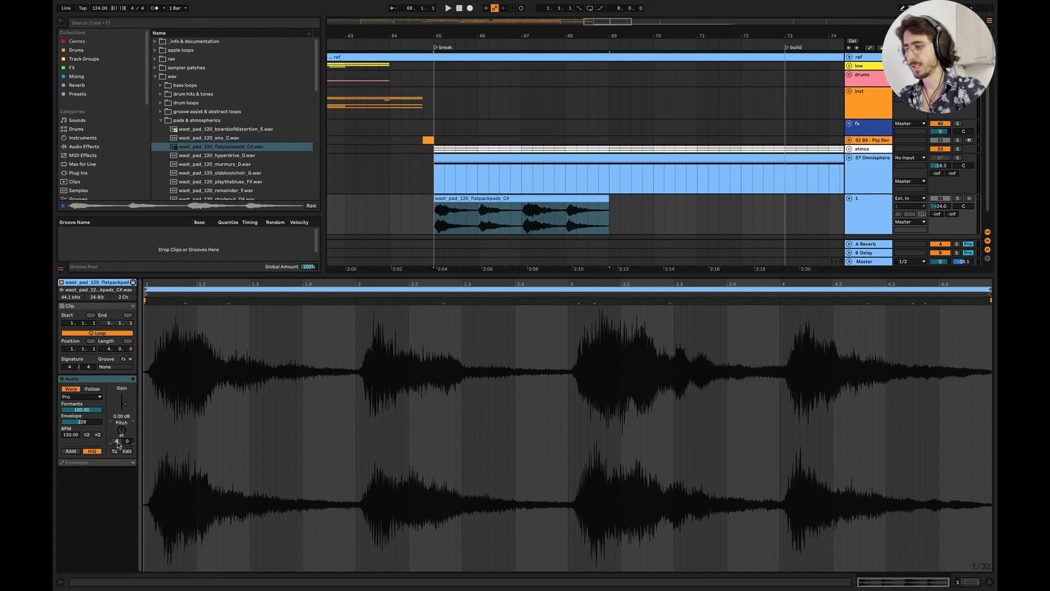
left_click(990, 581)
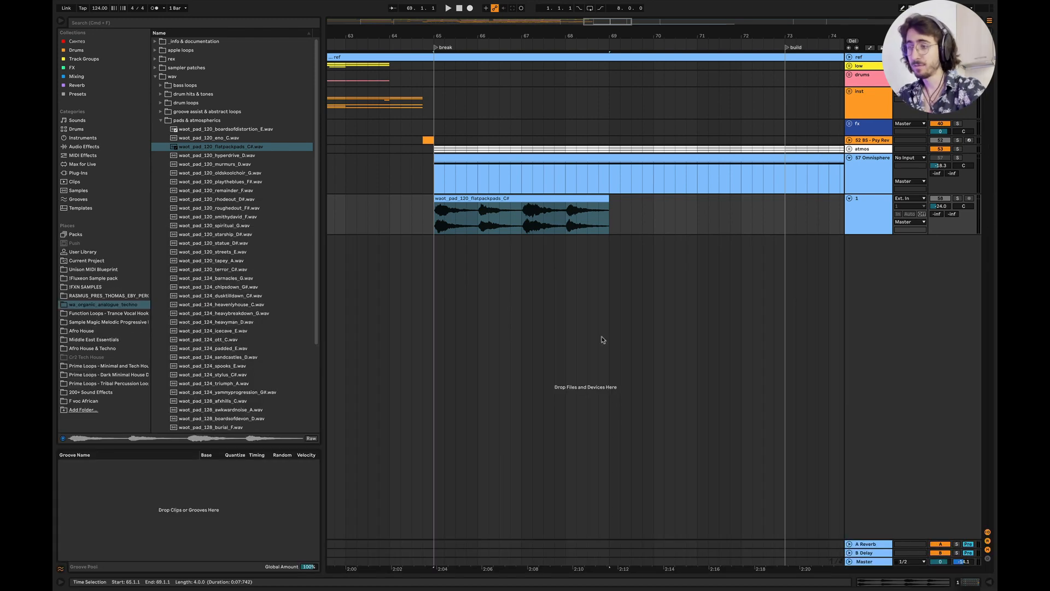
Step: Play the flatpackpads pad from bar 63.4 while raising its track volume, and delete the clip
left_click(378, 224)
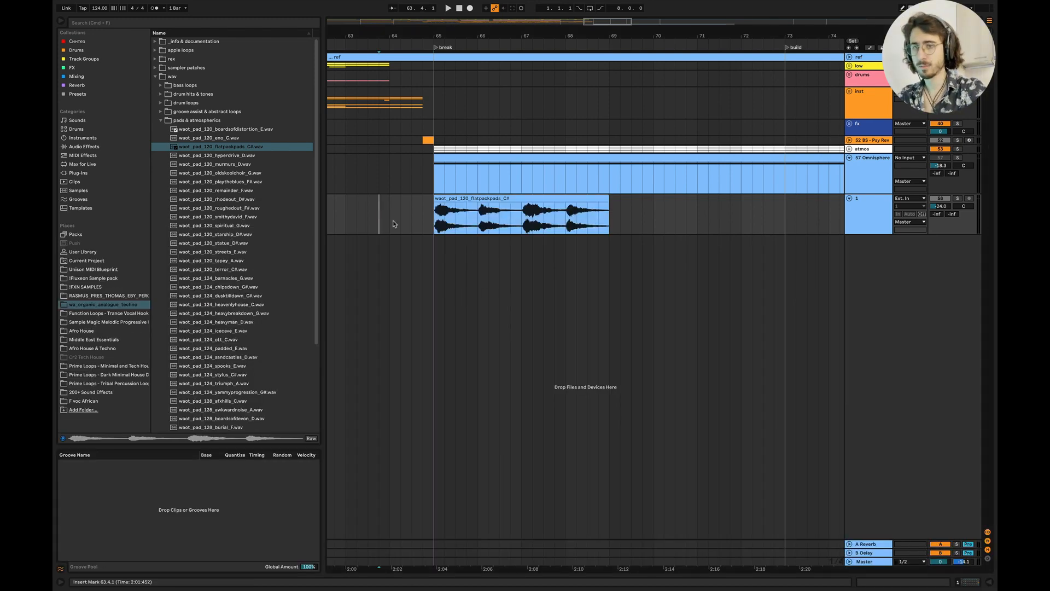
key("space")
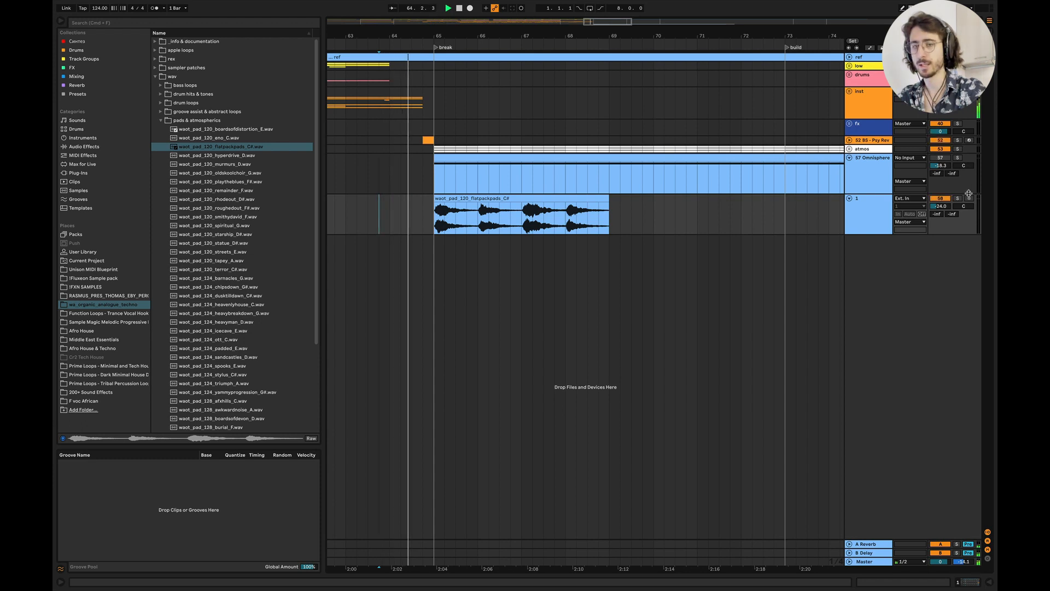
left_click_drag(940, 206, 940, 186)
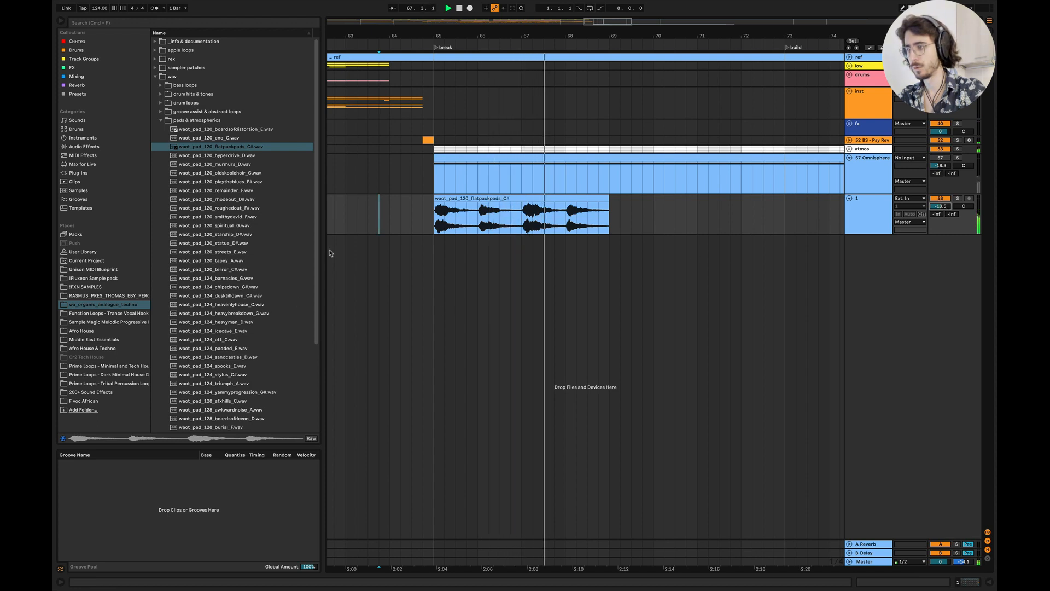
key("space")
left_click(454, 199)
key("Delete")
Step: Audition the remainder_F, smithydavid_F and spooks_E pad samples
left_click(235, 190)
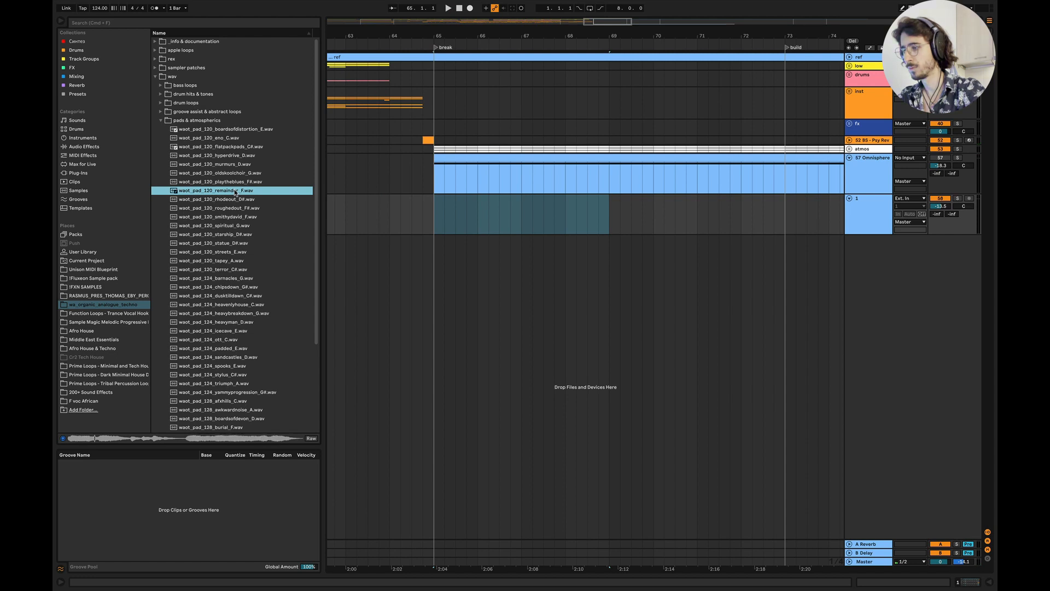
left_click(257, 218)
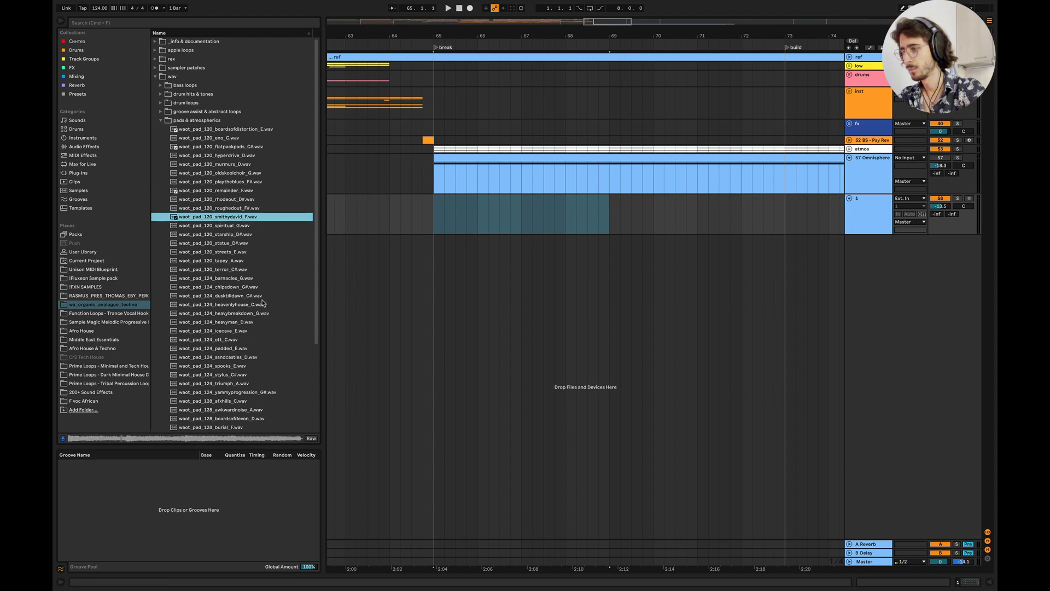
scroll(263, 303, "down", 5)
left_click(246, 271)
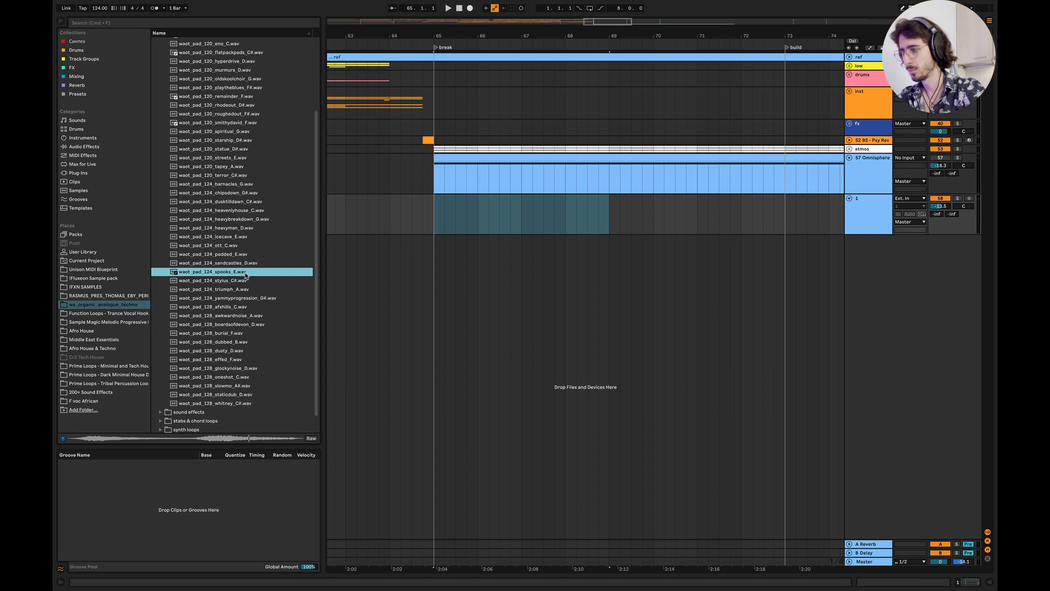
Step: Place waot_pad_124_spooks_E at bar 69 on track 1 and set its warp mode to Complex Pro
left_click_drag(246, 275, 613, 206)
double_click(613, 204)
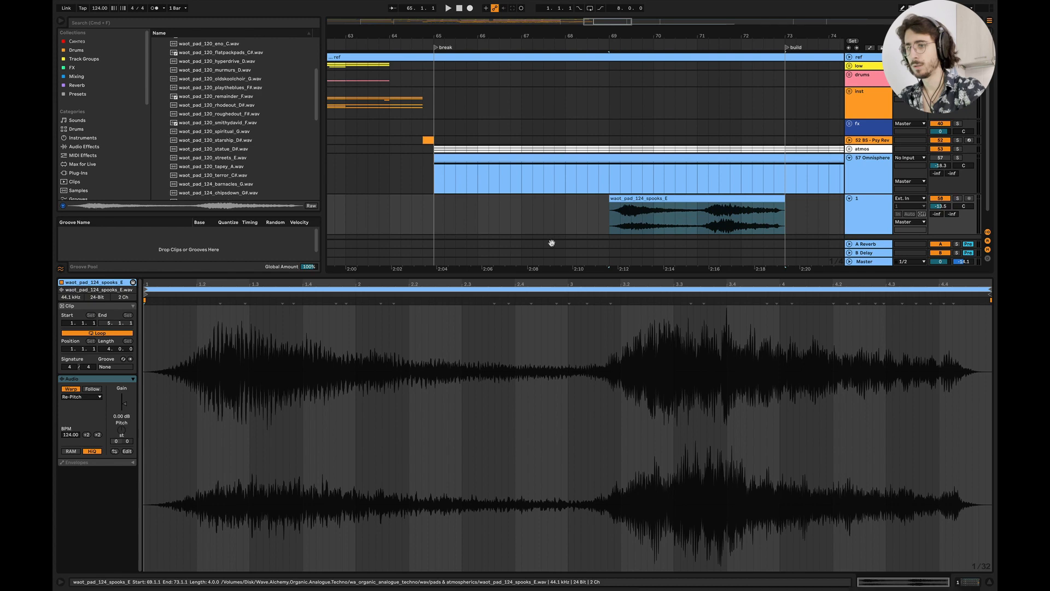
left_click(70, 398)
left_click(91, 439)
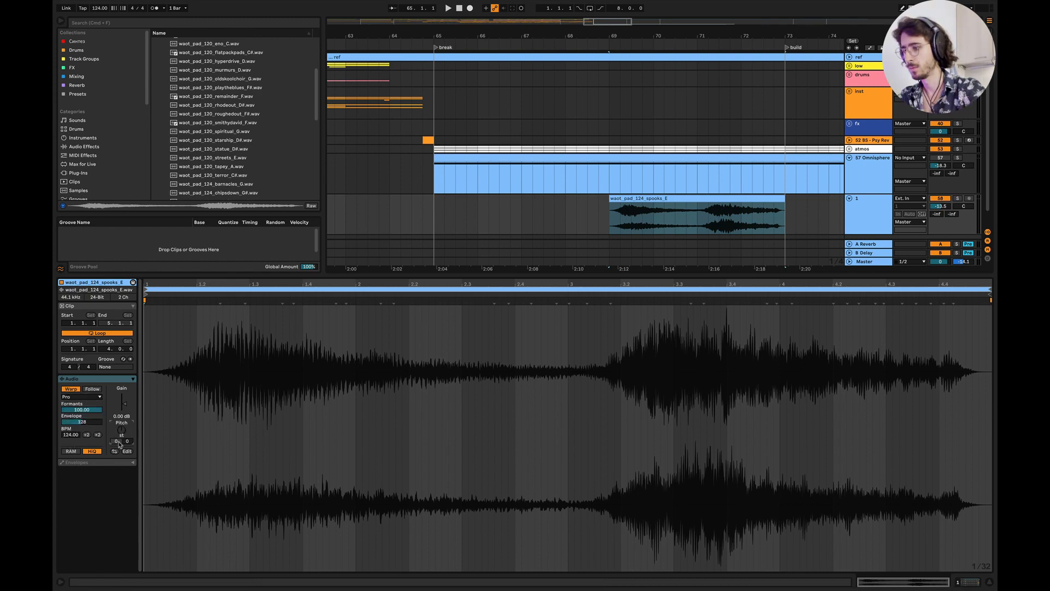
Step: Play the spooks pad with the break from bar 68.4 while adjusting its transposition, and delete the clip
left_click(598, 216)
key("space")
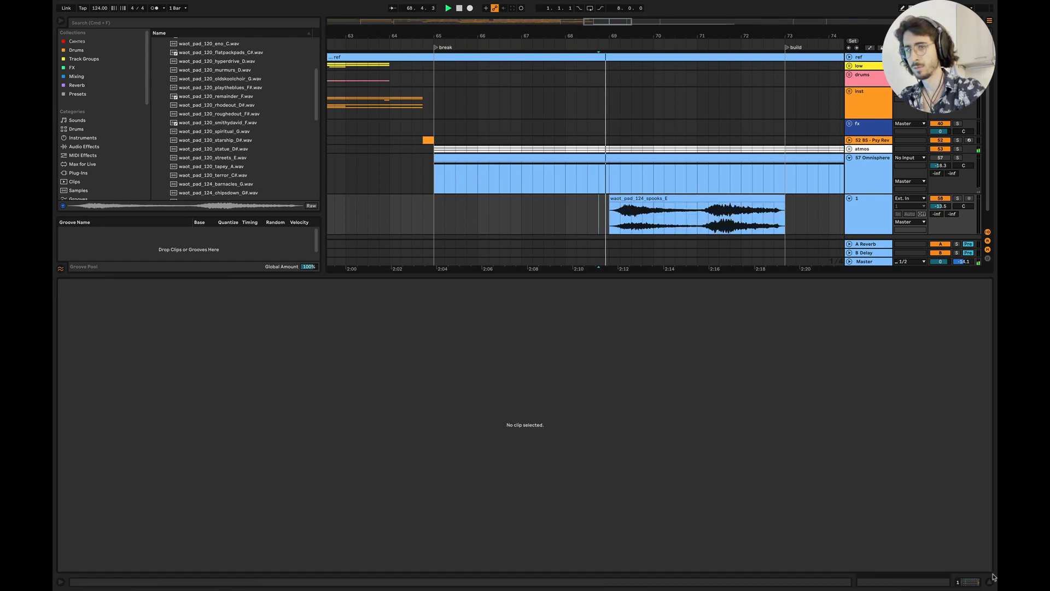
left_click(989, 581)
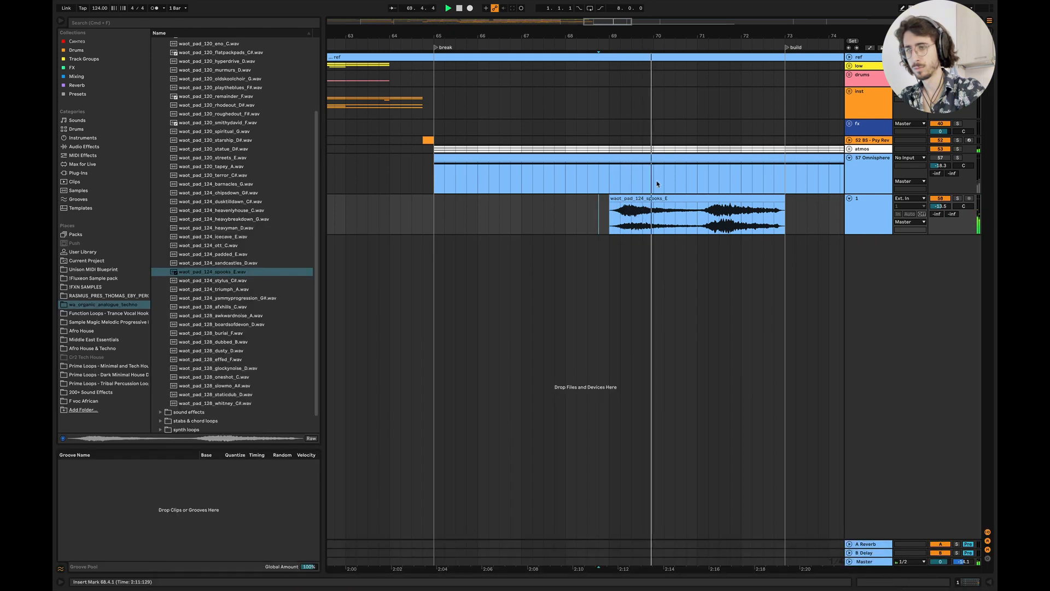
double_click(661, 198)
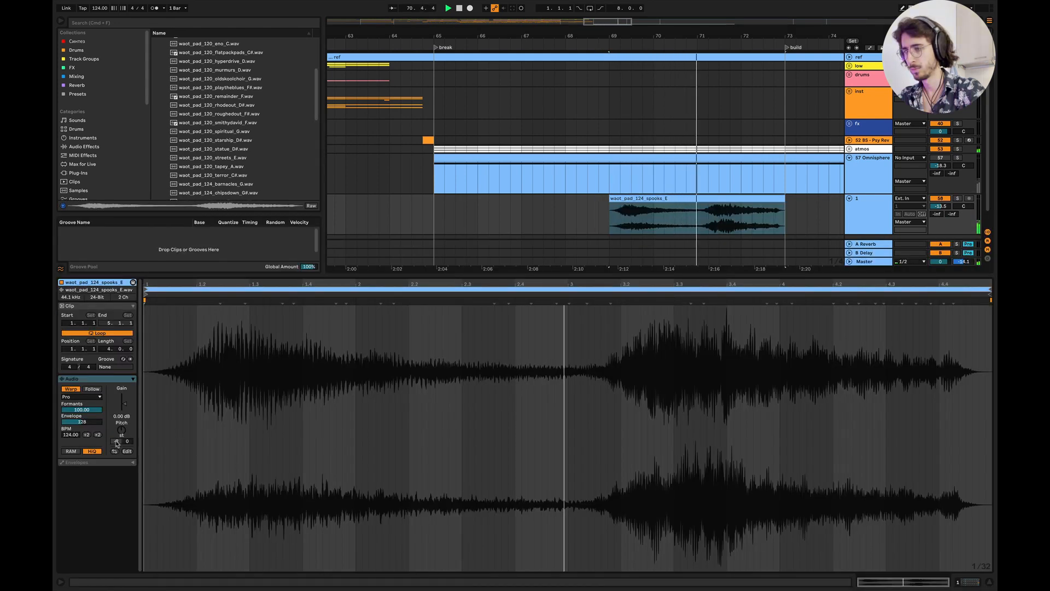
left_click(988, 581)
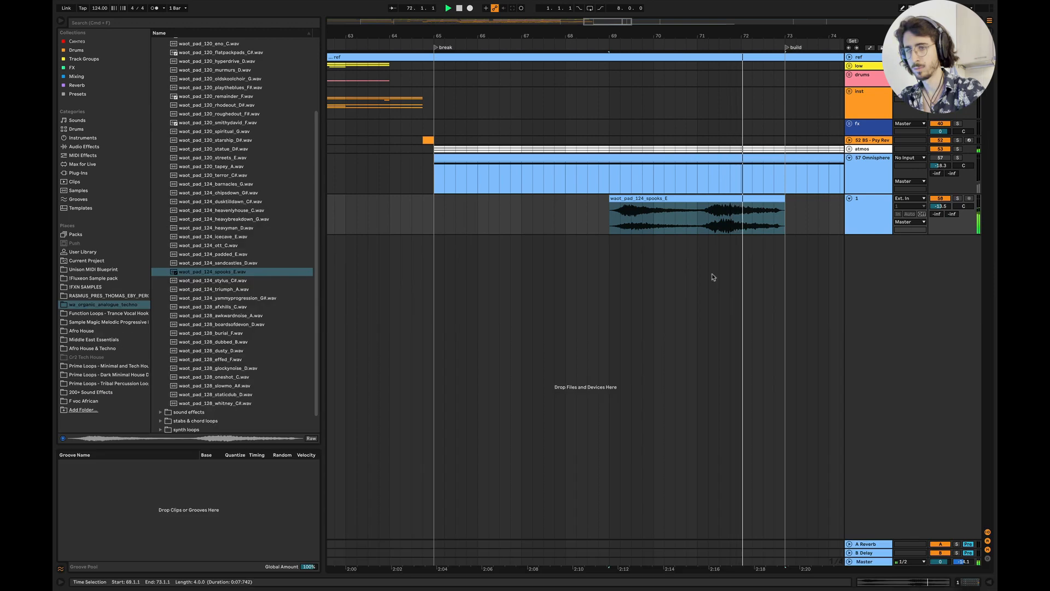
key("space")
left_click(692, 197)
key("Delete")
Step: Browse the sample pack's stabs & chord loops and audition the loops up to cracked_F#
scroll(279, 276, "up", 5)
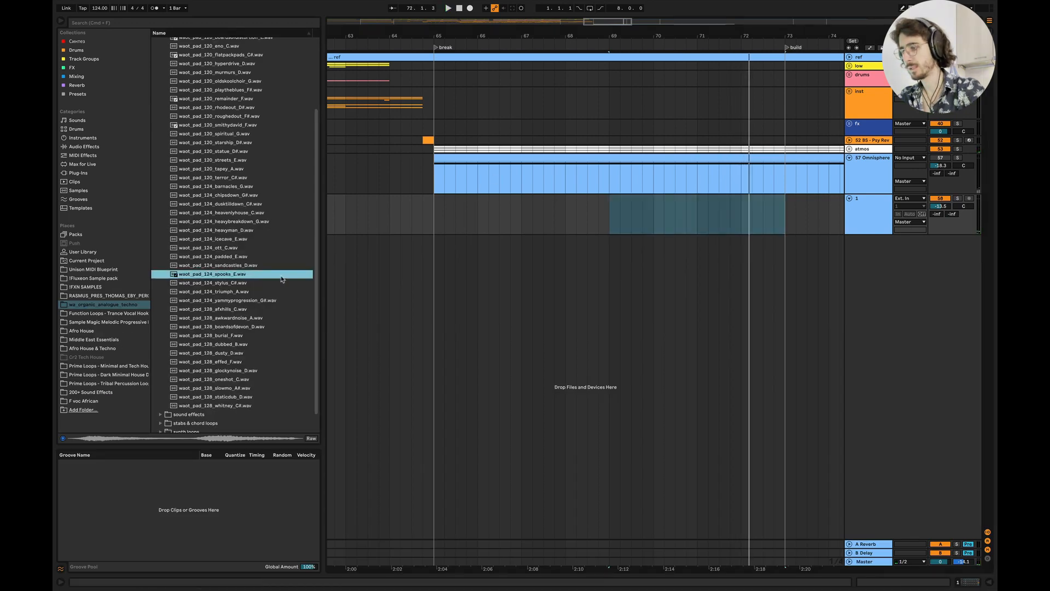
left_click(160, 121)
left_click(160, 138)
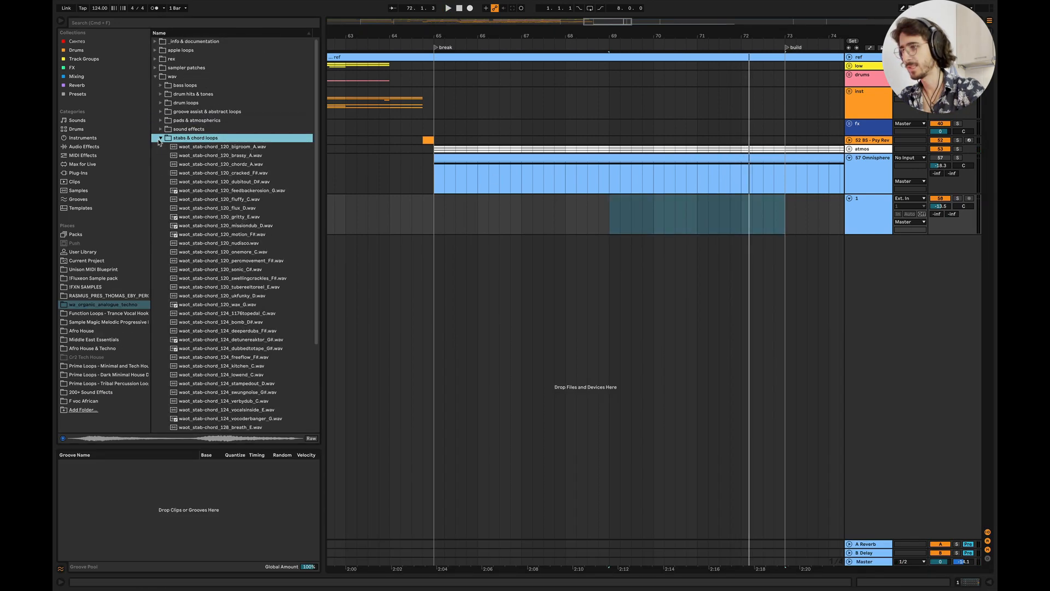
left_click(246, 166)
left_click(247, 174)
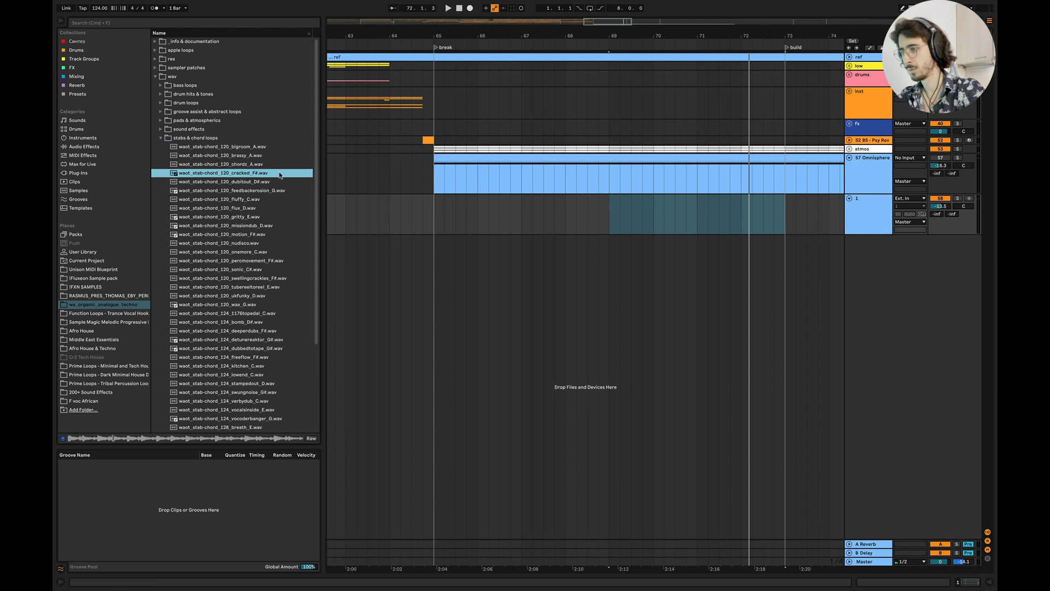
Step: Place waot_stab-chord_120_cracked_F# at bar 65 on track 1 with Complex Pro warping, transpose it down 1 semitone, and play it
left_click_drag(250, 178, 437, 215)
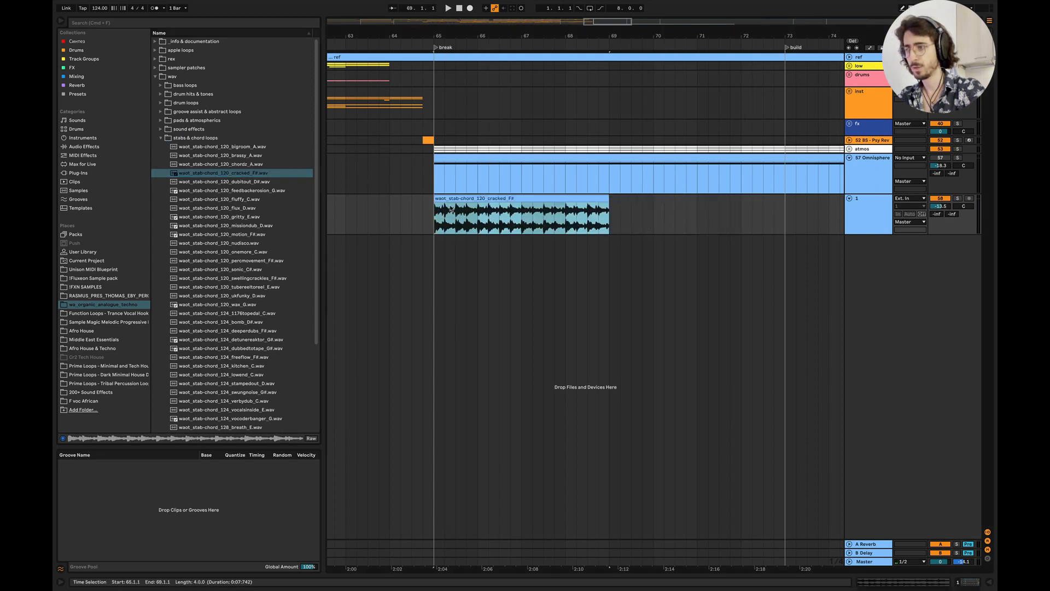
double_click(461, 199)
left_click(77, 397)
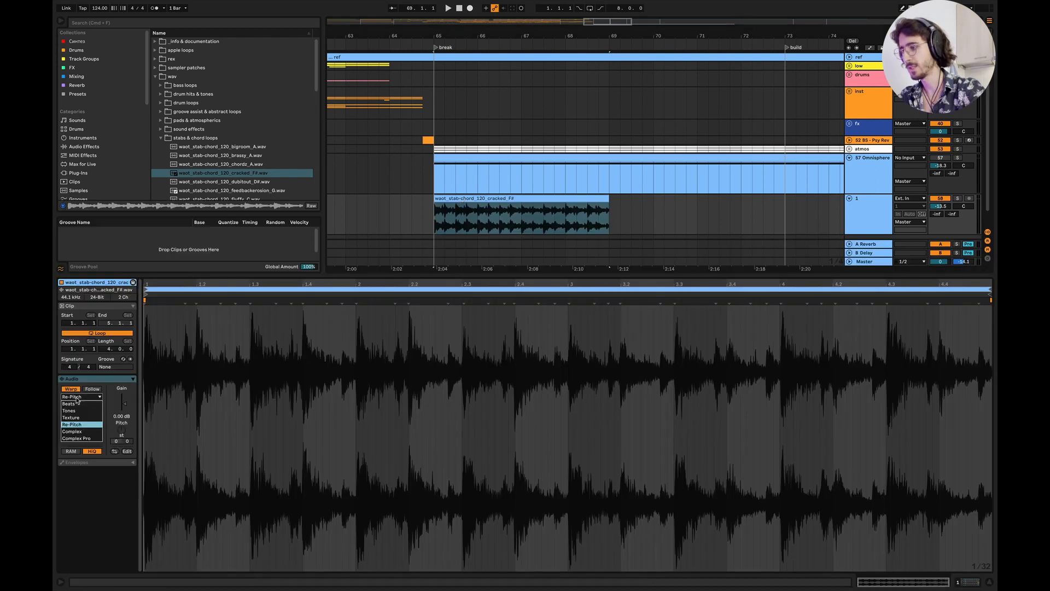
left_click(79, 437)
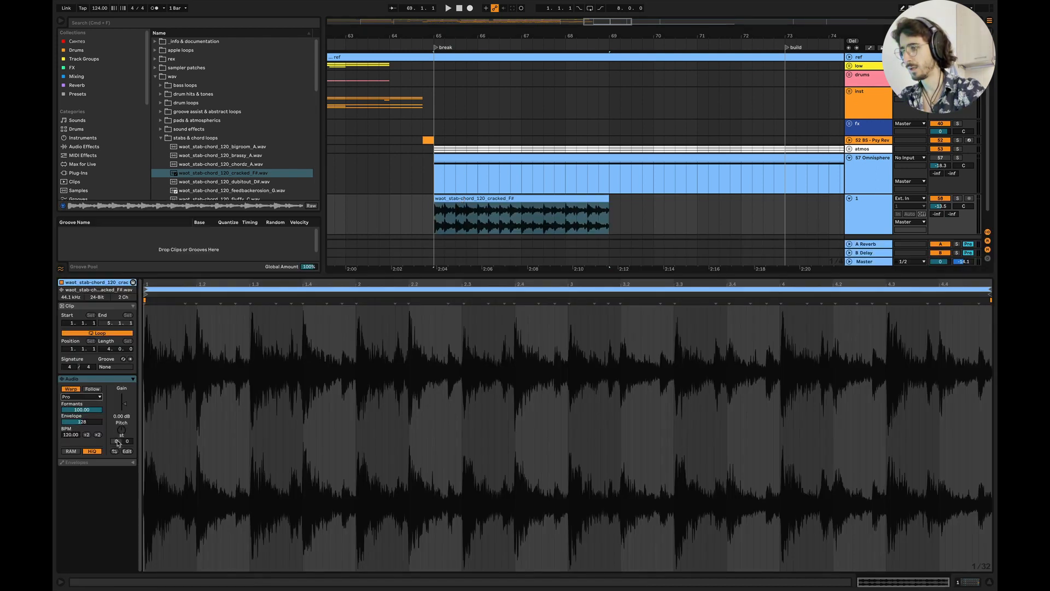
key("space")
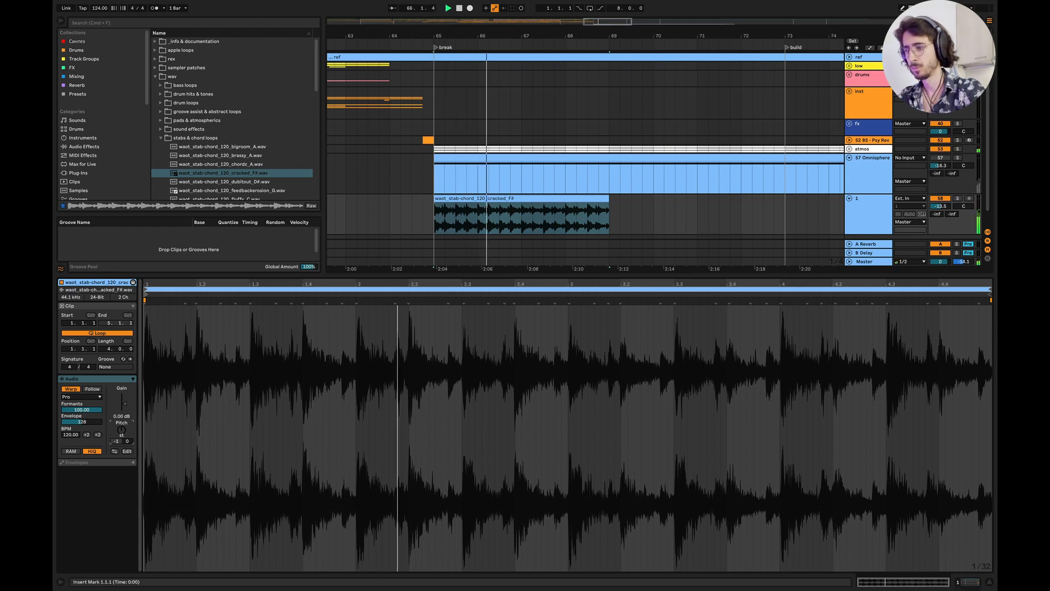
Step: Play the cracked_F# chord loop with the break and lower track 1's volume to -18.2 dB
left_click(990, 582)
key("space")
key("space")
left_click_drag(941, 206, 941, 215)
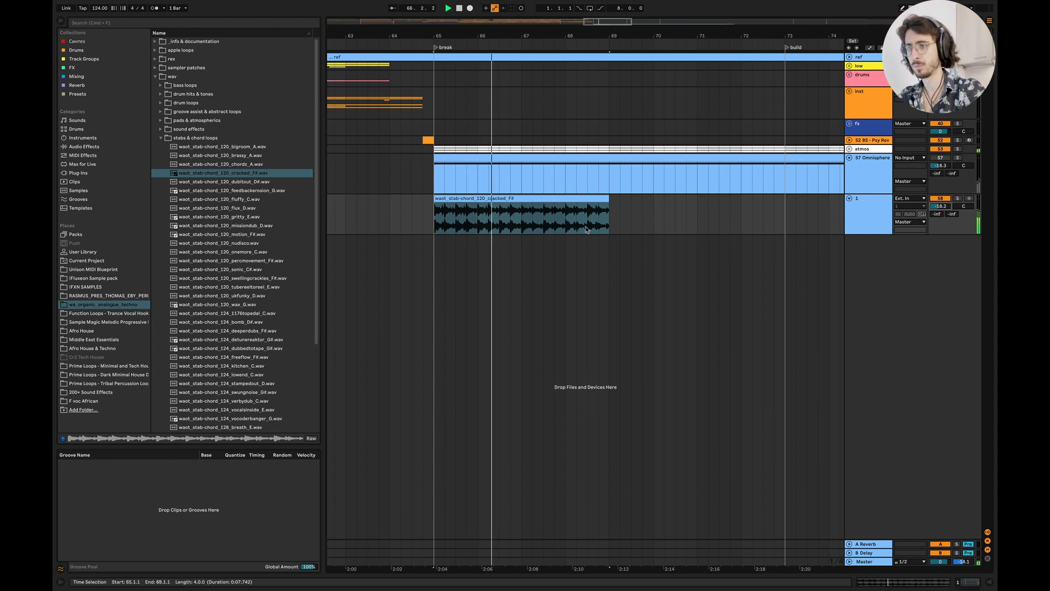
Step: Play the transition into the break from bar 61.3 to judge how the cracked_F# loop enters
left_click(547, 198)
scroll(547, 225, "right", 4)
scroll(542, 230, "down", 6)
scroll(521, 236, "right", 4)
scroll(521, 236, "left", 4)
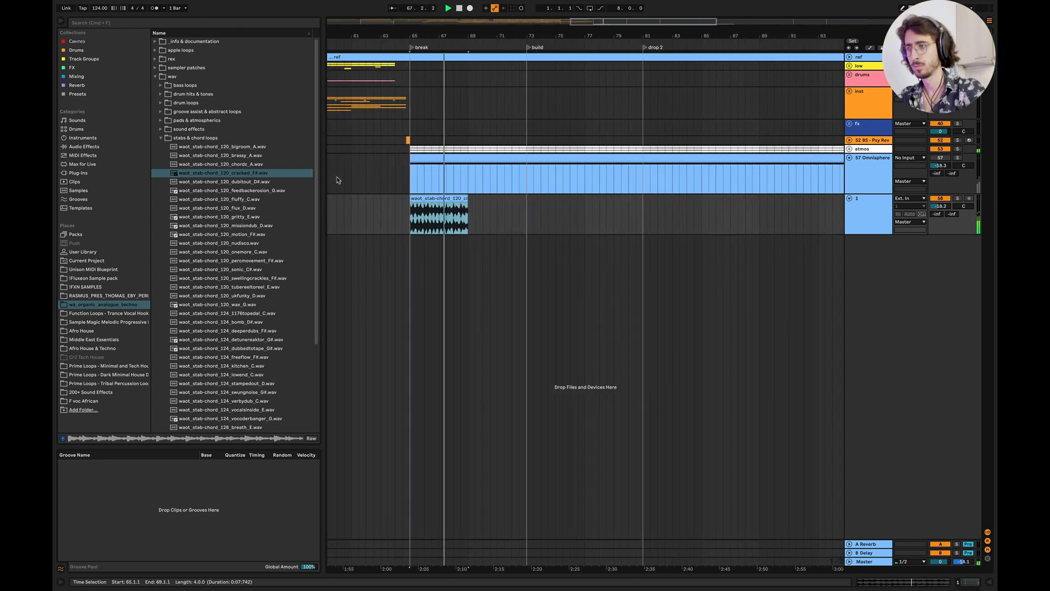
left_click(357, 173)
key("space")
key("space")
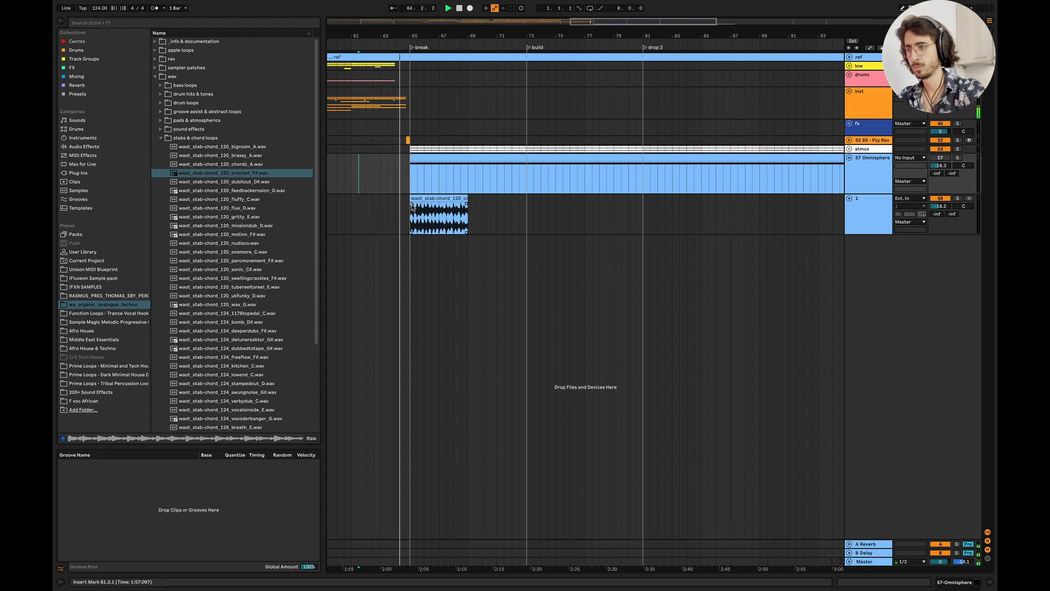
Step: Fade in the cracked_F# clip, try a duplicate of it at bar 69, remove the duplicate, and stop playback
left_click(426, 209)
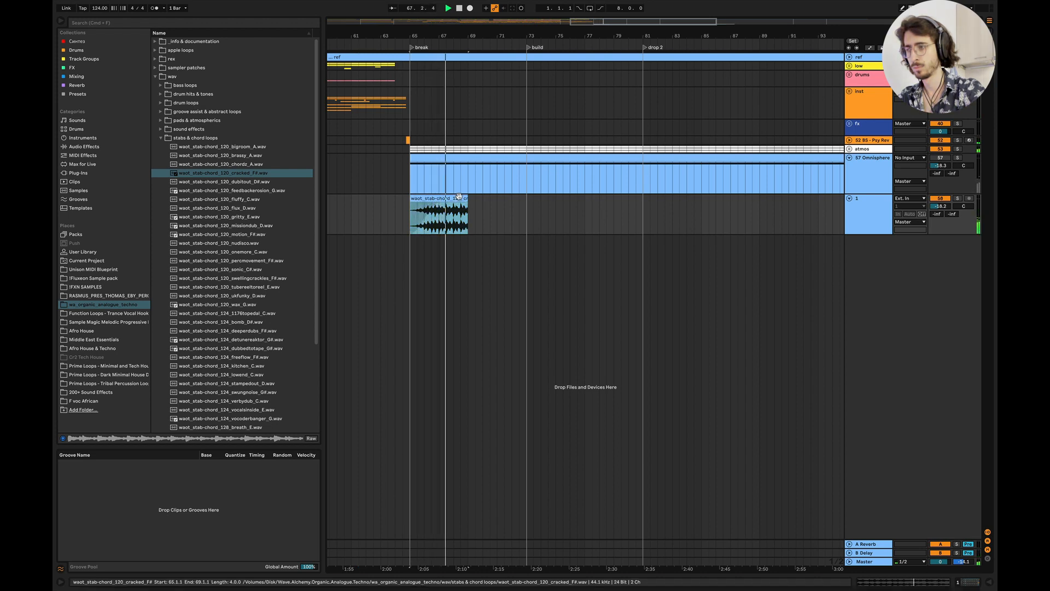
key("super+d")
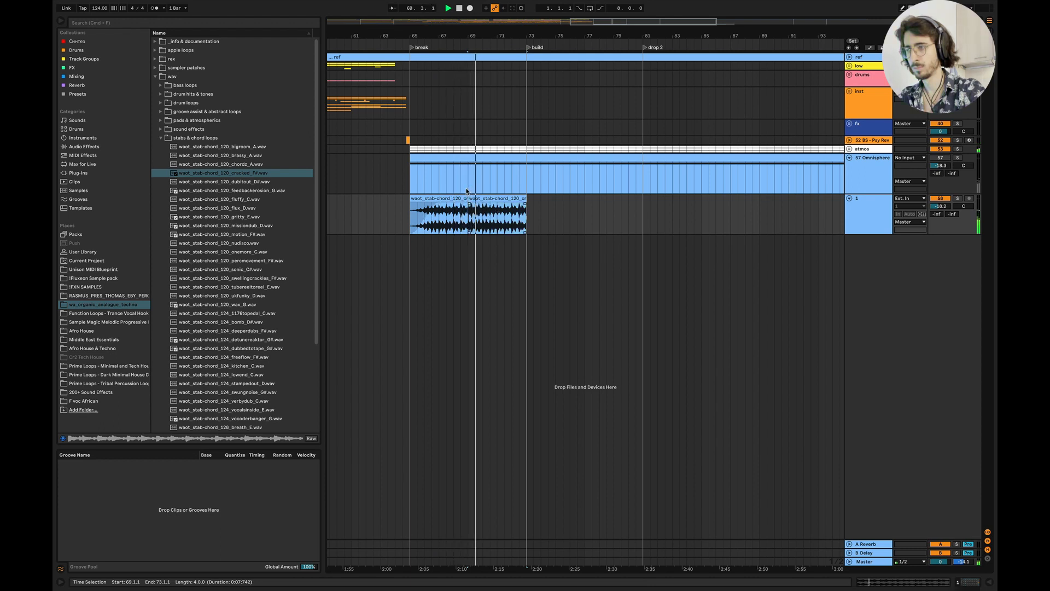
left_click(466, 217)
scroll(465, 217, "up", 5)
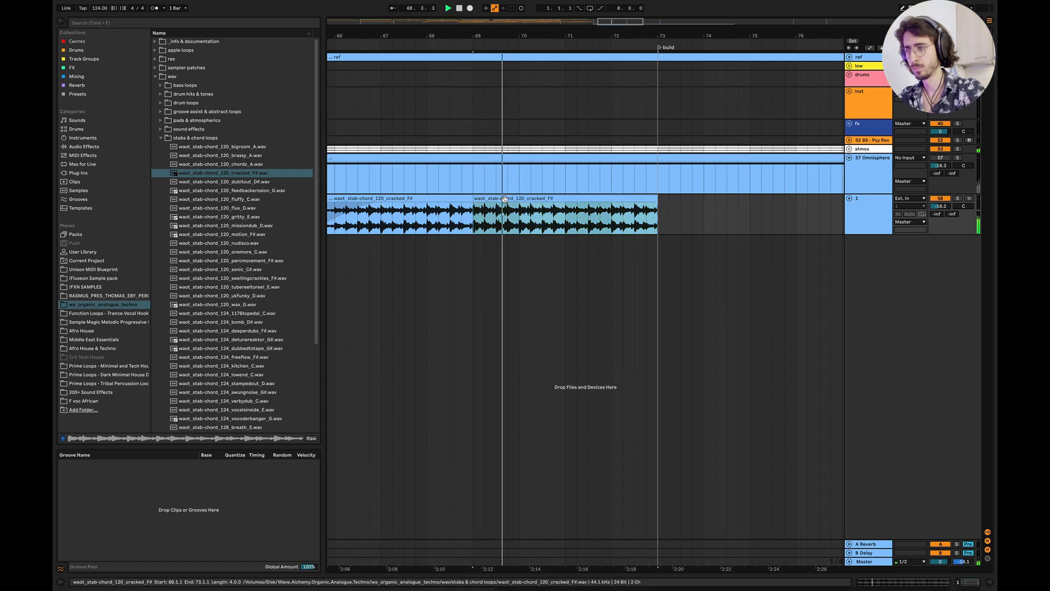
key("Delete")
key("space")
Step: Audition the F# chord loops motion, swellingcrackles, percmovement and freeflow in the sample pack
left_click(241, 235)
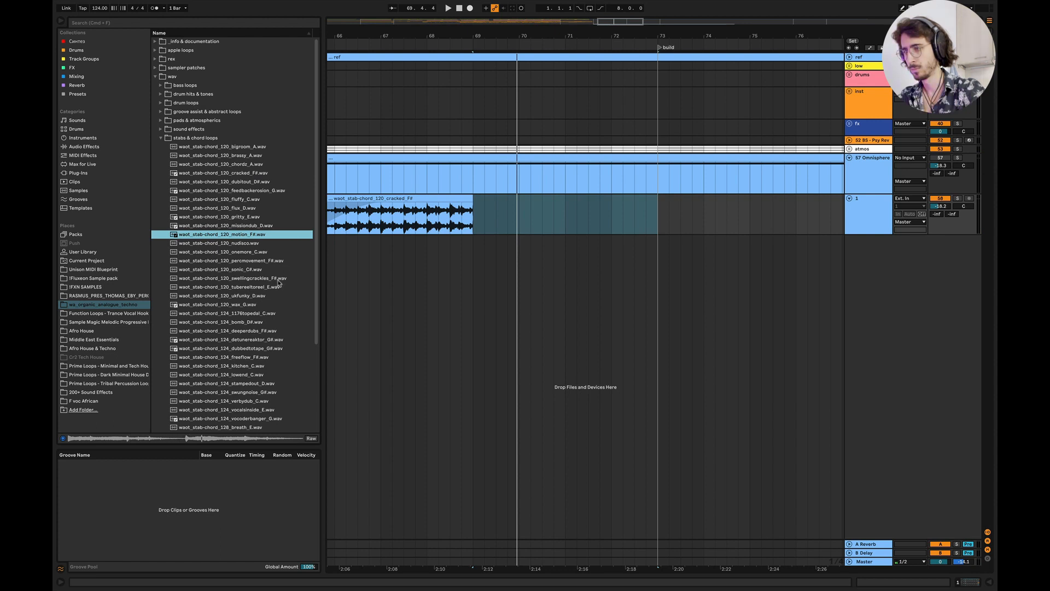
left_click(279, 279)
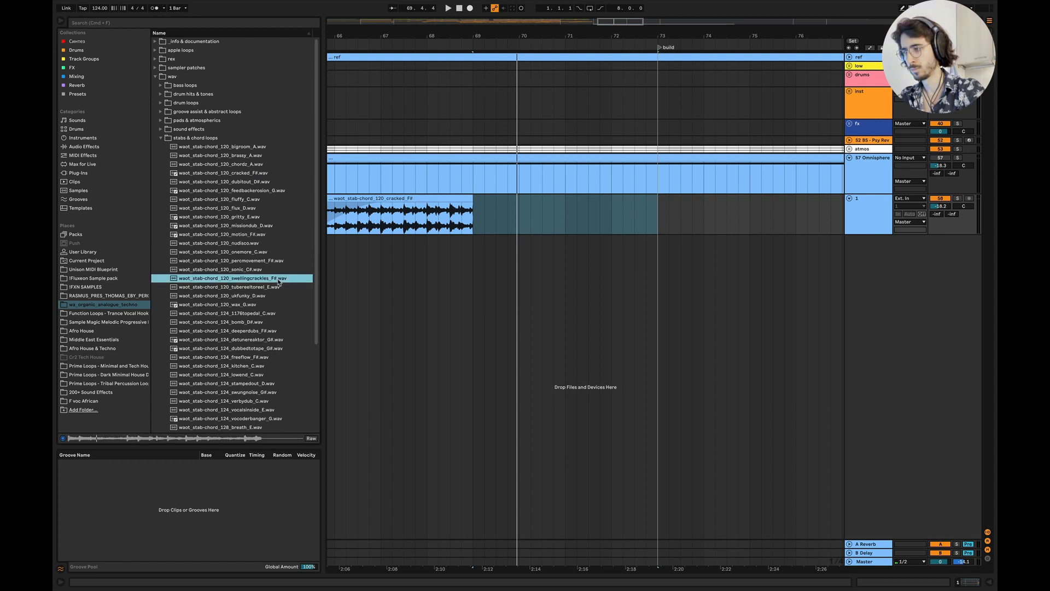
left_click(272, 261)
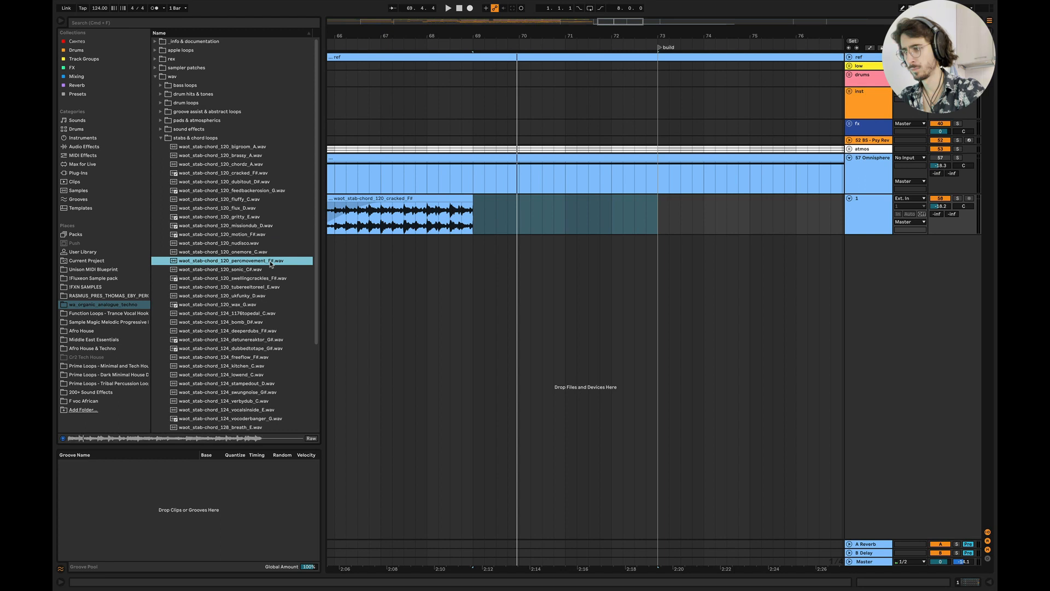
left_click(267, 358)
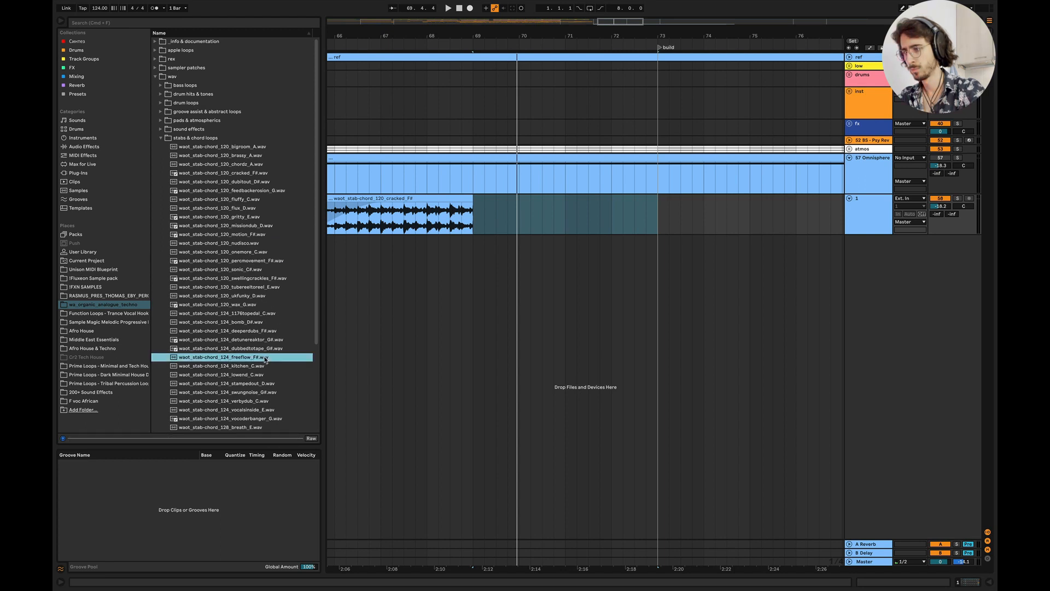
Step: Place waot_stab-chord_124_freeflow_F# at bar 69 on track 1 and delete the cracked_F# clip at bar 65
left_click_drag(265, 358, 474, 214)
scroll(458, 202, "down", 2)
left_click(456, 200)
key("Delete")
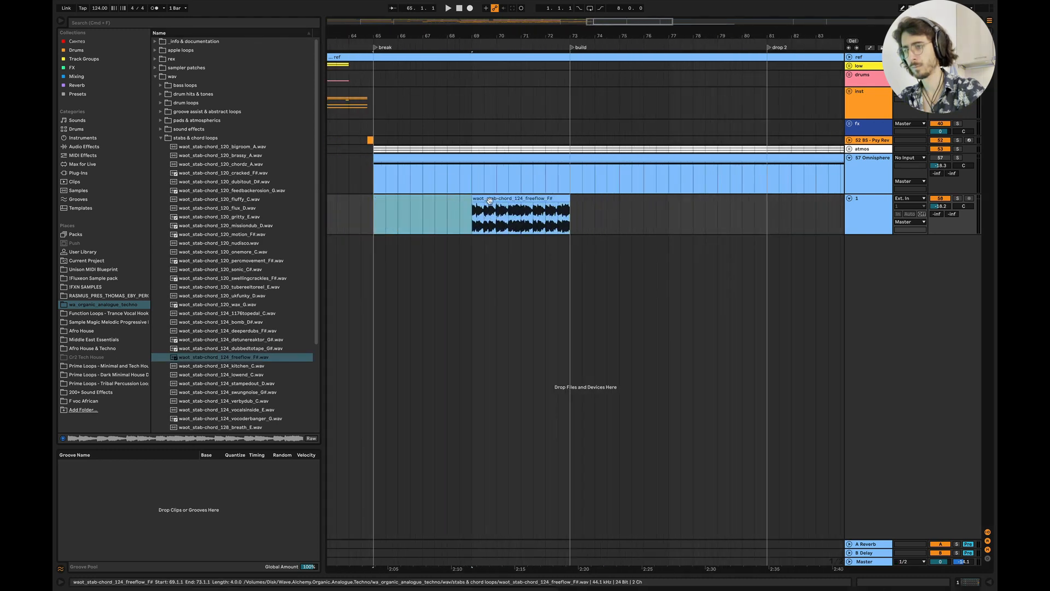
Step: Set the freeflow clip's warp mode to Complex Pro, transpose it down 1 semitone, and play it
double_click(493, 199)
left_click(81, 396)
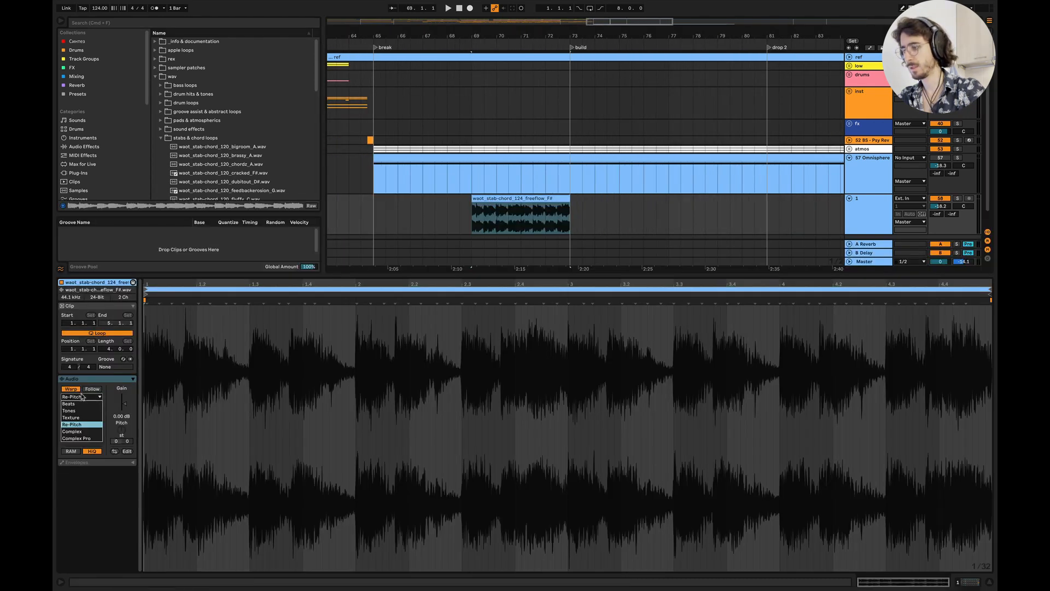
left_click(82, 439)
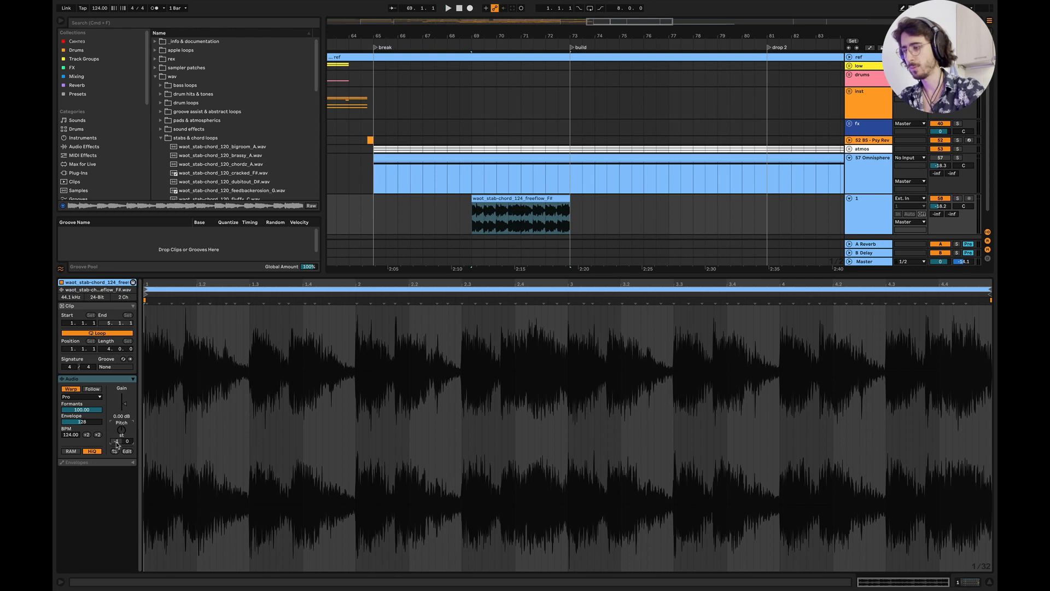
key("space")
left_click(989, 581)
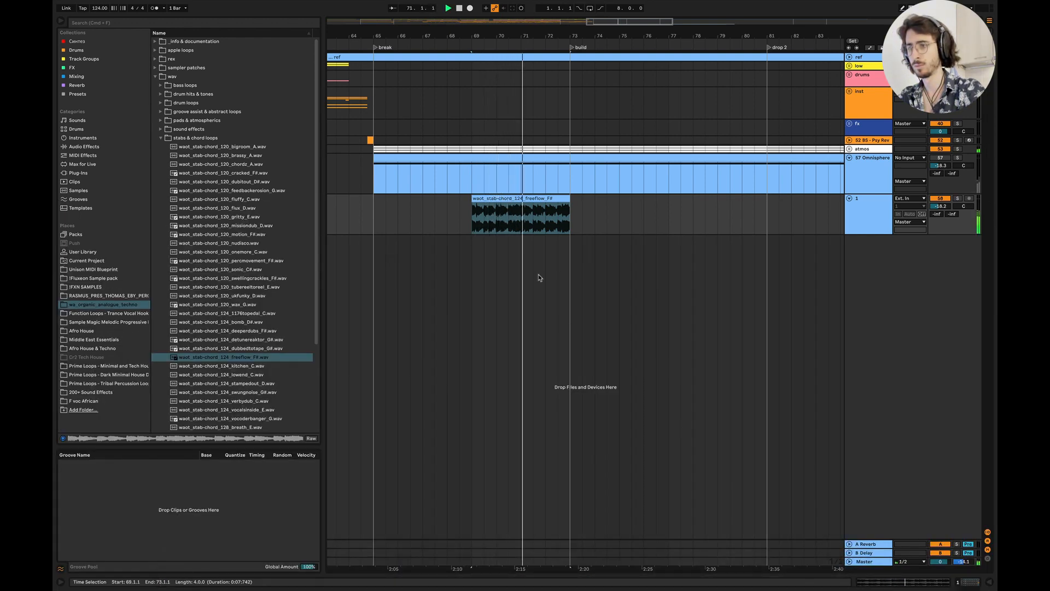
Step: Replay the freeflow loop from bar 69, bypass track 1's EQ Eight to compare, and remove the EQ
key("space")
left_click(474, 224)
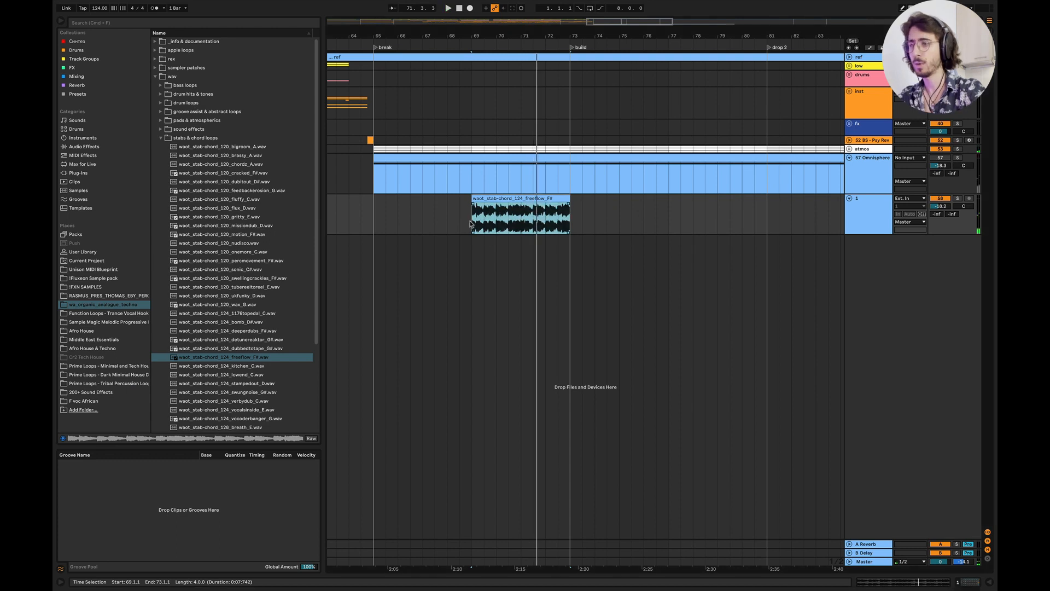
key("space")
key("super+alt+l")
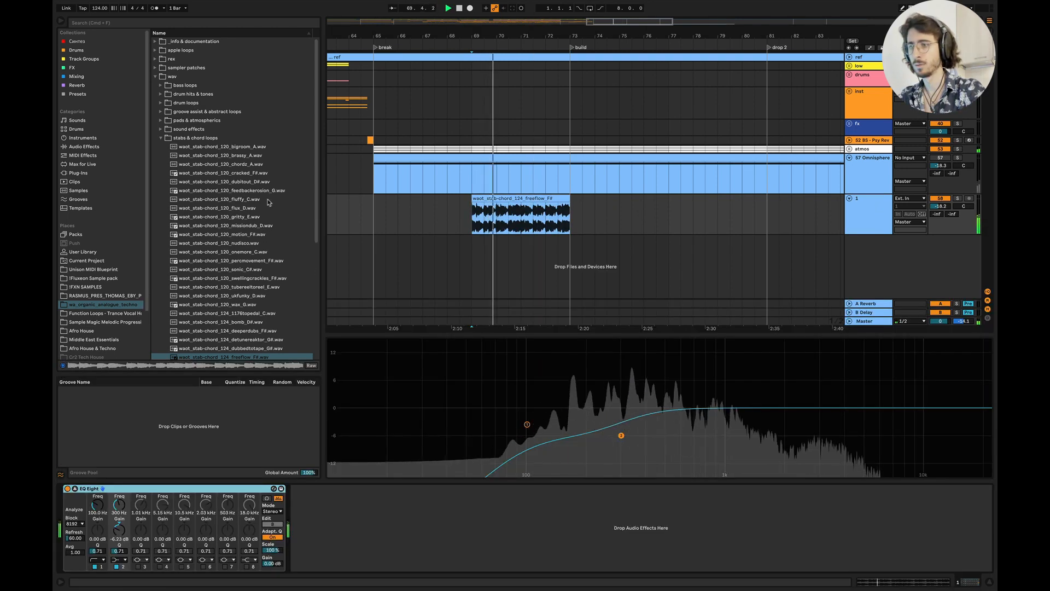
left_click(68, 489)
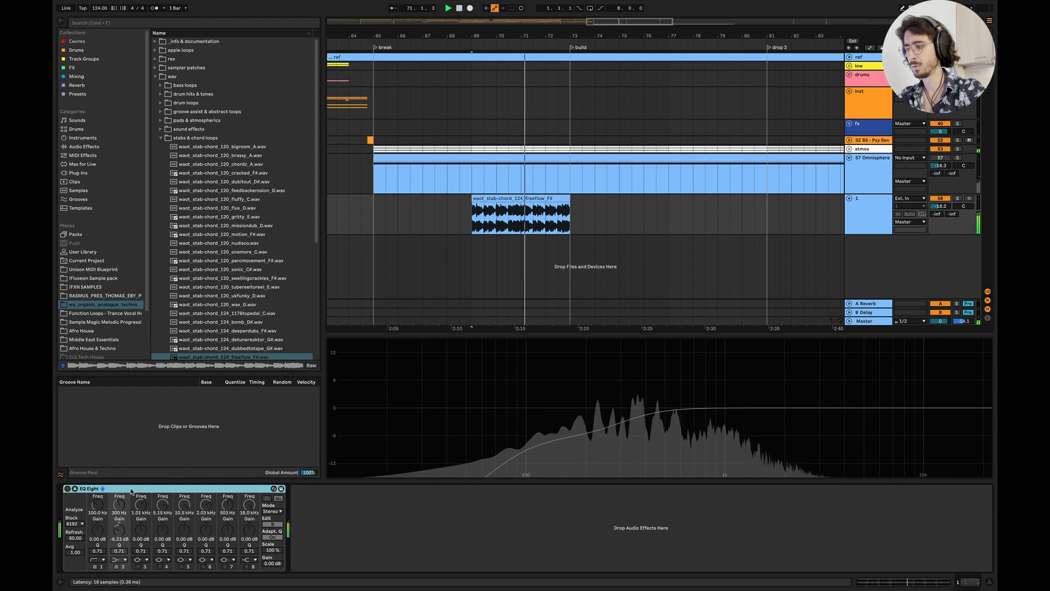
key("Delete")
Step: Play the transition into the break, copy the freeflow clip to bar 65, and stop playback after listening
left_click(523, 200)
left_click(343, 218)
key("space")
key("space")
left_click(499, 197)
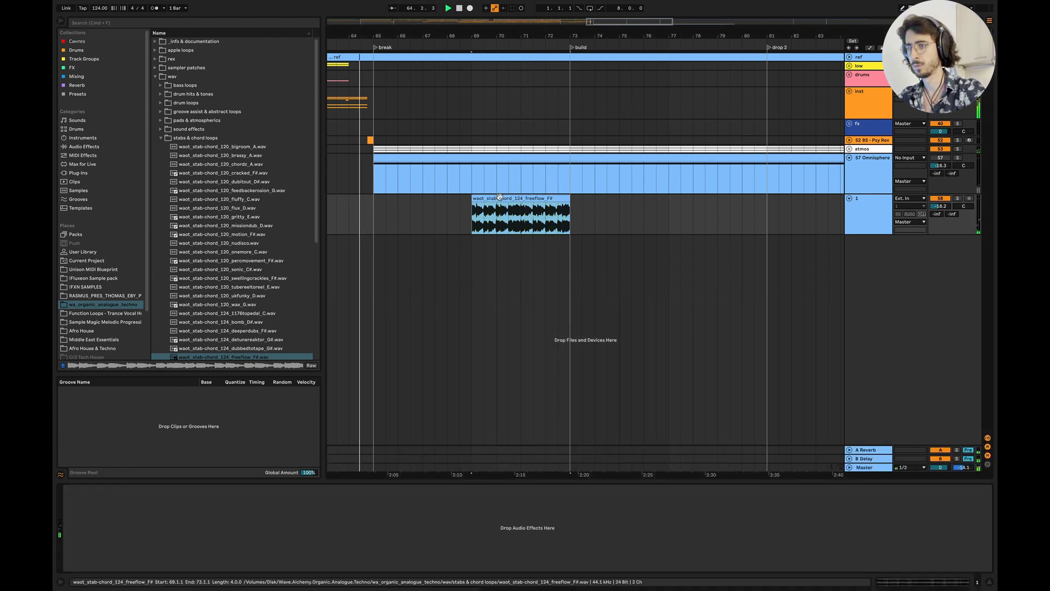
left_click_drag(500, 198, 401, 198)
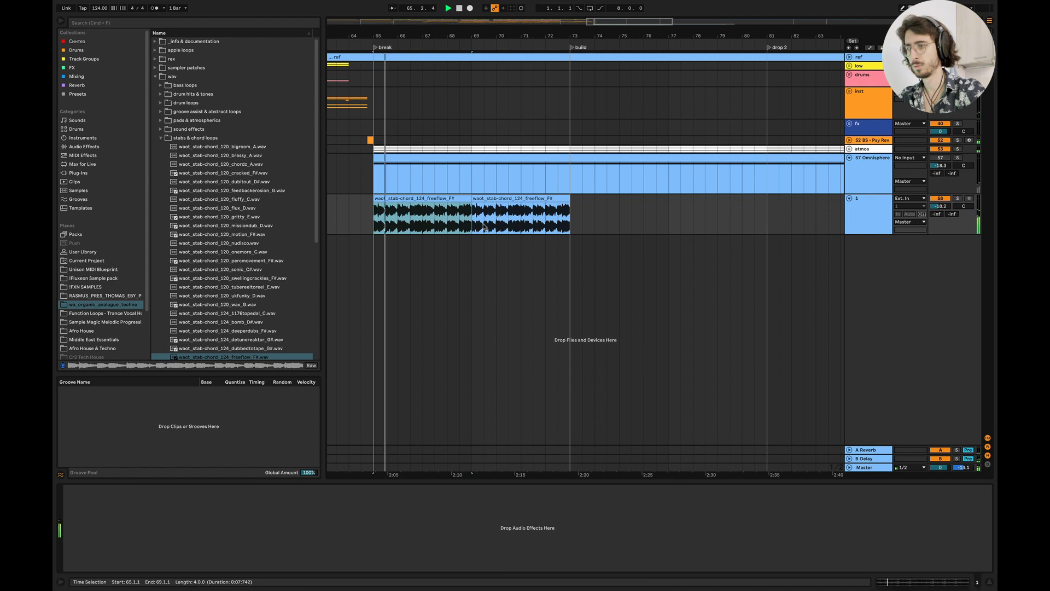
scroll(472, 217, "down", 3)
scroll(473, 216, "left", 2)
key("space")
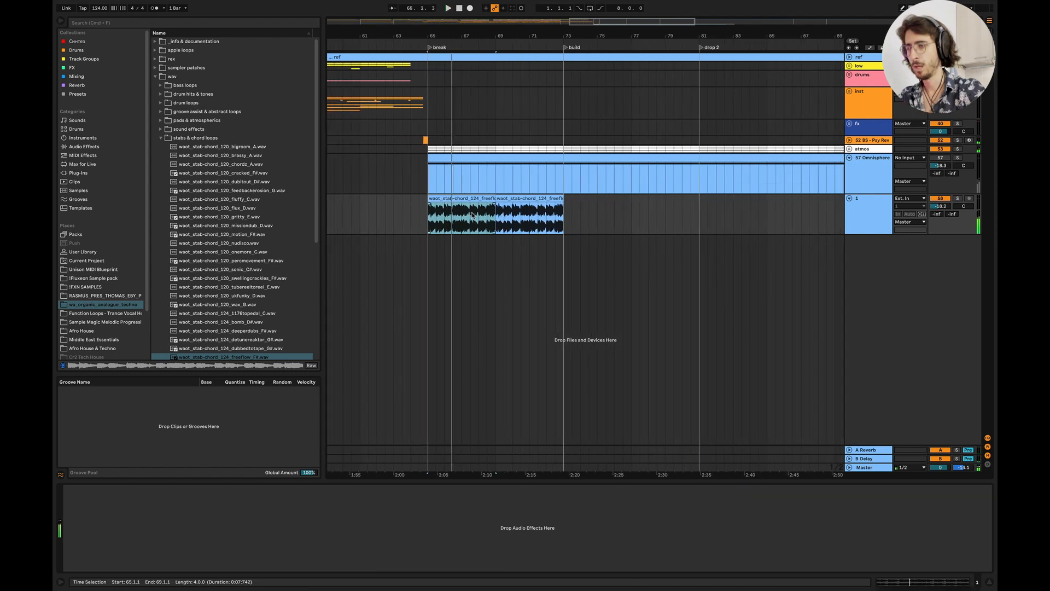
Step: Add an Auto Filter to track 1 as a band-pass at about 1.67 kHz with 36% resonance
left_click(65, 78)
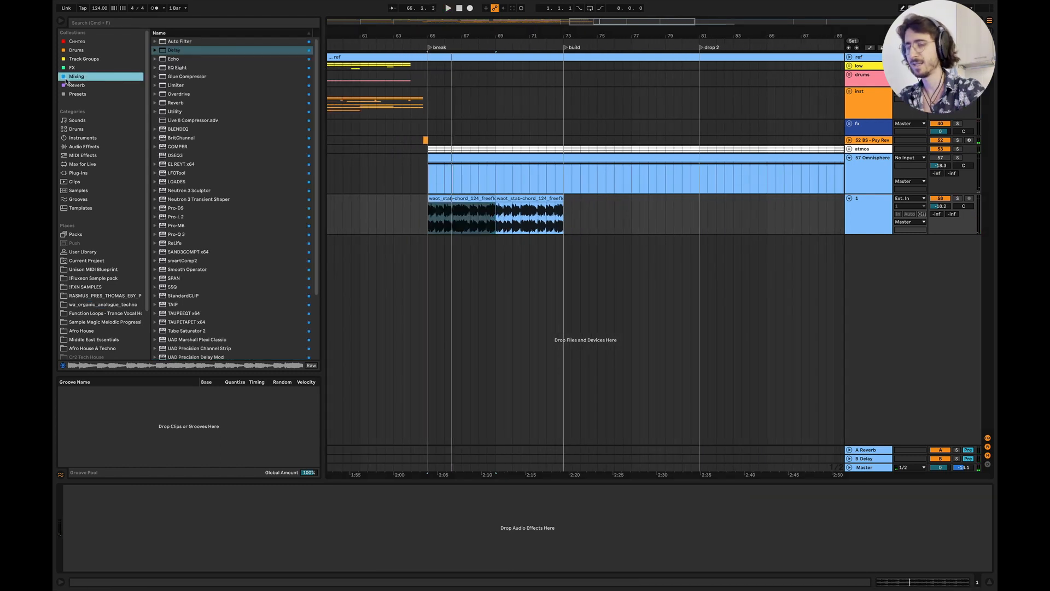
left_click(170, 44)
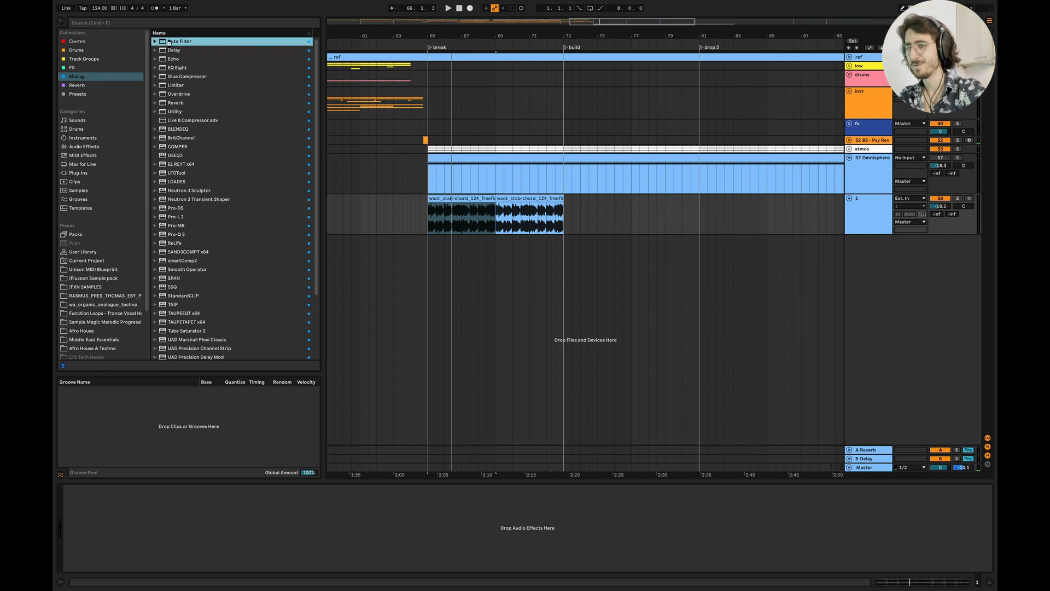
double_click(168, 42)
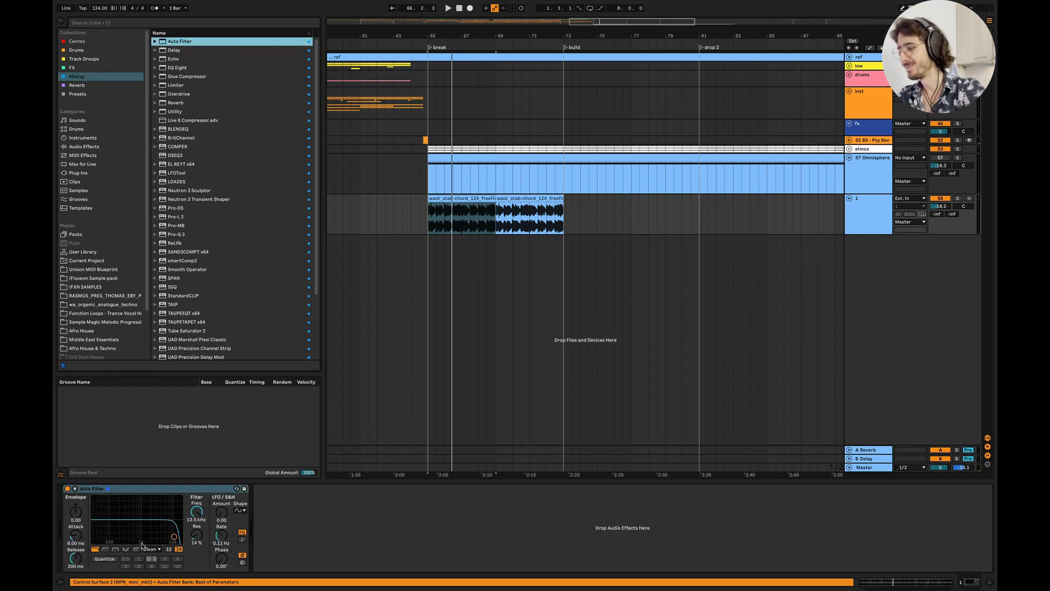
left_click(115, 549)
left_click_drag(197, 511, 196, 531)
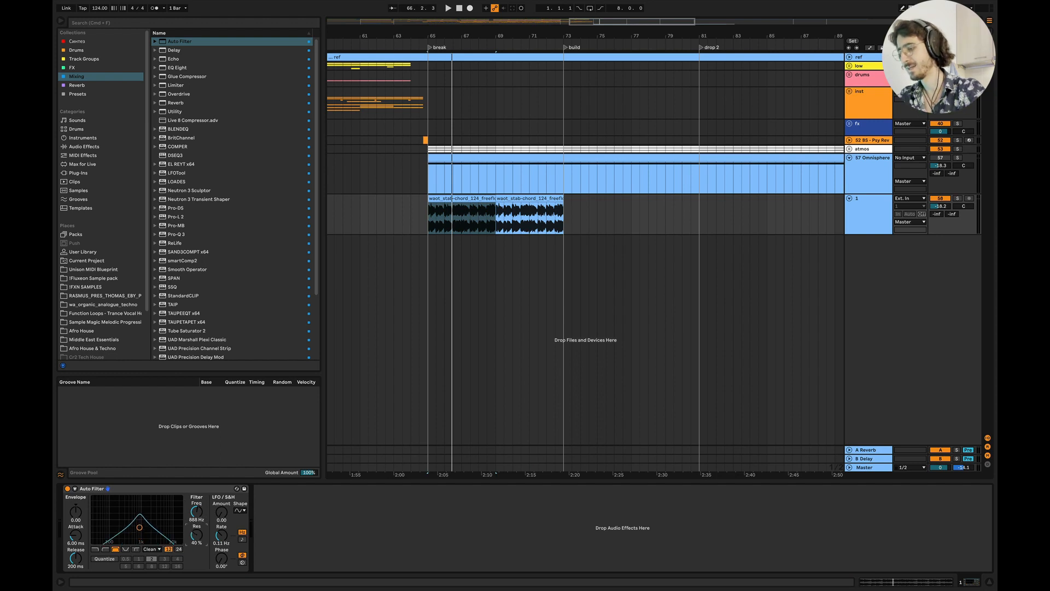
mouse_move(196, 511)
left_mouse_down()
mouse_move(198, 539)
mouse_move(197, 496)
left_mouse_up()
left_click(197, 534)
Step: Play the break while adjusting the Auto Filter, and automate its frequency to fall to about 379 Hz at bar 73
left_click(411, 214)
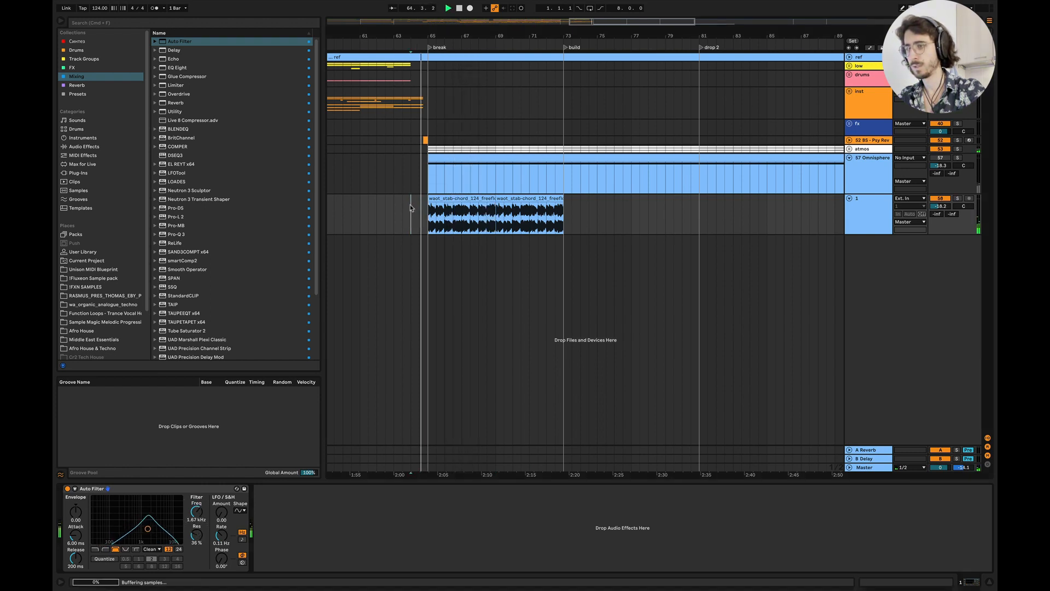
left_click_drag(196, 511, 196, 507)
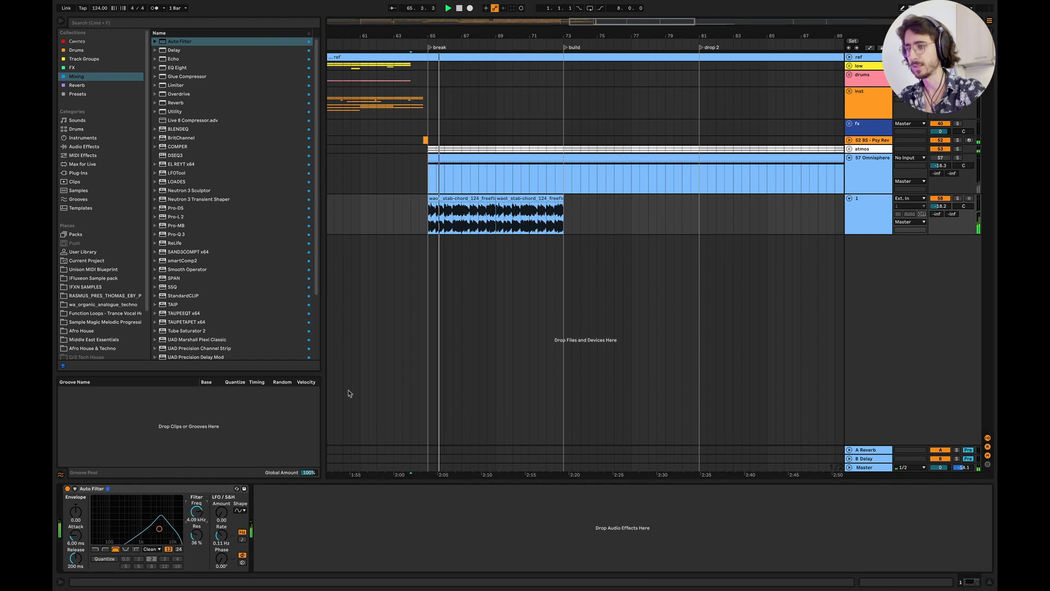
key("a")
left_click_drag(513, 213, 563, 219)
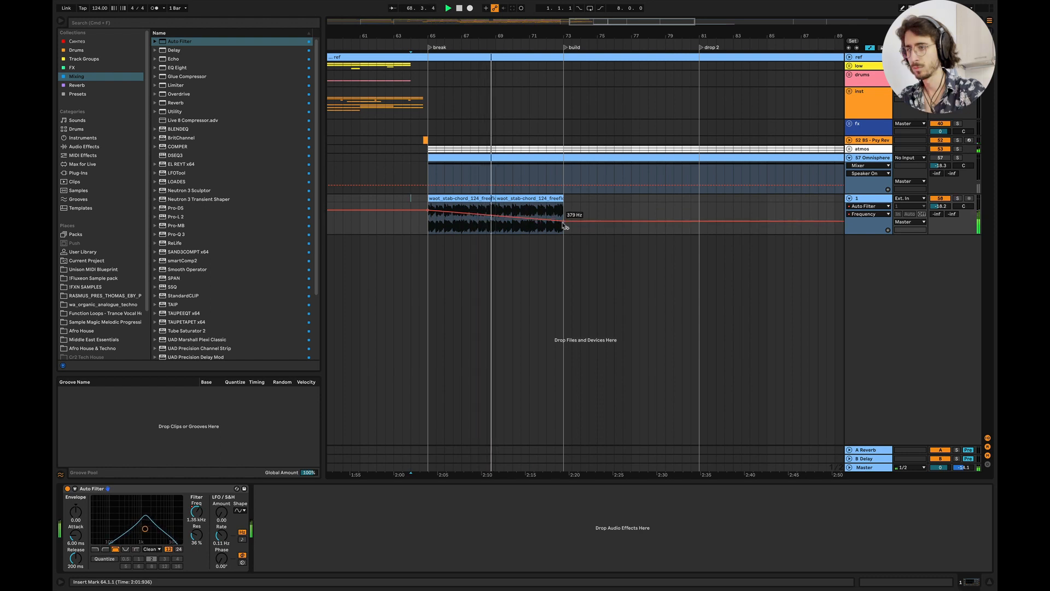
Step: Raise track 1's reverb send and set its delay send to -25 dB, then duplicate the freeflow clip repeatedly up to bar 97
left_click_drag(938, 215, 952, 206)
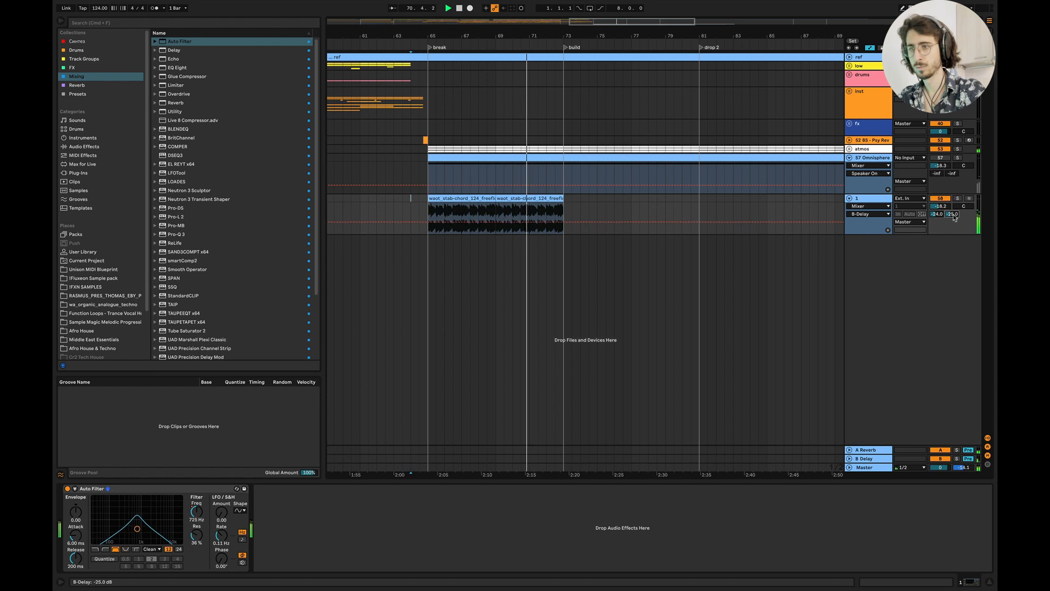
key("ctrl+d")
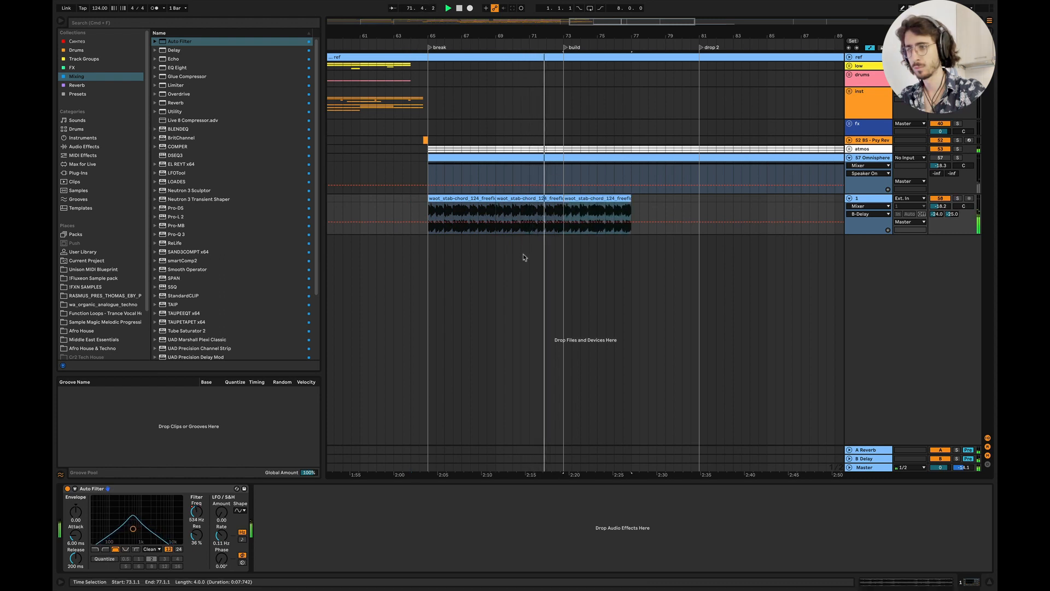
scroll(547, 279, "right", 2)
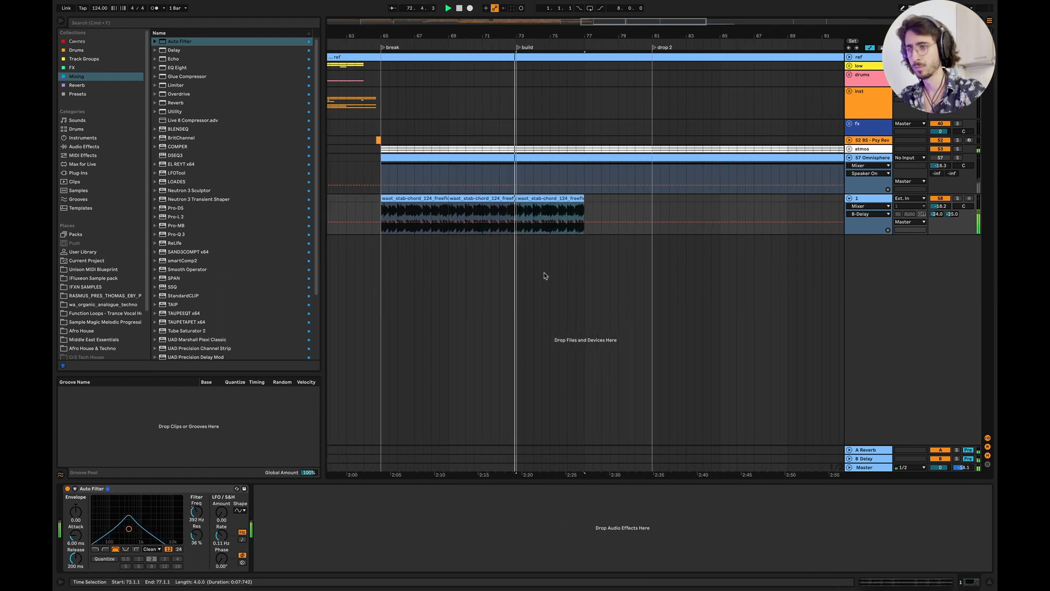
scroll(594, 261, "right", 4)
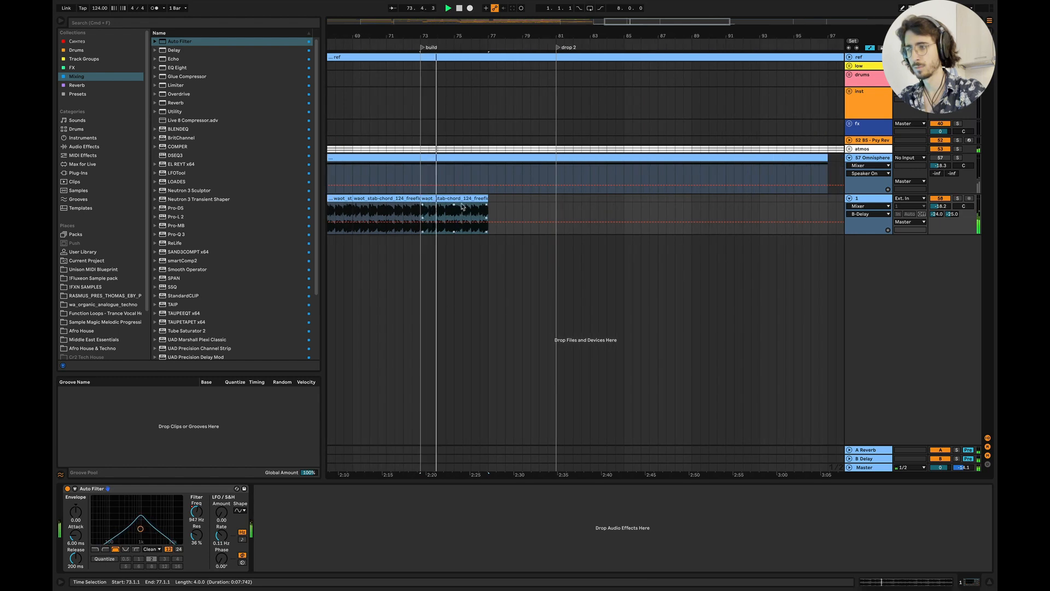
key("ctrl+d")
scroll(462, 198, "down", 4)
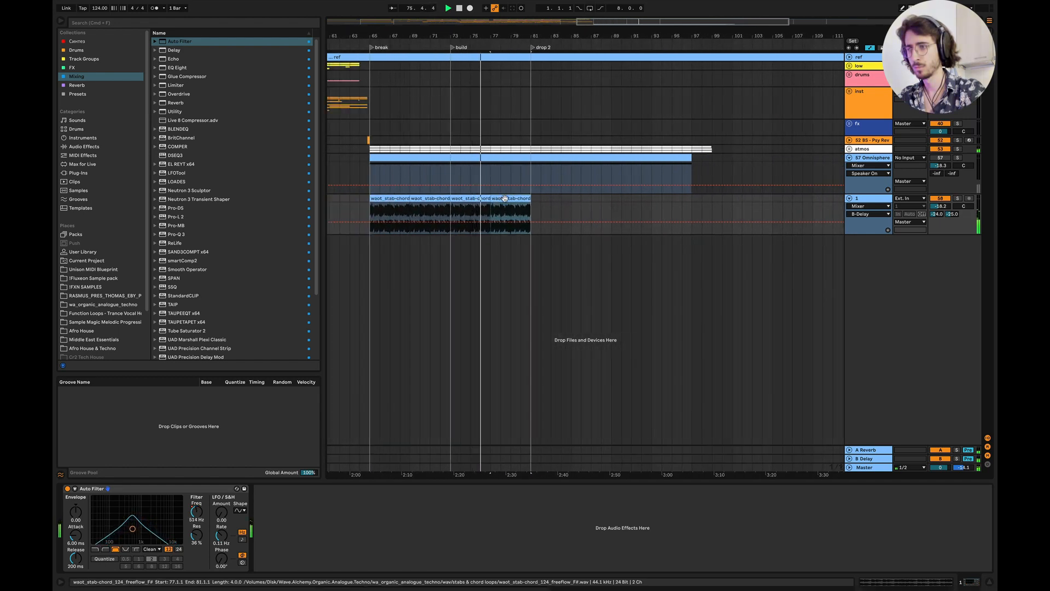
key("ctrl+d")
key("ctrl+d")
key("ctrl+d")
key("ctrl+d")
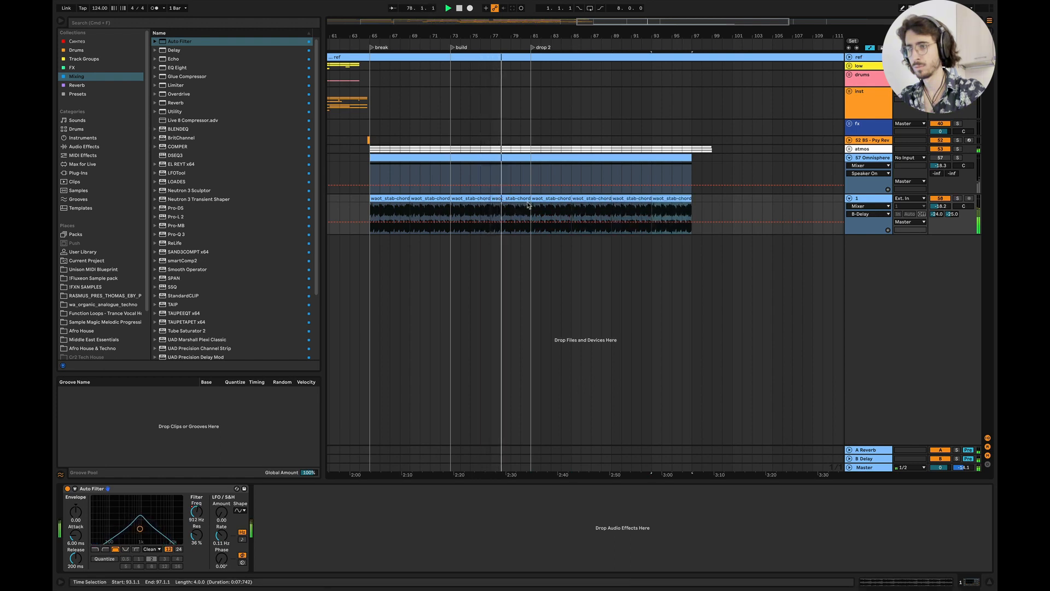
scroll(528, 204, "up", 3)
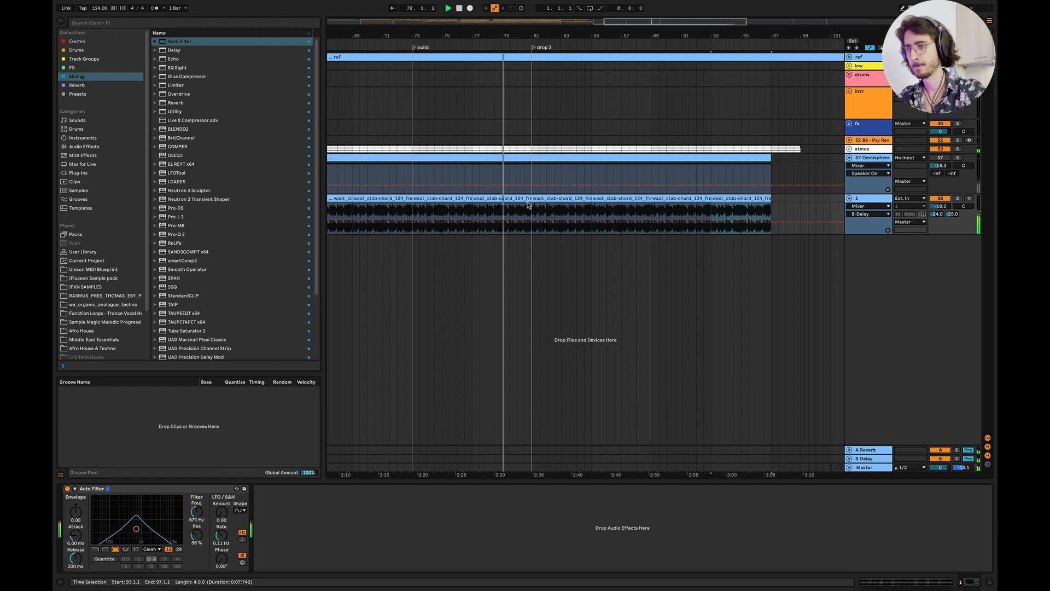
scroll(528, 204, "up", 2)
left_click(528, 204)
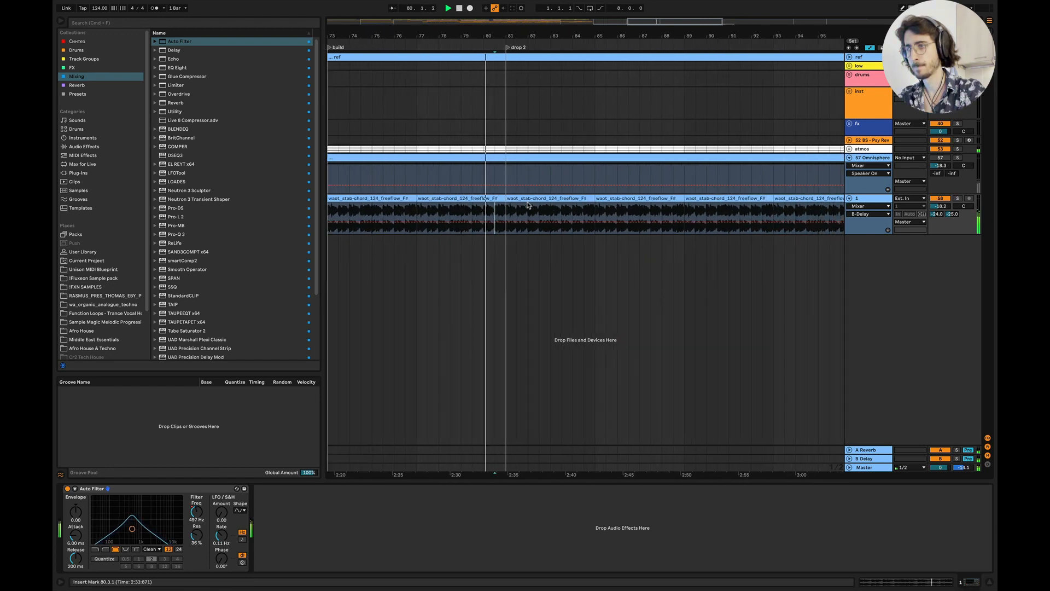
Step: Expand the ref track, stop playback, and shift the reference clip to start at about 8.2.1
scroll(528, 205, "down", 6)
left_click(849, 57)
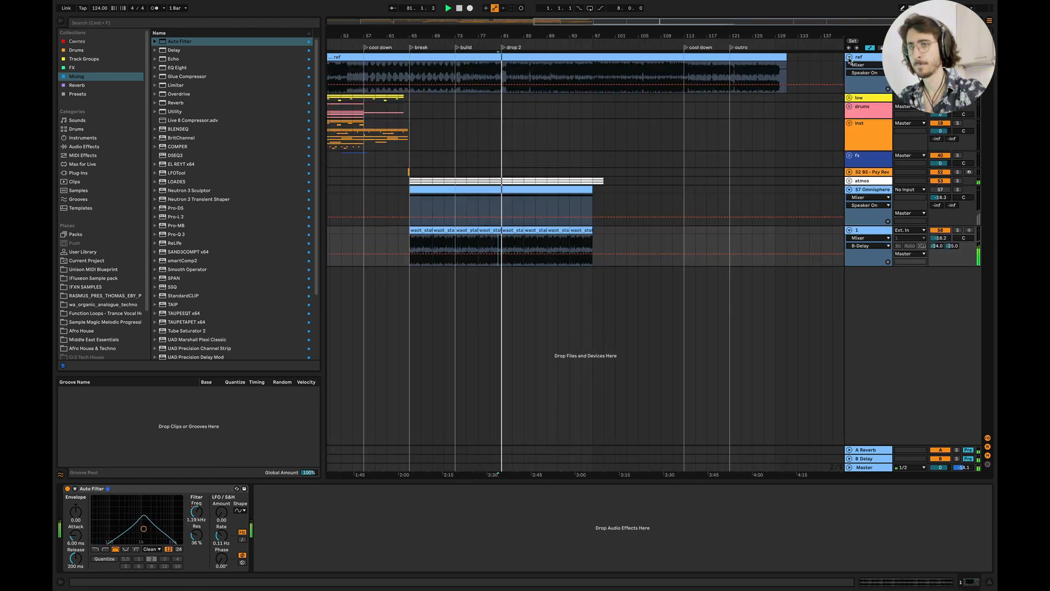
key("space")
scroll(416, 138, "left", 1)
scroll(416, 138, "up", 4)
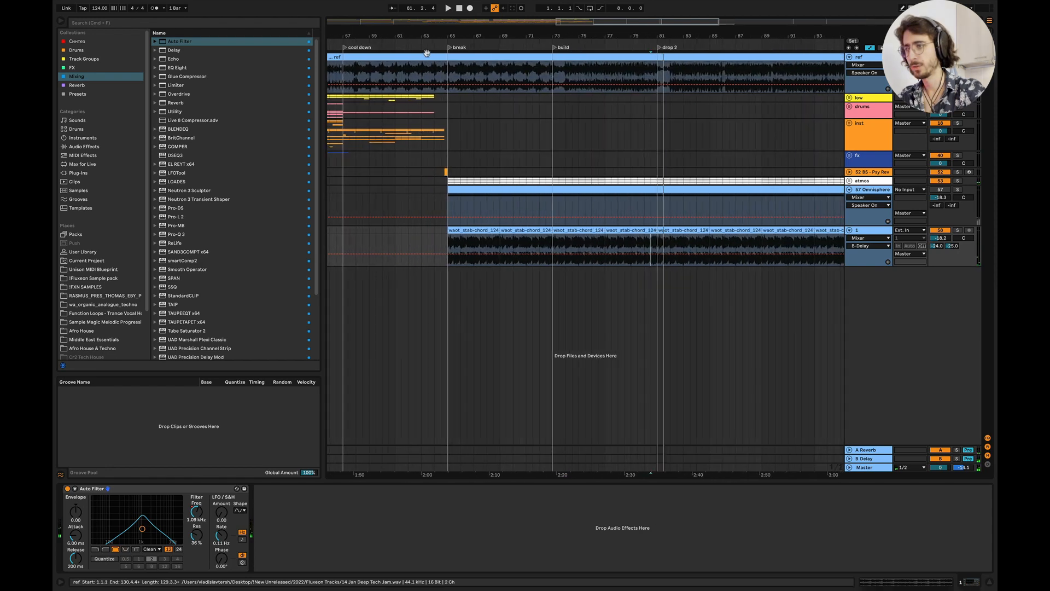
left_click(508, 58)
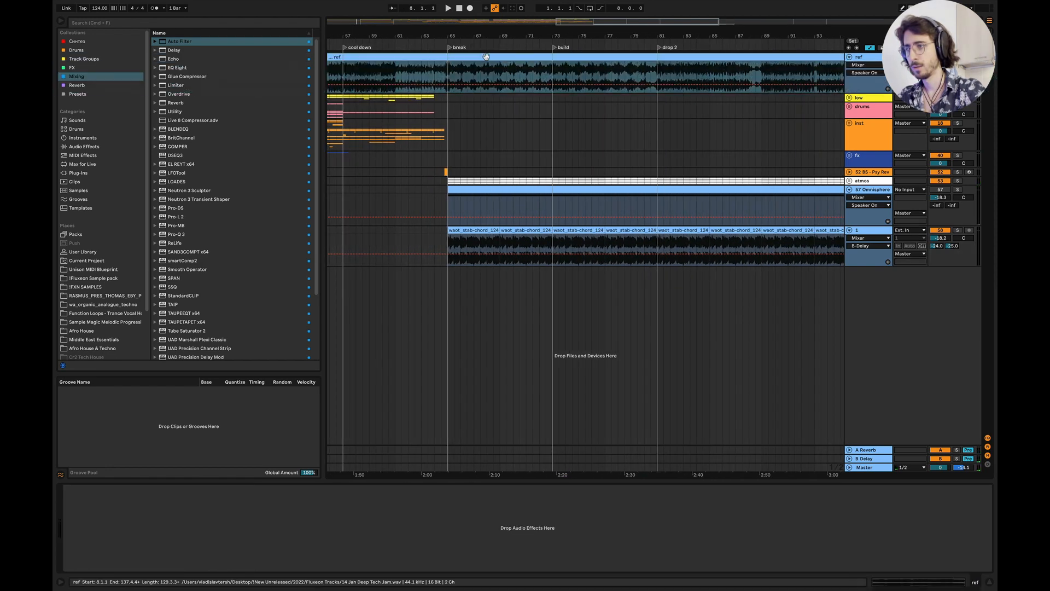
scroll(463, 74, "up", 5)
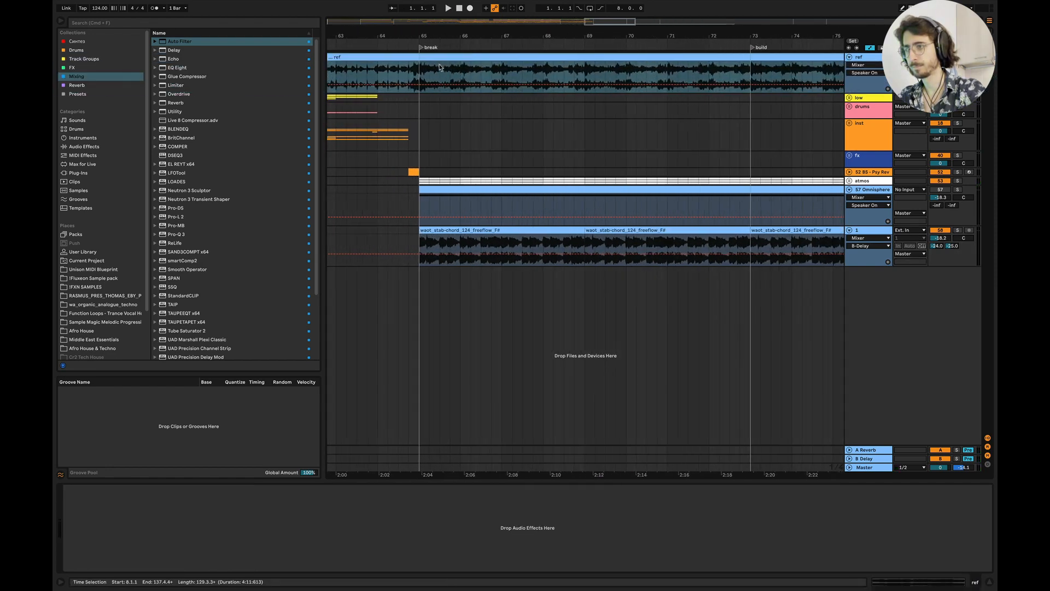
left_click_drag(437, 56, 452, 61)
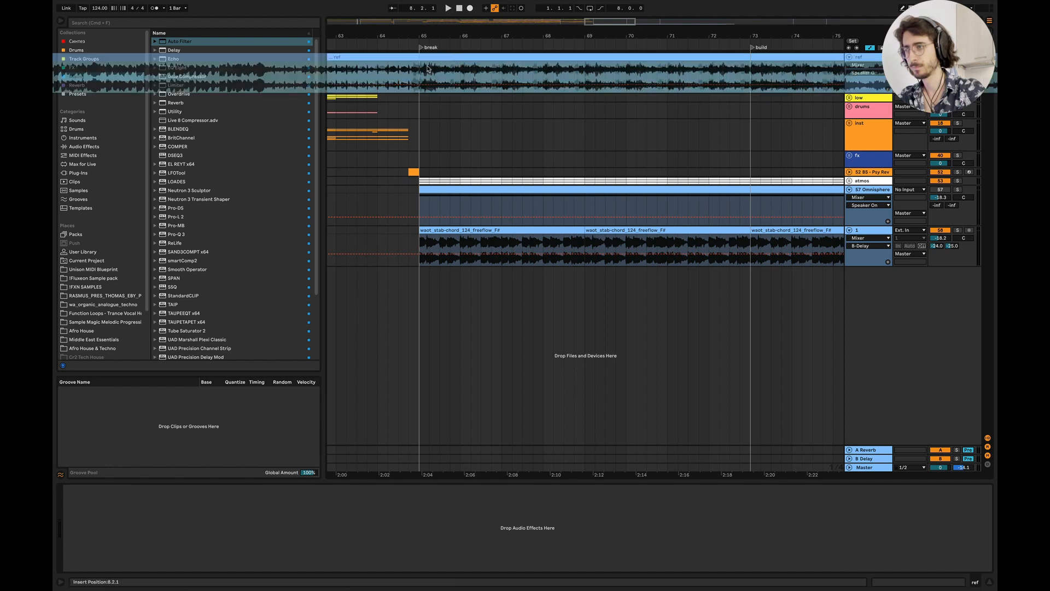
Step: Play the reference from bar 80 into drop 2, and stop playback after listening
left_click(399, 71)
scroll(469, 99, "down", 5)
scroll(468, 99, "right", 4)
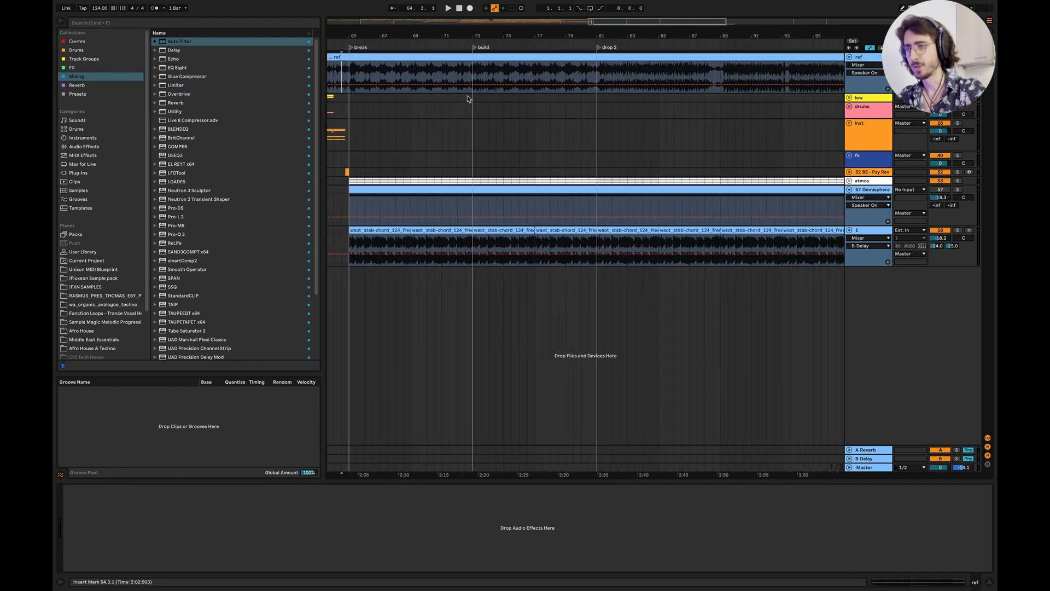
scroll(469, 99, "down", 4)
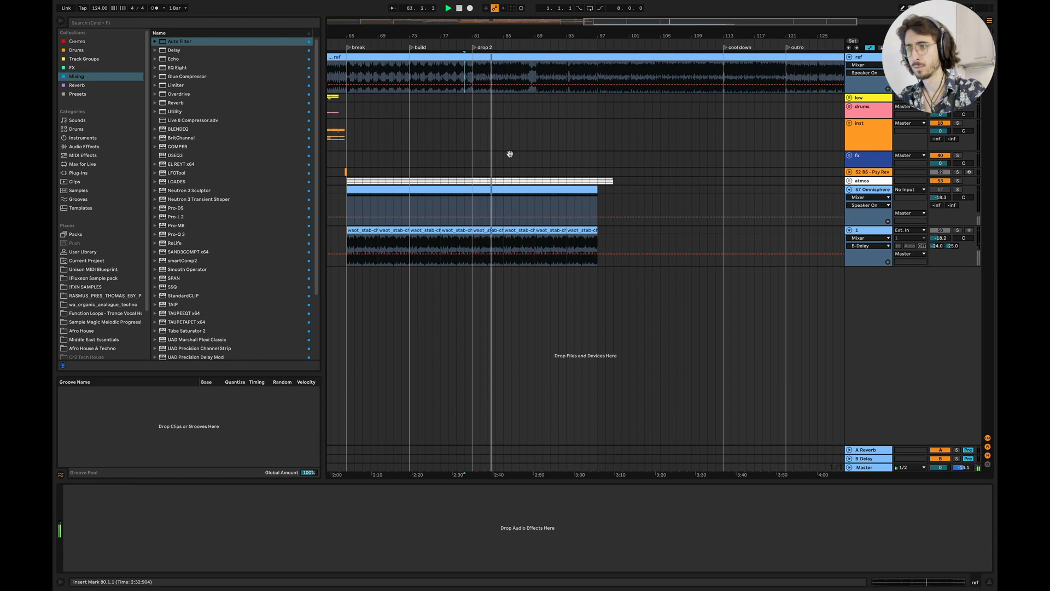
key("space")
Step: Copy bars 9 to 17 of the low, drums and inst groups to the start of drop 2 at bar 81
scroll(509, 155, "left", 15)
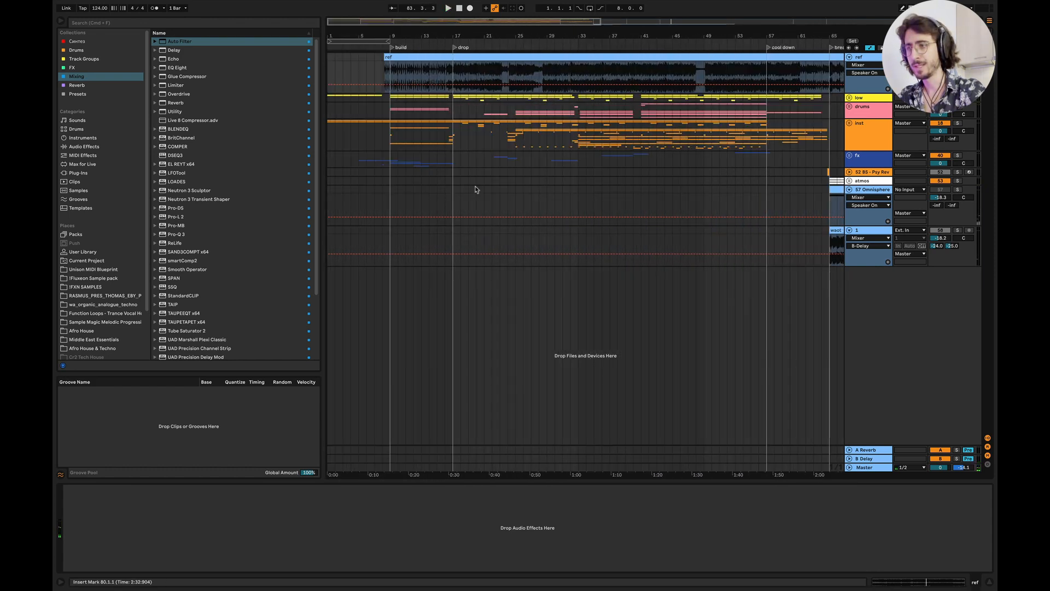
left_click_drag(419, 132, 391, 98)
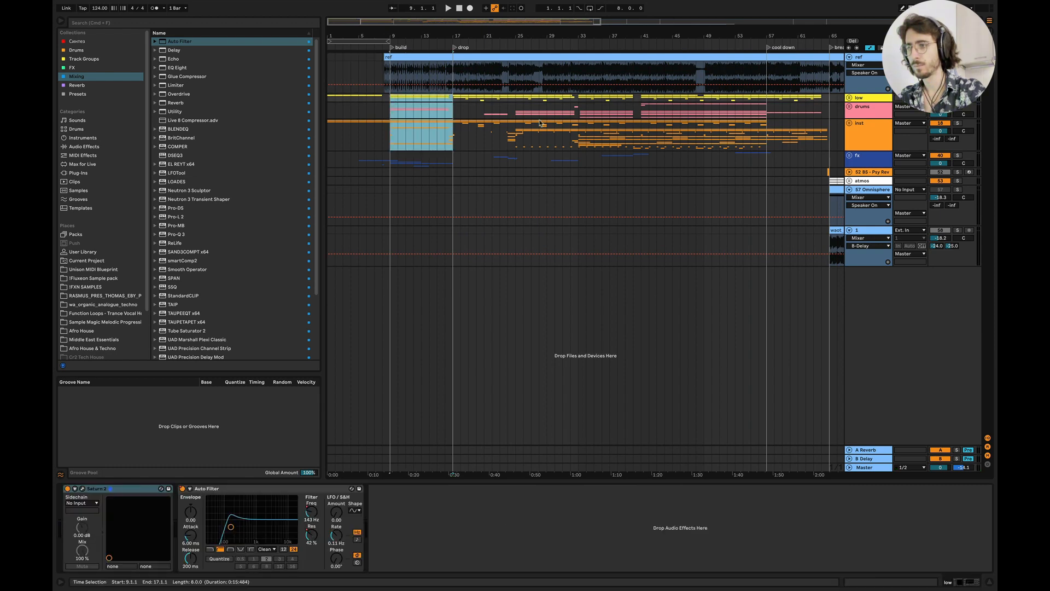
scroll(568, 116, "right", 15)
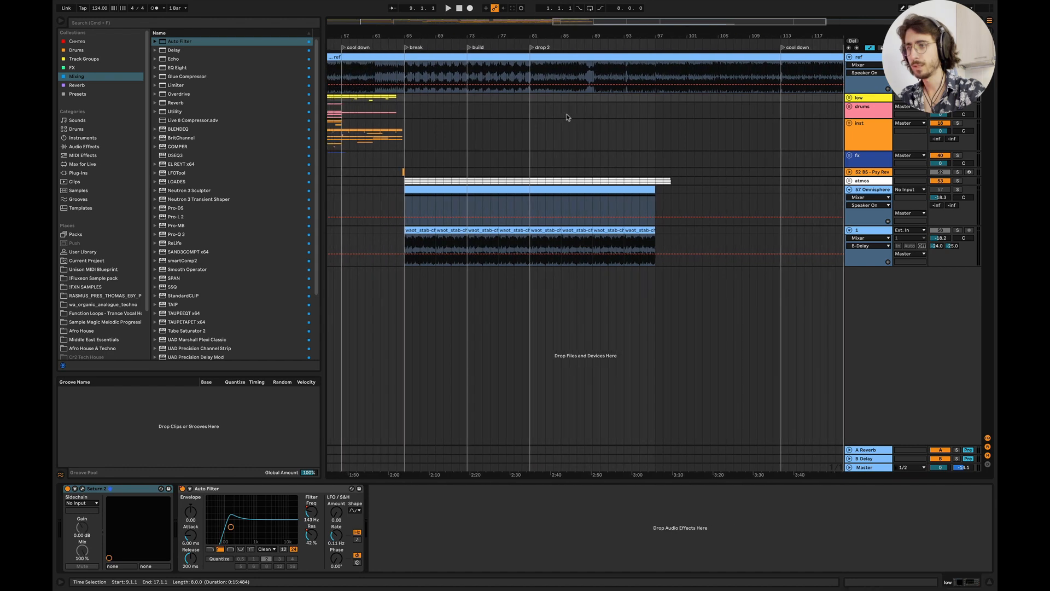
left_click_drag(529, 96, 591, 99)
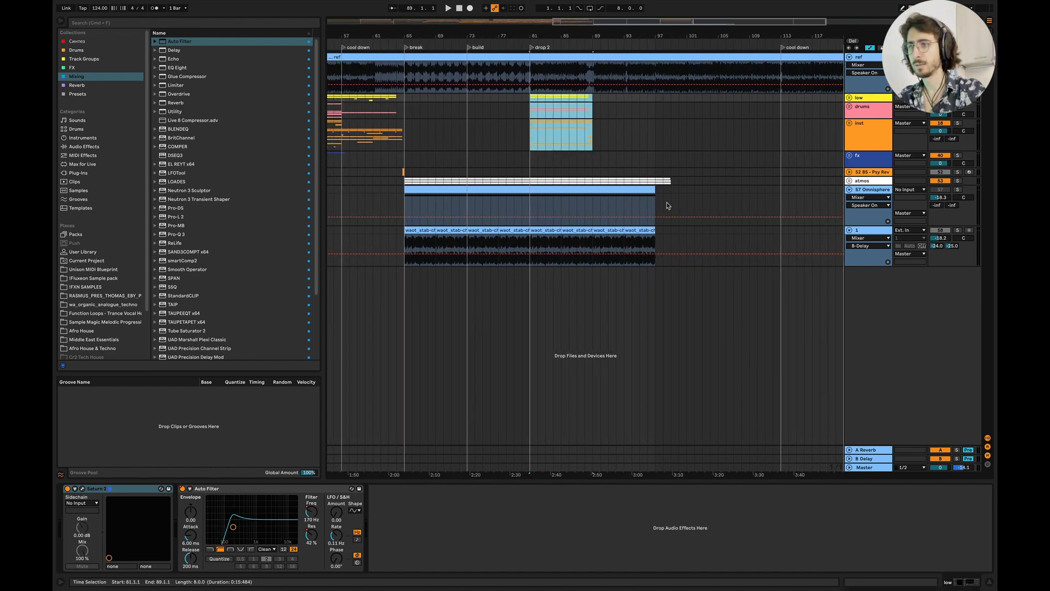
Step: Delete everything from bar 89 to bar 100 on the atmos, Omnisphere and freeflow chord tracks
left_click_drag(678, 247, 594, 182)
scroll(608, 196, "left", 15)
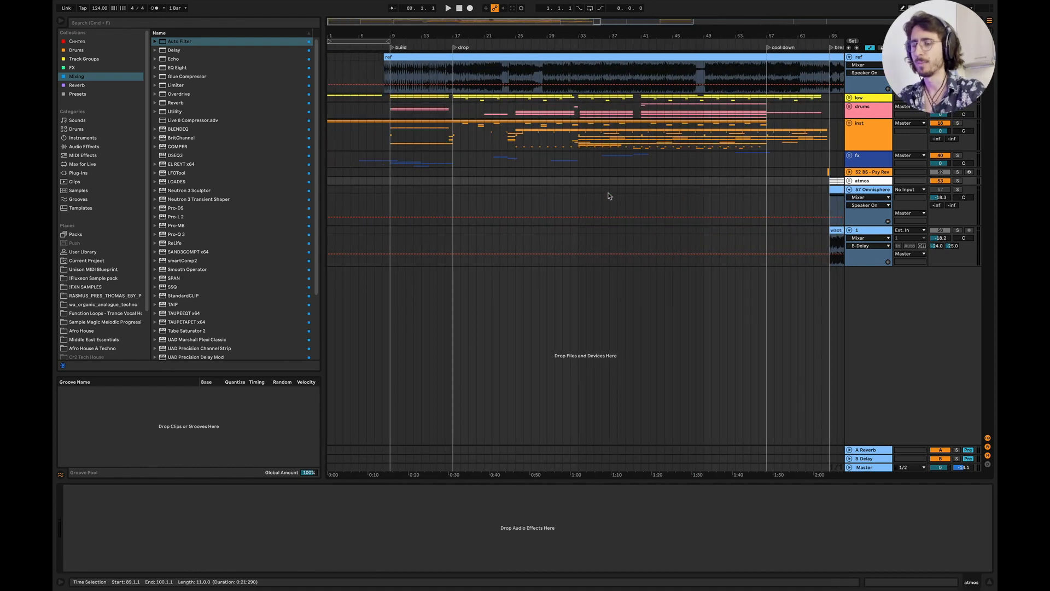
left_click_drag(389, 144, 446, 104)
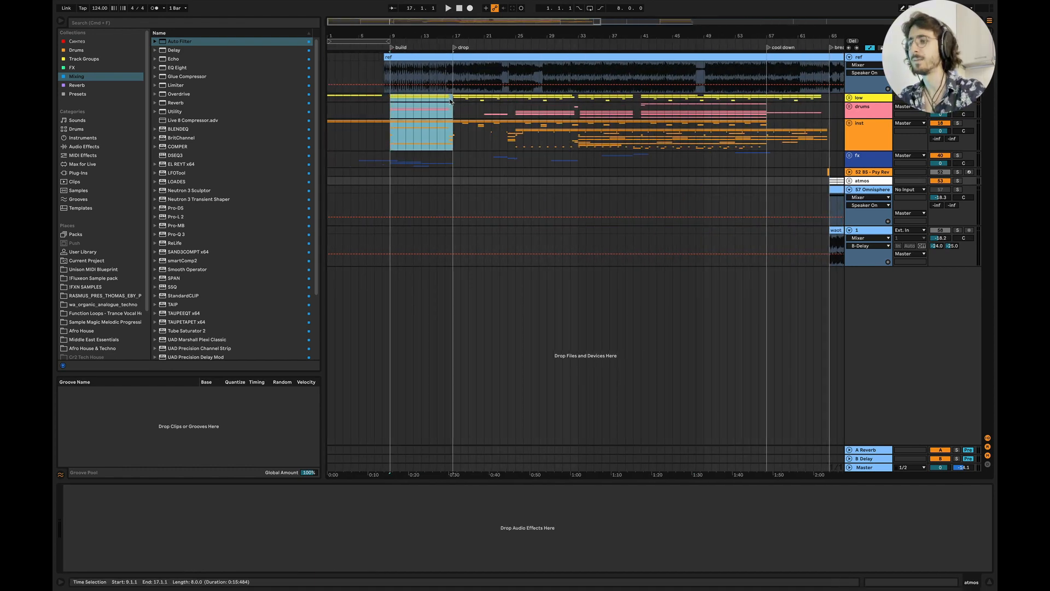
scroll(450, 101, "right", 15)
Step: Play from bar 80 into drop 2 and delete the two freeflow chord clips between bars 81 and 89
left_click(512, 158)
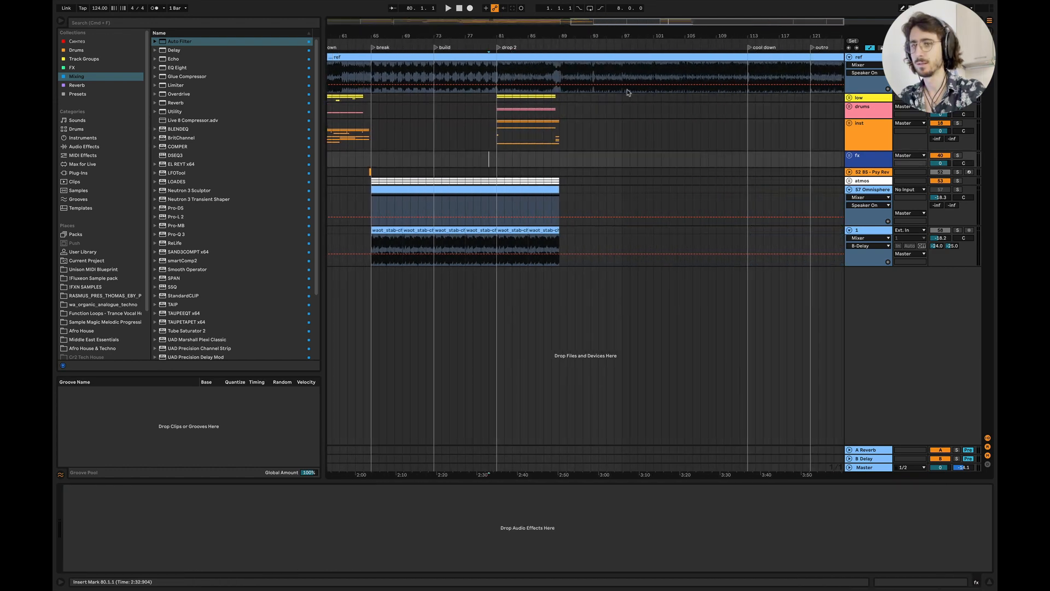
scroll(542, 170, "up", 5)
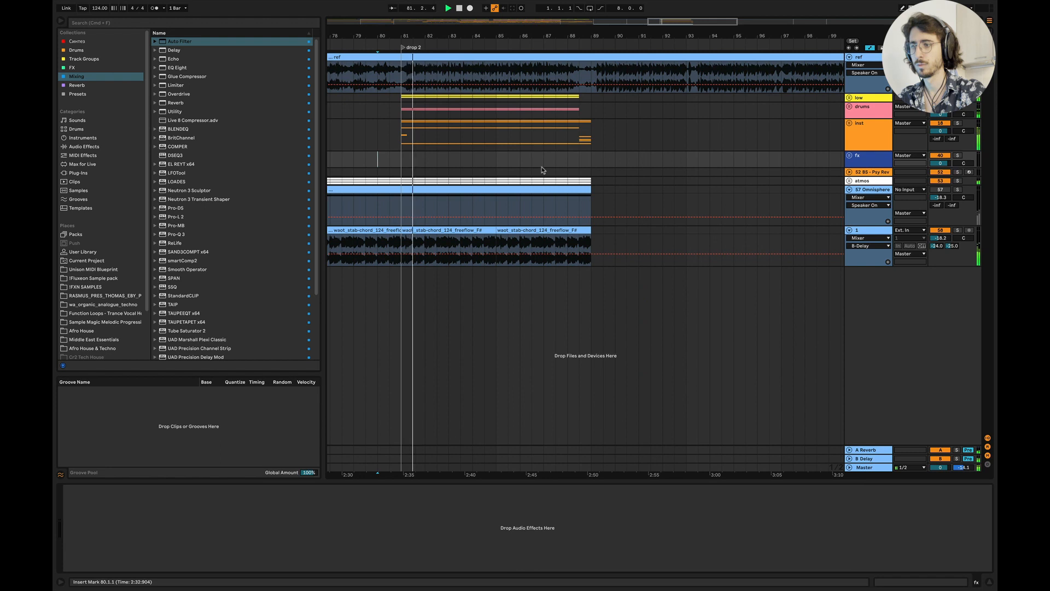
scroll(542, 170, "left", 3)
left_click(552, 230)
key("Delete")
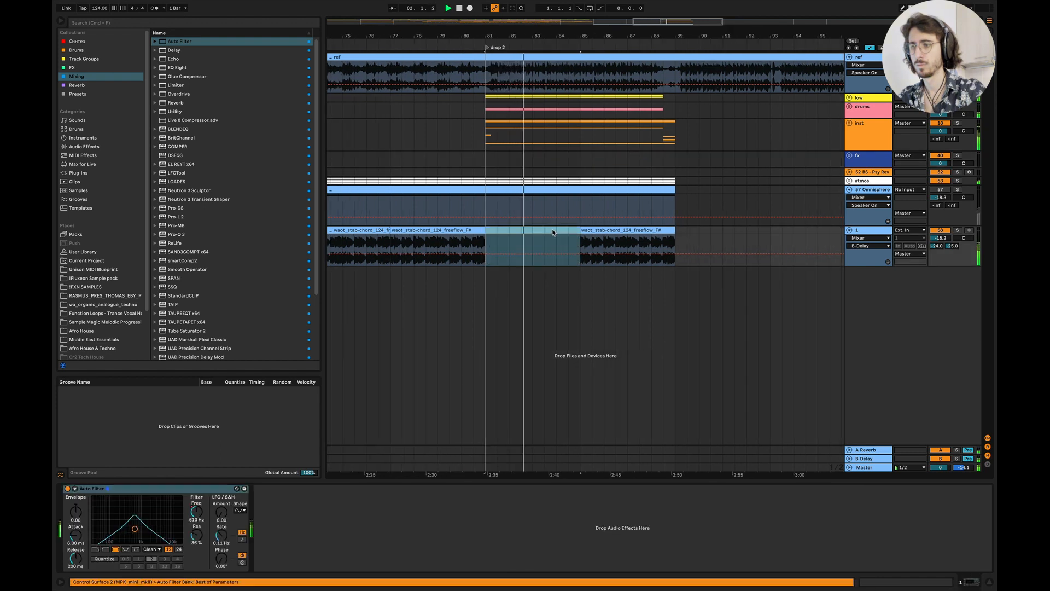
left_click(622, 232)
key("Delete")
scroll(562, 226, "down", 3)
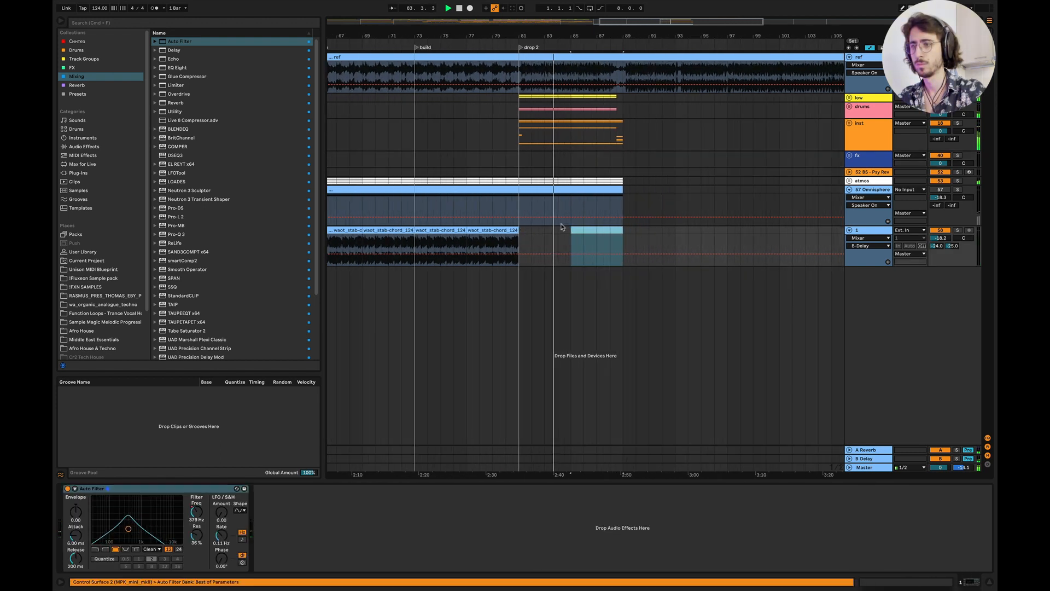
Step: Delete the whole Omnisphere track while playback continues through drop 2
scroll(550, 213, "left", 3)
scroll(551, 212, "right", 3)
scroll(551, 213, "left", 3)
scroll(551, 212, "right", 3)
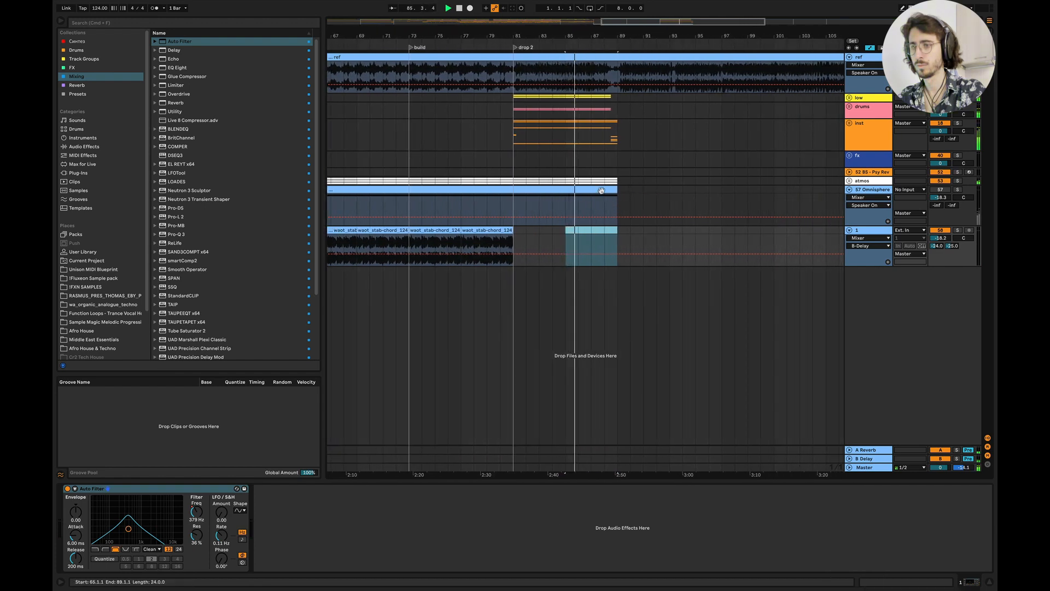
left_click(868, 189)
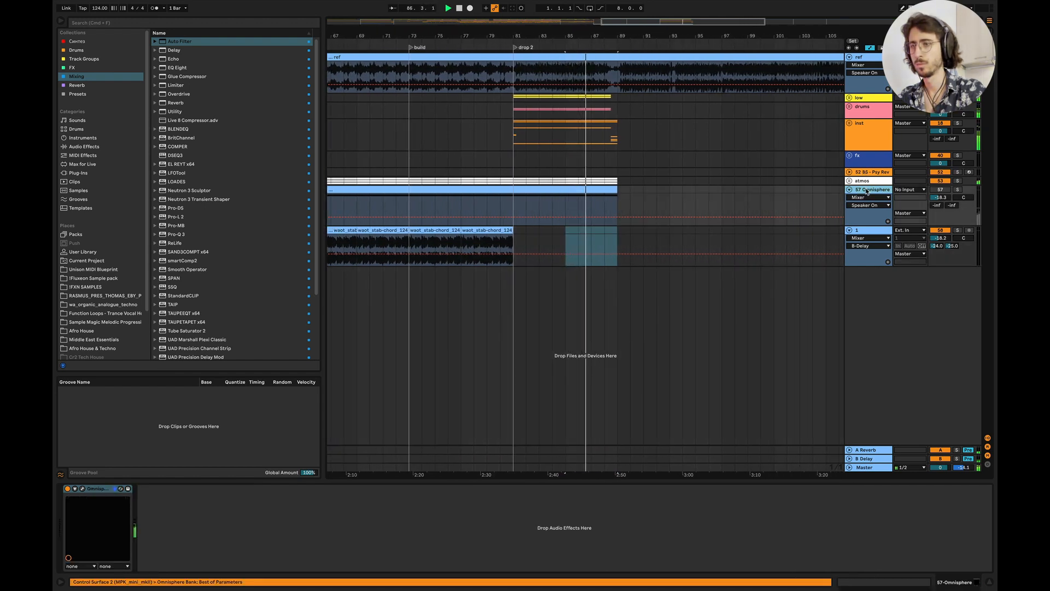
key("Delete")
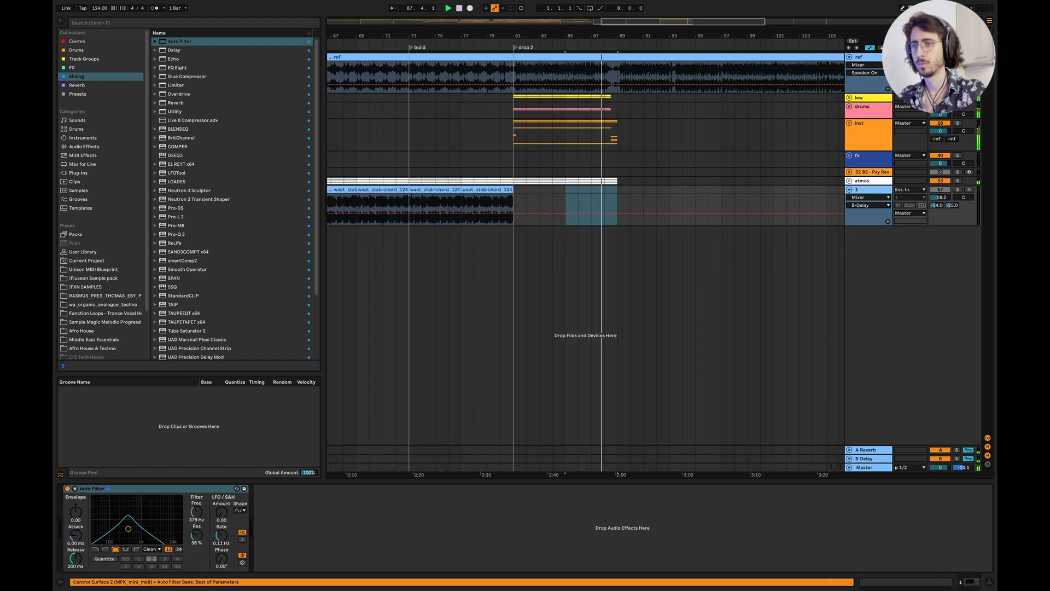
Step: Replay the end of the build into drop 2 from bars 78 to 80 to judge the transition
left_click(471, 122)
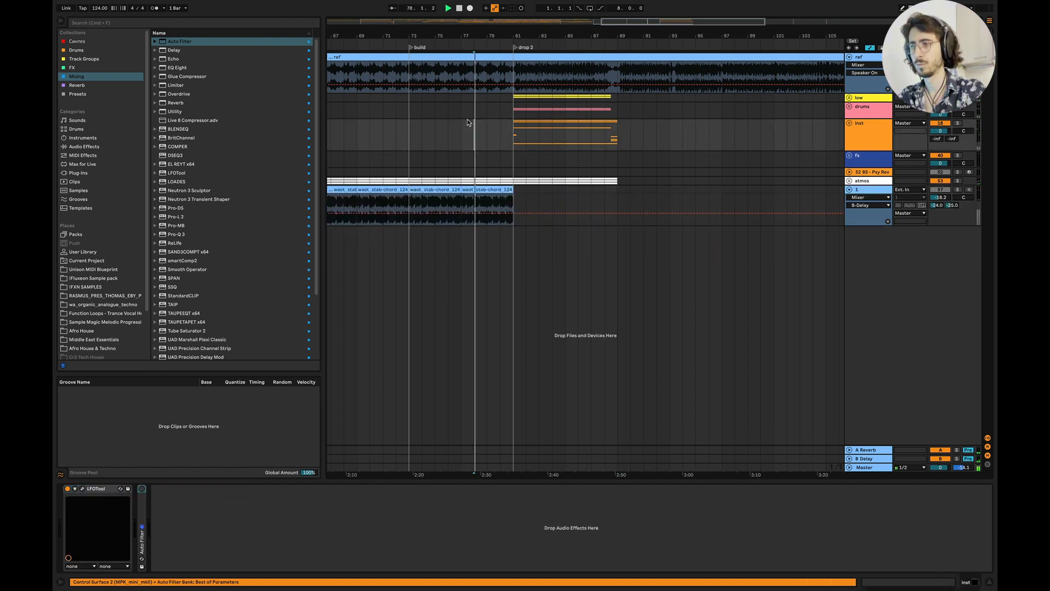
right_click(497, 116)
left_click(453, 136)
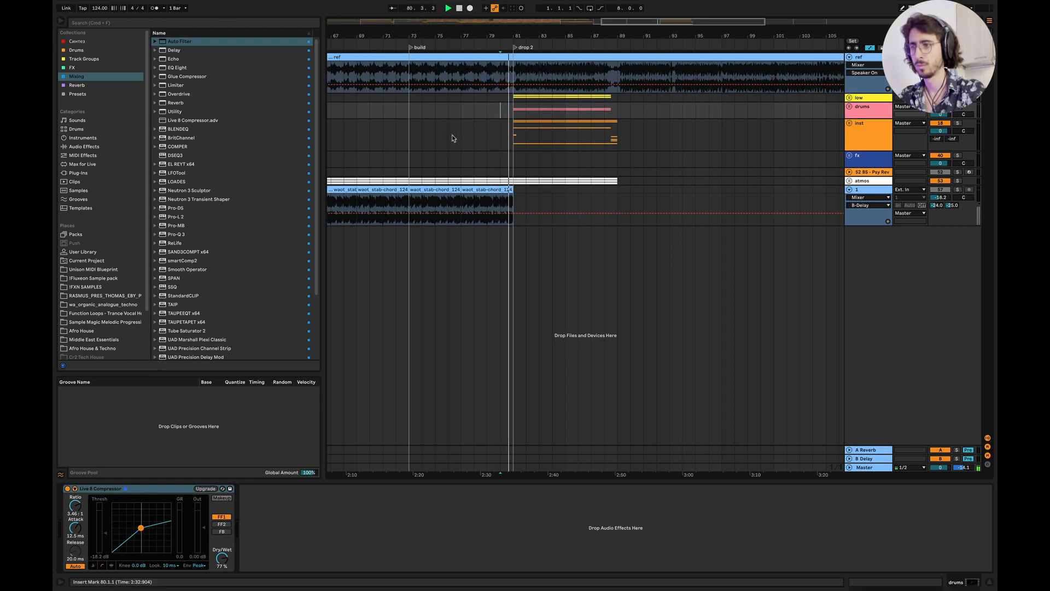
scroll(519, 111, "up", 5)
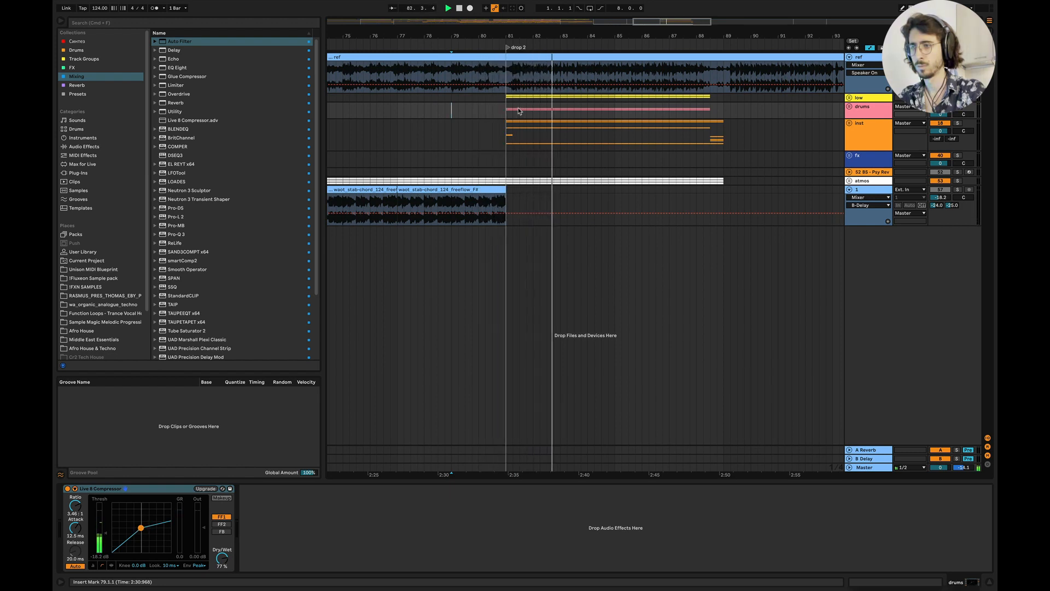
Step: Expand the atmos group and cut its three frozen clips so they end at bar 82
left_click(849, 180)
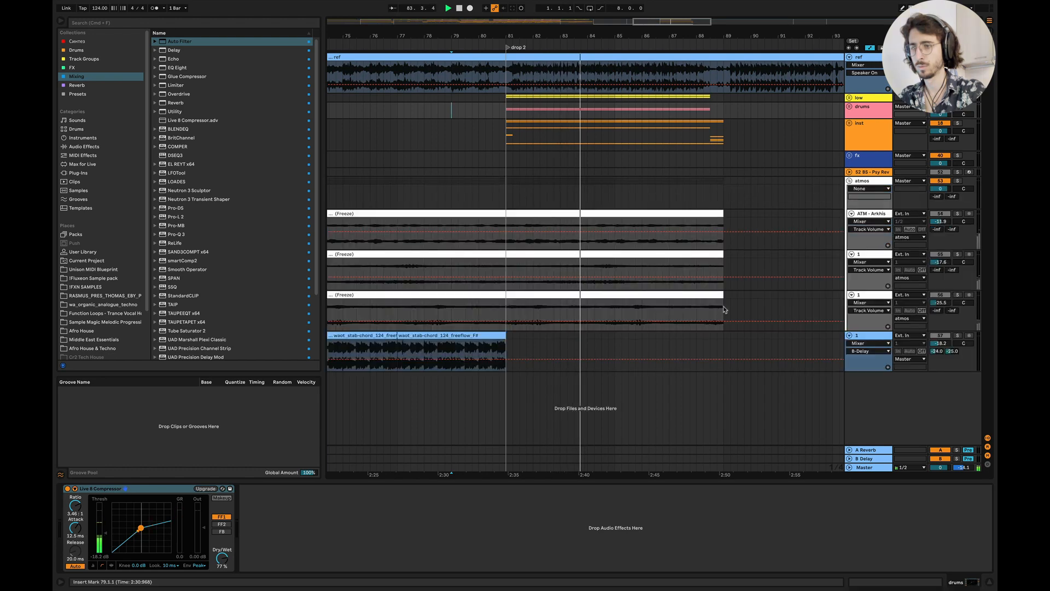
left_click(534, 295)
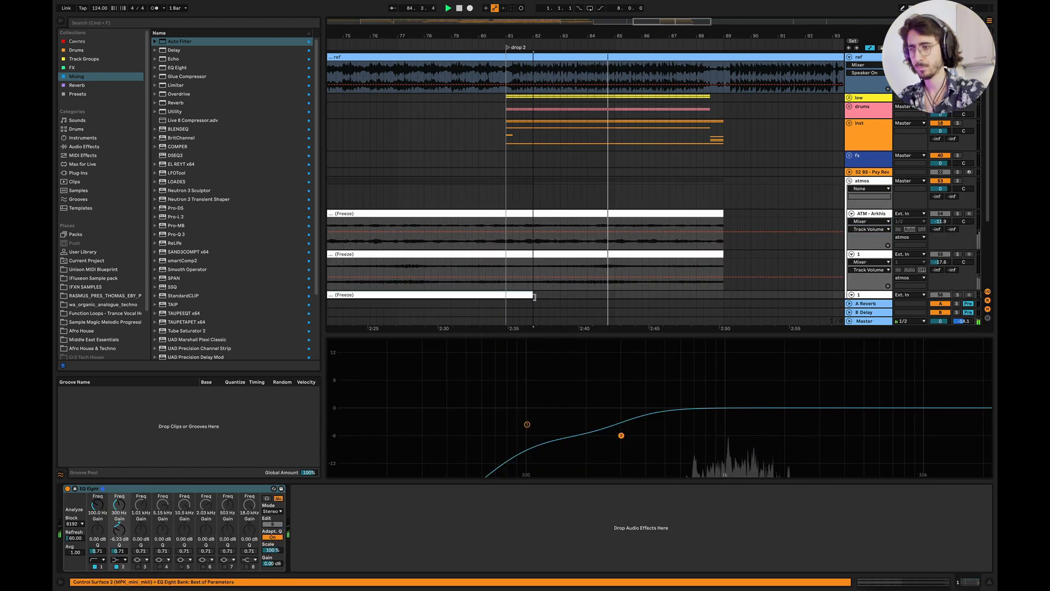
left_click_drag(534, 274, 723, 230)
Step: Add a fade-out from bar 81 to bar 82 on all three frozen atmos clips, and stop playback
key("a")
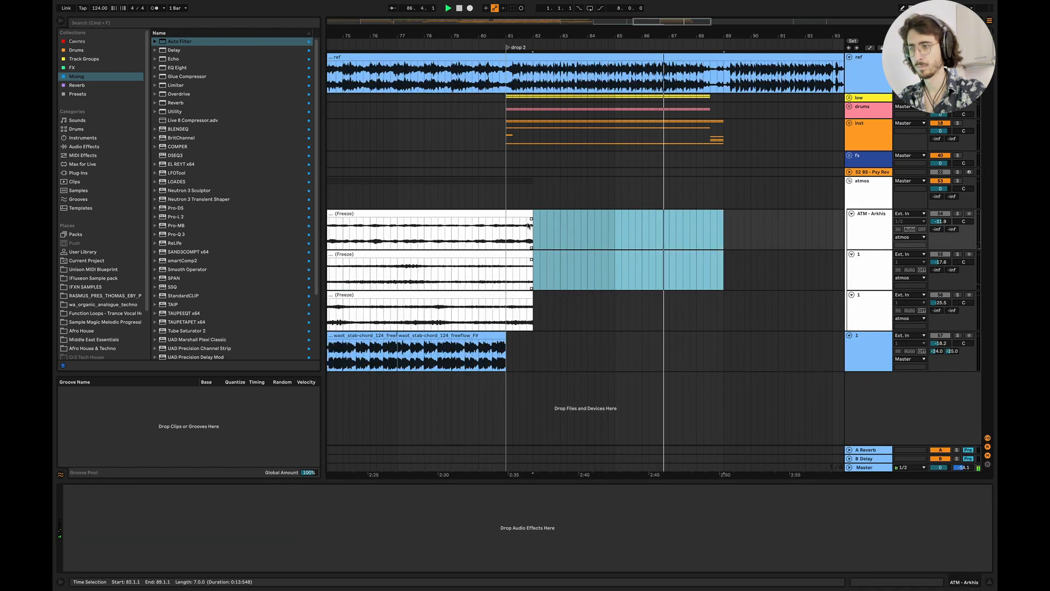
left_click_drag(531, 219, 503, 222)
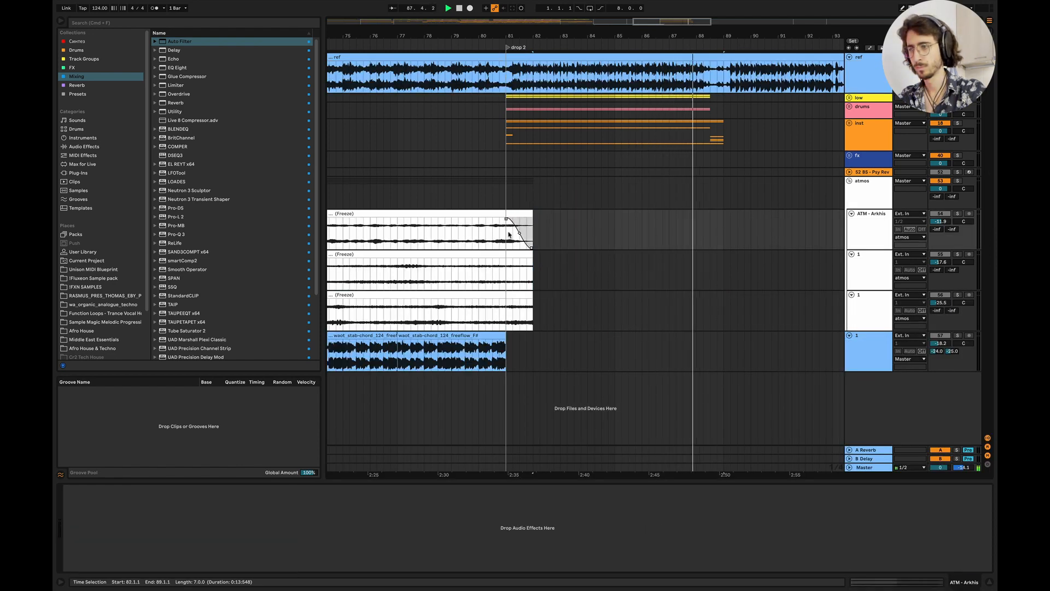
left_click_drag(531, 256, 503, 261)
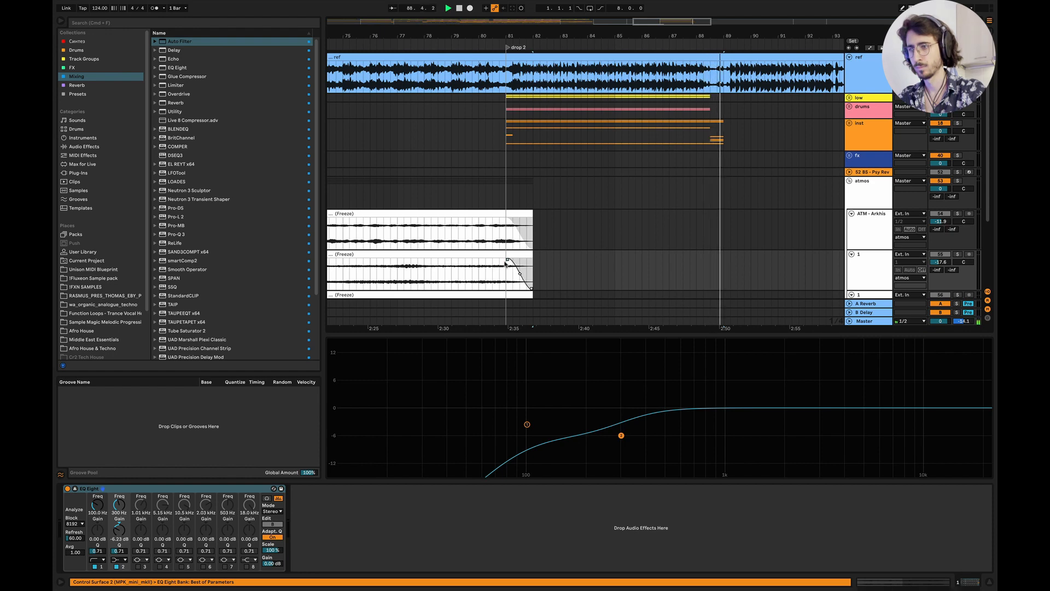
left_click(991, 583)
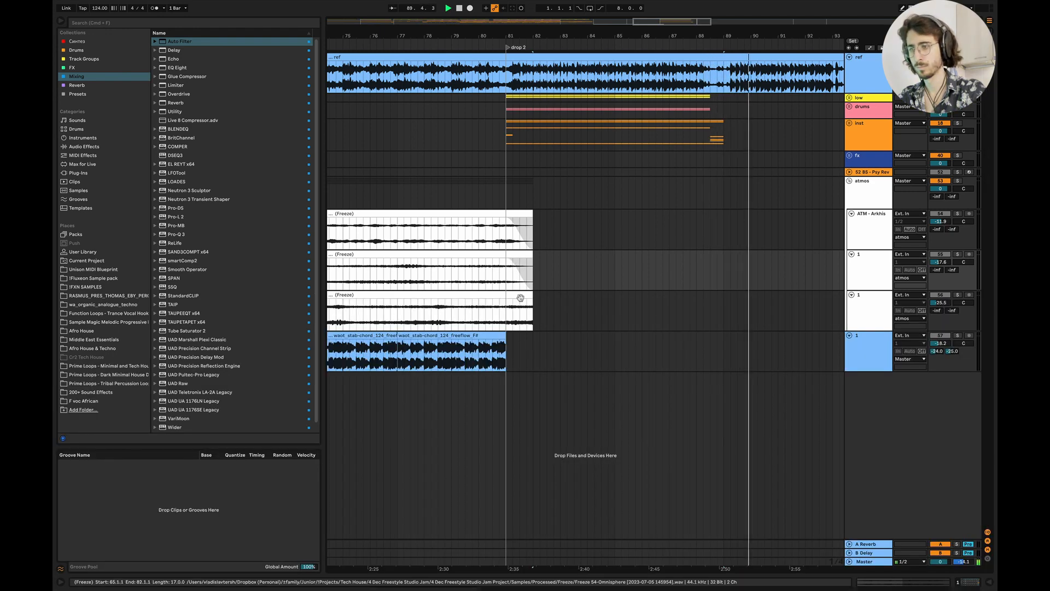
left_click_drag(531, 301, 513, 302)
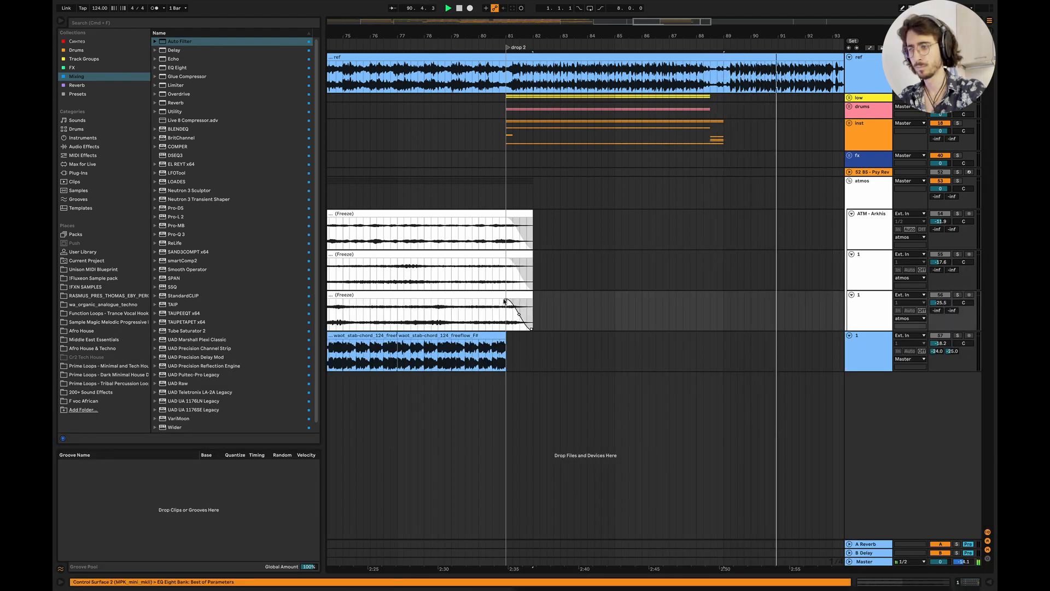
scroll(613, 173, "down", 5)
key("space")
Step: Examine the first drop's instrument parts by expanding the inst group to show its individual tracks
scroll(613, 170, "left", 10)
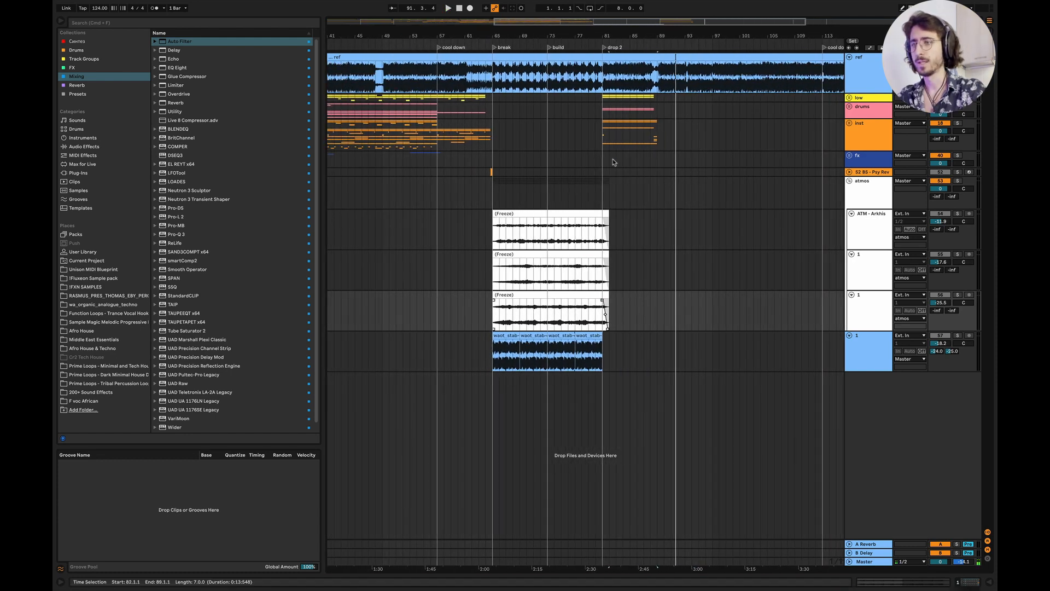
scroll(613, 158, "right", 15)
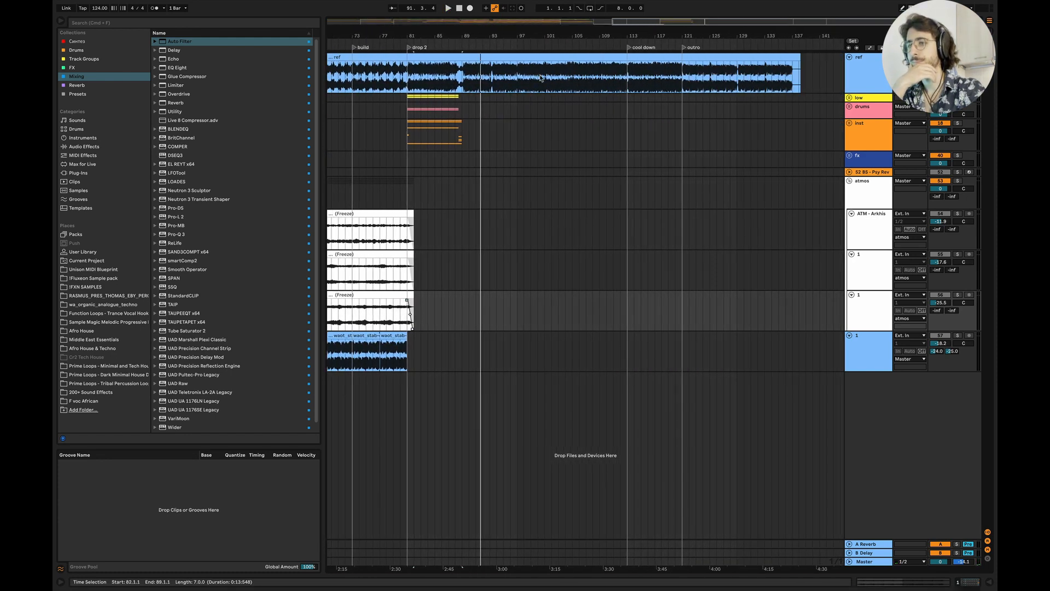
scroll(611, 153, "left", 12)
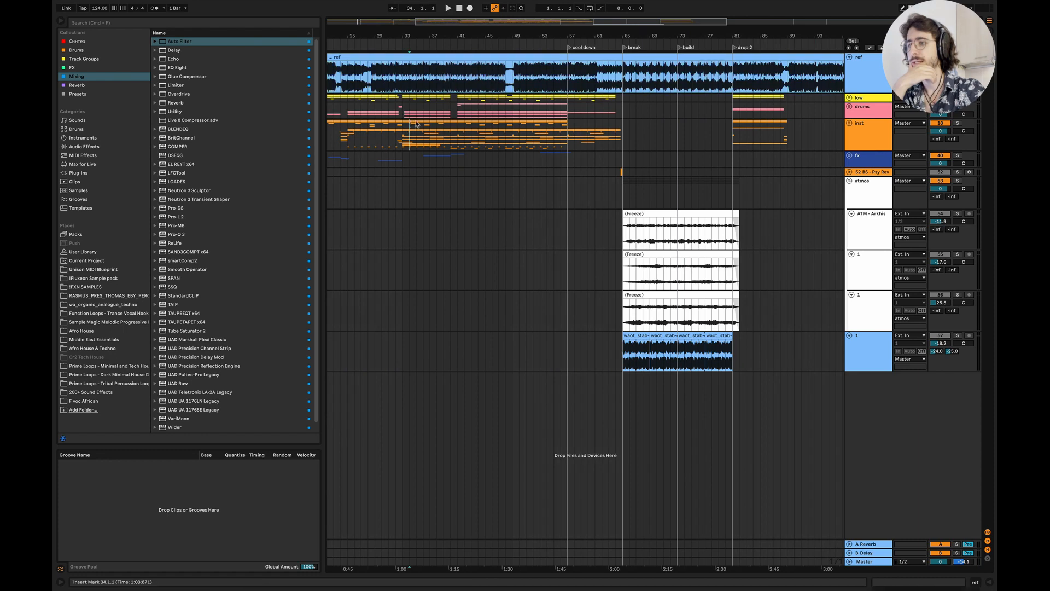
left_click_drag(409, 119, 637, 133)
scroll(446, 145, "left", 7)
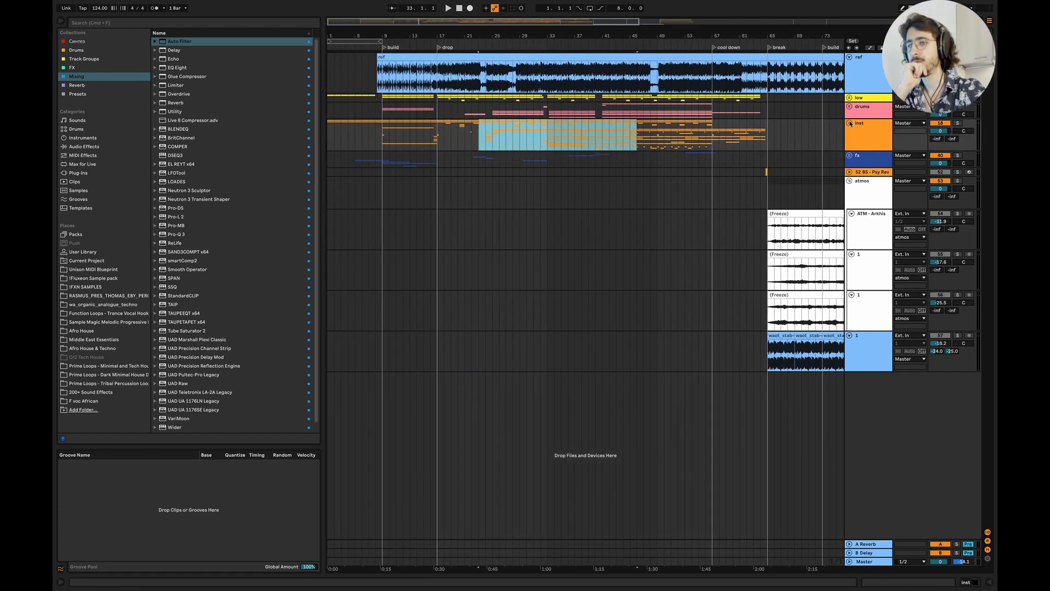
left_click(849, 123)
scroll(598, 305, "right", 5)
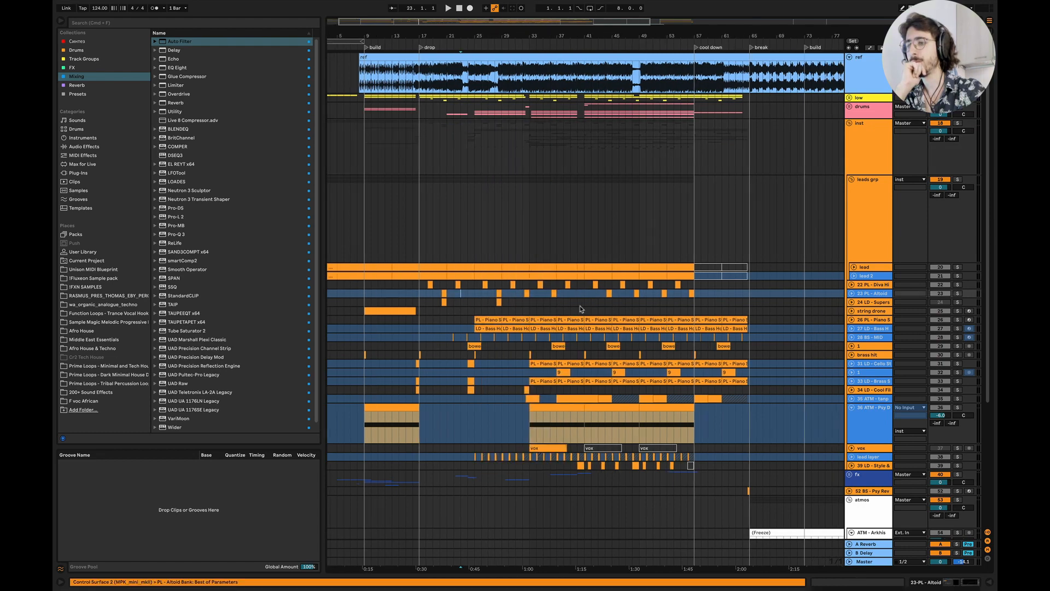
Step: Compare the first drop's instrument parts with drop 2, and collapse the inst and atmos groups
scroll(581, 309, "down", 5)
scroll(581, 309, "up", 4)
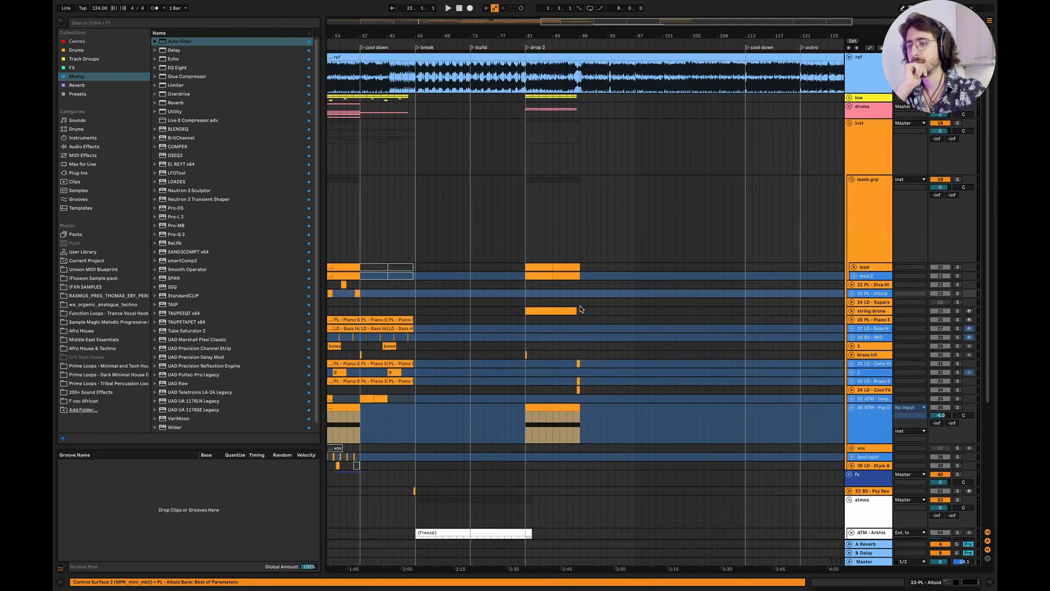
scroll(581, 309, "right", 5)
left_click(849, 123)
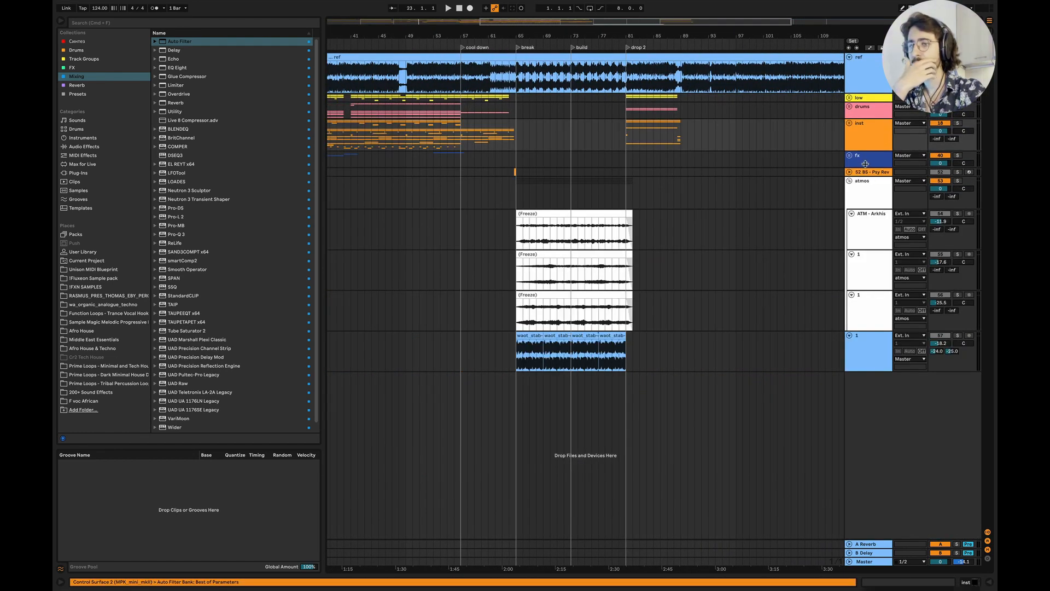
left_click(849, 180)
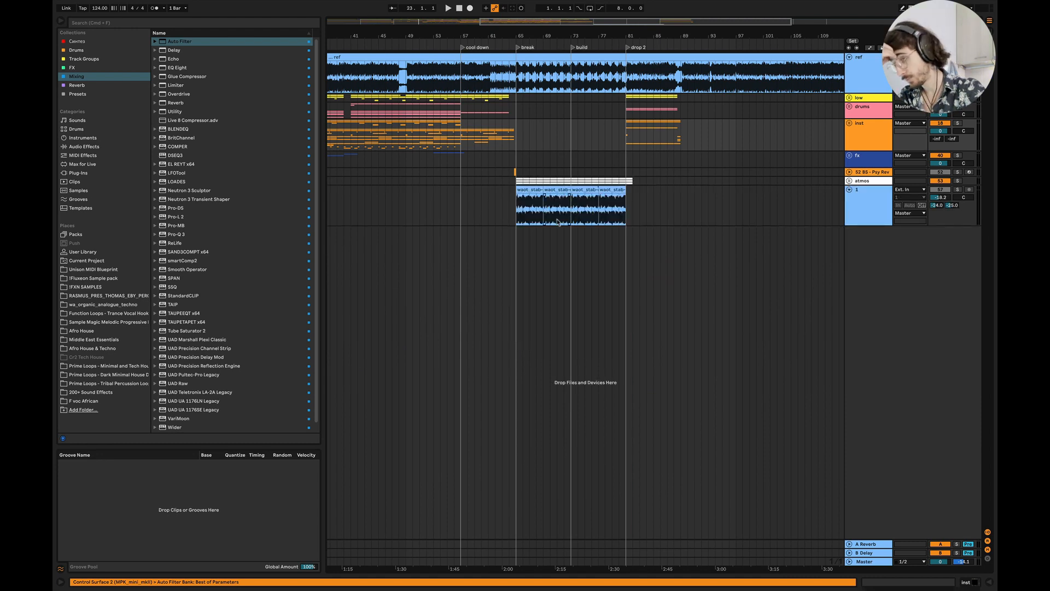
scroll(532, 199, "up", 5)
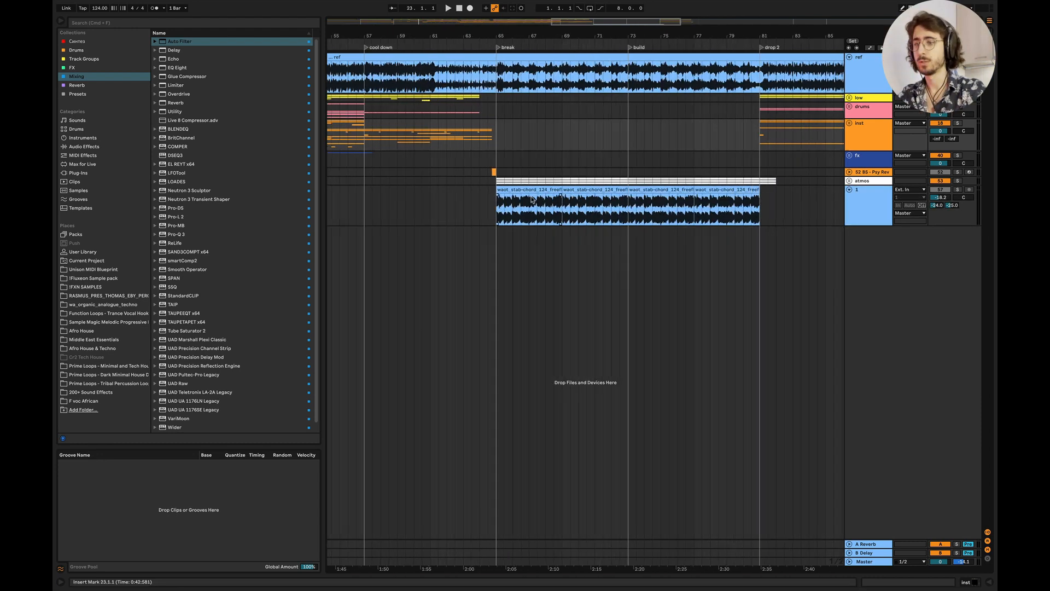
Step: Recolour the stab-chord clips in the break and build and their audio track orange to match the inst group
double_click(868, 213)
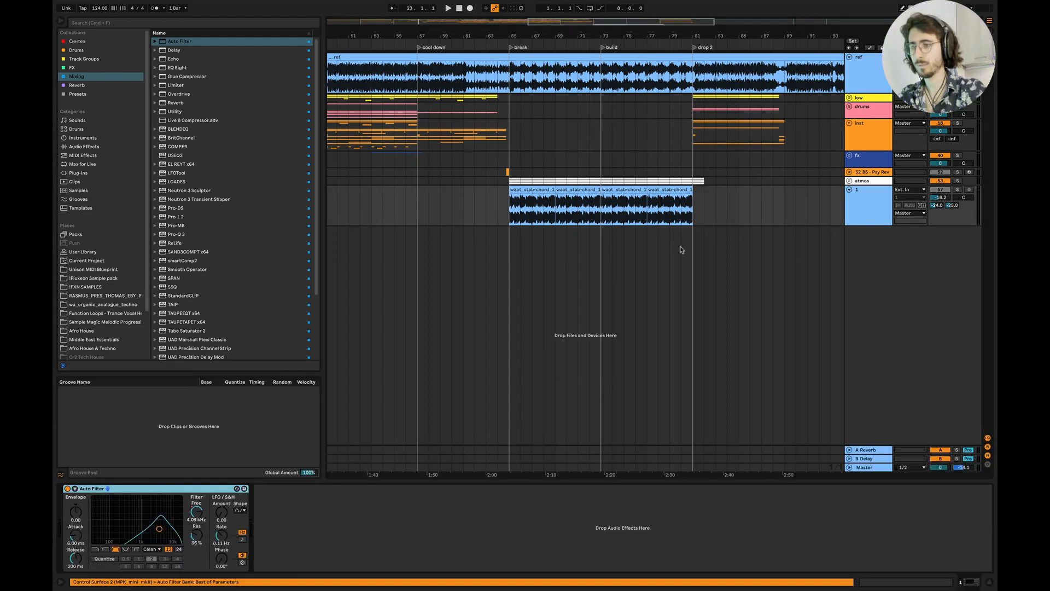
right_click(529, 187)
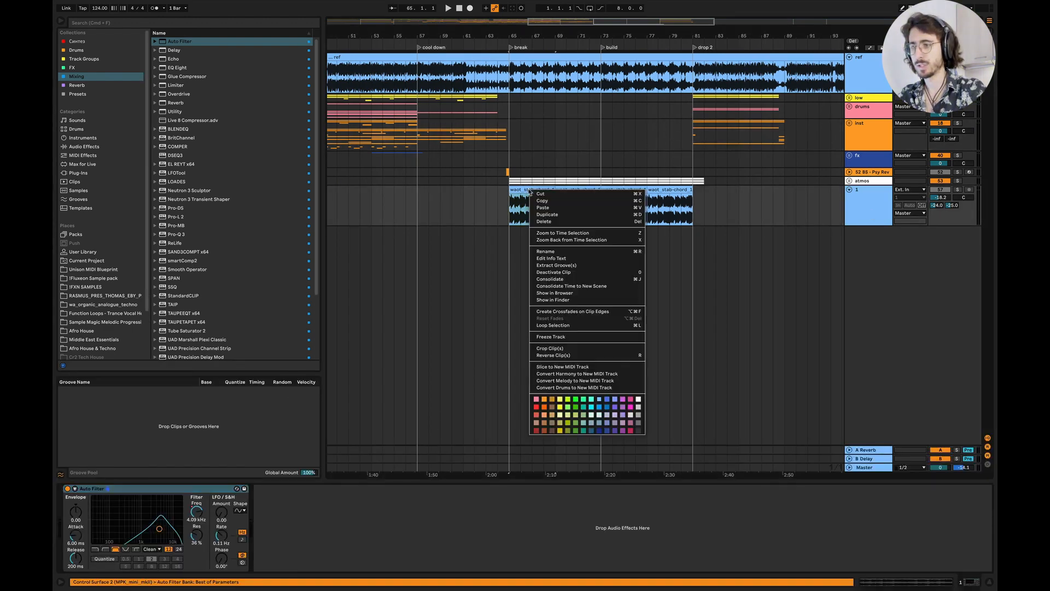
left_click(544, 399)
left_click(556, 200)
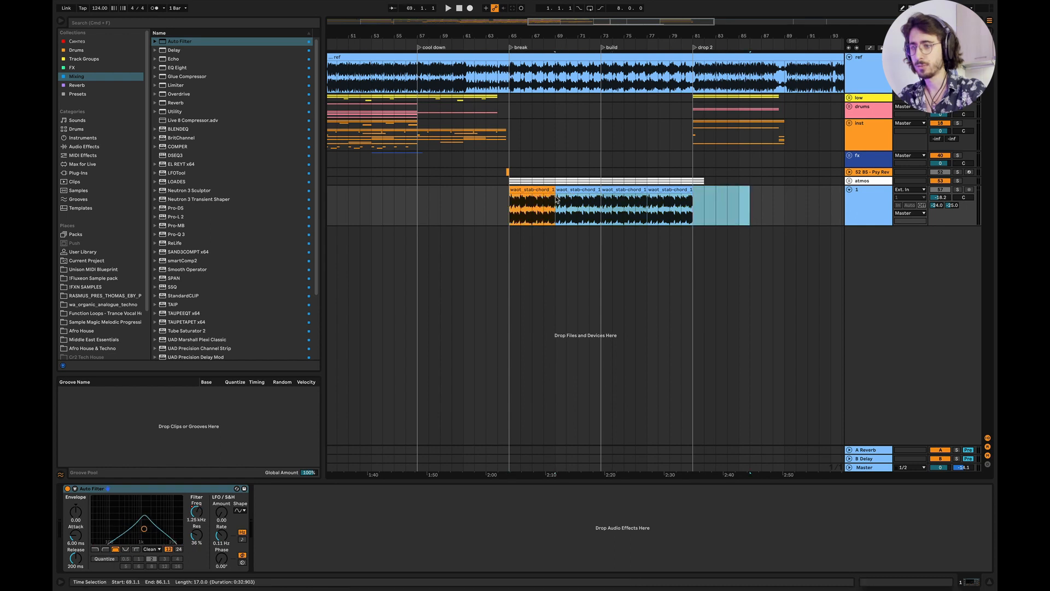
right_click(571, 190)
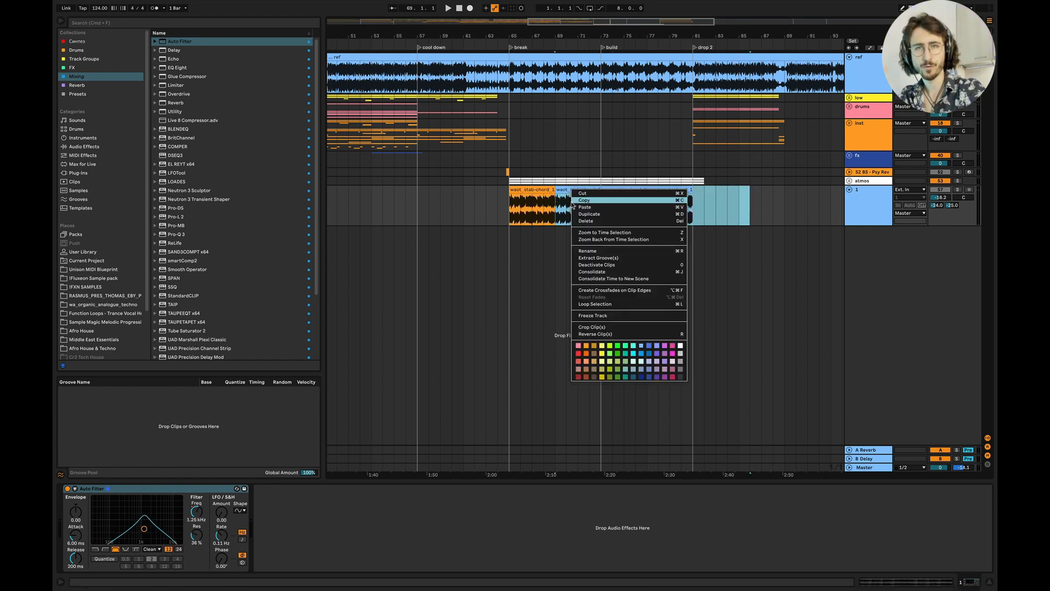
left_click(585, 346)
left_click(578, 251)
right_click(851, 207)
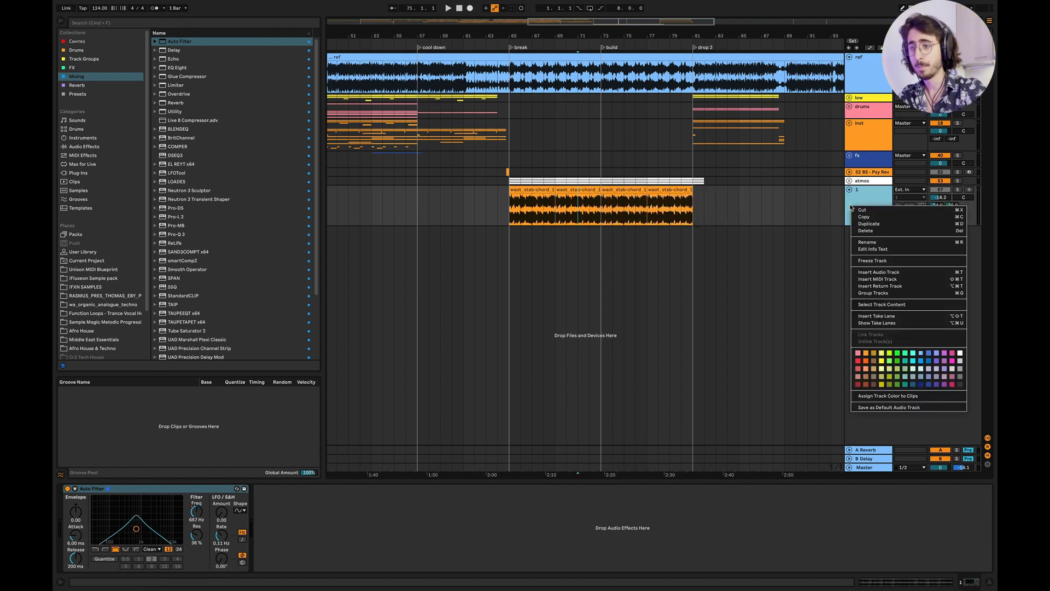
left_click(865, 354)
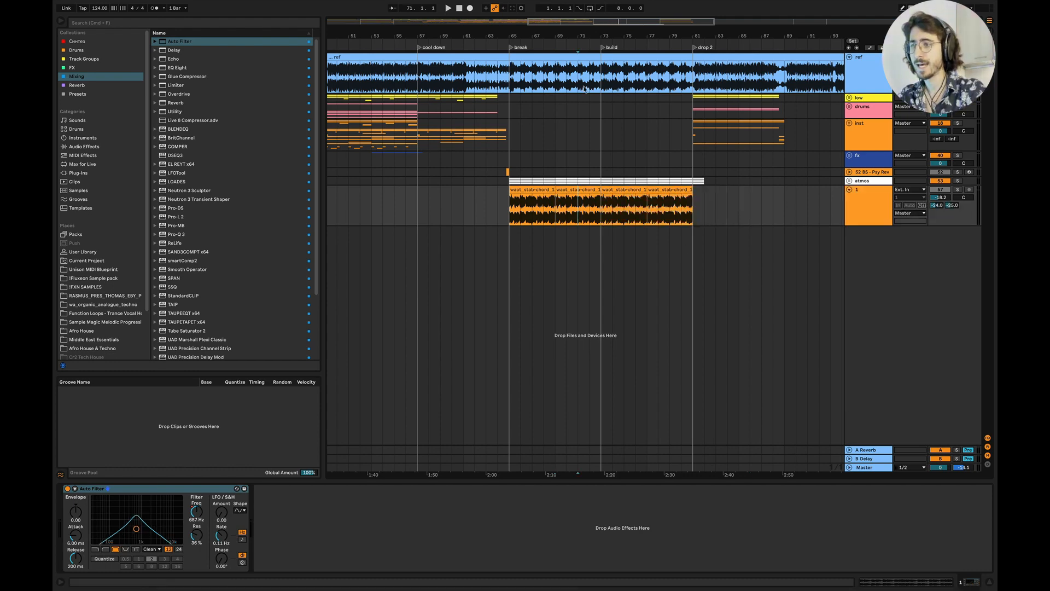
Step: Play the break from bar 63 up to the start of the build to judge what the build needs
scroll(545, 83, "up", 5)
scroll(546, 84, "right", 3)
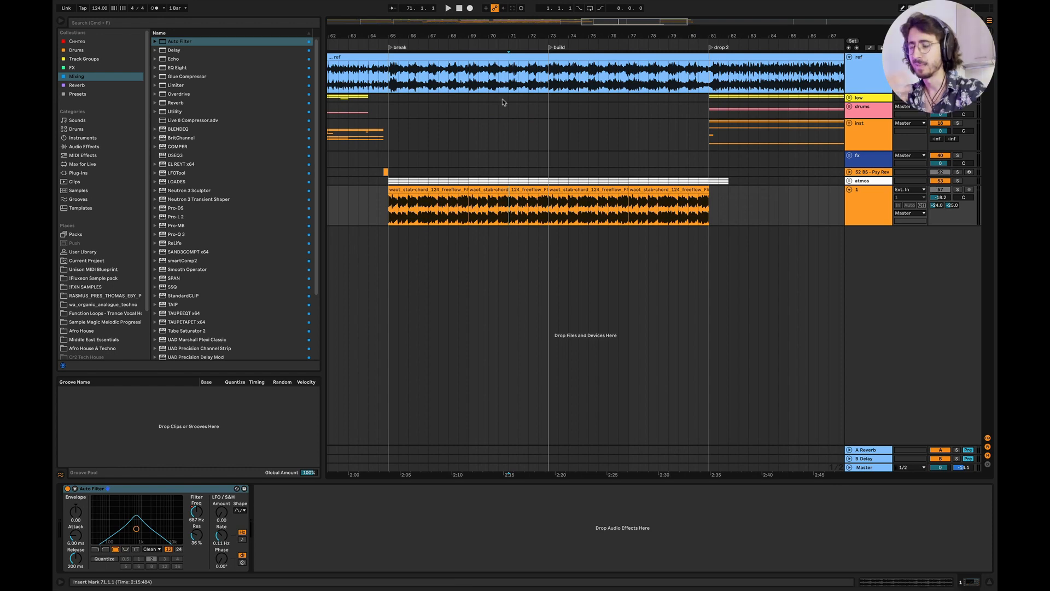
left_click(411, 101)
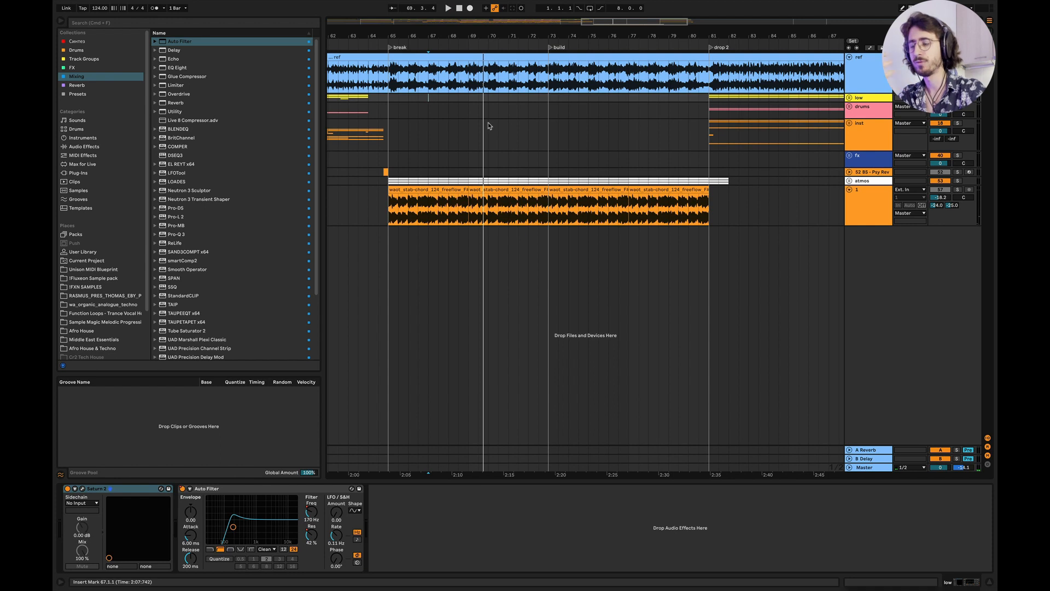
left_click(358, 145)
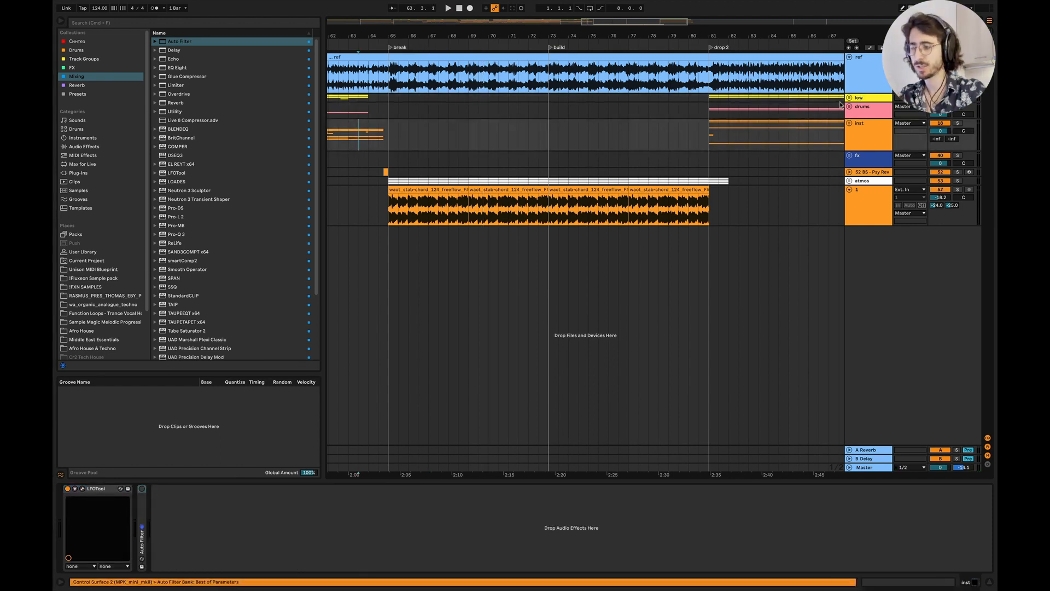
key("space")
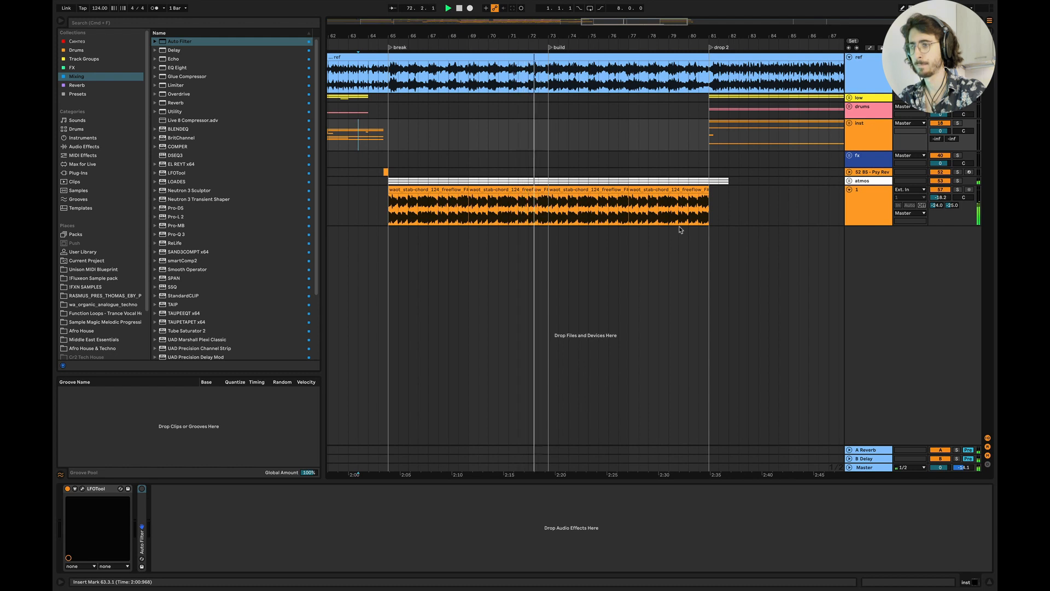
scroll(680, 229, "right", 4)
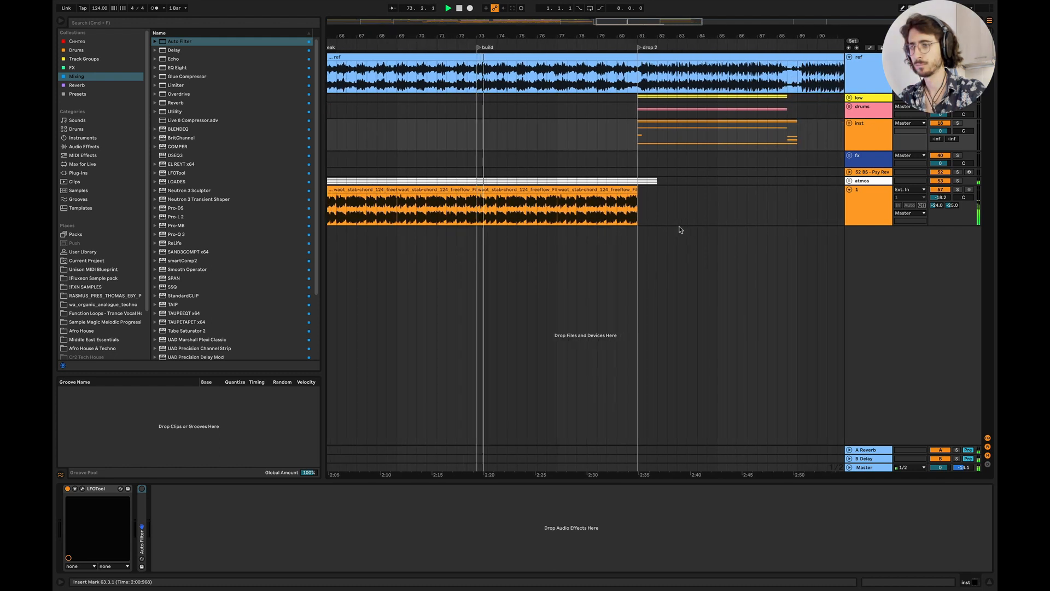
key("space")
scroll(607, 229, "left", 1)
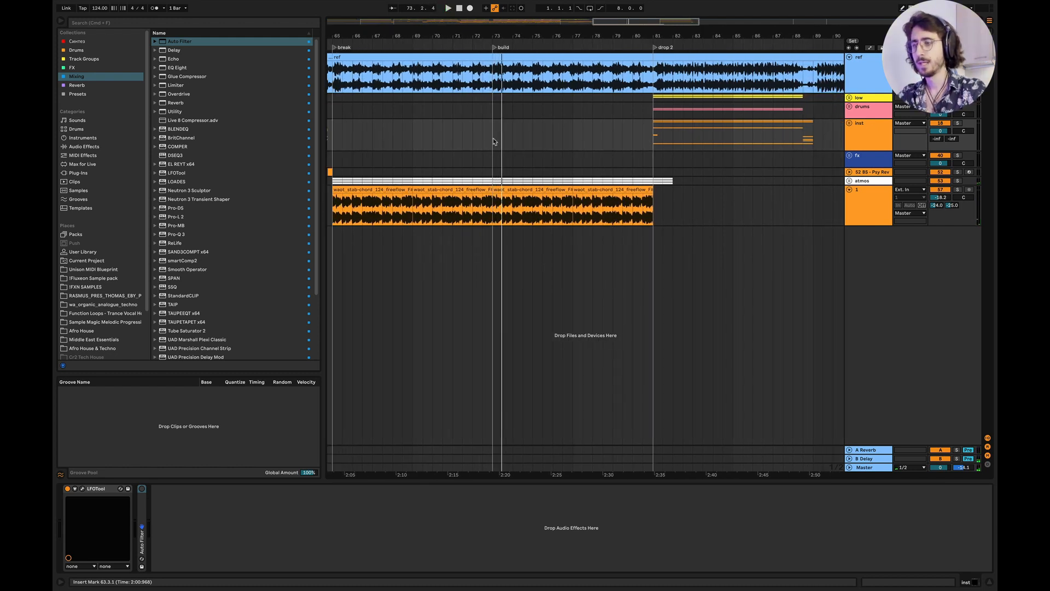
Step: Insert a MIDI track below the stab-chord track and load the BS - Ding Ding 2 preset on it, closing its plug-in window
right_click(862, 270)
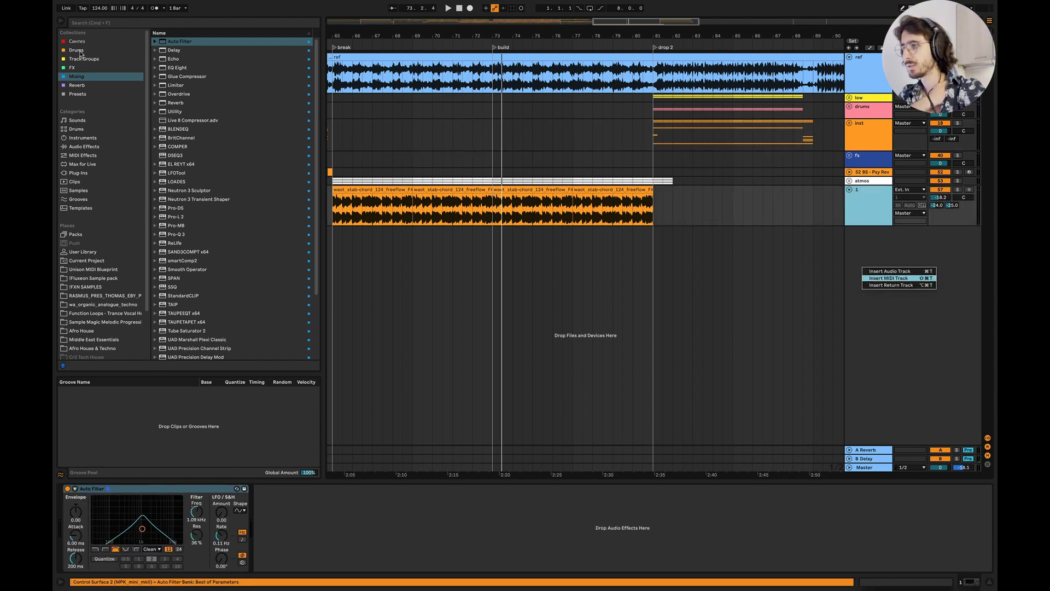
left_click(78, 42)
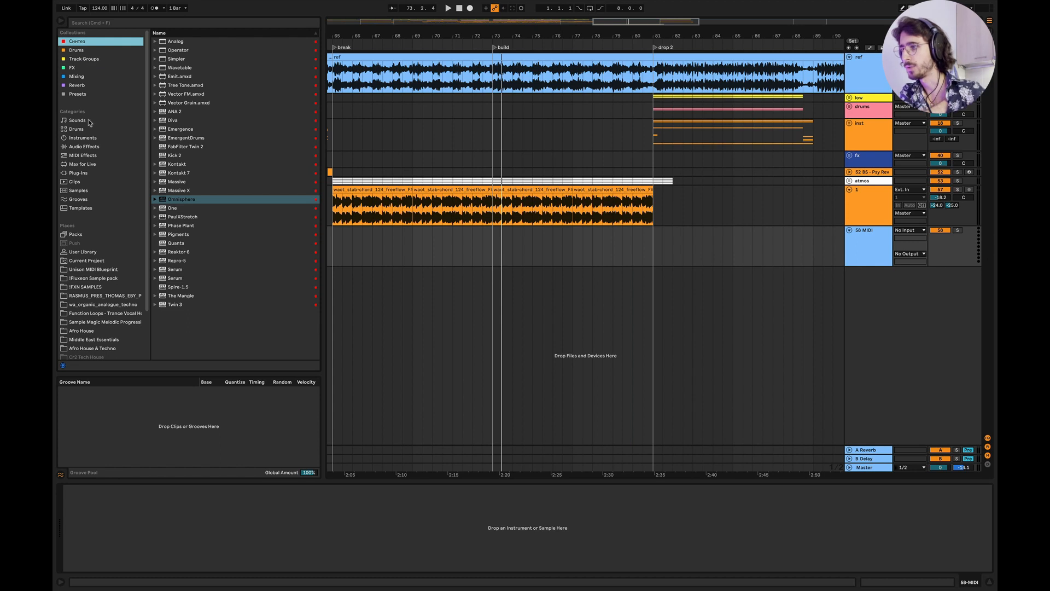
left_click(88, 94)
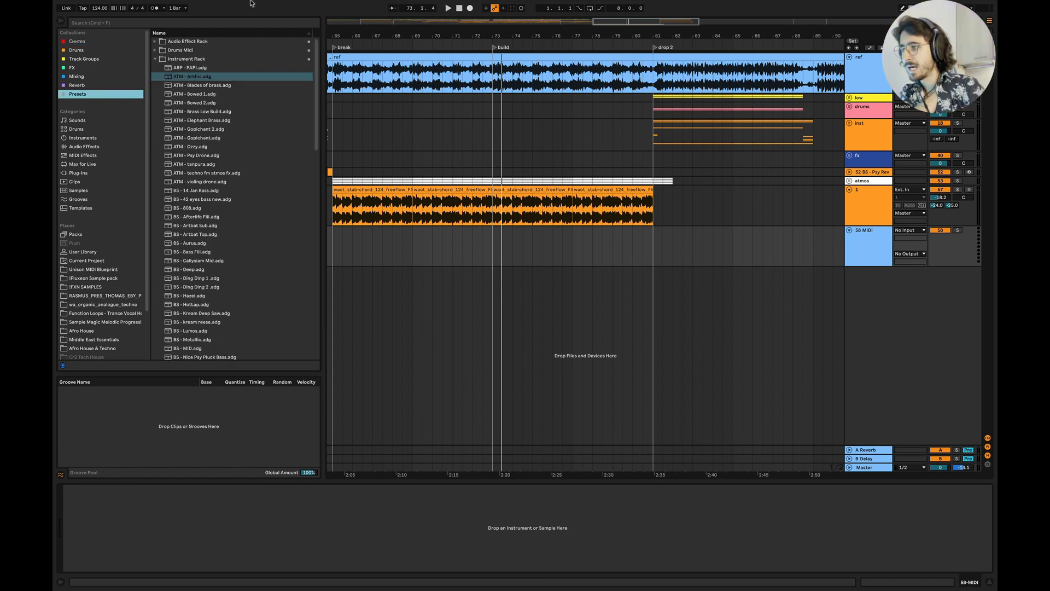
mouse_move(251, 3)
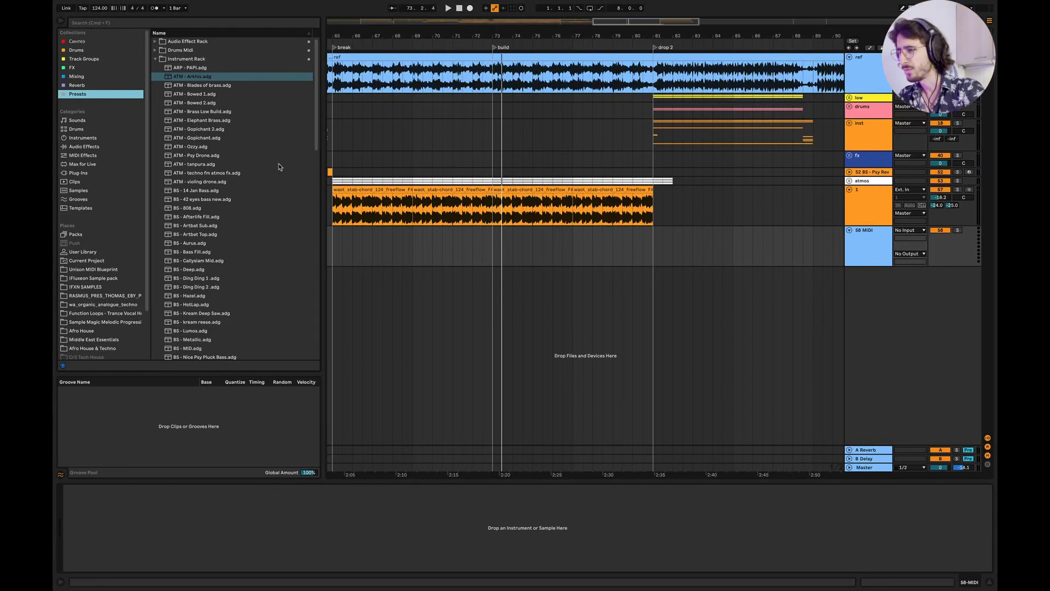
scroll(277, 192, "down", 5)
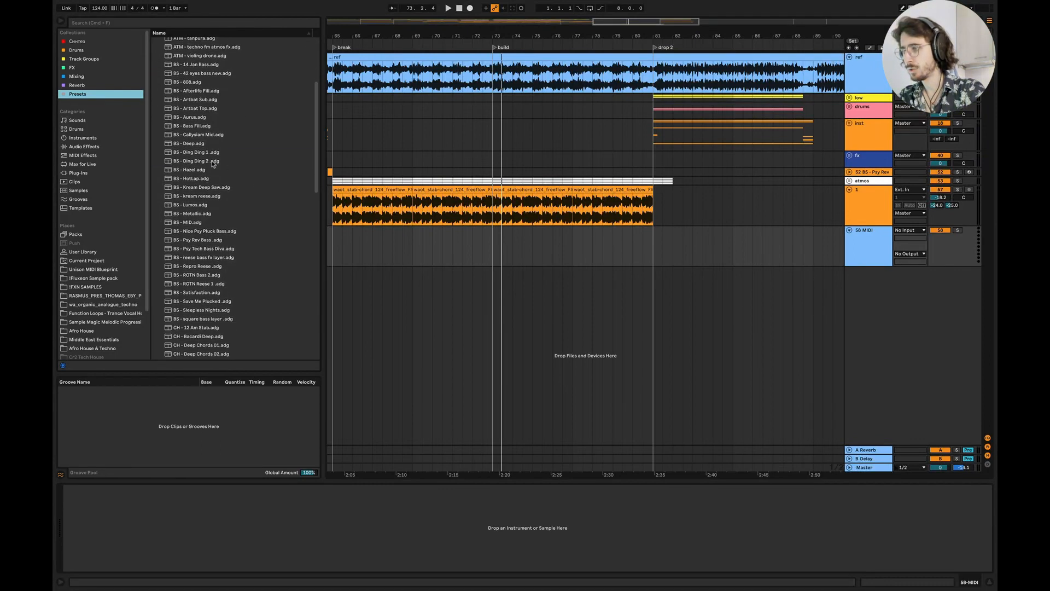
left_click(199, 162)
left_click_drag(844, 234, 861, 249)
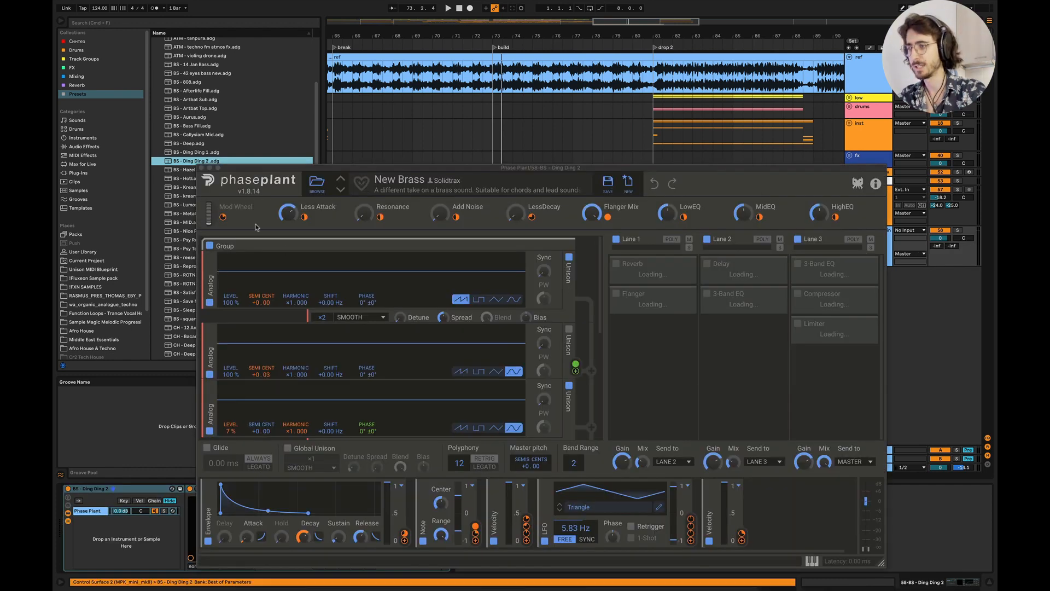
left_click(200, 168)
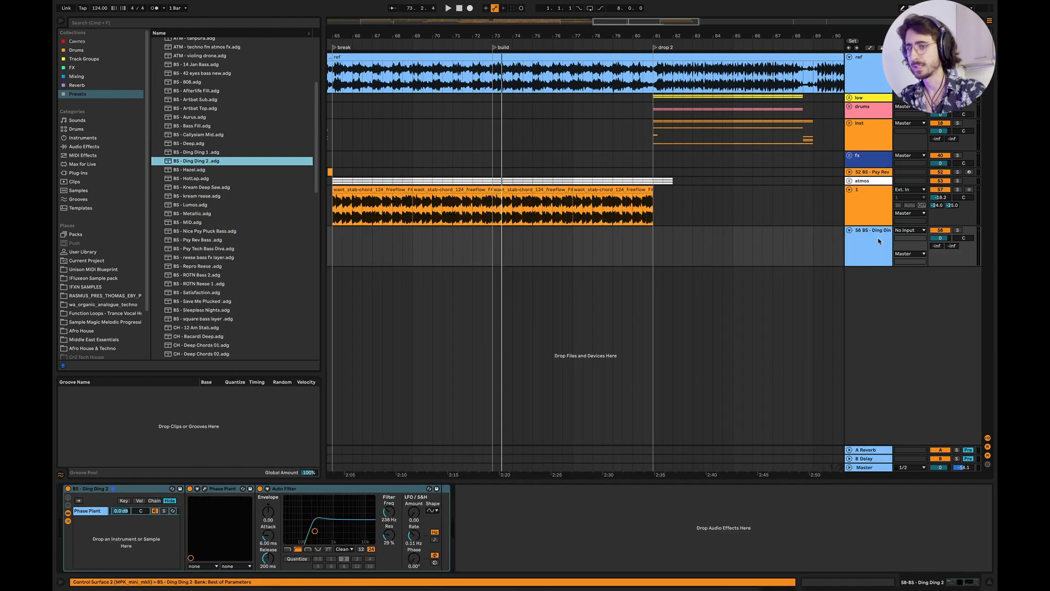
Step: Insert a second MIDI track below the first and load the BS - Ding Ding 1 preset on it
right_click(887, 312)
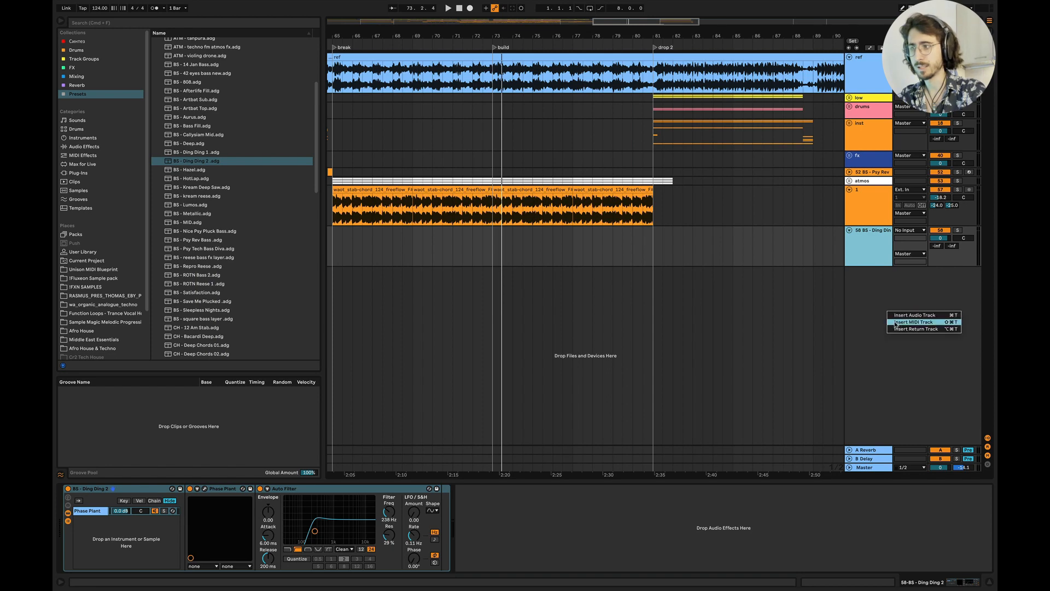
key("Return")
left_click_drag(200, 155, 842, 278)
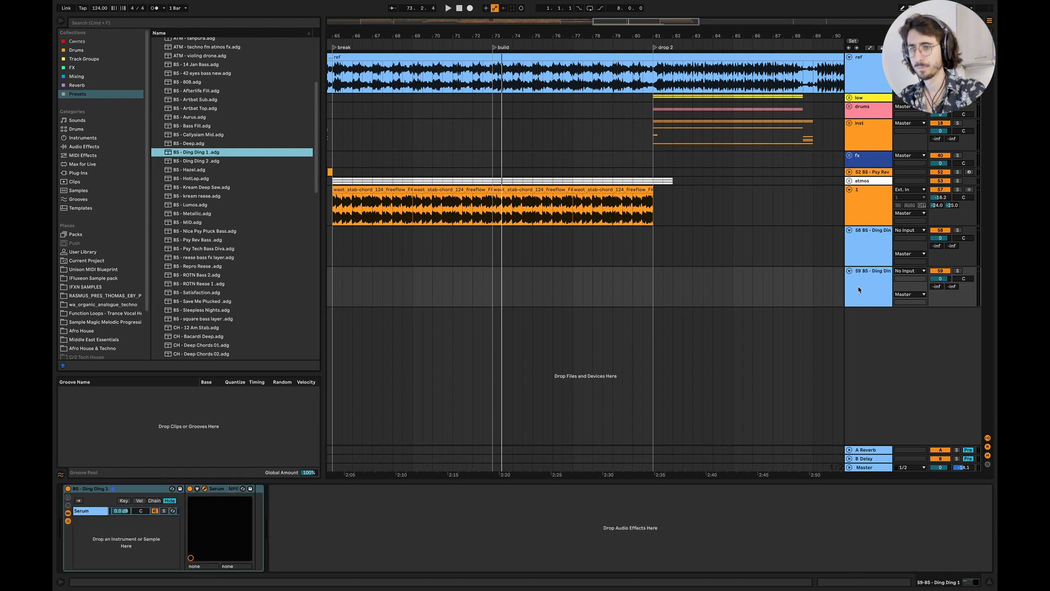
left_click(204, 173)
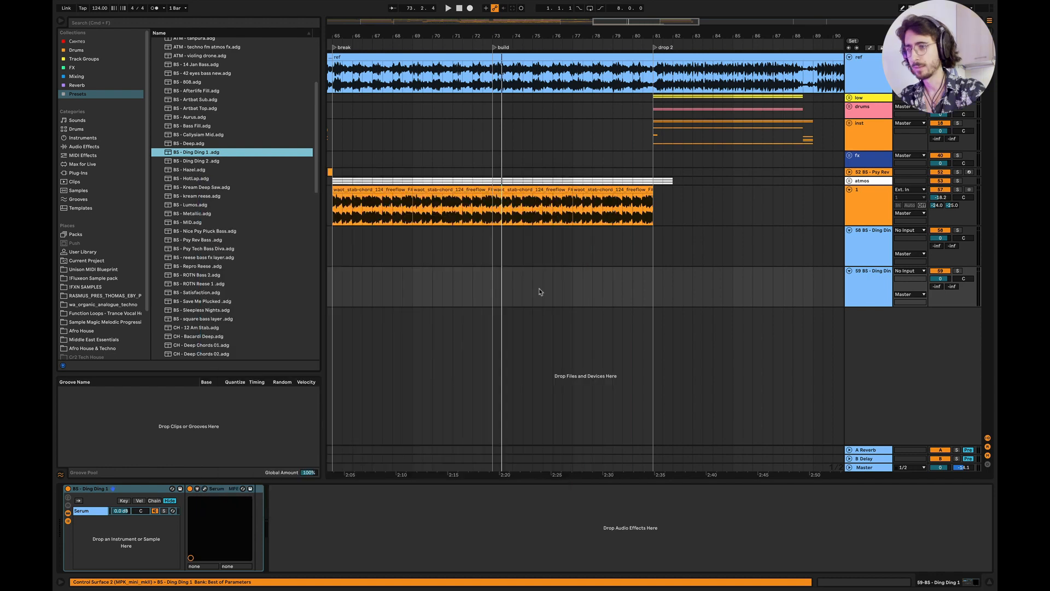
Step: Create an empty MIDI clip from bar 73 to bar 81 on the Ding Ding 1 track and lower its volume to -16.7 dB
left_click_drag(491, 282, 653, 269)
key("super+shift+m")
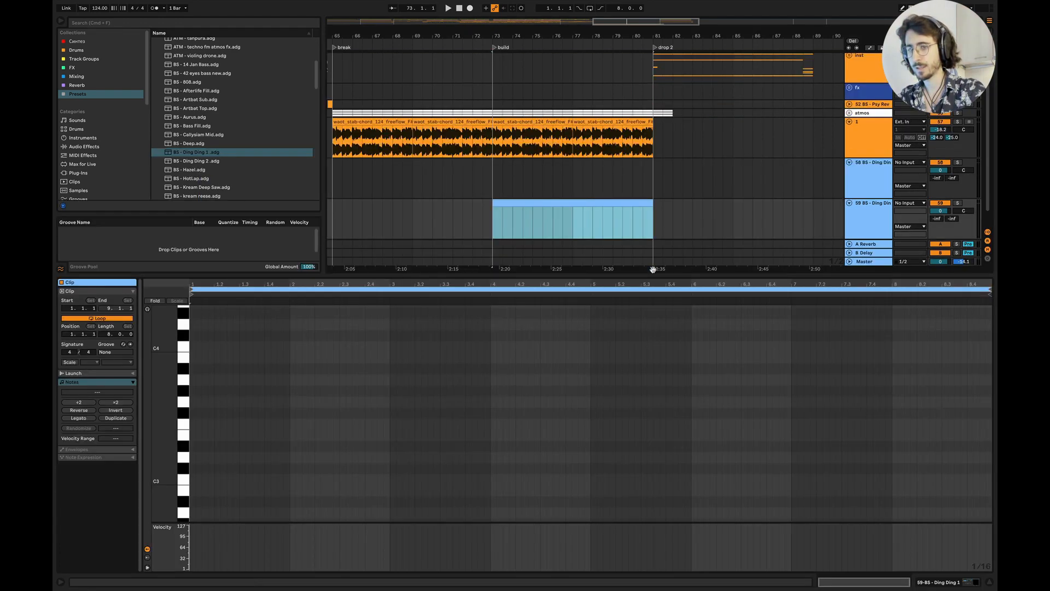
left_click_drag(939, 213, 939, 214)
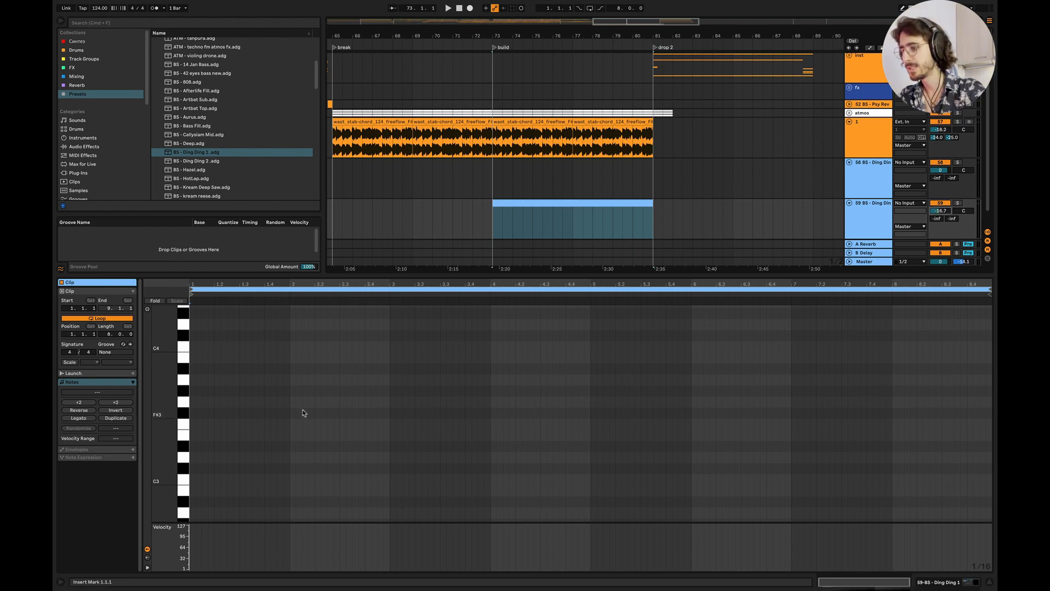
Step: Draw an F note about seven bars long from the clip's start, transpose it down two octaves to F1, and audition the track soloed
double_click(195, 427)
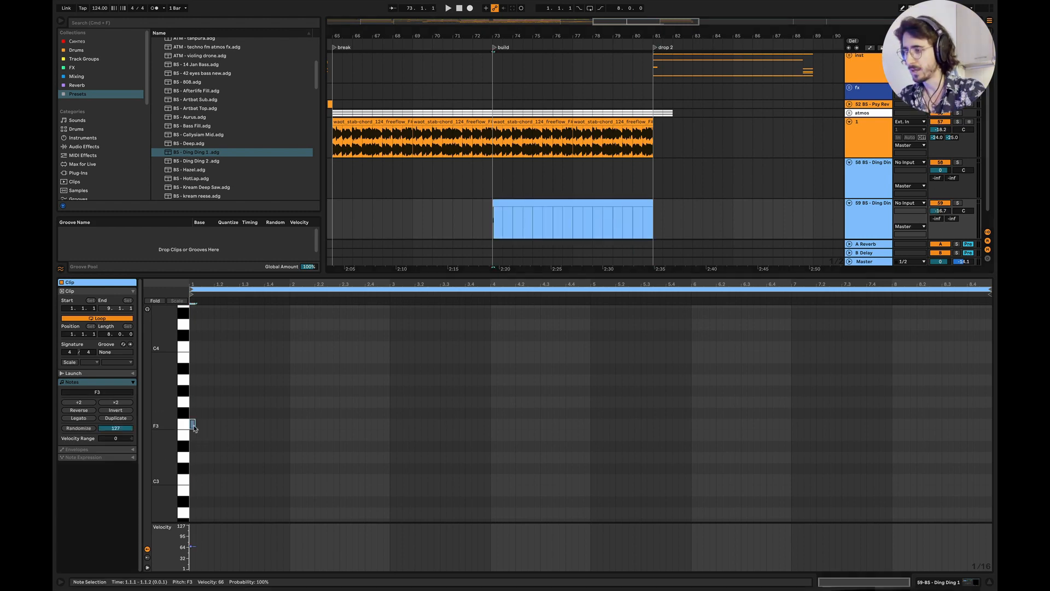
left_click_drag(195, 425, 911, 424)
key("shift+Down")
key("shift+Down")
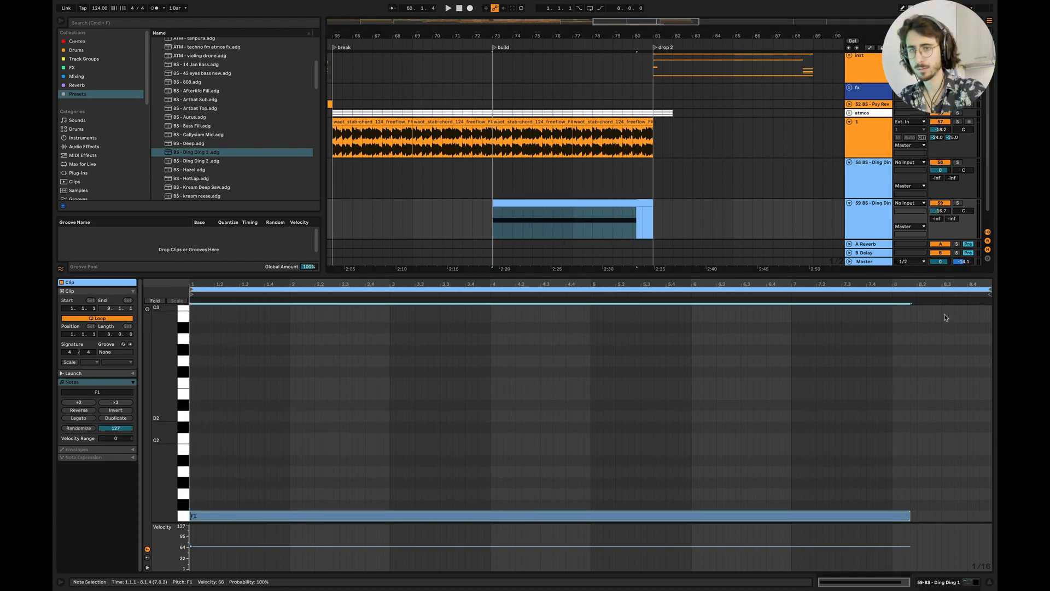
left_click(957, 203)
key("space")
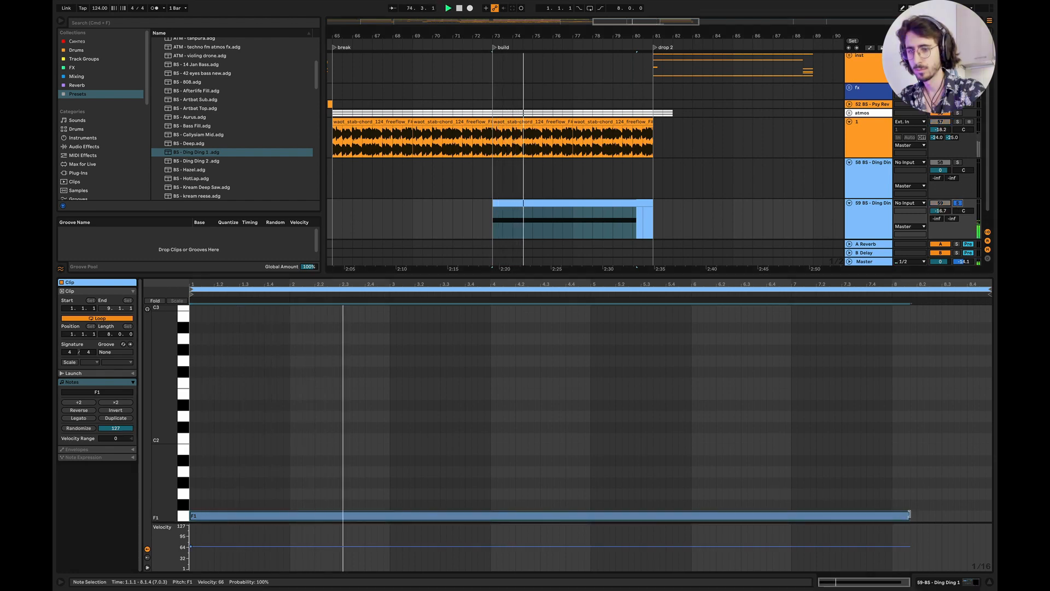
Step: Enable scale highlighting for the clip and set the scale to F Phrygian Dominant
left_click(70, 362)
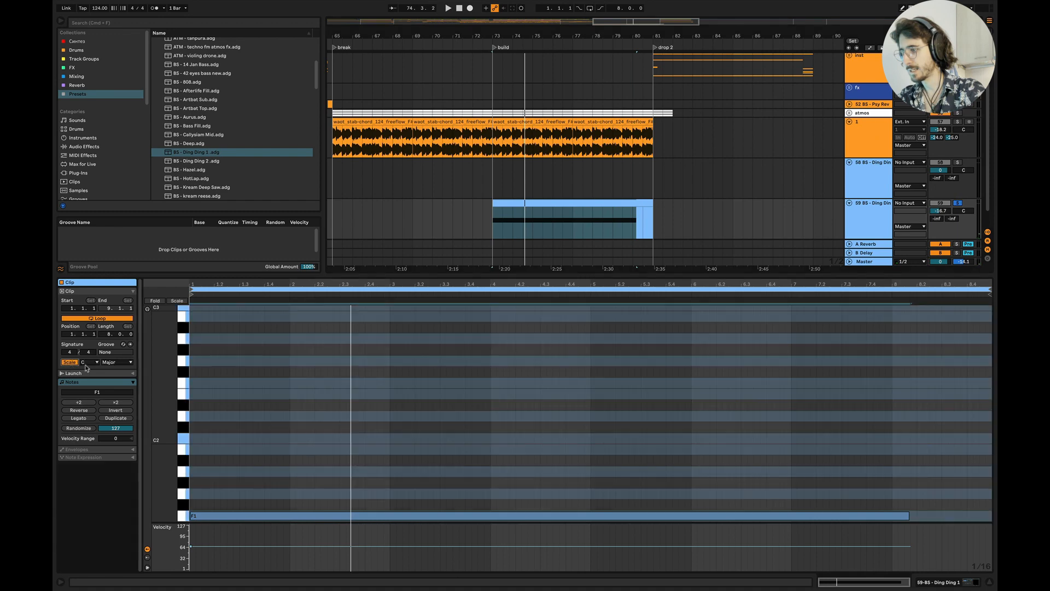
left_click(90, 362)
left_click(89, 404)
left_click(129, 362)
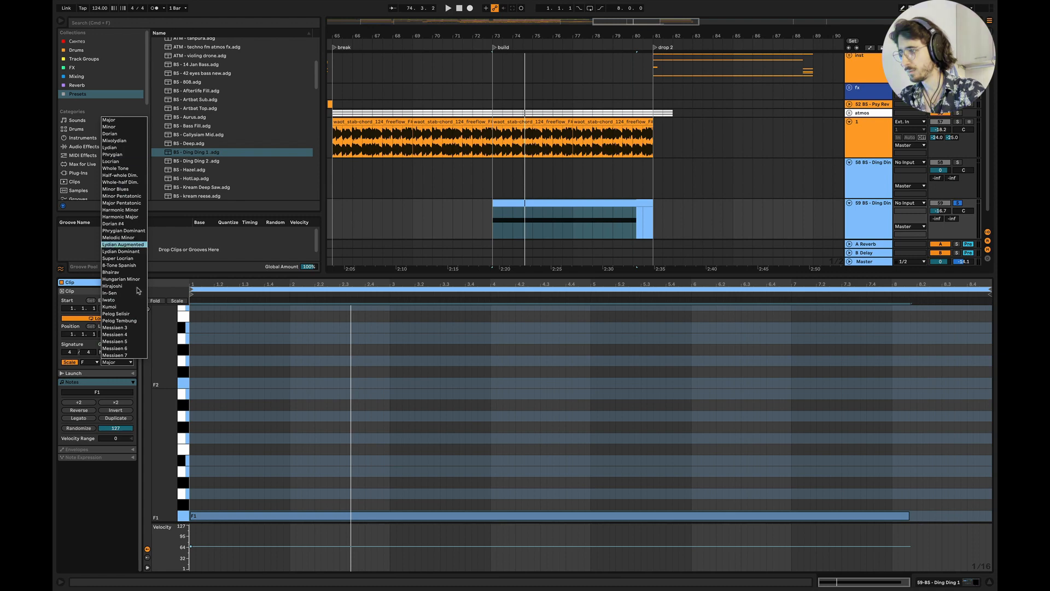
left_click(125, 231)
Step: Shorten the F1 note to two bars, ending at bar 3 of the clip, while auditioning the soloed bass
key("space")
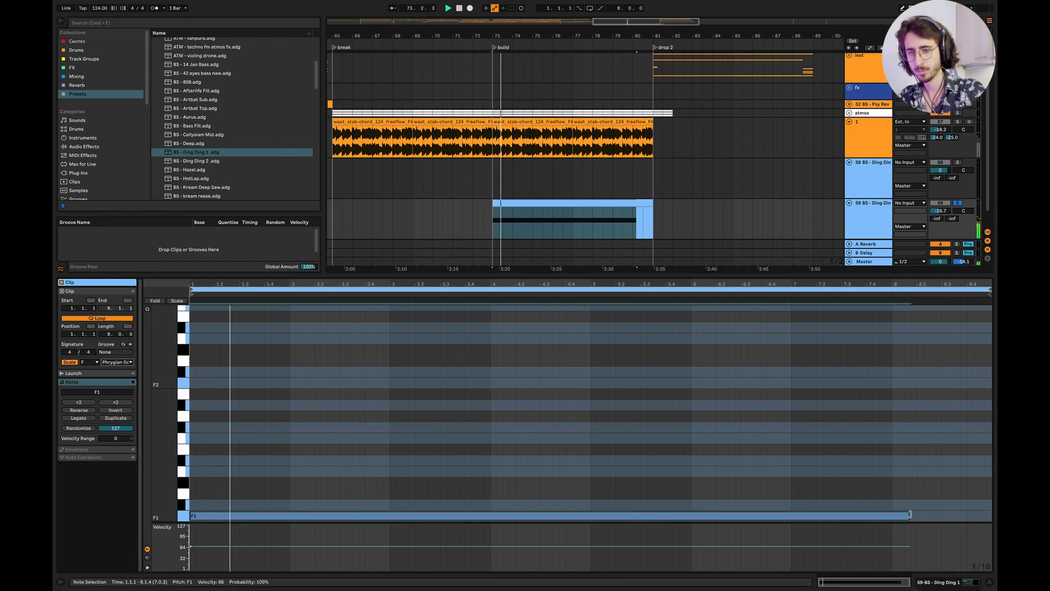
left_click_drag(908, 515, 386, 502)
key("space")
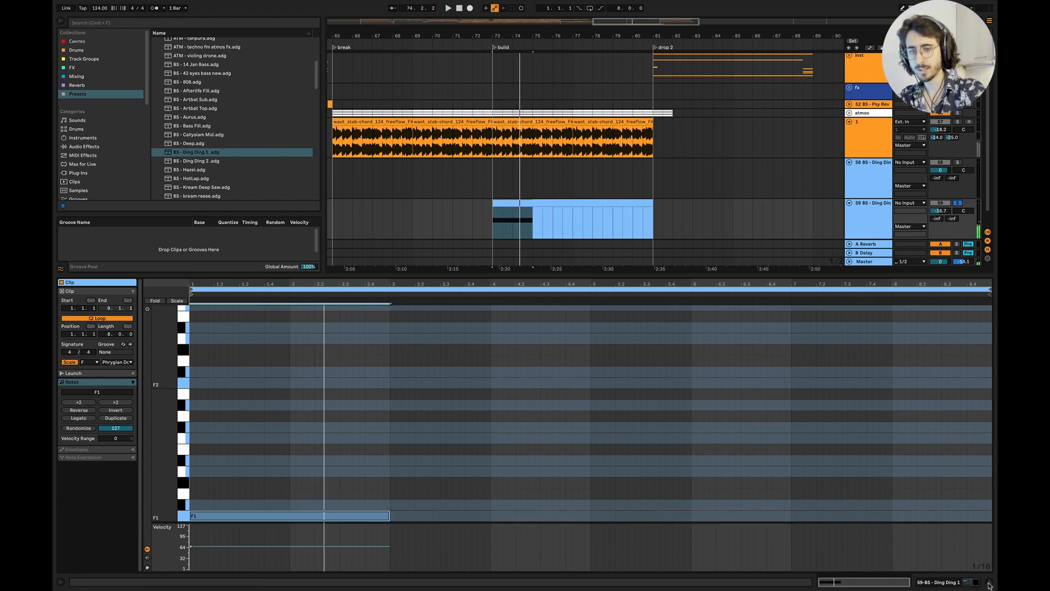
Step: Play from just before the build, unsolo the Ding Ding 1 track and raise its volume to about -9.7 dB
left_click(989, 582)
left_click(483, 290)
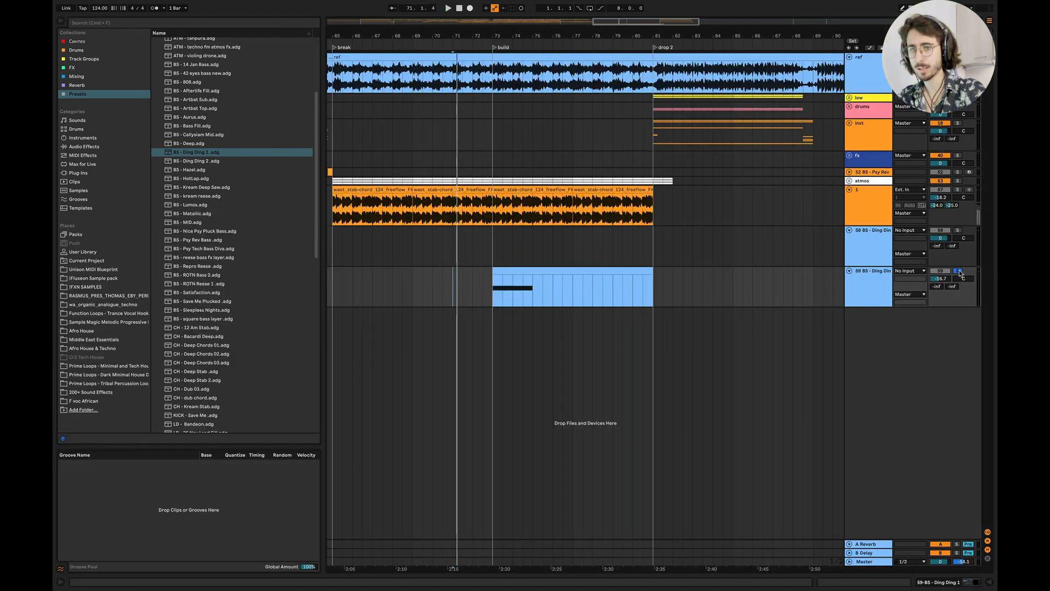
mouse_move(940, 279)
left_mouse_down()
mouse_move(941, 262)
mouse_move(944, 281)
left_mouse_up()
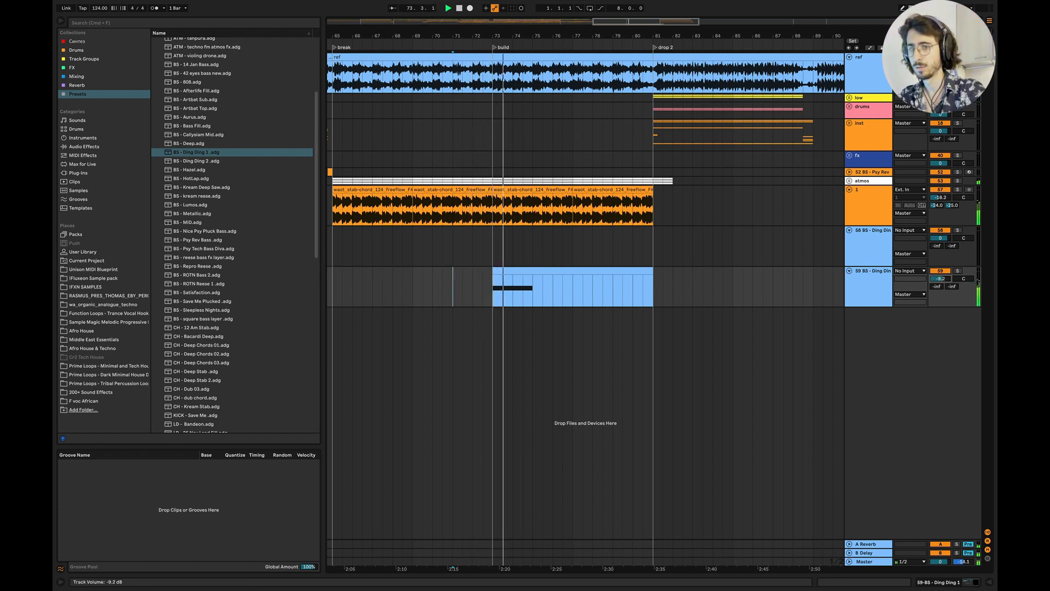
Step: Turn on note preview for the bass clip and audition piano keys such as F1, Bb1 and C2 for the melody
double_click(544, 286)
scroll(409, 452, "down", 3)
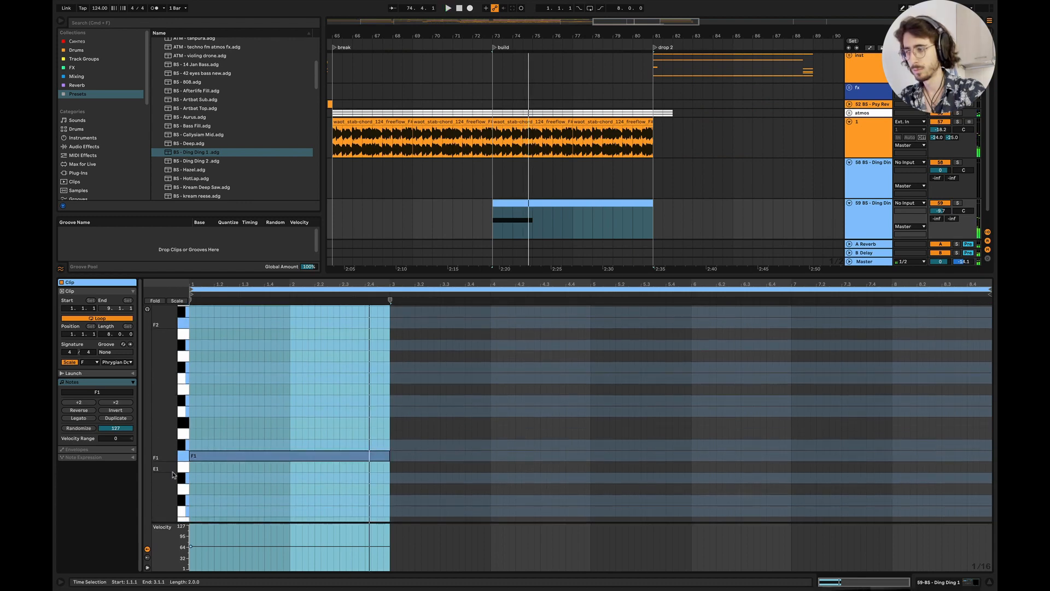
left_click(181, 458)
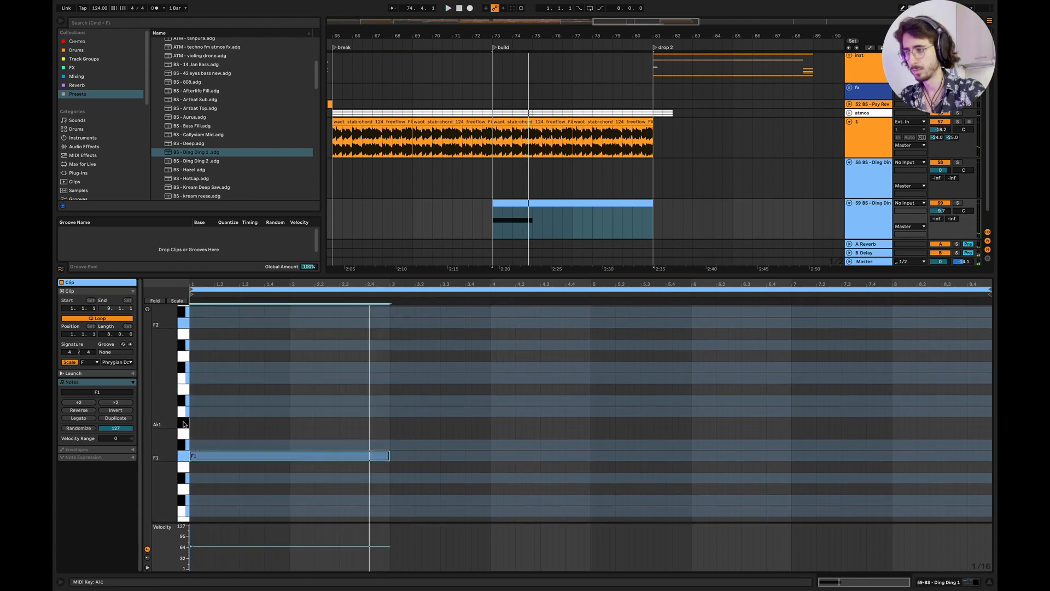
left_click(147, 309)
left_click(183, 455)
left_click(185, 401)
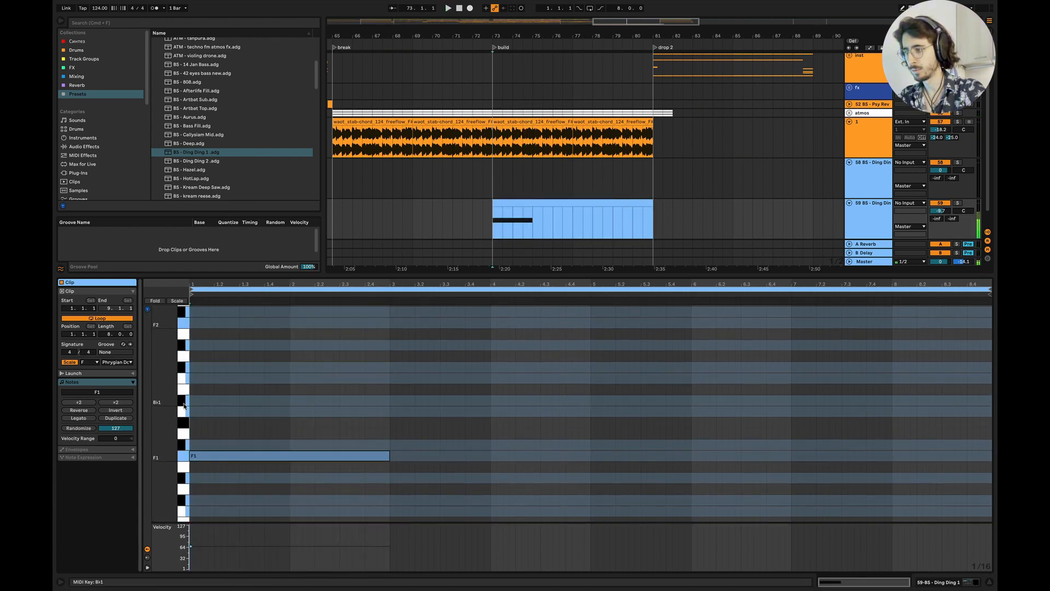
left_click(187, 458)
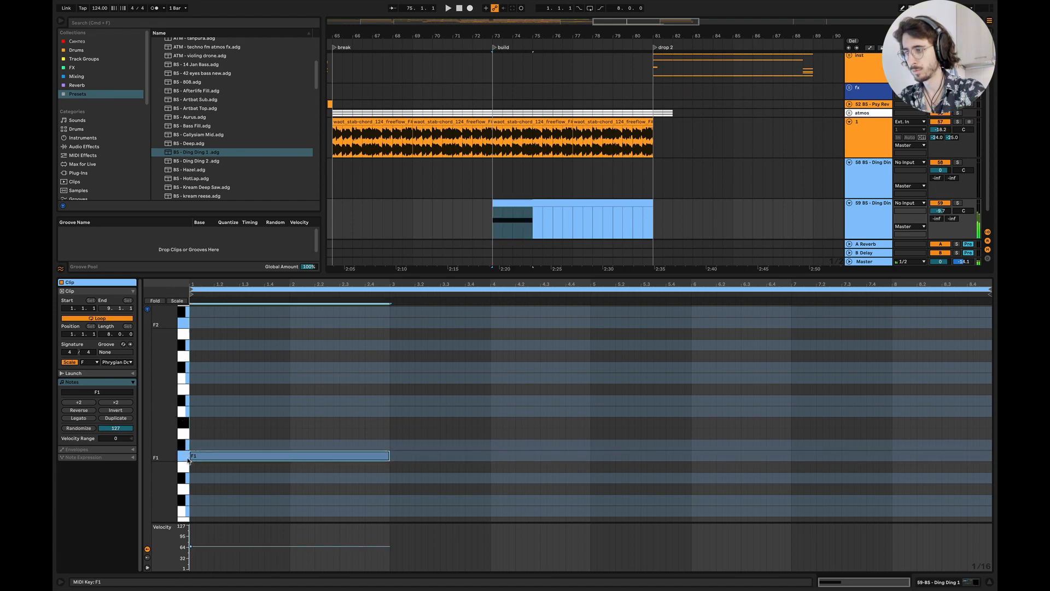
left_click(186, 370)
left_click(186, 377)
key("space")
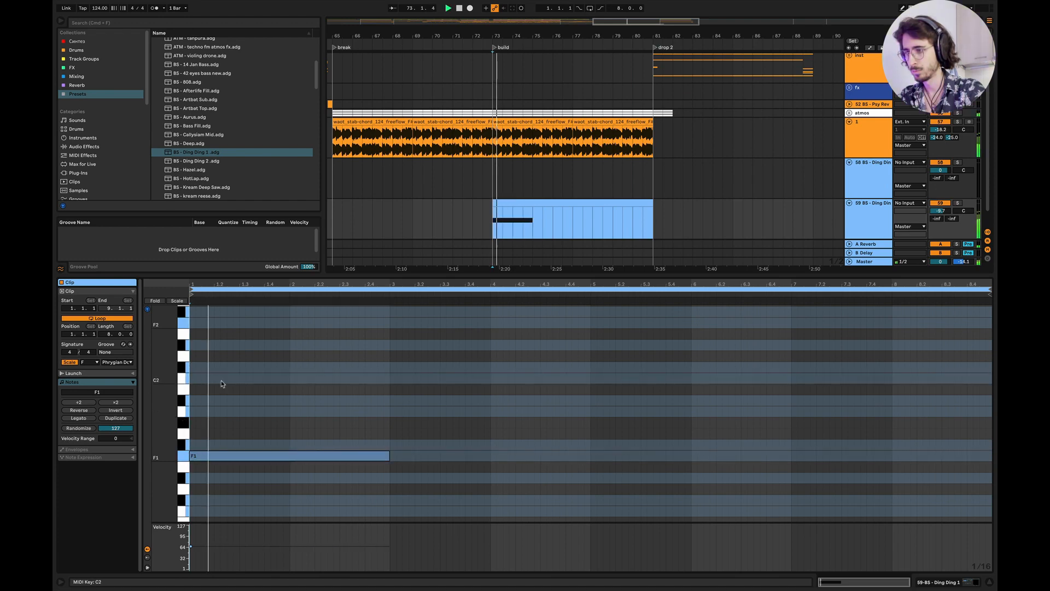
Step: Add a C2 note at 2.4.1 and a Db2 note at 2.4.3, and shorten the F1 note to end at 2.4.1
key("space")
double_click(369, 381)
double_click(379, 377)
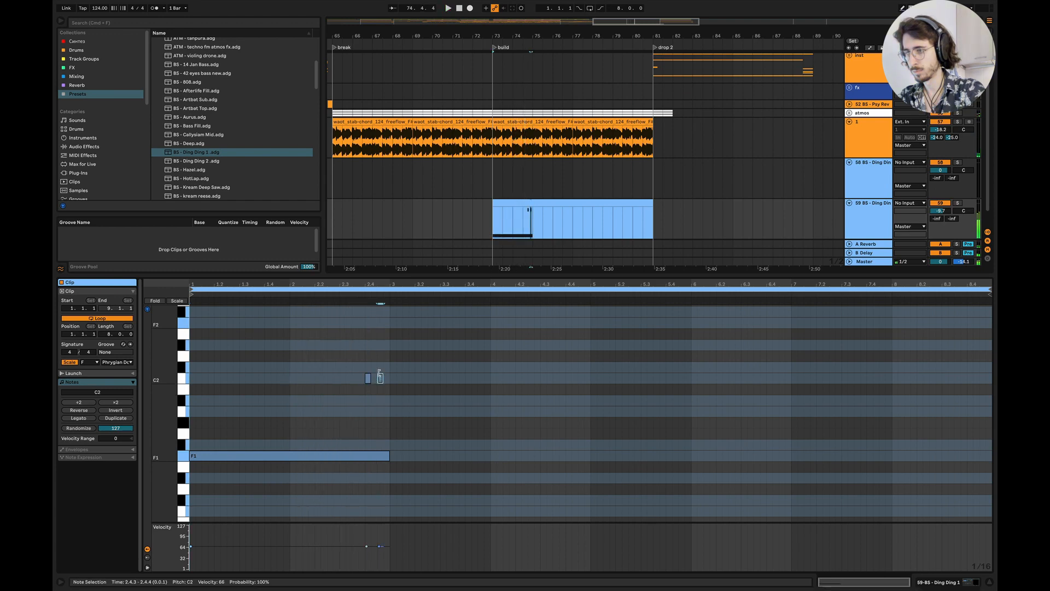
left_click(312, 297)
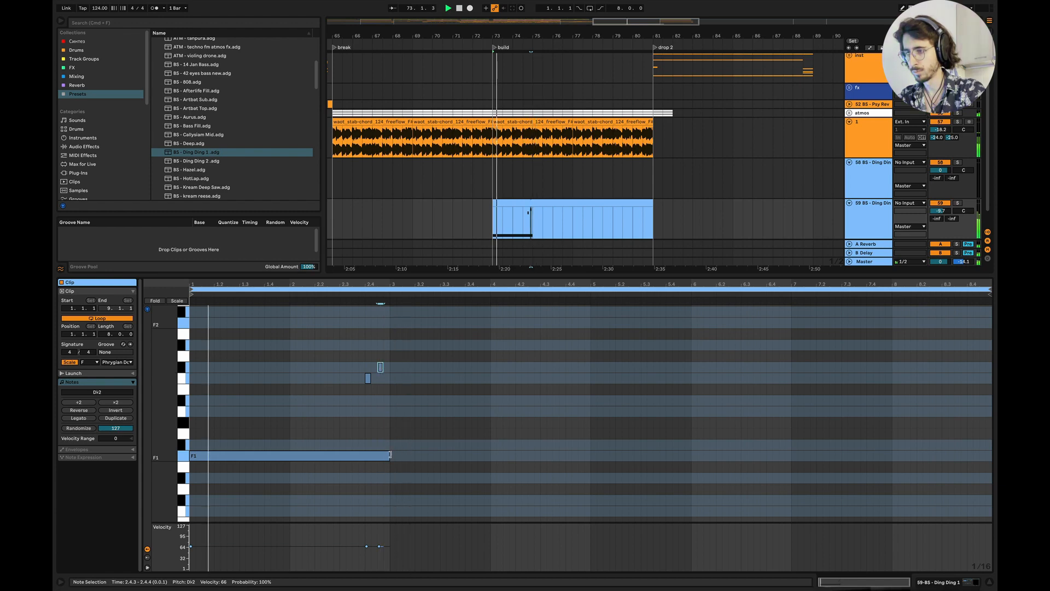
left_click_drag(389, 456, 364, 455)
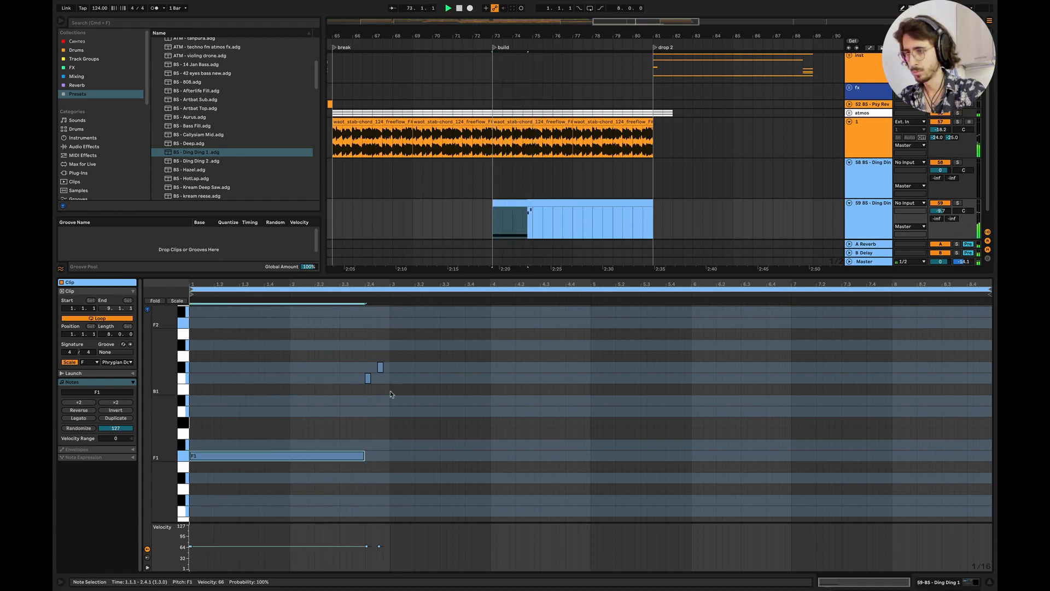
Step: Add a one-beat Gb1 note at 3.1.1 and a long F1 note starting at 3.2.3 and ending at 4.4.3
left_click(392, 445)
double_click(392, 444)
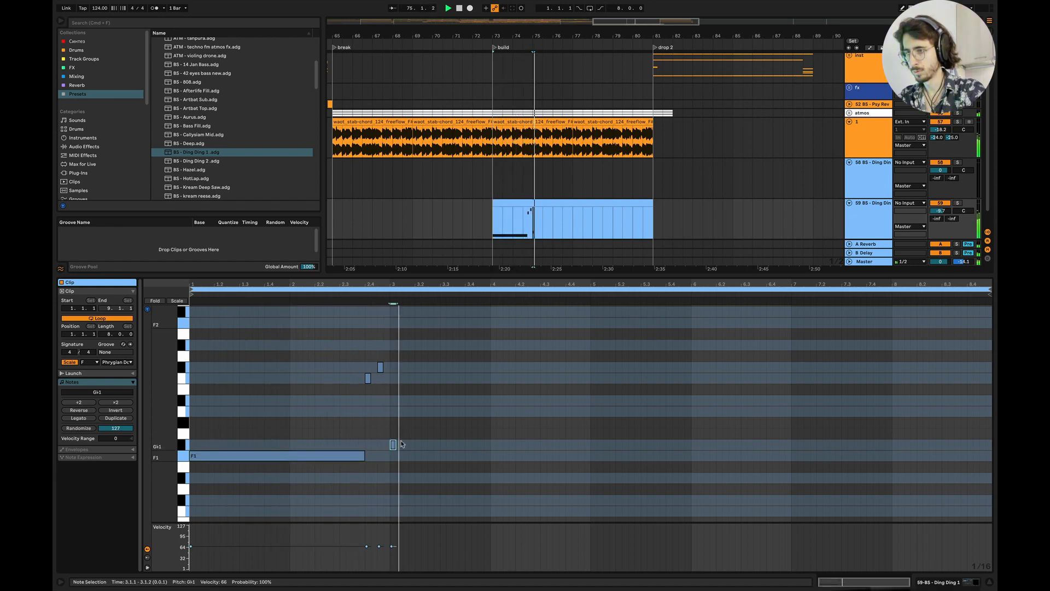
left_click_drag(394, 445, 588, 451)
double_click(418, 456)
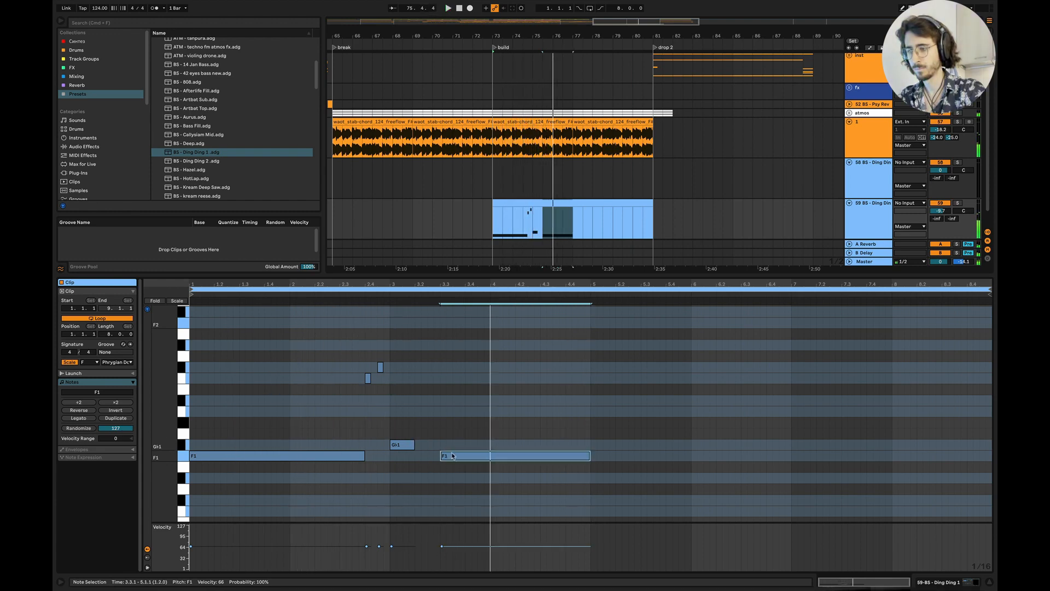
left_click_drag(452, 456, 441, 455)
key("space")
Step: Lengthen the C2 and Db2 notes to three sixteenths each, and extend the first F1 note to 2.4.2
left_click_drag(370, 378, 376, 378)
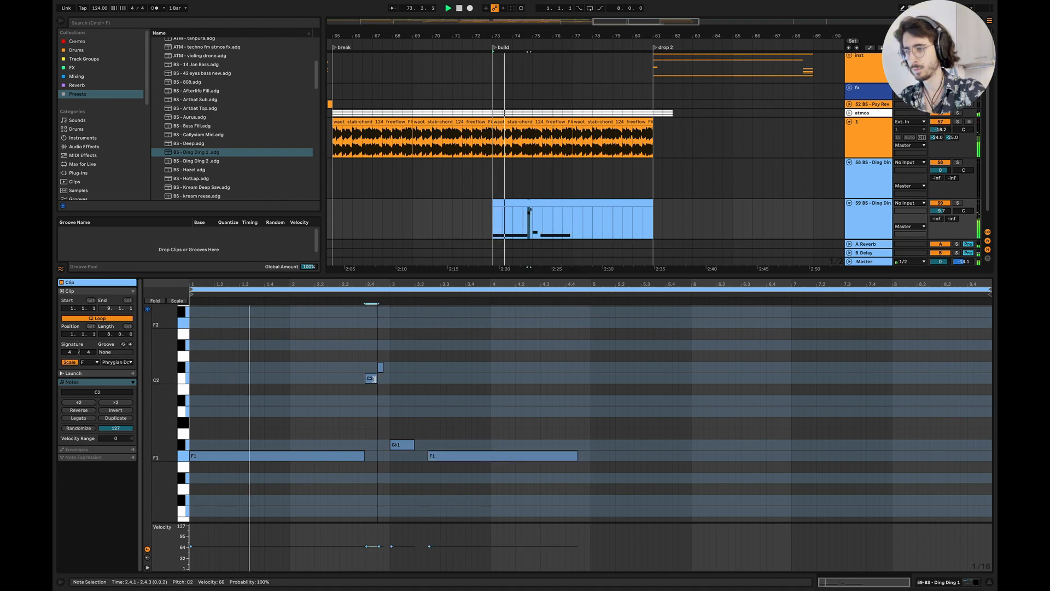
left_click(369, 459)
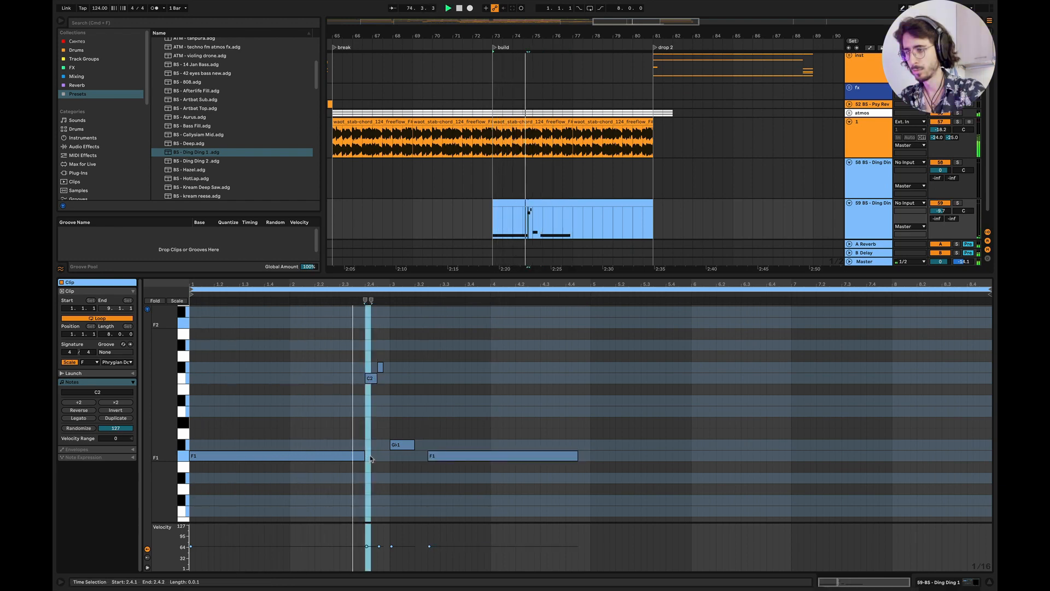
left_click(377, 378)
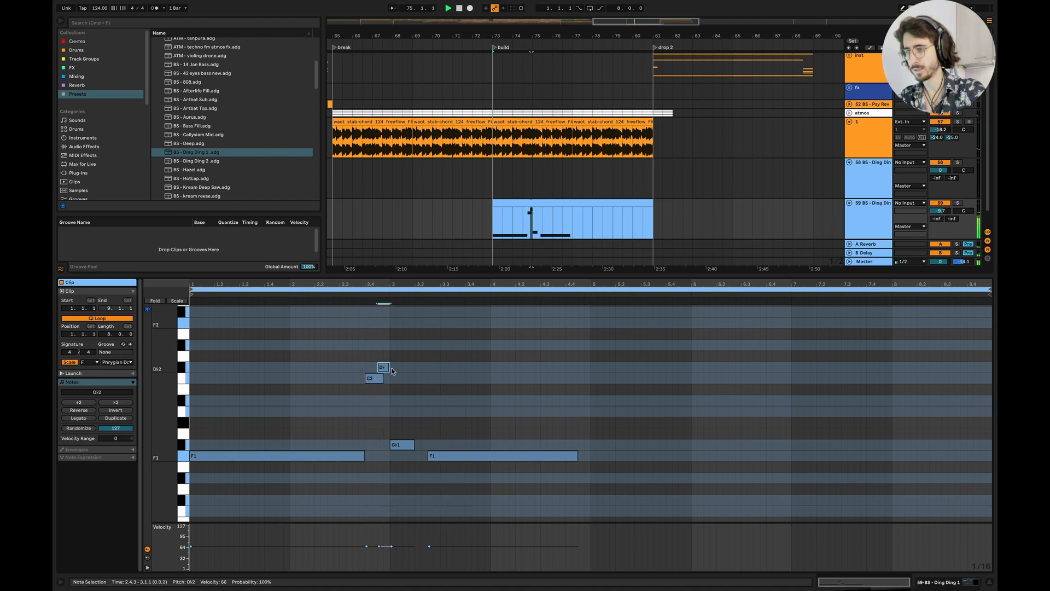
left_click_drag(364, 456, 371, 457)
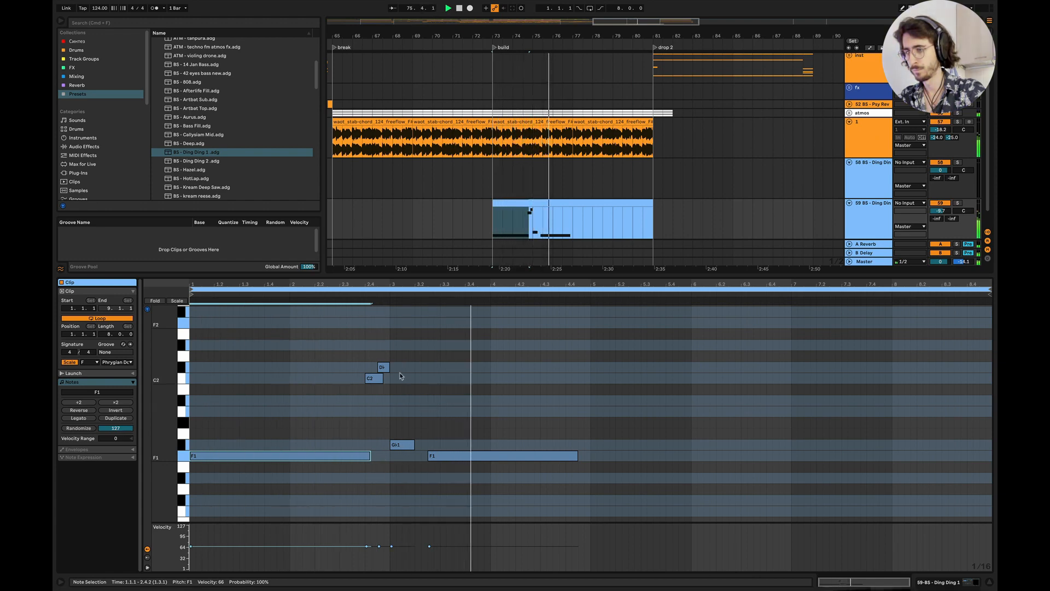
left_click_drag(390, 367, 396, 367)
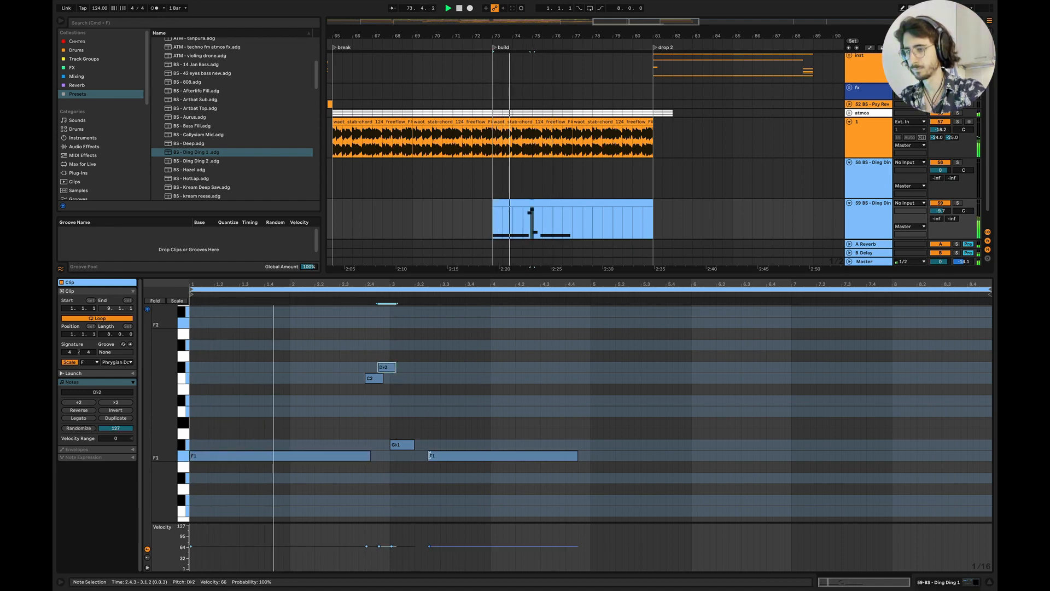
Step: Extend the start of the second F1 note back to 3.2.1 and listen to the phrase in the arrangement
left_click_drag(428, 455, 416, 455)
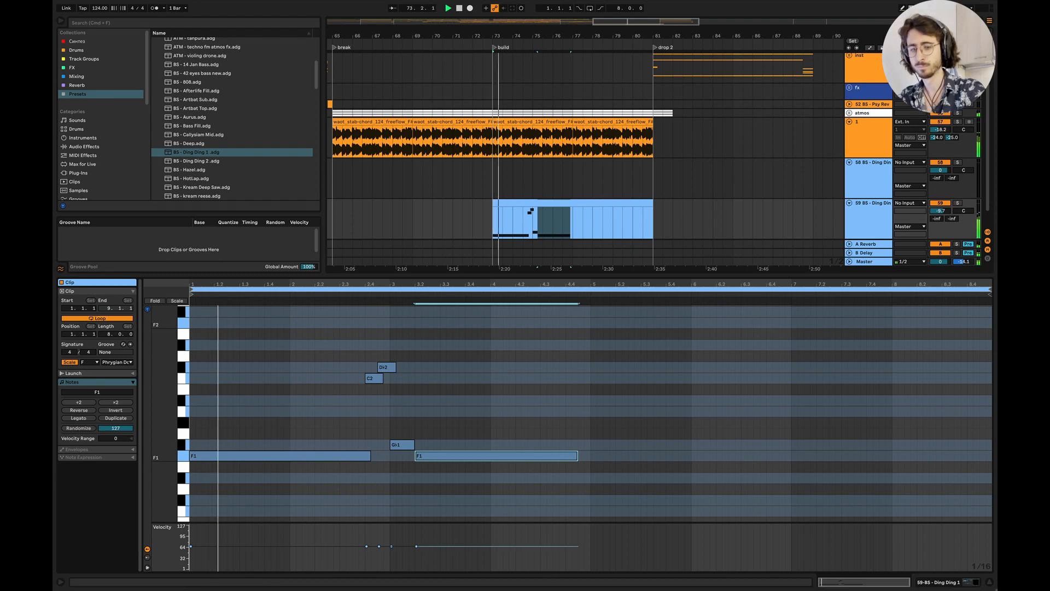
key("super+alt+l")
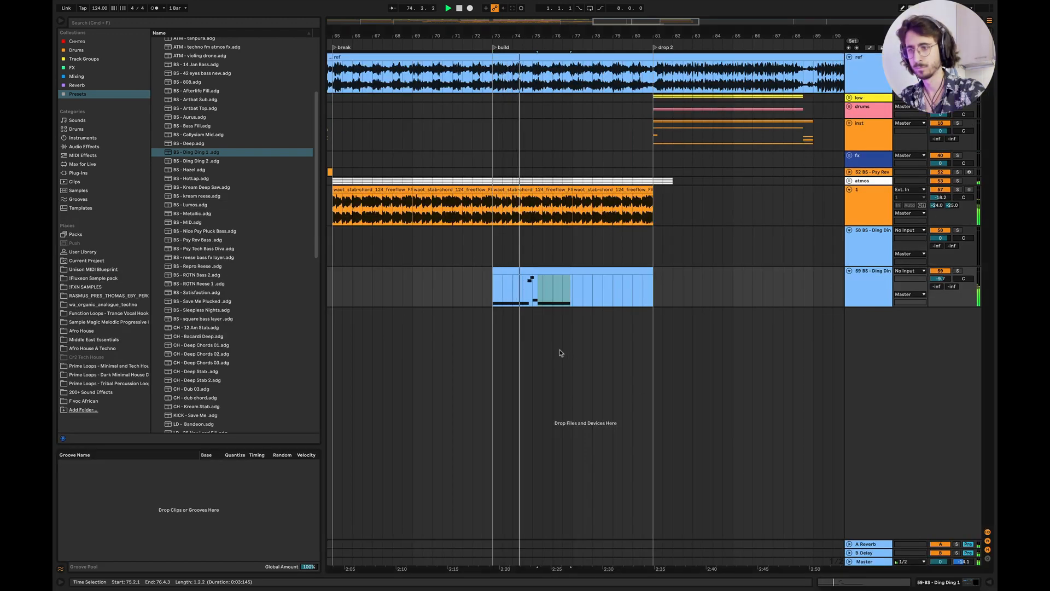
left_click(560, 354)
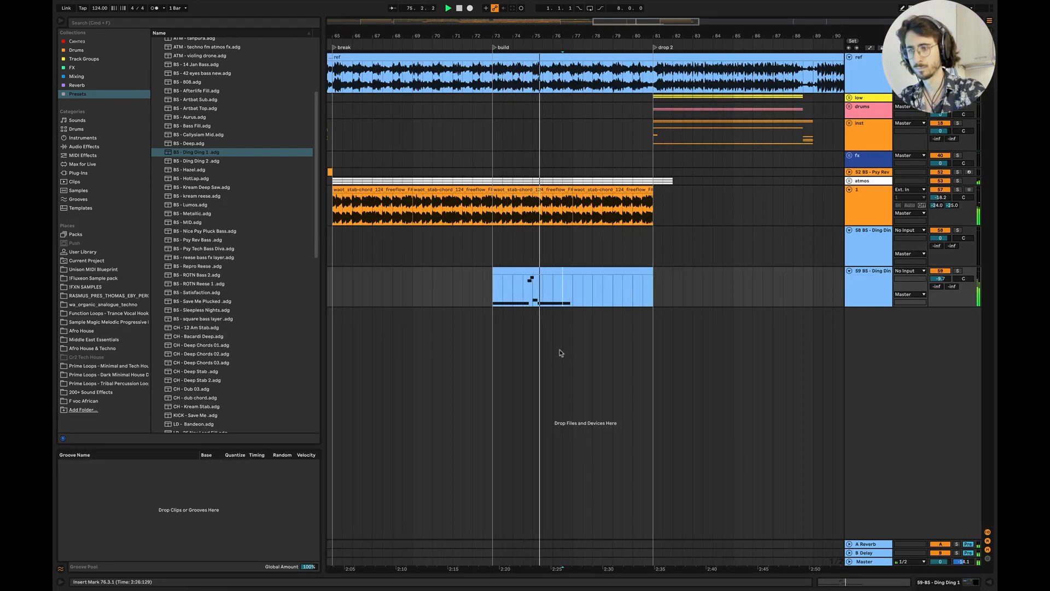
Step: Move the second F1 note to span 3.2.3 to 5.1.1, and lengthen the Gb1 note to end at 3.2.4
double_click(534, 286)
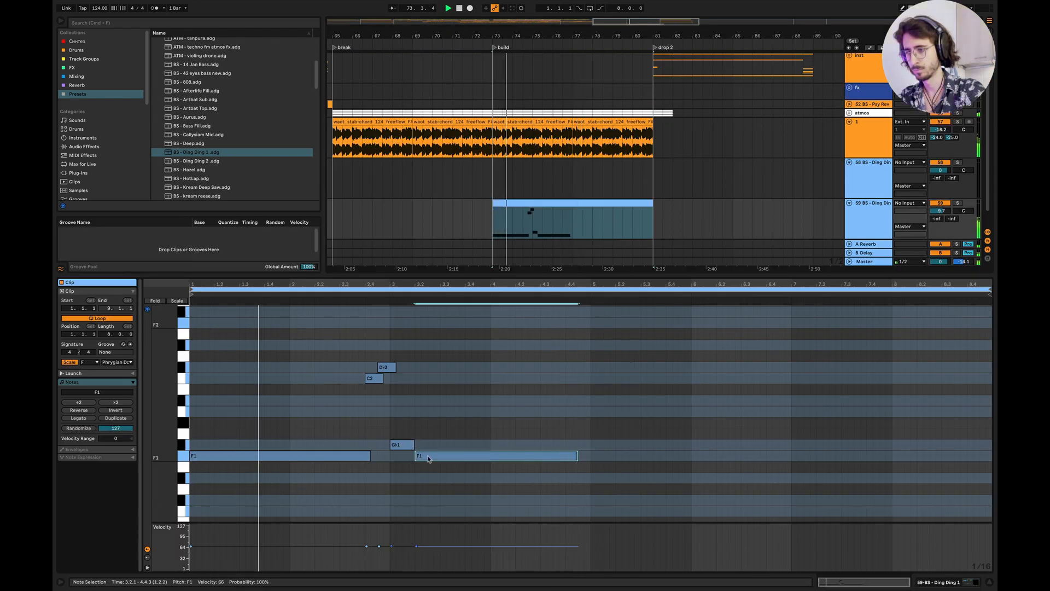
left_click_drag(427, 457, 439, 458)
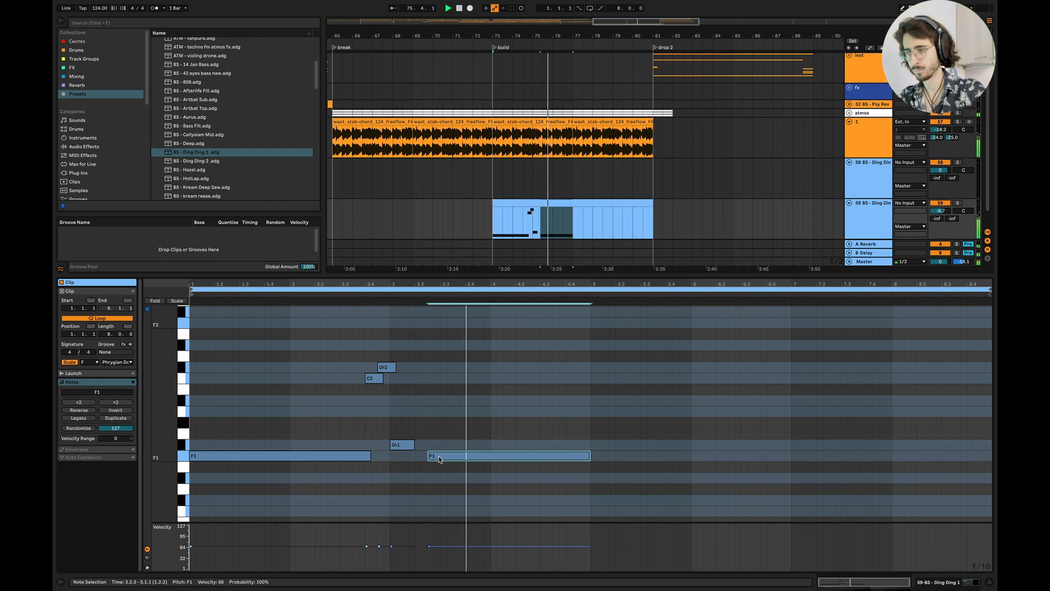
left_click_drag(414, 444, 428, 445)
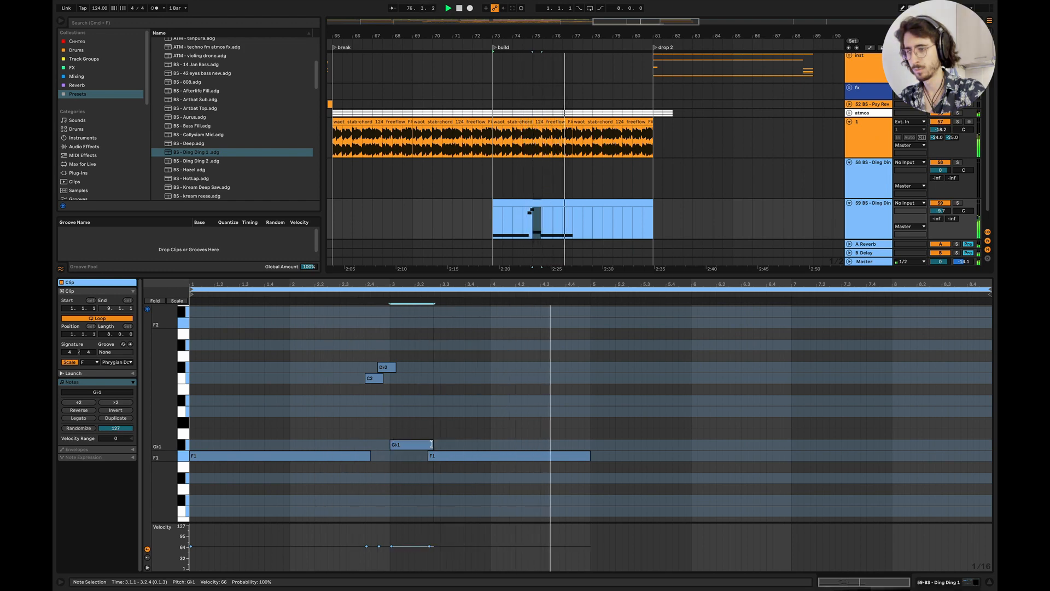
left_click_drag(429, 443, 434, 443)
left_click(991, 582)
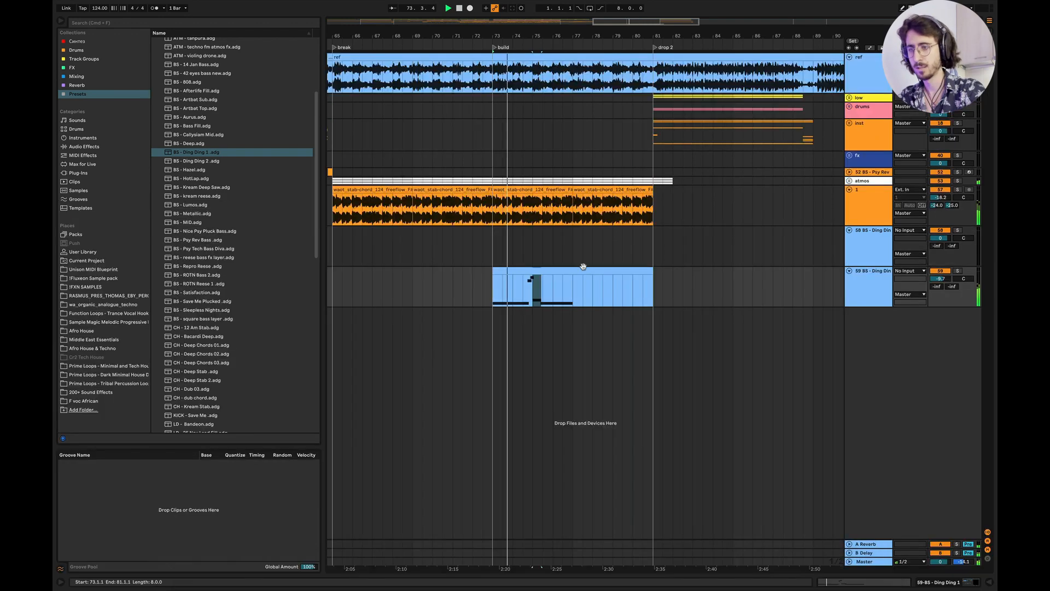
Step: Trim the bass clip to bars 73–77, duplicate it up to bar 81, and consolidate both into one eight-bar clip
left_click_drag(652, 270, 574, 269)
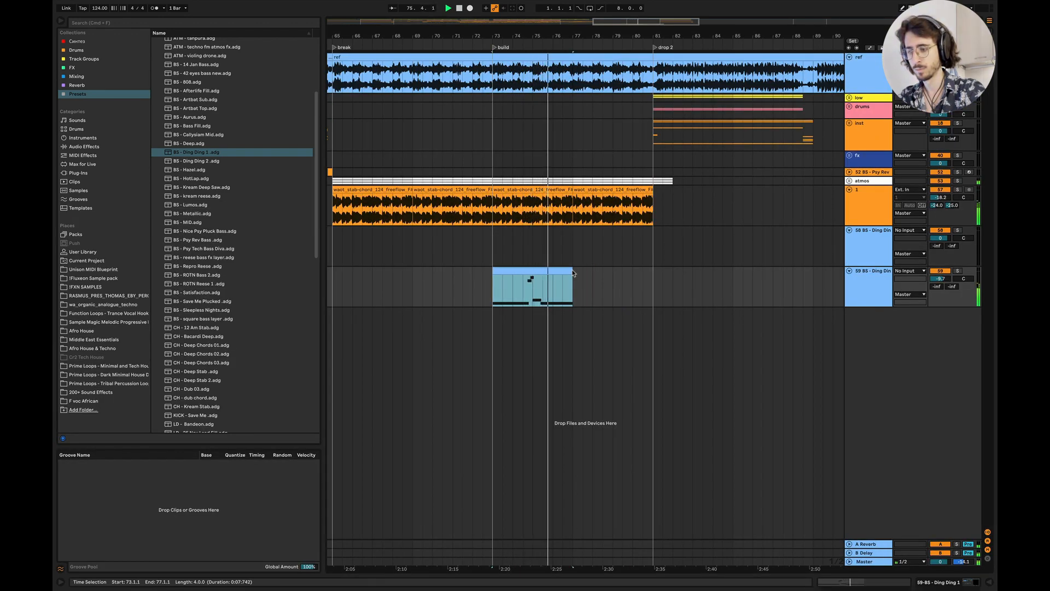
key("ctrl+z")
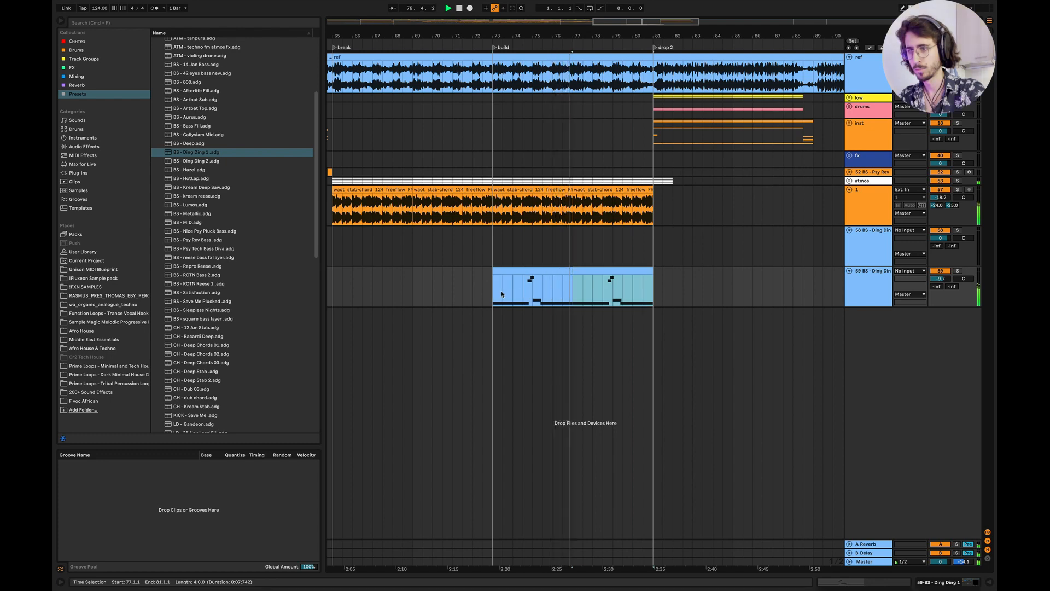
left_click(650, 269)
key("space")
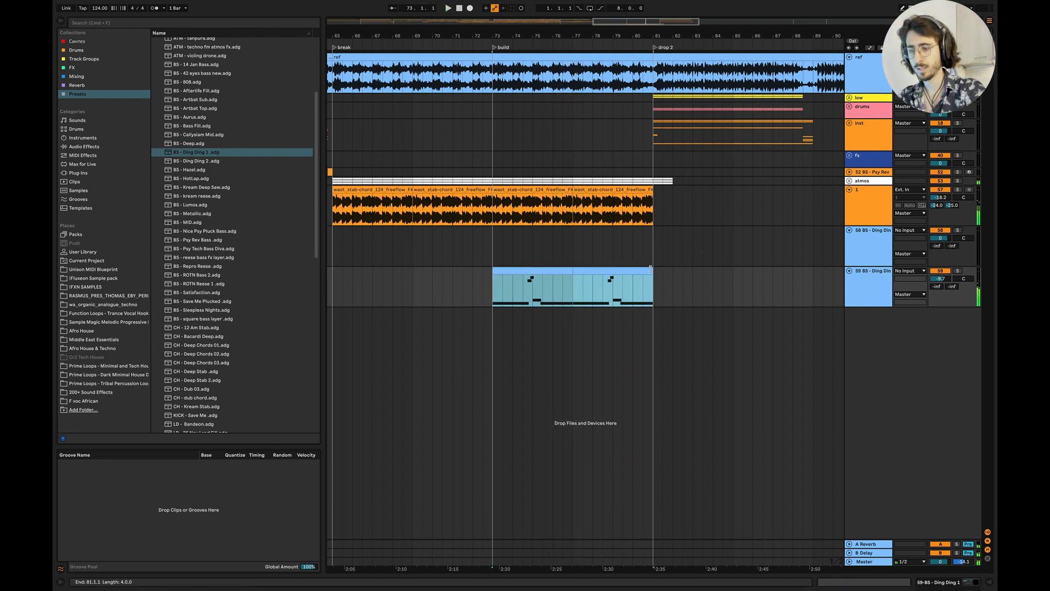
Step: Shorten the second F1 note to end at 4.4.1 and add a one-beat Eb1 note from 4.4.1 to 5.1.1
double_click(624, 271)
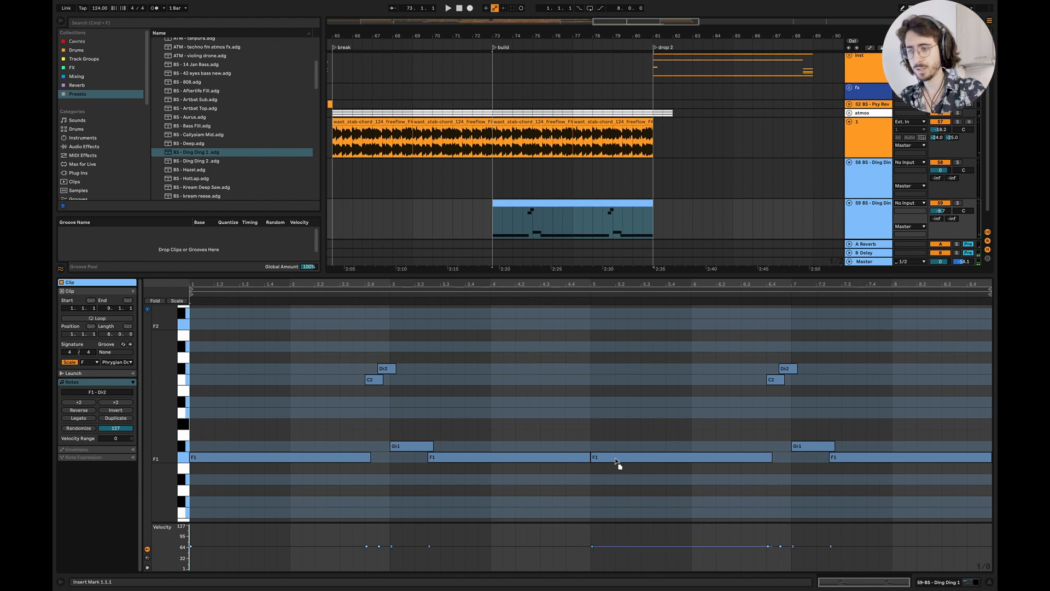
left_click(588, 458)
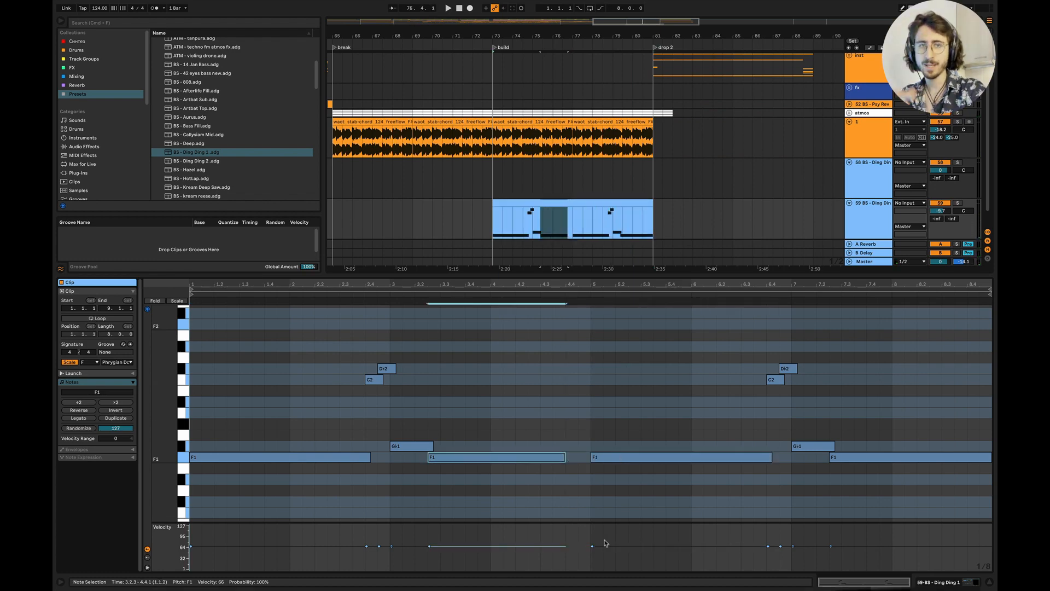
double_click(571, 479)
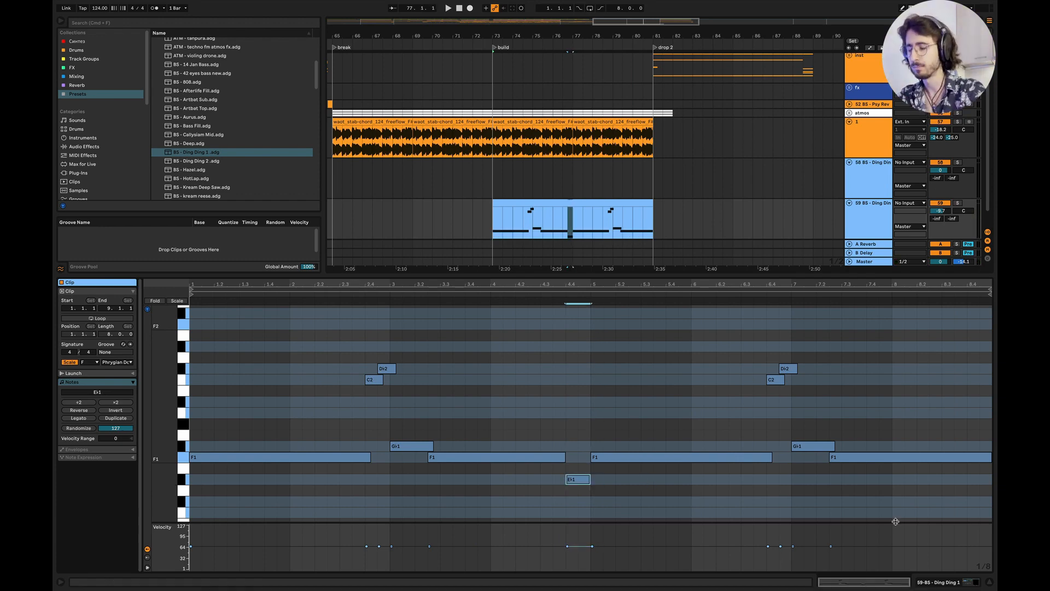
left_click(990, 583)
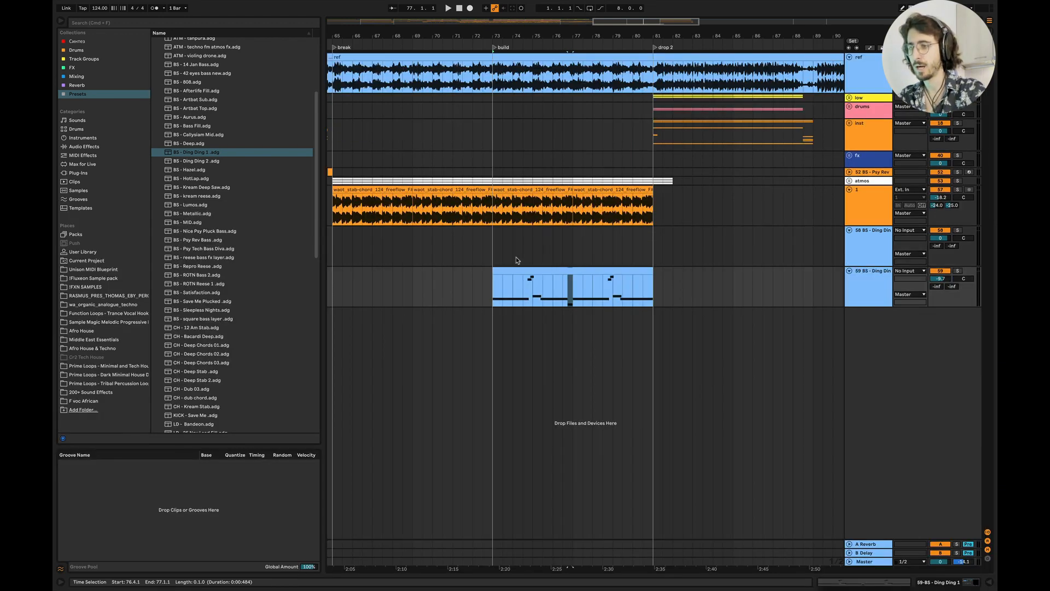
Step: Play the arrangement from bar 72 to check the bass line through the build into drop 2
left_click(482, 244)
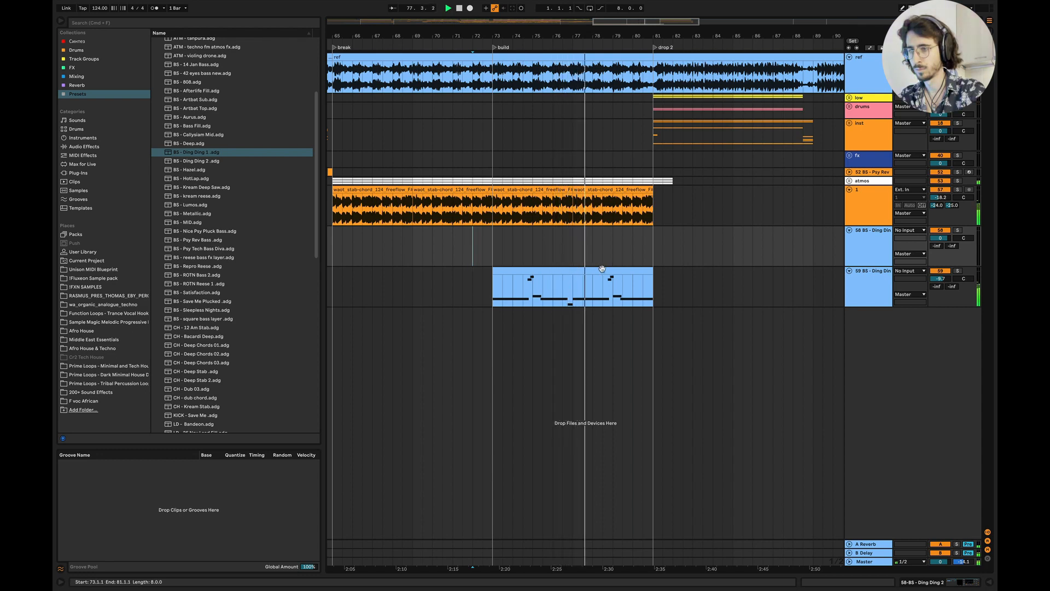
double_click(563, 268)
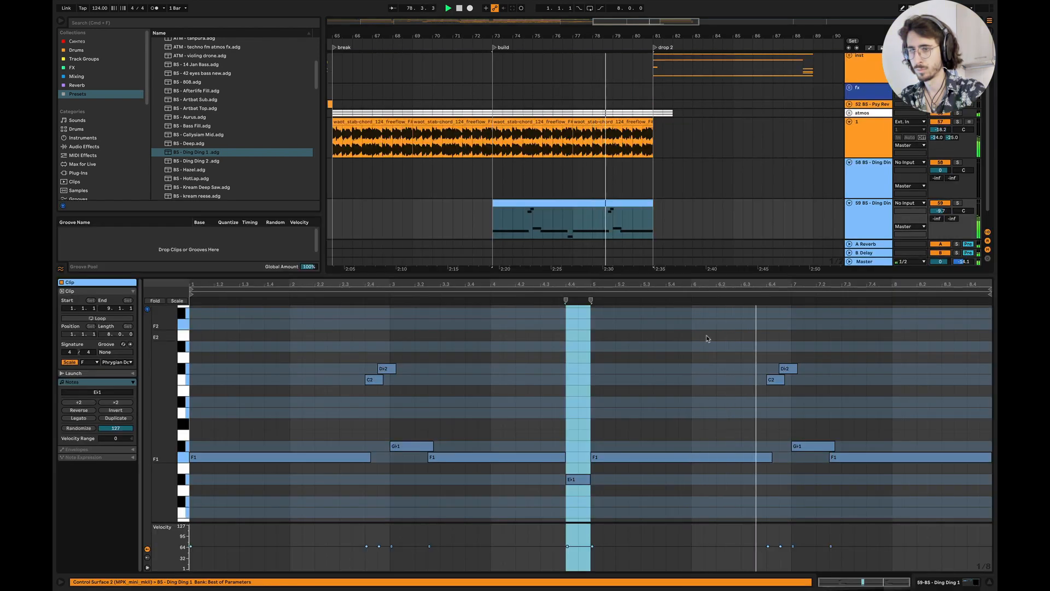
left_click(990, 584)
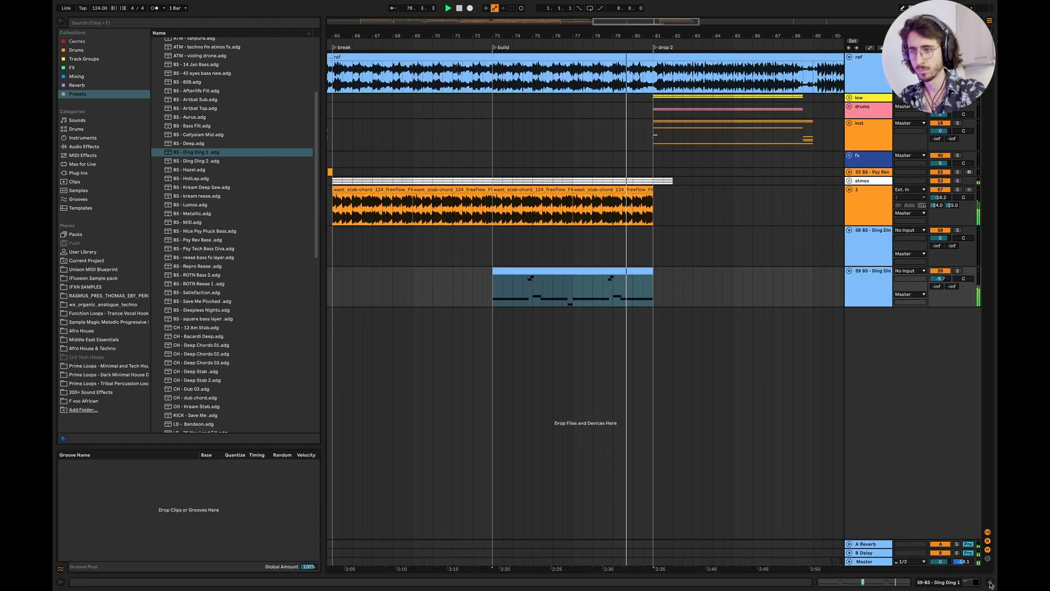
left_click(635, 282)
scroll(640, 276, "right", 5)
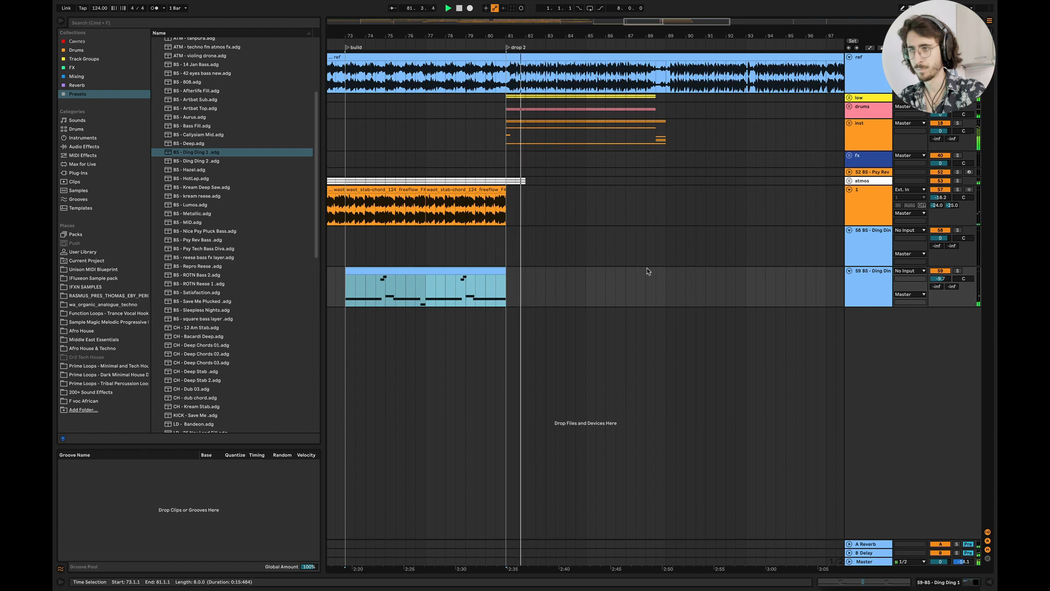
Step: Collapse the stab chord track, and play the reference passage into drop 2 from bar 80 and again from bar 79
left_click(850, 190)
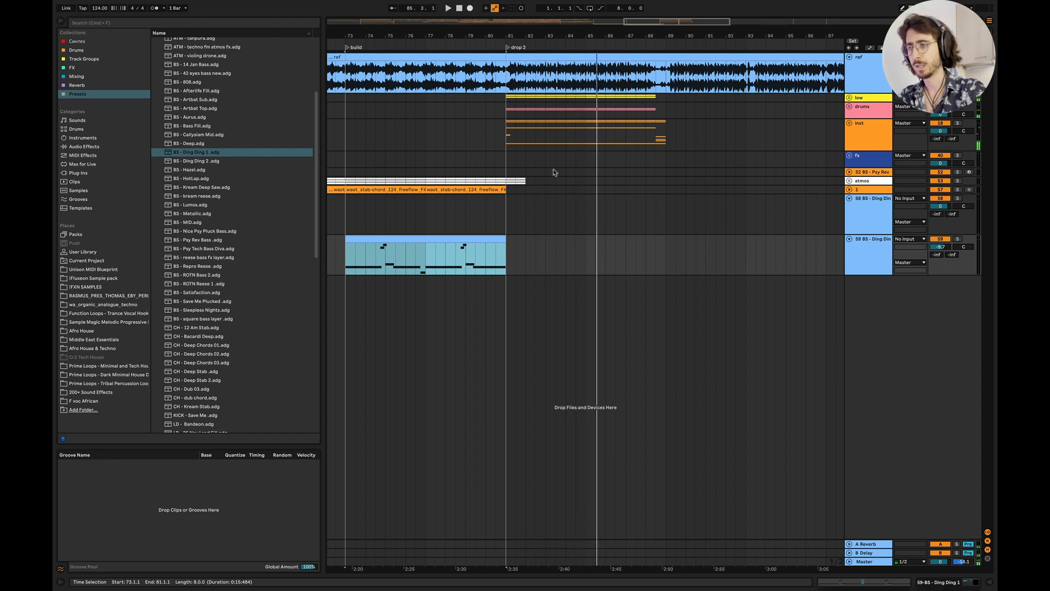
scroll(574, 111, "left", 3)
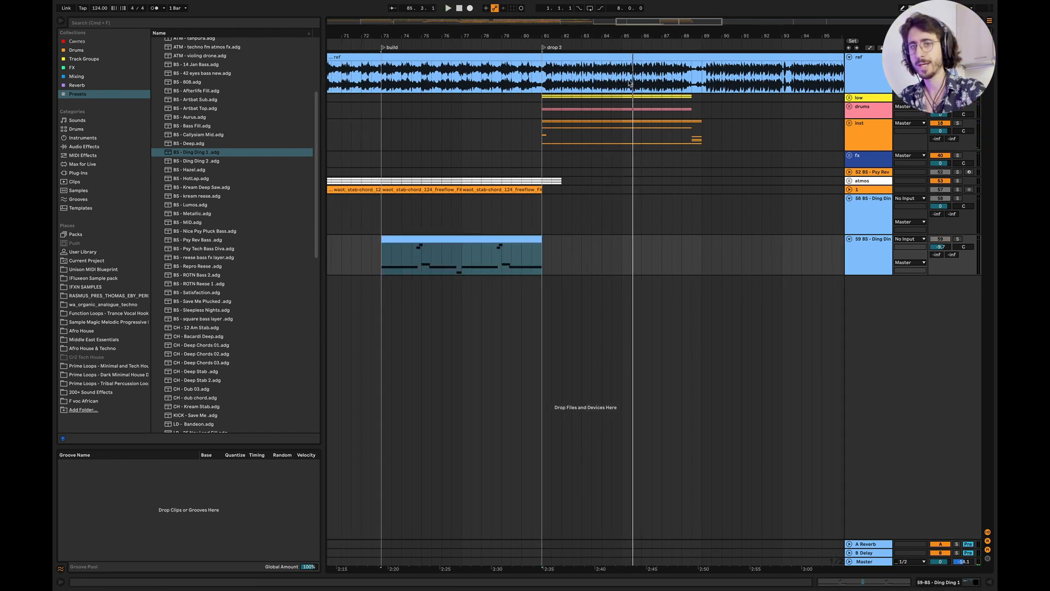
left_click(510, 82)
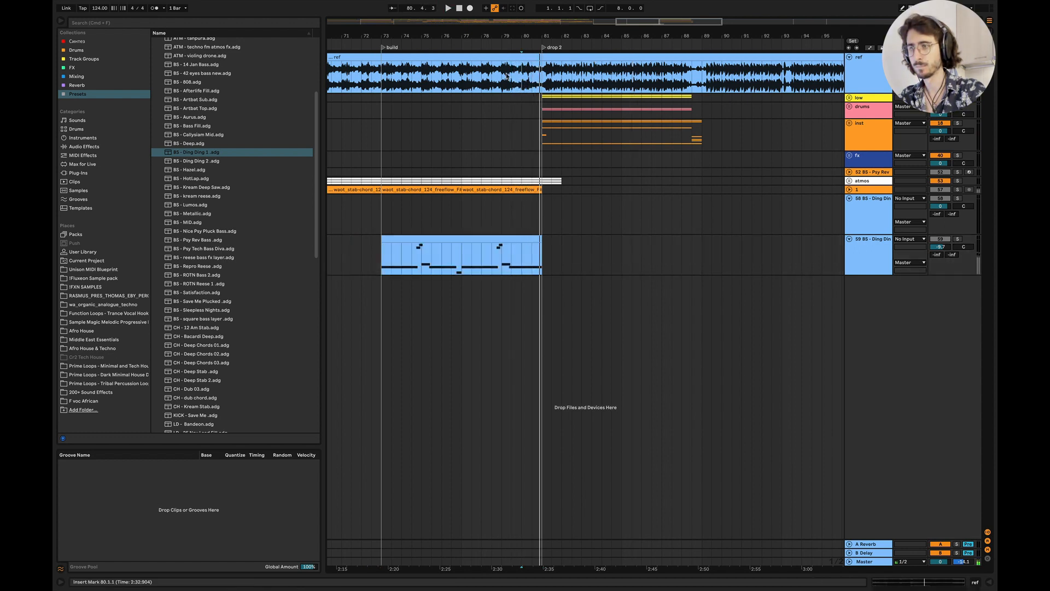
left_click(506, 77)
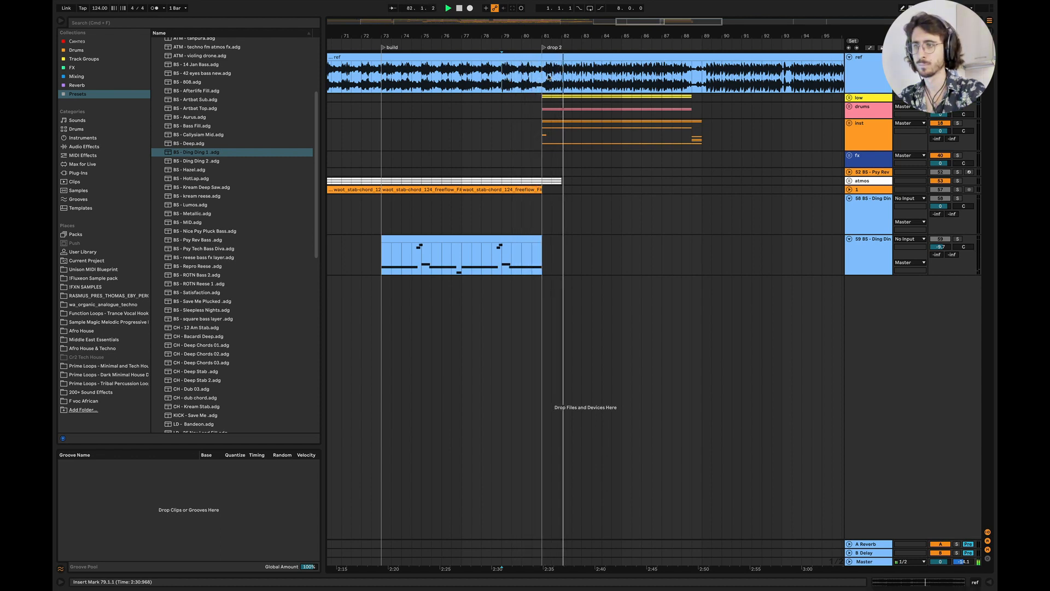
Step: Move the Ding Ding 1 track above the empty Ding Ding track and select its bass clip in the build
scroll(616, 117, "down", 6)
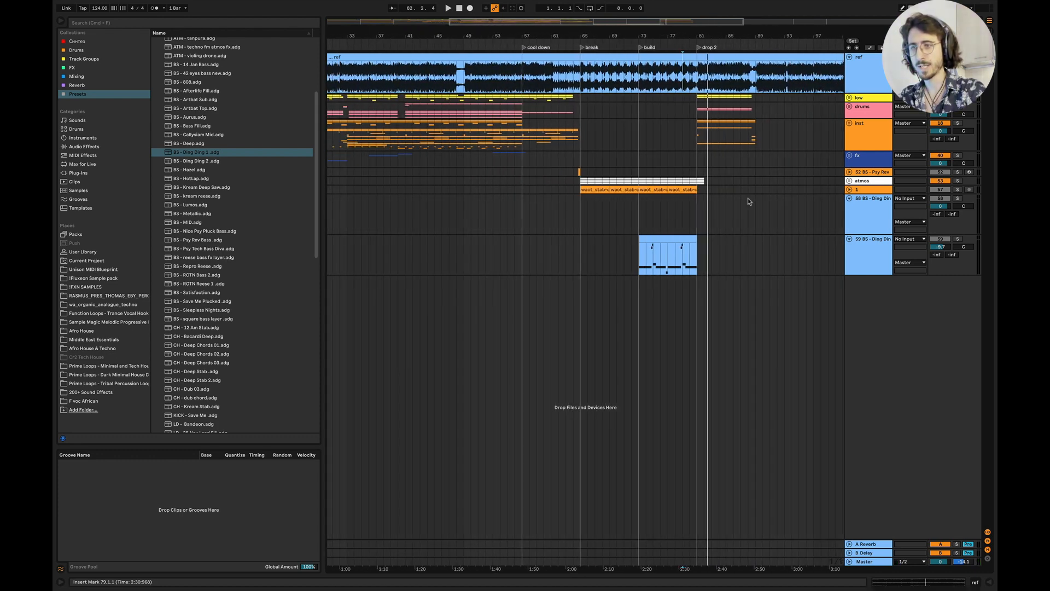
scroll(735, 201, "right", 5)
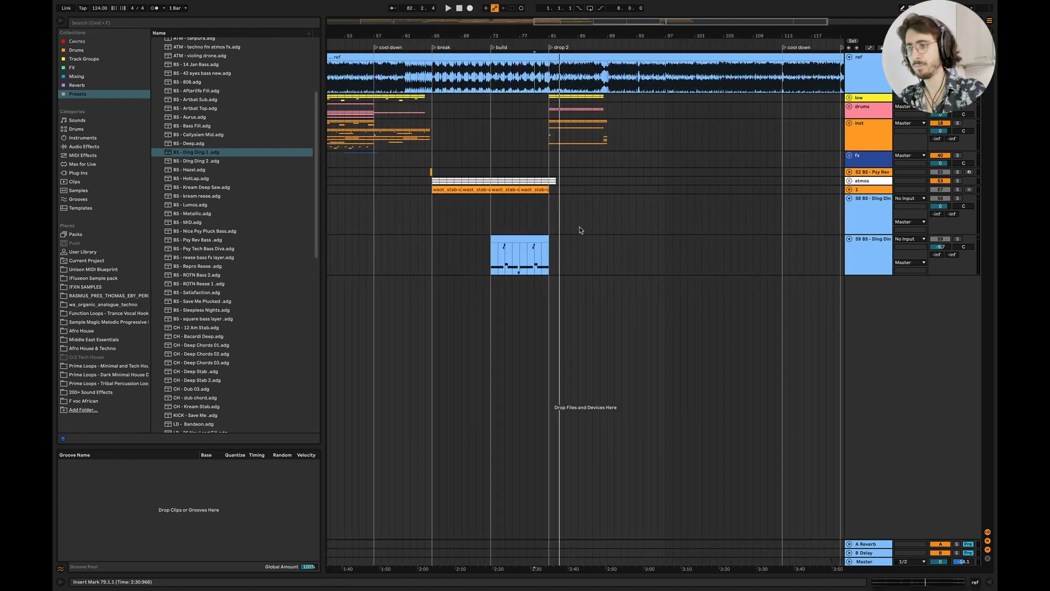
scroll(466, 200, "up", 4)
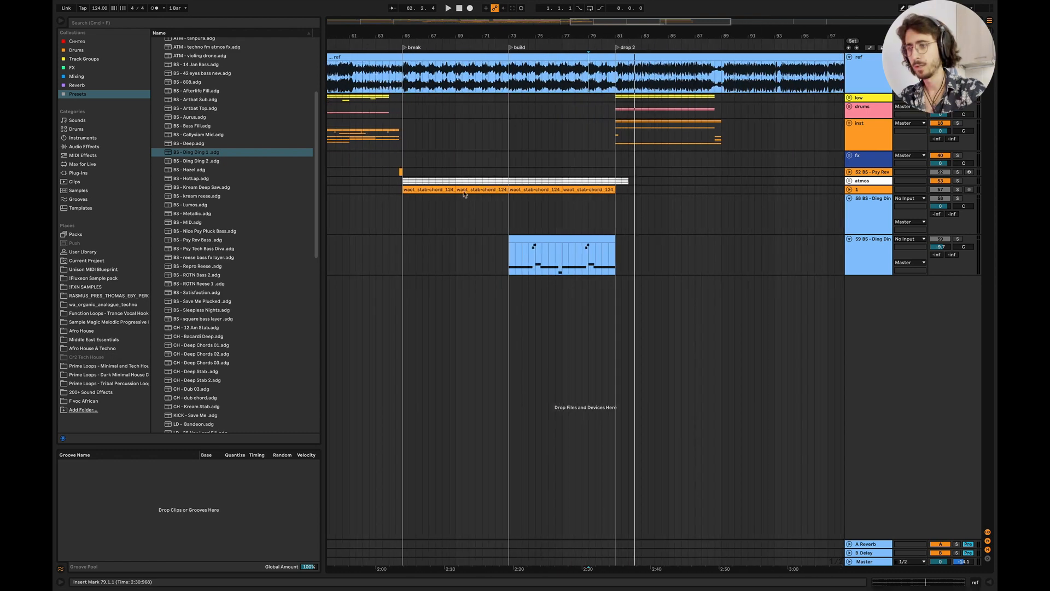
scroll(529, 223, "down", 5)
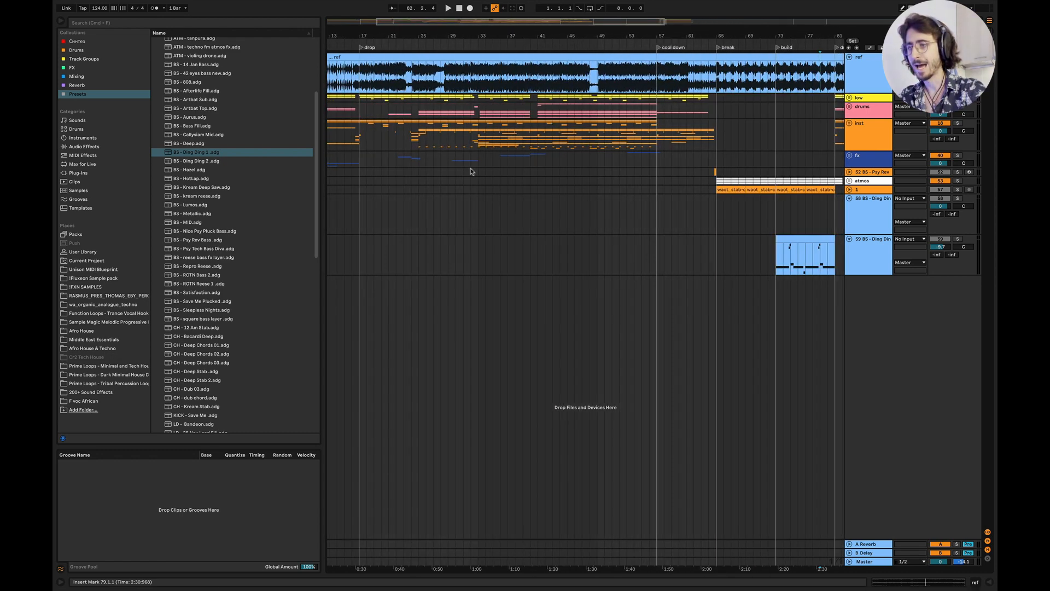
scroll(471, 170, "left", 3)
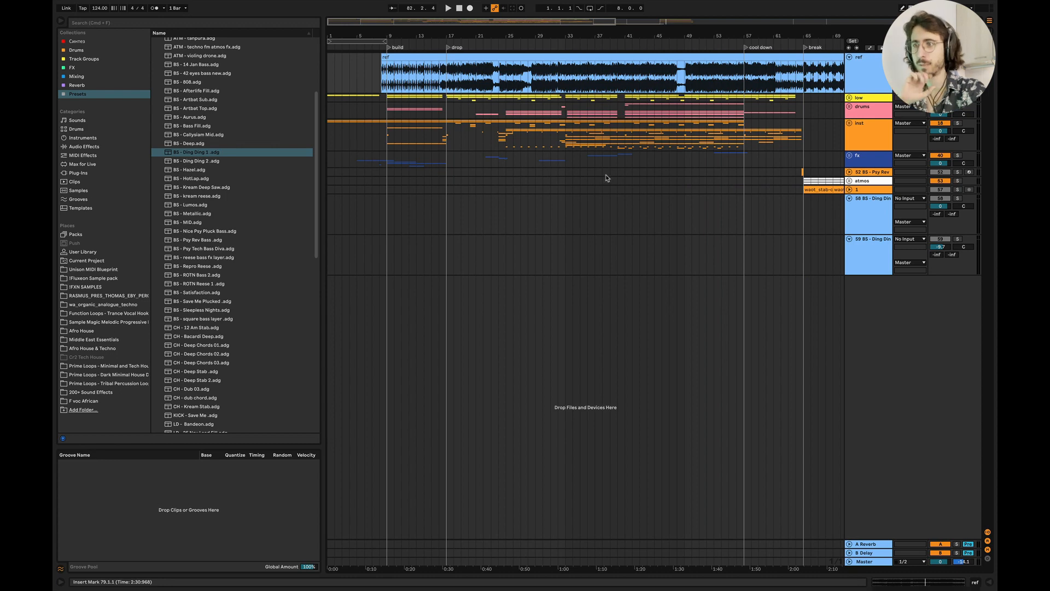
scroll(628, 189, "right", 10)
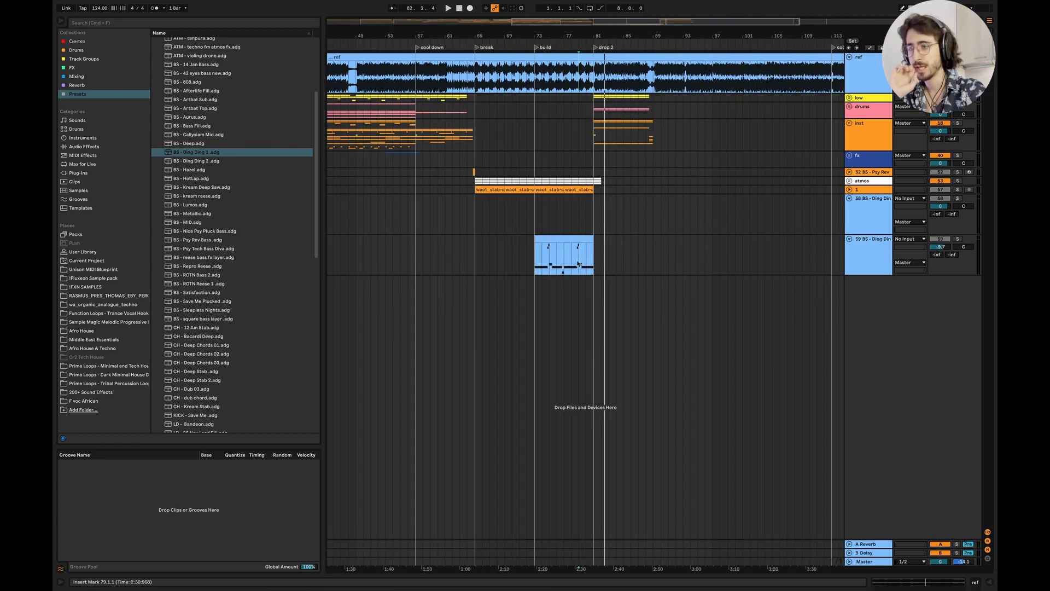
left_click_drag(871, 256, 868, 205)
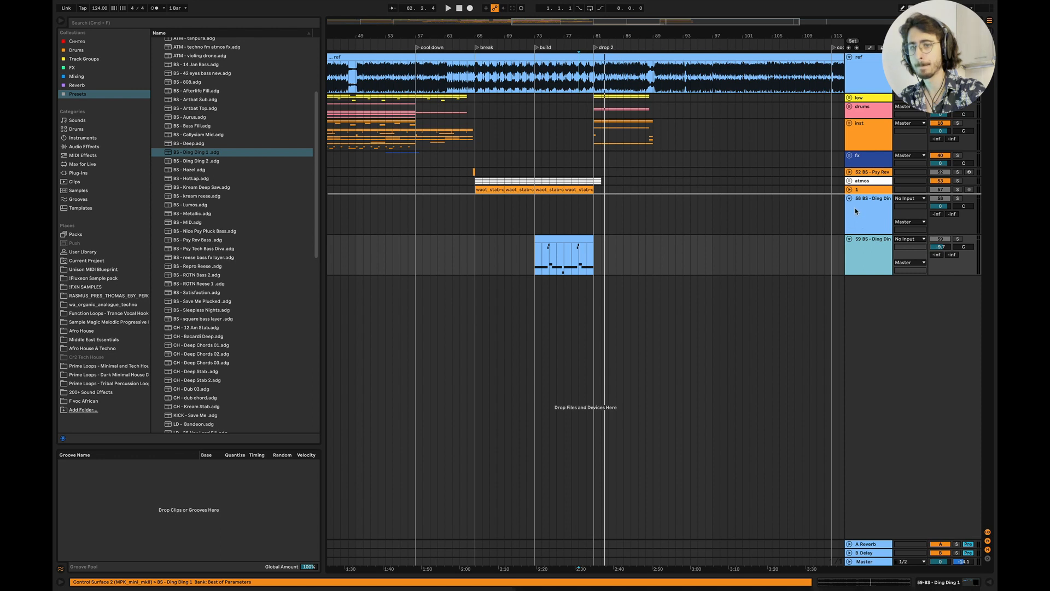
left_click_drag(713, 250, 592, 213)
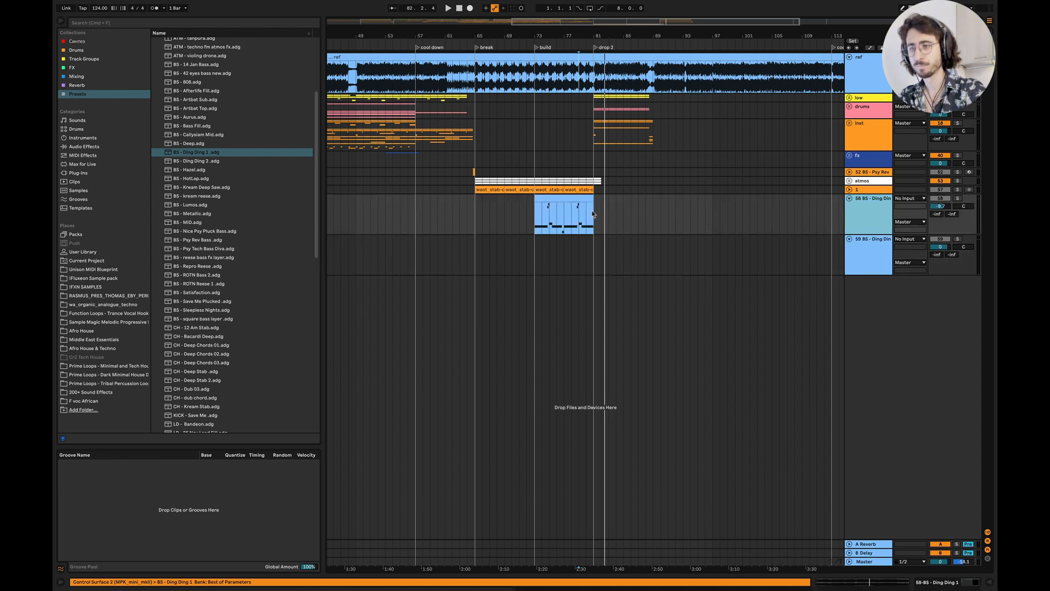
scroll(625, 203, "left", 2)
left_click(623, 201)
scroll(532, 258, "left", 6)
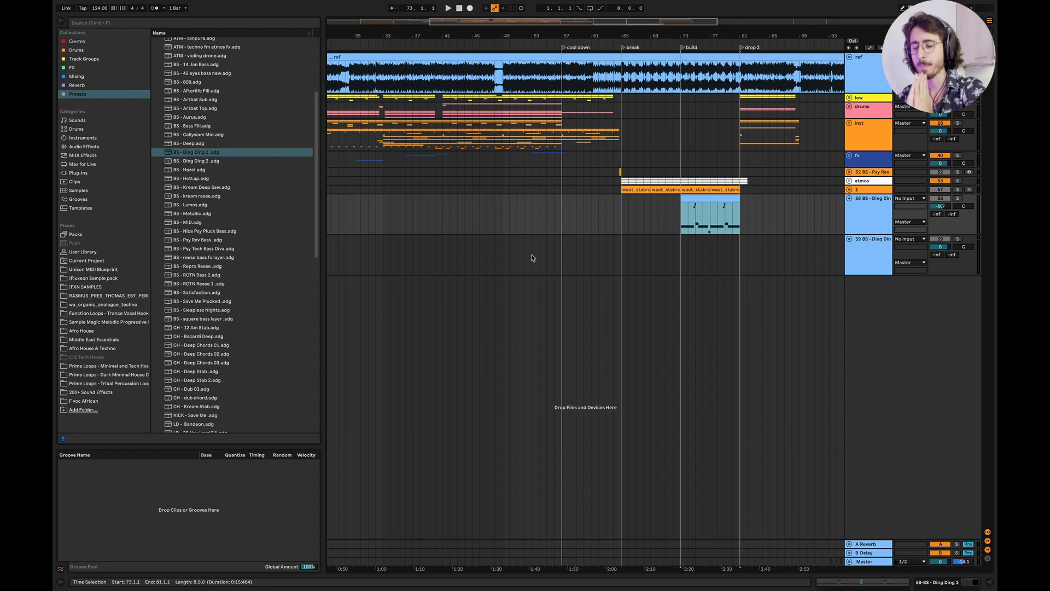
Step: Collapse both Ding Ding bass tracks in the arrangement
left_click(849, 199)
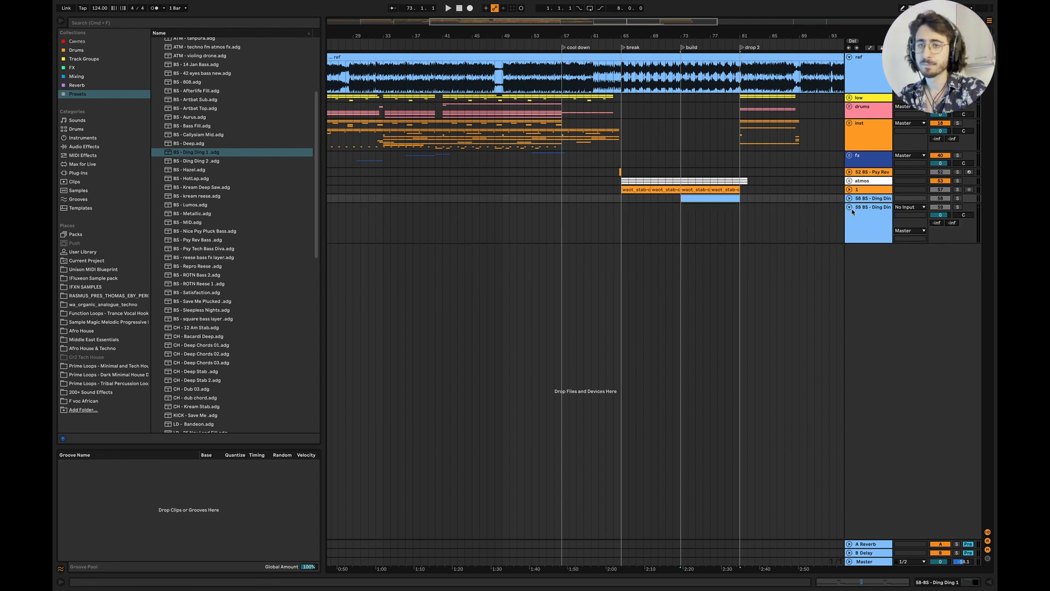
left_click(849, 207)
scroll(692, 226, "right", 6)
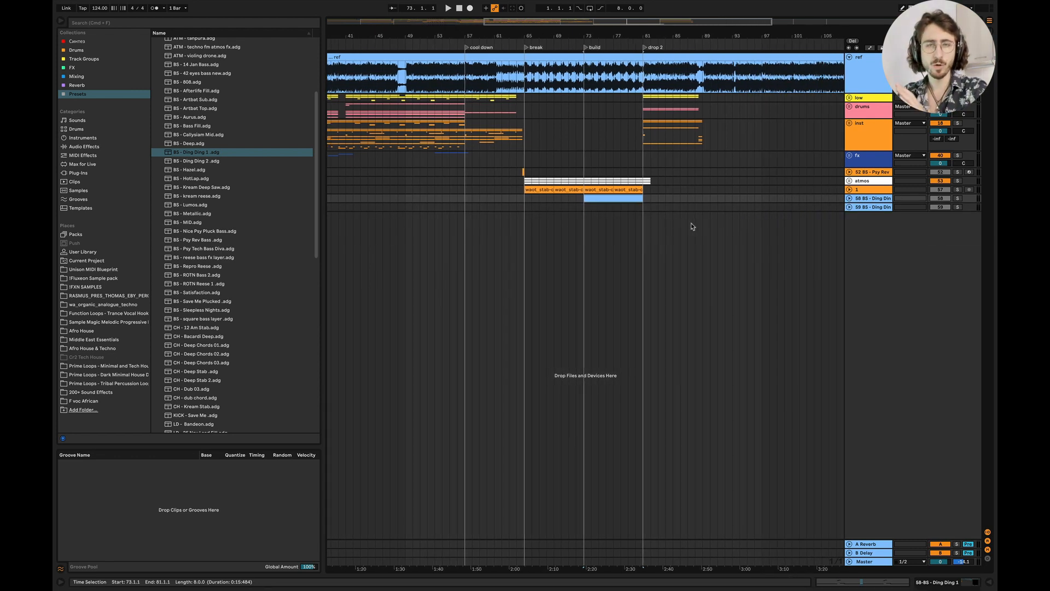